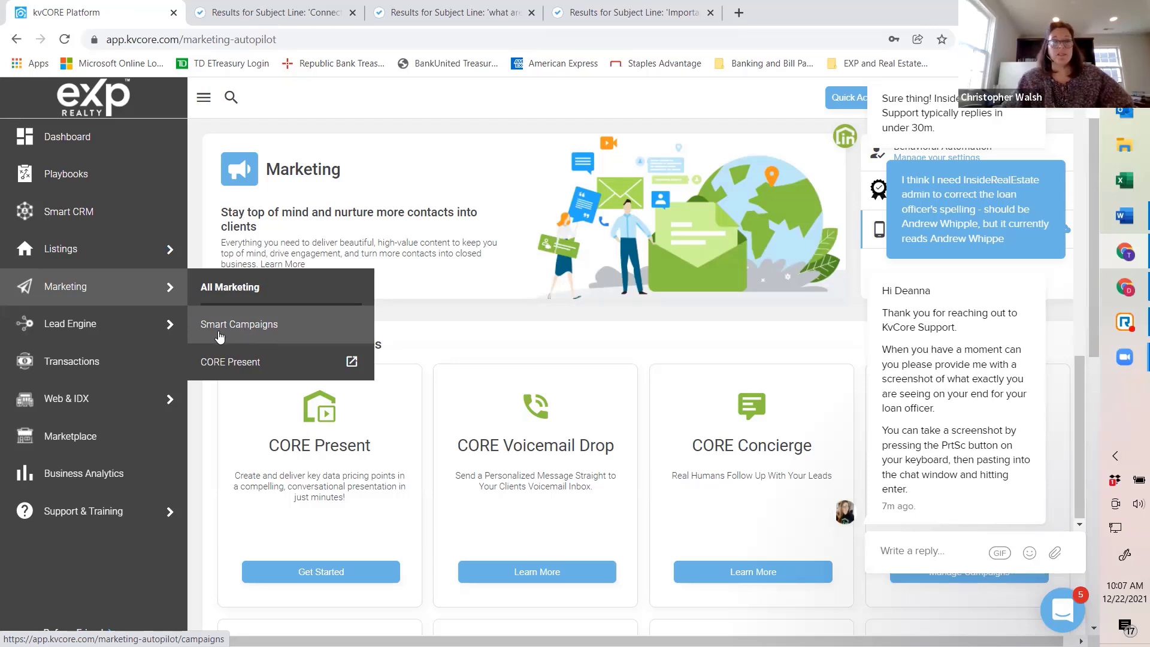
Open the Scheduled Mass Emails tool from the Marketing tools and features.
mouse_move(153, 331)
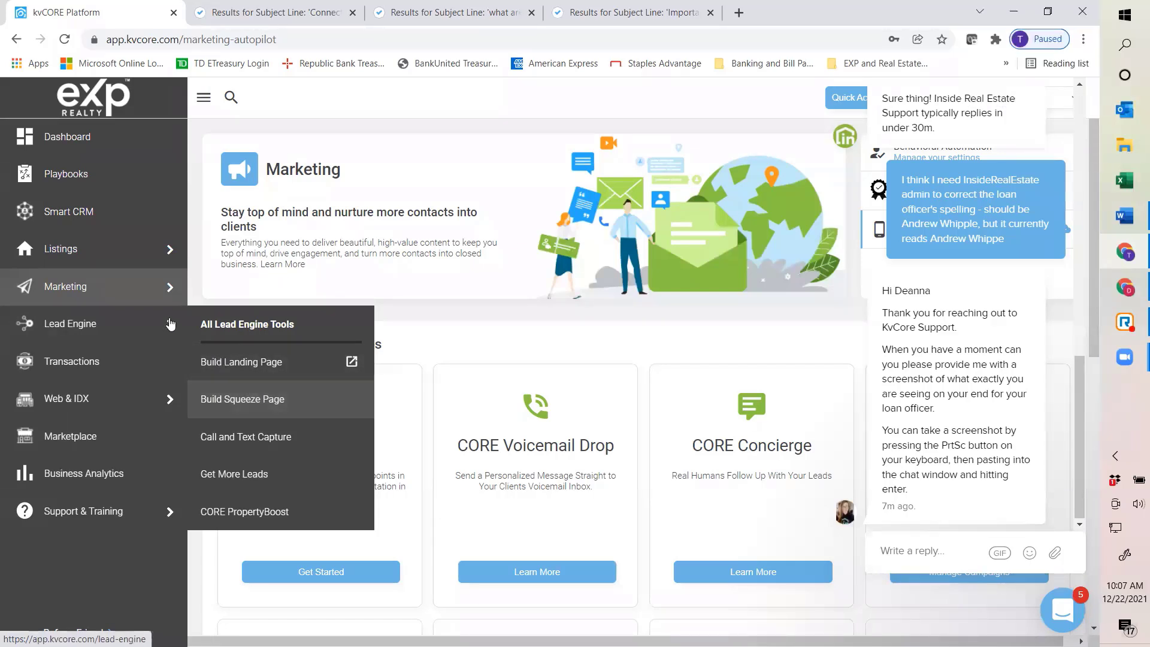
mouse_move(124, 303)
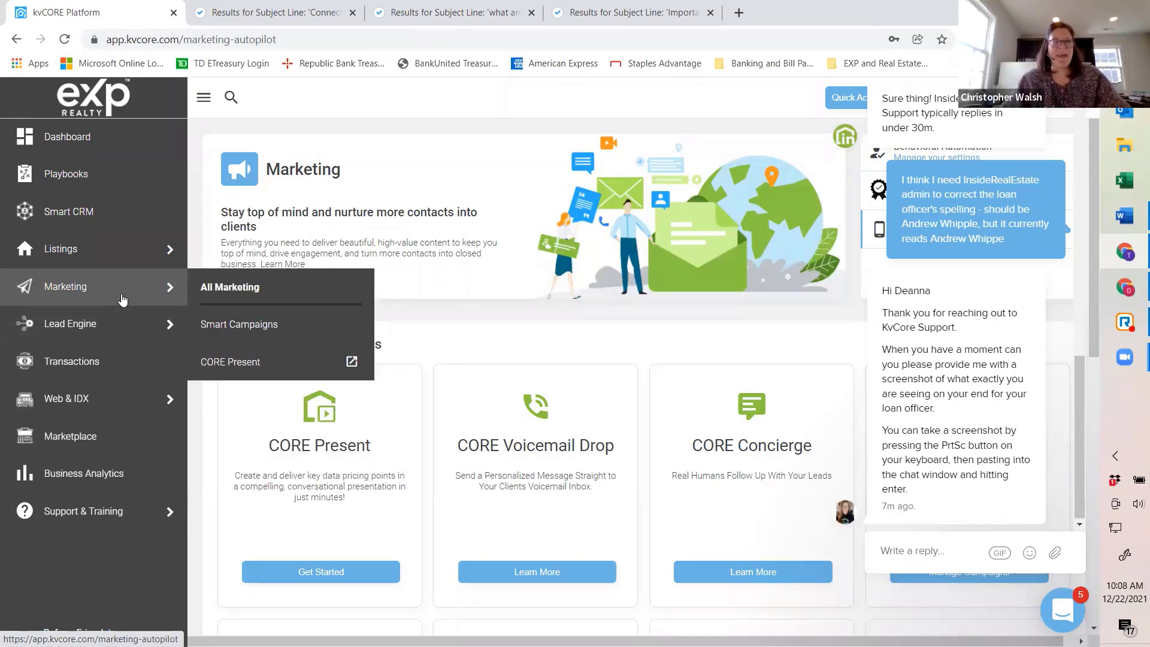
click(214, 290)
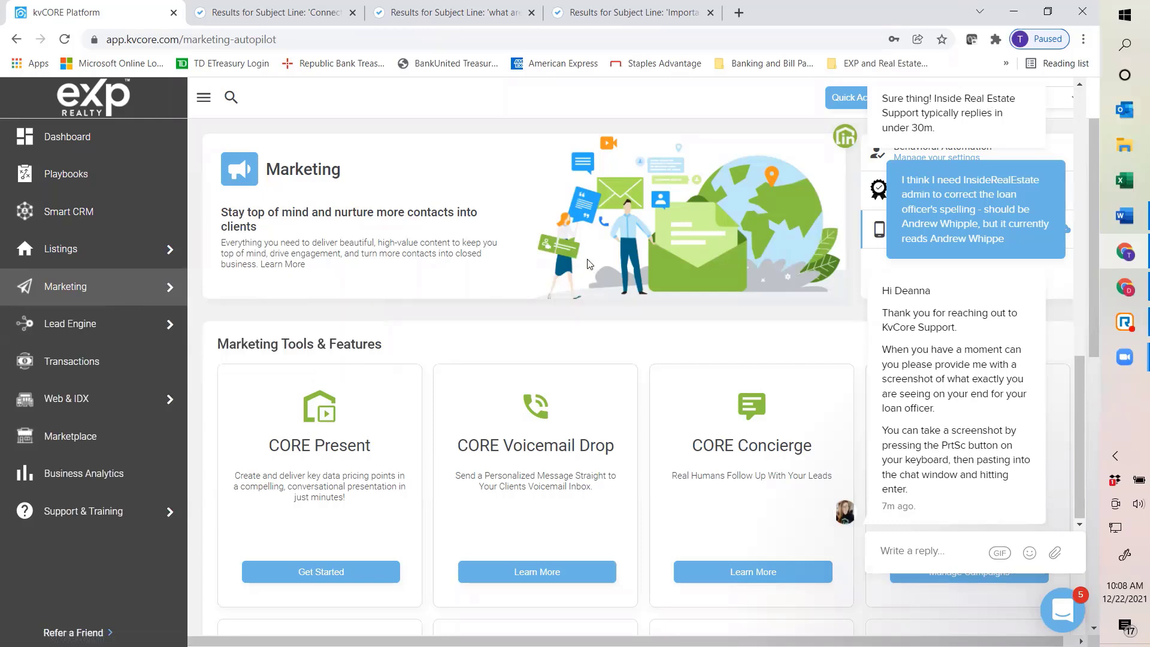
scroll(588, 260, down, 1)
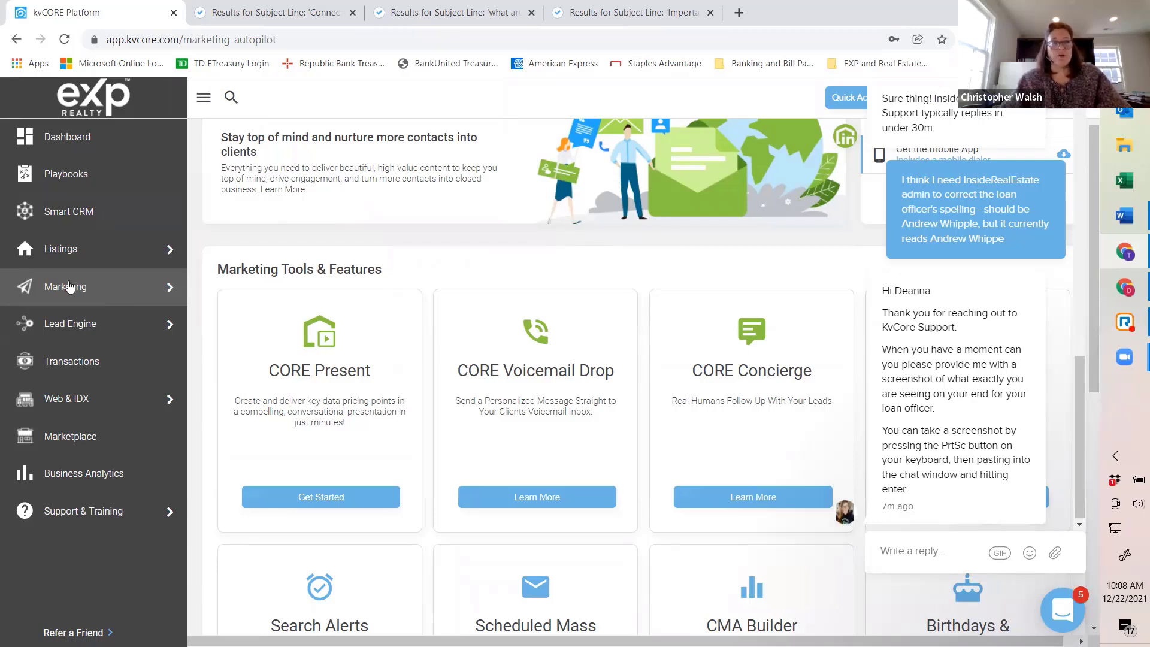
mouse_move(69, 286)
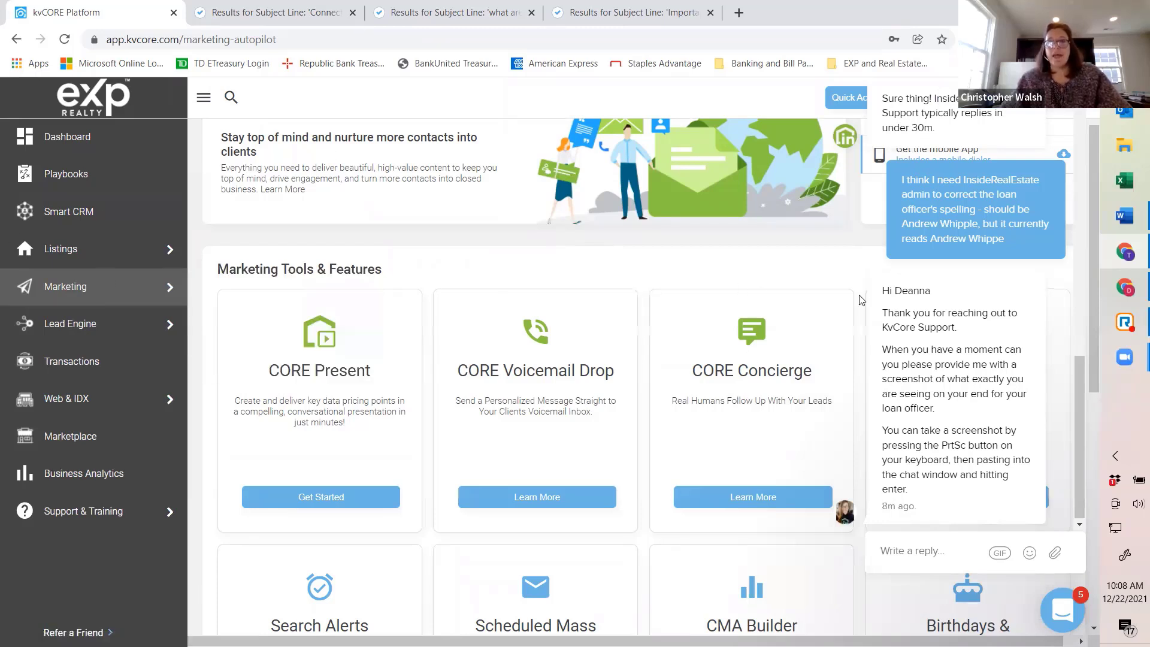
scroll(666, 421, down, 2)
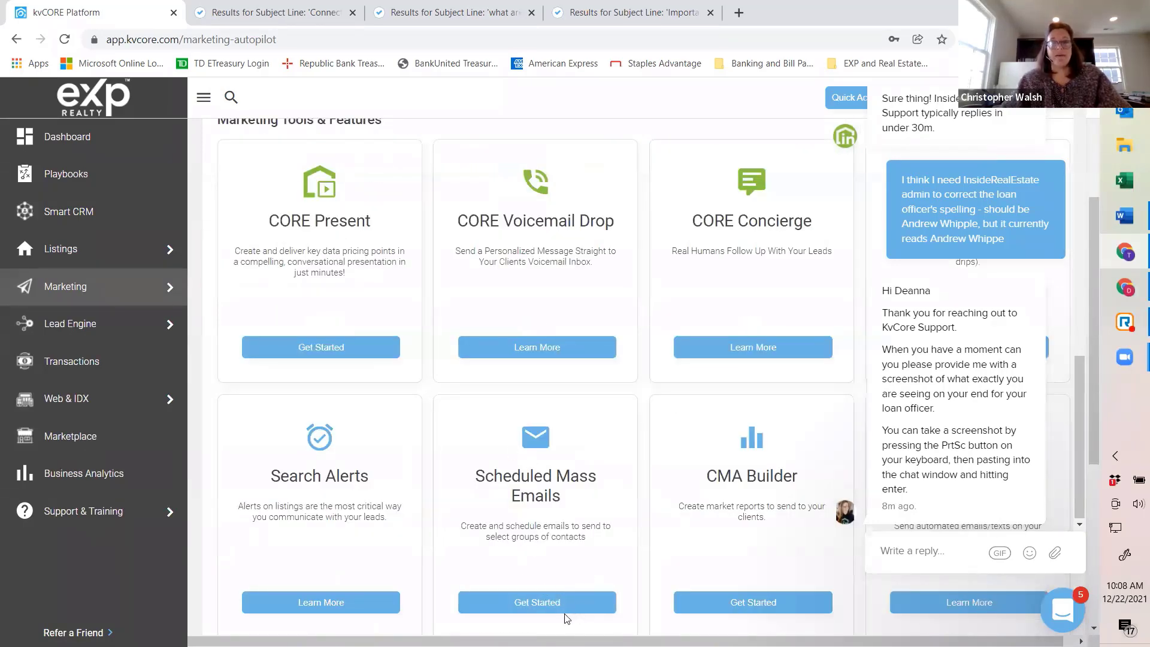
click(544, 610)
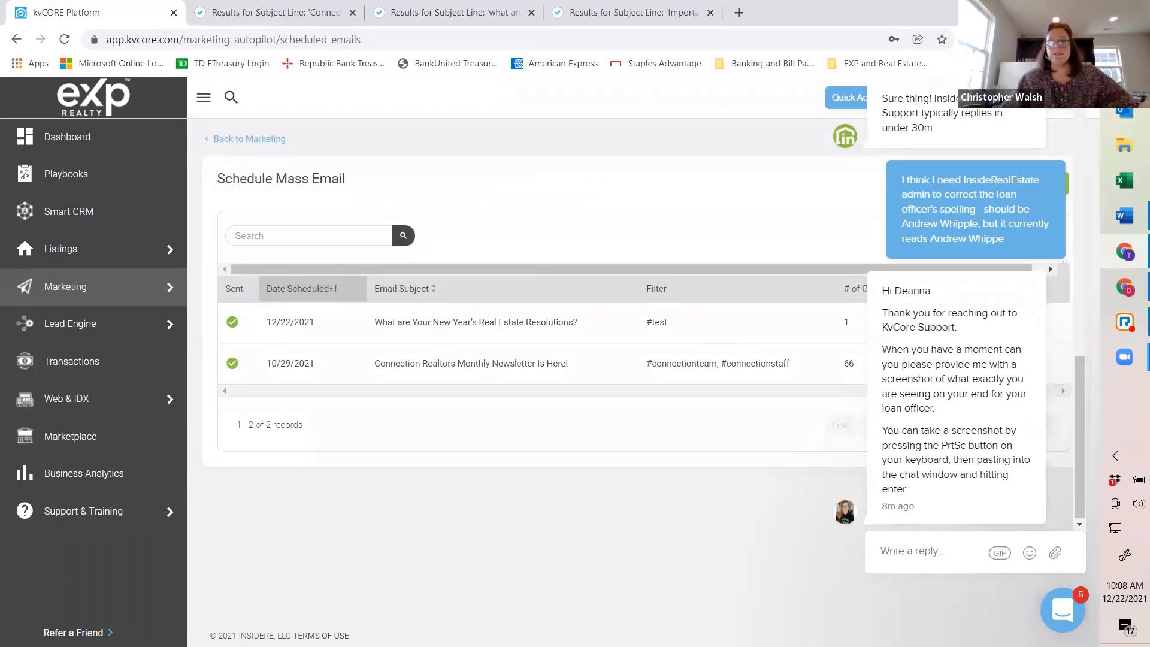
Close the support chat covering the page and start a new scheduled email.
click(1064, 611)
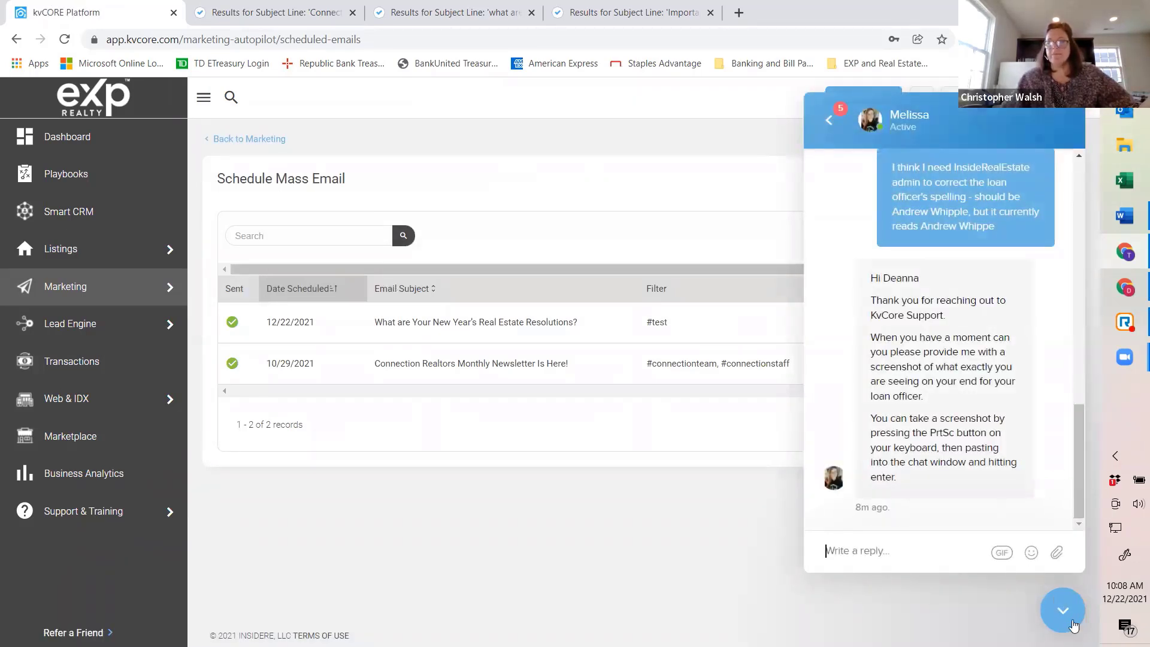
click(1076, 616)
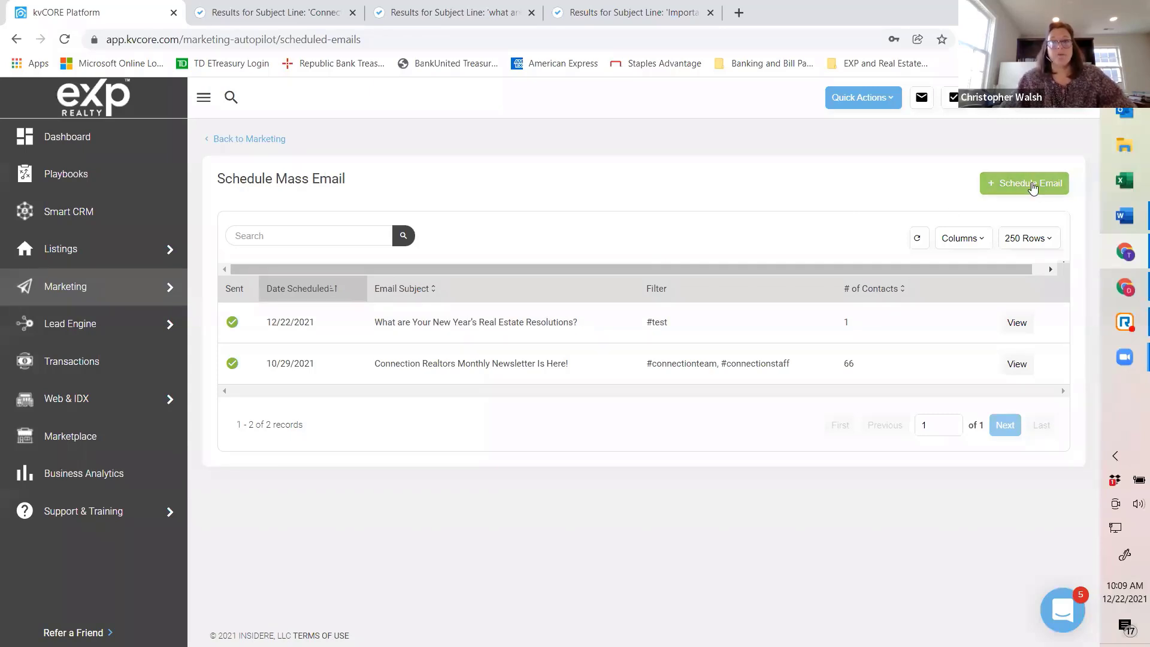
click(1033, 188)
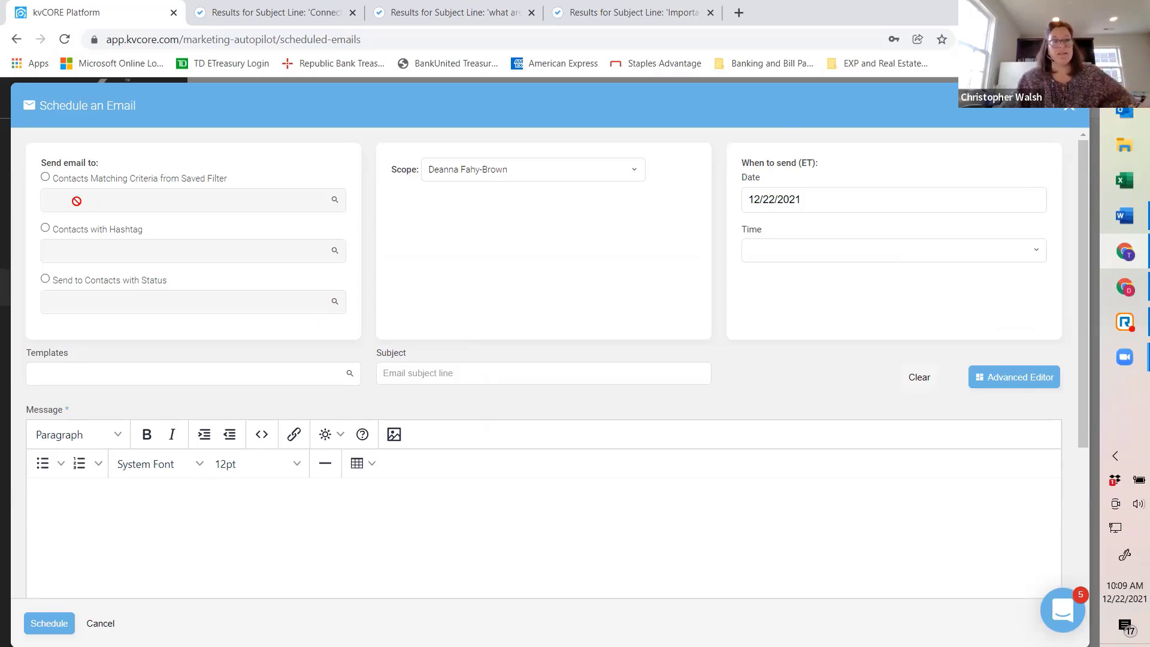
Address the email to contacts by hashtag, adding the hashtags connectionteam and connectionstaff.
click(46, 228)
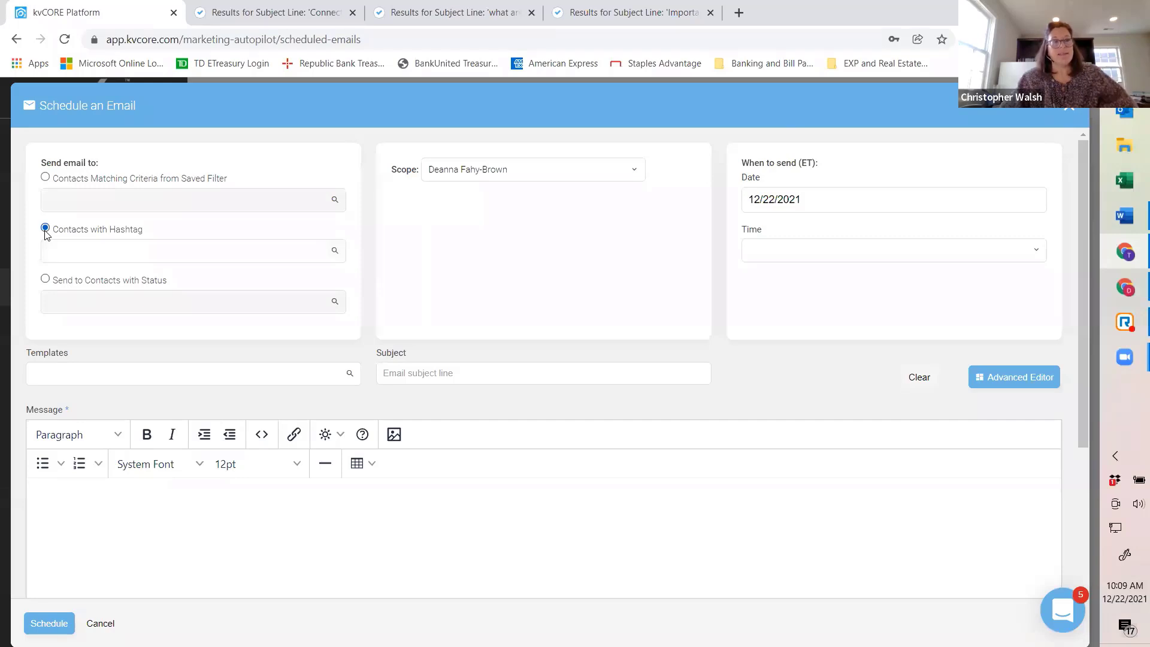
click(57, 247)
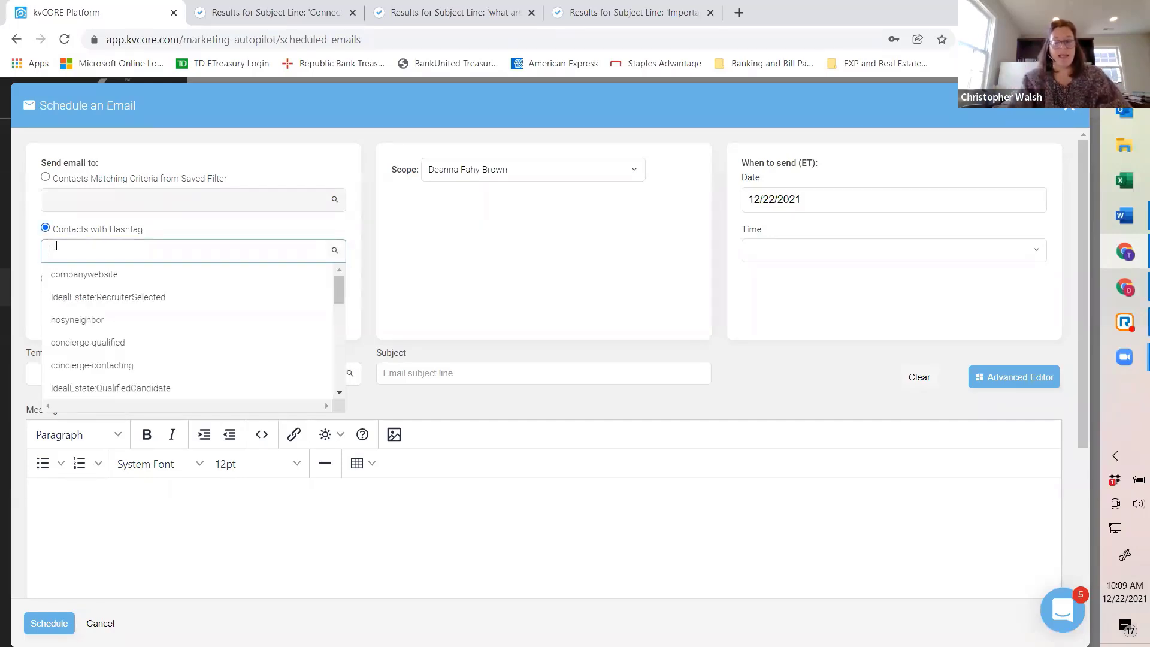
text(connection)
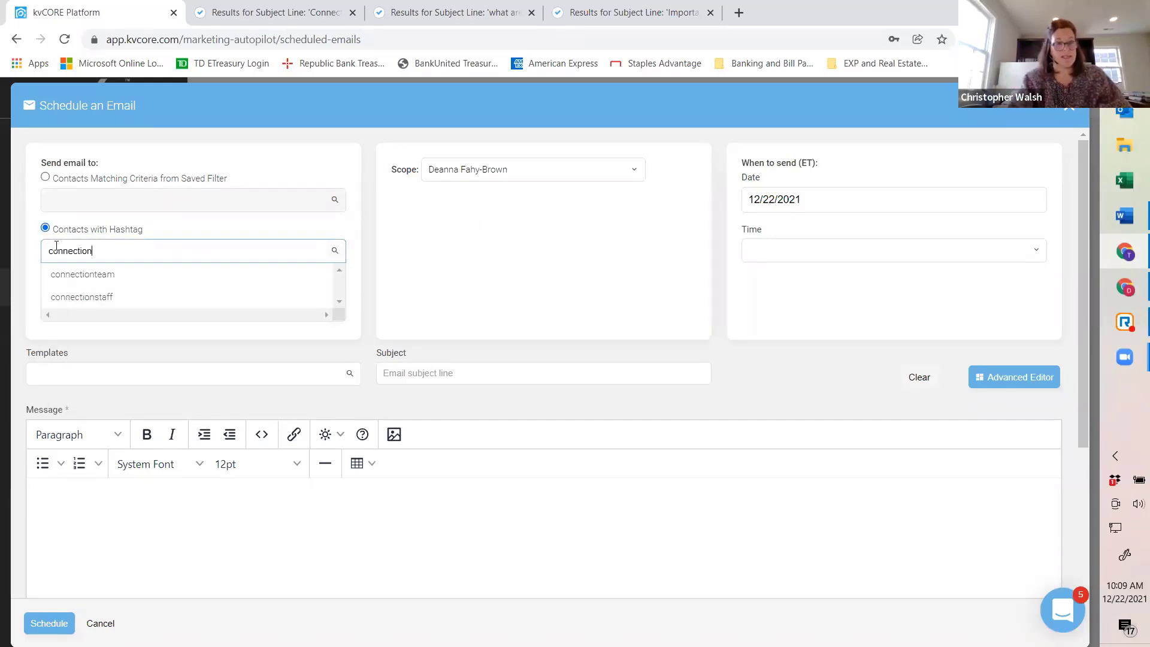
click(81, 281)
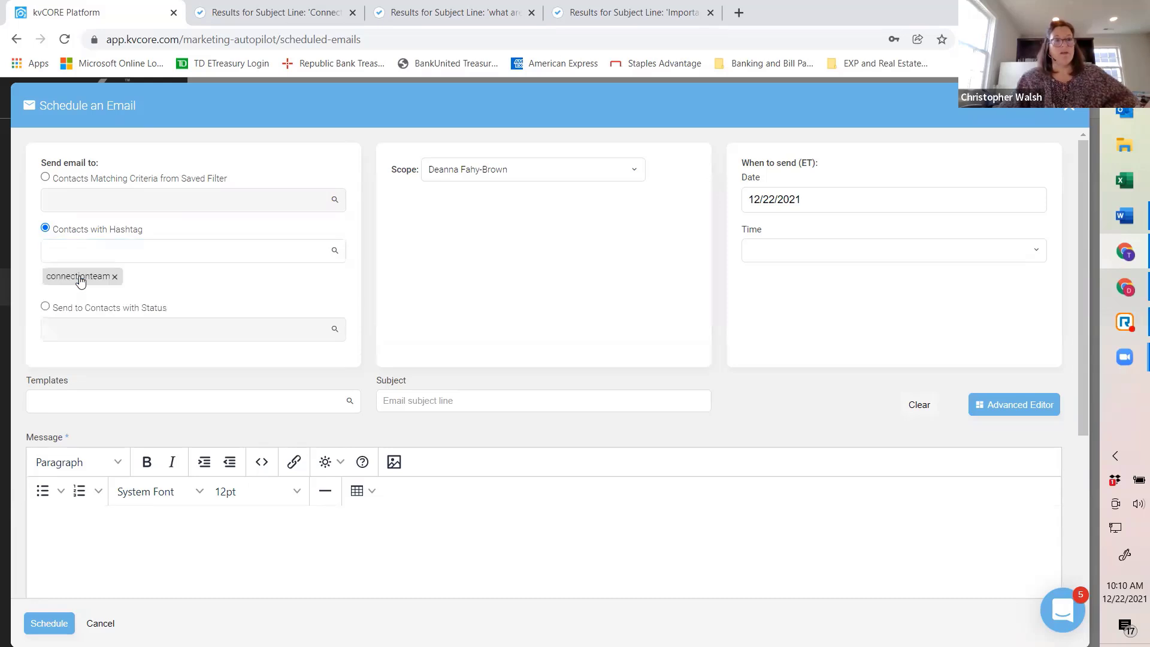
click(81, 252)
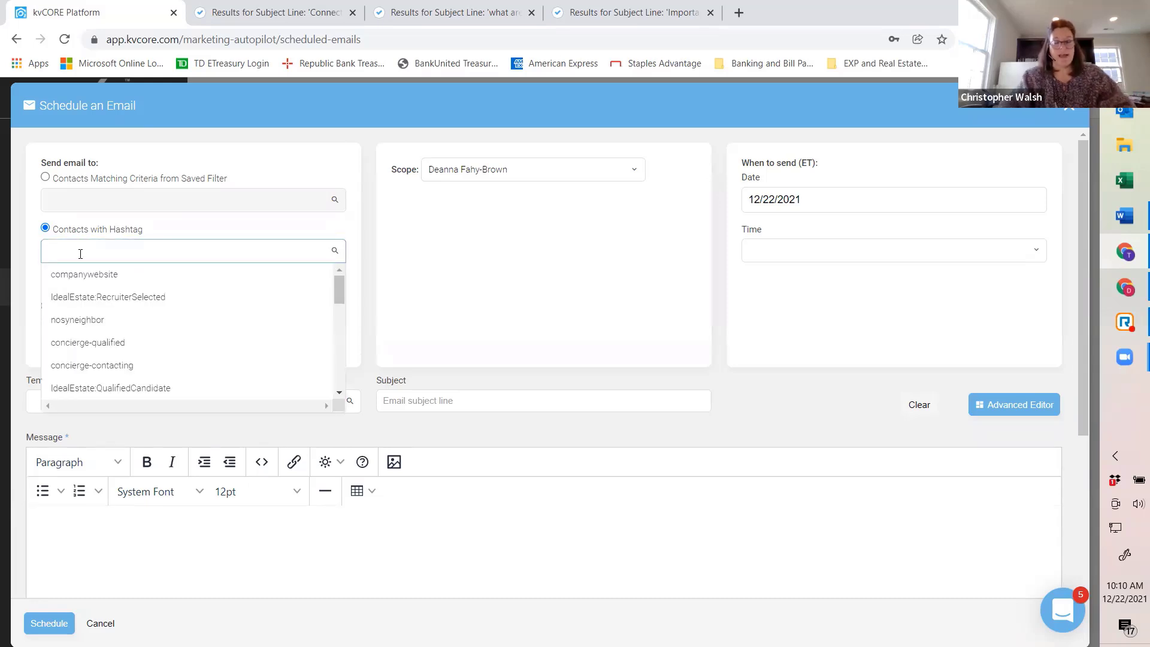
text(connection)
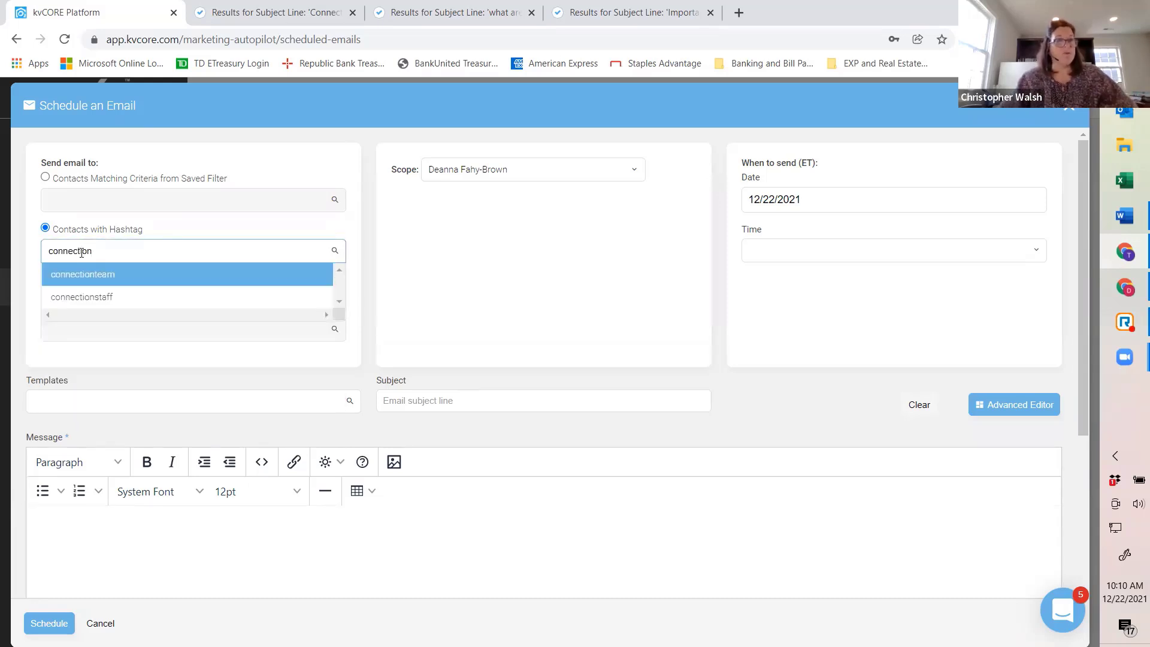
click(87, 298)
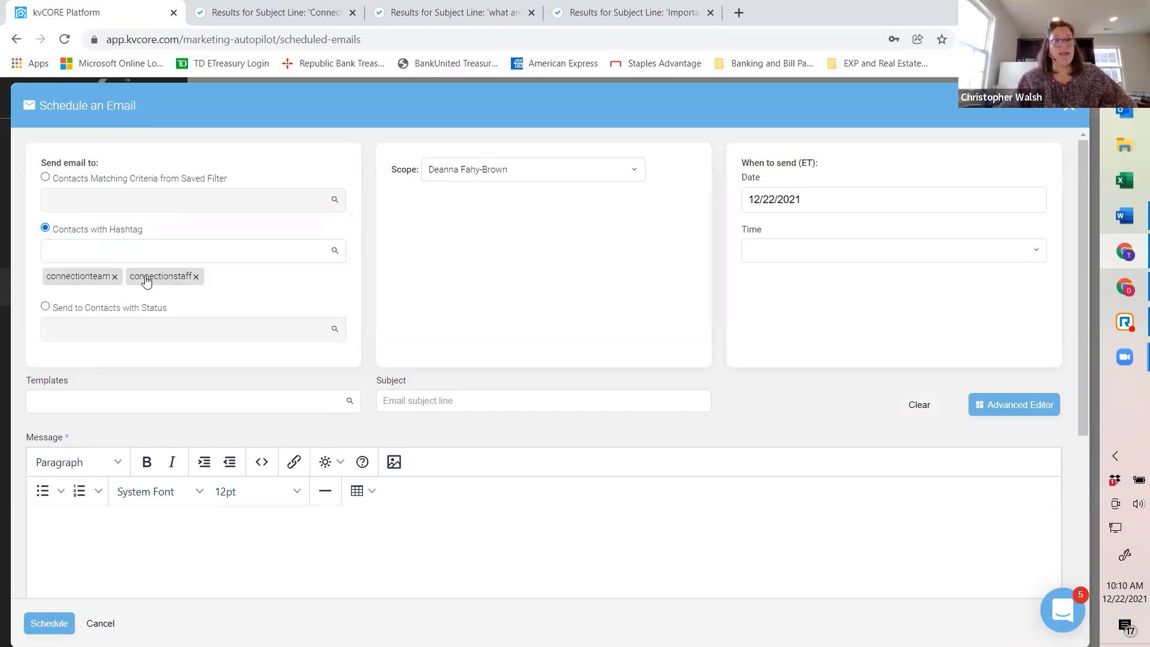
Add the test hashtag to the recipients and remove connectionteam and connectionstaff.
click(91, 252)
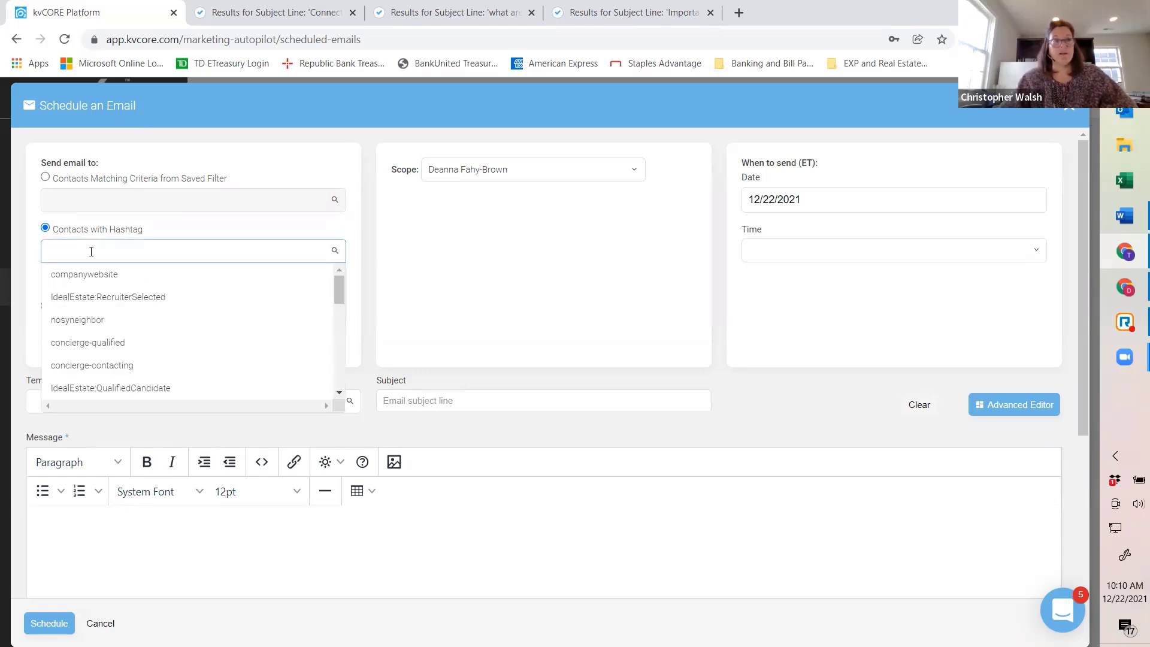
text(test)
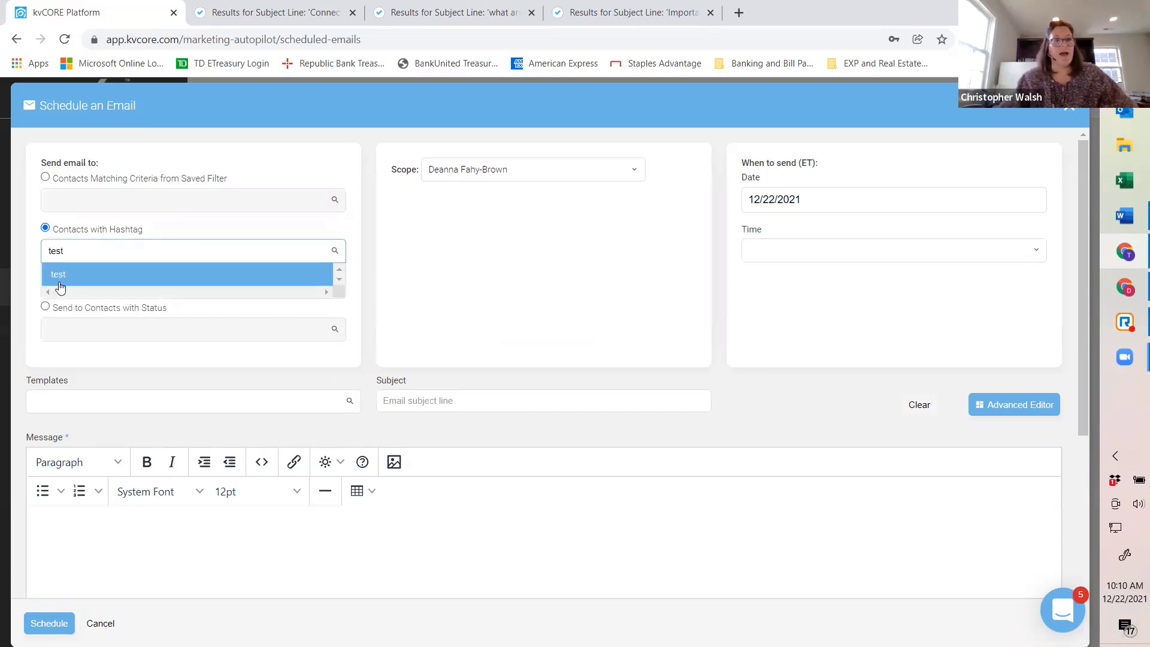
click(63, 283)
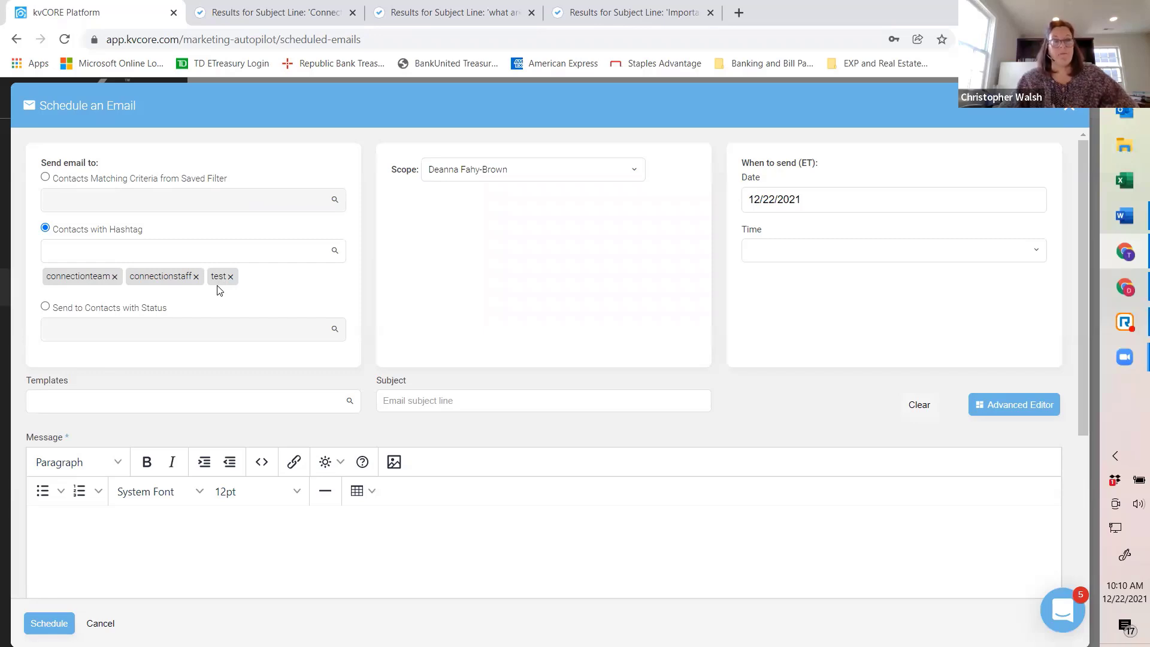
click(113, 277)
click(113, 277)
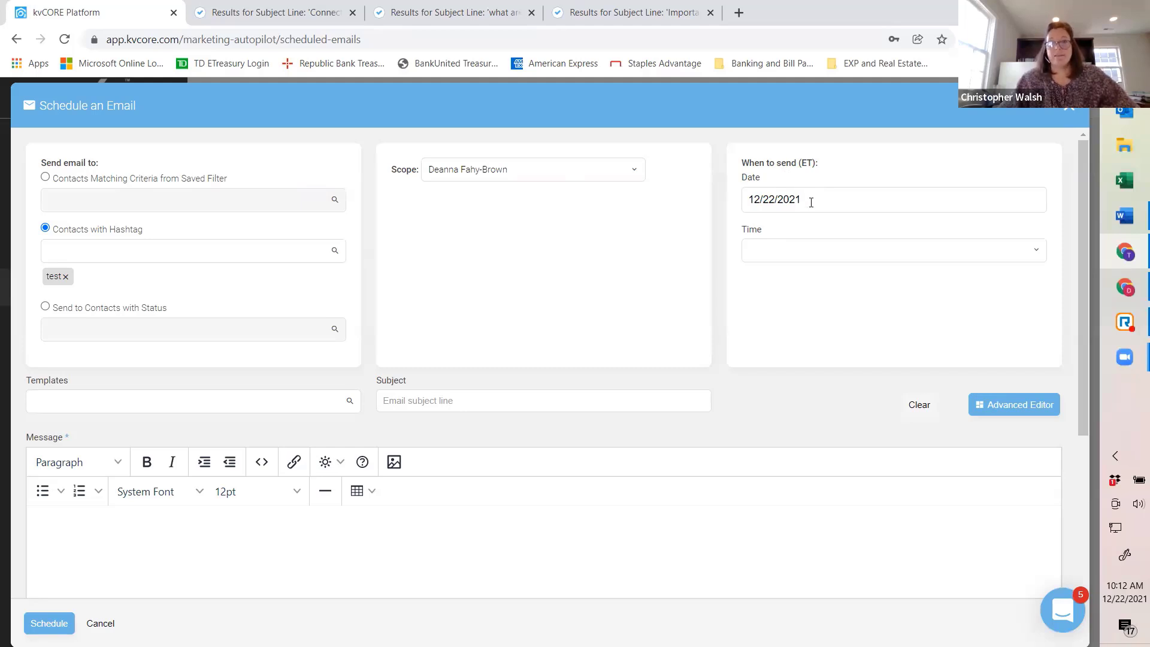
View the available send dates and times for the email.
click(927, 206)
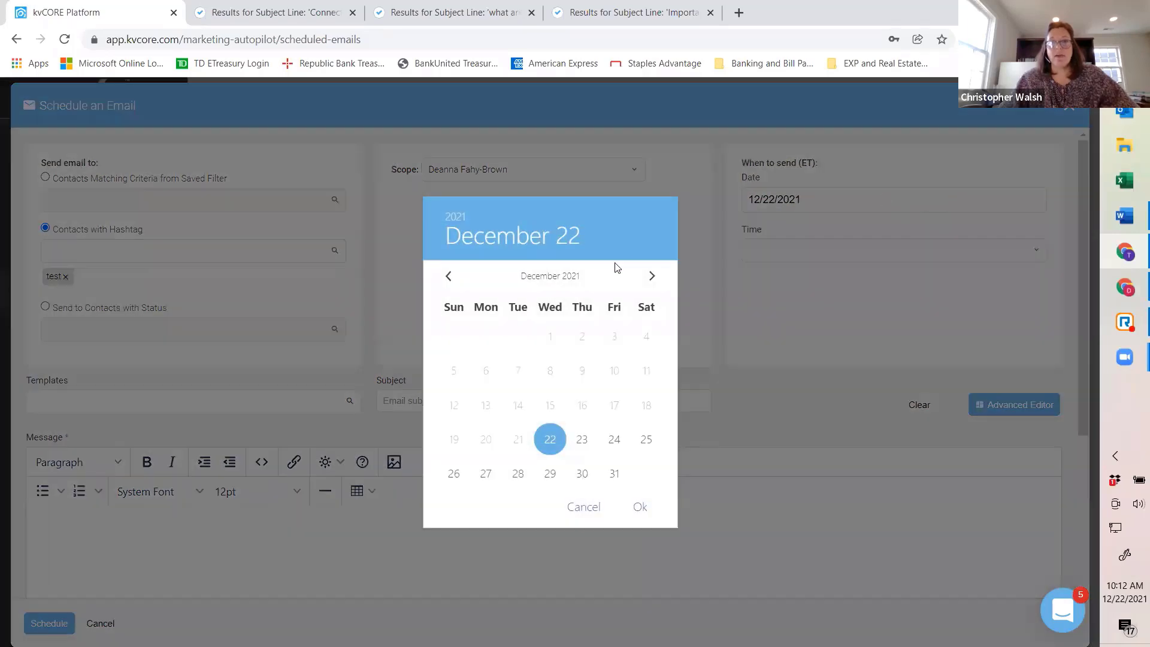
click(786, 254)
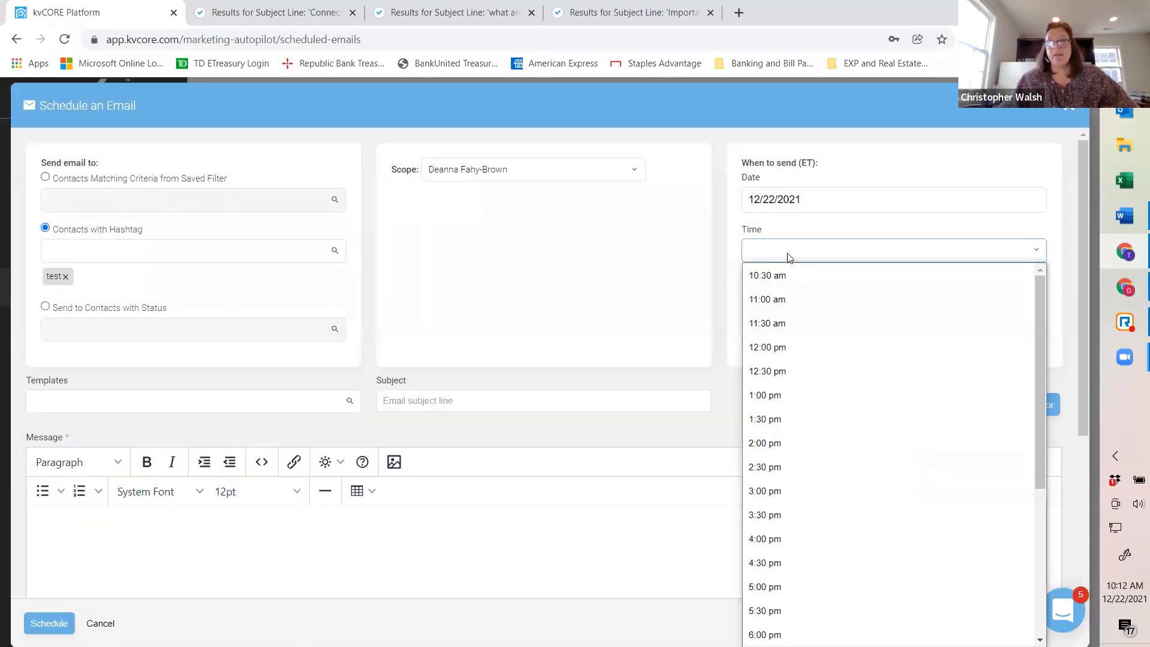
click(788, 256)
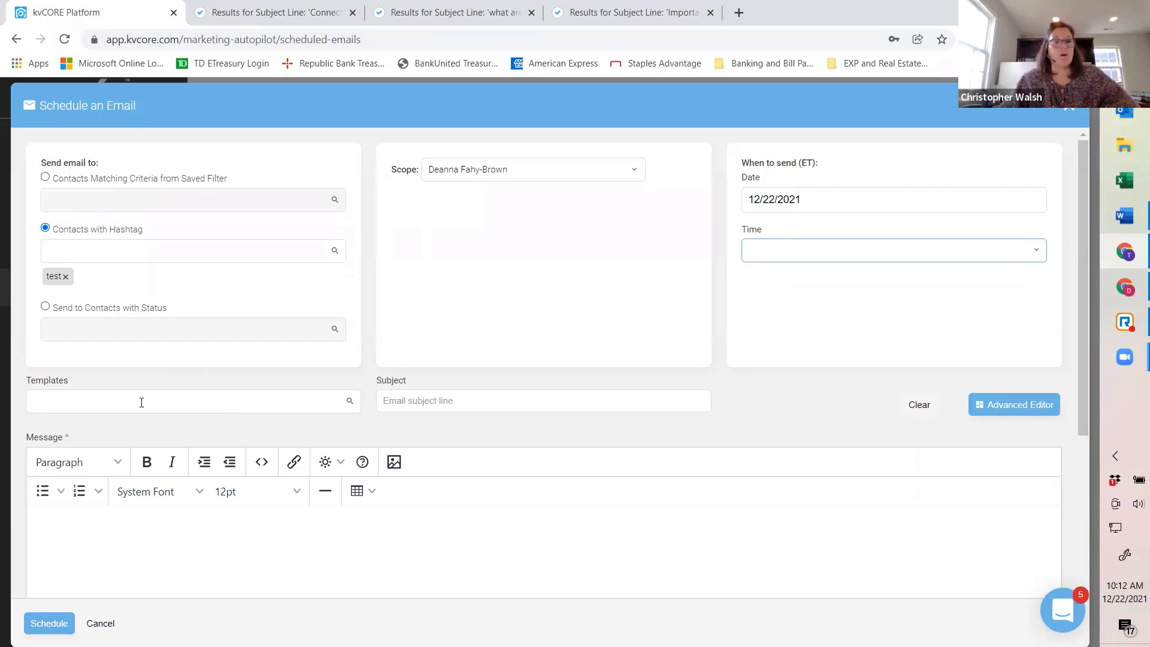
Search the email templates for "holiday" and apply a Holiday - Happy New Year 2021 template.
click(142, 402)
text(holi)
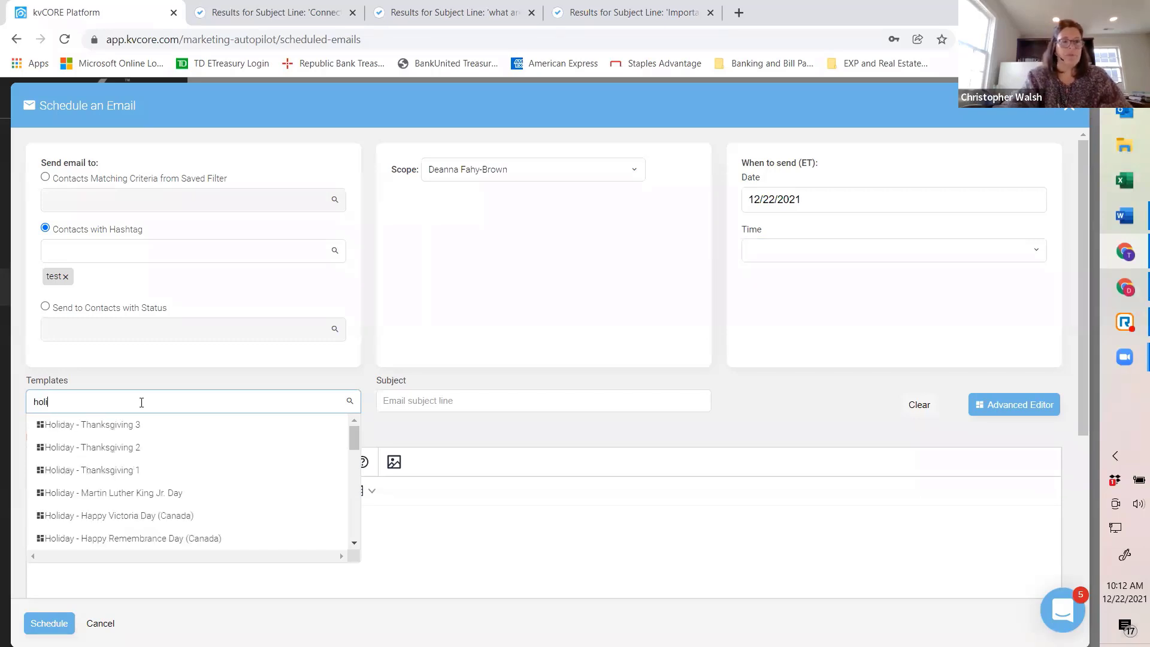
text(day)
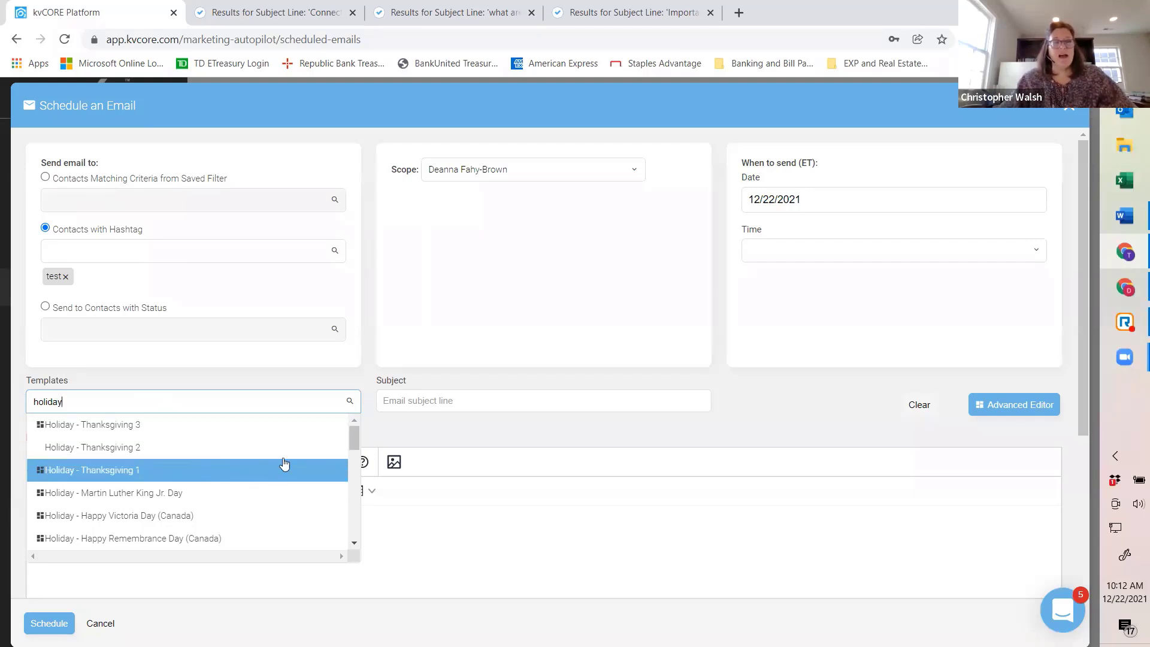
drag(358, 445, 358, 461)
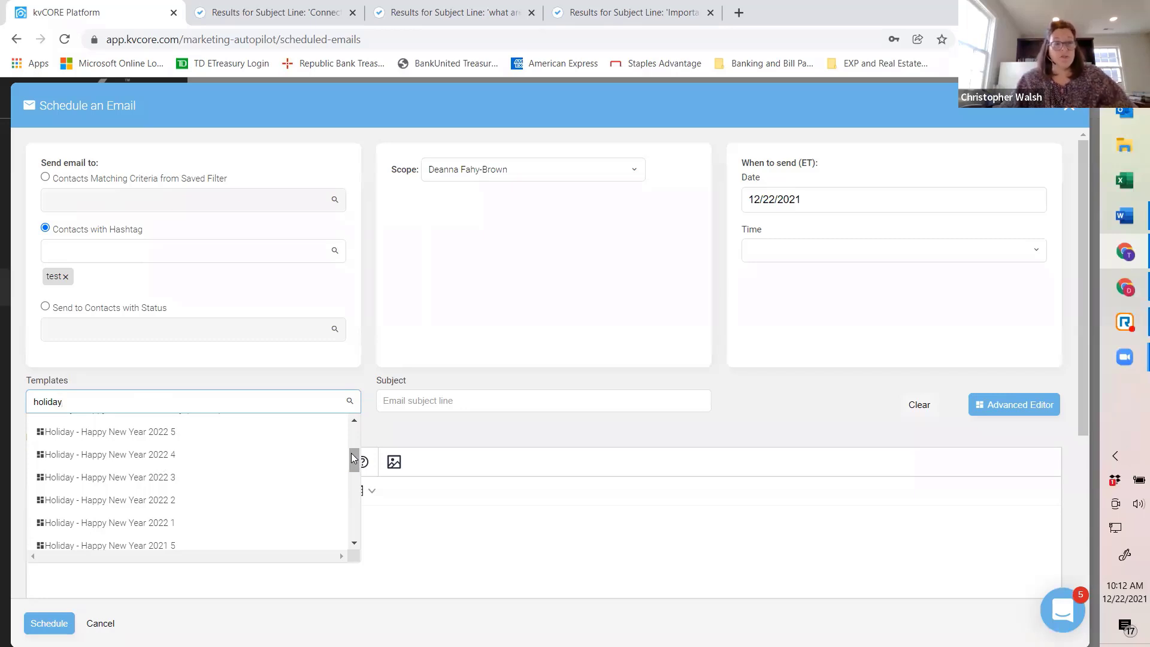
drag(356, 457, 355, 464)
scroll(355, 464, down, 5)
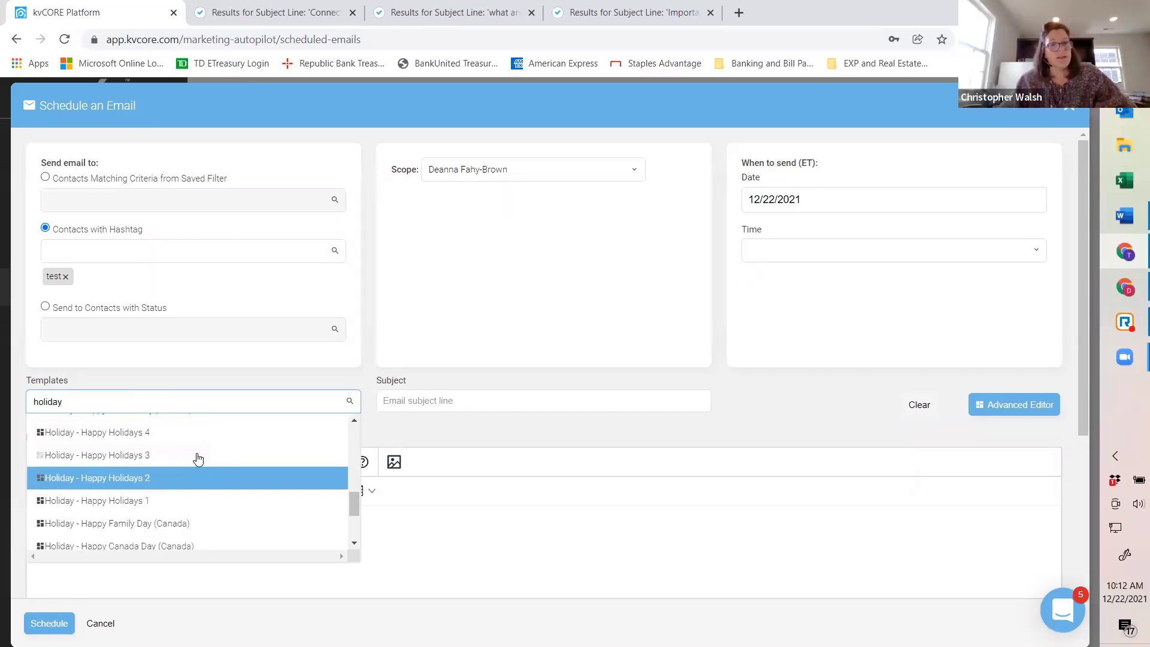
scroll(197, 458, up, 2)
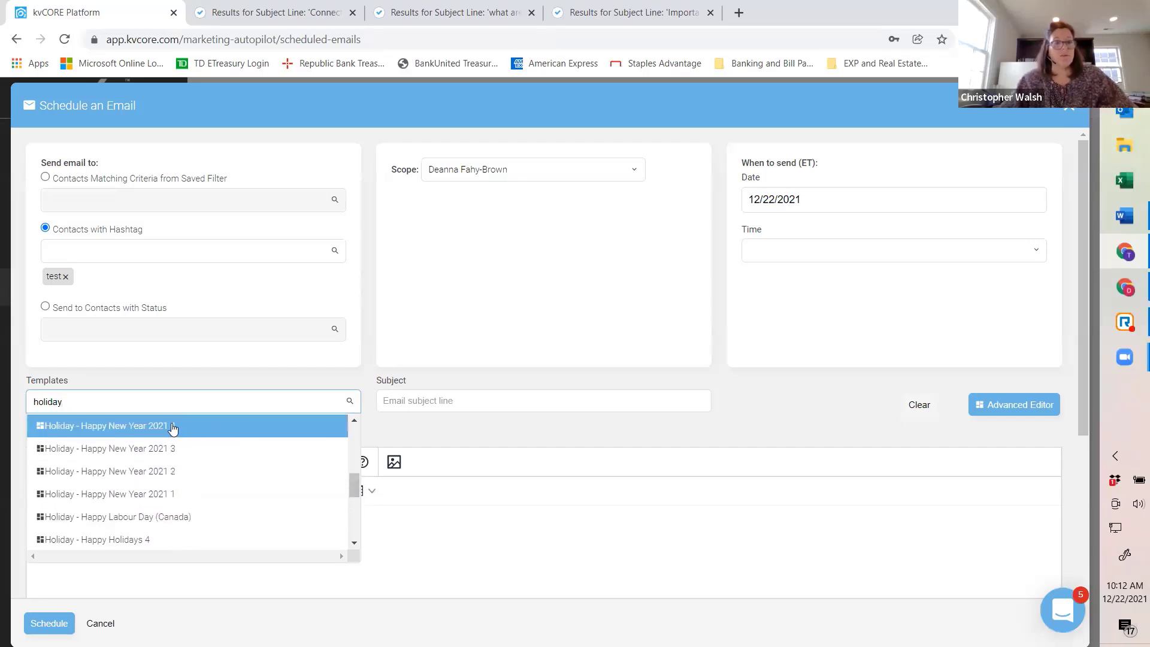
click(145, 432)
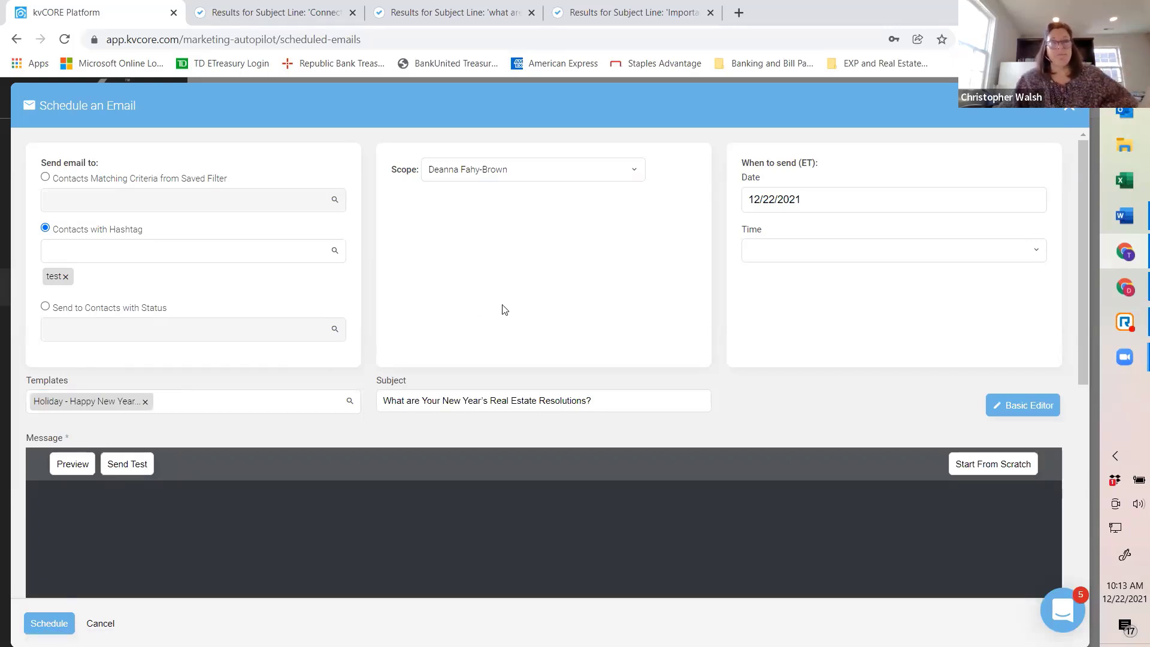
Review the message of the applied New Year 2021 template and remove that template from the email.
scroll(484, 312, down, 1)
scroll(484, 312, down, 3)
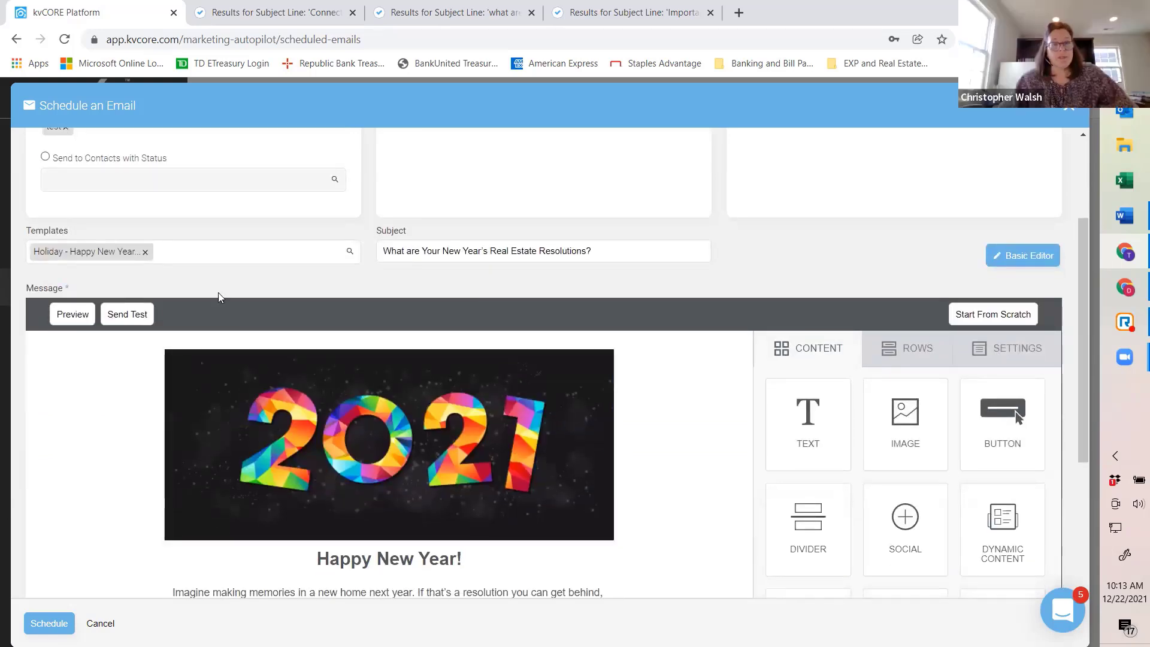
click(146, 254)
click(145, 251)
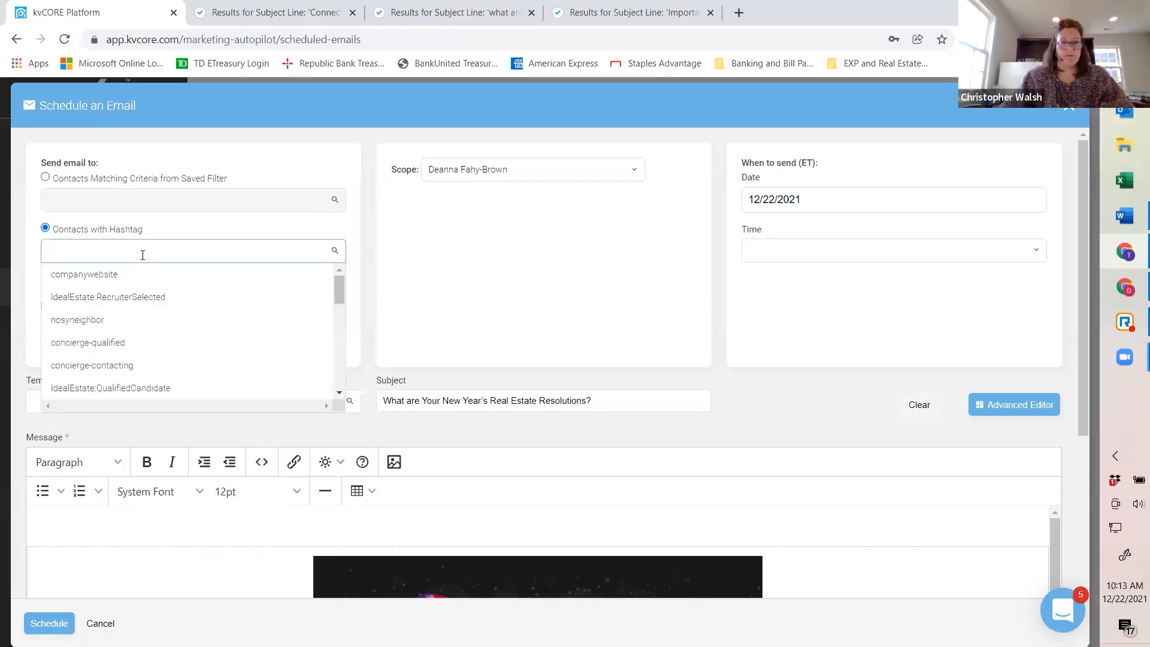
Search the email templates for "holiday" and apply a Holiday - Happy New Year 2022 template.
click(43, 374)
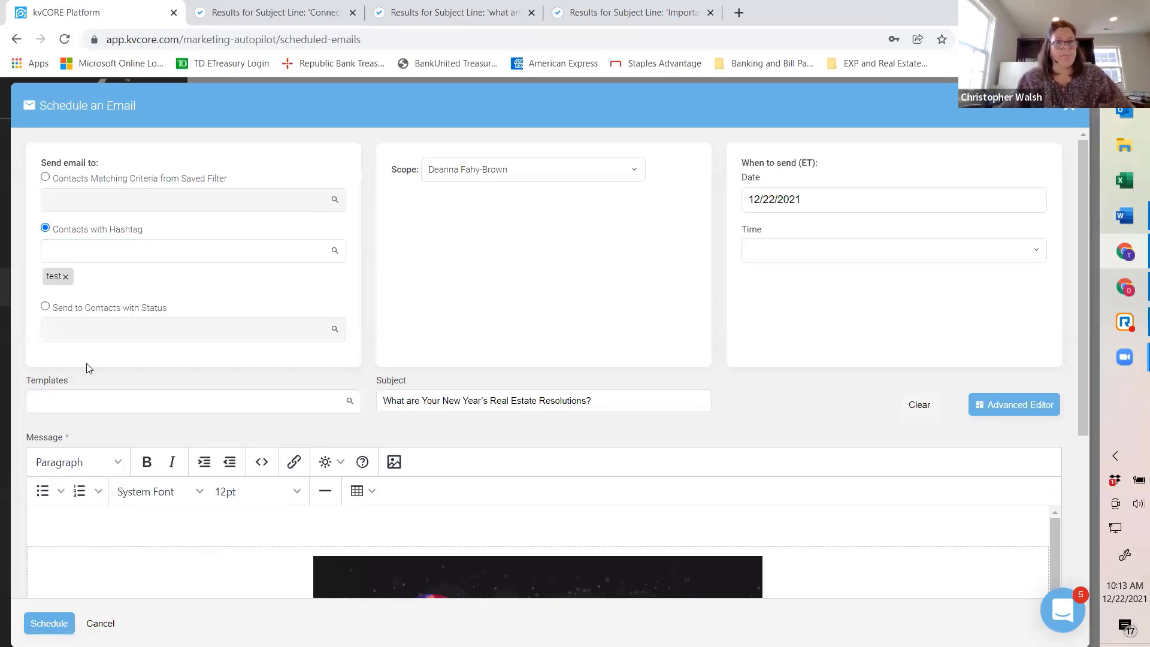
text(holiday)
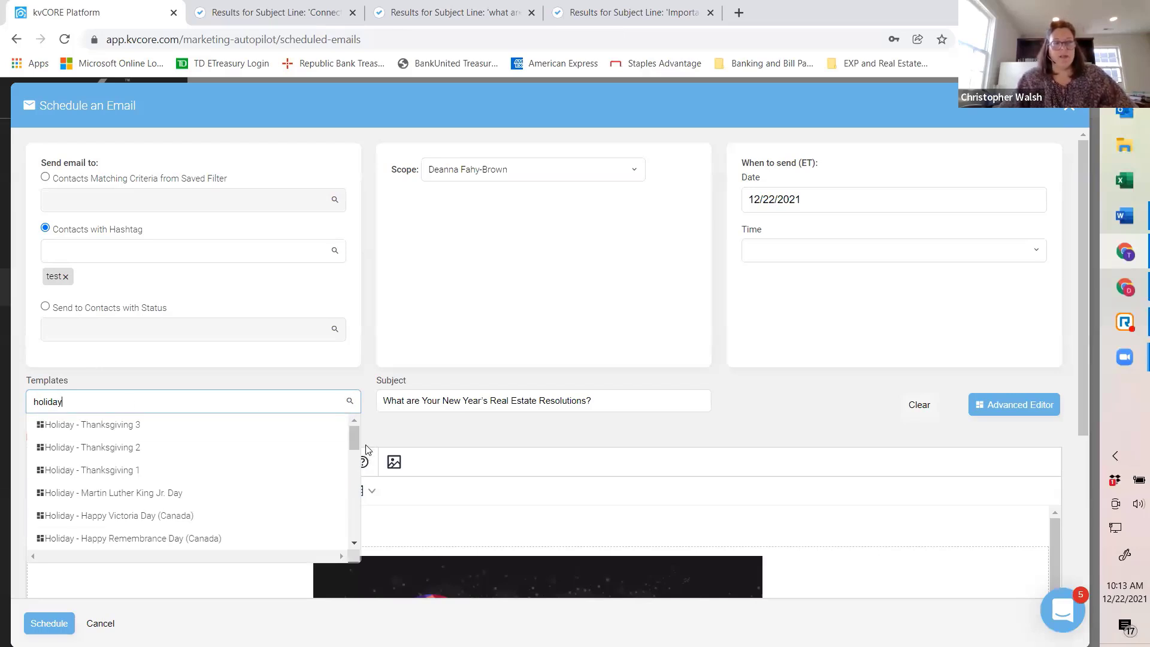
drag(354, 449, 353, 464)
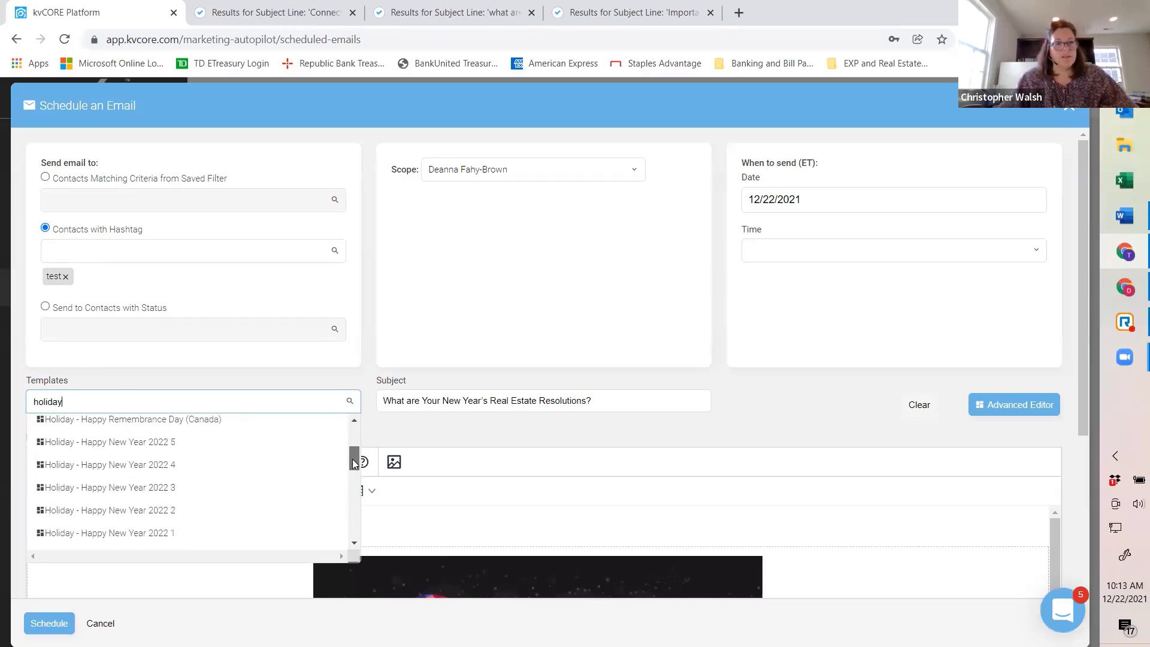
key(Up)
key(Up)
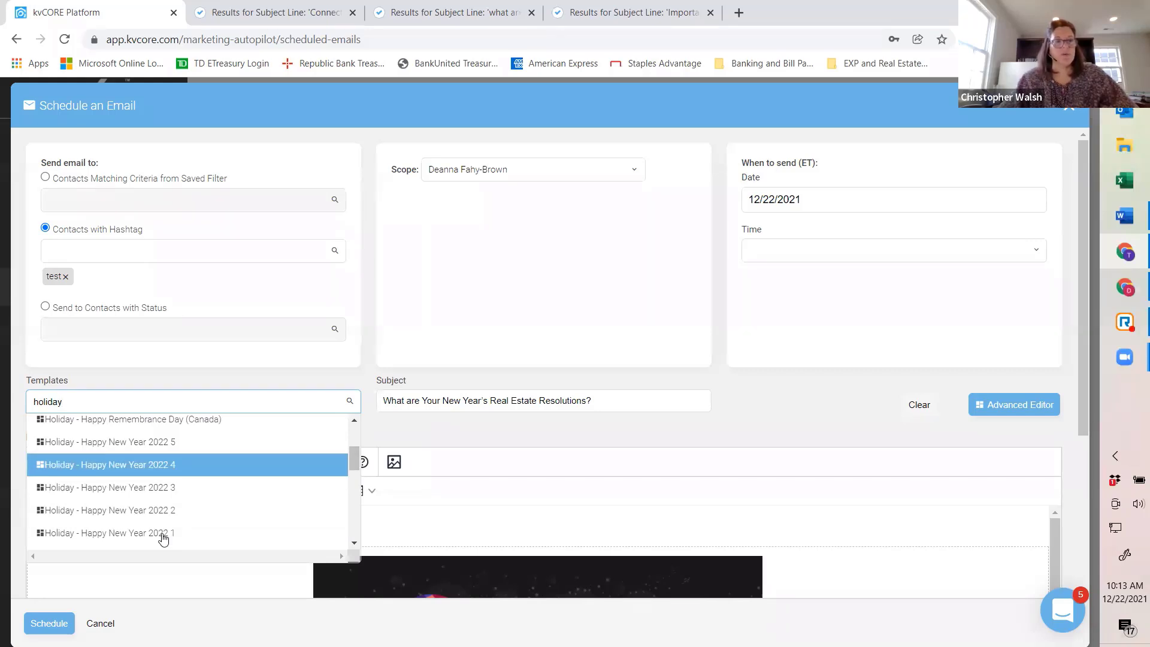
key(Return)
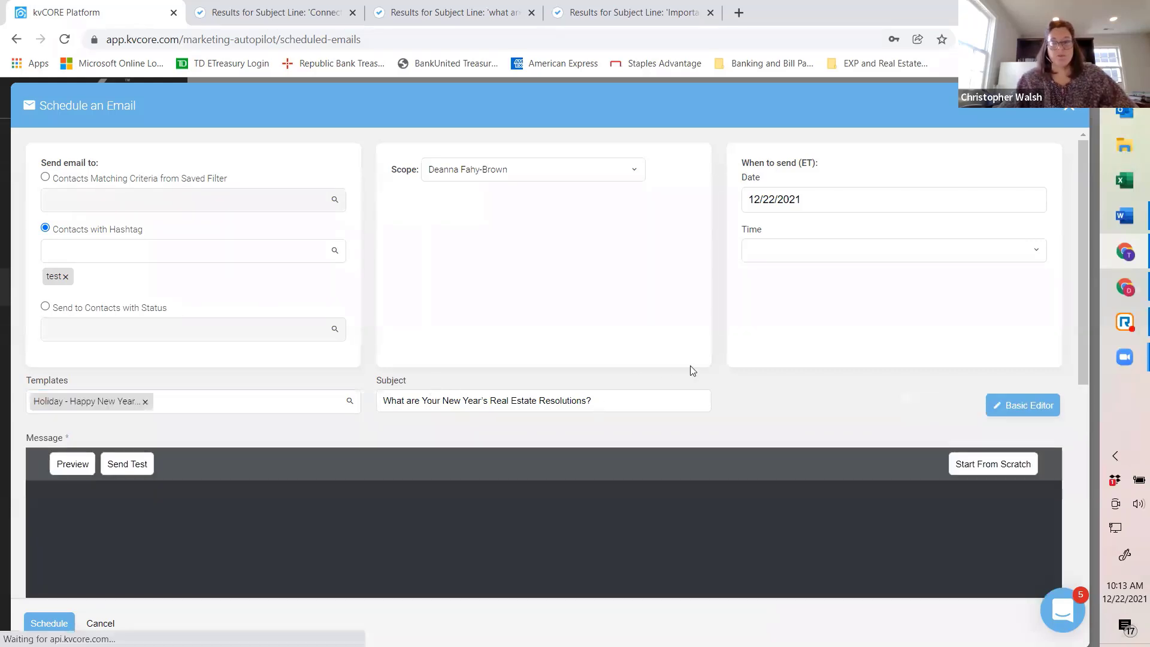
Review the Happy New Year 2022 message and turn on Include Assigned Agent Signature for the email.
scroll(251, 377, down, 3)
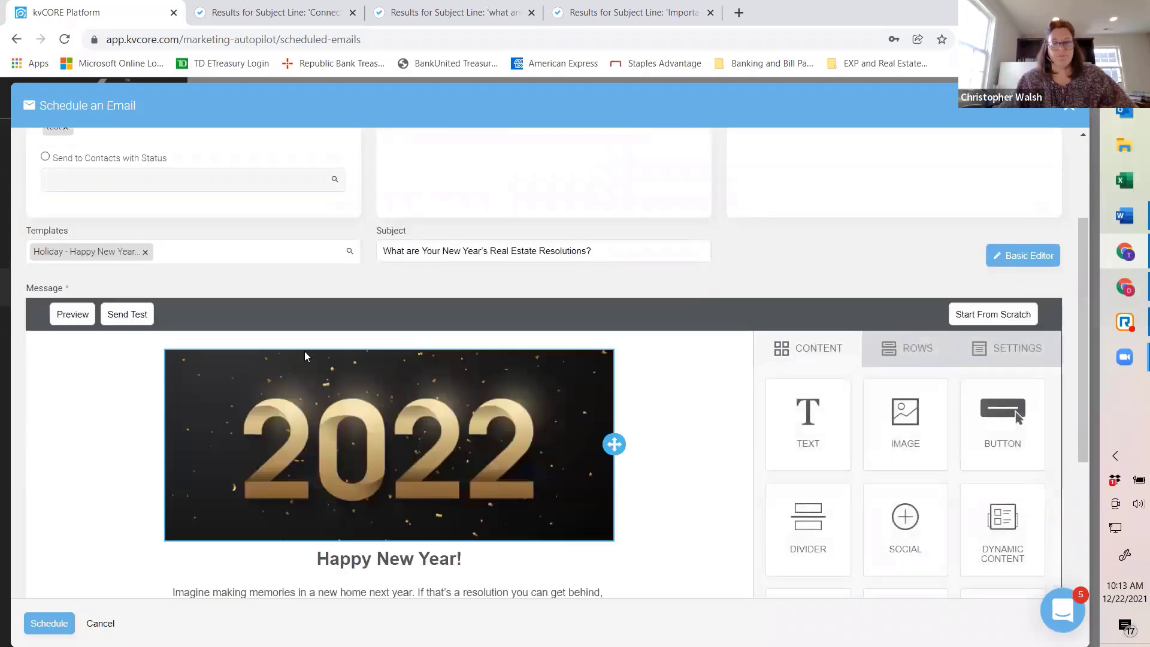
scroll(304, 356, down, 1)
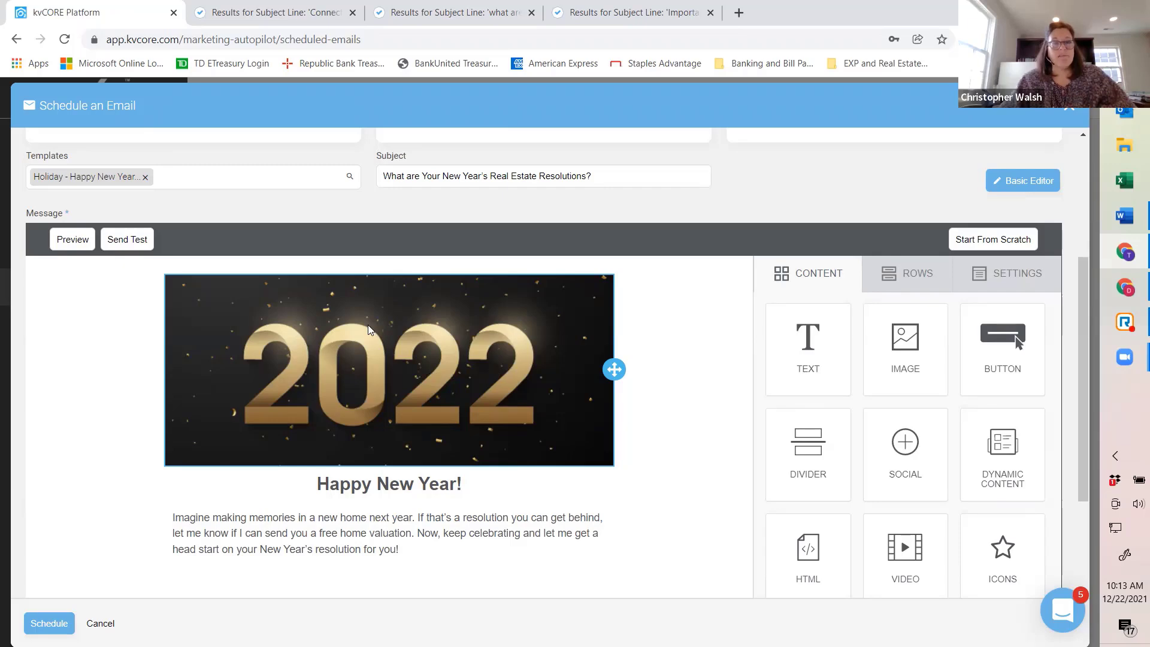
scroll(445, 395, down, 3)
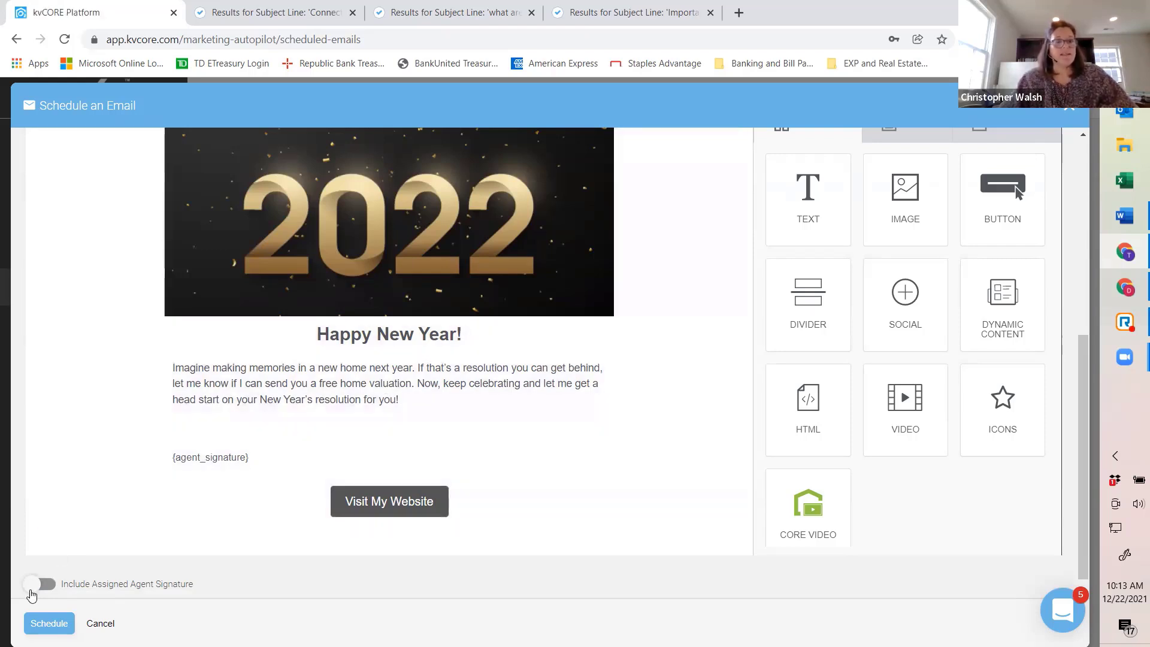
click(33, 585)
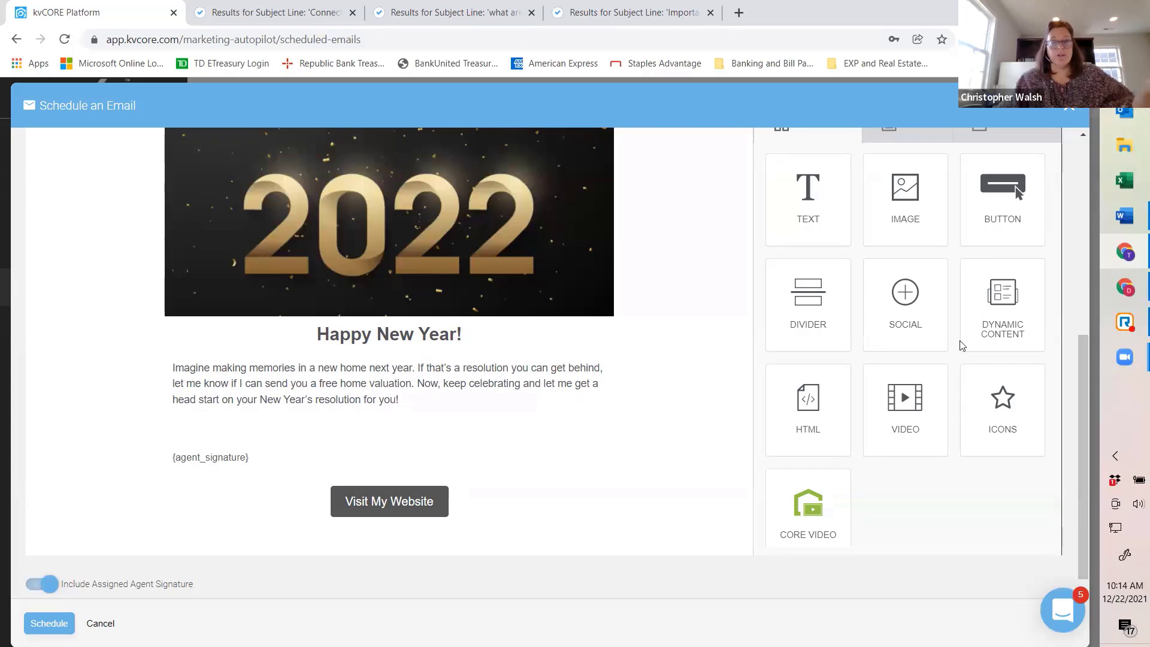
scroll(653, 353, up, 6)
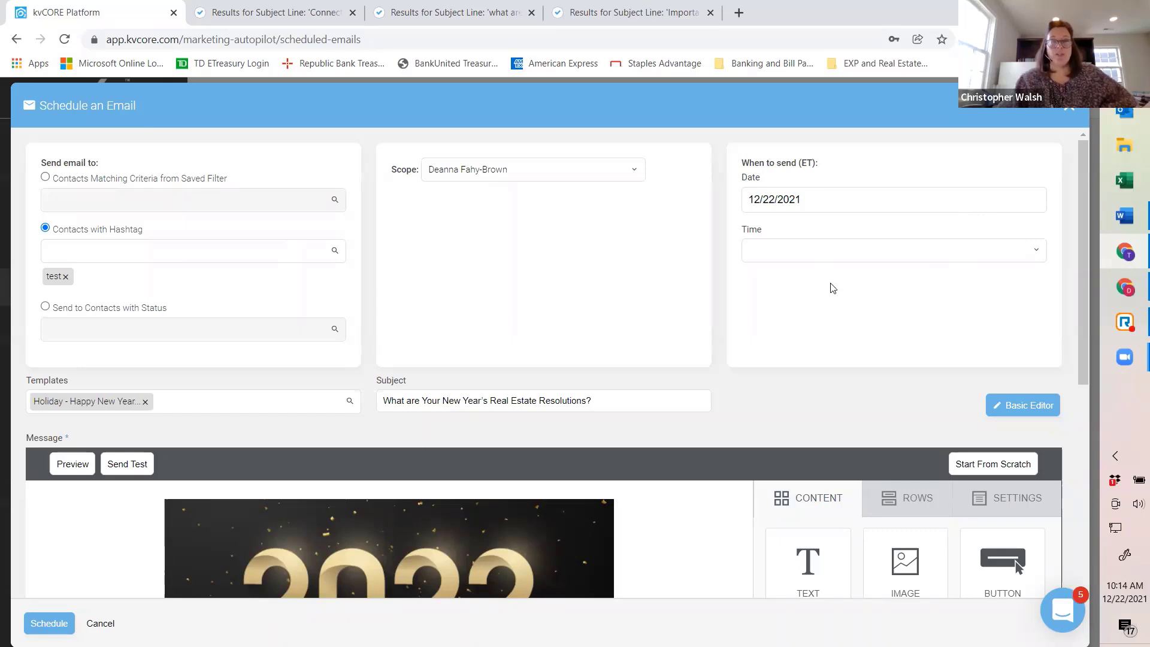
scroll(627, 393, down, 3)
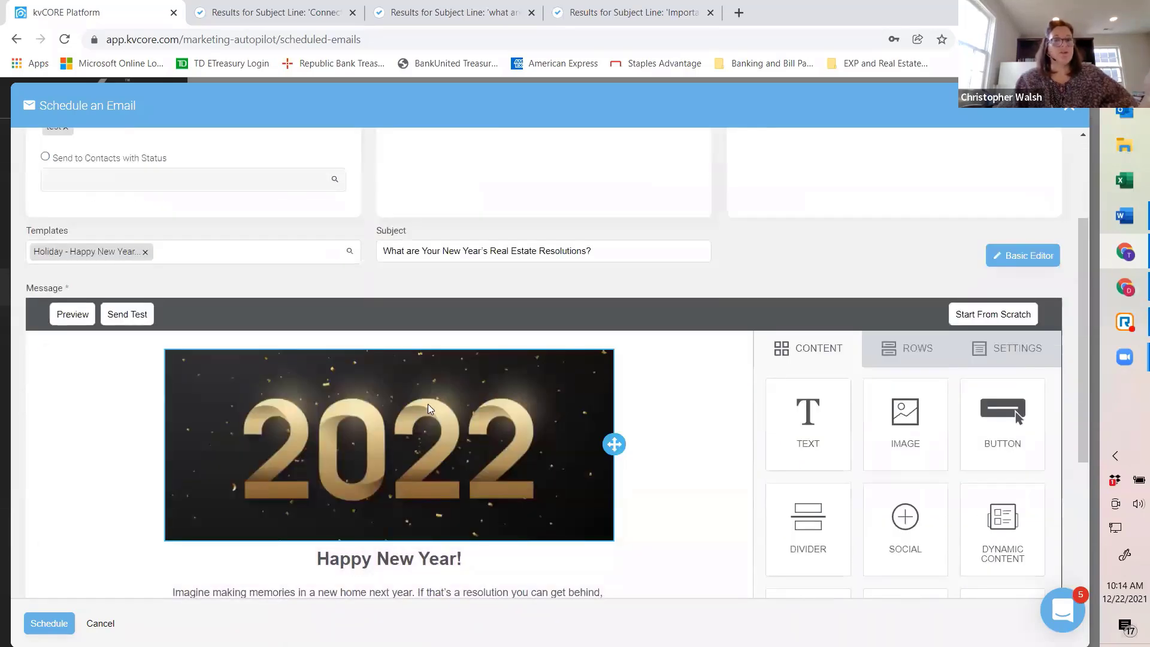
scroll(436, 394, down, 3)
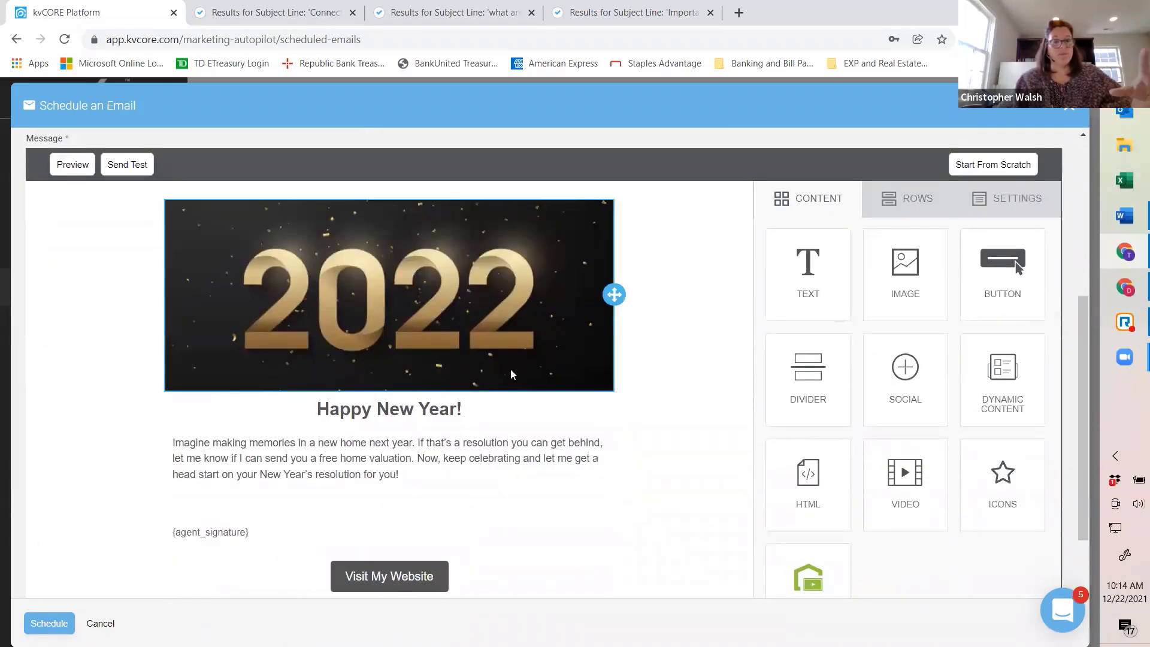
click(49, 624)
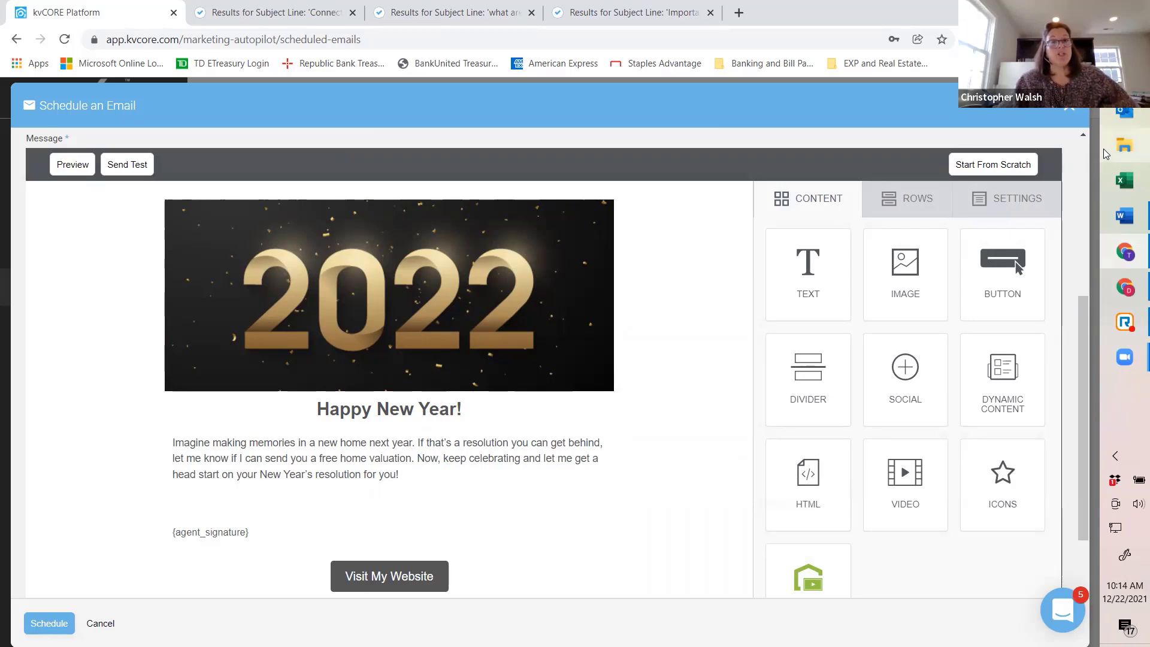
Switch to the Outlook window, read the received "What are Your New Year's Real Estate Resolutions?" email to its end, and check its Visit My Website link.
mouse_move(1125, 222)
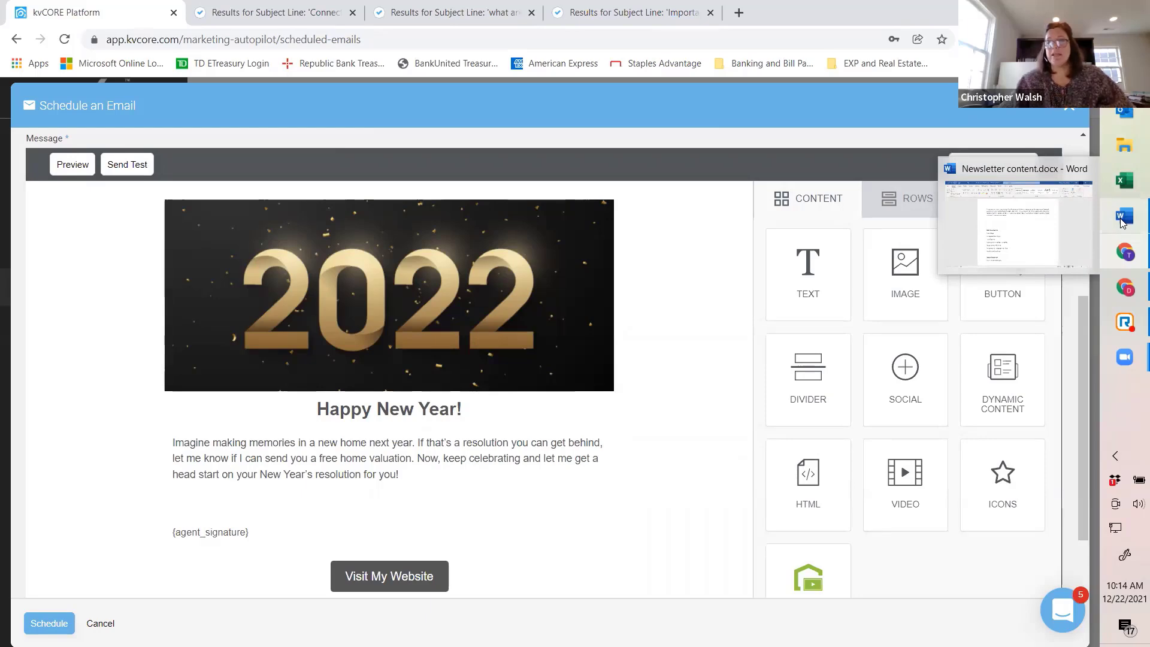
mouse_move(1132, 291)
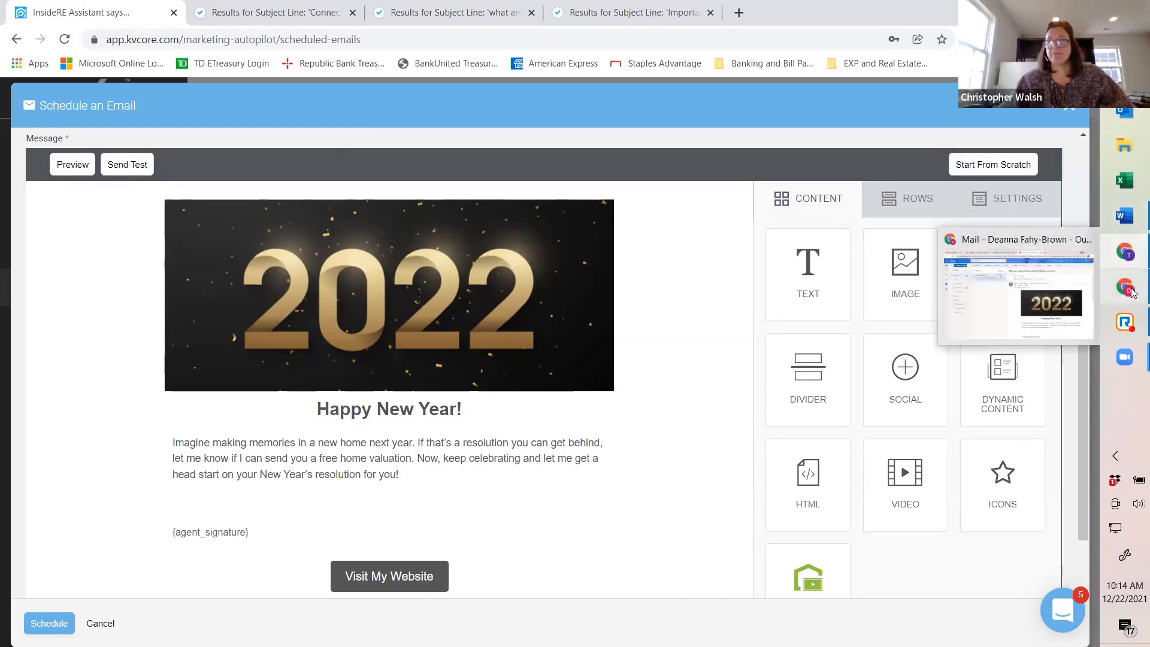
click(1043, 288)
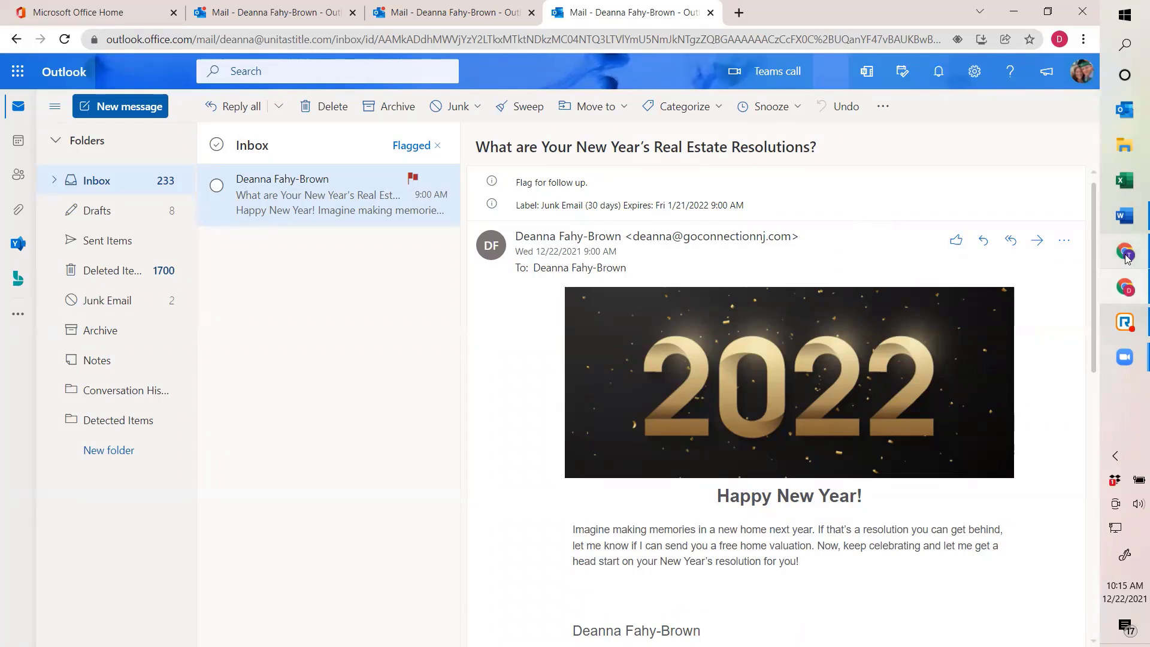
mouse_move(1127, 256)
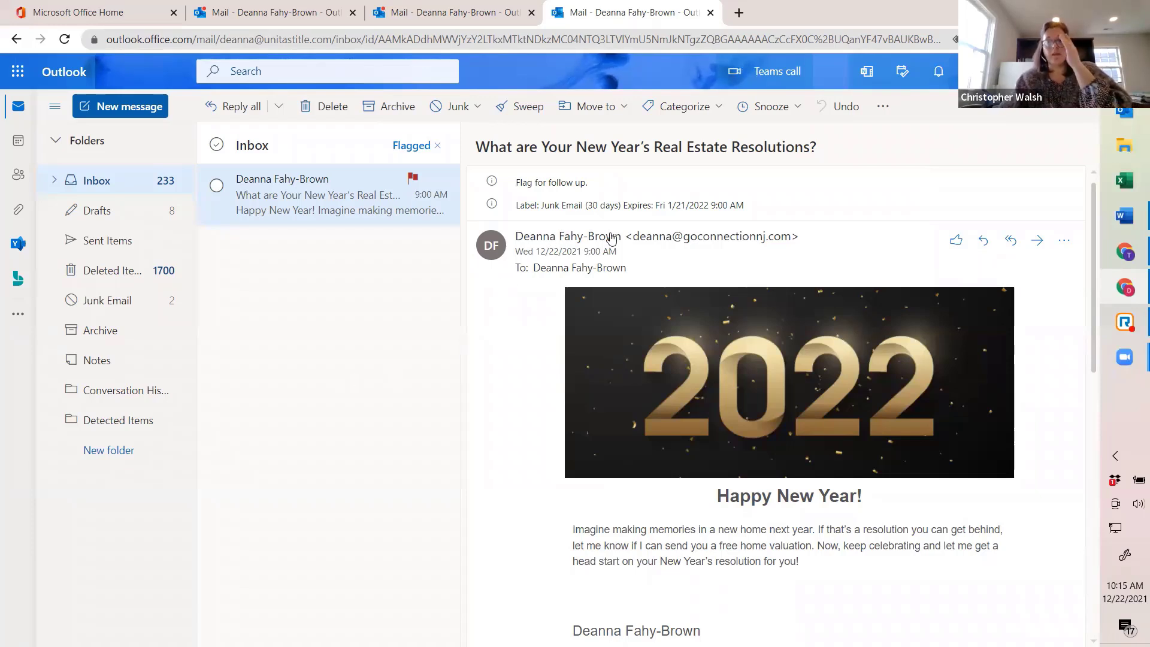
mouse_move(611, 240)
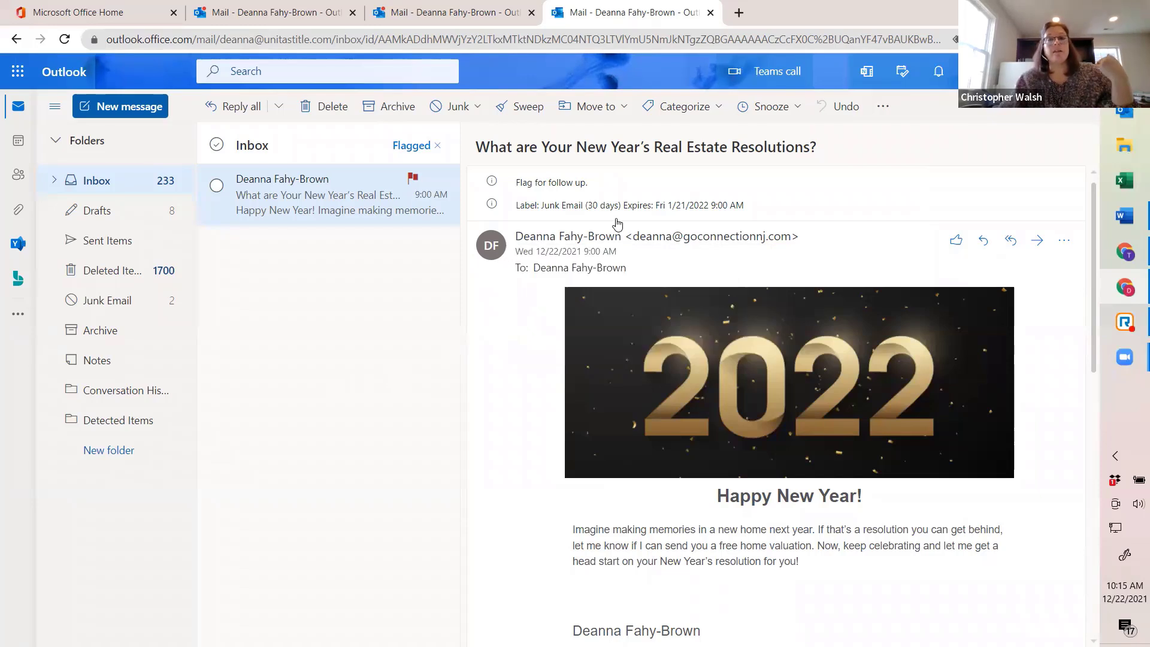
scroll(790, 246, down, 1)
scroll(800, 243, down, 1)
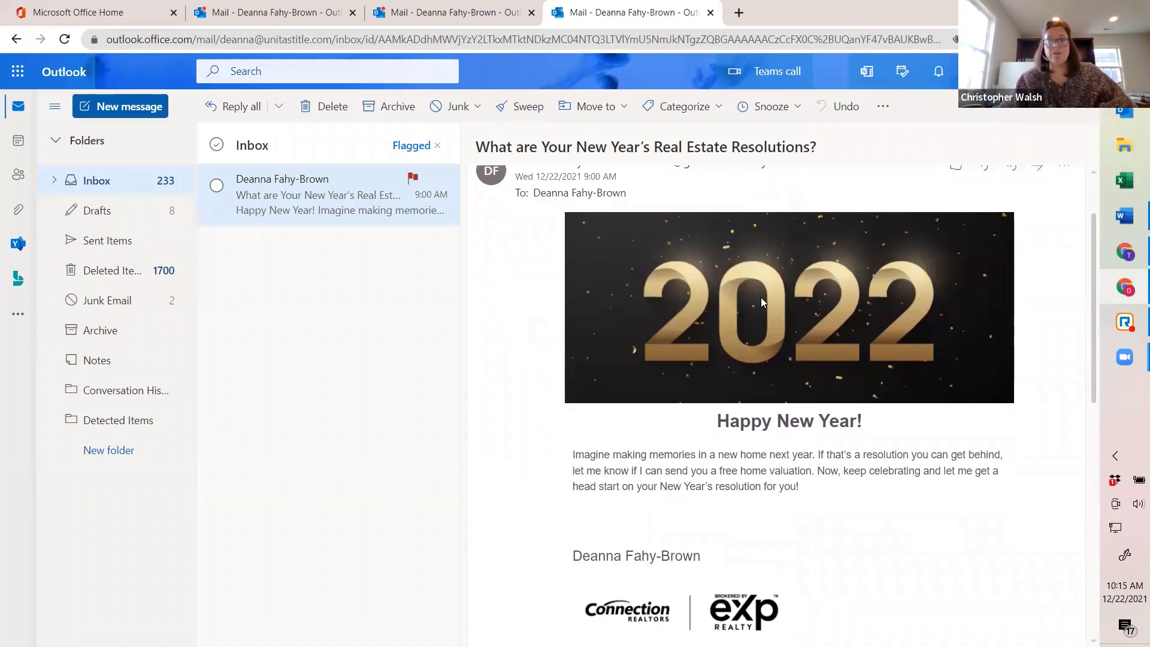
scroll(893, 328, down, 5)
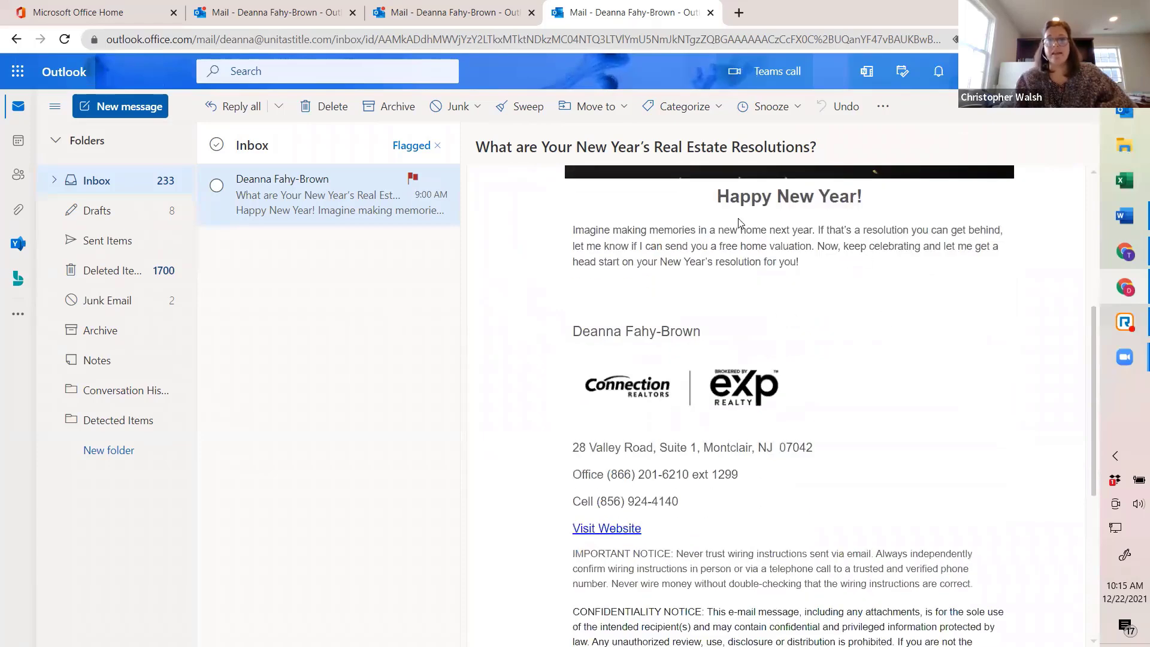
scroll(638, 252, down, 2)
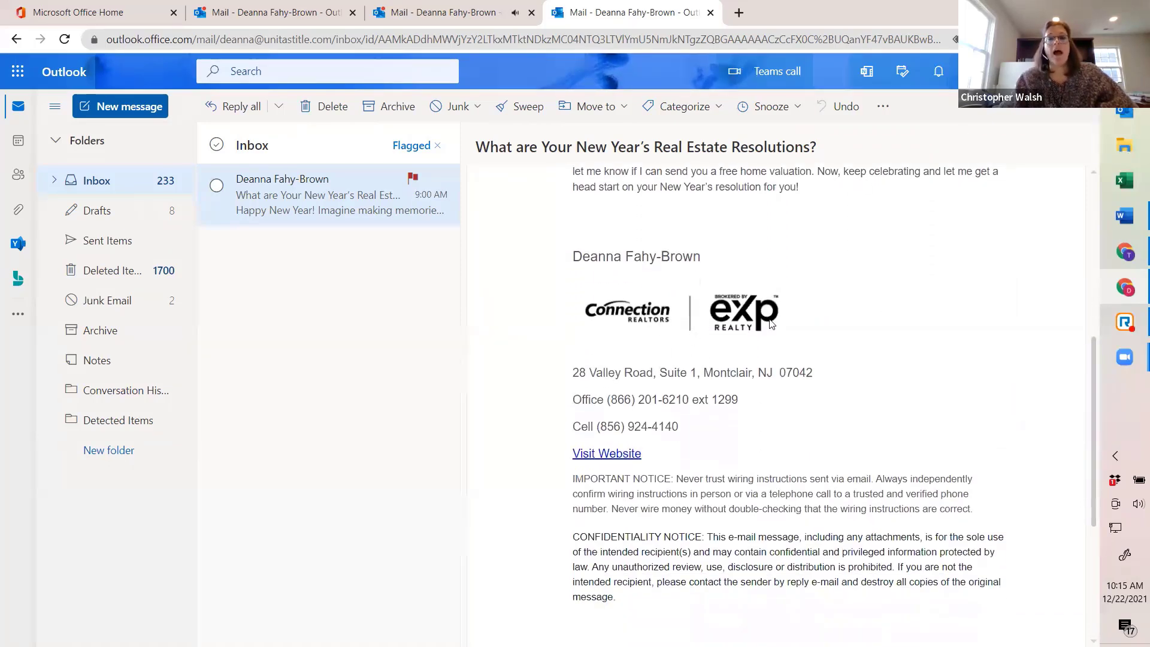
scroll(727, 362, down, 6)
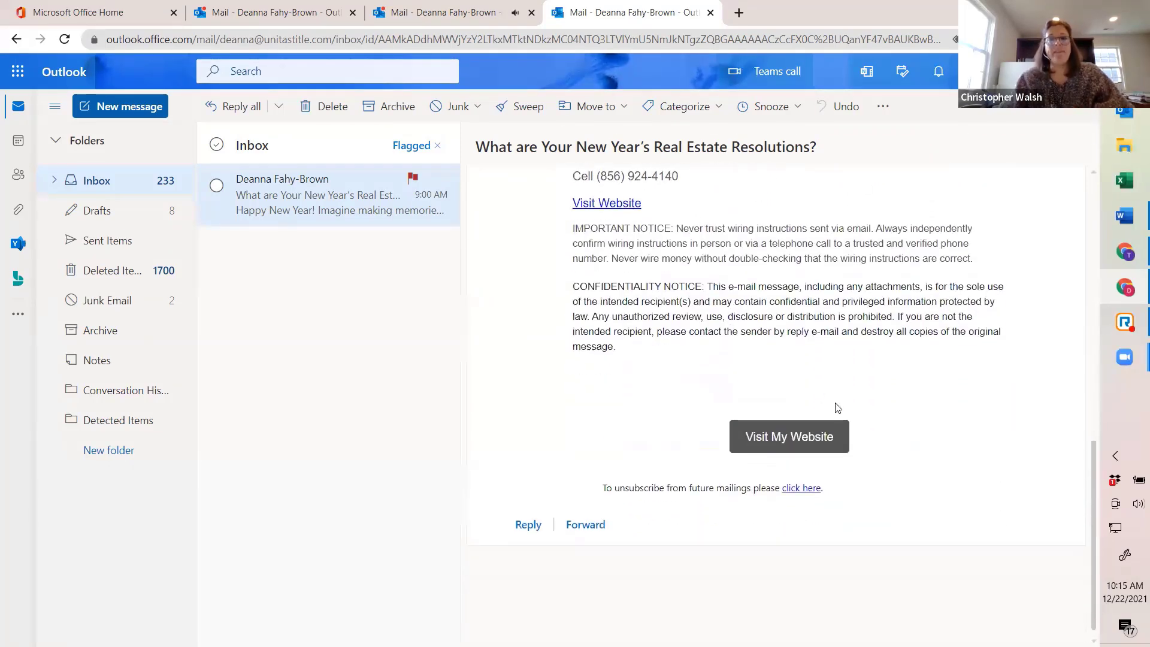
click(793, 448)
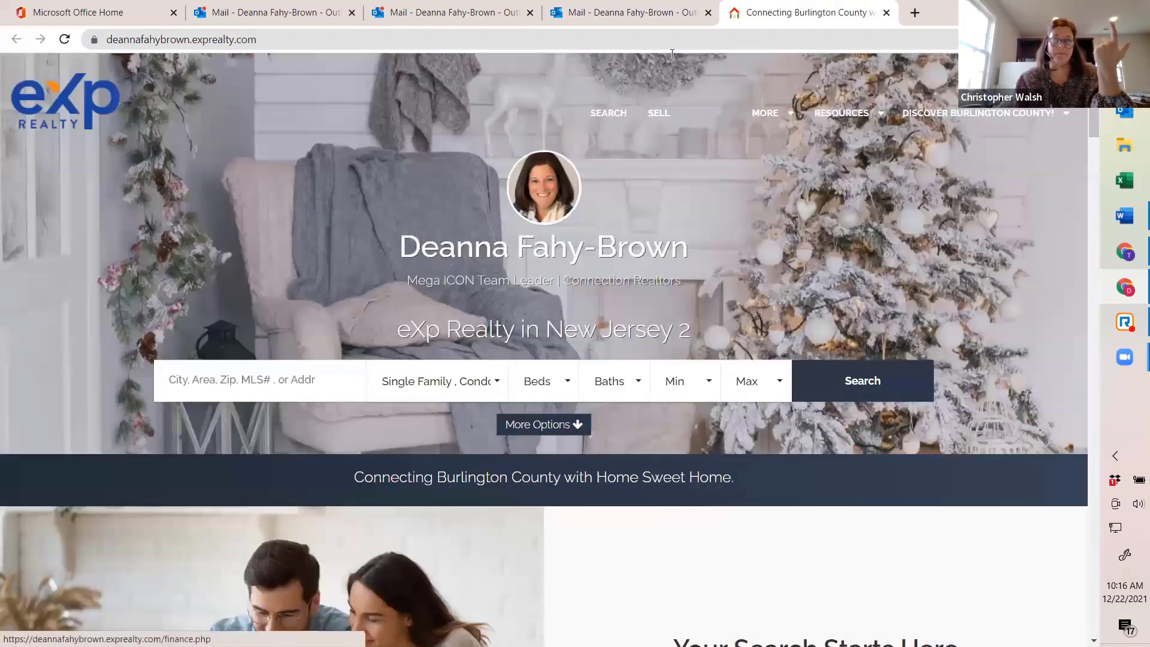
click(636, 13)
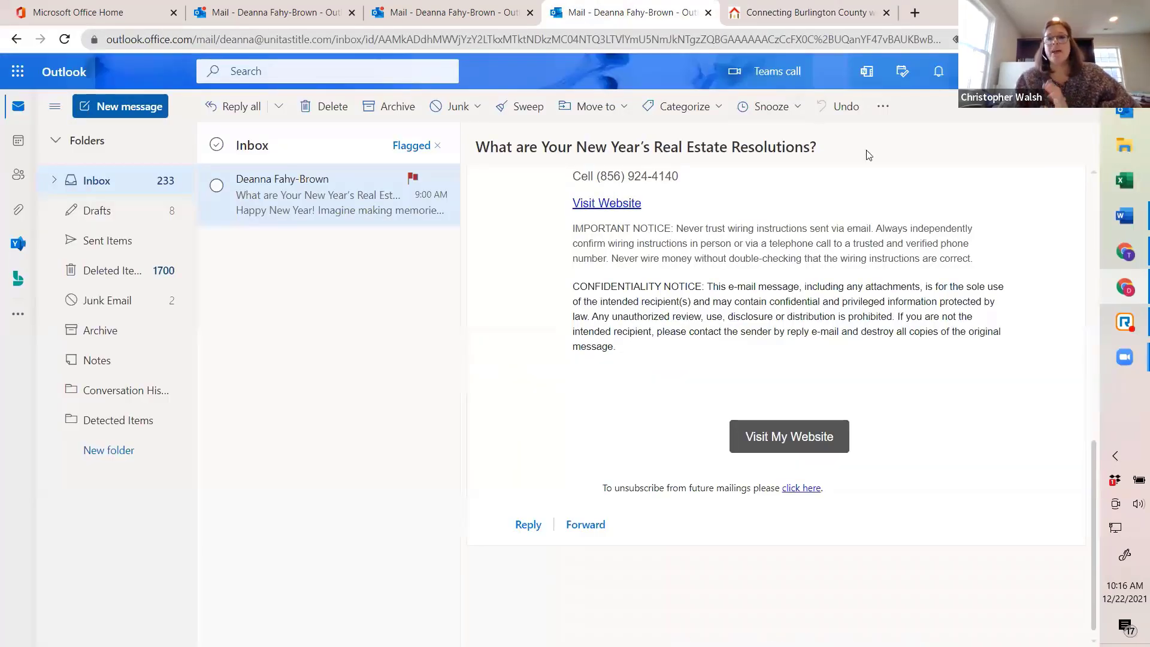
Switch back to kvCORE and cancel the email being scheduled, discarding the draft.
click(1115, 251)
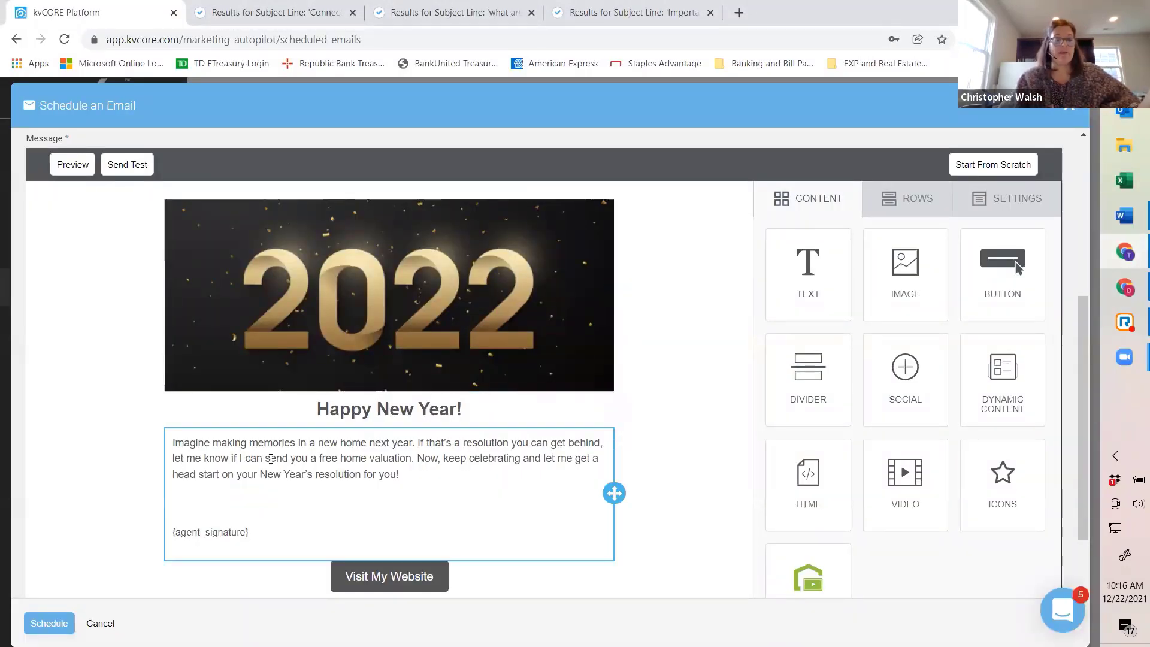
click(107, 623)
click(509, 357)
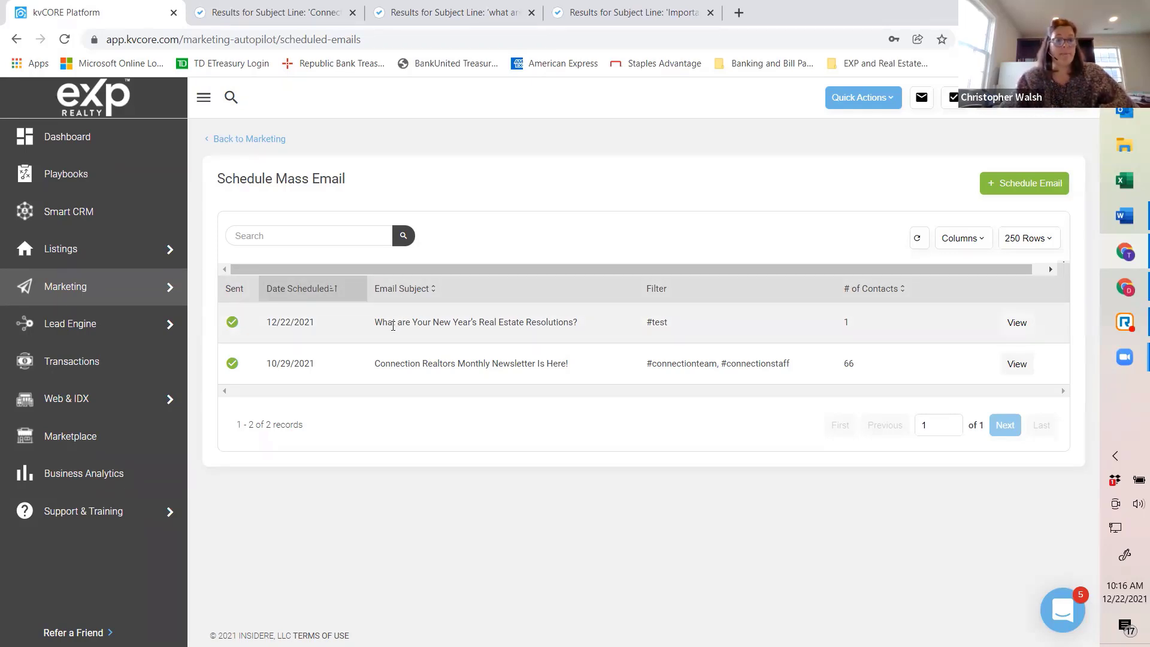
Go to All Marketing and open the campaign management page for Smart Campaigns.
mouse_move(150, 299)
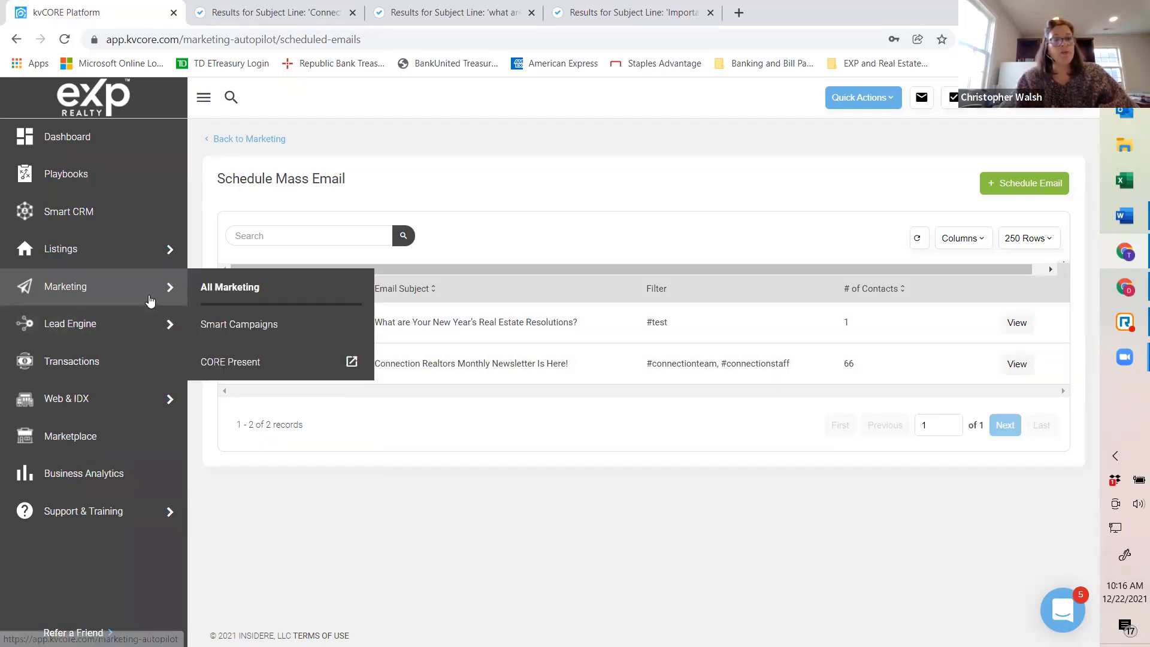
click(229, 293)
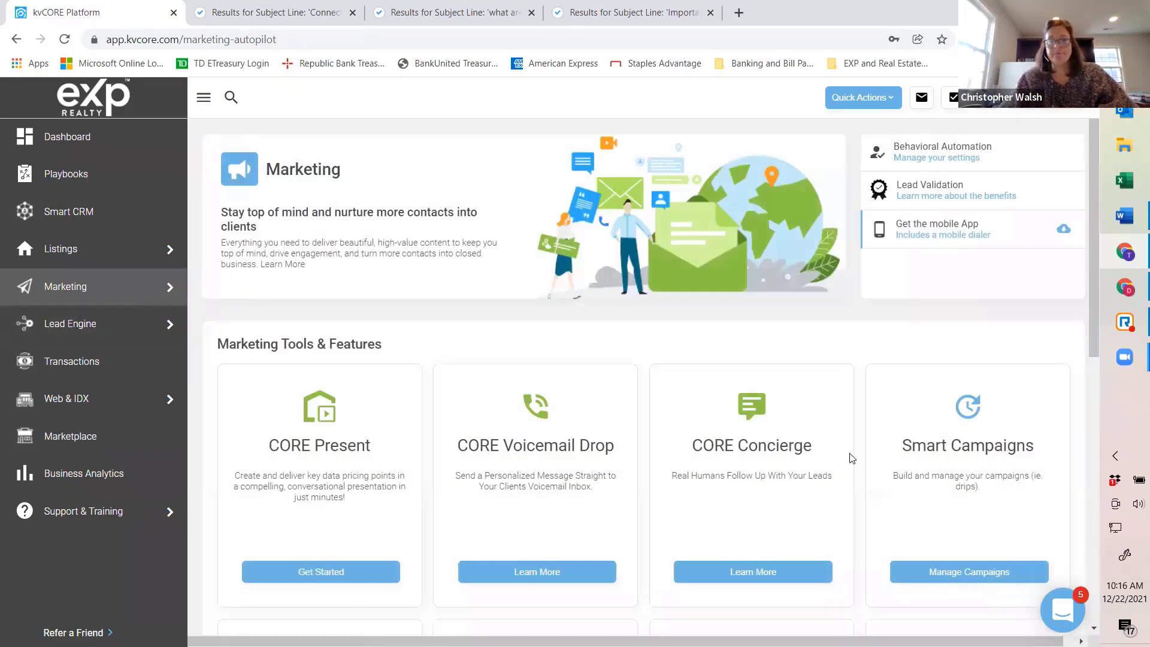
scroll(973, 413, down, 3)
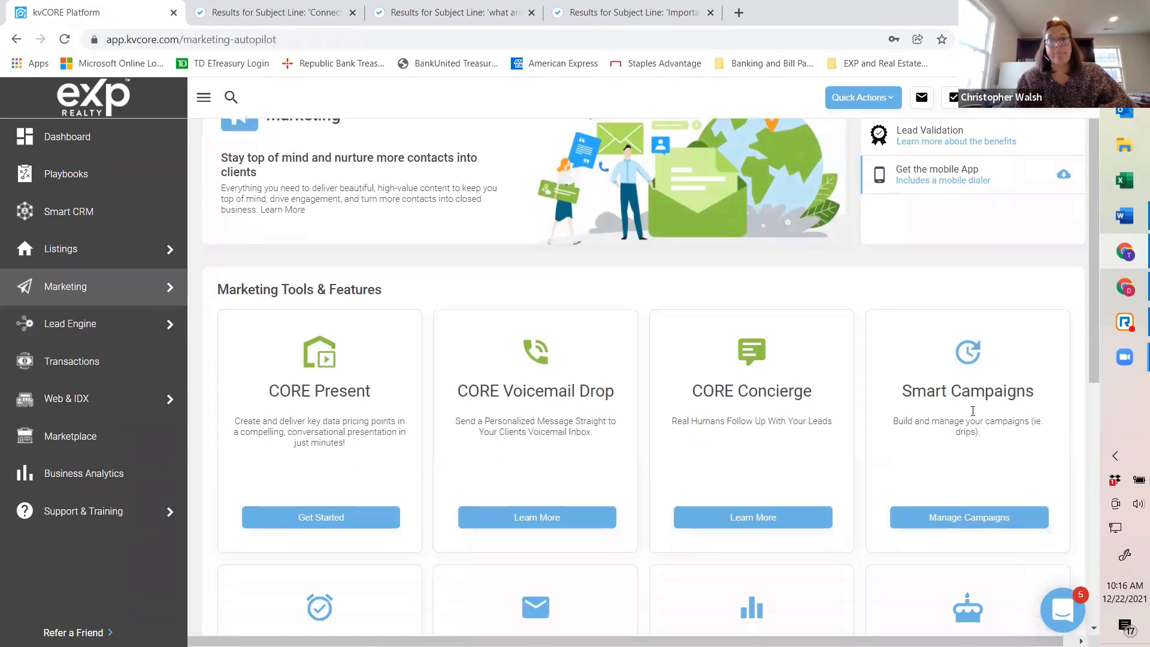
scroll(847, 368, down, 4)
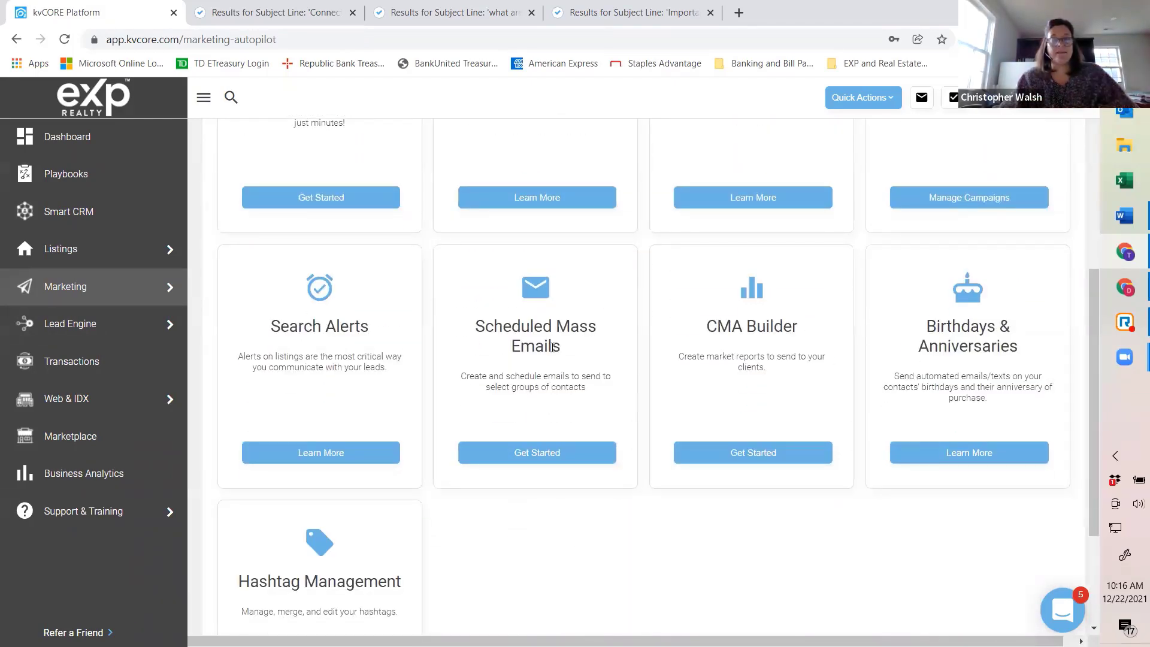
scroll(549, 352, up, 3)
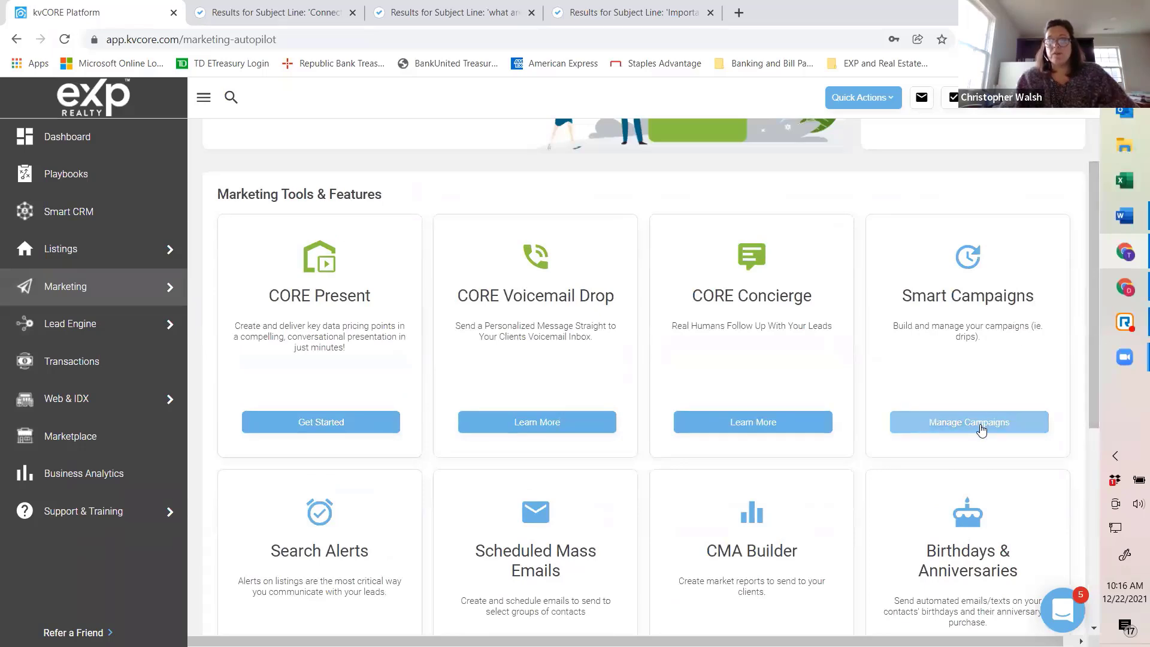
click(981, 426)
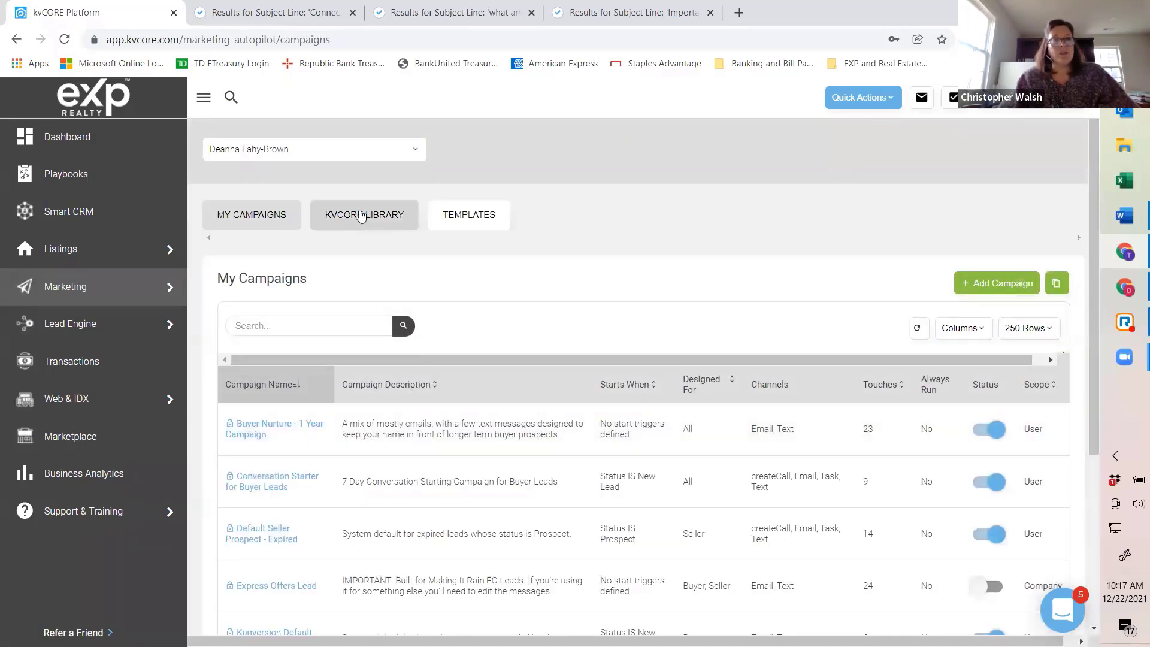
Show the campaign email templates and search them for "holiday".
click(471, 218)
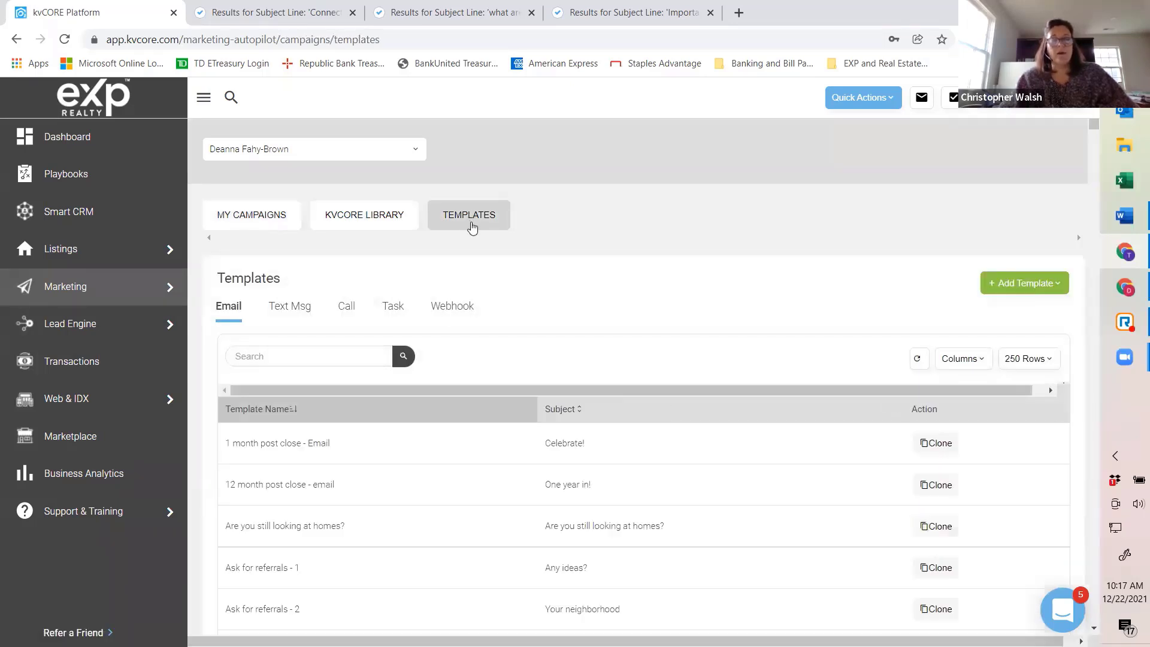
click(261, 355)
text(holiday)
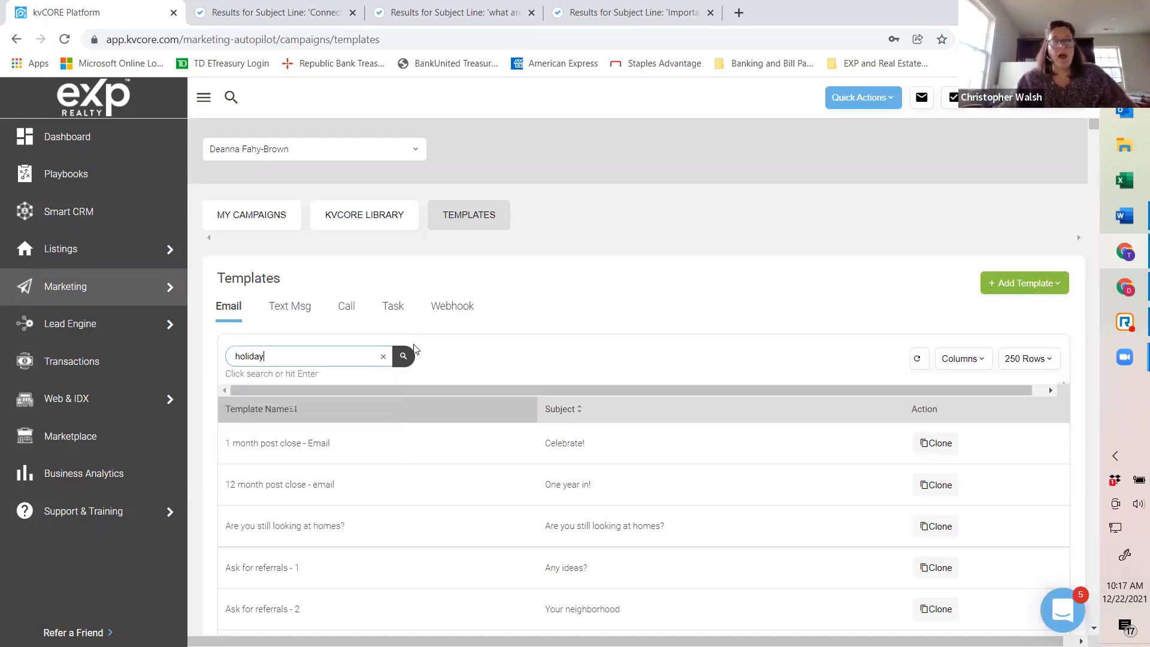
click(407, 362)
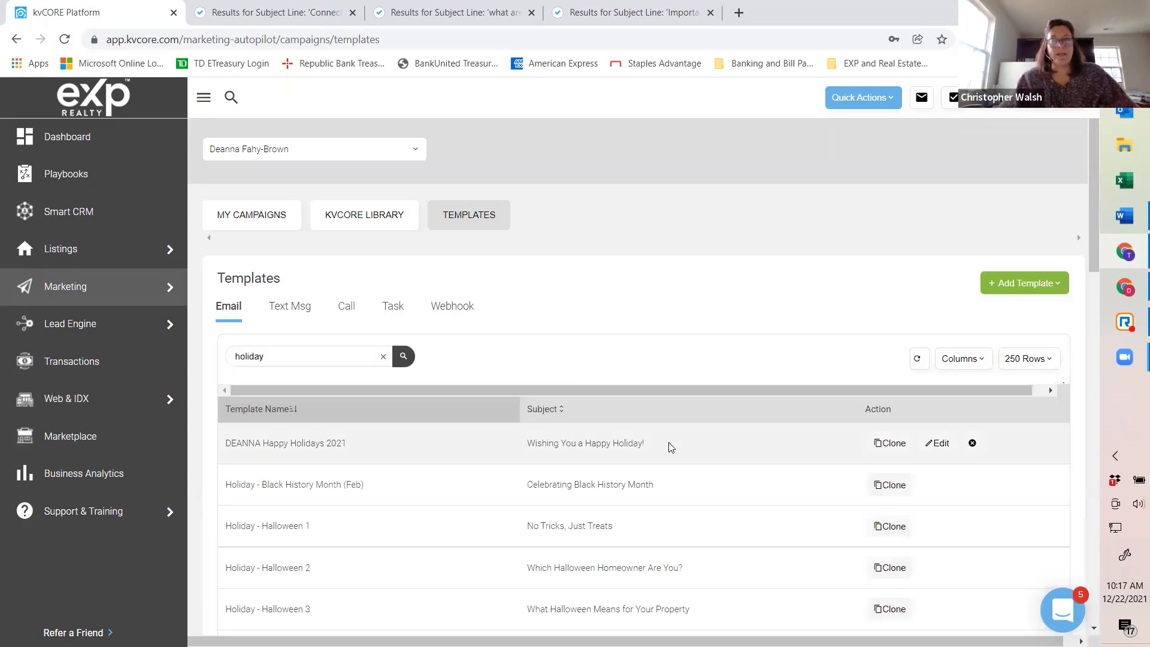
Look through the holiday email templates and start cloning the "Holiday - Happy New Year 2022 4" template.
scroll(668, 444, down, 4)
scroll(434, 287, down, 6)
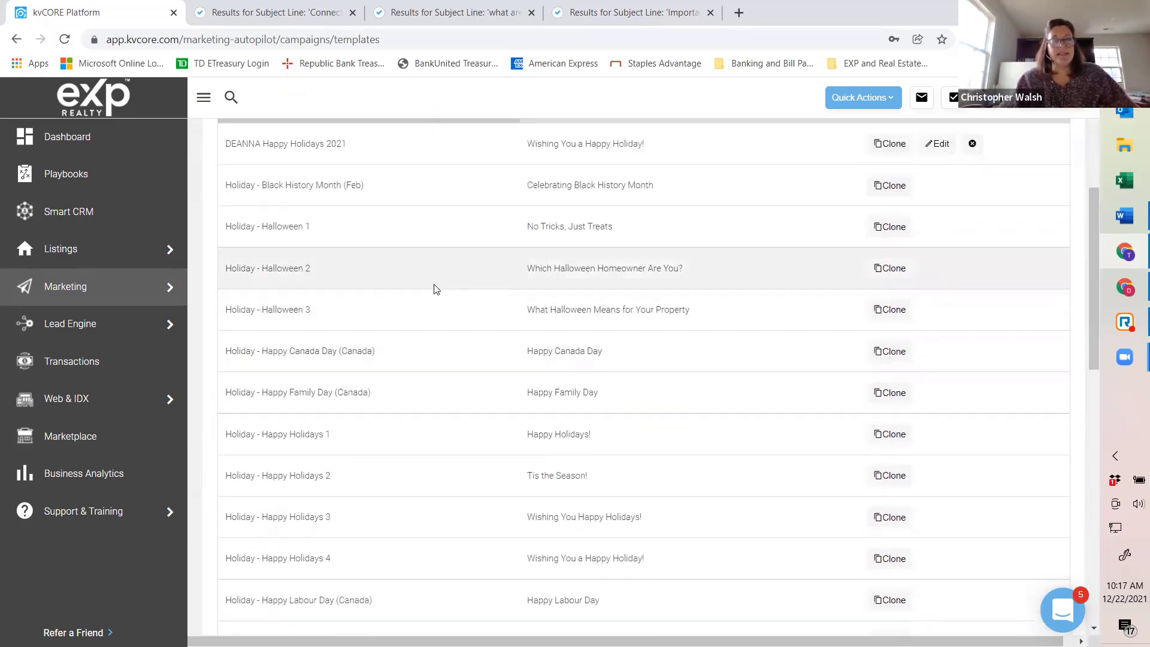
scroll(425, 297, down, 3)
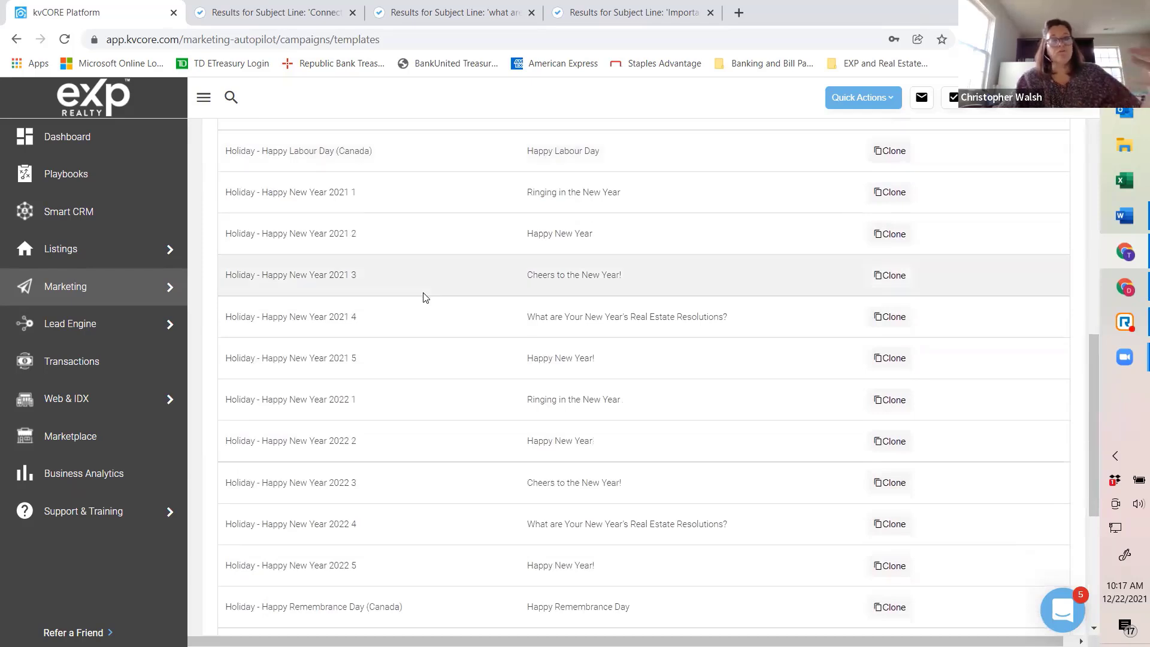
scroll(426, 298, down, 3)
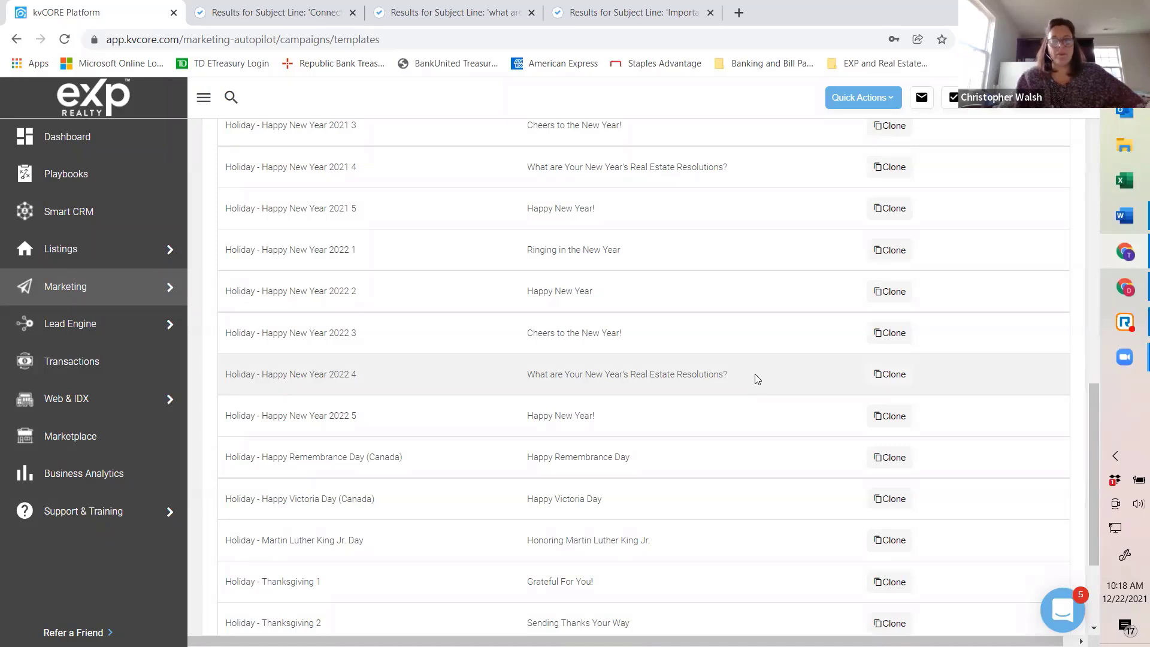
click(883, 379)
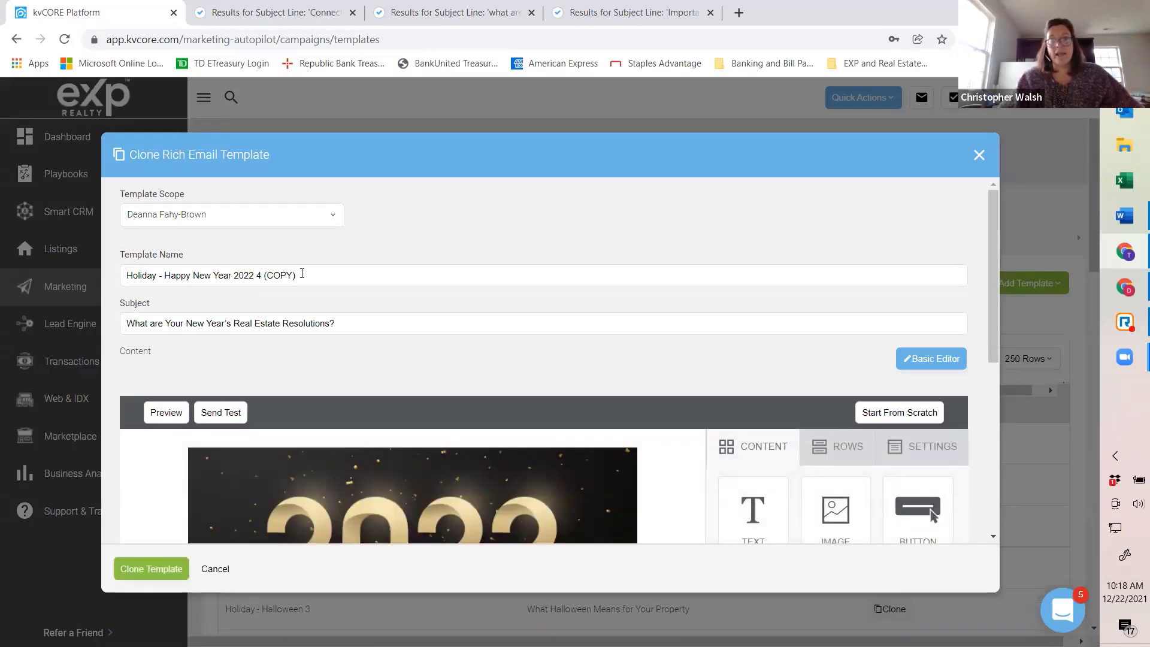
Rename the clone by removing "(COPY)" and replacing "Holiday -" with the agent's first name in capitals before "Happy New Year 2022 4".
click(304, 272)
key(BackSpace)
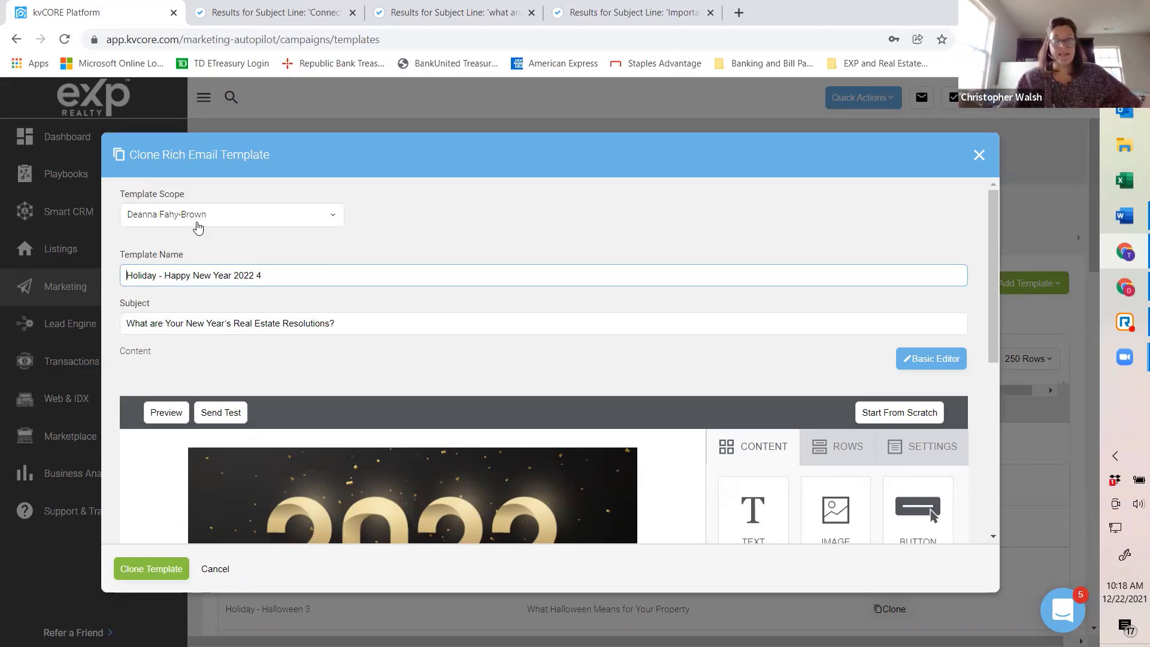
text(DEANNA)
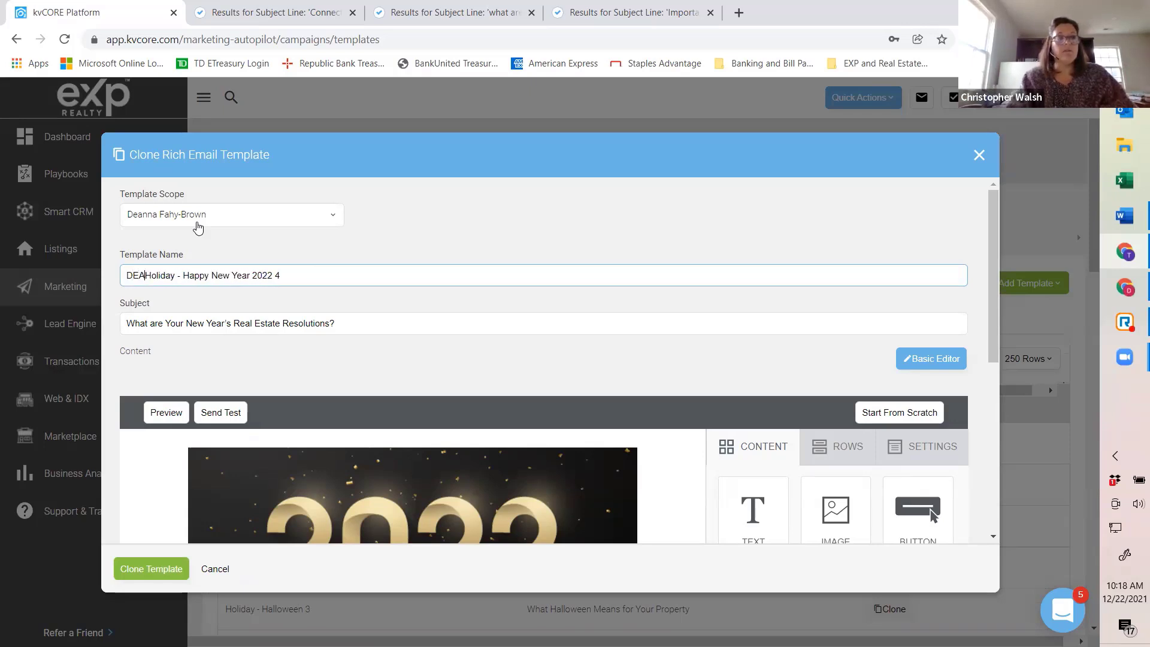
key(Delete)
key(Delete)
key(Delete)
key(Delete)
key(Delete)
key(Delete)
key(Delete)
key(Delete)
key(Delete)
key(Delete)
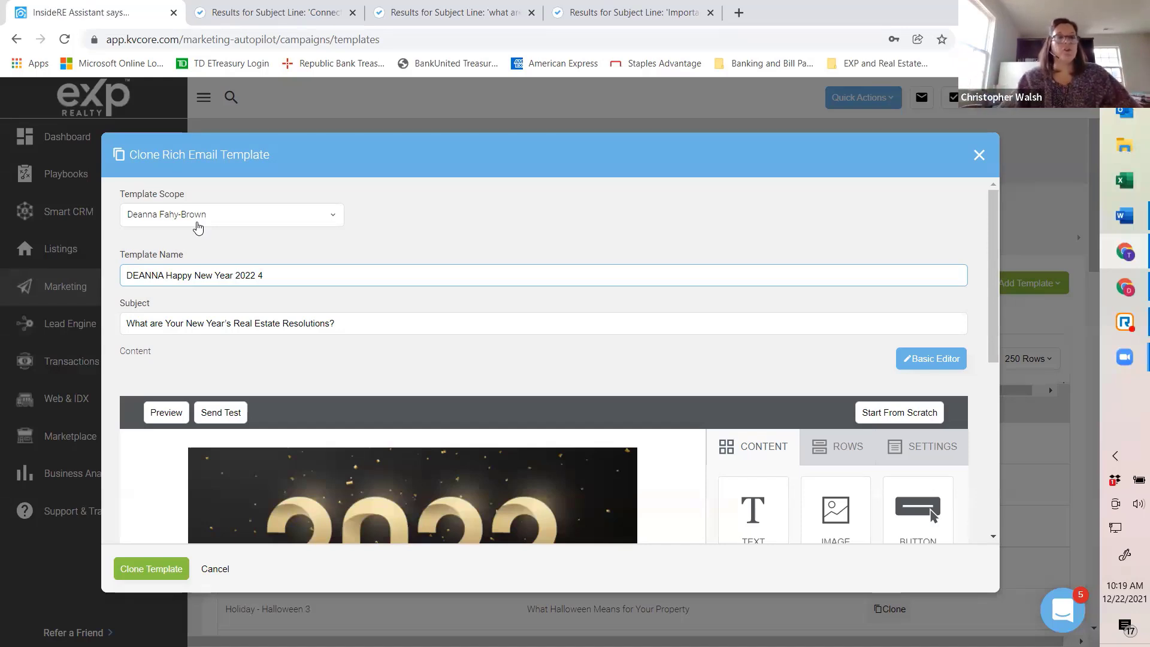
Switch to Send Check It and review the report for "what are your new year's real estate resolutions?", including scannability, reading level, length, preview and sentiment.
scroll(455, 330, down, 1)
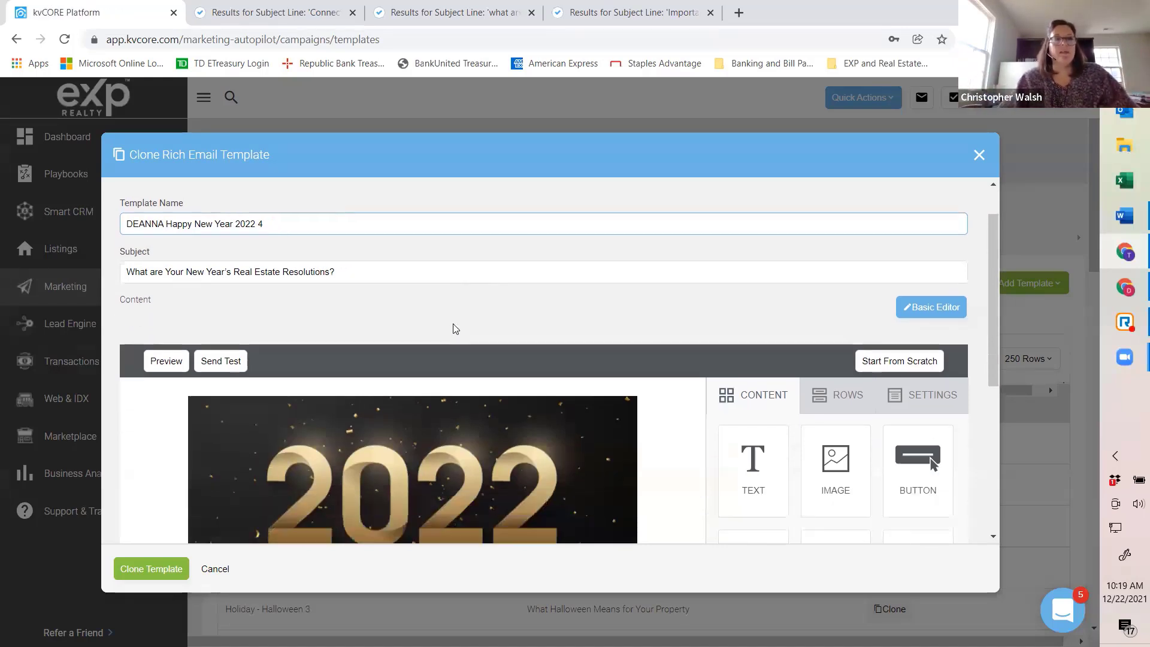
scroll(455, 329, down, 1)
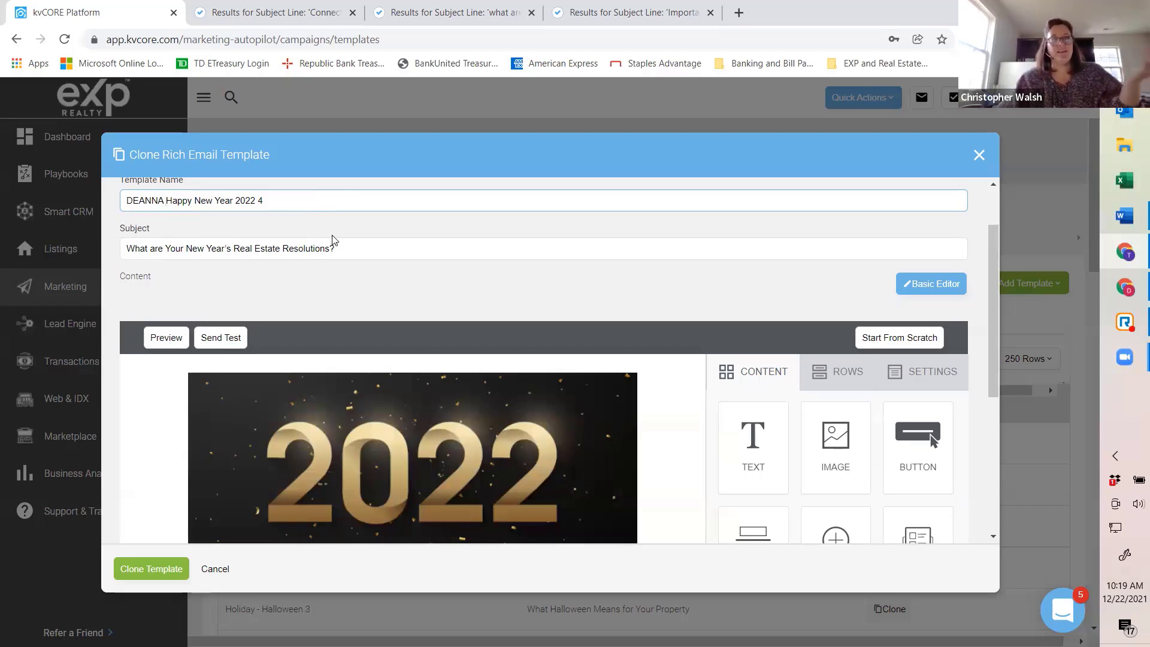
click(415, 16)
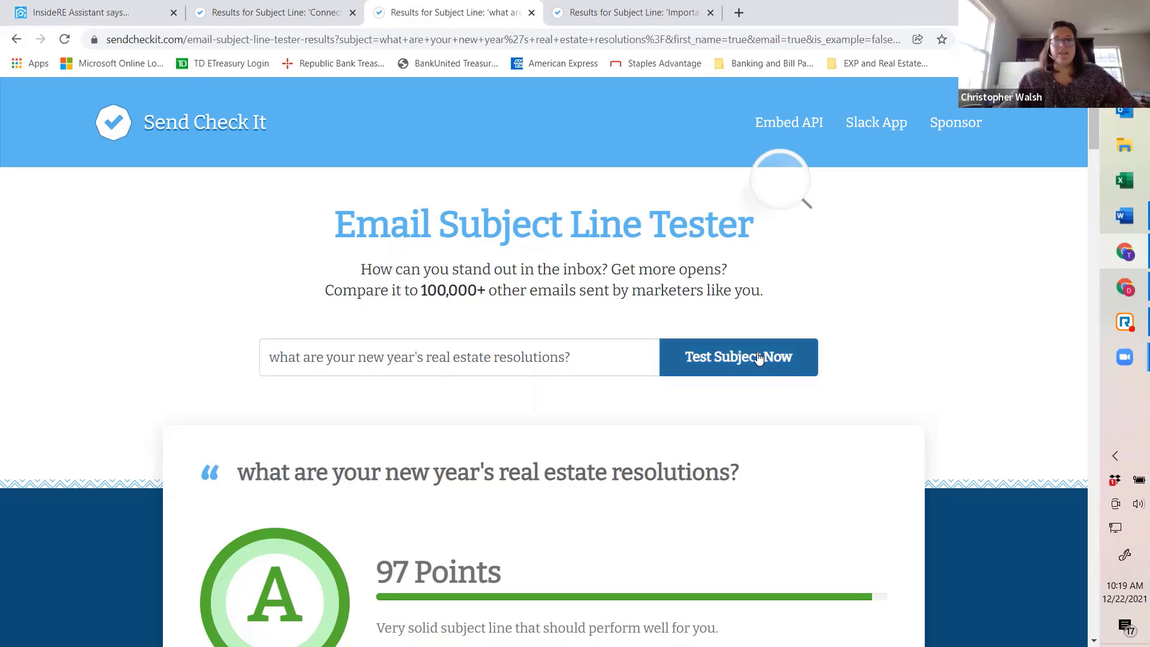
scroll(422, 327, down, 4)
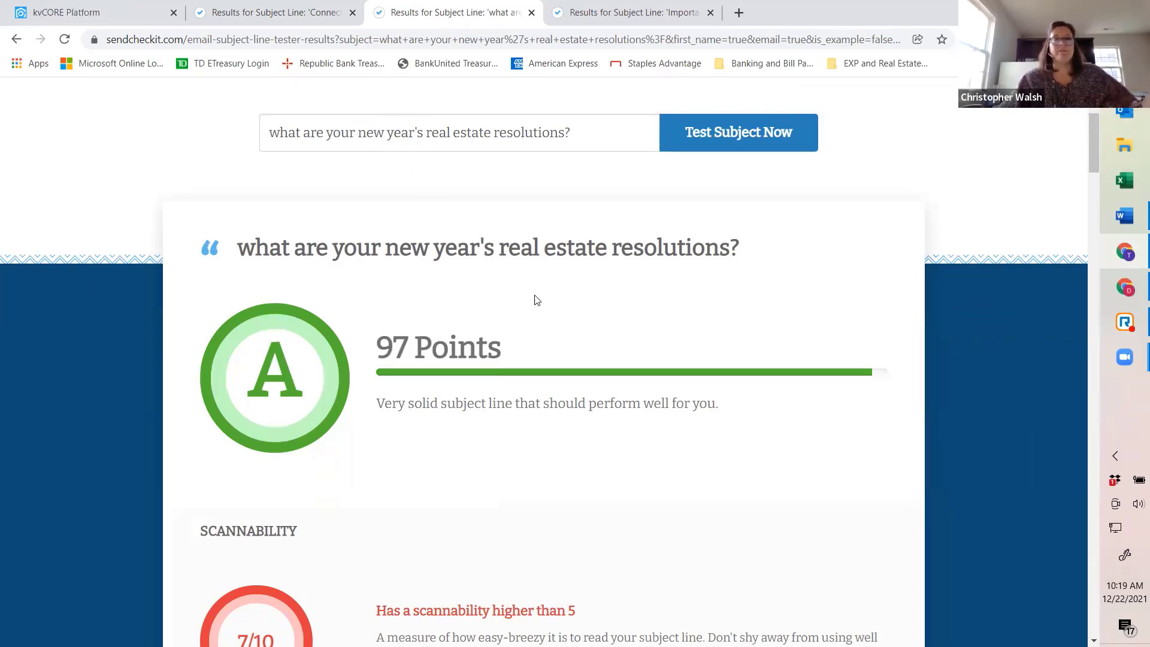
scroll(538, 294, down, 2)
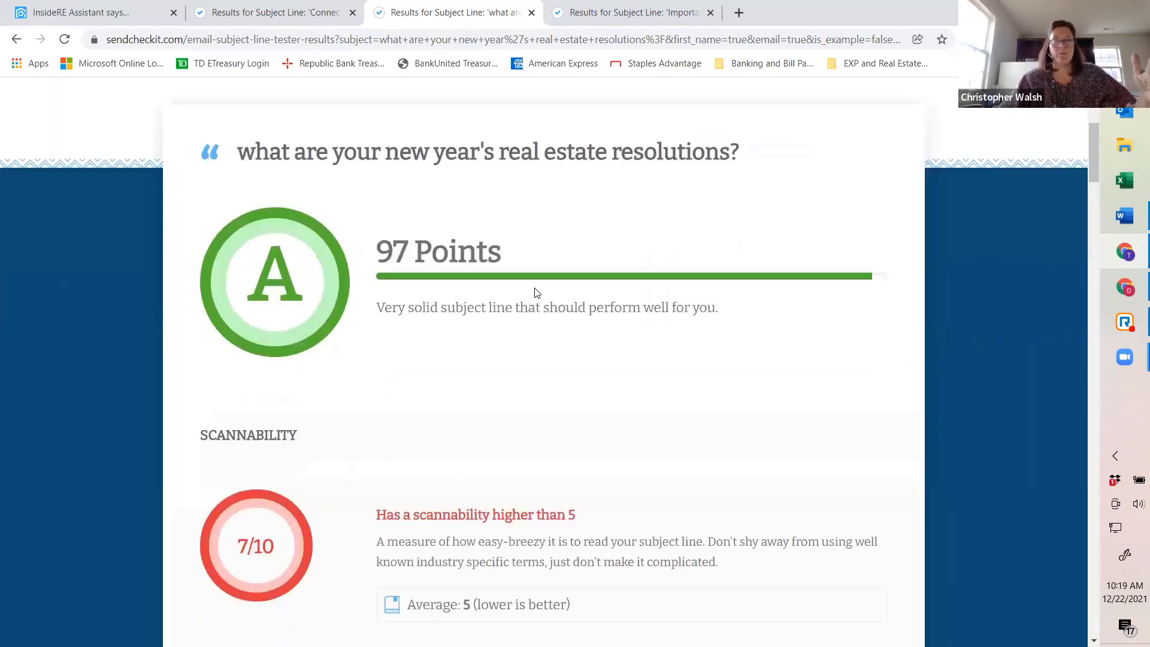
scroll(536, 287, down, 2)
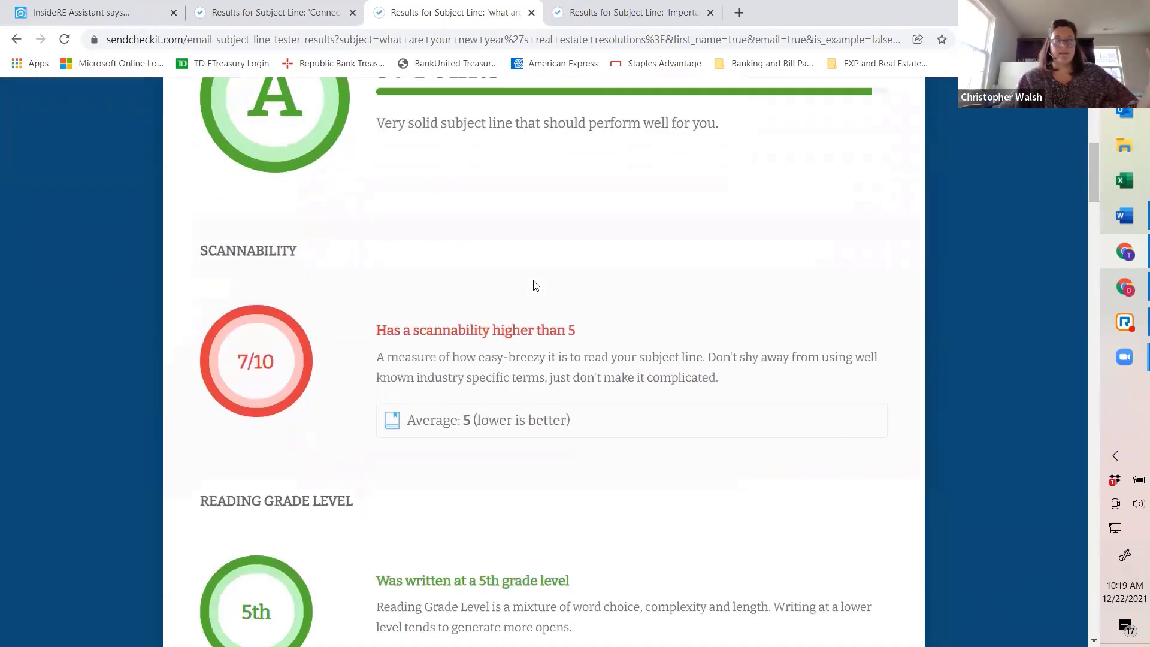
scroll(535, 285, down, 3)
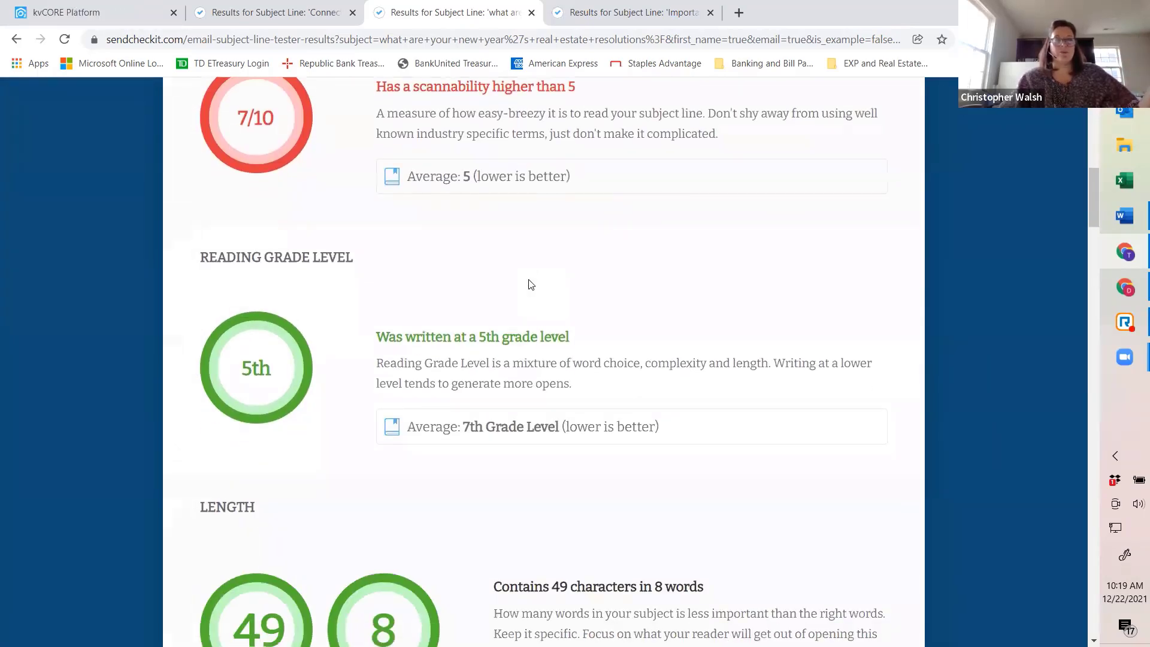
scroll(531, 284, down, 4)
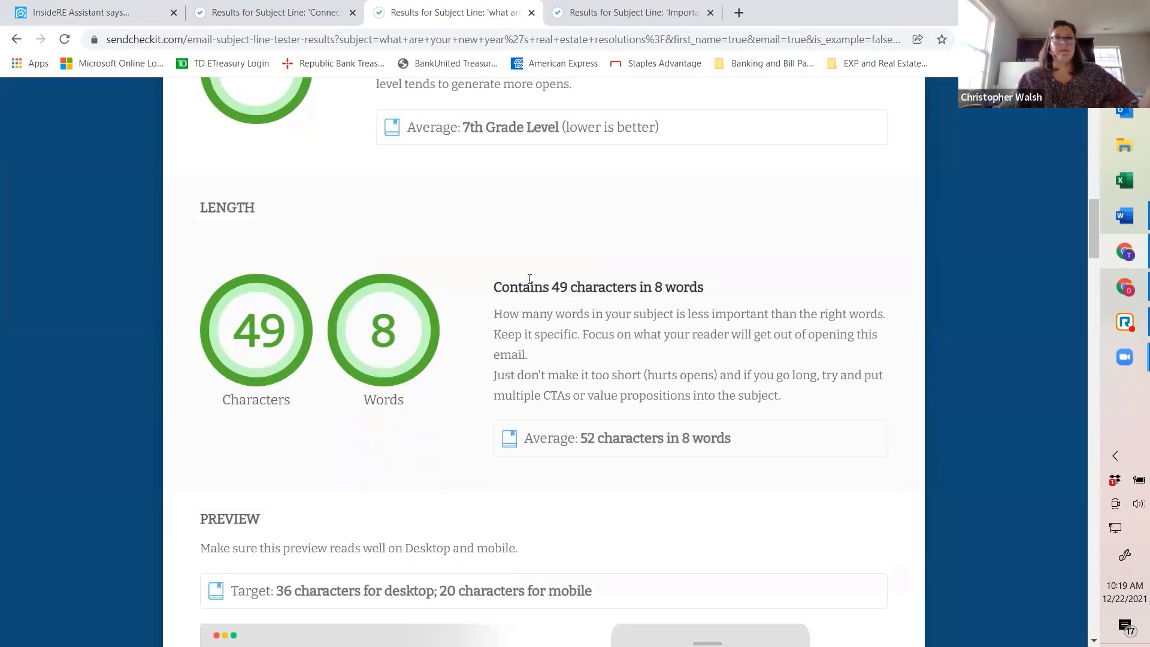
scroll(526, 282, down, 6)
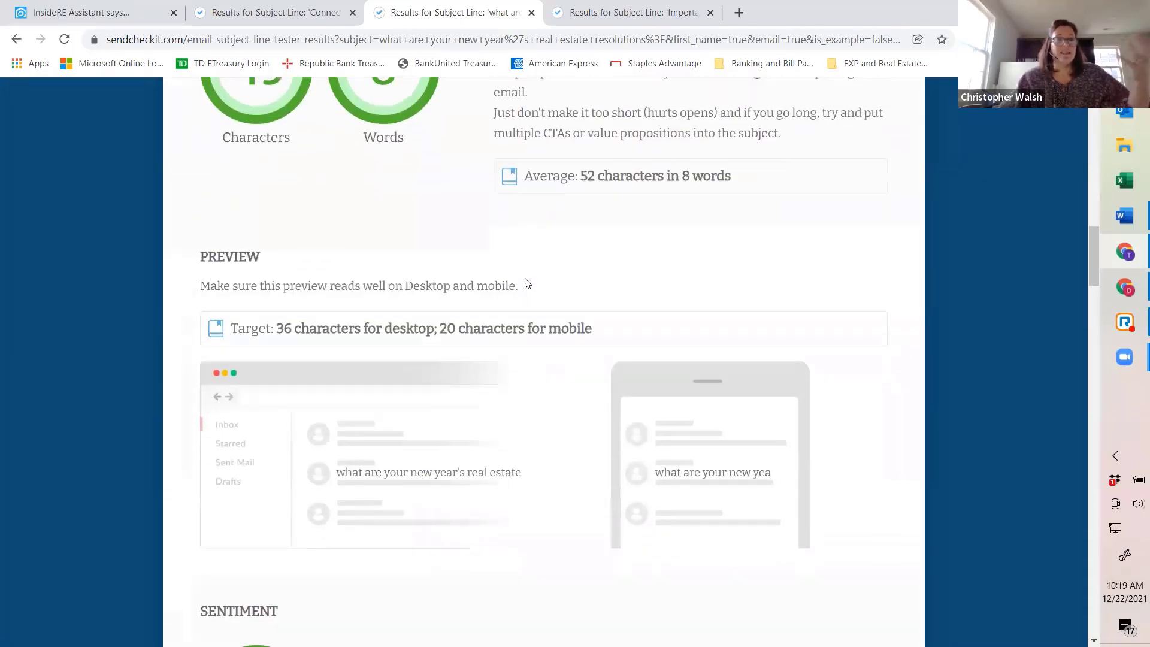
scroll(527, 284, down, 4)
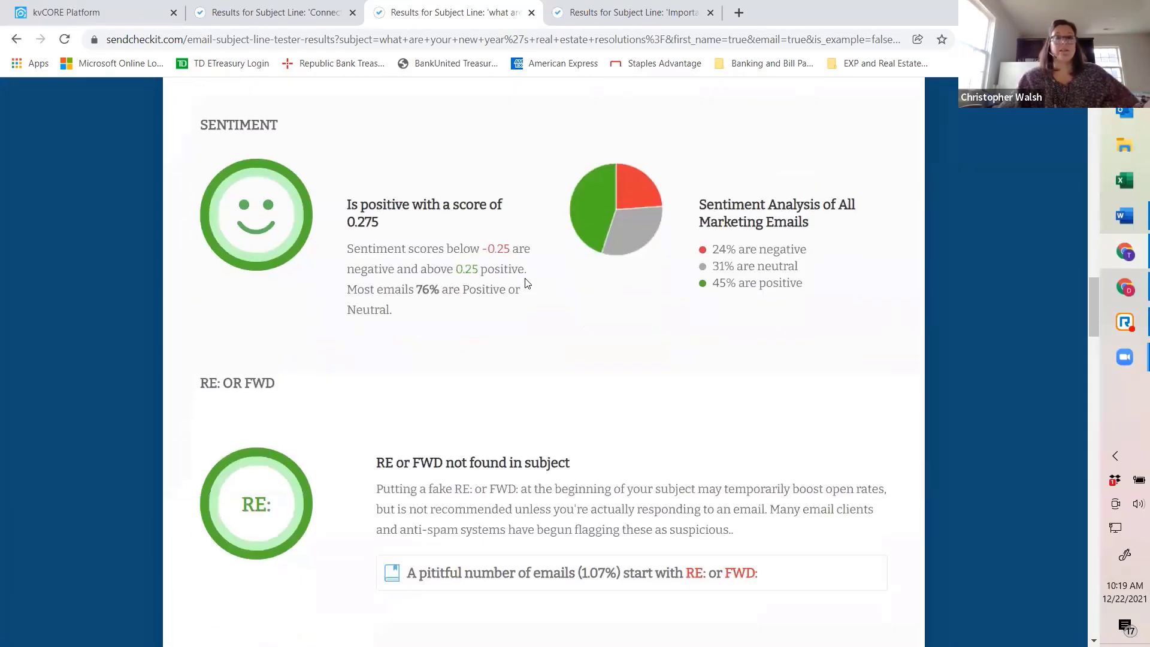
scroll(539, 292, down, 2)
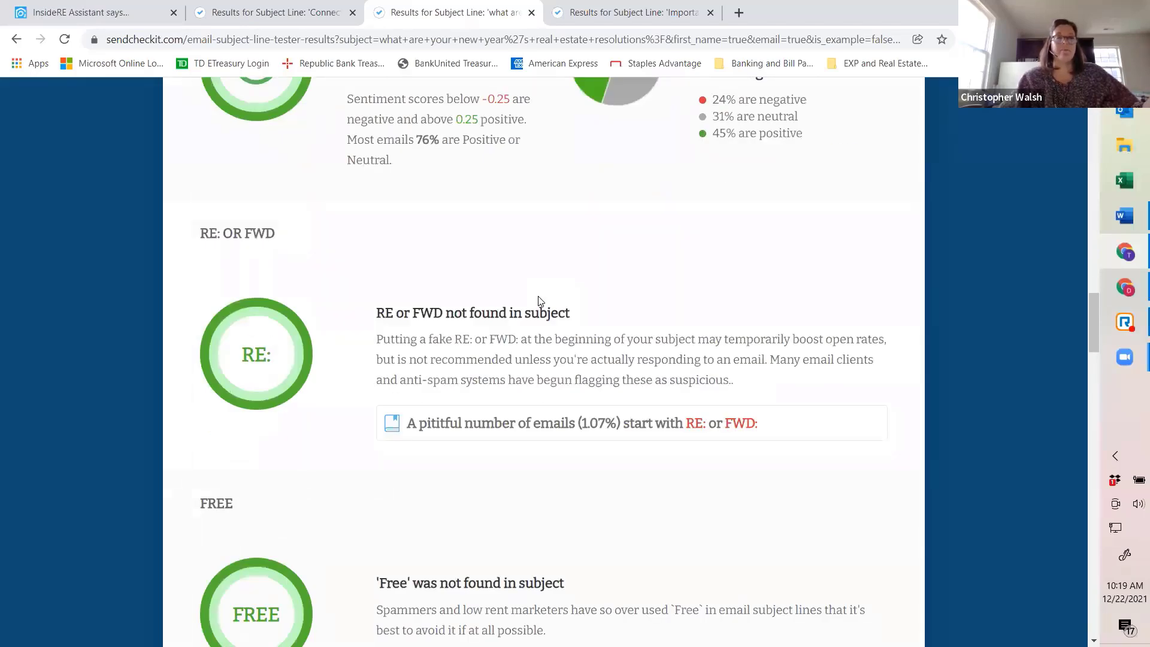
scroll(541, 305, down, 1)
scroll(542, 315, up, 1)
scroll(543, 314, up, 13)
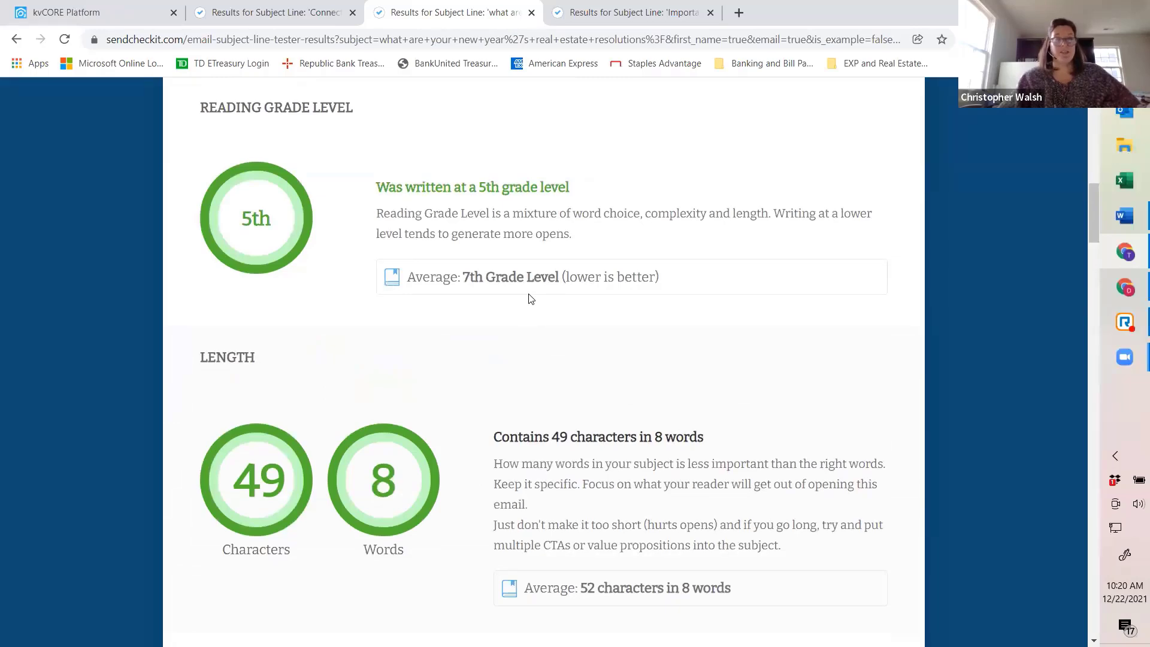
scroll(529, 298, up, 10)
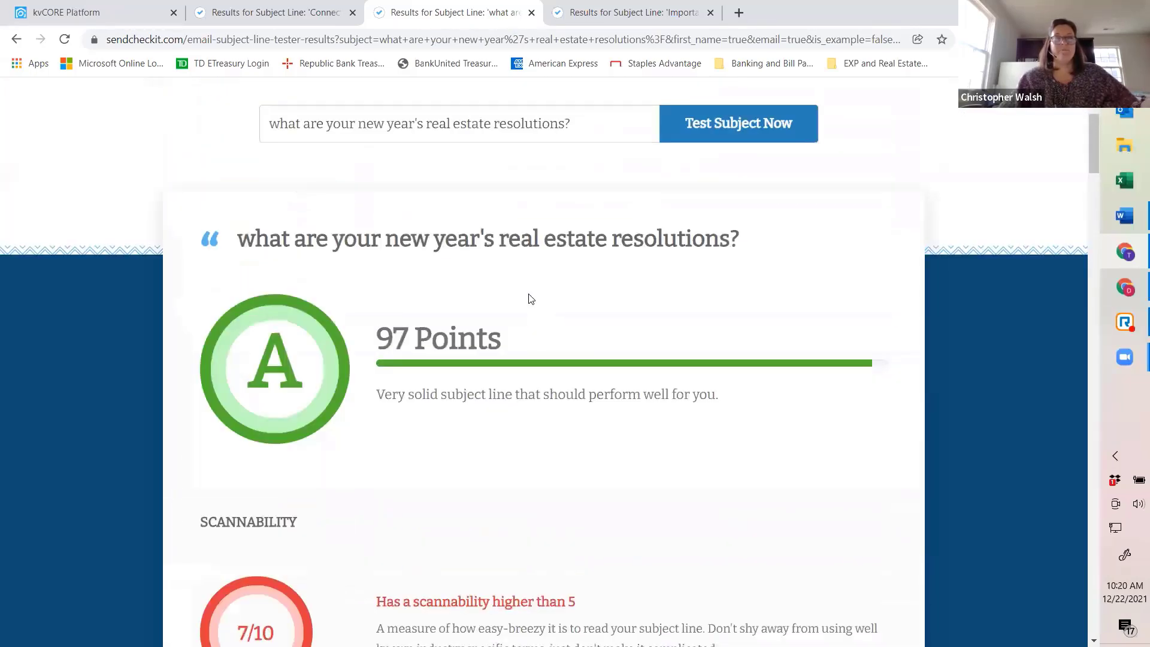
Compare the score for "Connection Realtors Monthly Newsletter Is Here!" with the New Year's resolutions subject, and return to the kvCORE template.
click(268, 18)
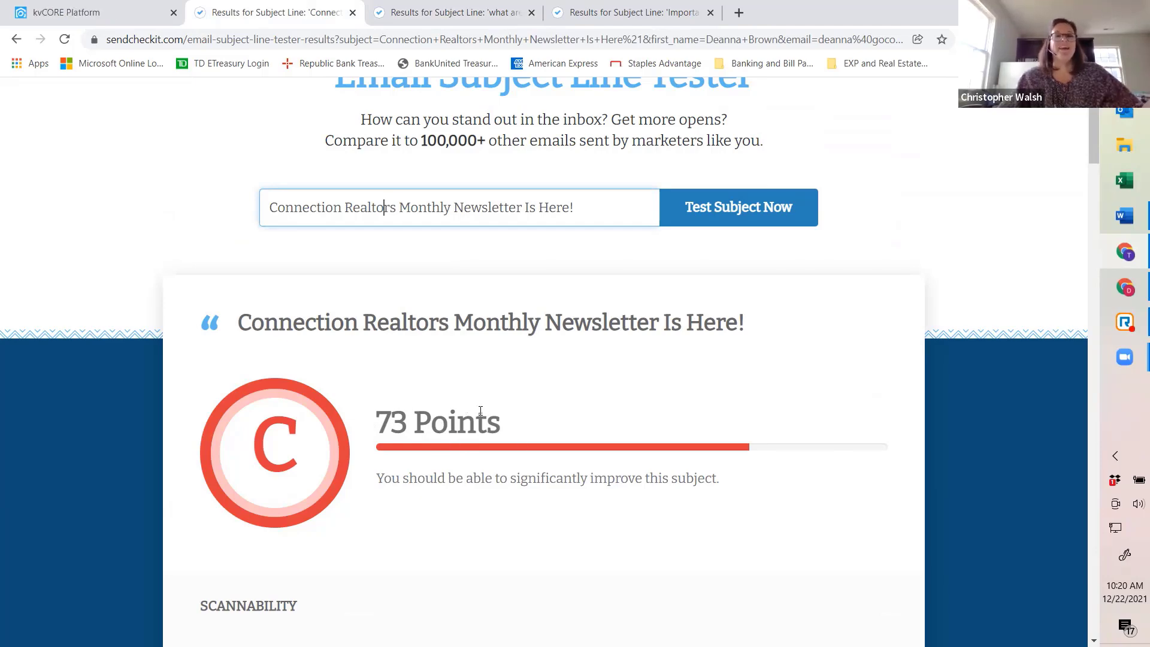
click(394, 17)
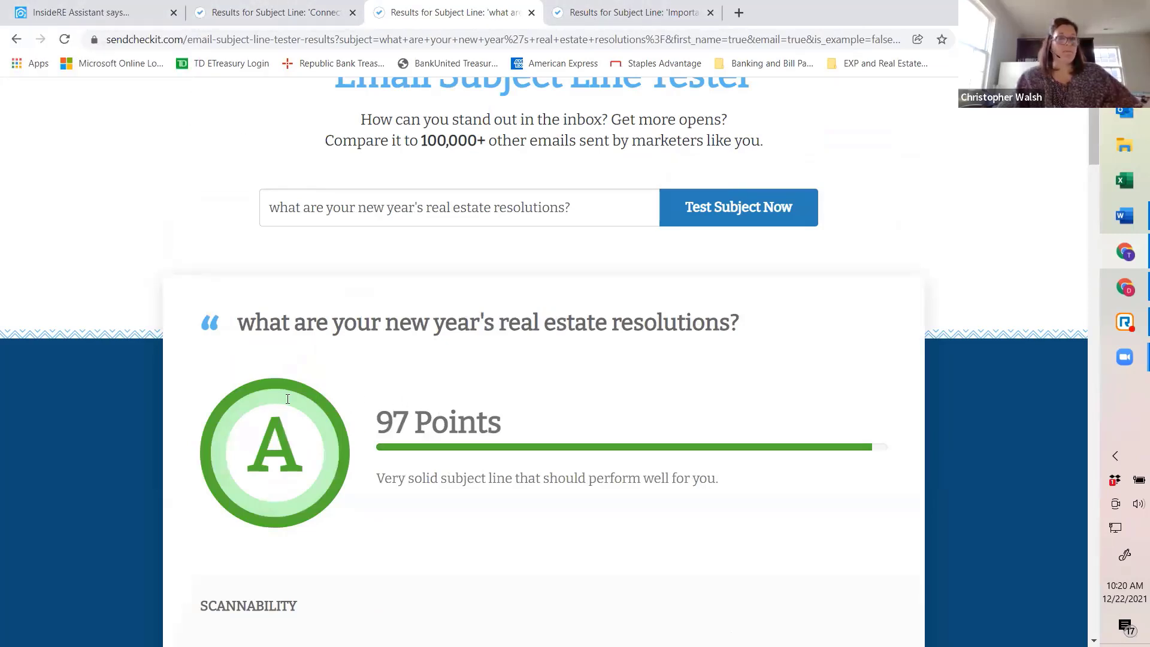
click(130, 23)
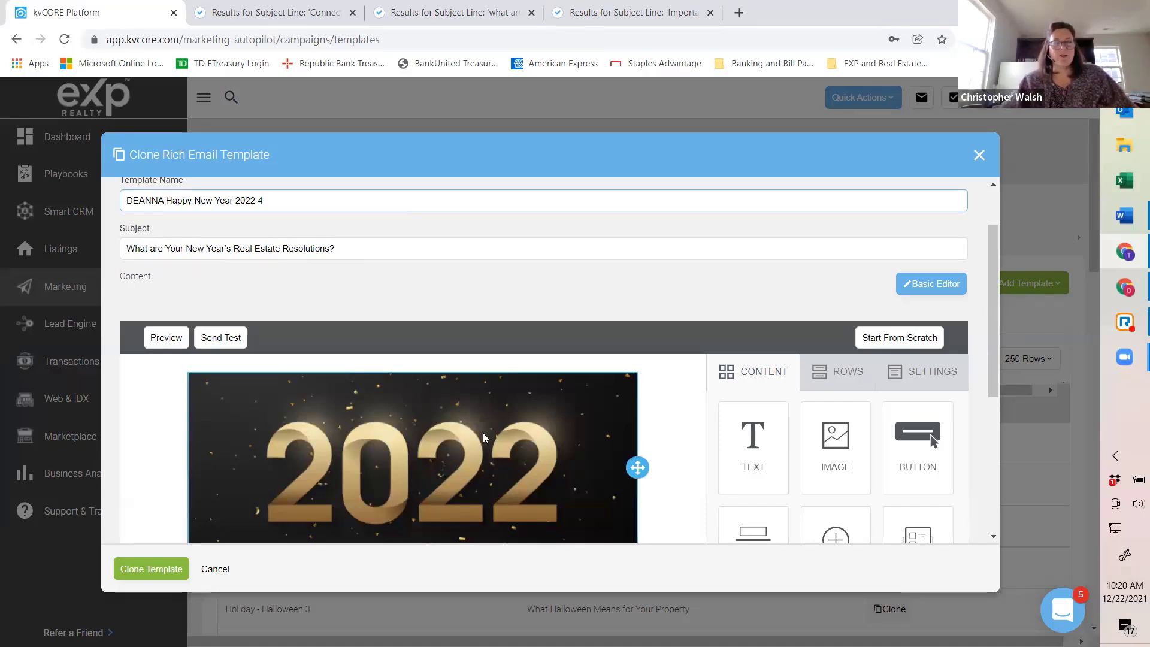
Replace the template's gold 2022 header image with the blue 2022 snowflake banner from the file manager.
scroll(484, 428, down, 1)
click(472, 380)
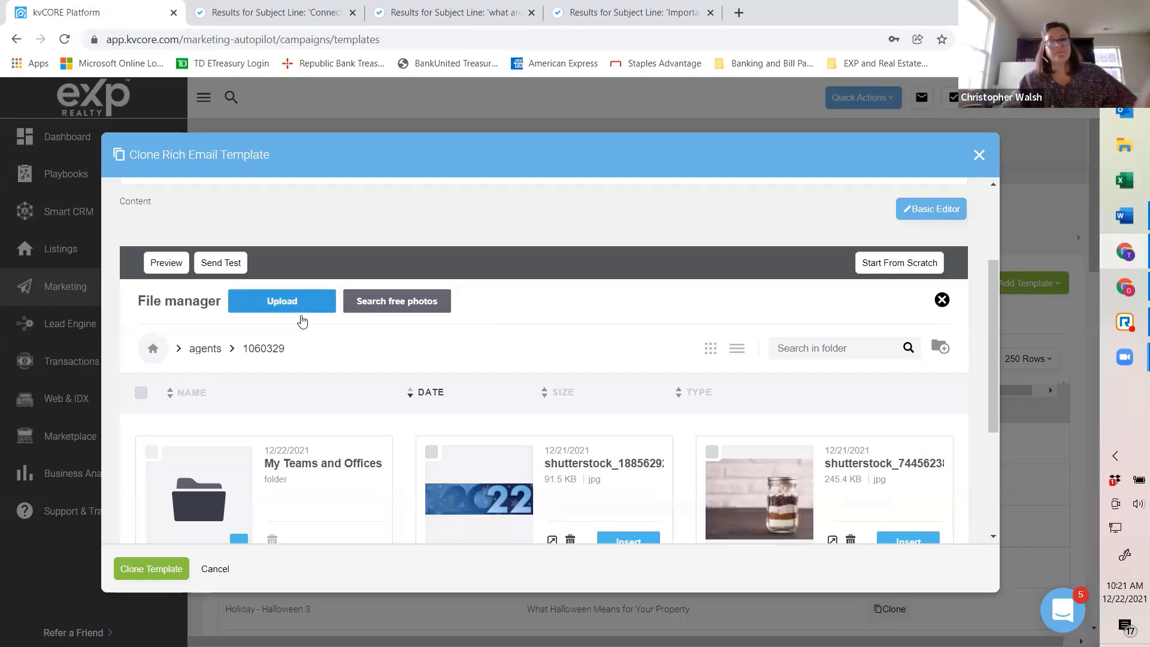
scroll(617, 350, down, 1)
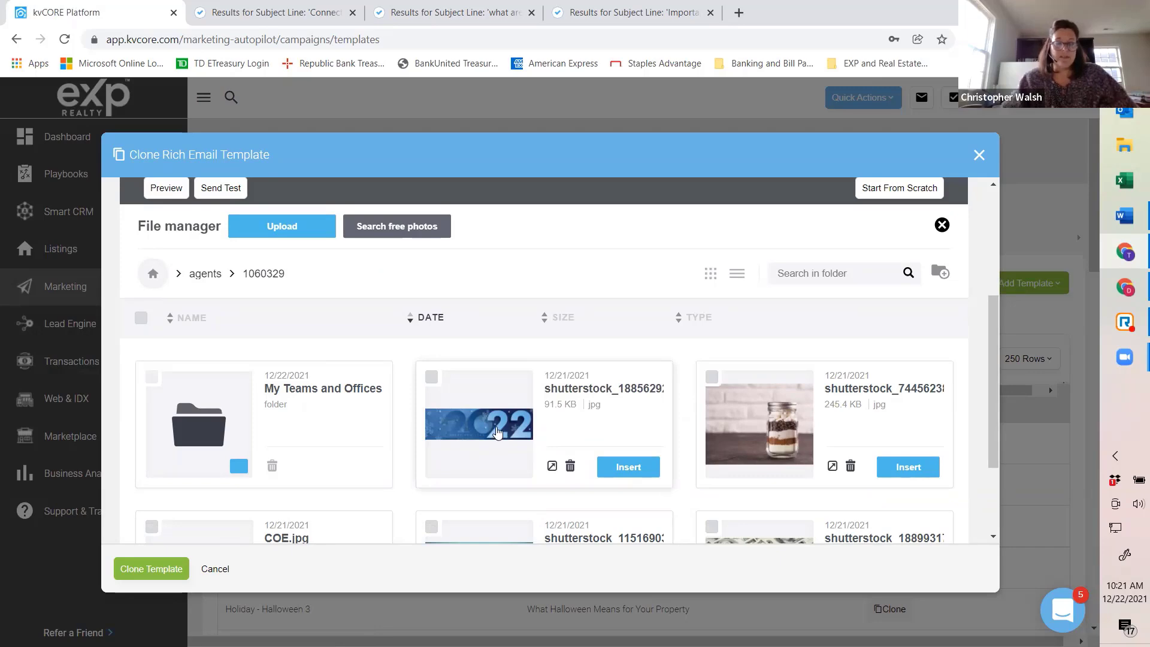
click(620, 466)
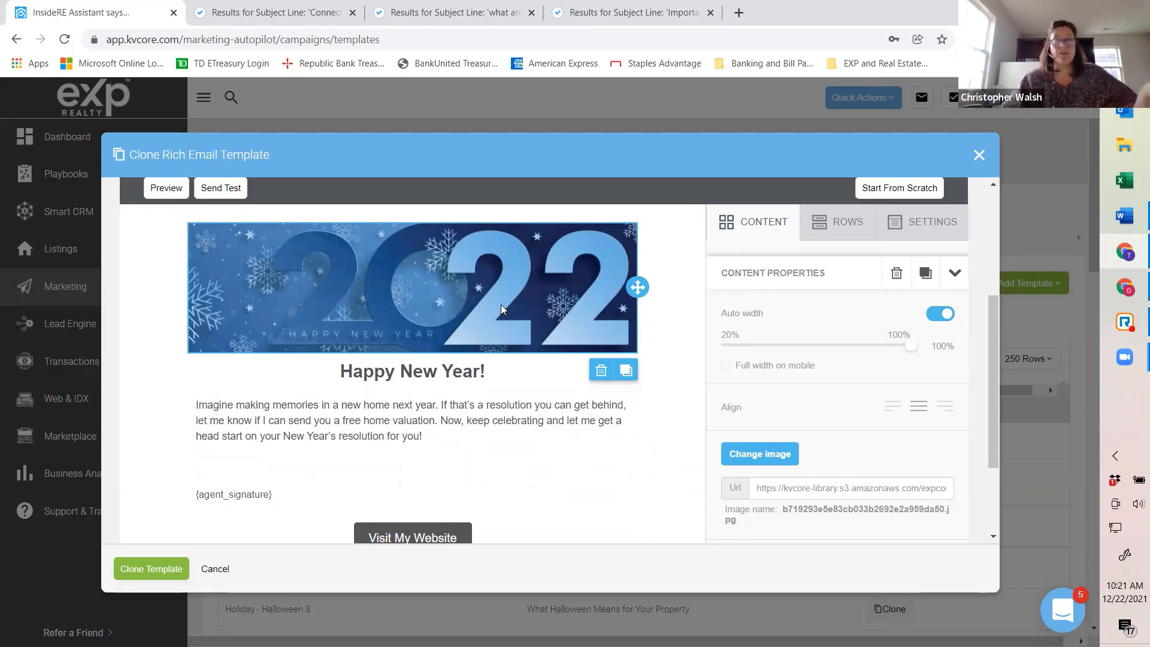
Add the line "Now is the time to perform your home safety checks!" below the body paragraph, followed by blank space for more text.
click(445, 432)
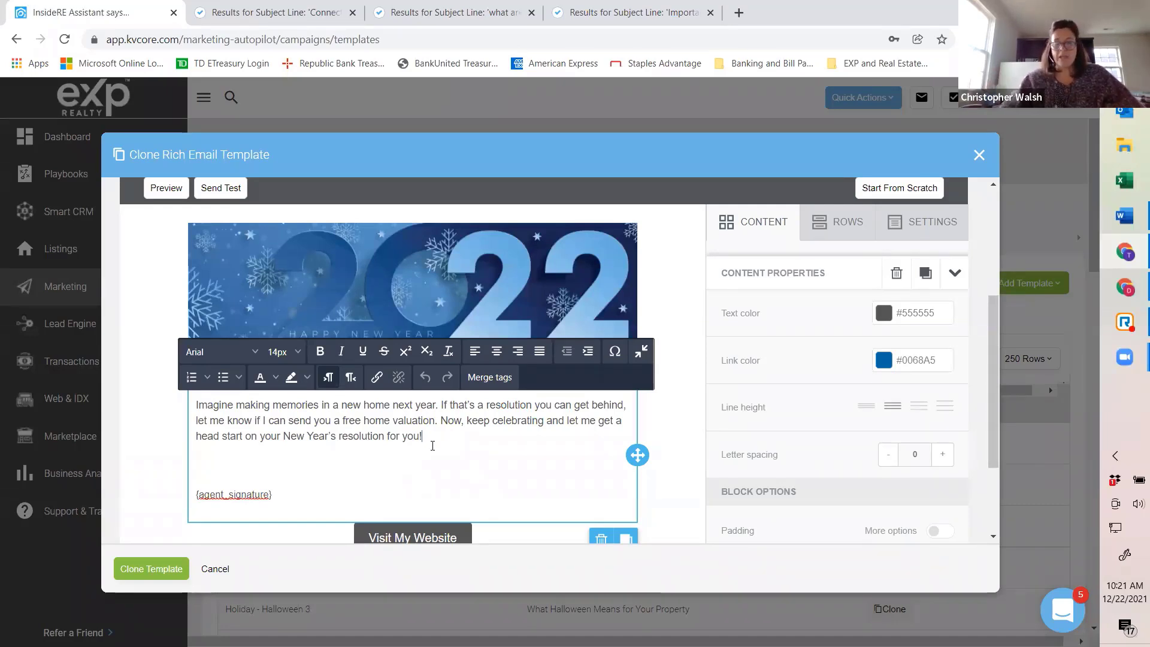
key(Return)
key(Return)
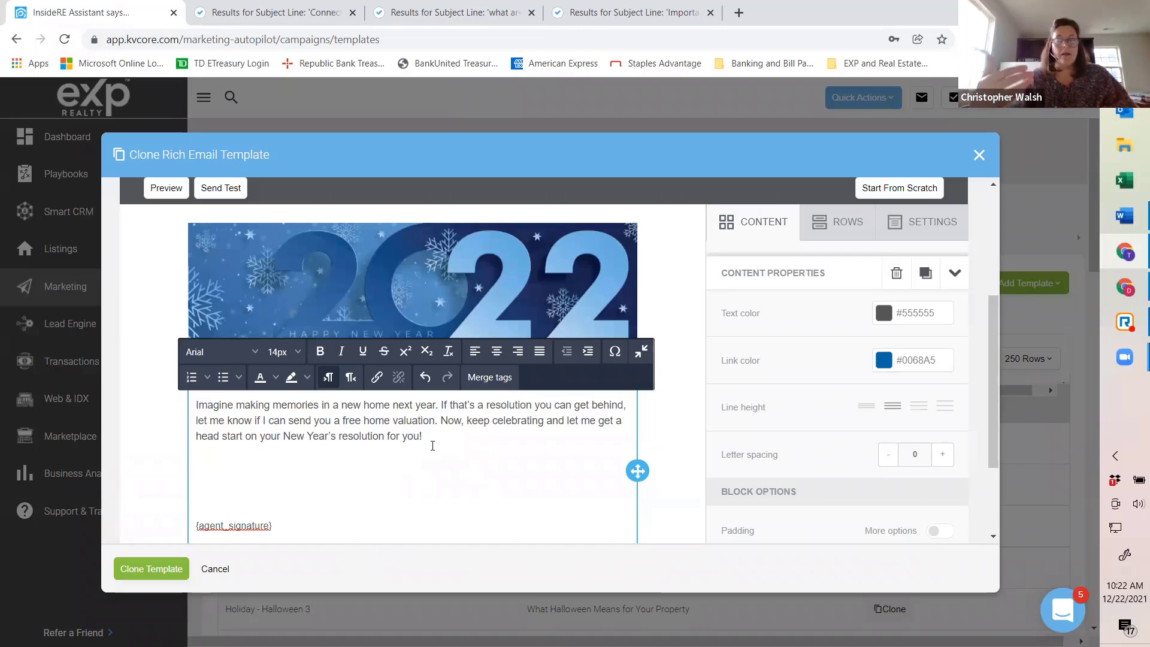
text(NOw)
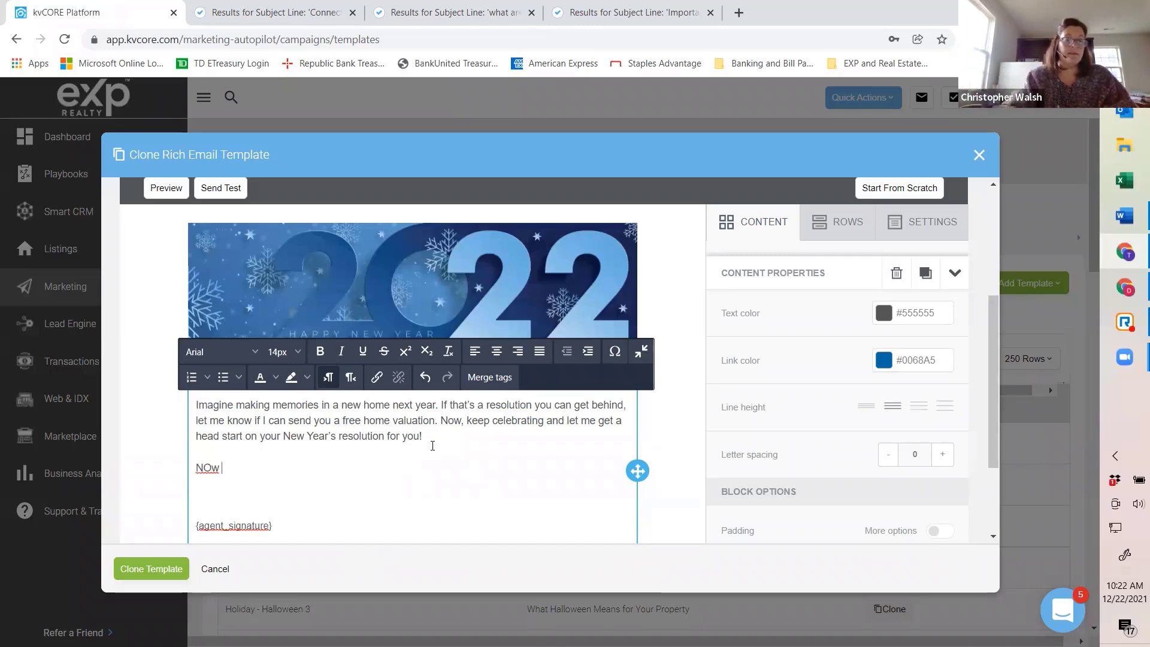
key(BackSpace)
key(BackSpace)
key(BackSpace)
text(os i)
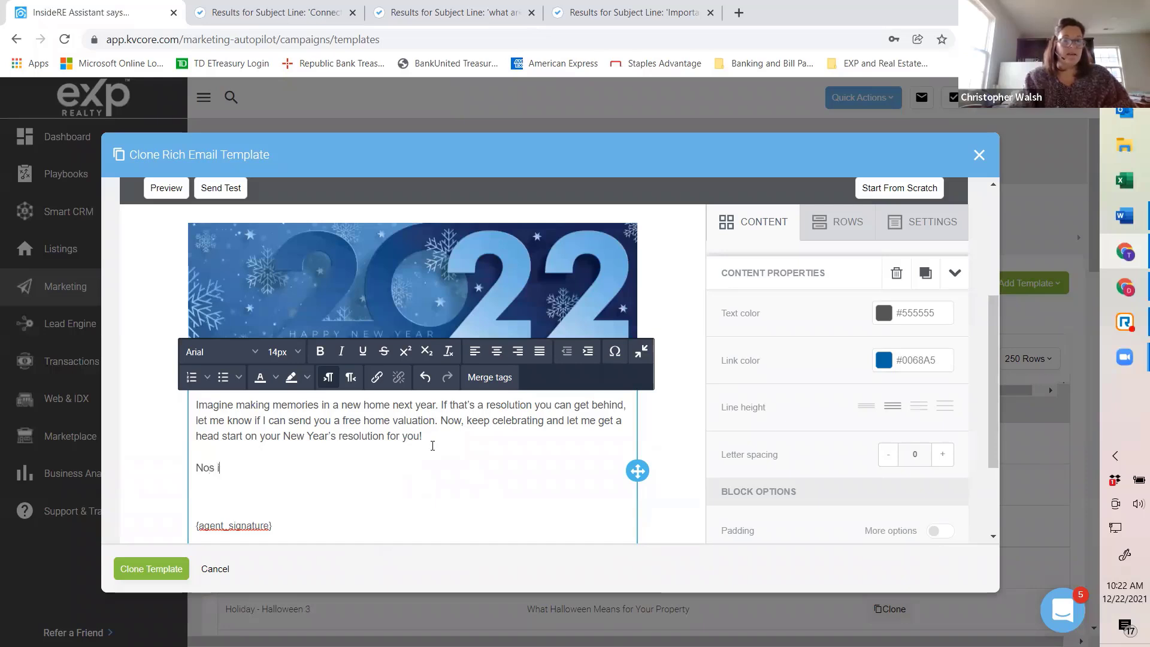
text(is the time to )
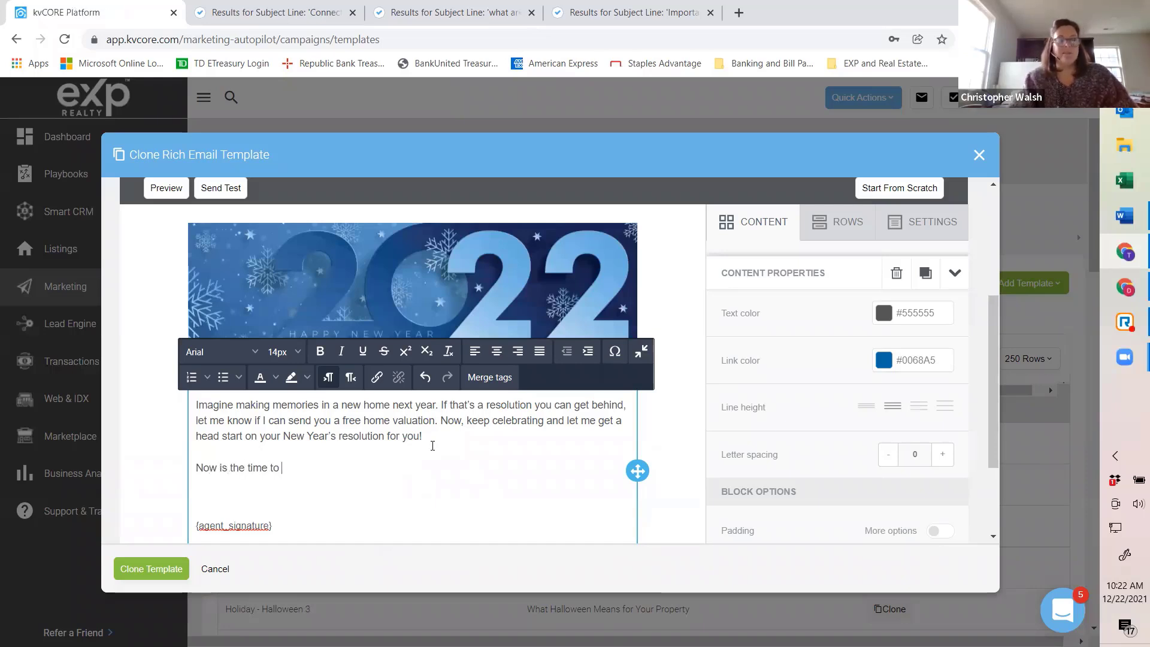
text(perform your hom)
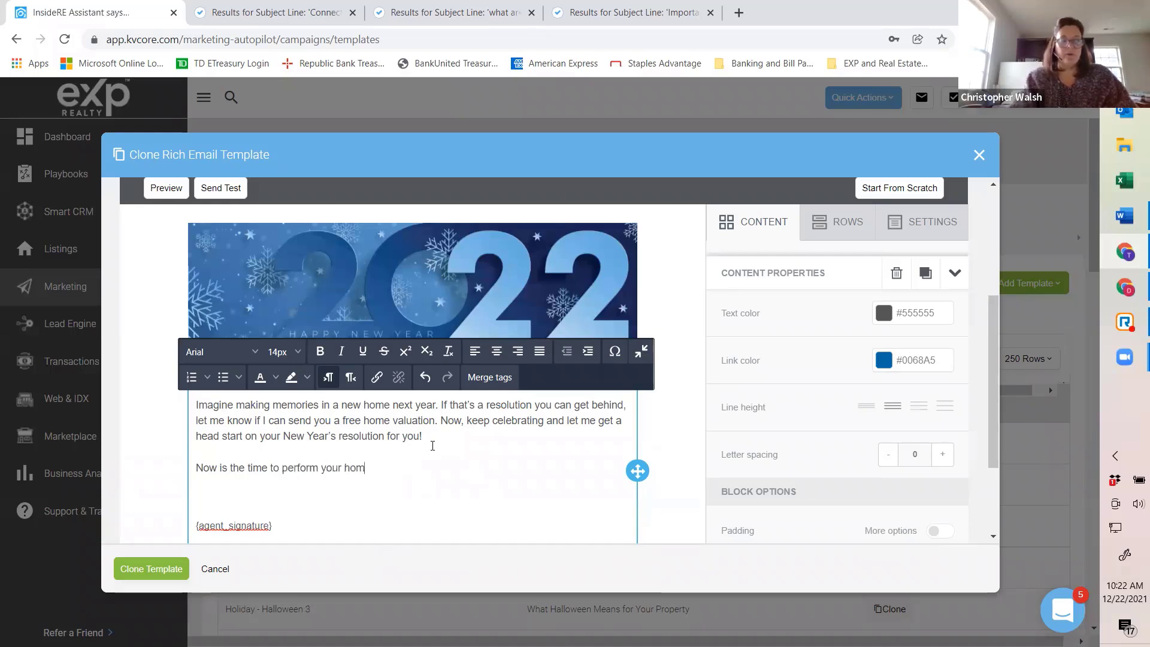
text(e safety checks)
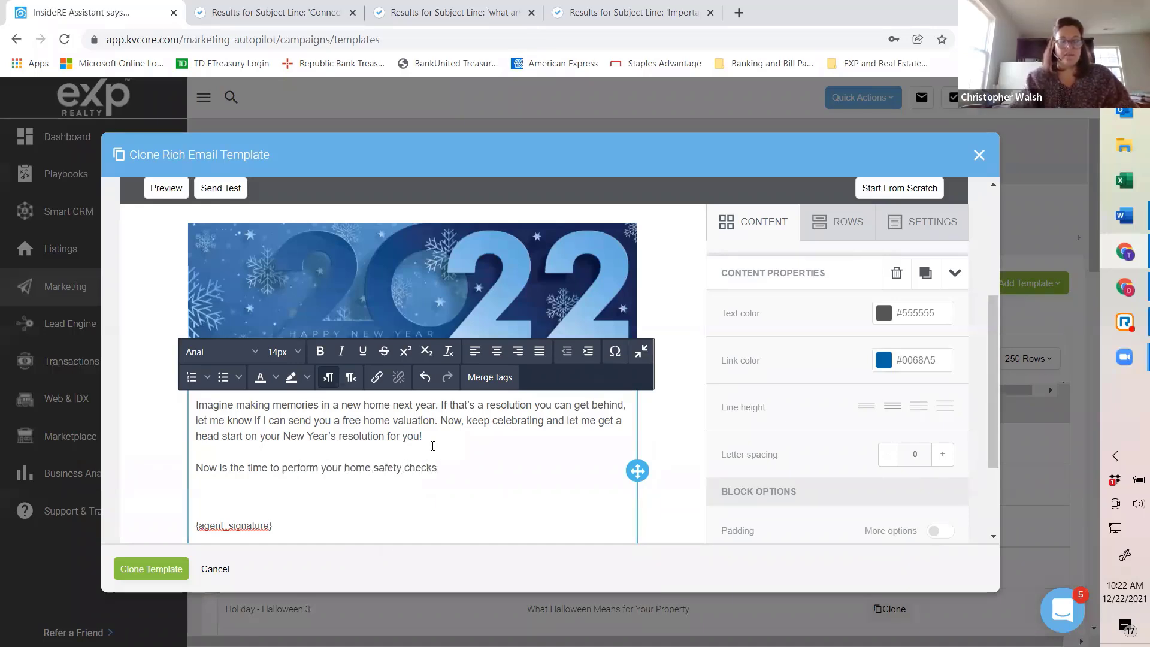
text(!)
key(Return)
key(Return)
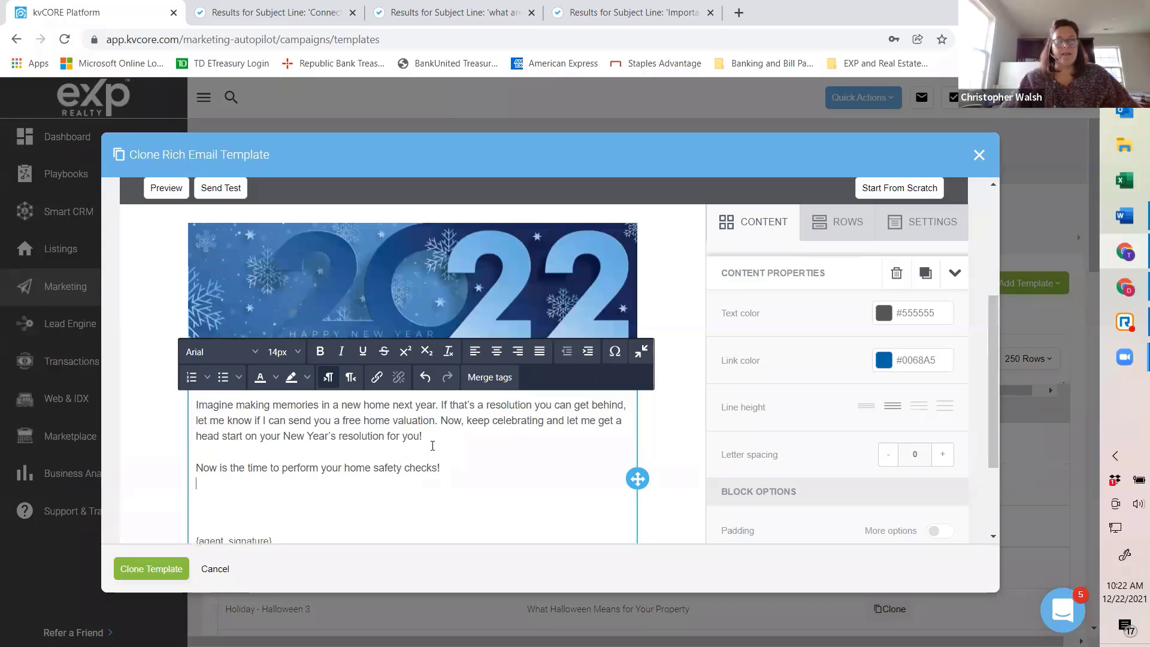
Open the bookmarked Fire Safety Checklist for Homeowners and Renters PDF in a new browser tab, and return to the kvCORE template.
click(739, 13)
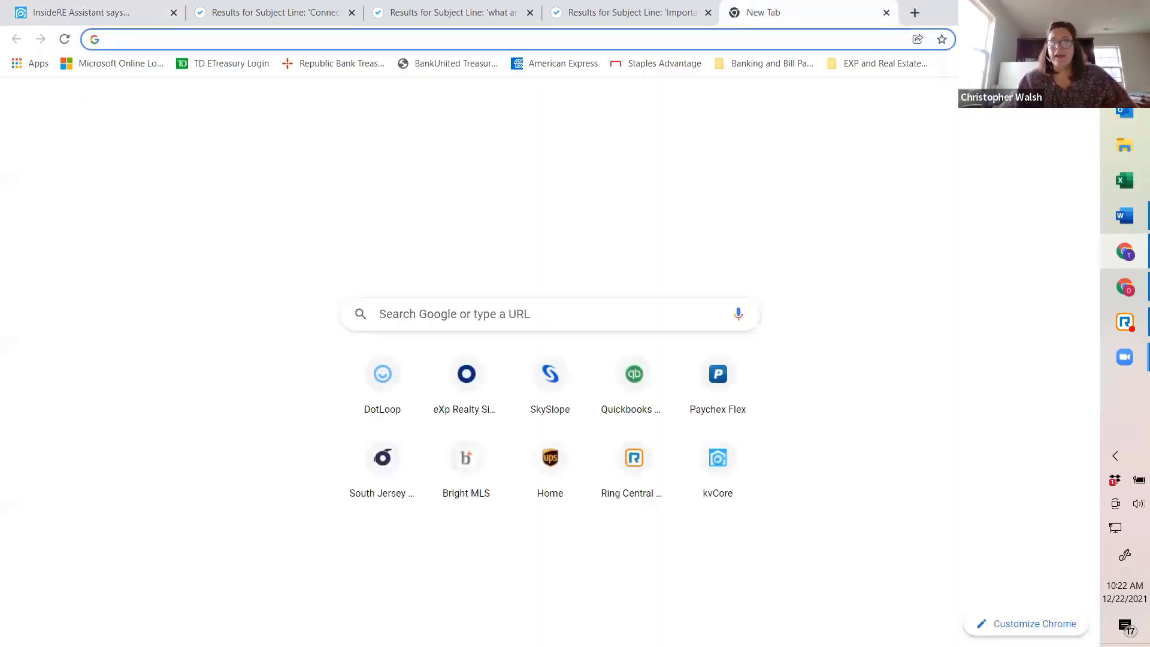
click(879, 66)
click(832, 89)
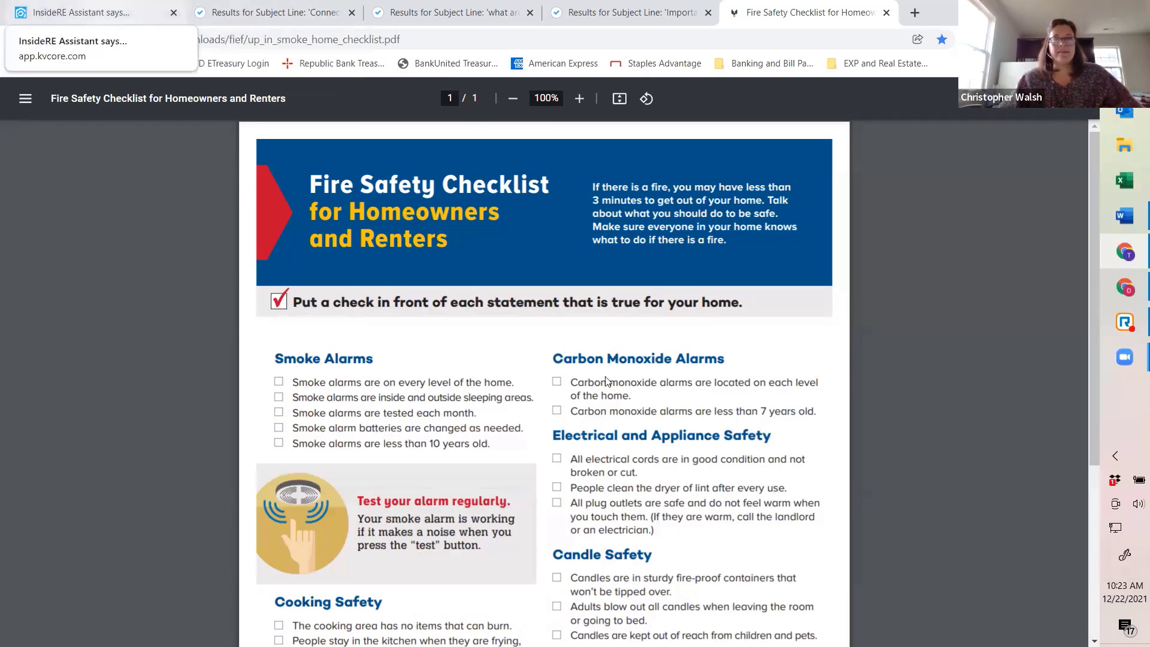
click(96, 12)
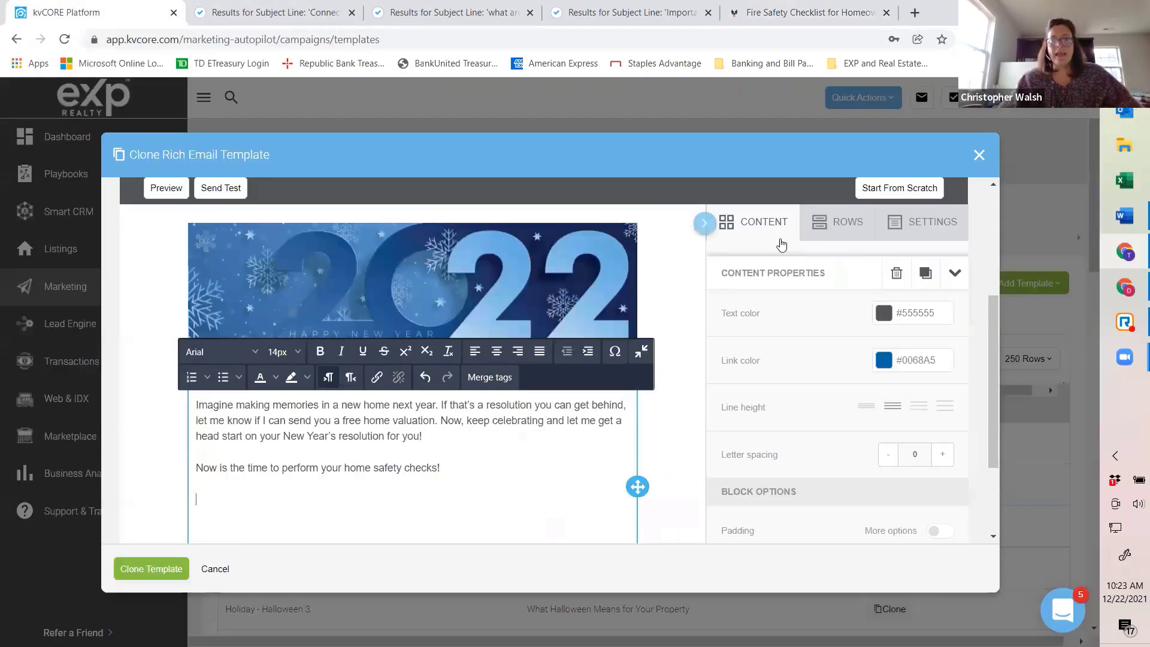
Add a button block between the agent signature text and the "Visit My Website" button.
scroll(593, 382, down, 1)
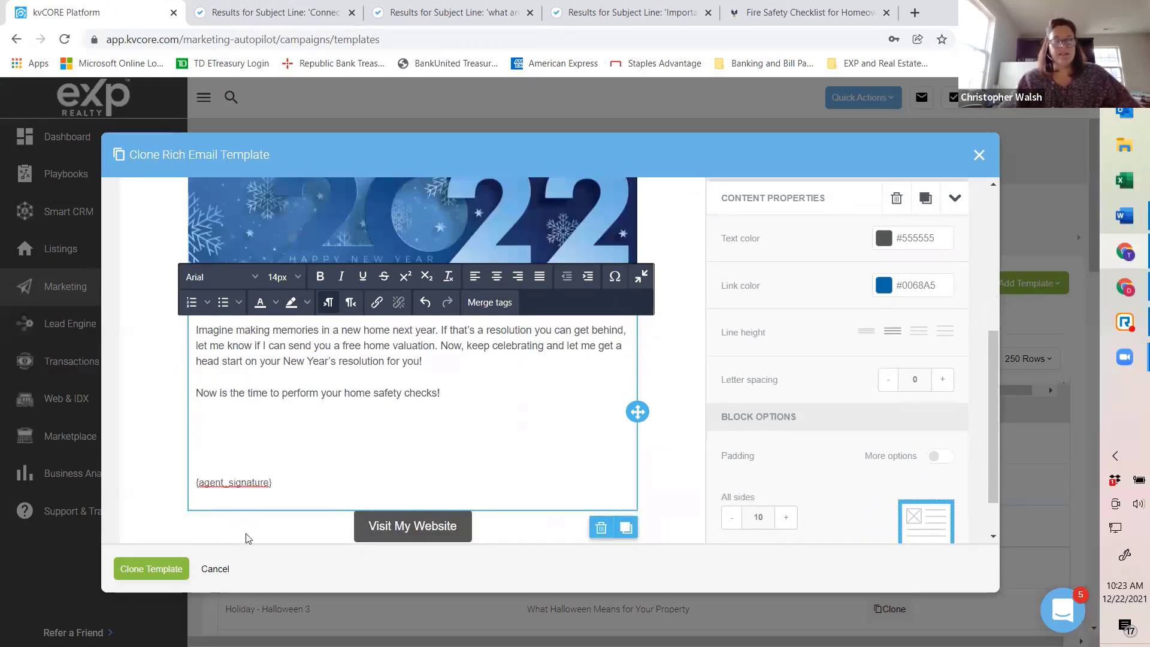
click(655, 392)
click(654, 396)
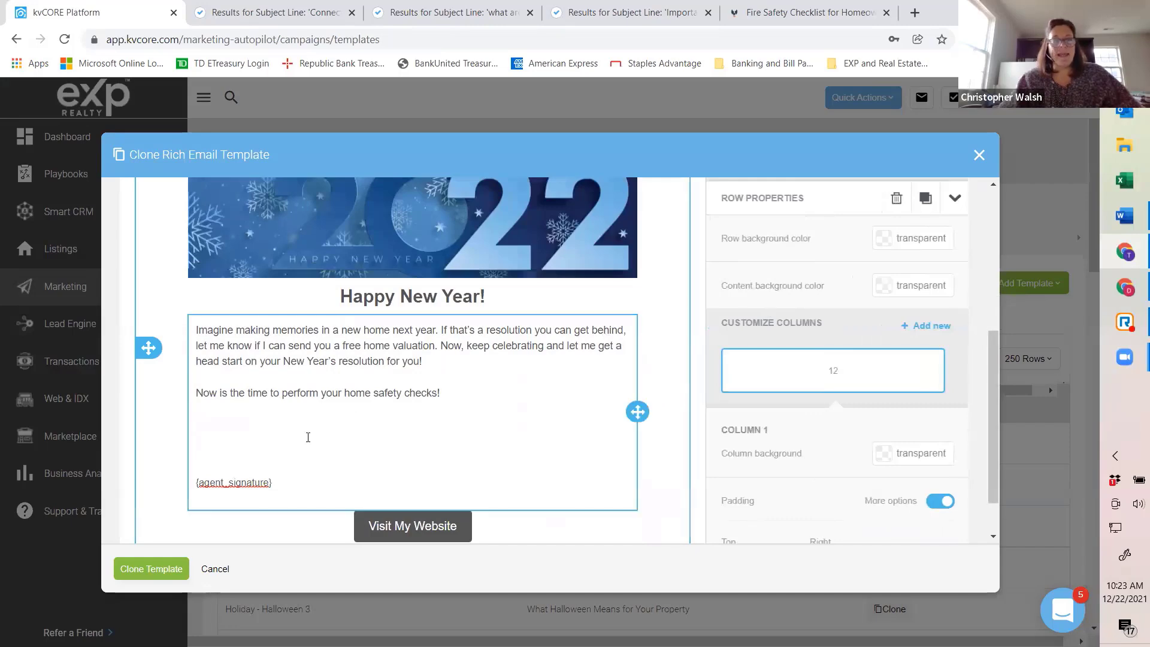
scroll(786, 248, up, 1)
scroll(787, 248, up, 5)
scroll(757, 364, down, 4)
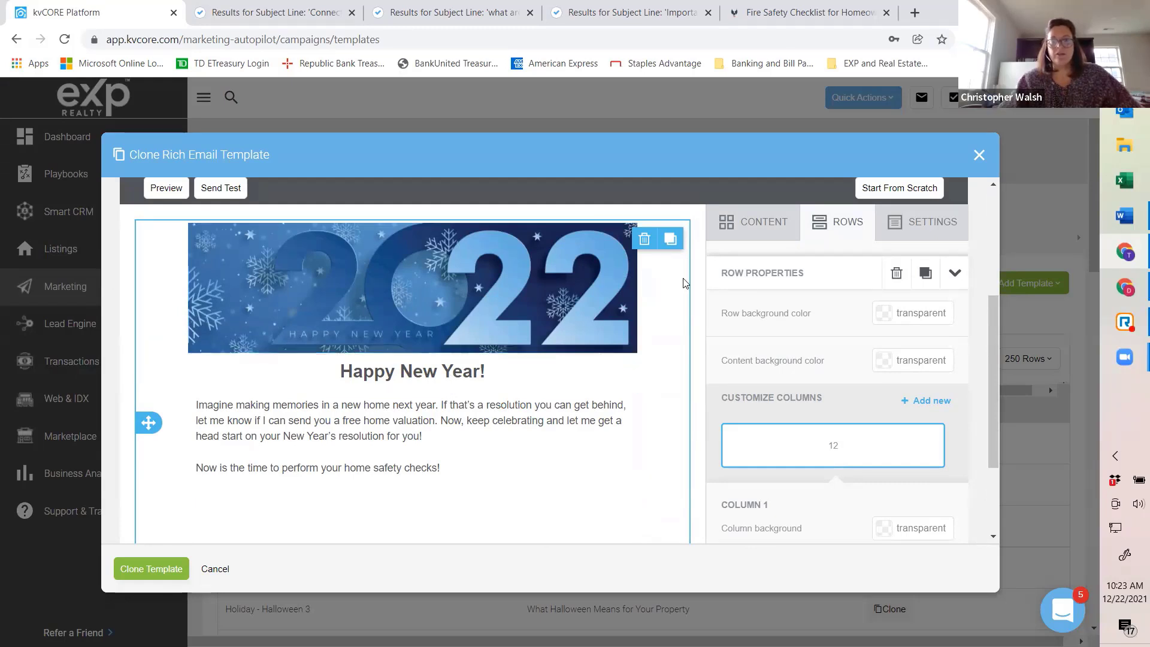
click(771, 230)
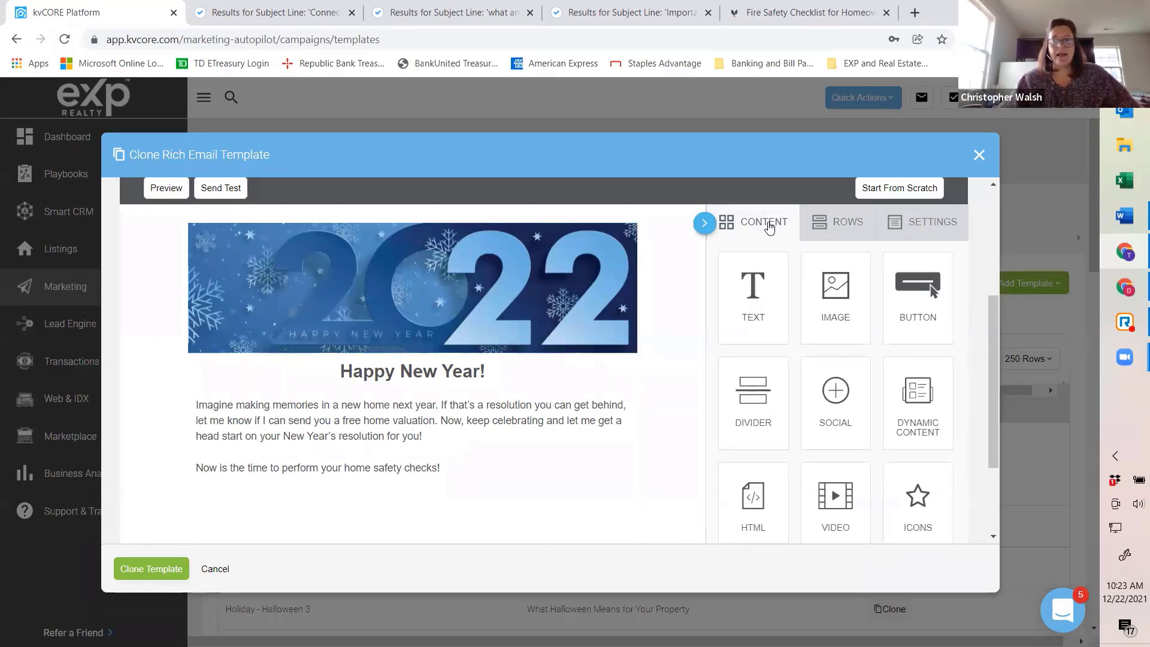
scroll(851, 384, down, 3)
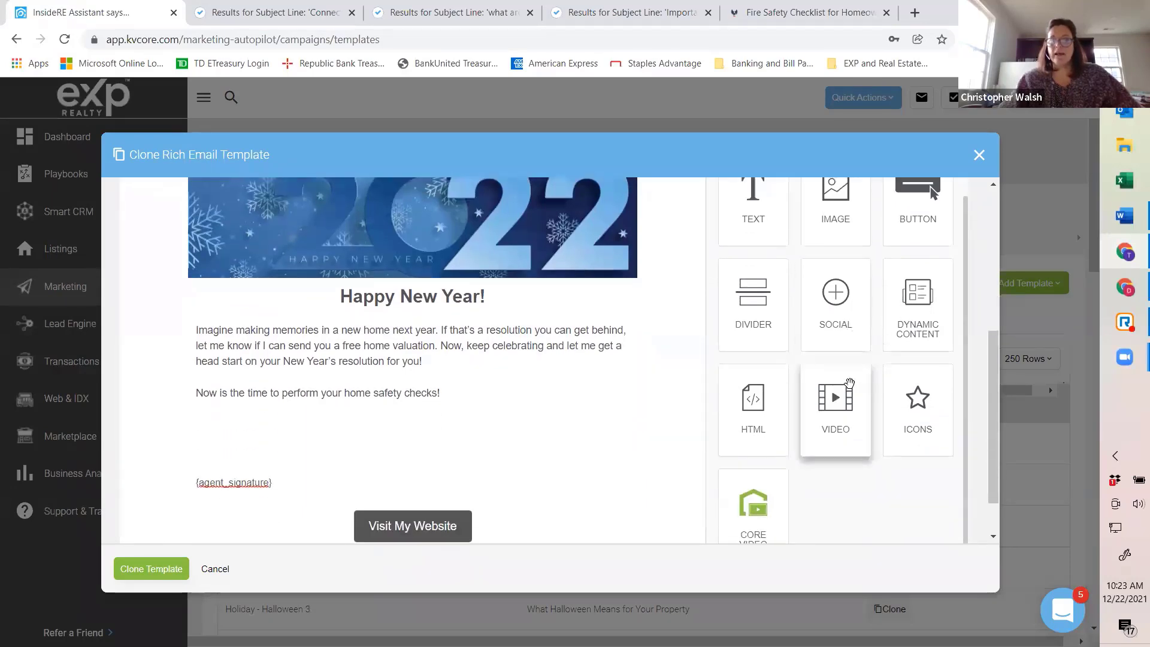
scroll(854, 386, up, 1)
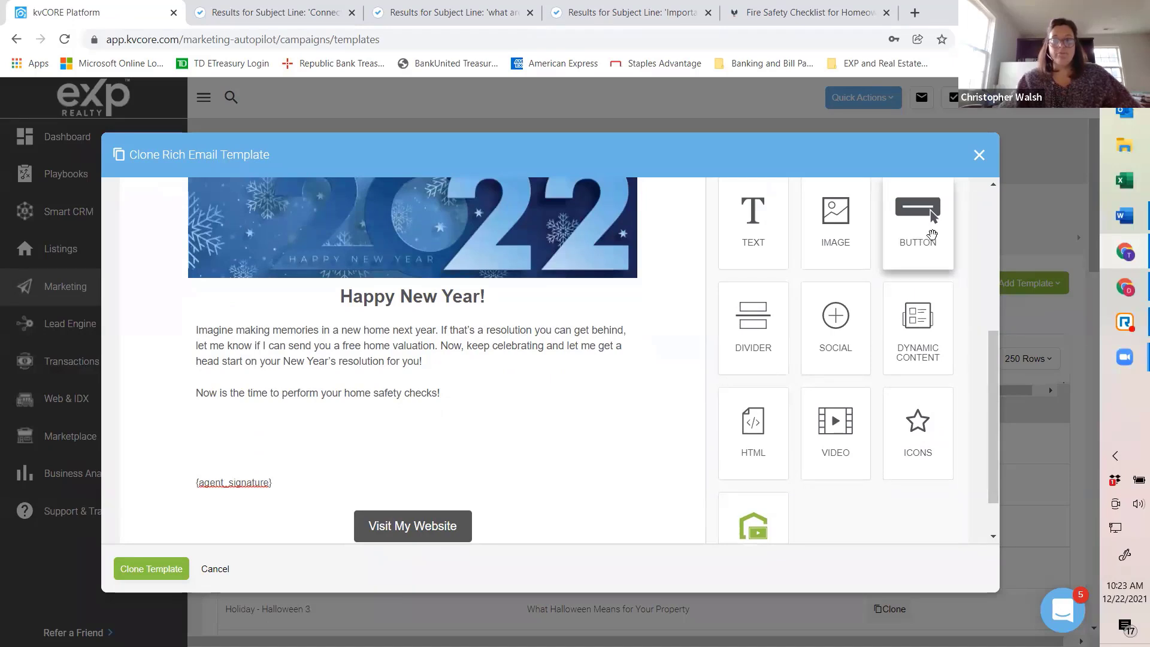
drag(922, 226, 459, 298)
drag(501, 380, 315, 458)
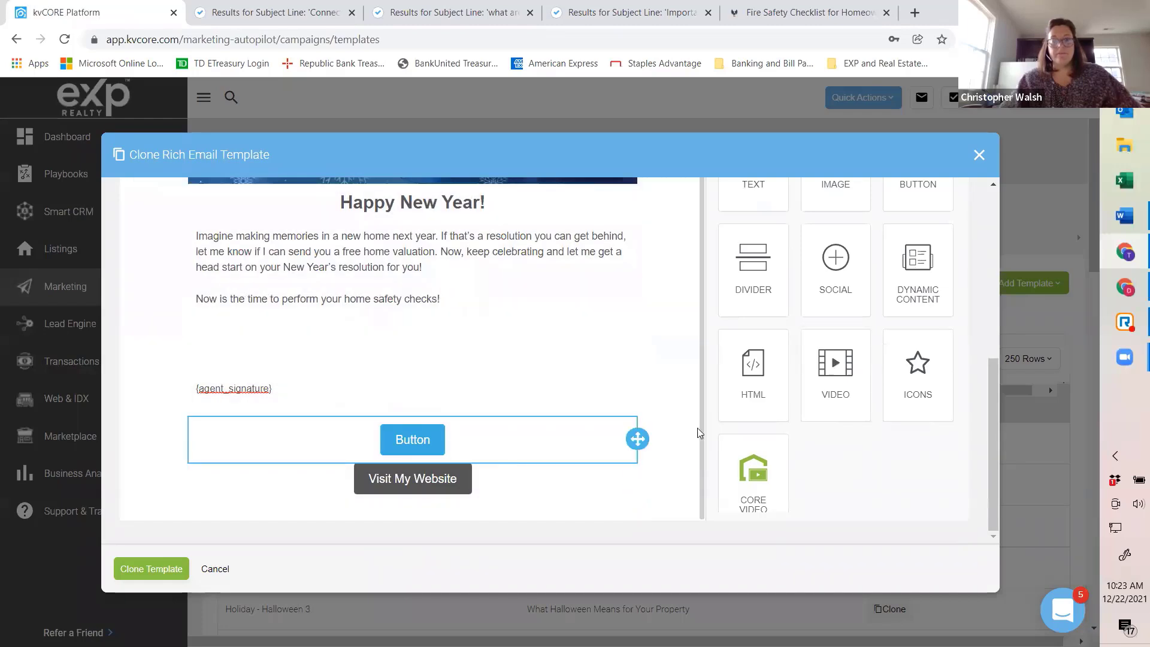
mouse_move(638, 439)
mouse_down()
mouse_move(653, 470)
mouse_move(639, 465)
mouse_move(636, 438)
mouse_up()
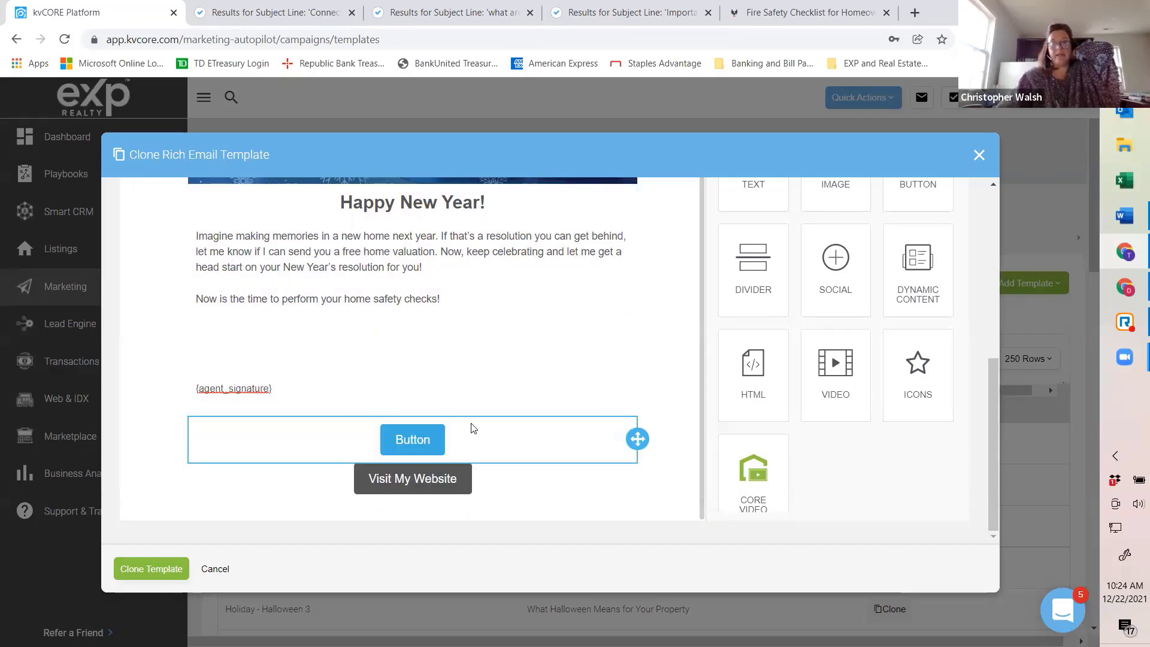
Label the new blue button "Fire Safety Checklist".
click(417, 435)
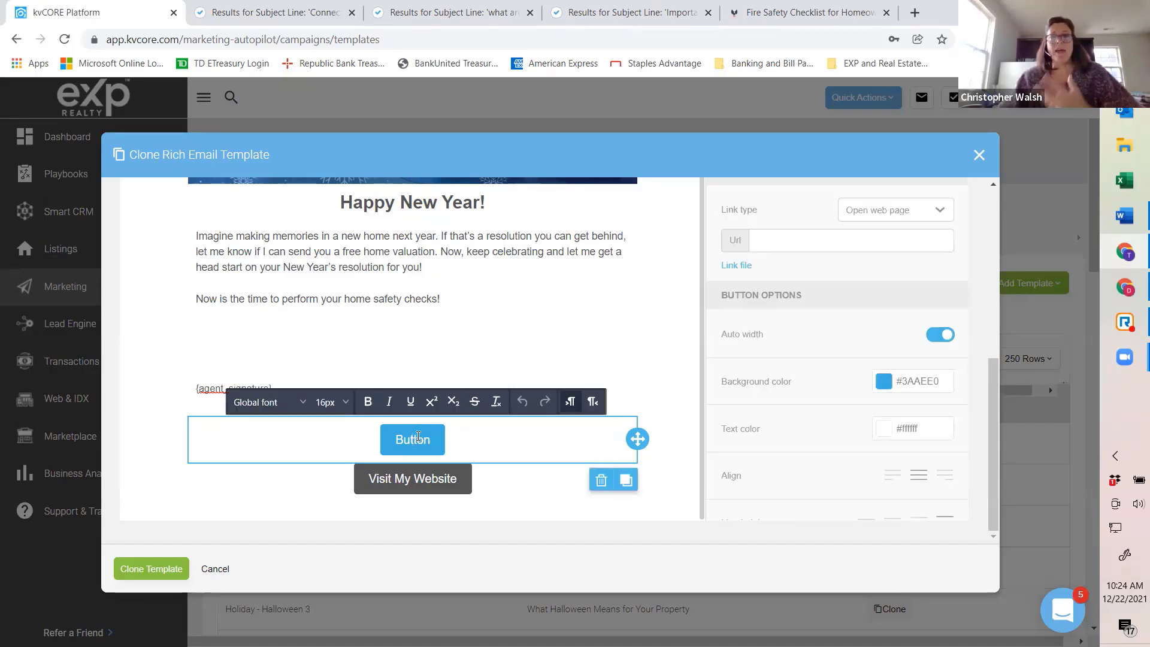
drag(430, 442, 427, 441)
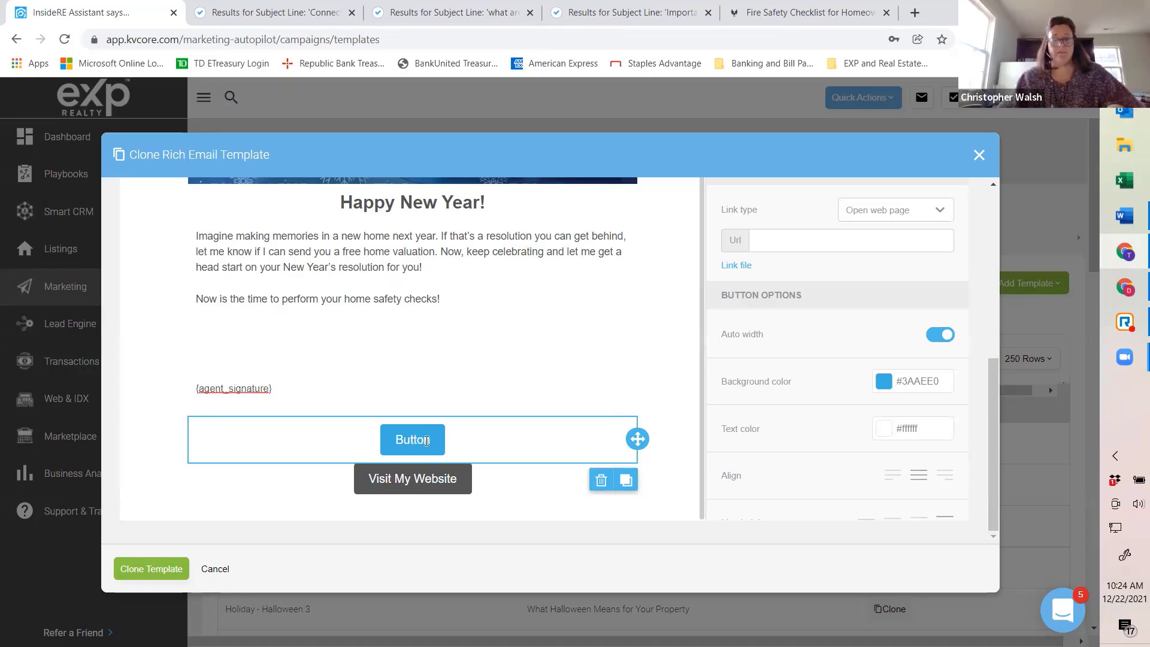
double_click(426, 437)
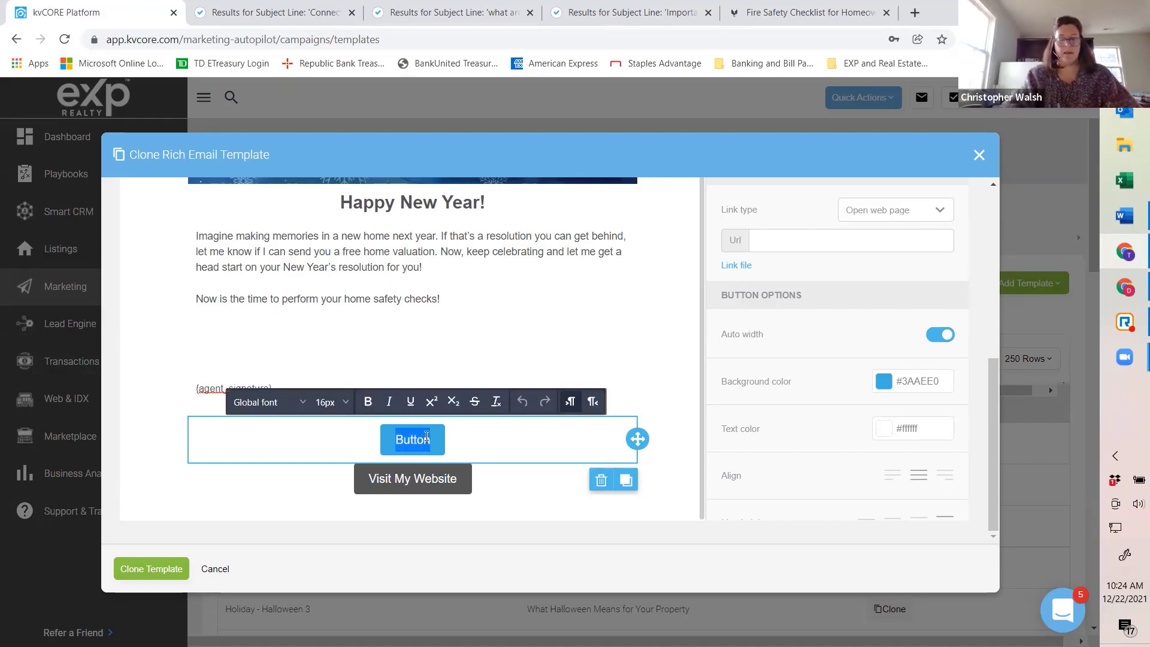
text(Fire Safety )
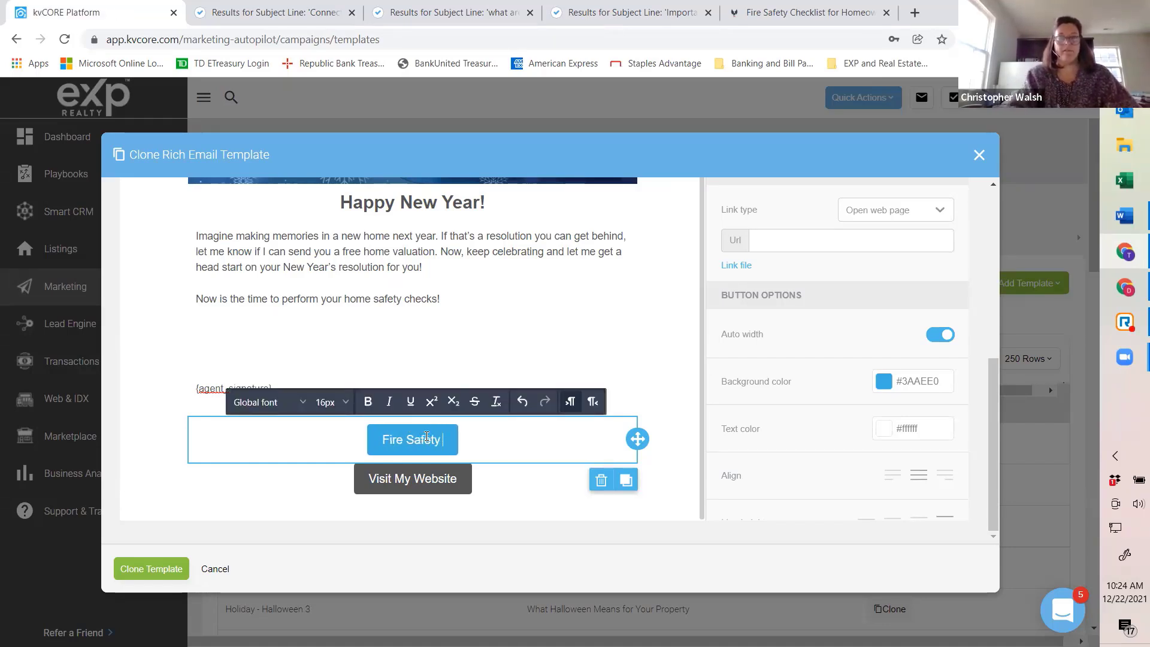
text(Checklist)
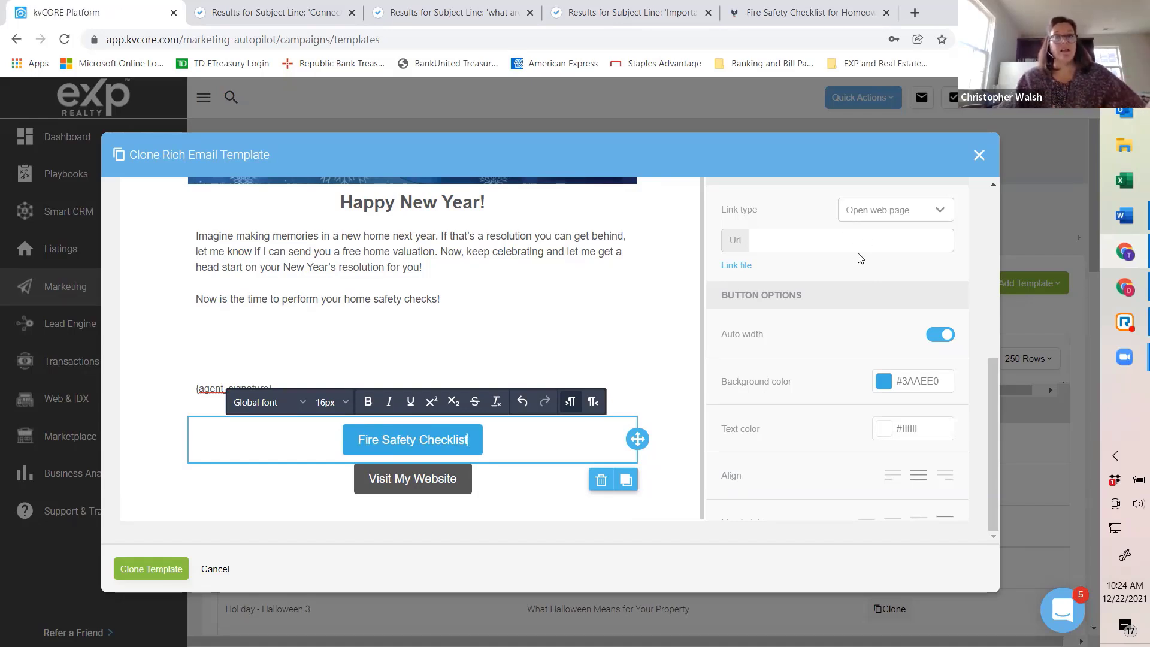
Copy the web address of the usfa.fema.gov checklist PDF and paste it as the Fire Safety Checklist button's link URL.
click(799, 13)
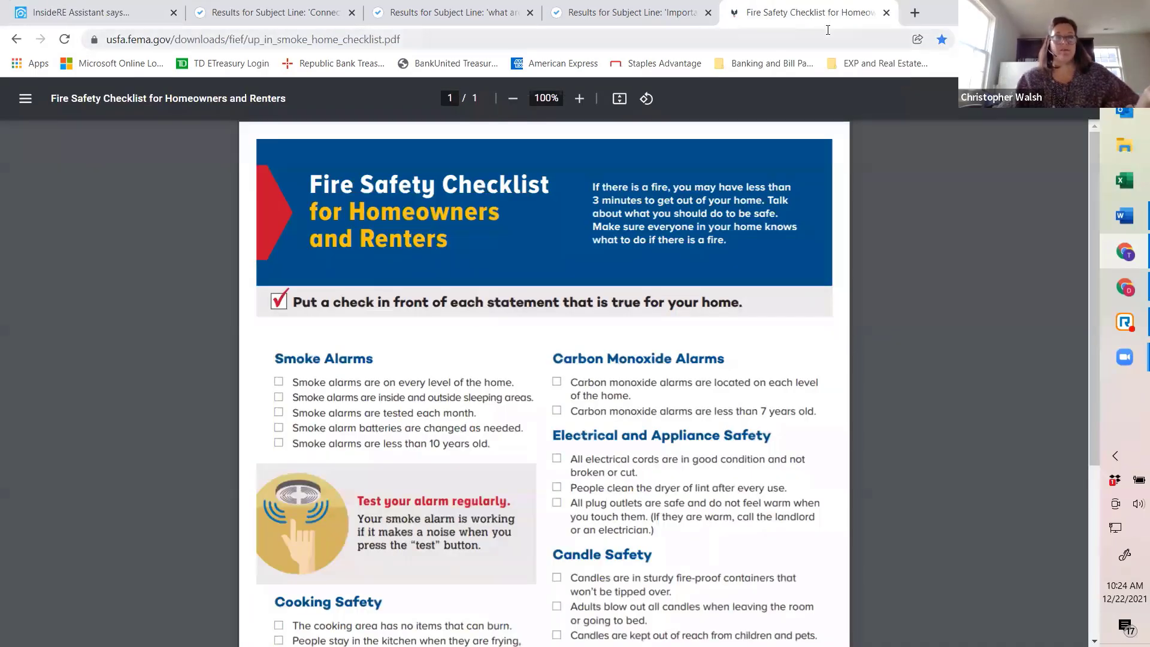
click(270, 42)
right_click(272, 38)
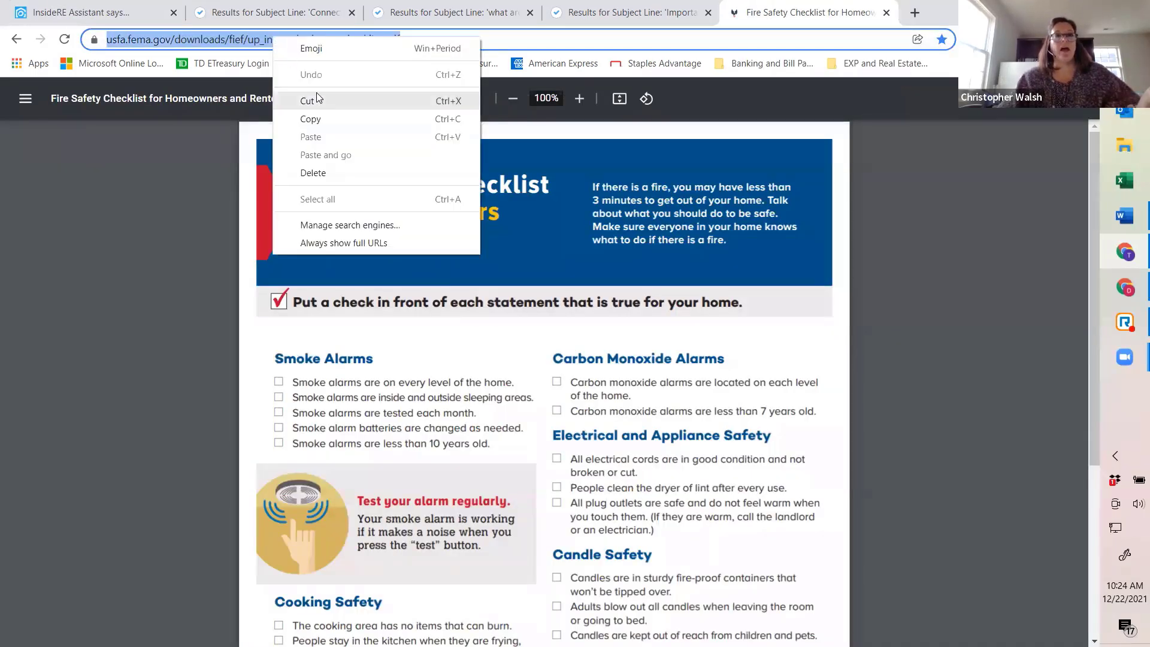
click(309, 118)
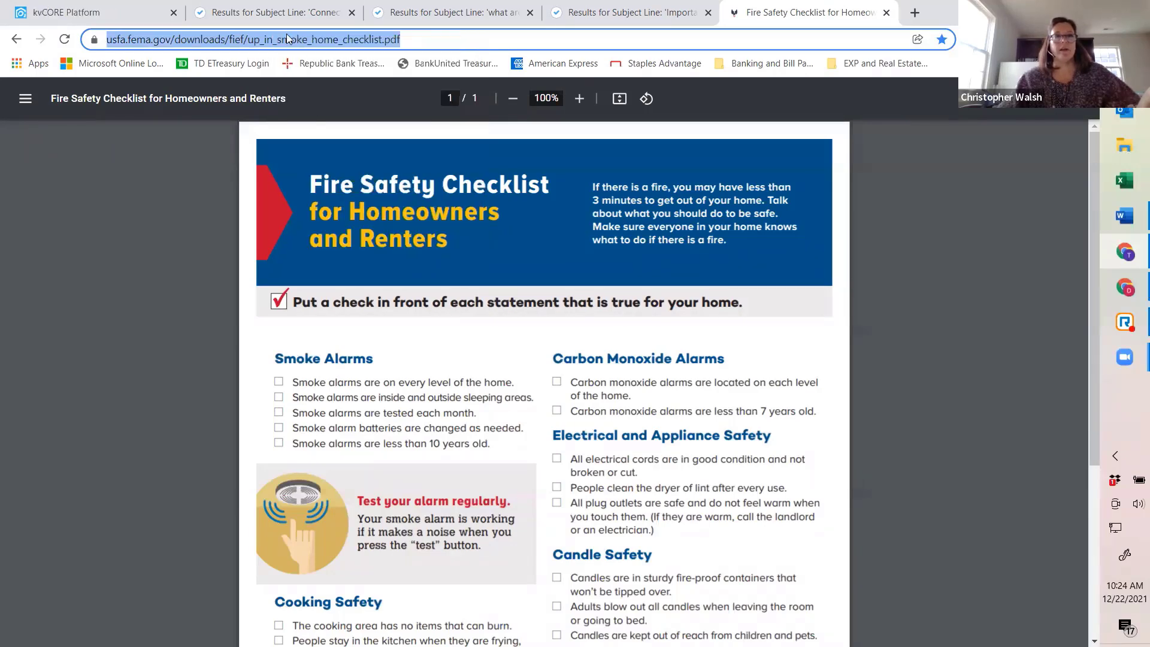
click(90, 12)
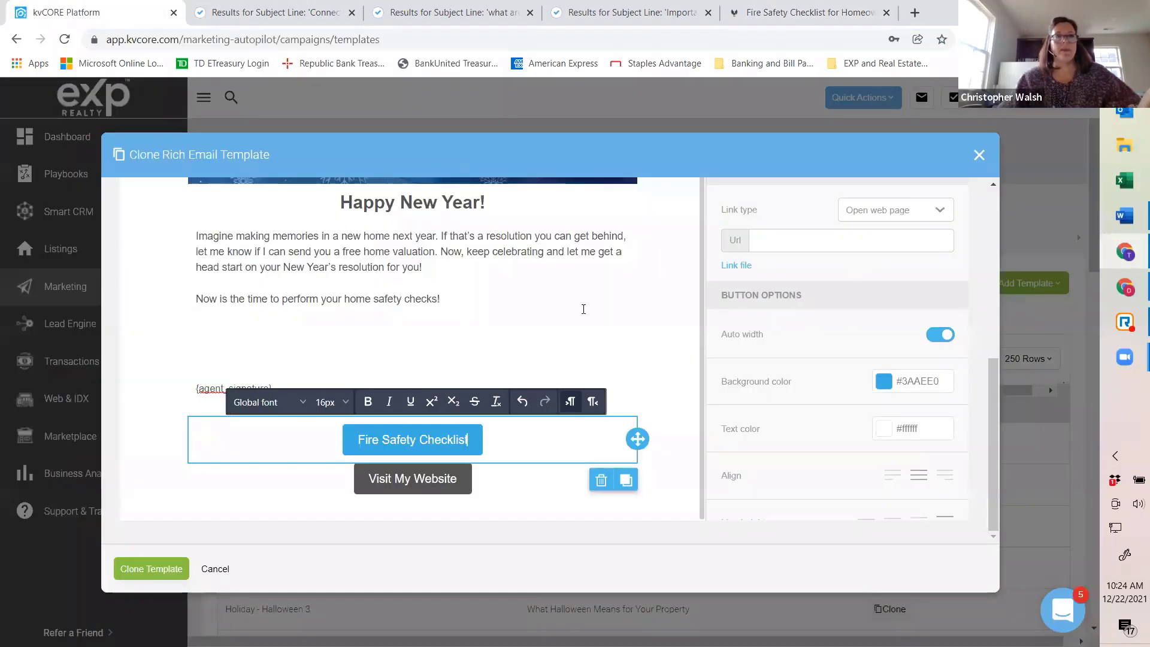
click(765, 243)
right_click(765, 245)
click(808, 364)
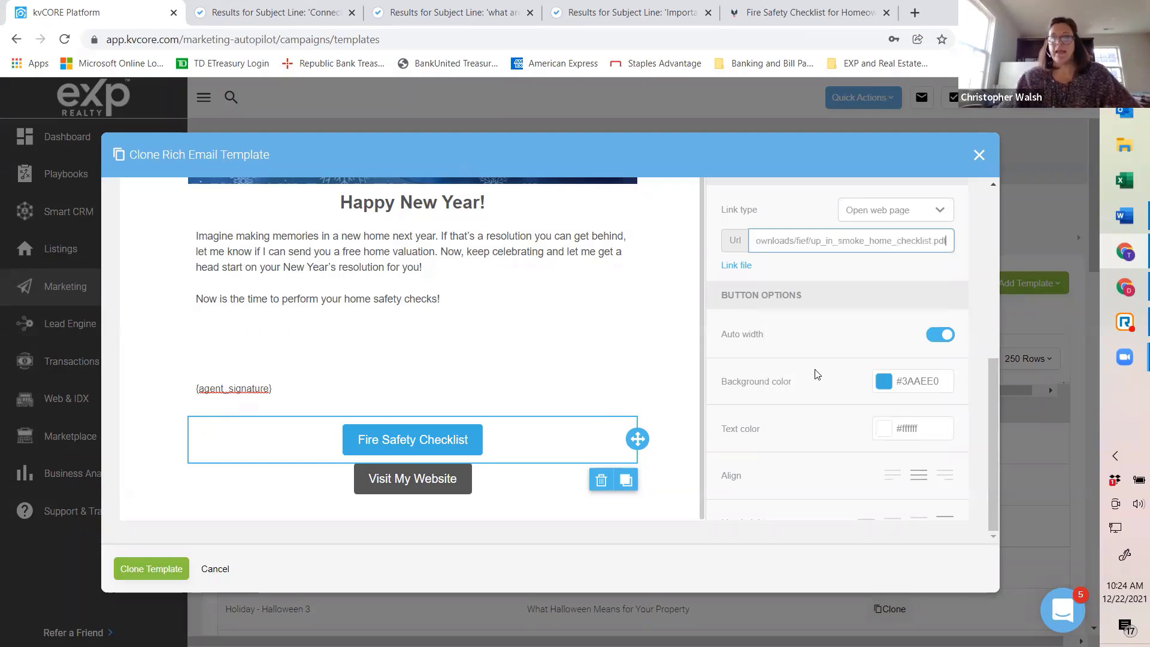
click(818, 374)
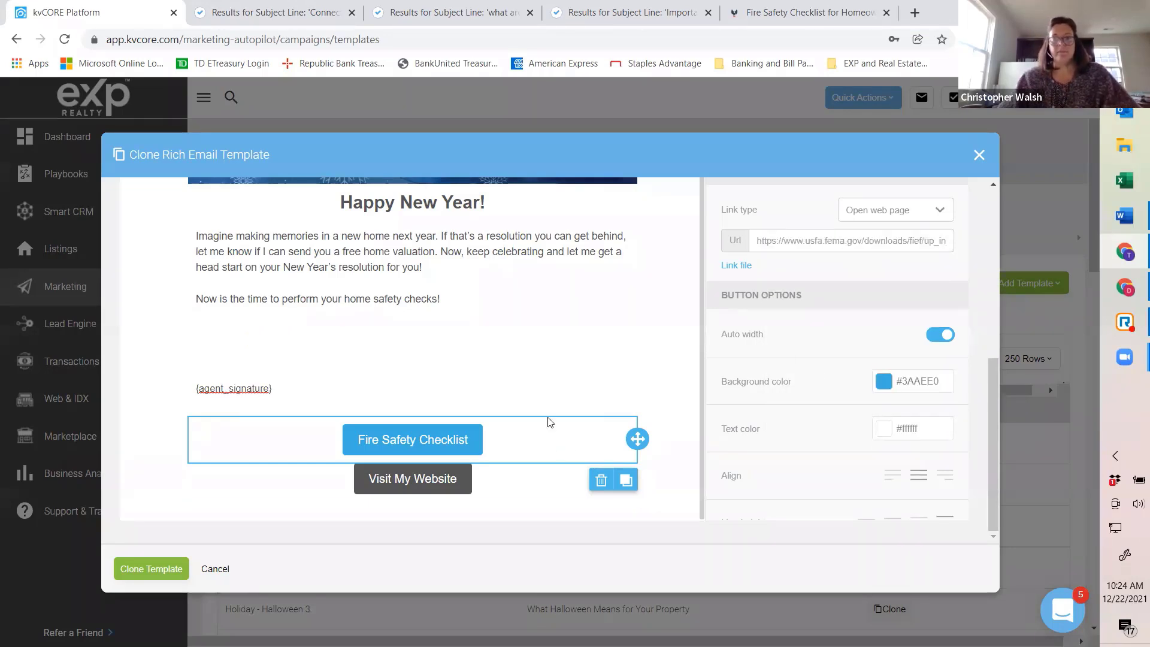
Delete the "Visit My Website" button from below the Fire Safety Checklist button.
scroll(807, 394, down, 1)
scroll(807, 393, down, 4)
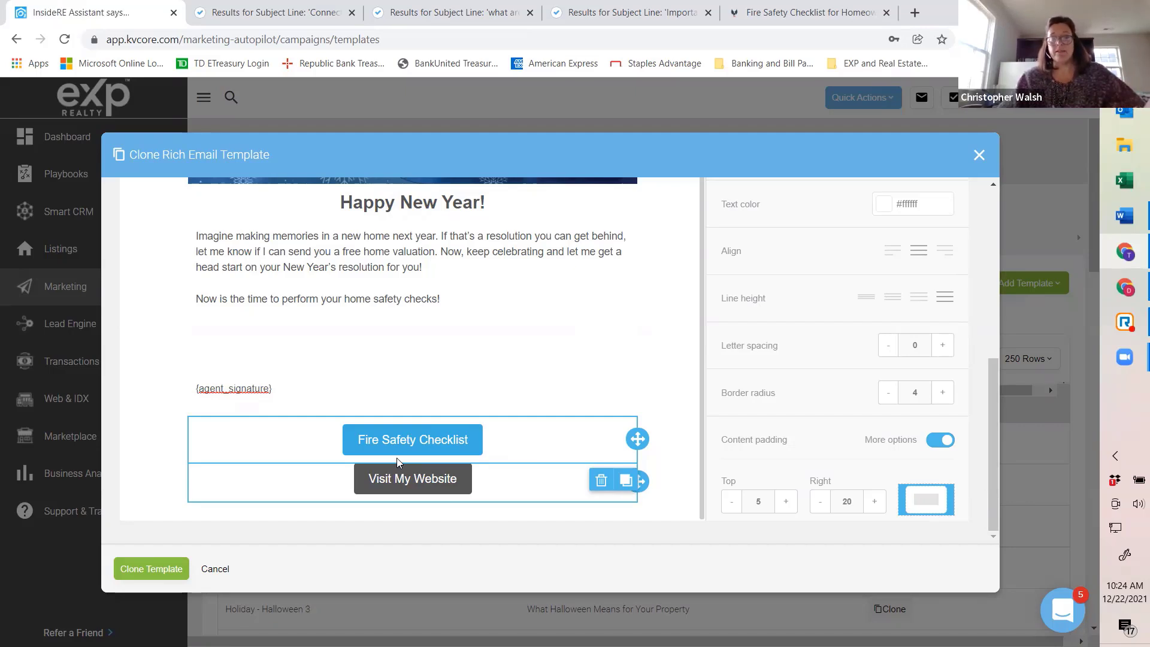
click(397, 458)
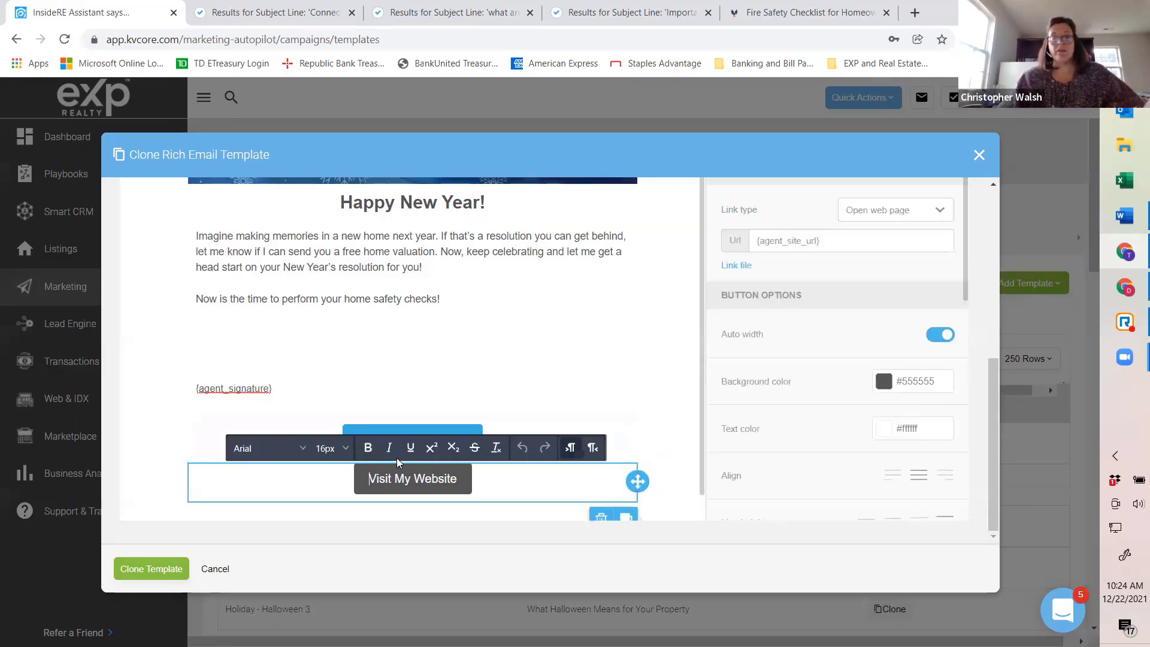
click(517, 431)
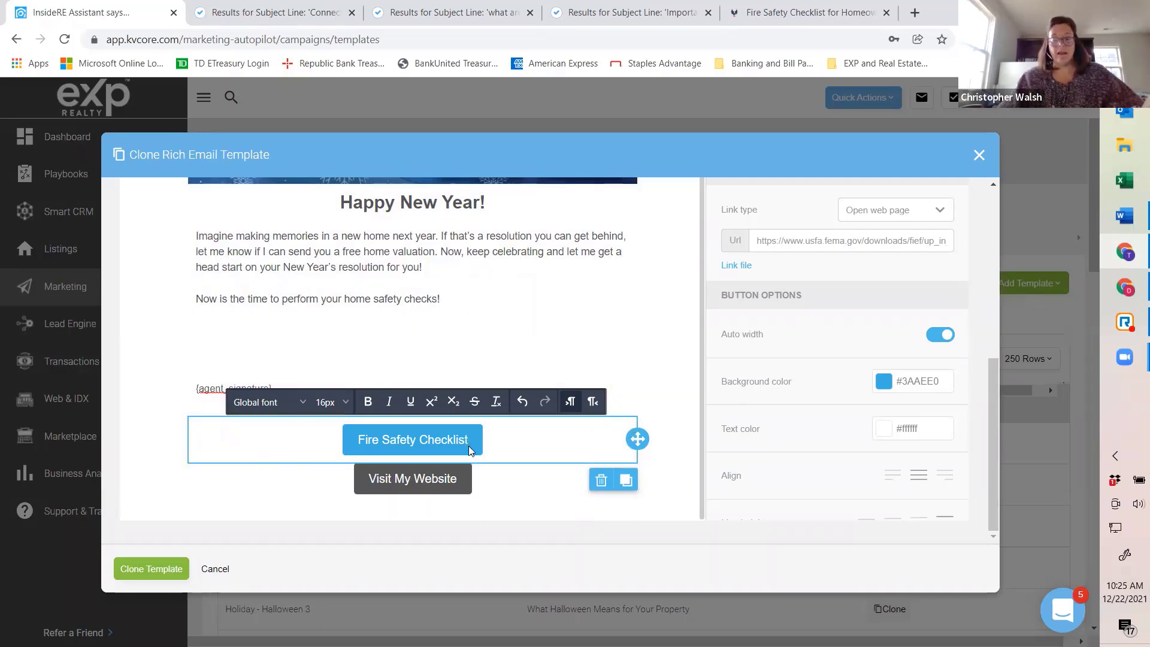
click(589, 460)
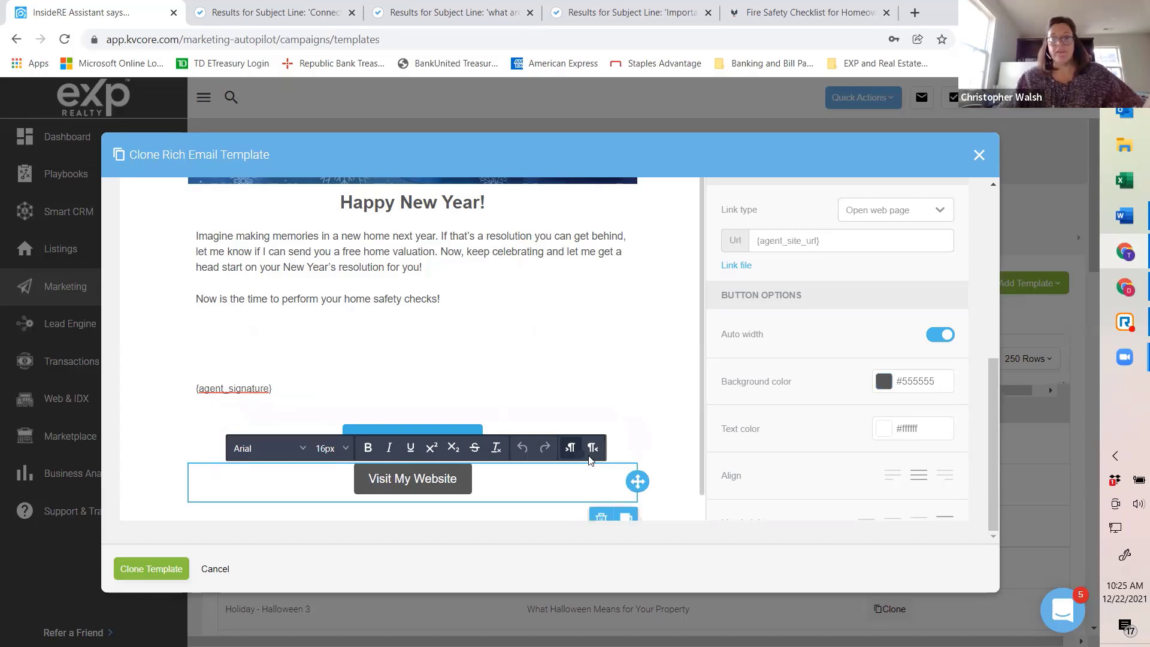
scroll(622, 462, down, 1)
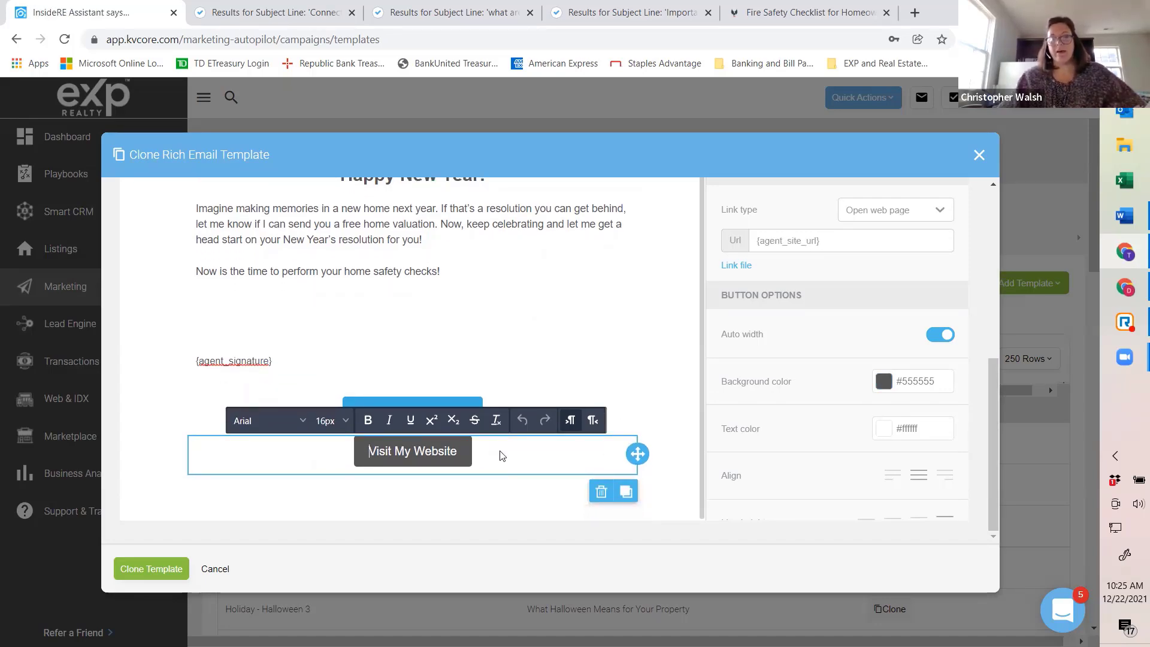
click(601, 491)
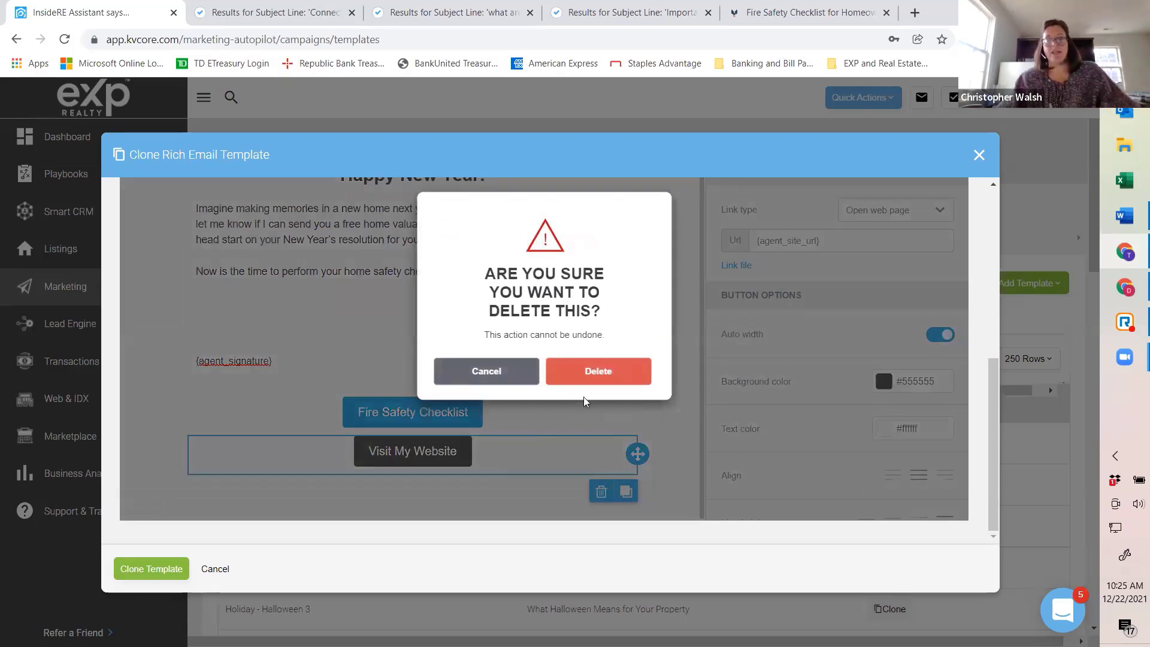
click(610, 373)
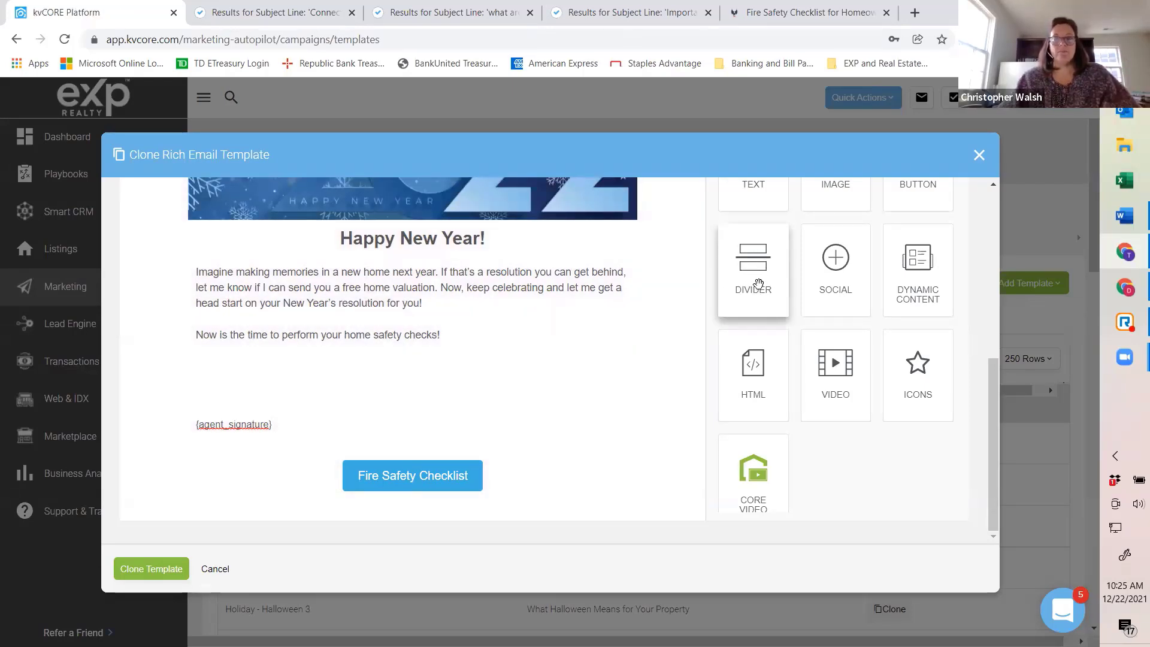
Save the customized New Year email as a cloned template.
drag(761, 282, 773, 196)
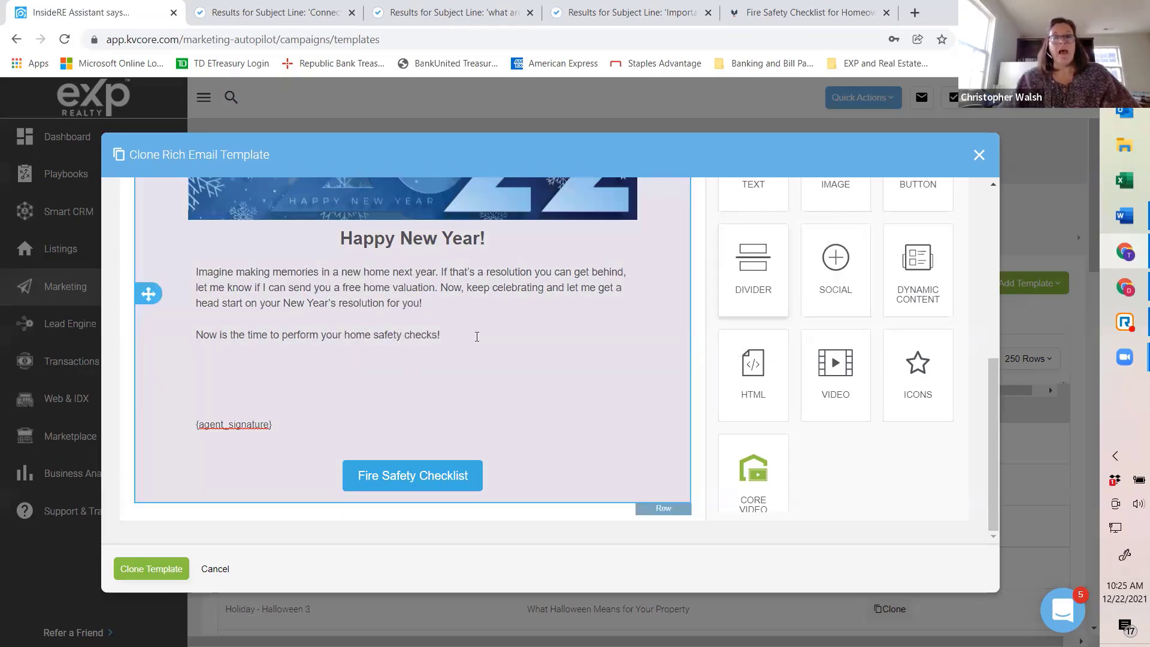
scroll(537, 306, up, 1)
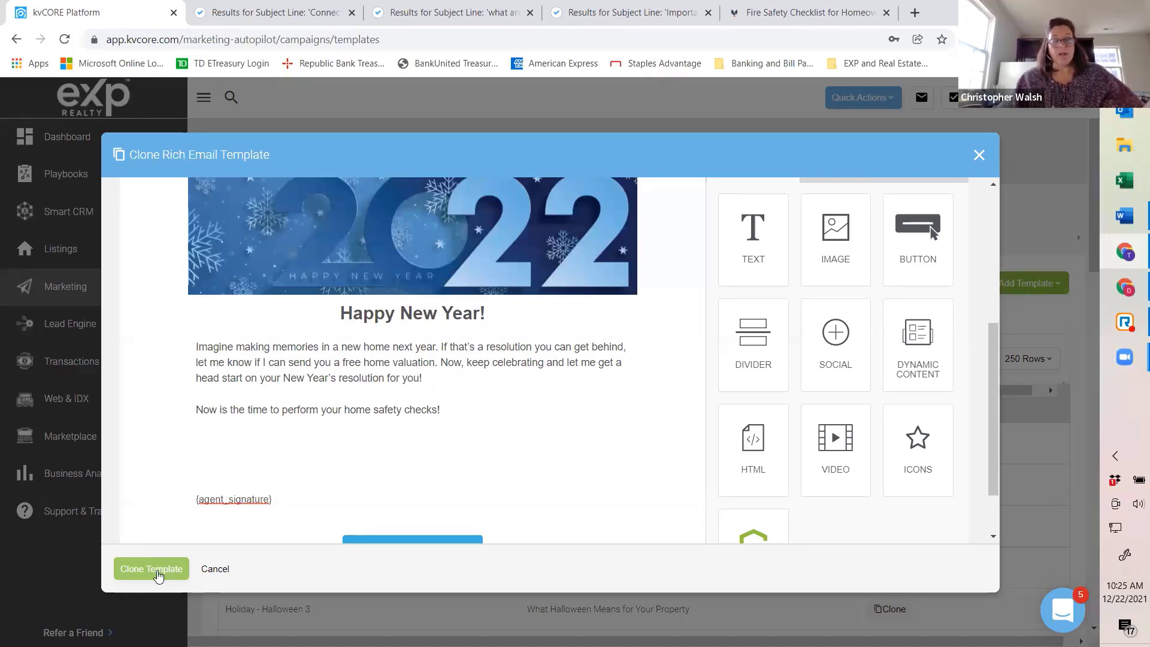
click(157, 570)
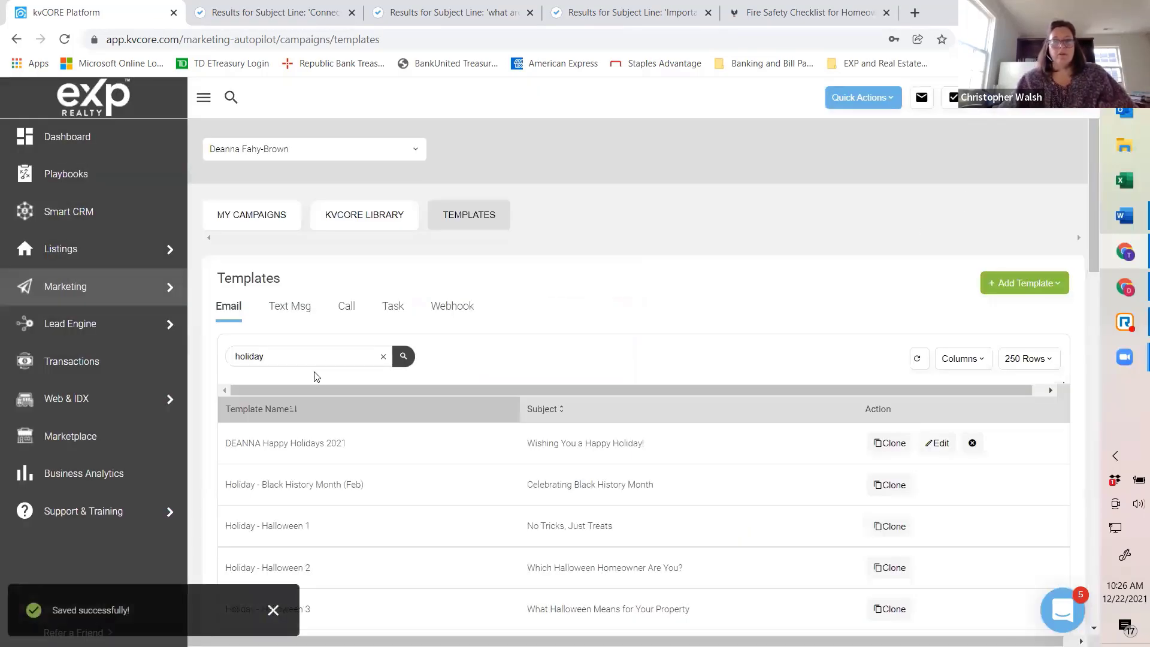
Search the email templates for the agent's first name to find the newly cloned one.
scroll(336, 361, down, 1)
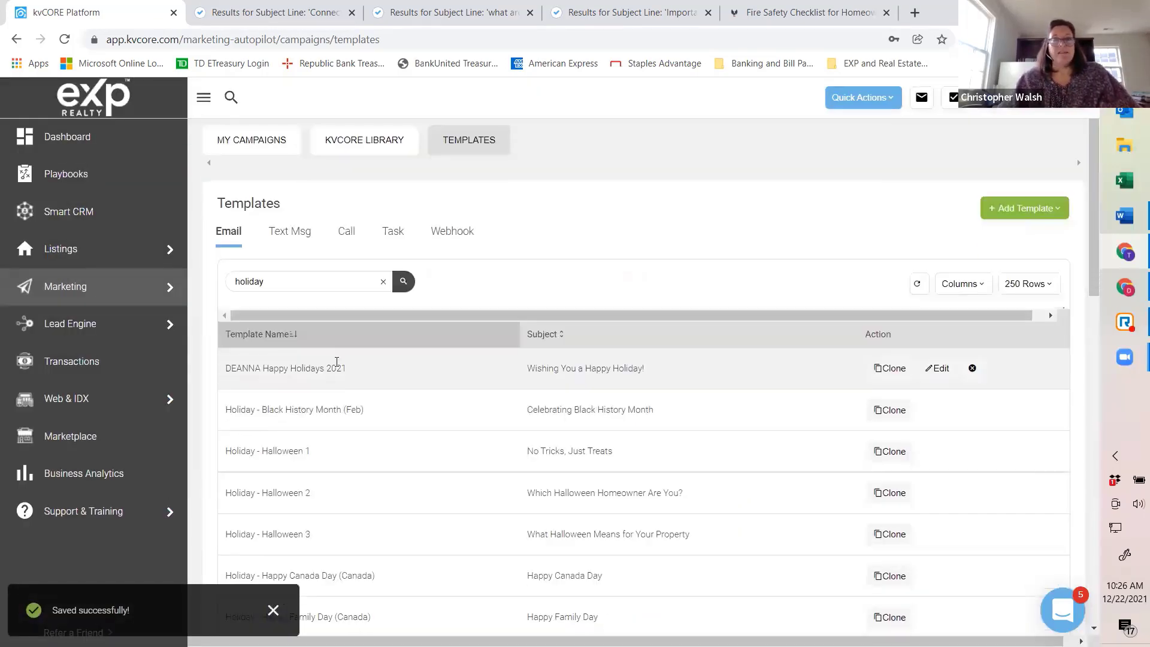
double_click(289, 291)
text(deanna)
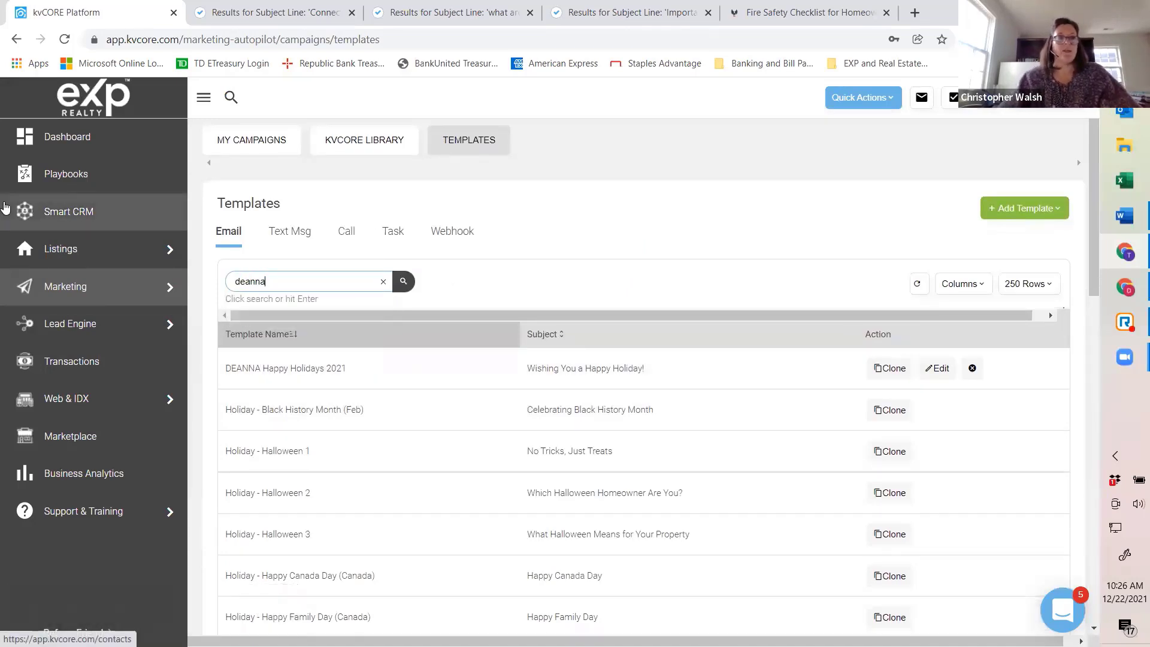
click(402, 283)
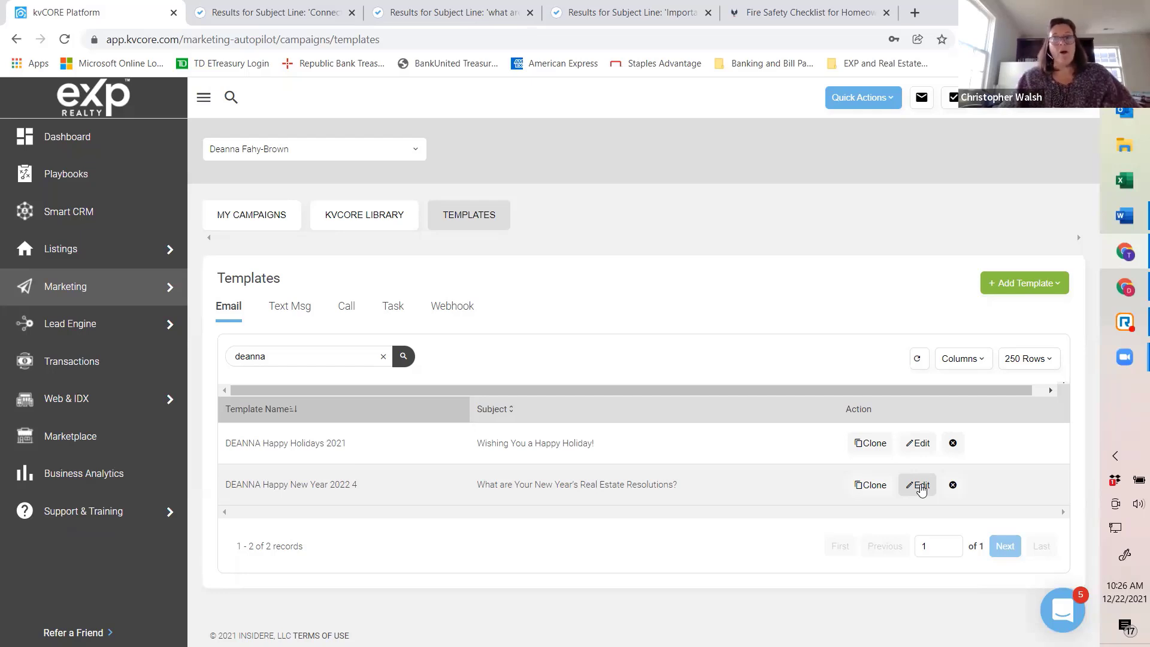
Open the Happy New Year 2022 4 template for editing, review its content and close it without saving.
click(920, 485)
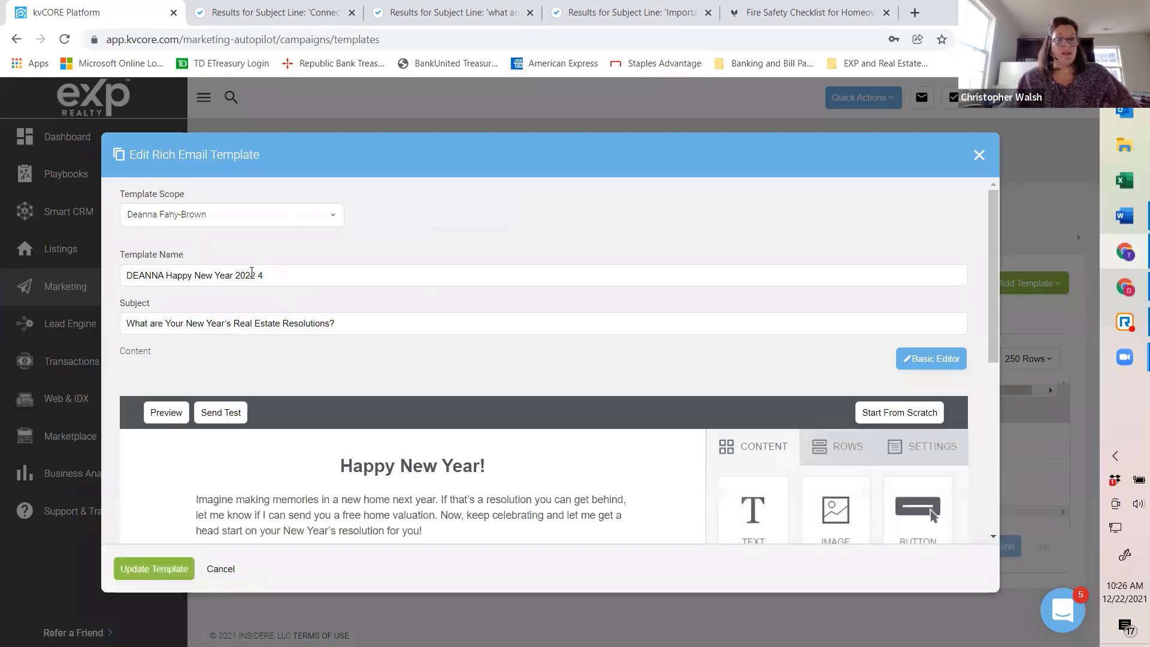
scroll(420, 359, down, 3)
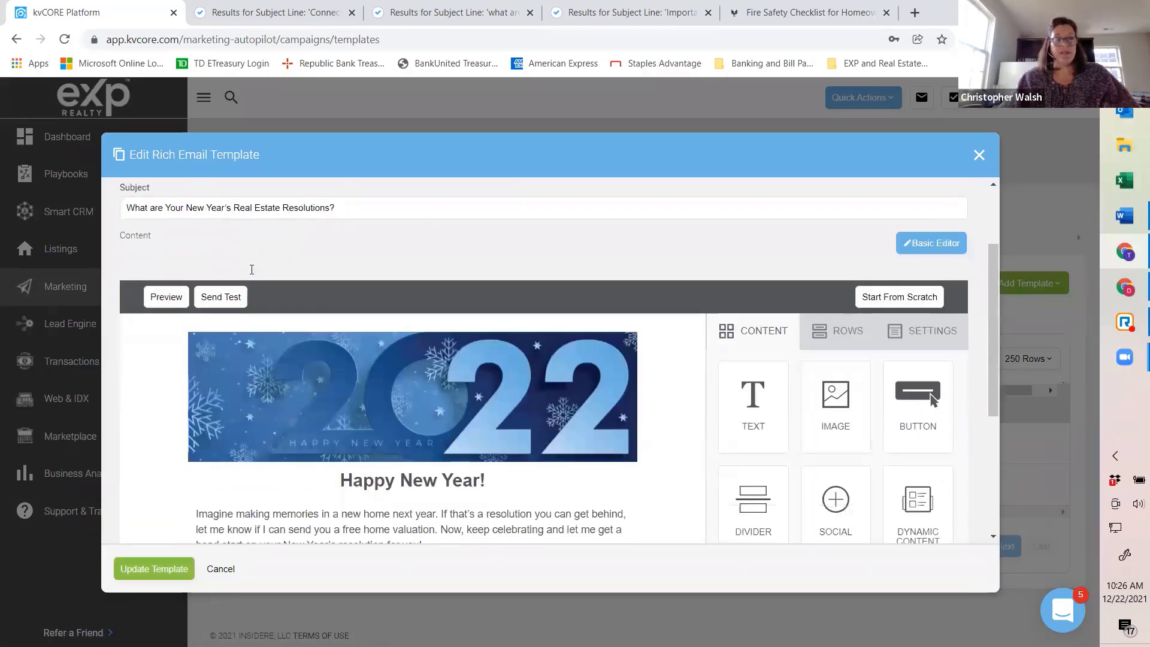
click(427, 370)
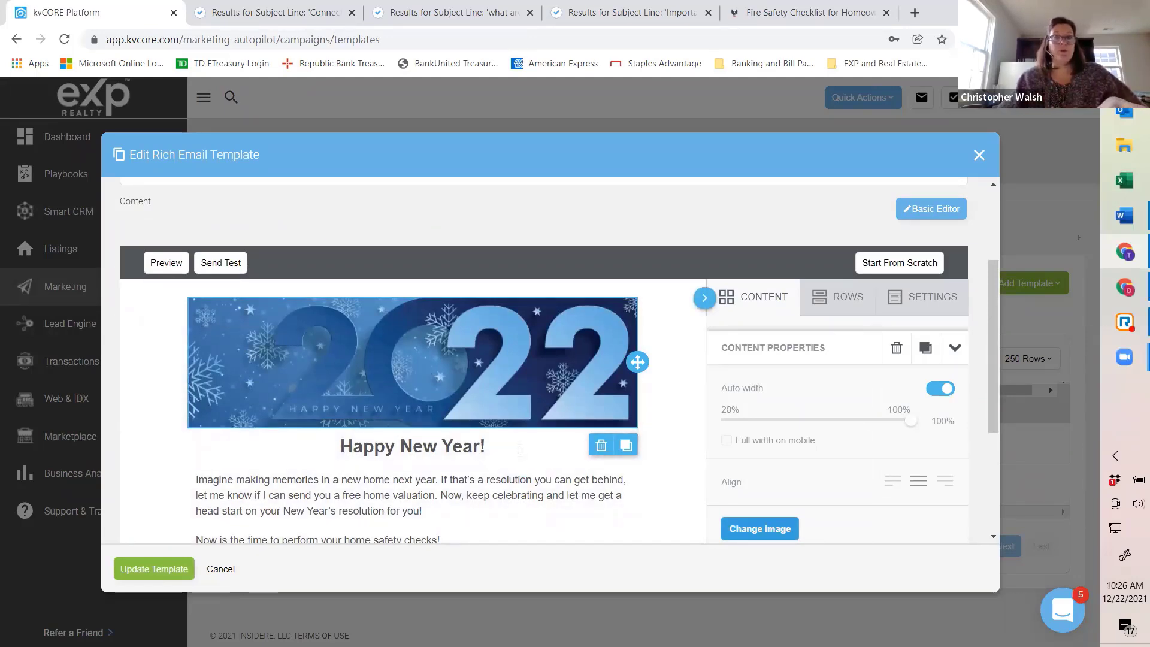
click(173, 577)
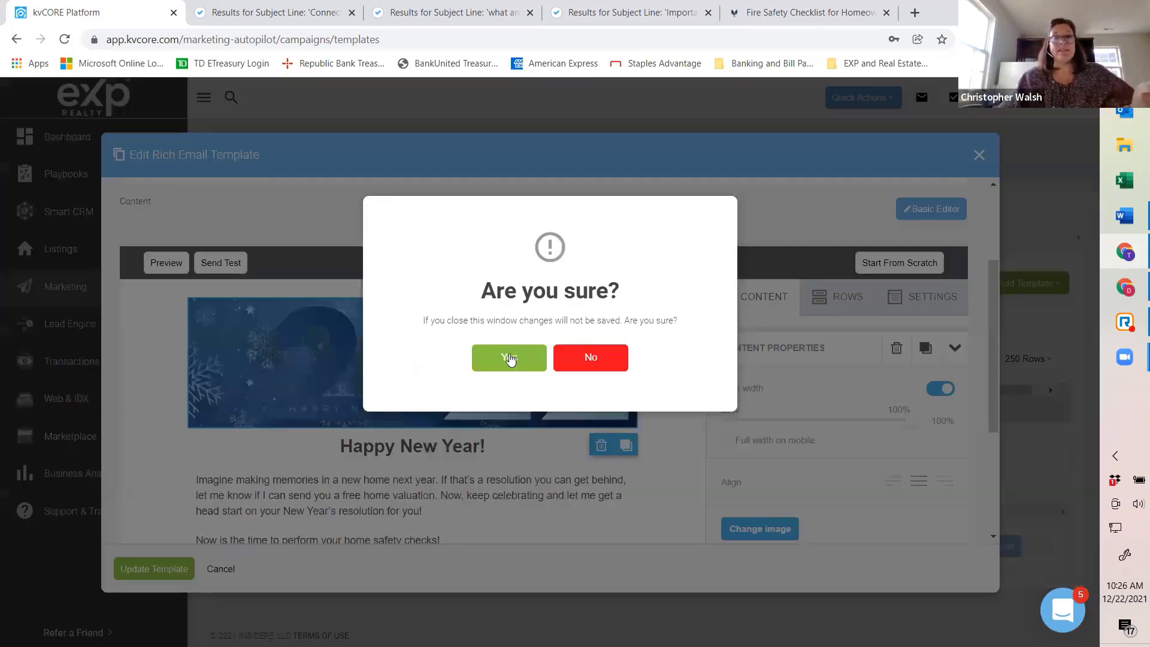
click(510, 354)
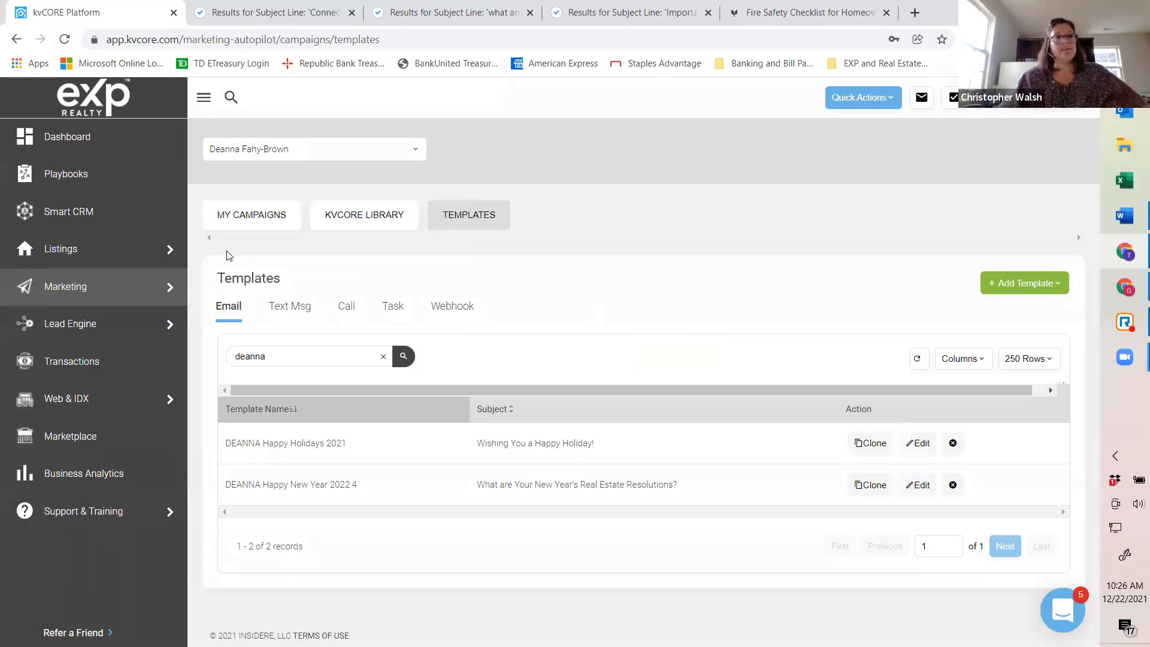
Open the Scheduled Mass Emails tool from the marketing tools page.
mouse_move(144, 282)
click(207, 288)
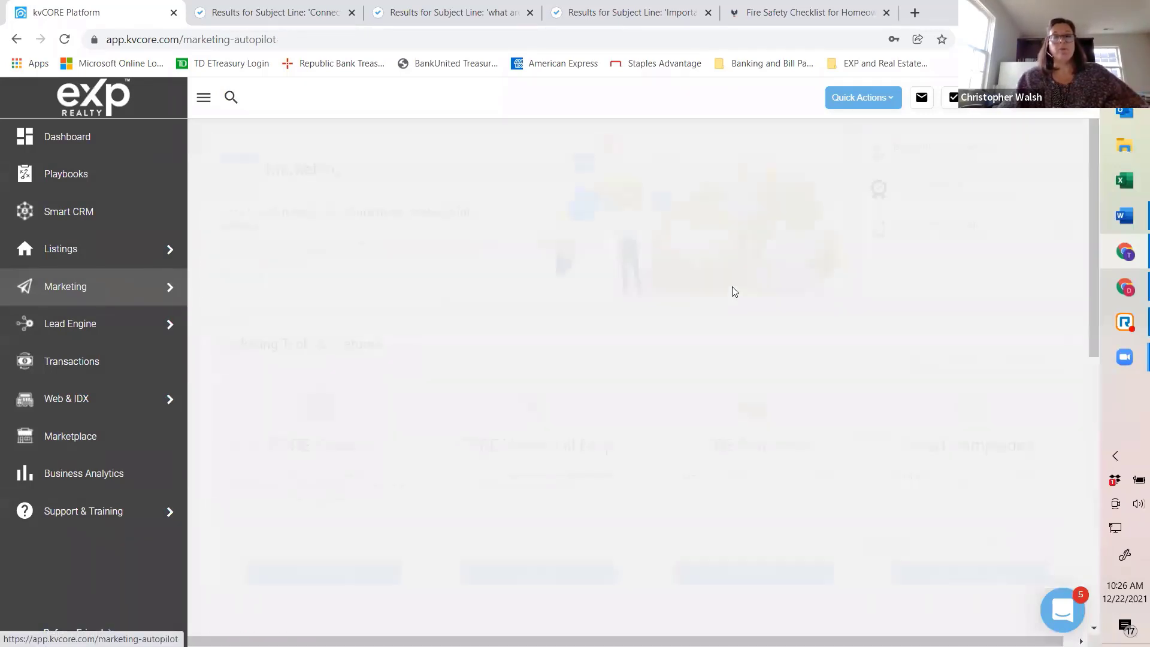
scroll(550, 311, down, 6)
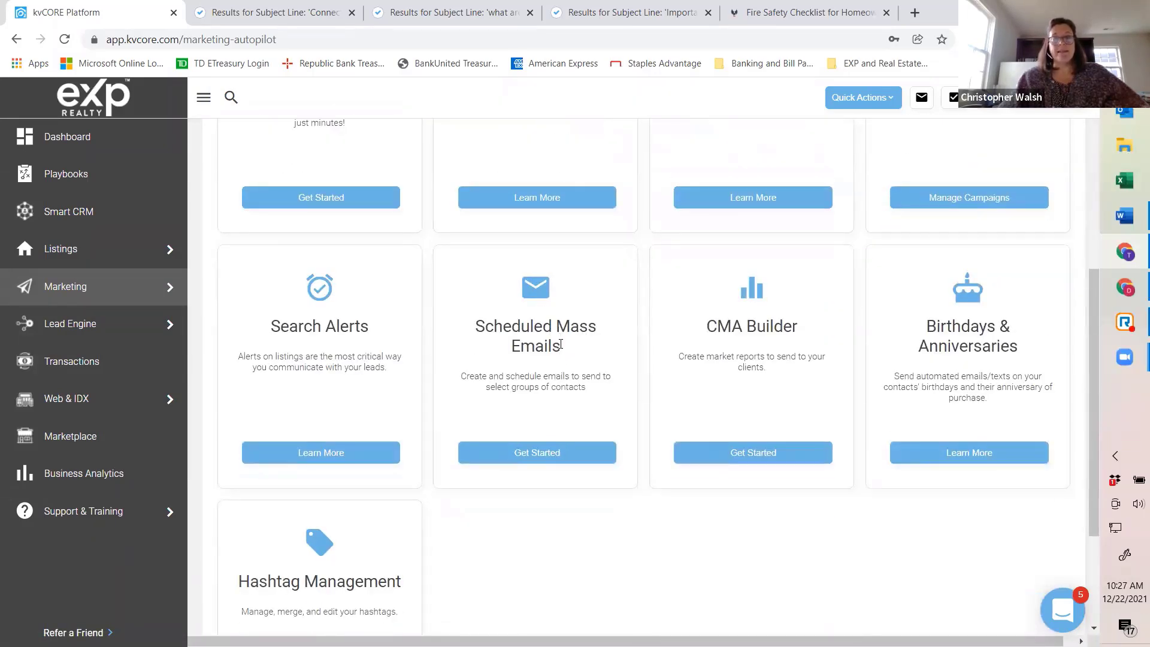
click(532, 454)
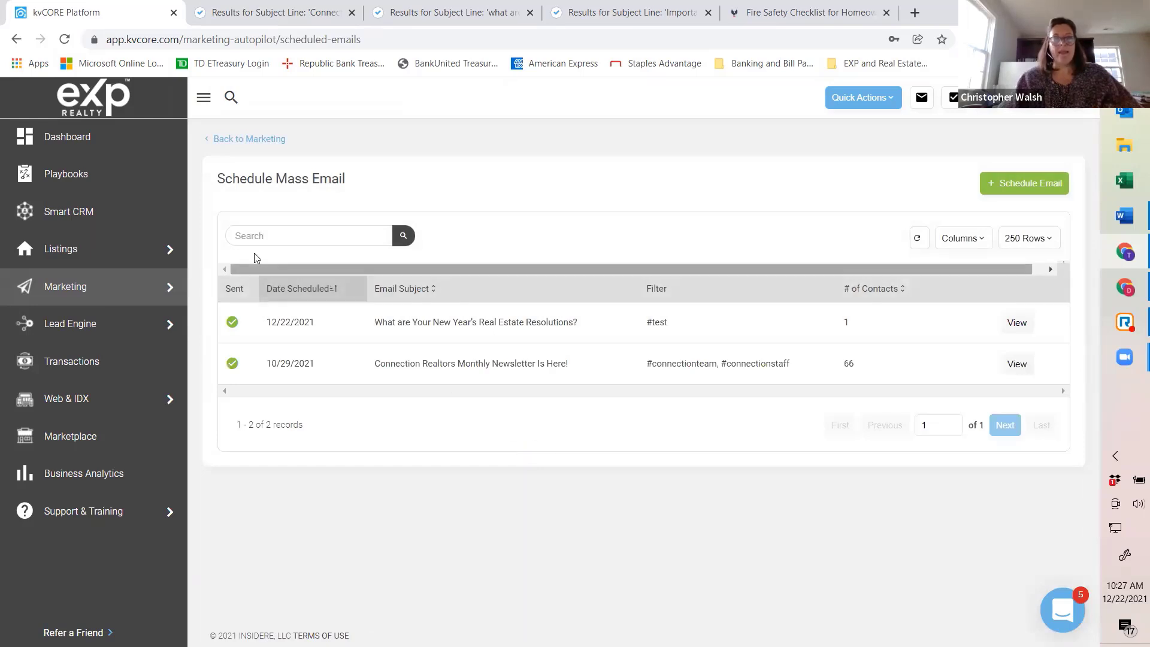
click(261, 237)
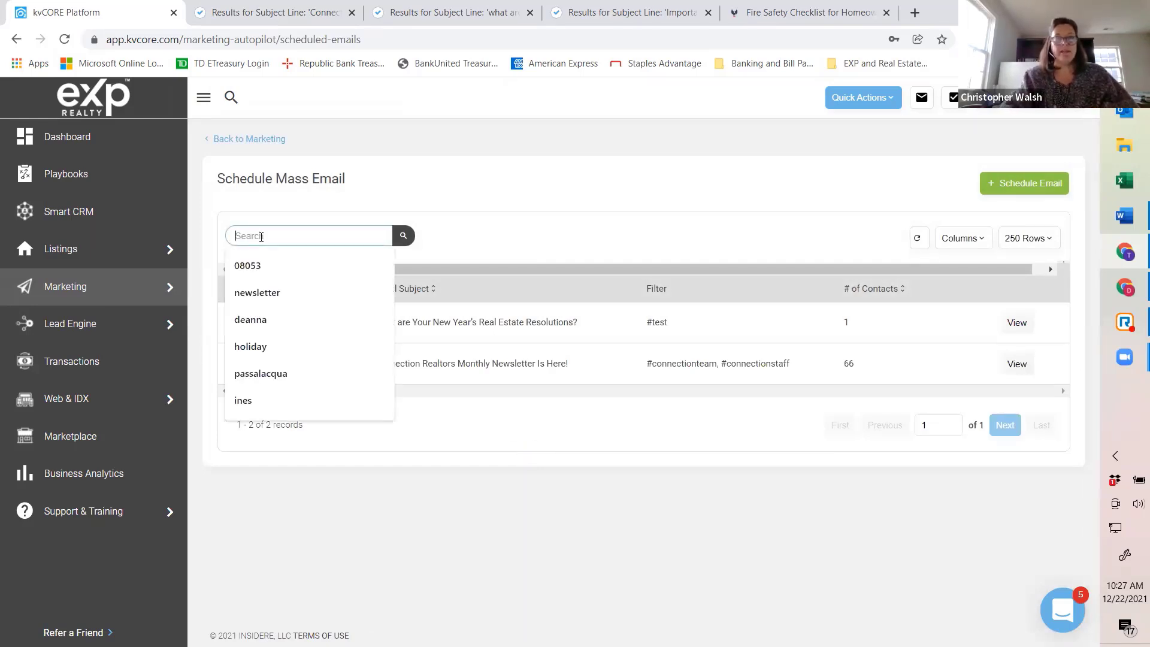
Start a new scheduled mass email, load the Happy New Year 2022 4 template into it and review the message.
click(1040, 182)
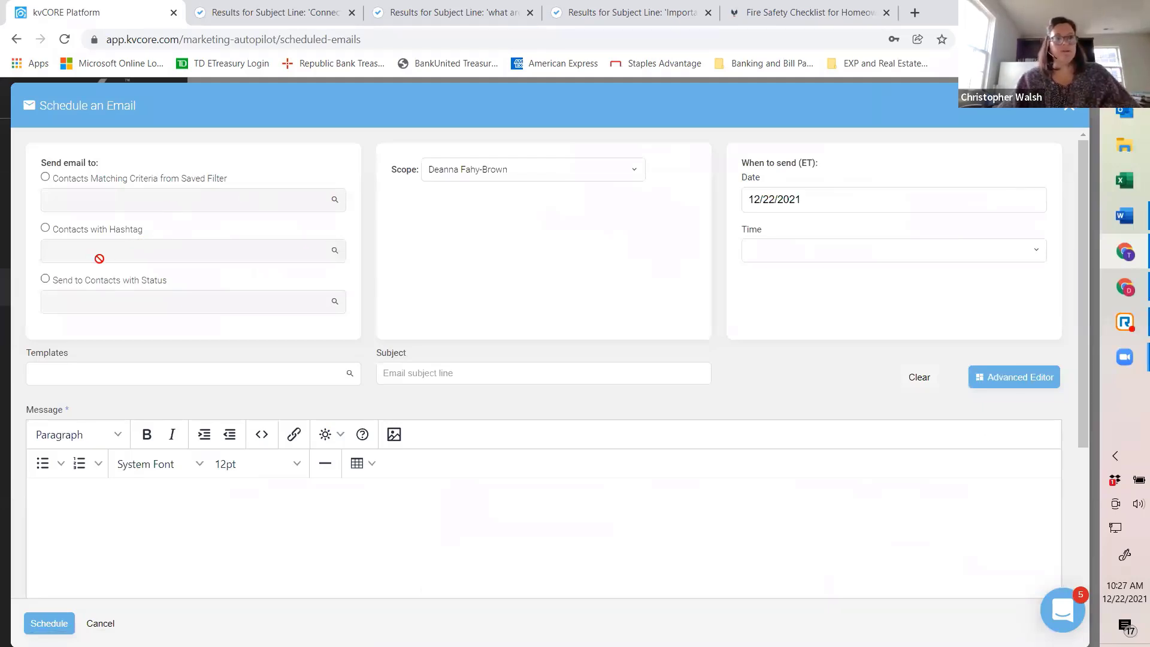
click(54, 376)
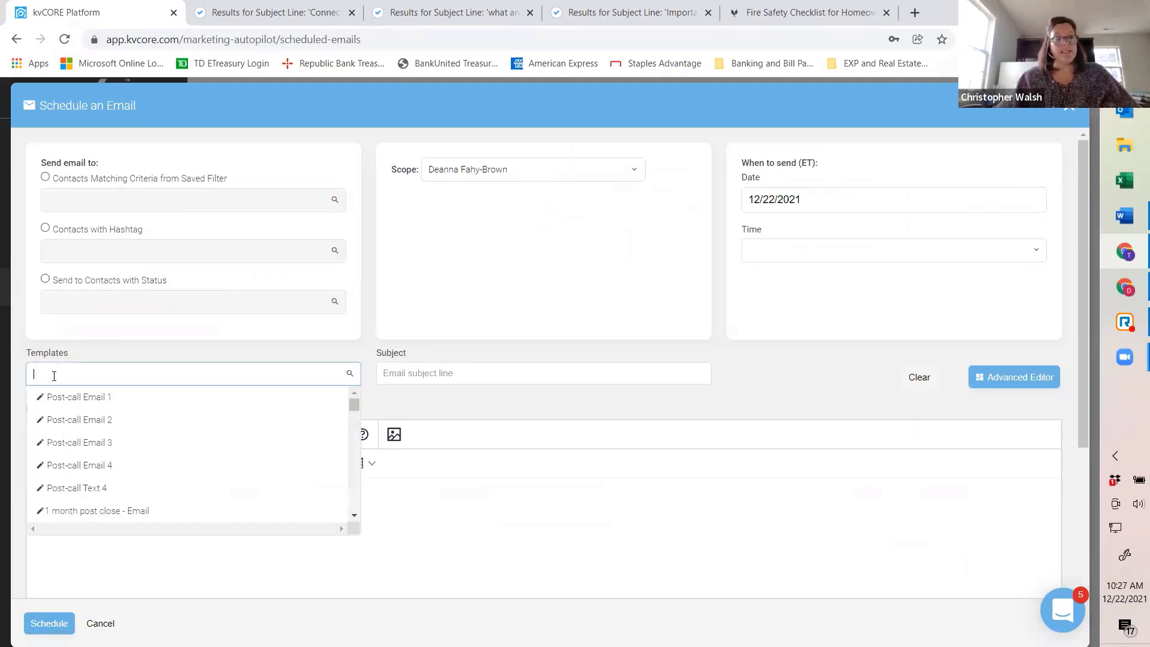
text(deanna)
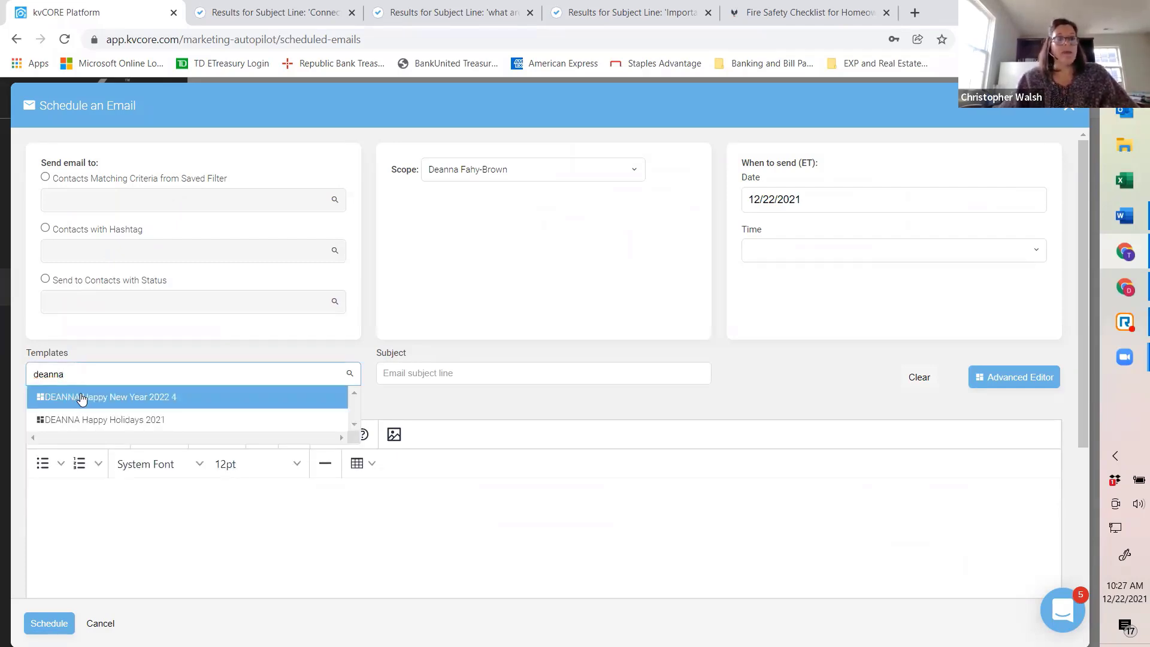
click(76, 397)
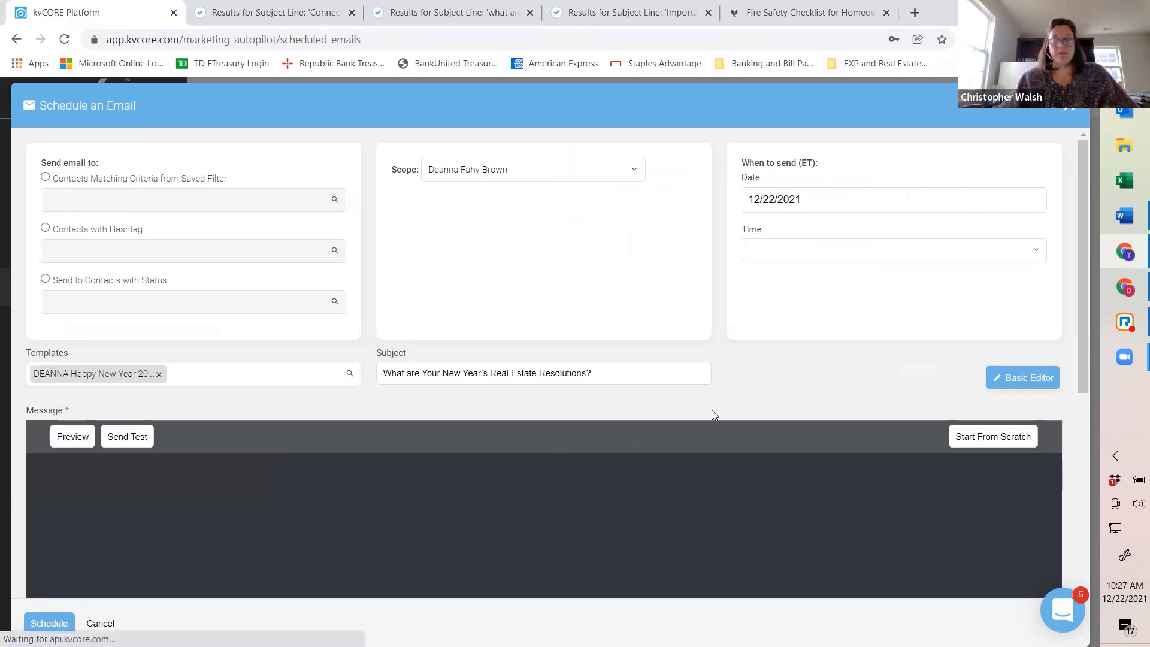
scroll(709, 409, down, 4)
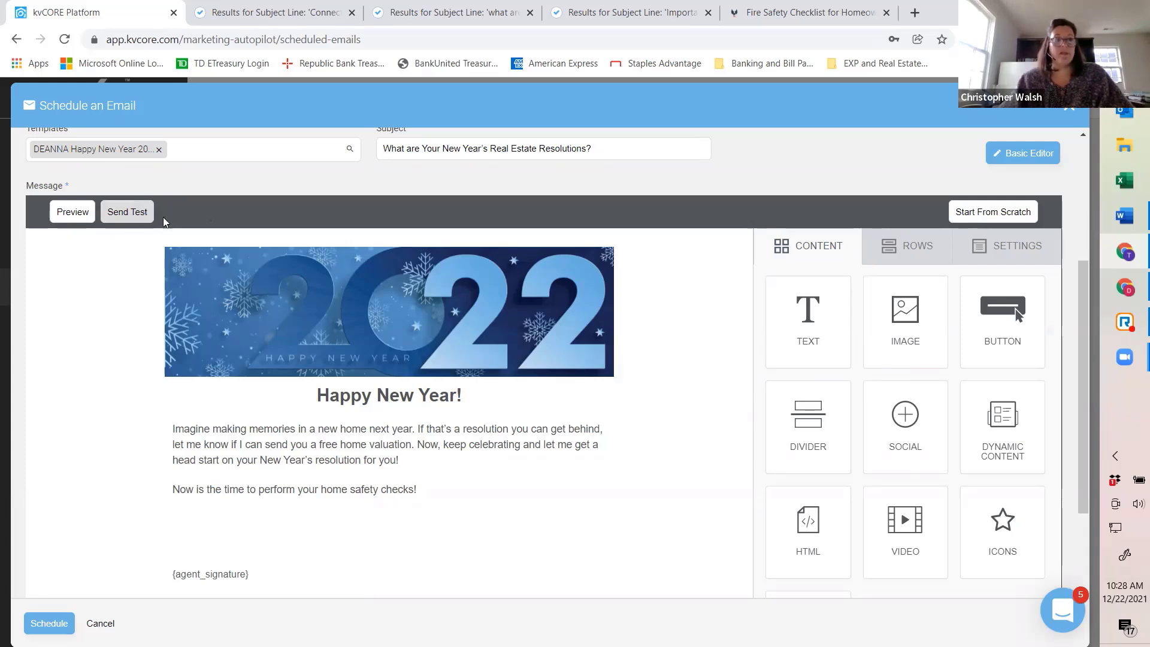
scroll(561, 188, up, 1)
scroll(560, 188, up, 3)
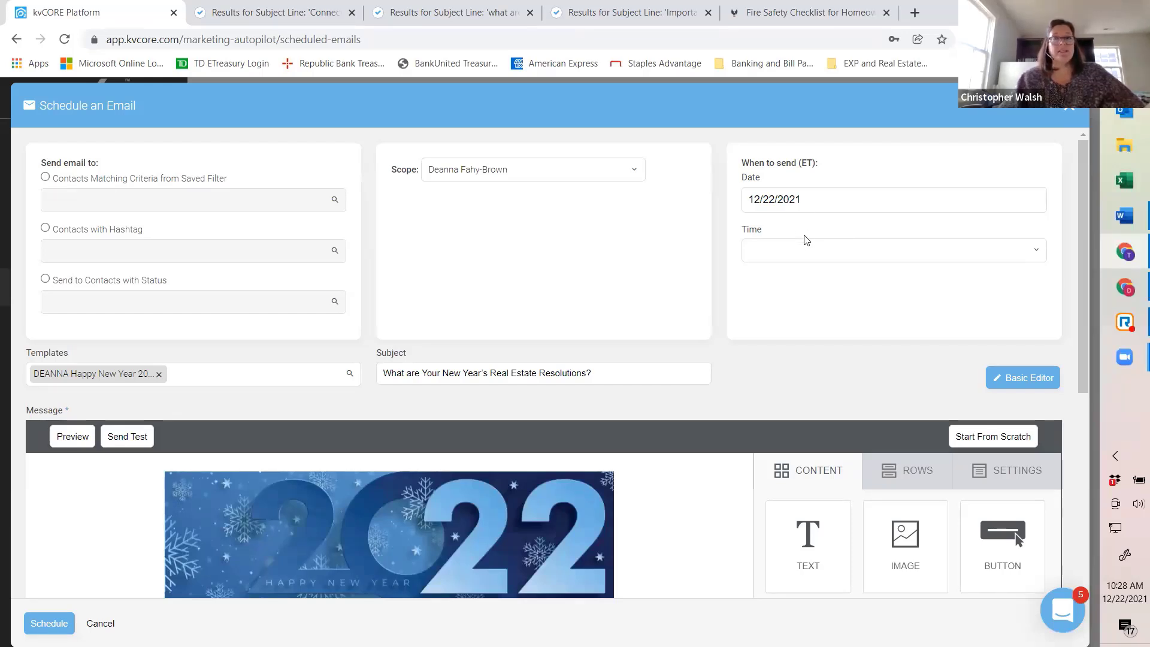
Look at the send date and time options of the mass email and discard it without scheduling.
click(813, 200)
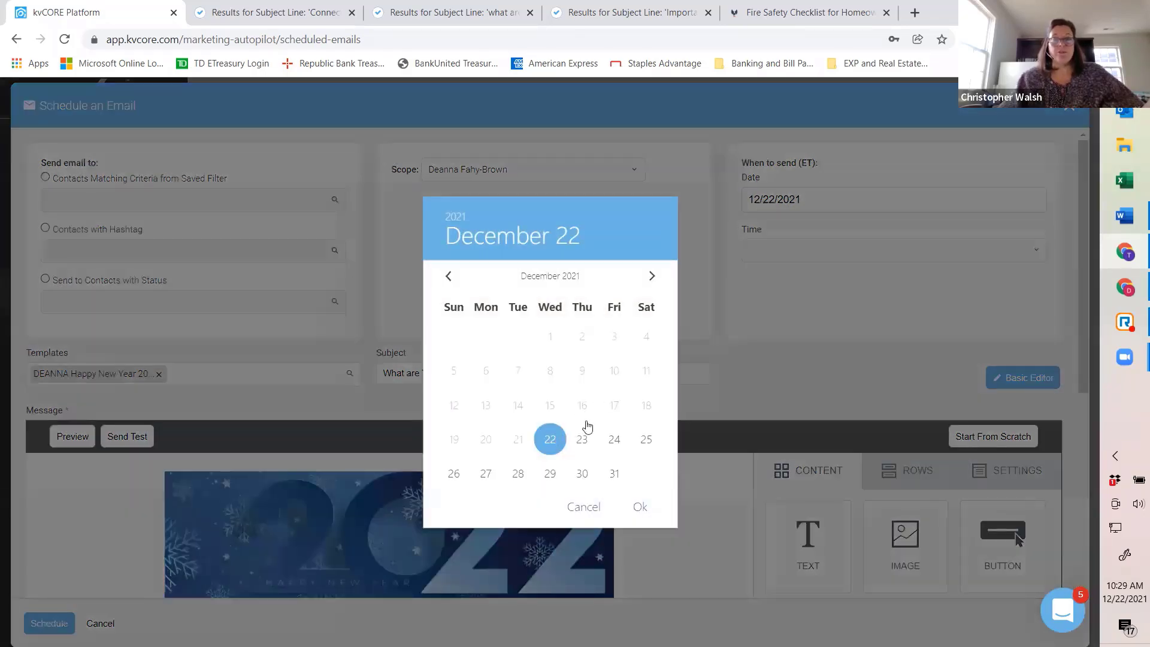
click(885, 249)
click(1015, 256)
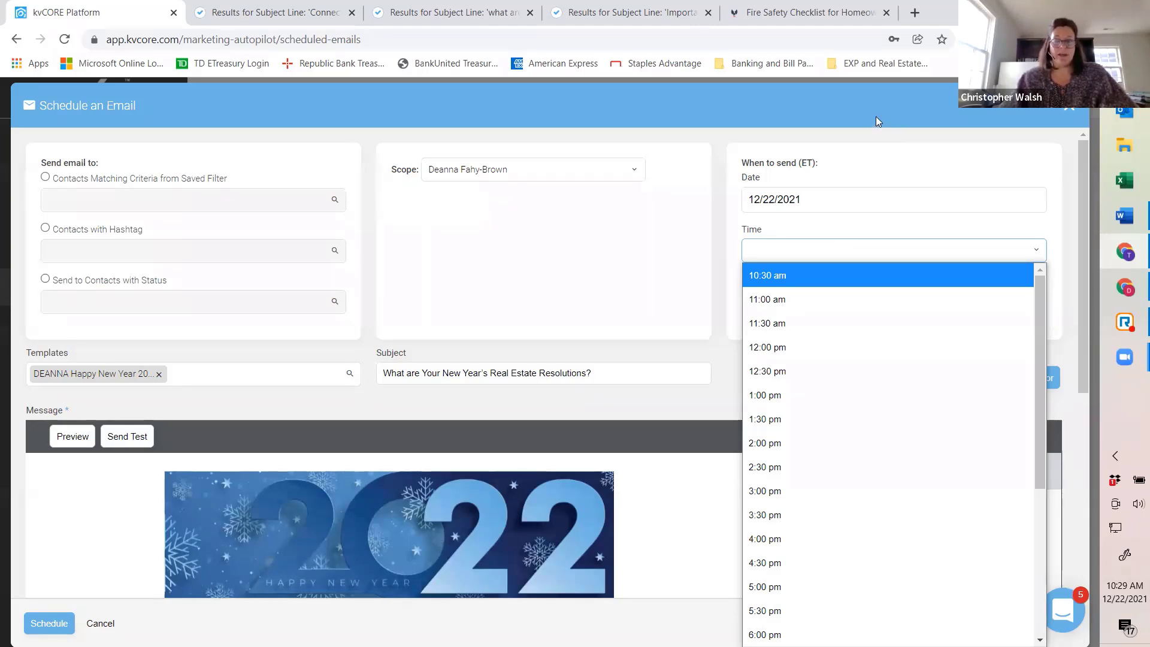
click(97, 622)
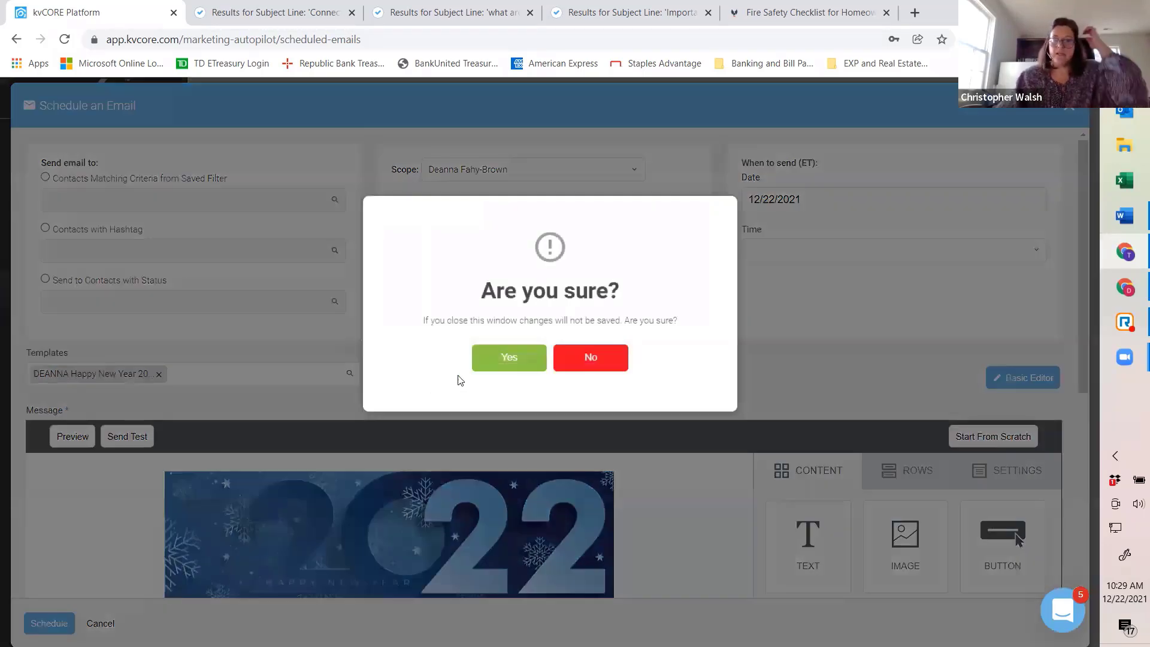
click(510, 355)
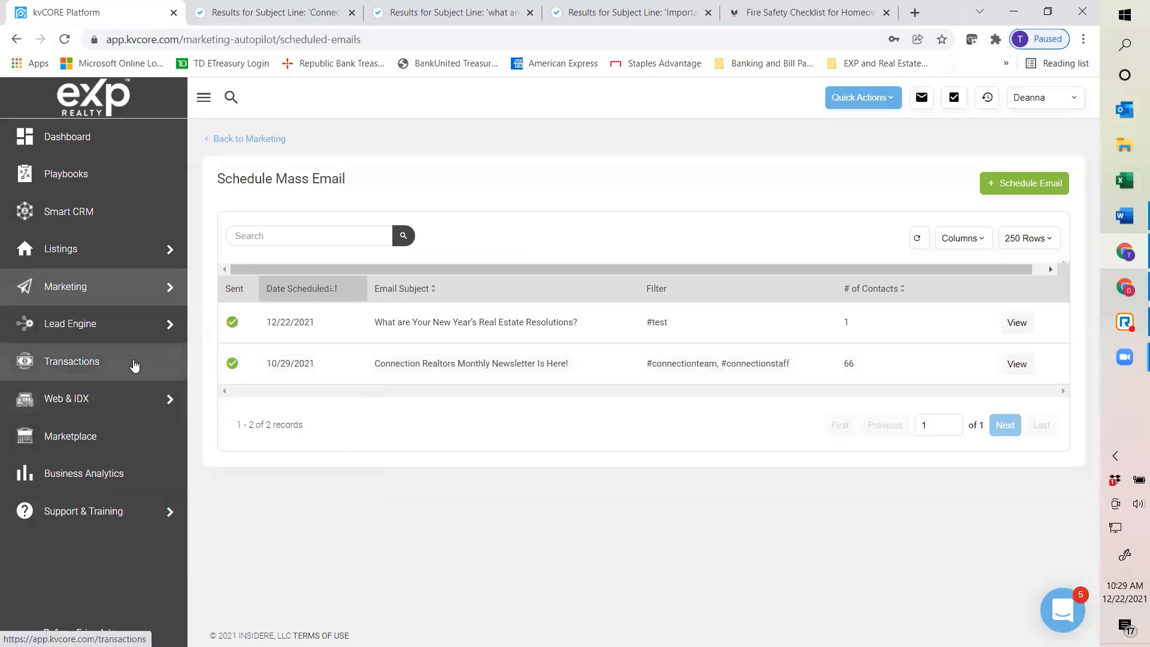
Return to the email templates under Smart Campaigns and search them for the agent's first name.
mouse_move(128, 335)
mouse_move(104, 310)
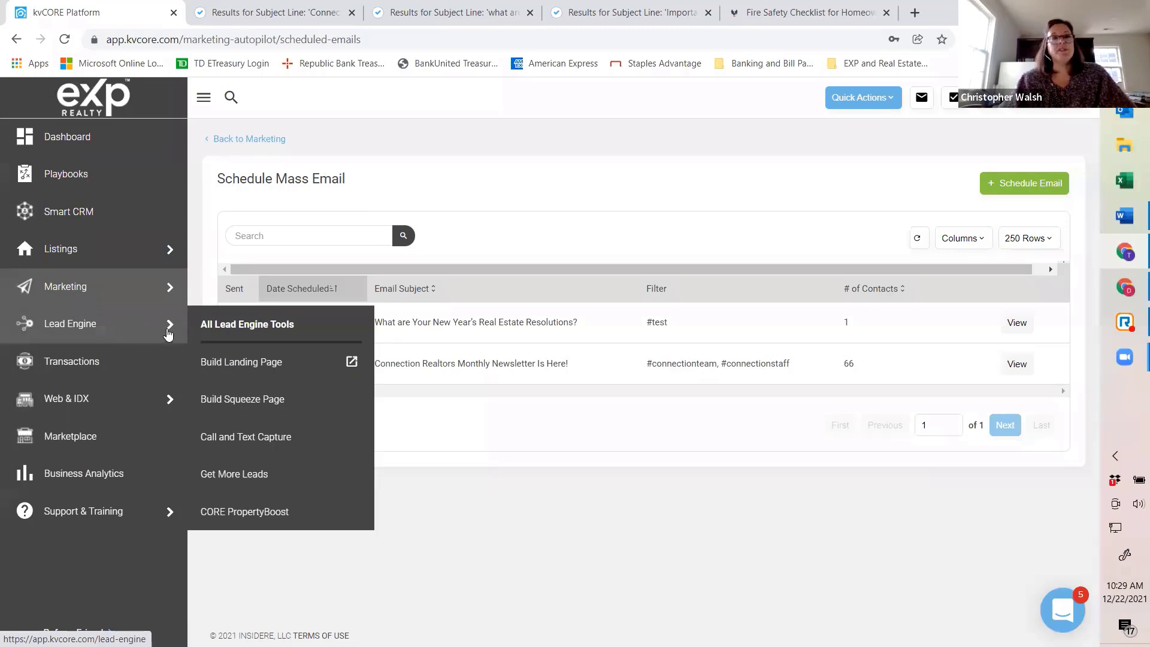
click(289, 288)
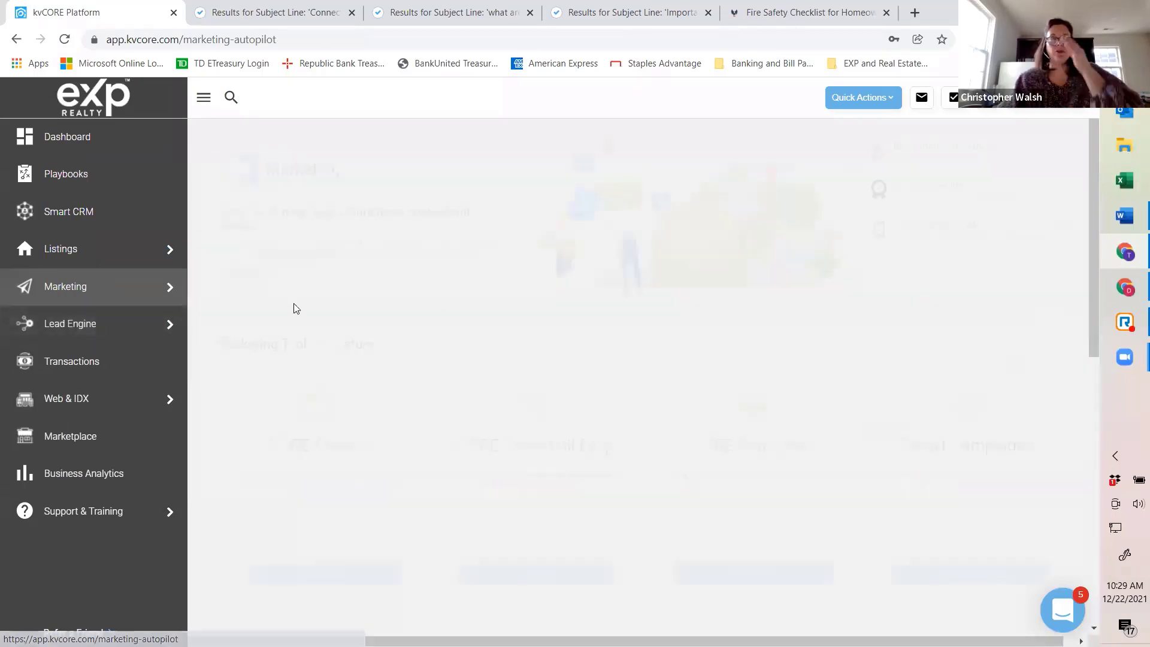
scroll(796, 381, down, 3)
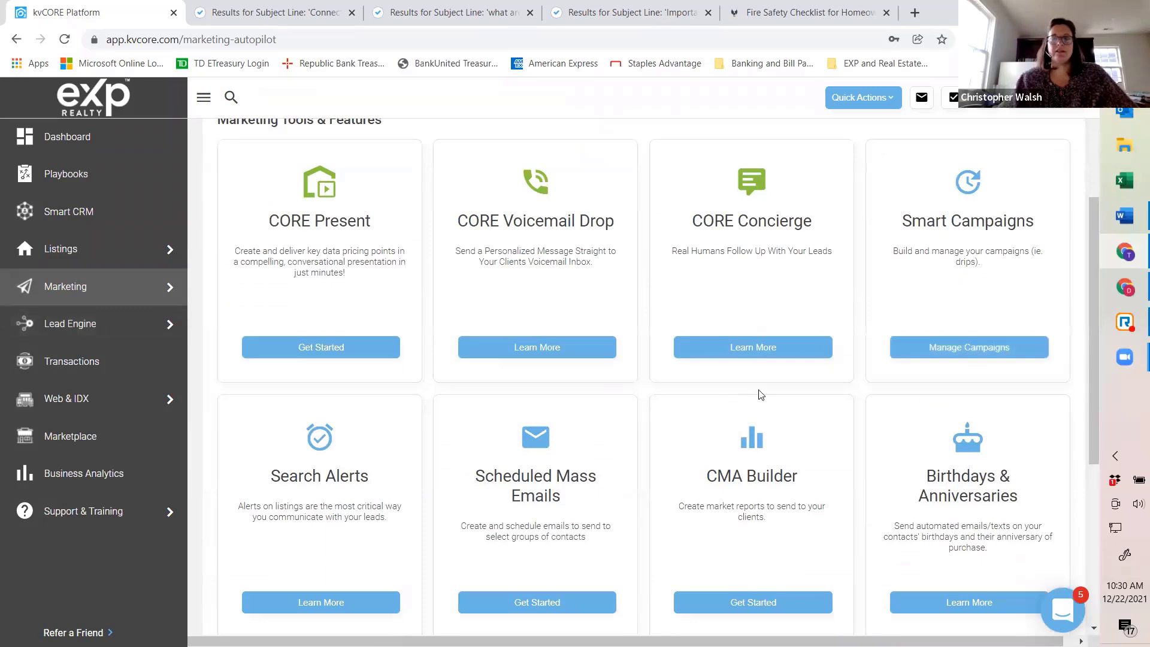
click(971, 353)
click(470, 216)
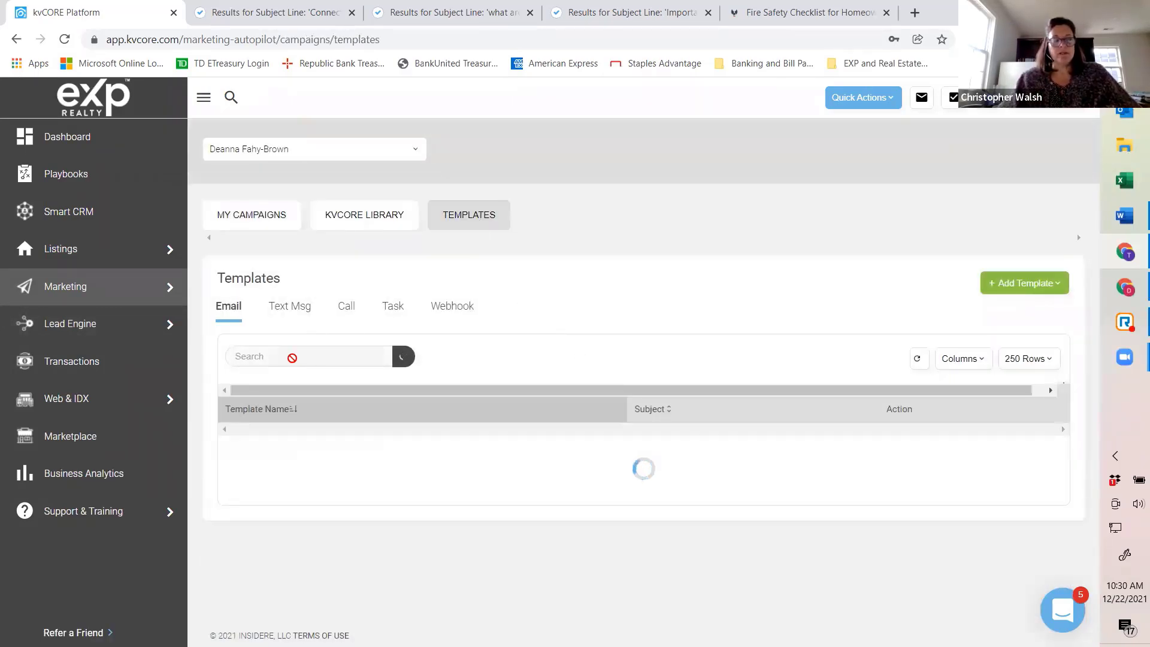
click(292, 358)
text(deanna)
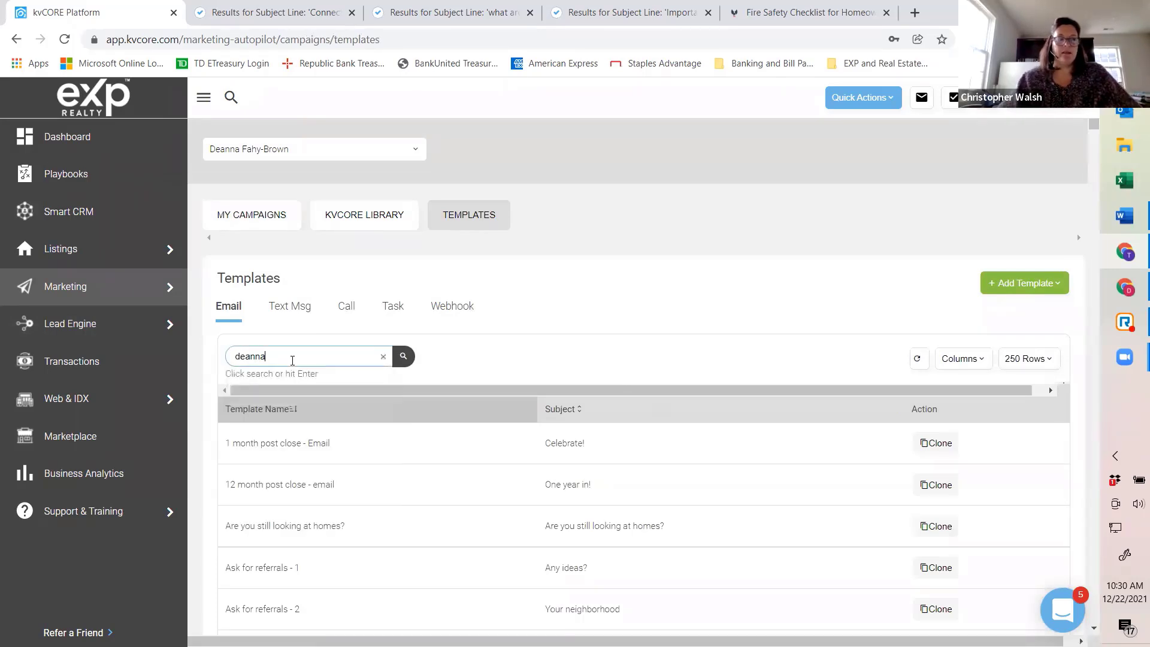
click(407, 363)
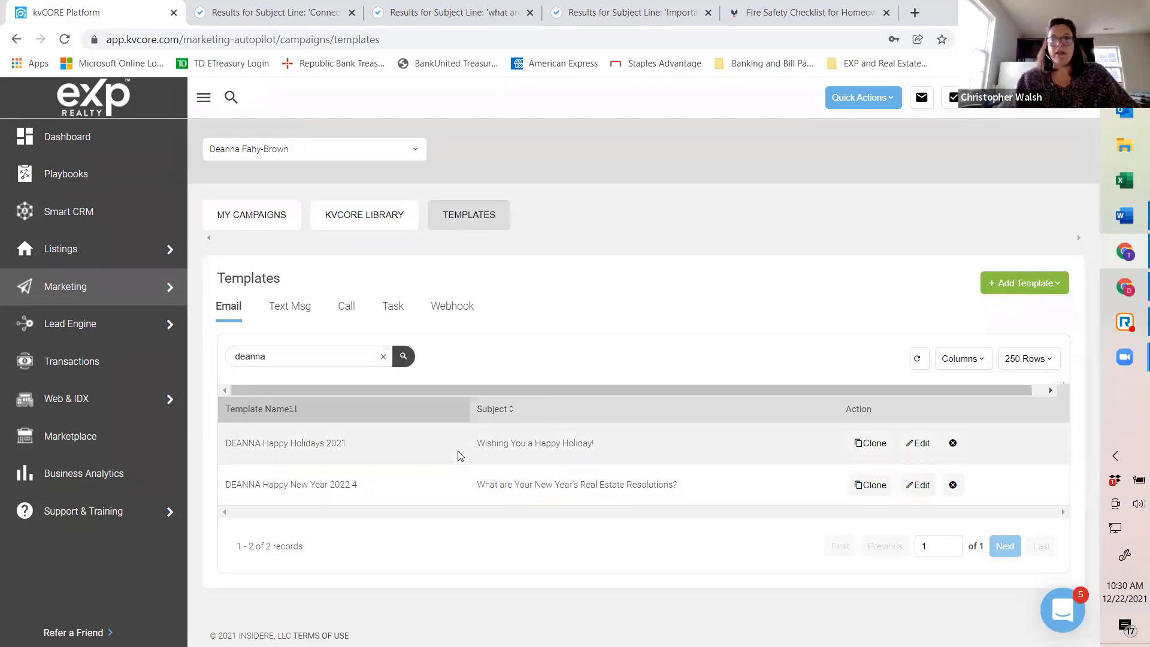
Reopen the Happy New Year 2022 4 template, check its name, subject and content, and close the editor.
click(922, 487)
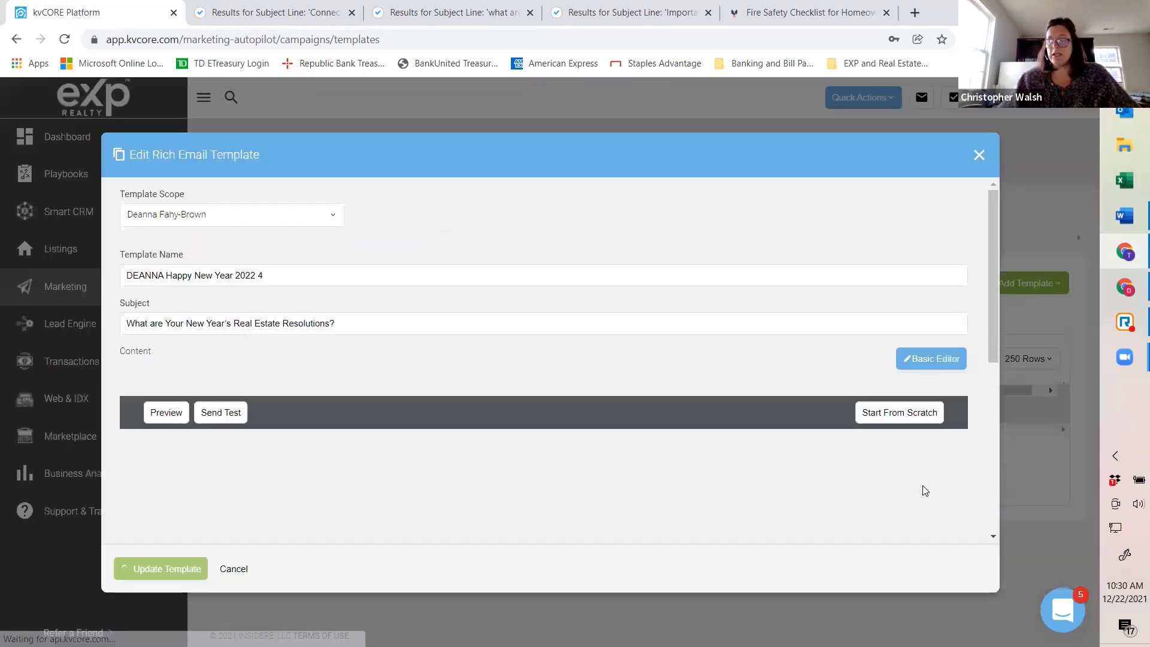
scroll(568, 339, down, 2)
scroll(568, 340, down, 2)
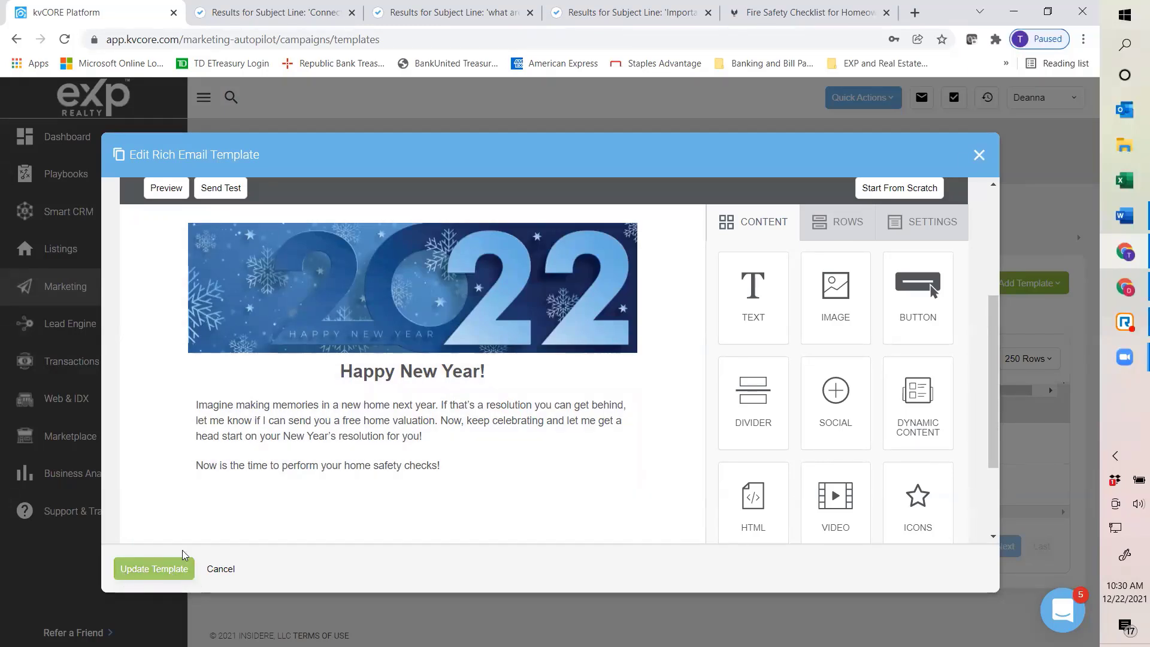
click(172, 574)
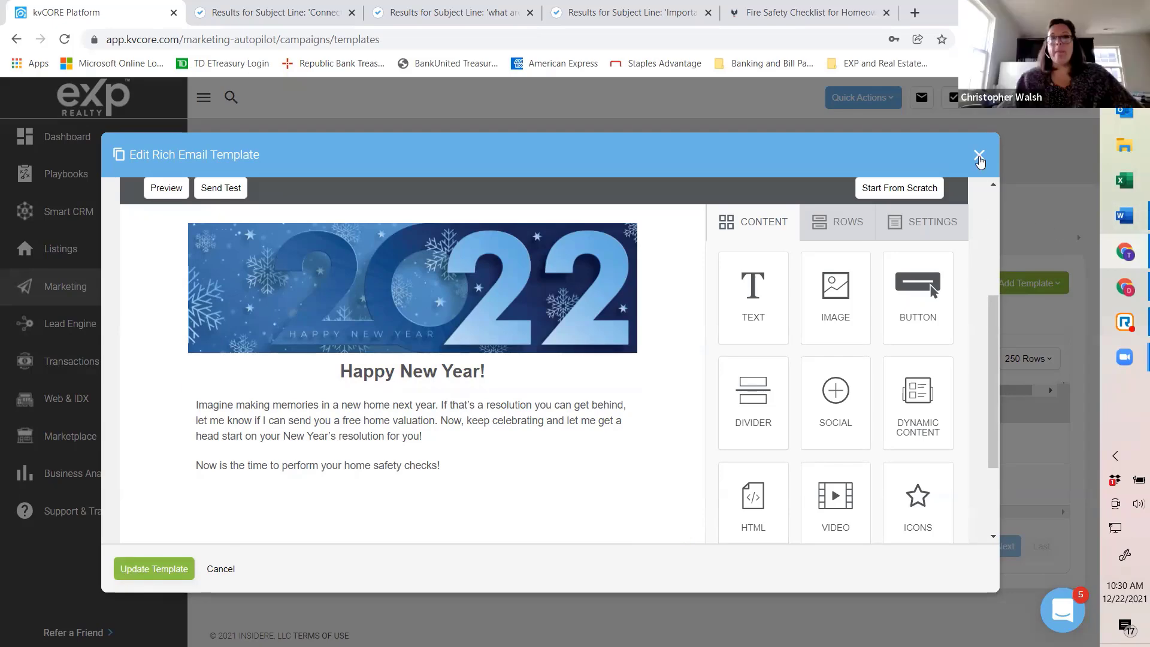
scroll(696, 295, up, 4)
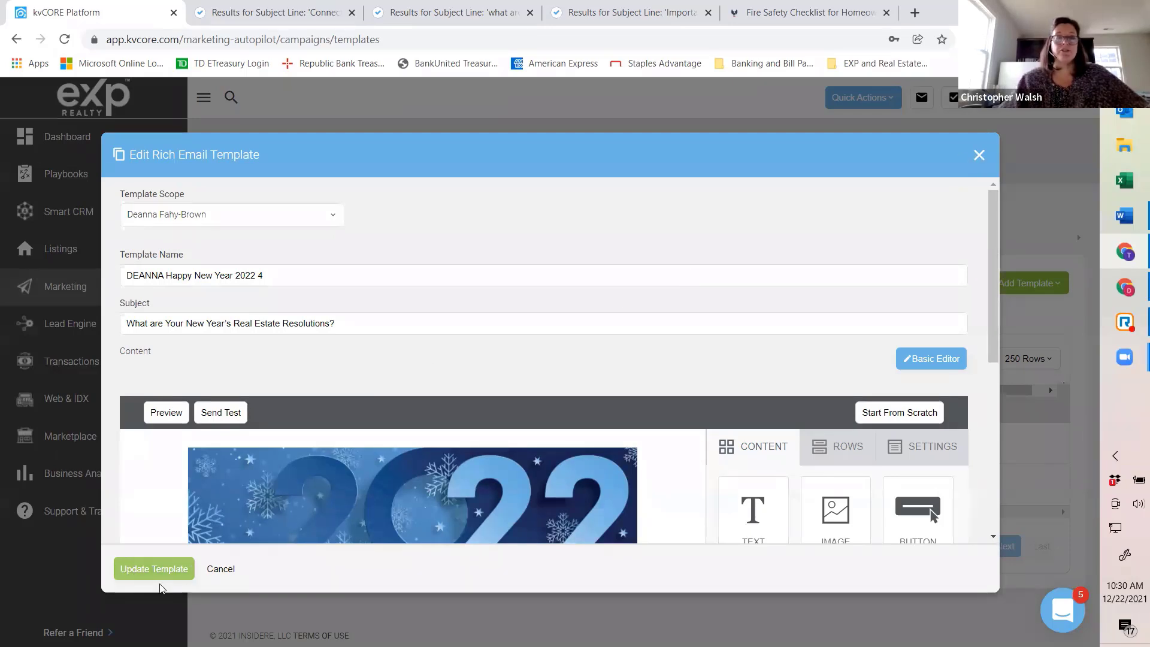
click(979, 159)
click(519, 359)
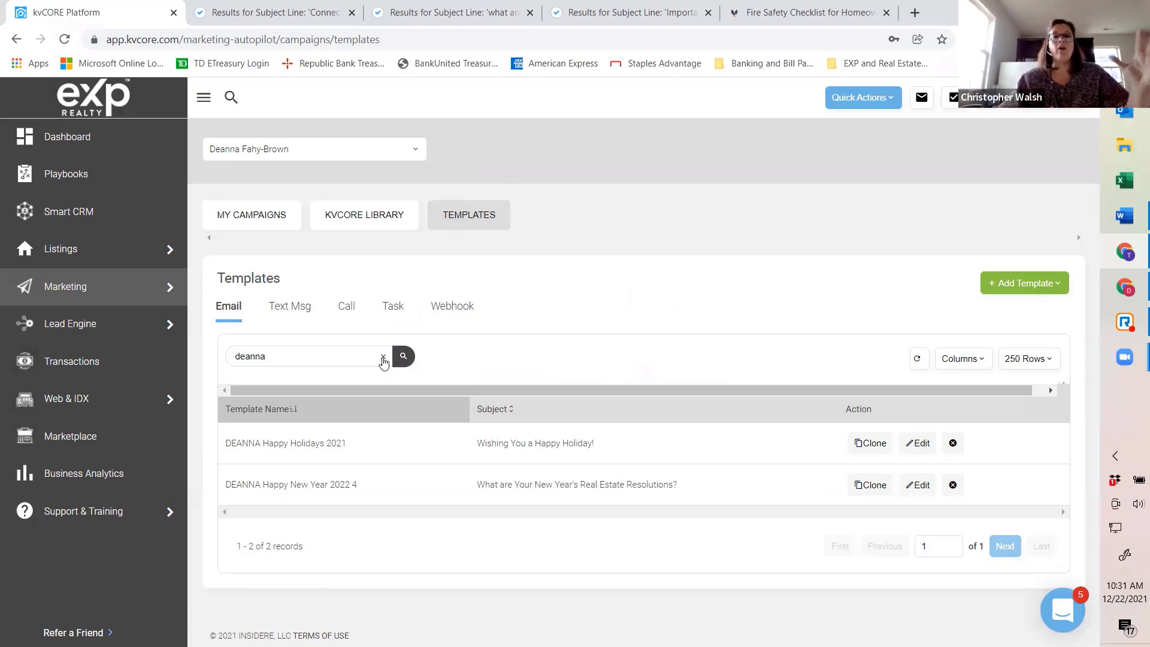
Clear the template search and search the email templates for "newsletter".
click(383, 359)
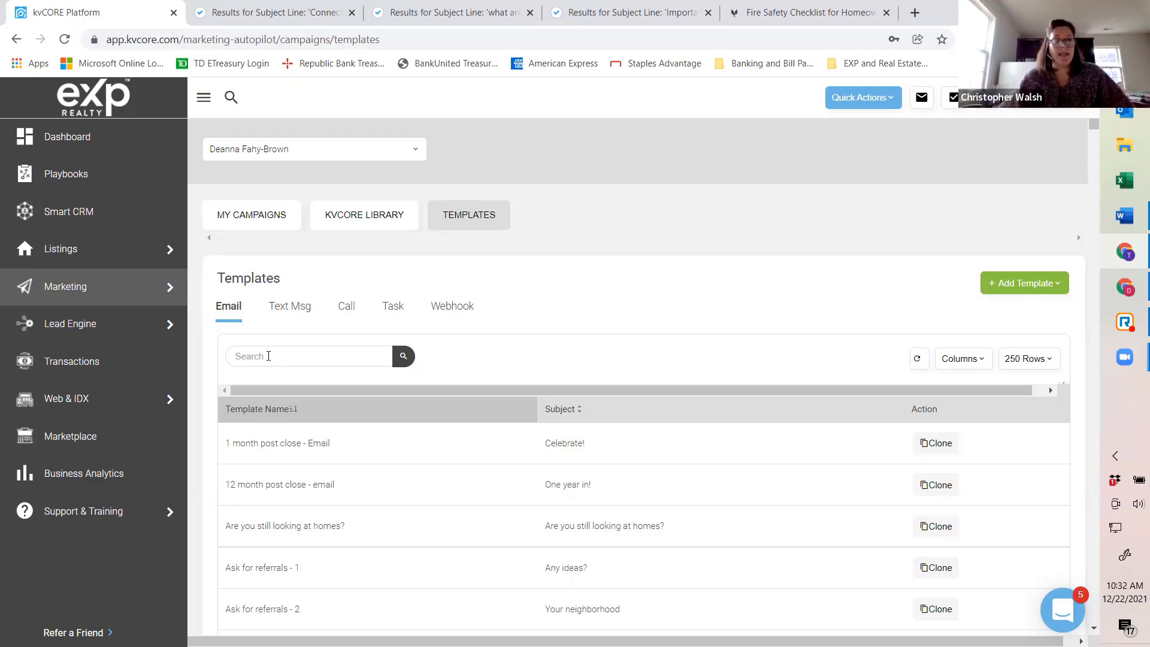
click(268, 356)
text(new)
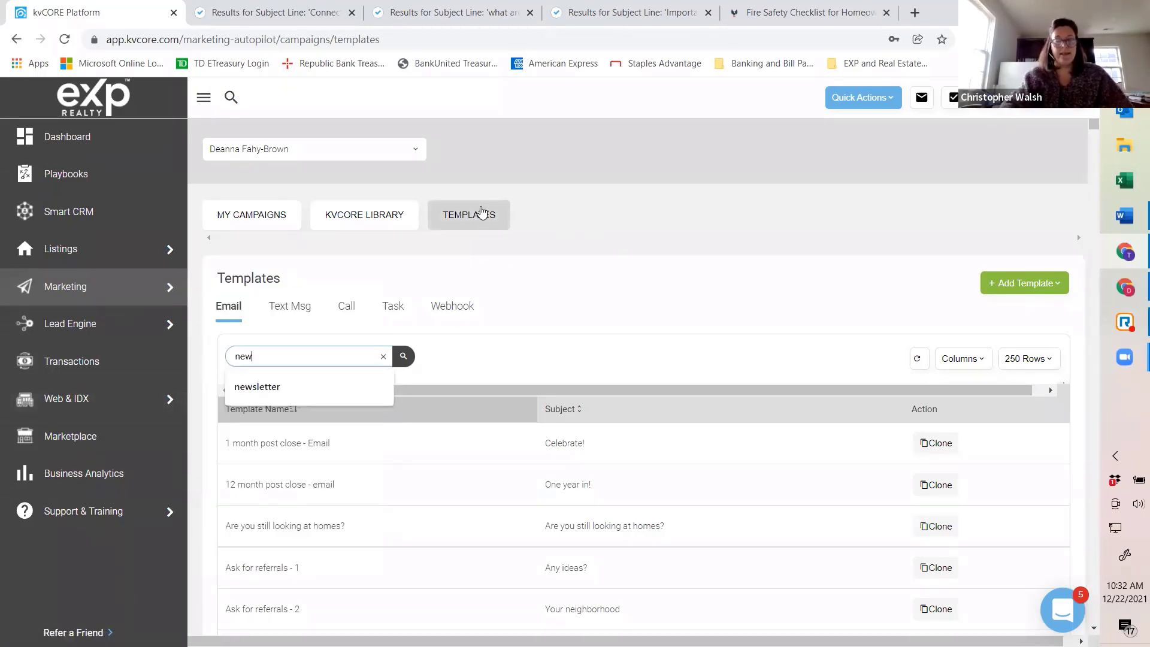
text(sletter)
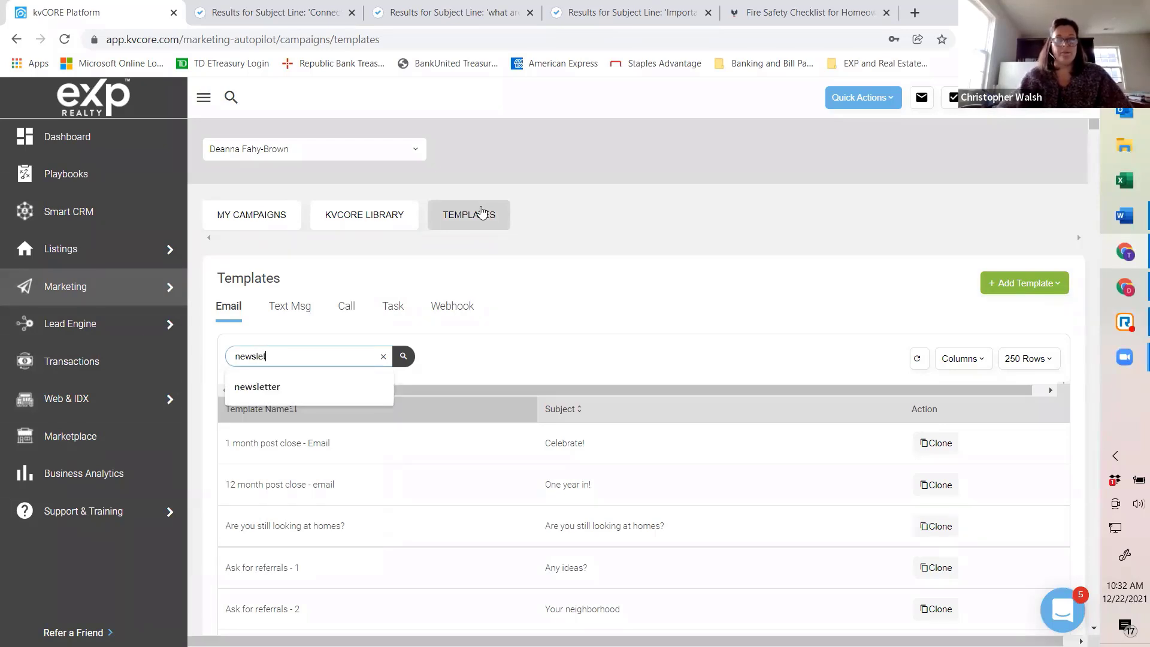
click(403, 358)
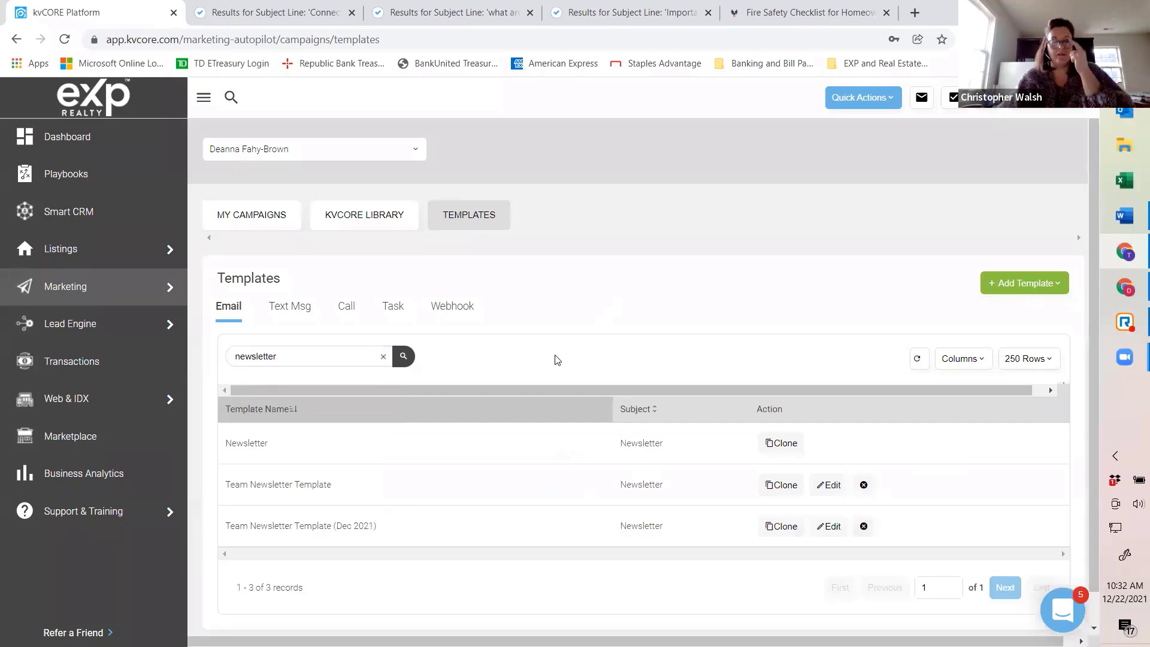
scroll(539, 375, down, 1)
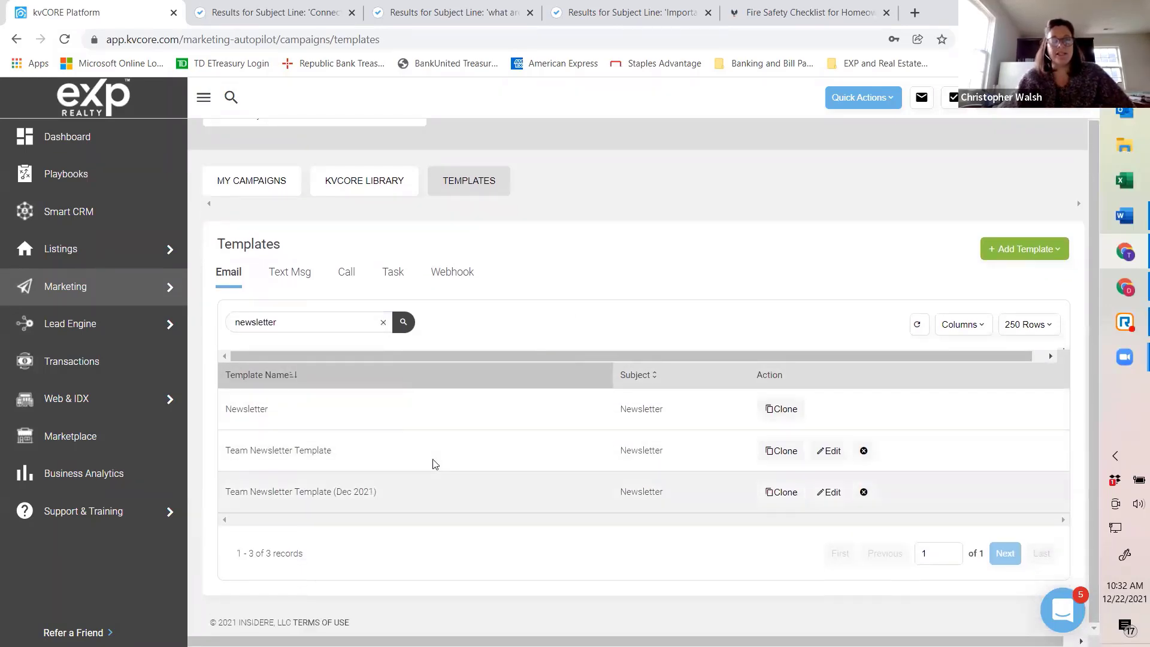
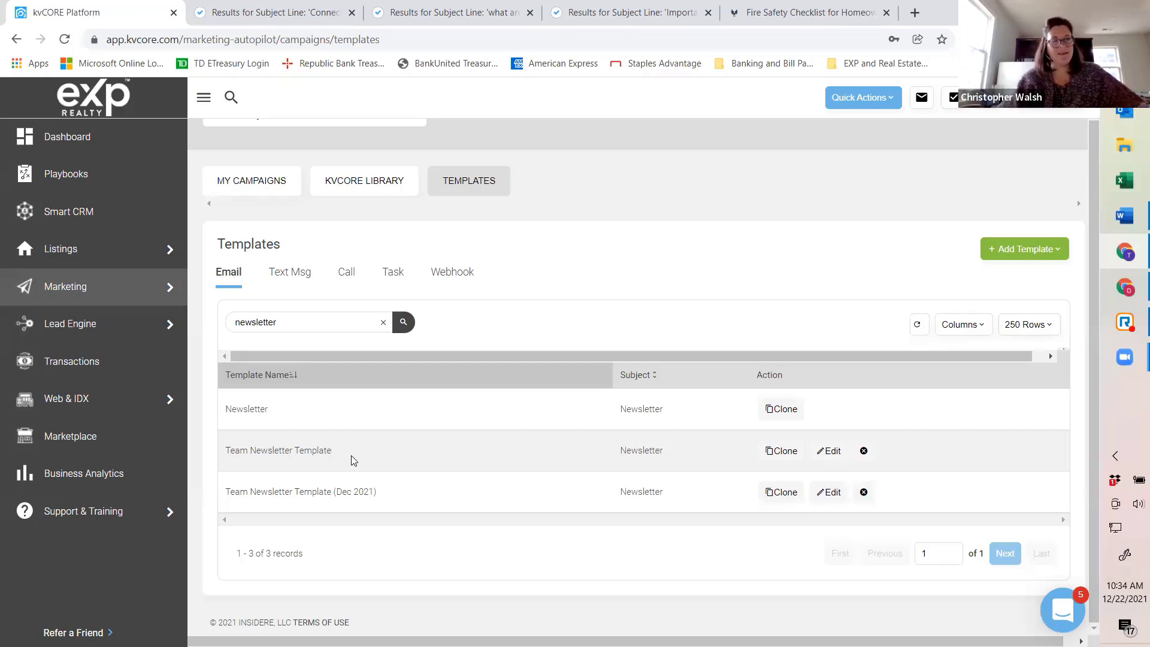
Open the scheduled mass emails from the marketing overview and view the sent "Connection Realtors Monthly Newsletter Is Here!" email.
mouse_move(87, 290)
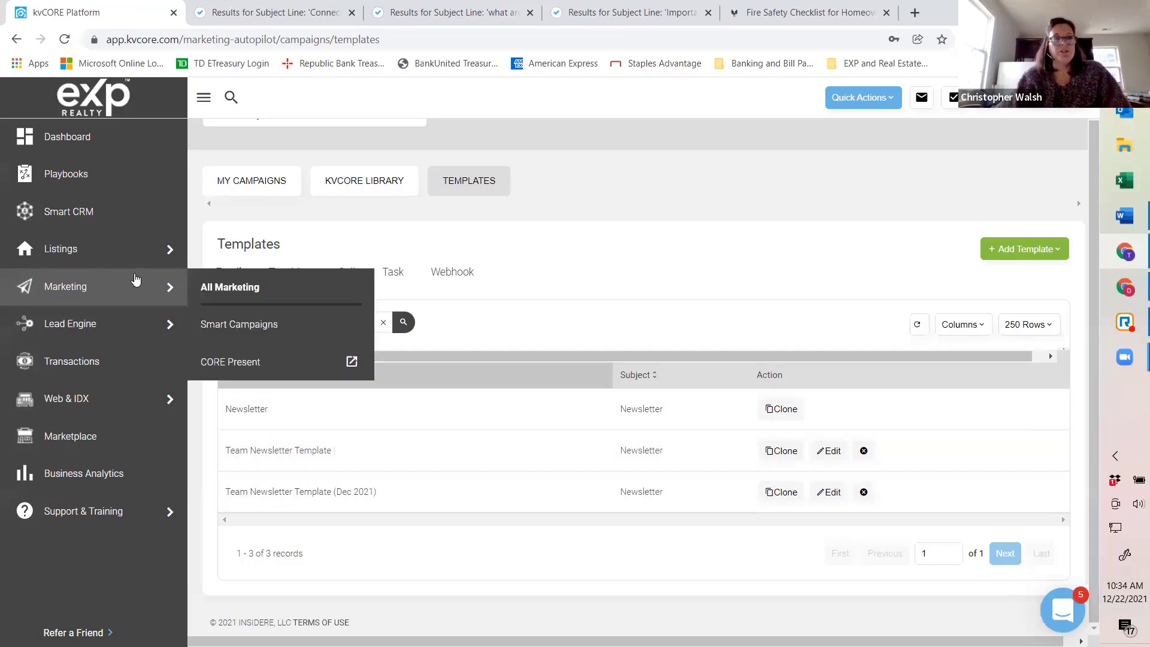
click(215, 287)
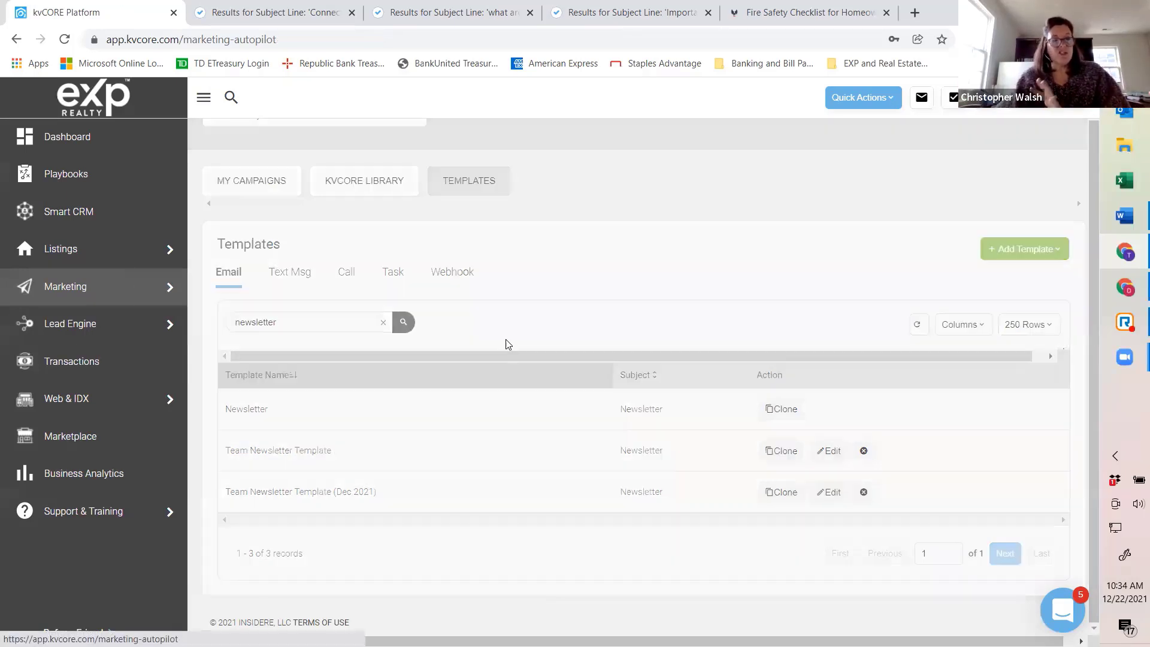
scroll(693, 348, down, 3)
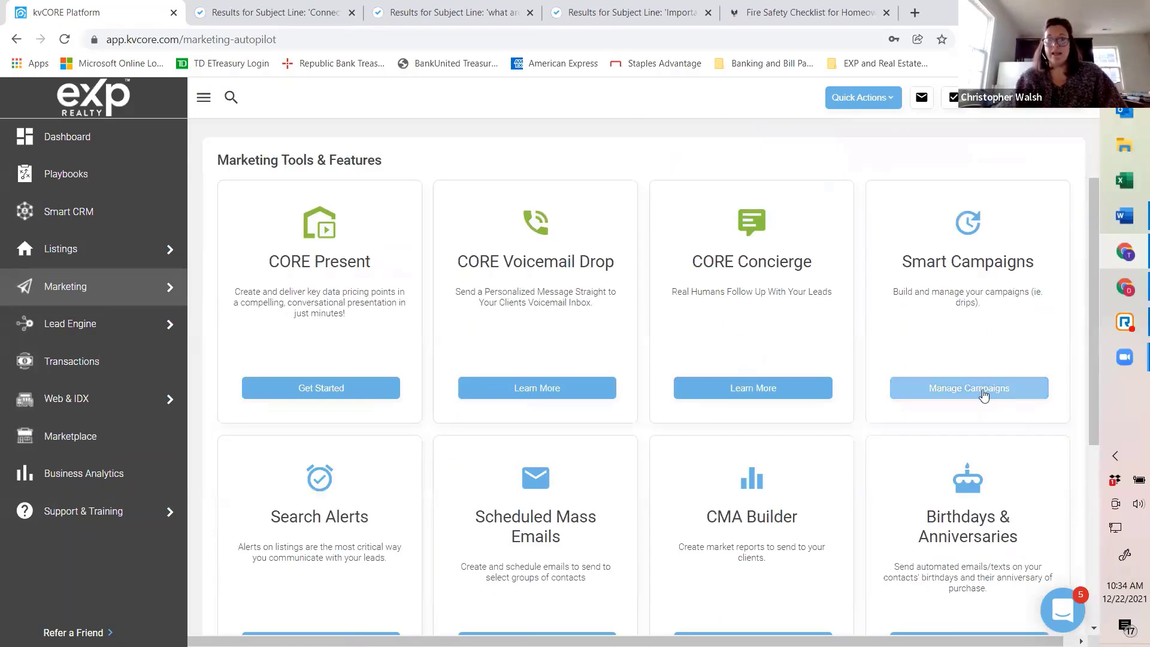
scroll(565, 431, down, 3)
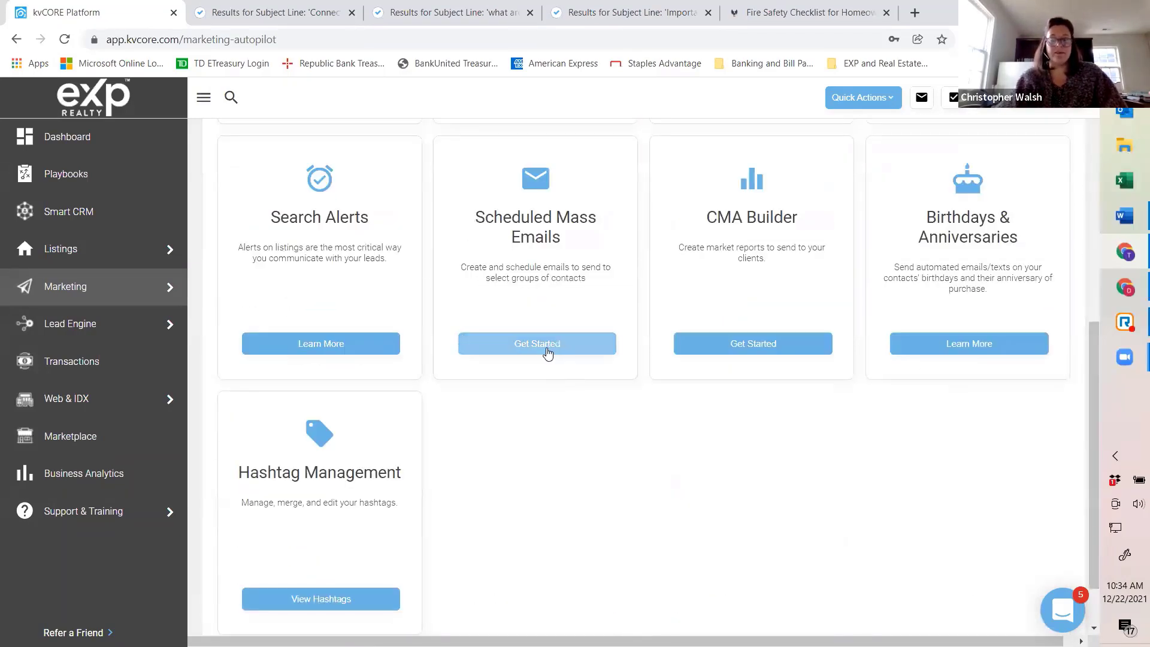
click(547, 352)
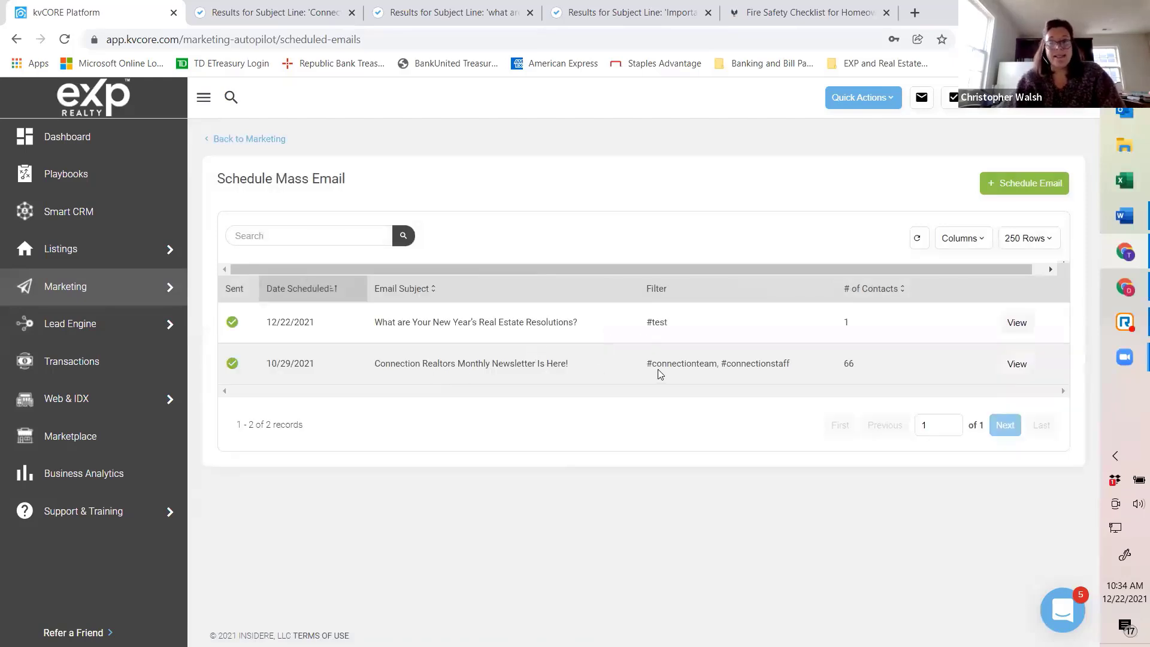
click(1017, 363)
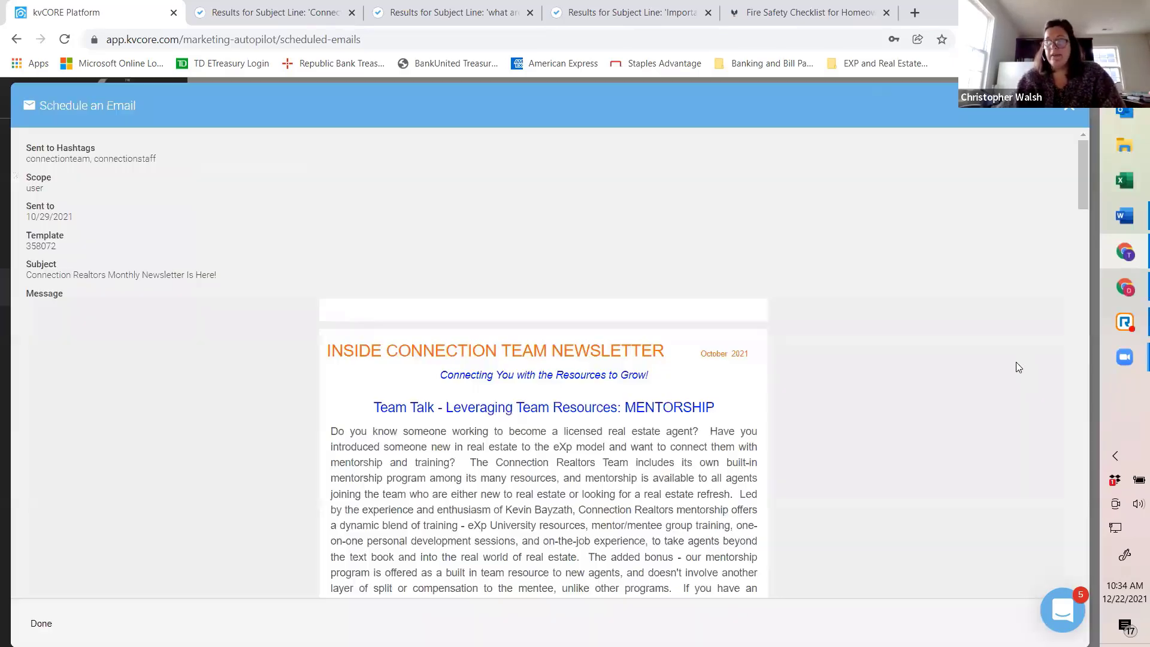
Examine the October 2021 newsletter's header, Halloween image, mentorship article and ethics training alert.
scroll(841, 303, down, 1)
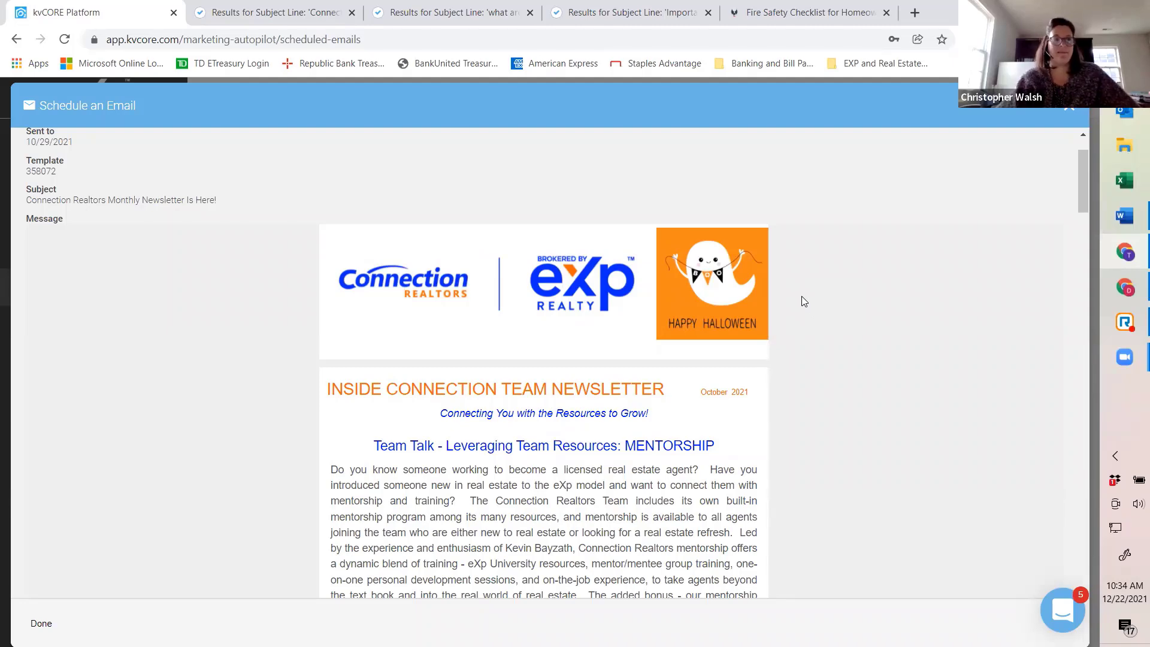
scroll(799, 297, down, 4)
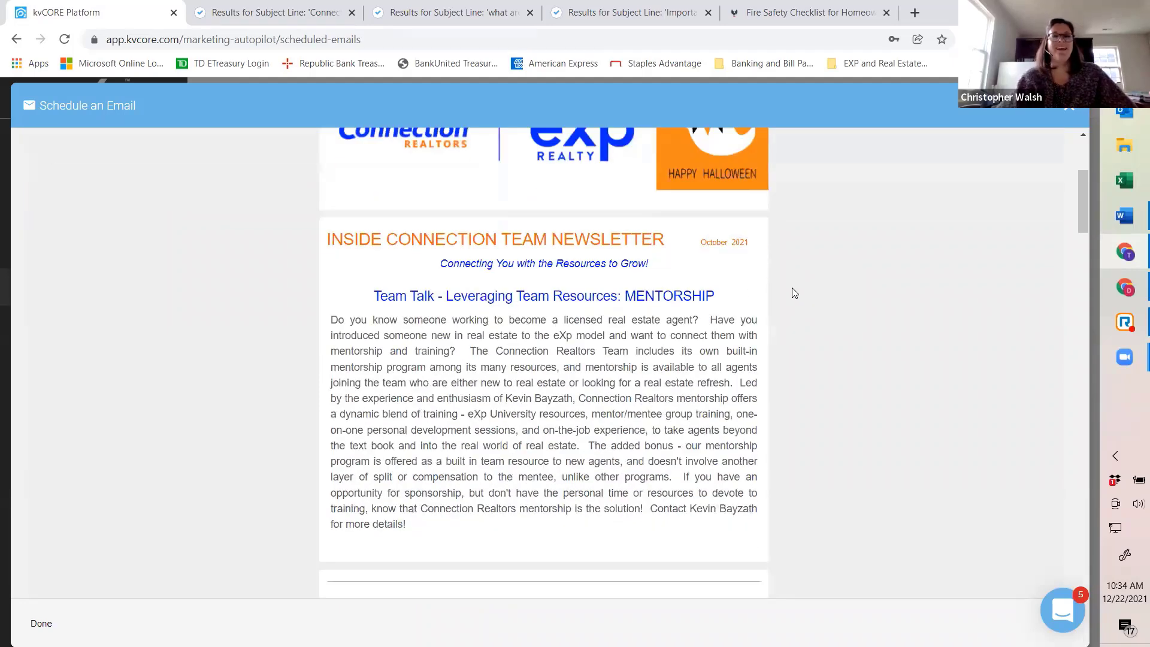
scroll(795, 293, down, 4)
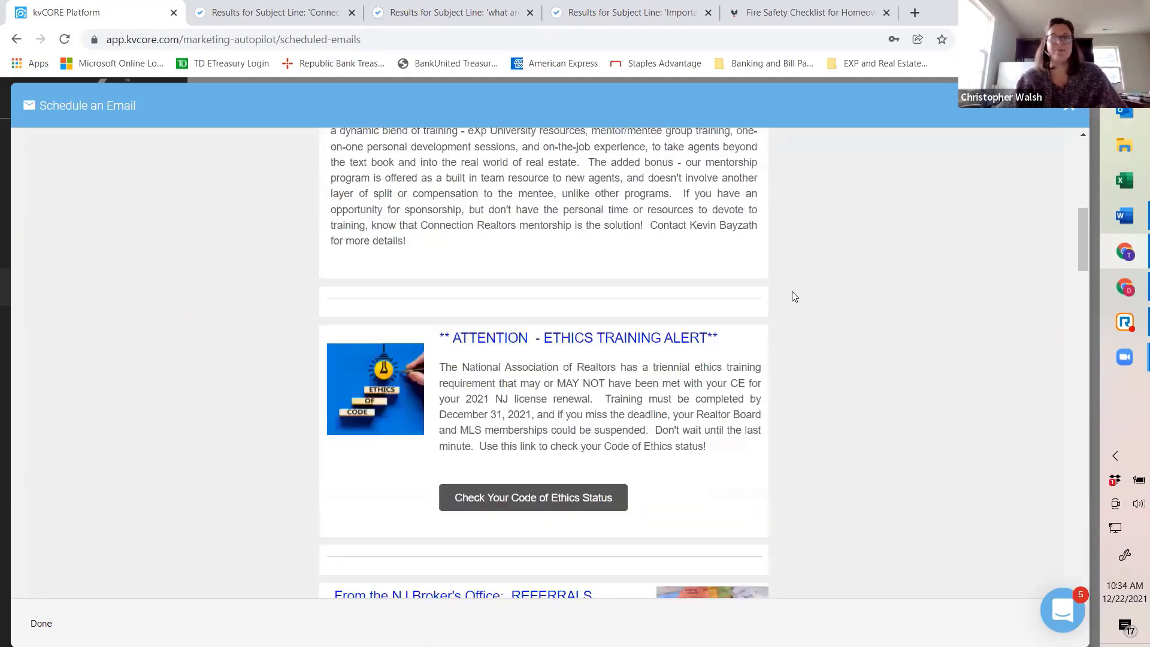
scroll(789, 285, up, 7)
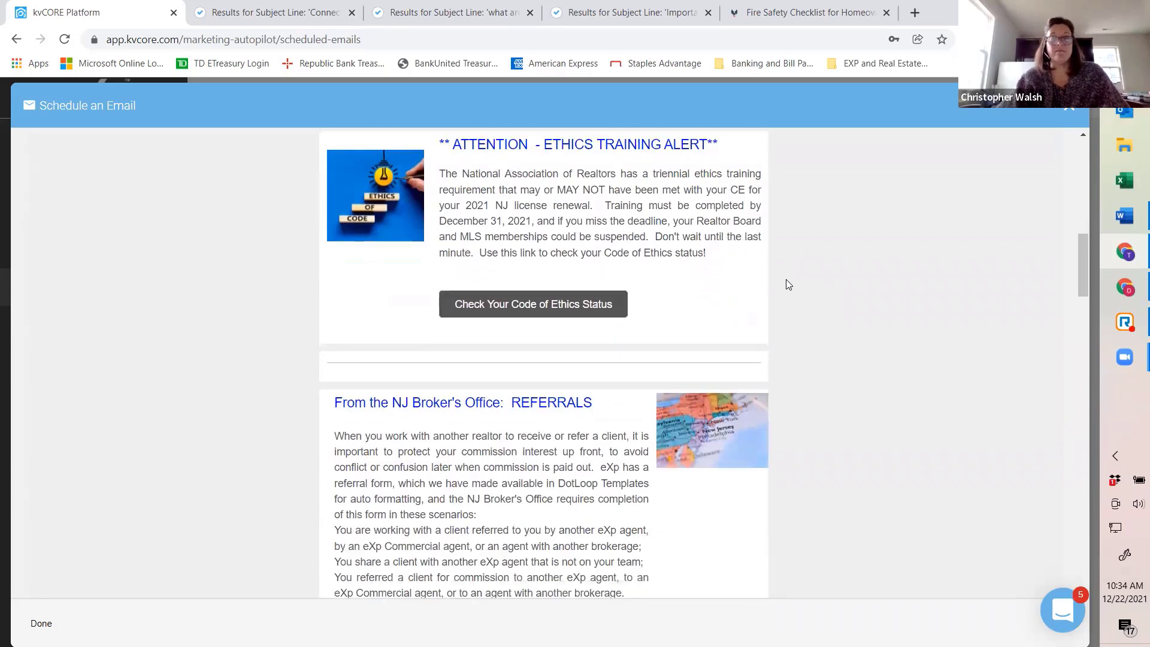
scroll(789, 285, up, 2)
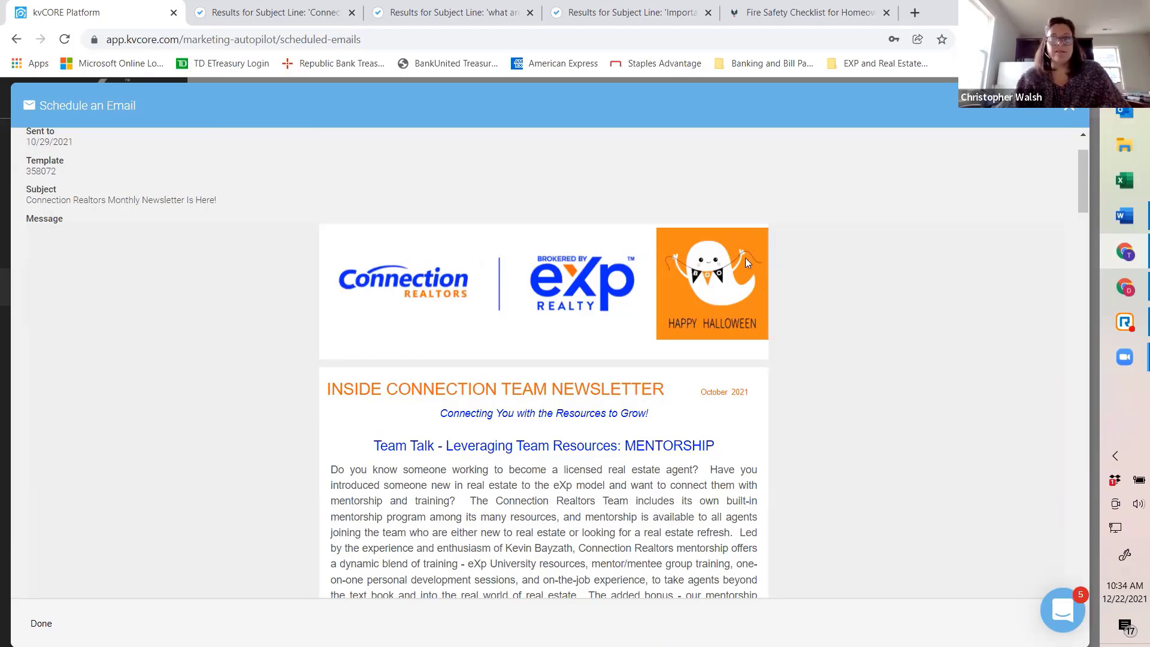
scroll(745, 262, down, 5)
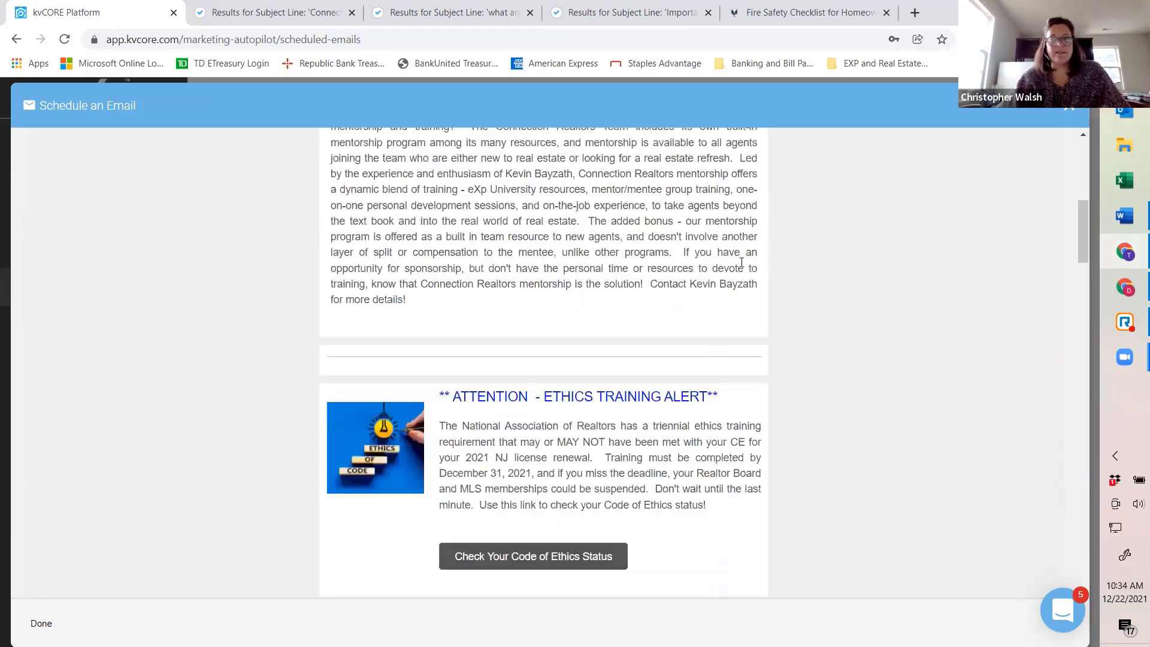
scroll(742, 262, down, 2)
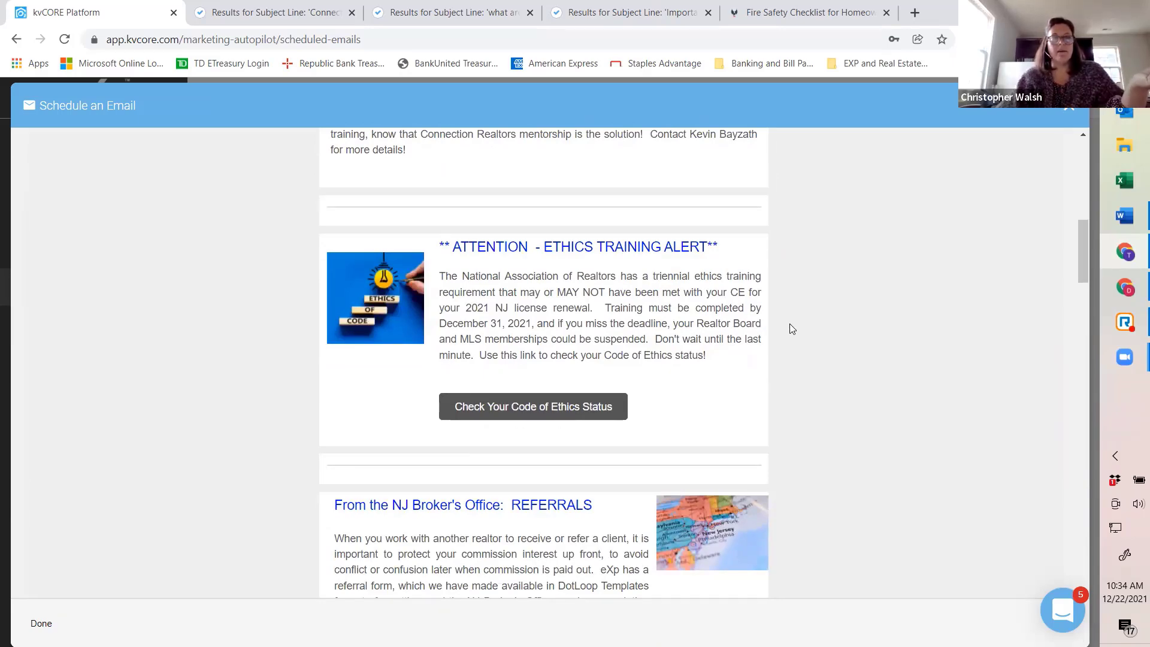
scroll(792, 327, up, 2)
scroll(792, 329, up, 2)
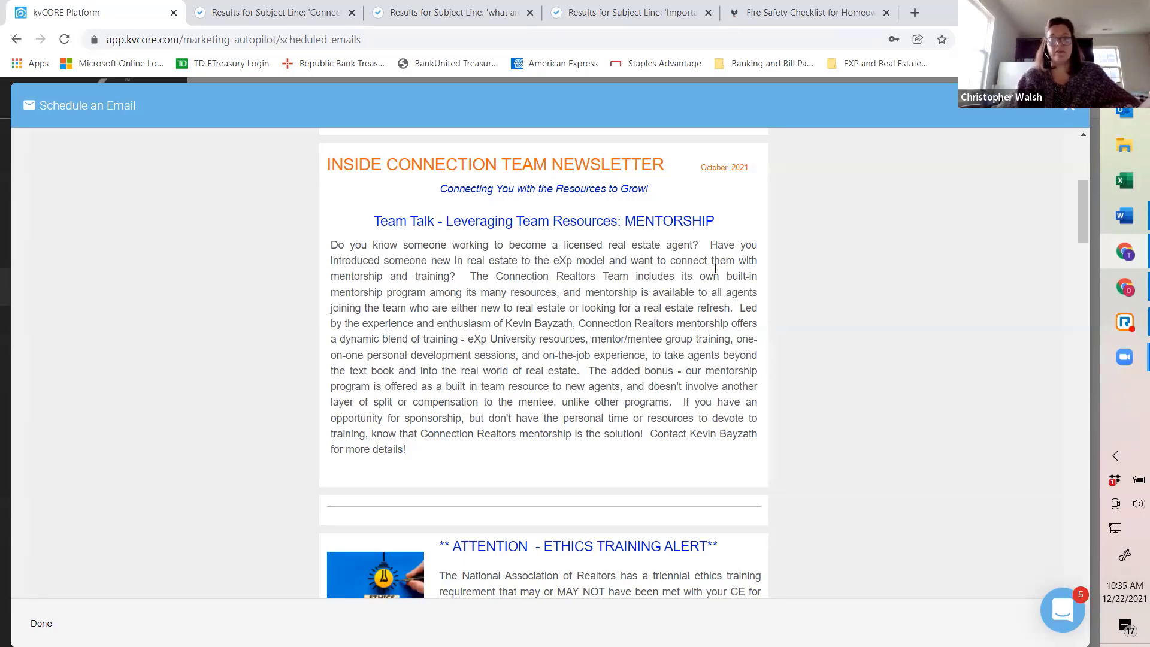
scroll(682, 289, down, 5)
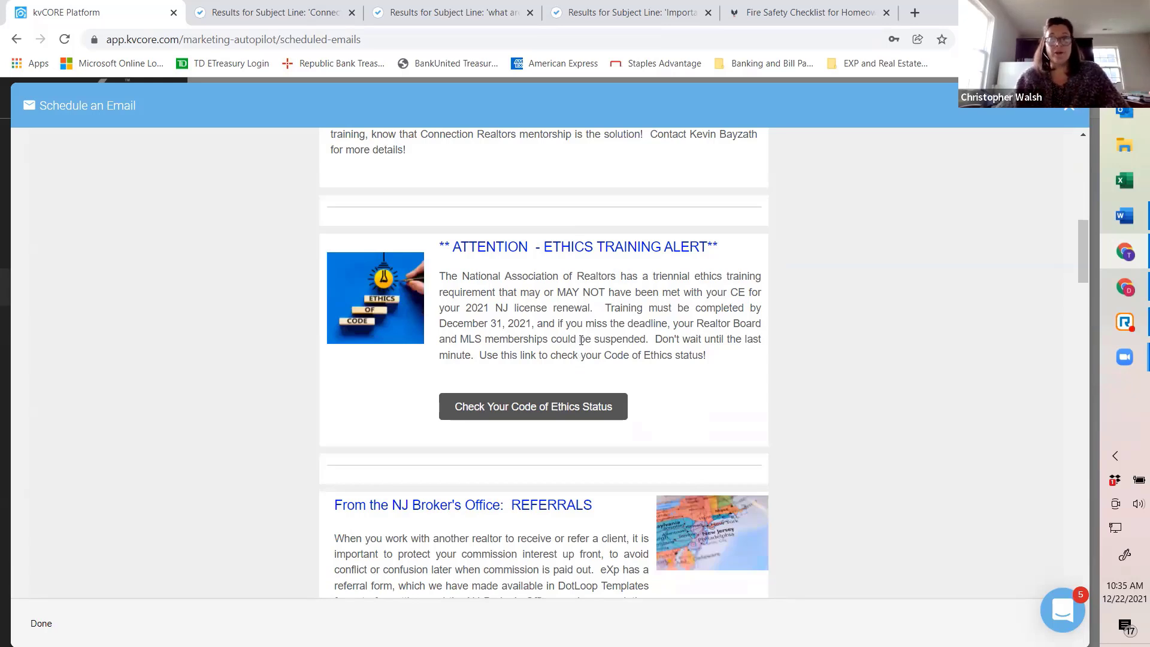
Follow the newsletter's Check Your Code of Ethics Status link, look over the NAR Code of Ethics page, and return to the newsletter.
click(551, 410)
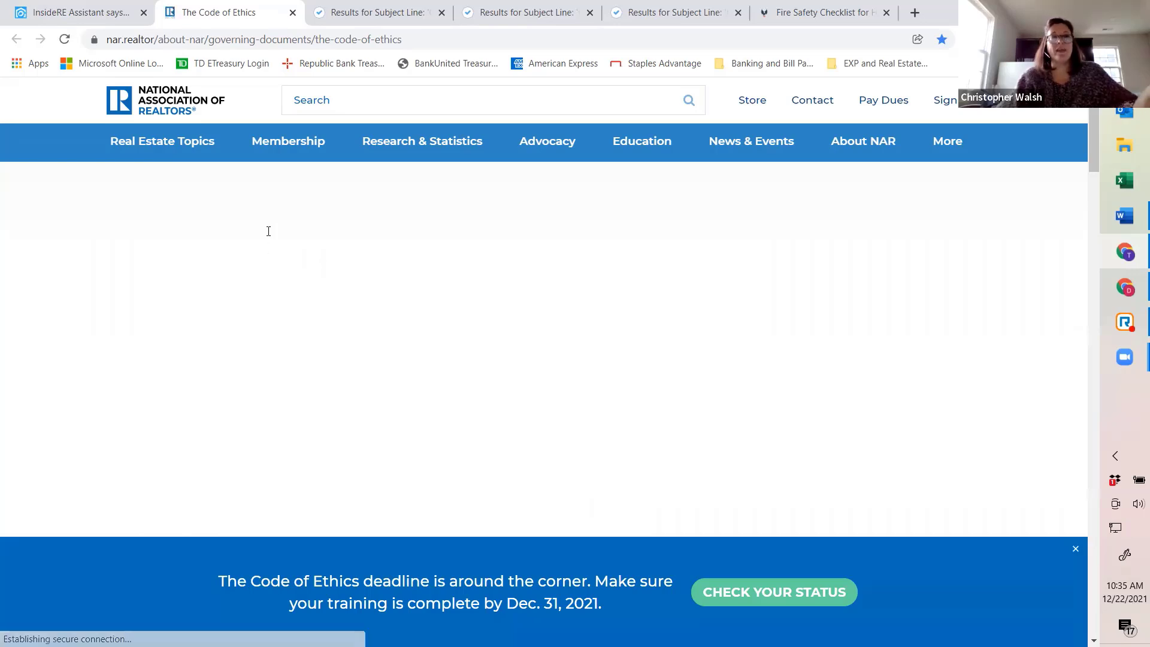
scroll(317, 307, down, 10)
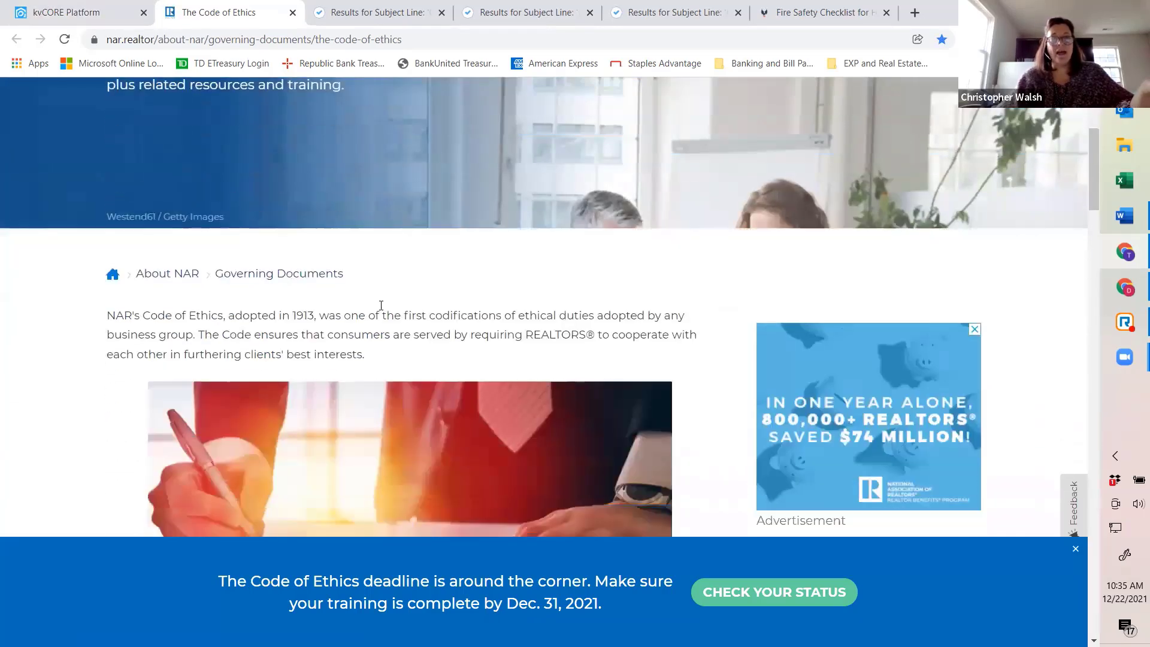
scroll(383, 310, down, 1)
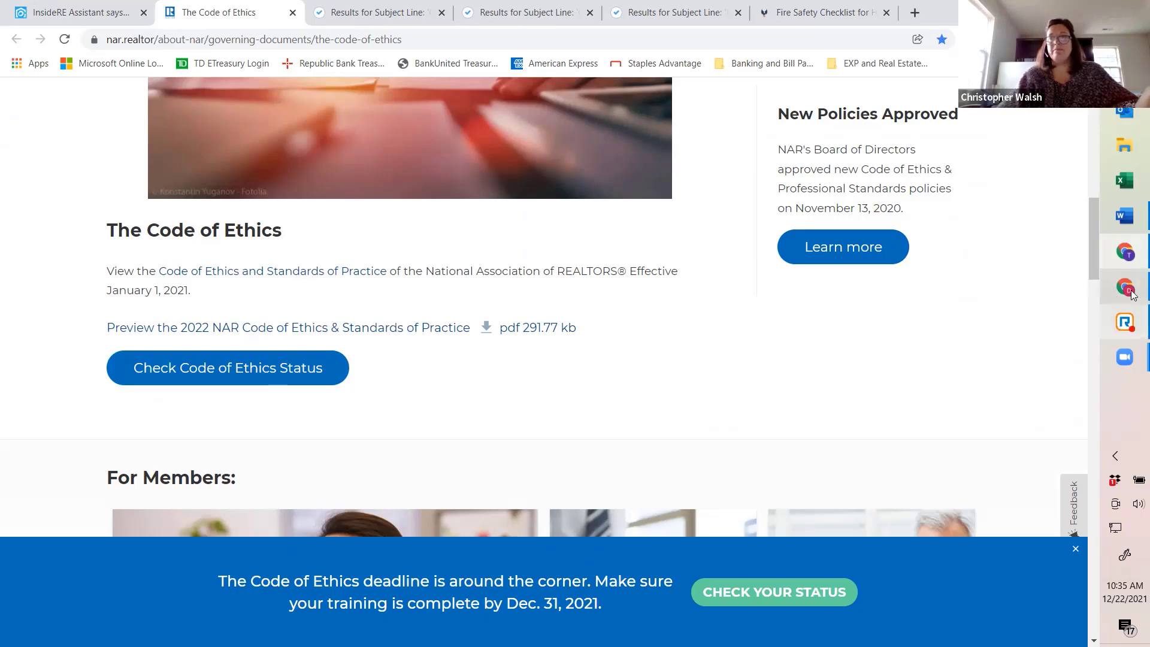
click(65, 10)
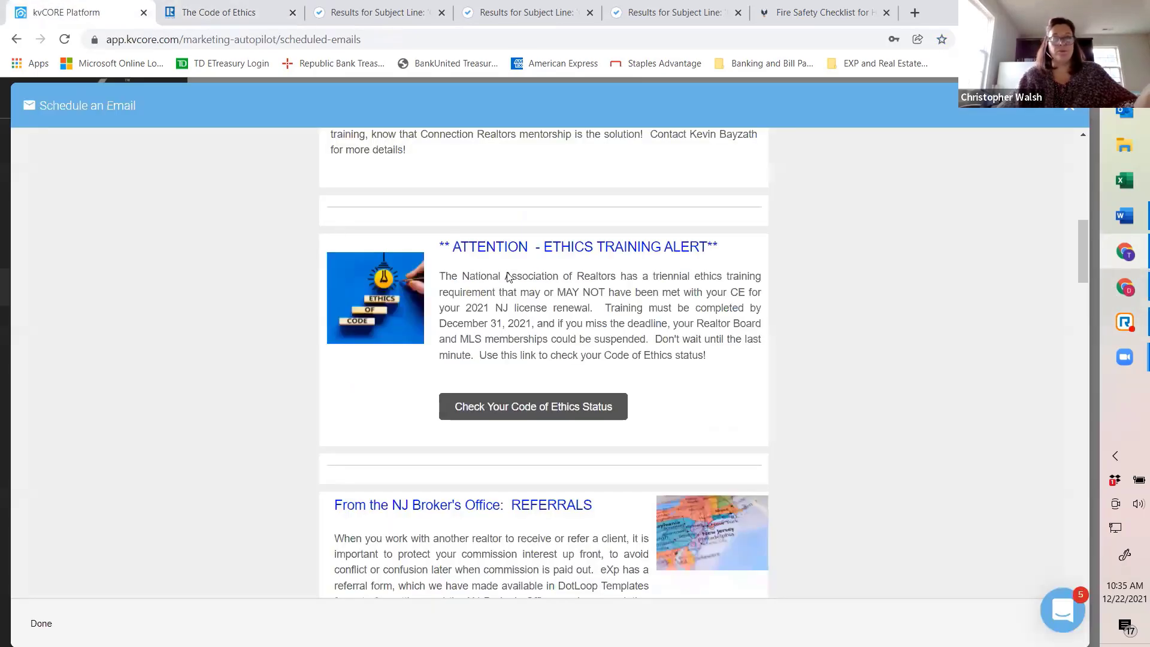
Review the newsletter's Referrals section, open its linked eXp Referral Form PDF, and return to the newsletter in the browser.
scroll(589, 240, down, 3)
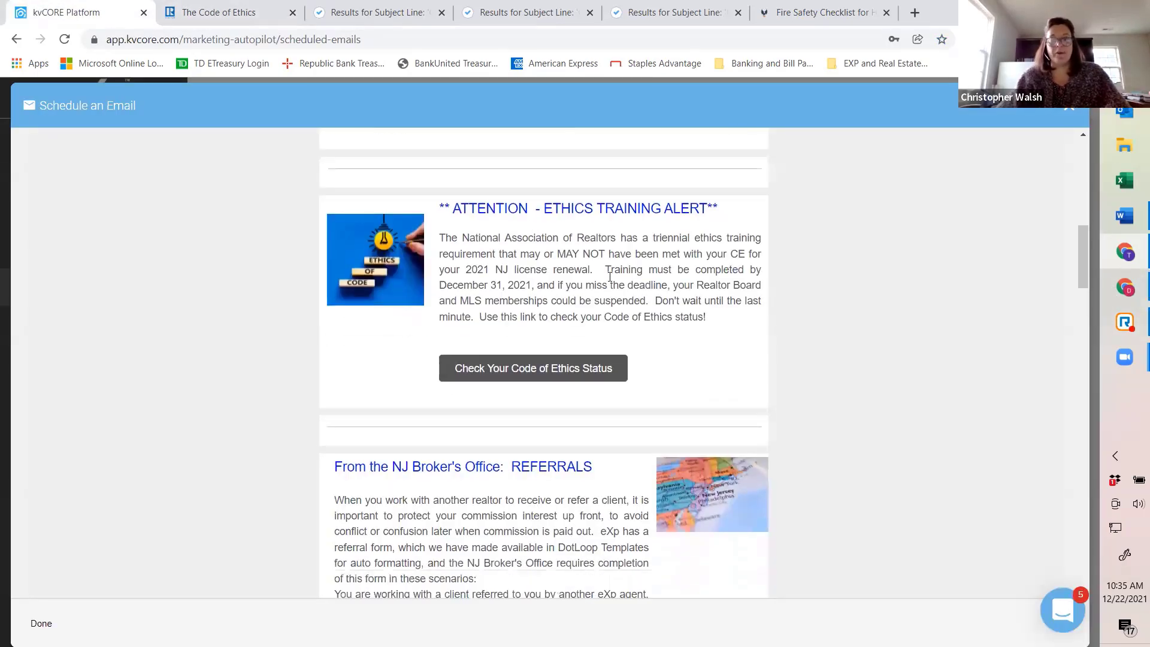
scroll(614, 277, down, 1)
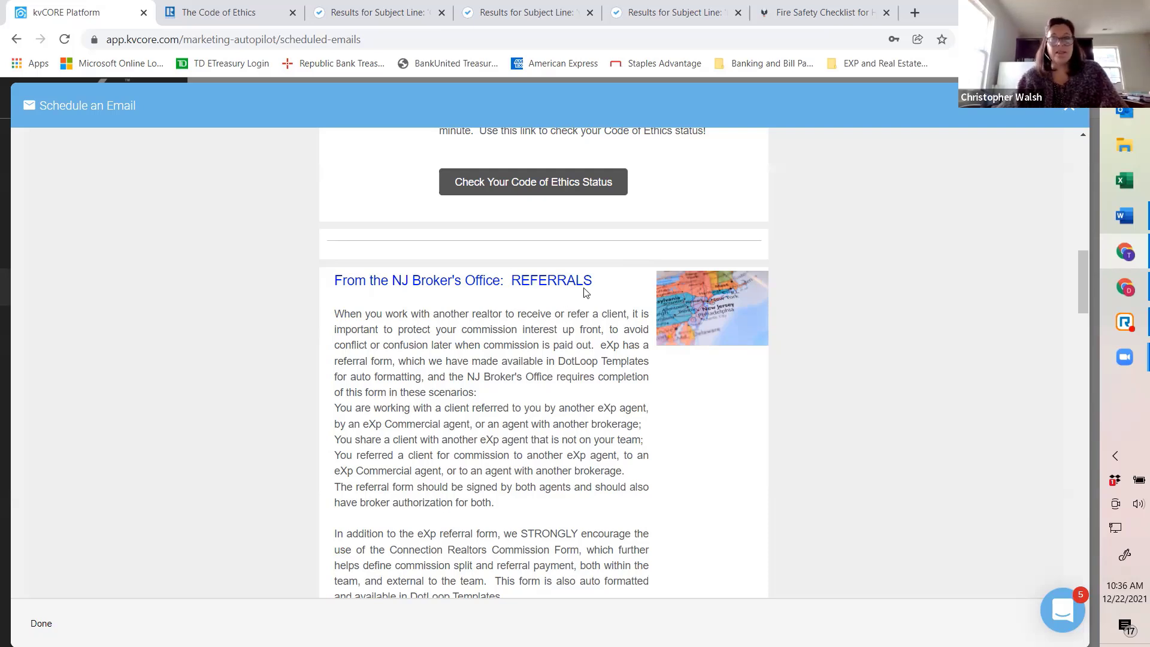
scroll(576, 297, down, 6)
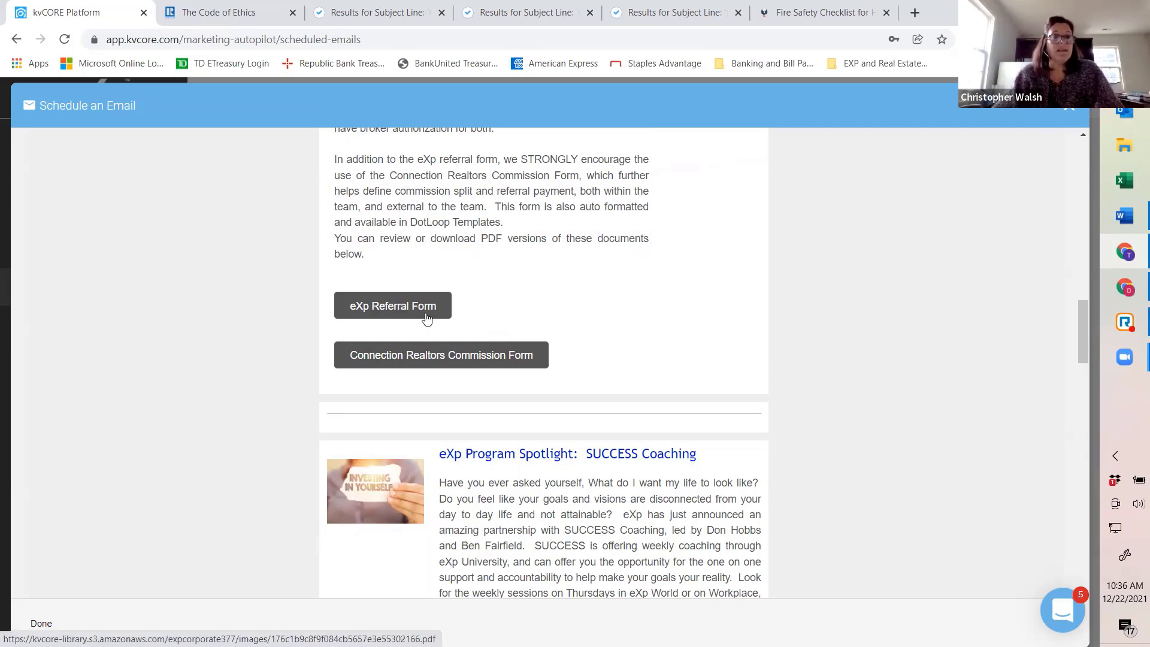
click(389, 301)
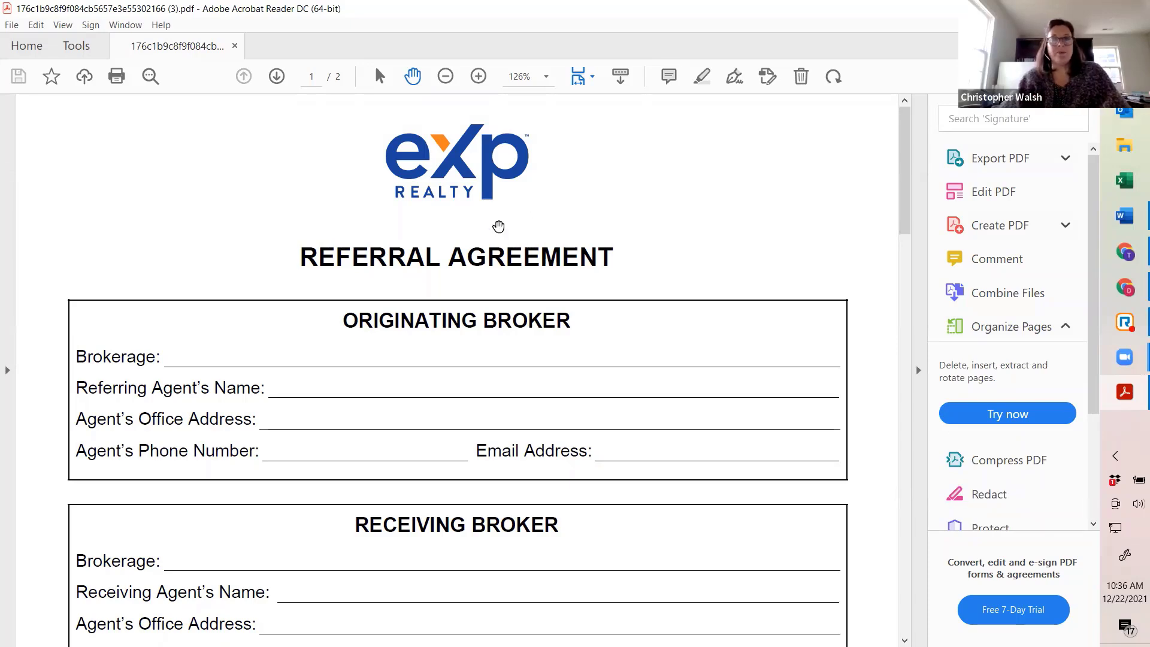
click(1124, 289)
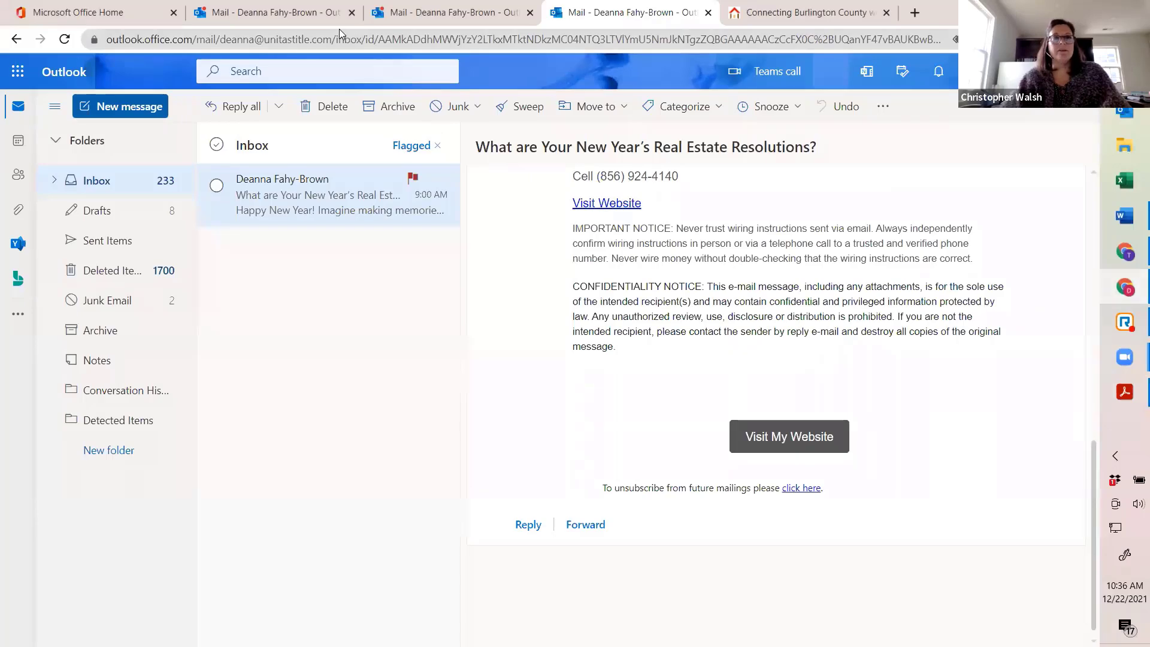
click(1125, 215)
click(1124, 252)
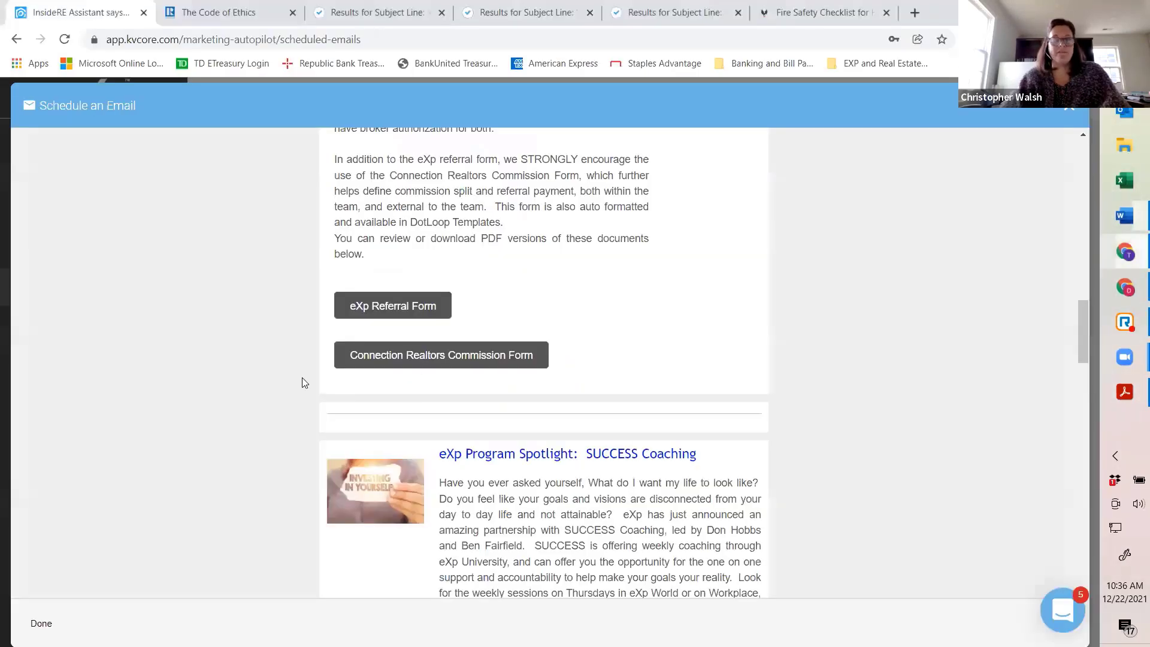
Examine the newsletter's SUCCESS Coaching, Workplace, Watch eXp GrOw and Mark Your Calendar sections down to the team highlights.
scroll(792, 300, down, 4)
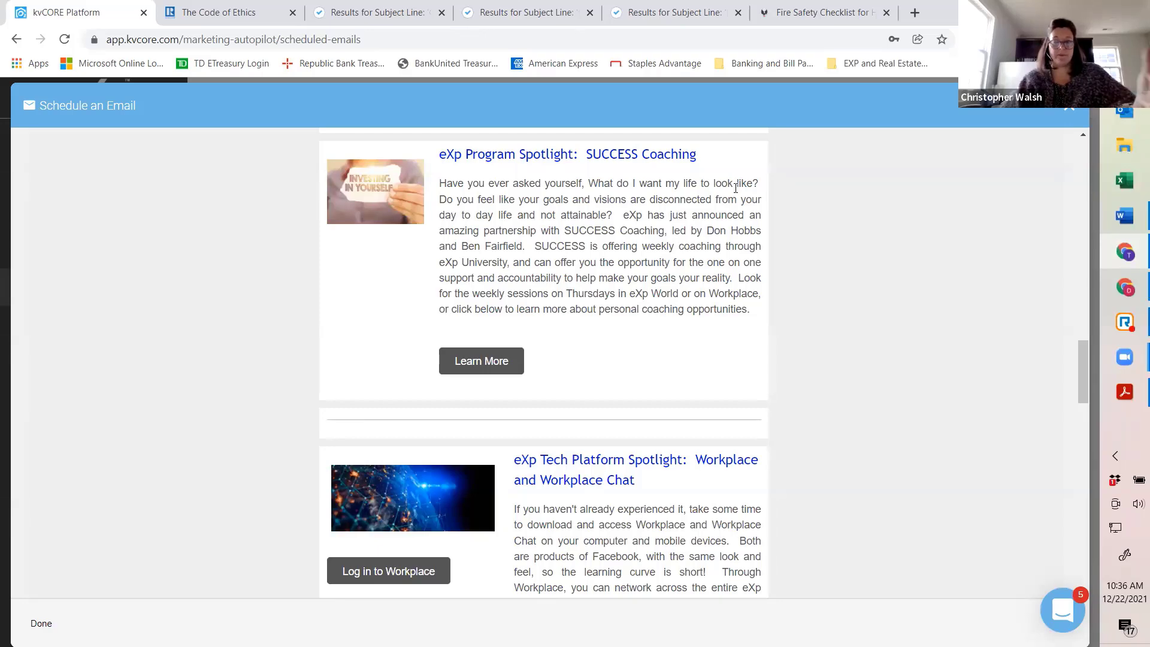
scroll(732, 187, down, 2)
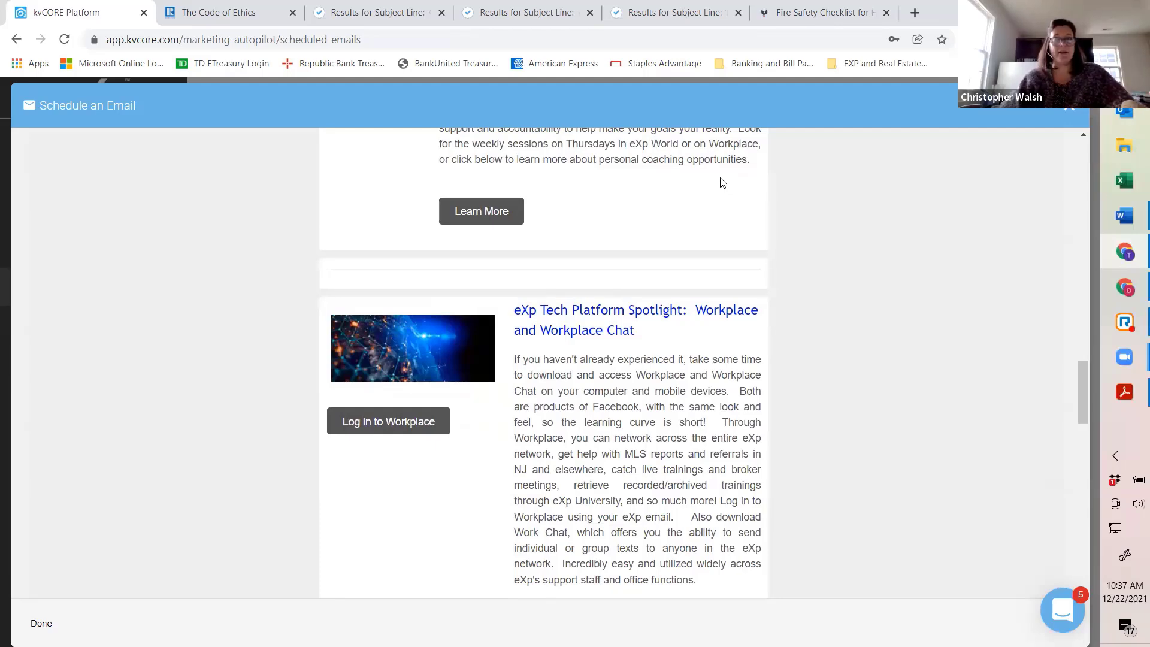
scroll(722, 183, down, 2)
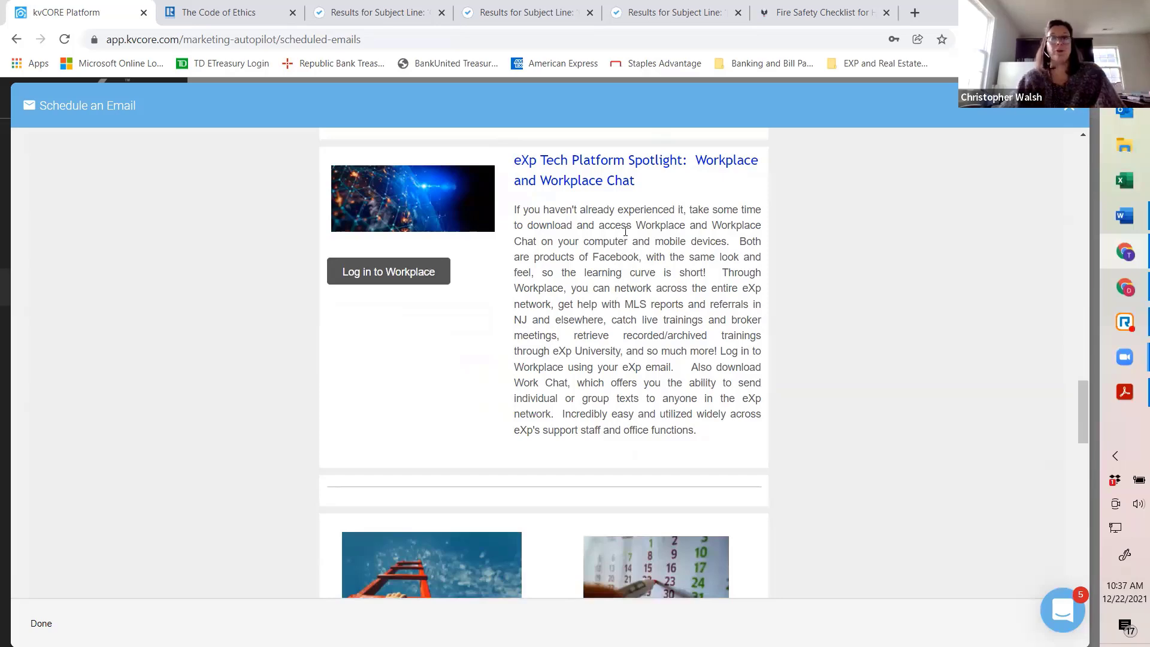
scroll(674, 206, down, 5)
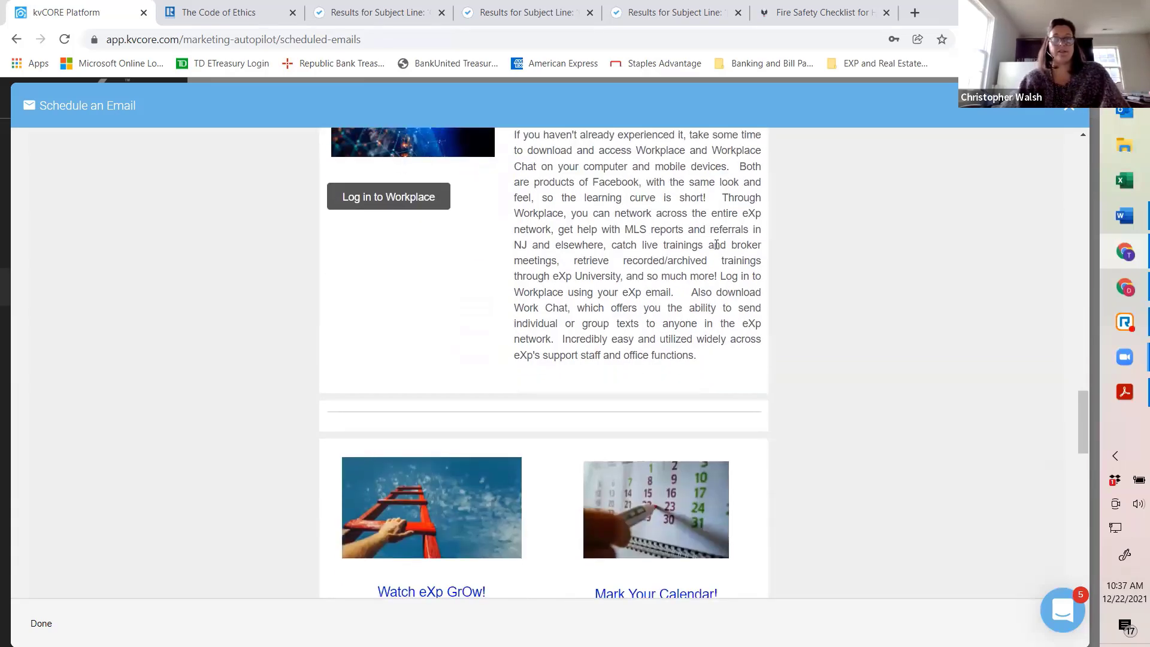
scroll(645, 228, up, 6)
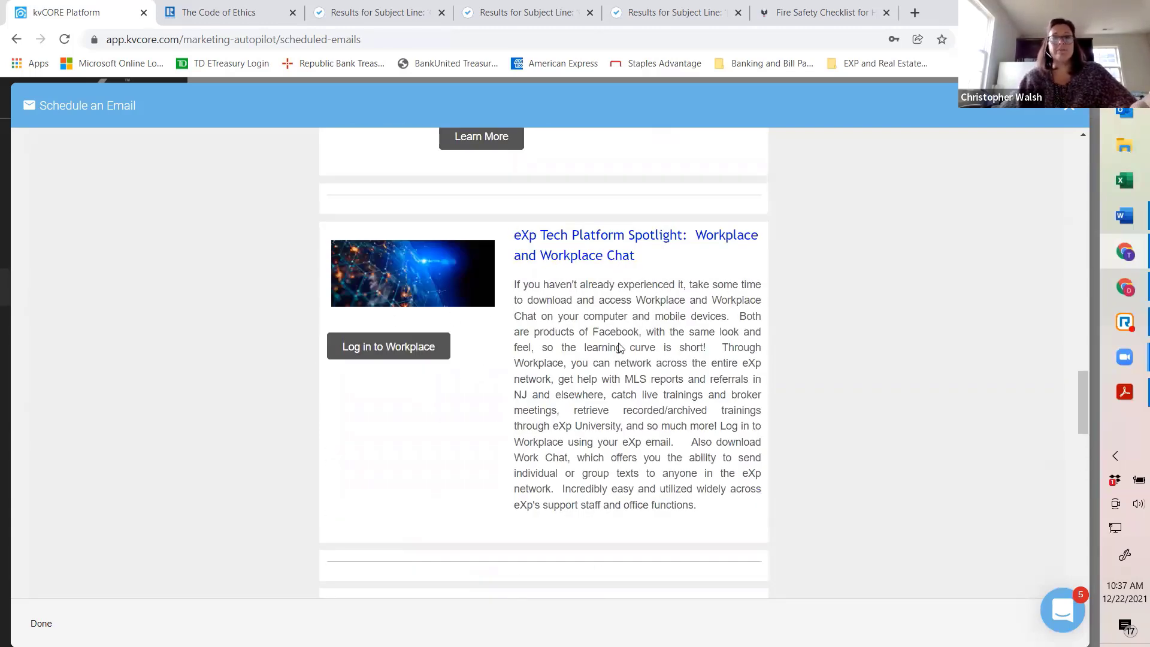
scroll(630, 382, down, 1)
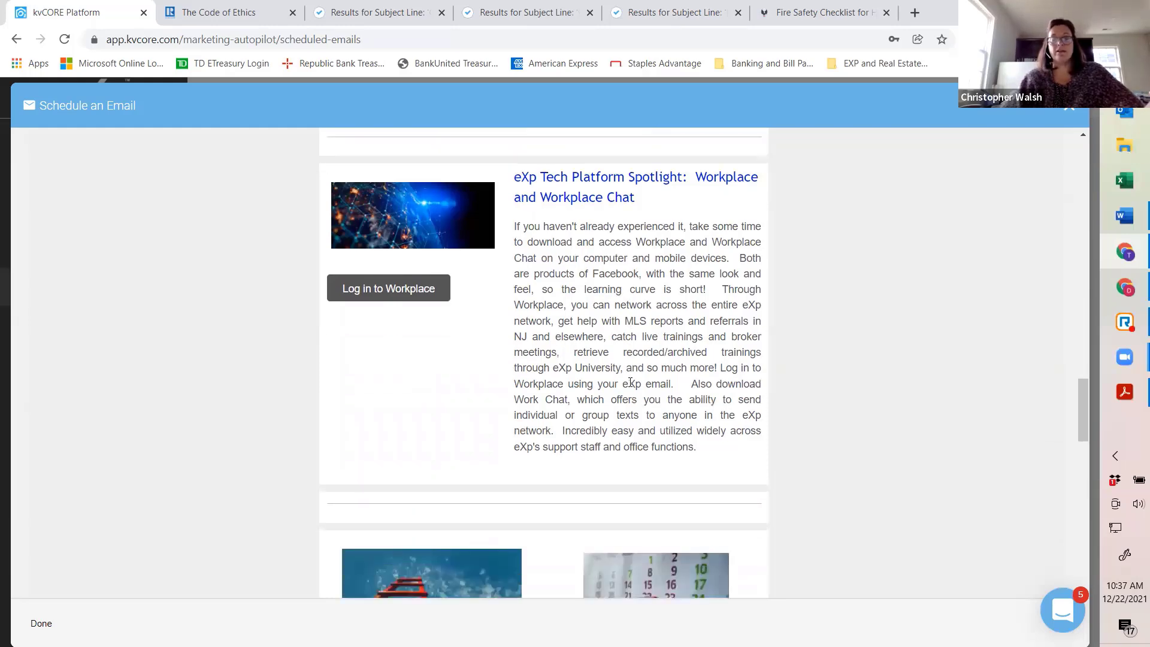
scroll(630, 382, down, 7)
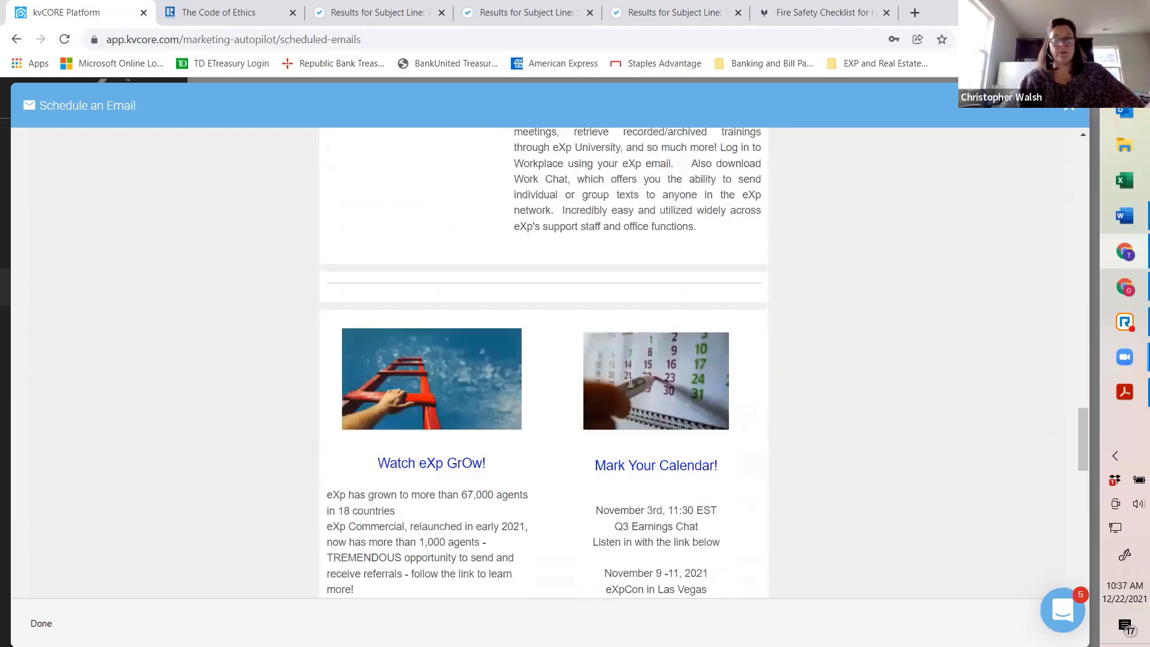
scroll(630, 382, down, 1)
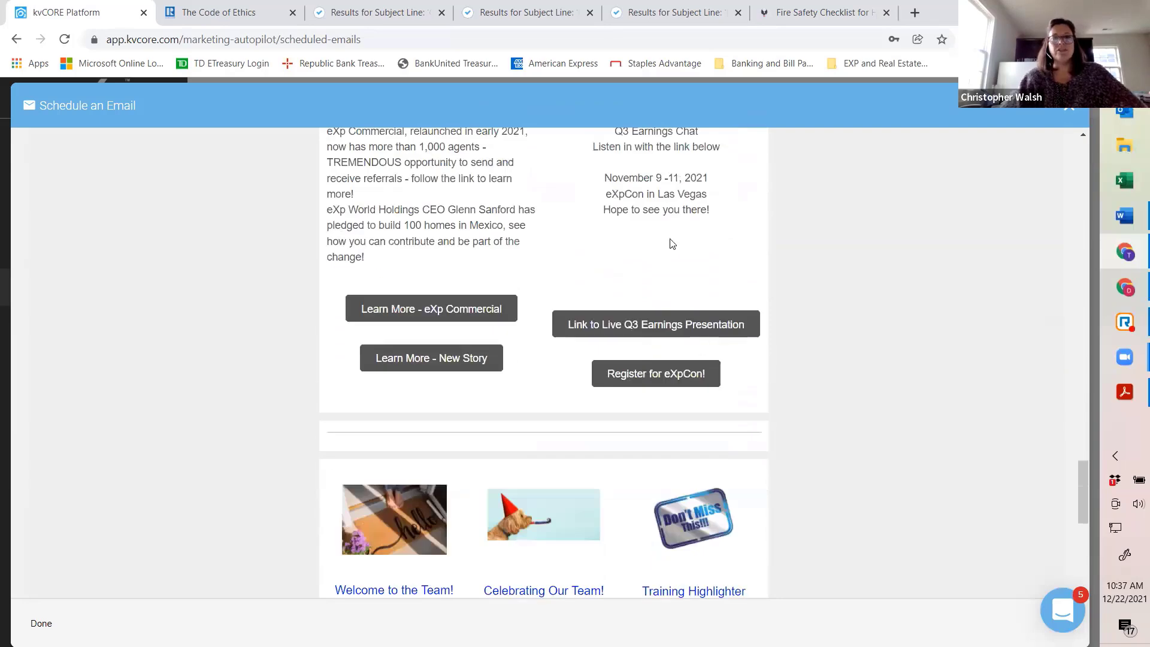
scroll(665, 260, down, 3)
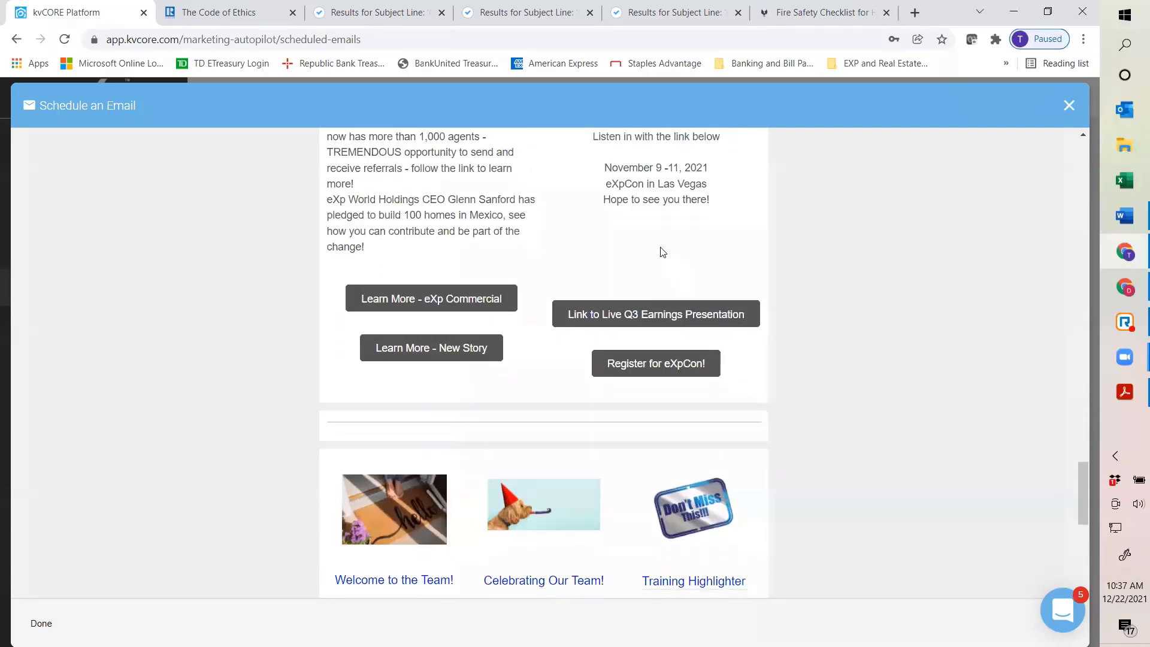
Close the sent newsletter and open the overview of all marketing tools.
click(1068, 106)
mouse_move(103, 276)
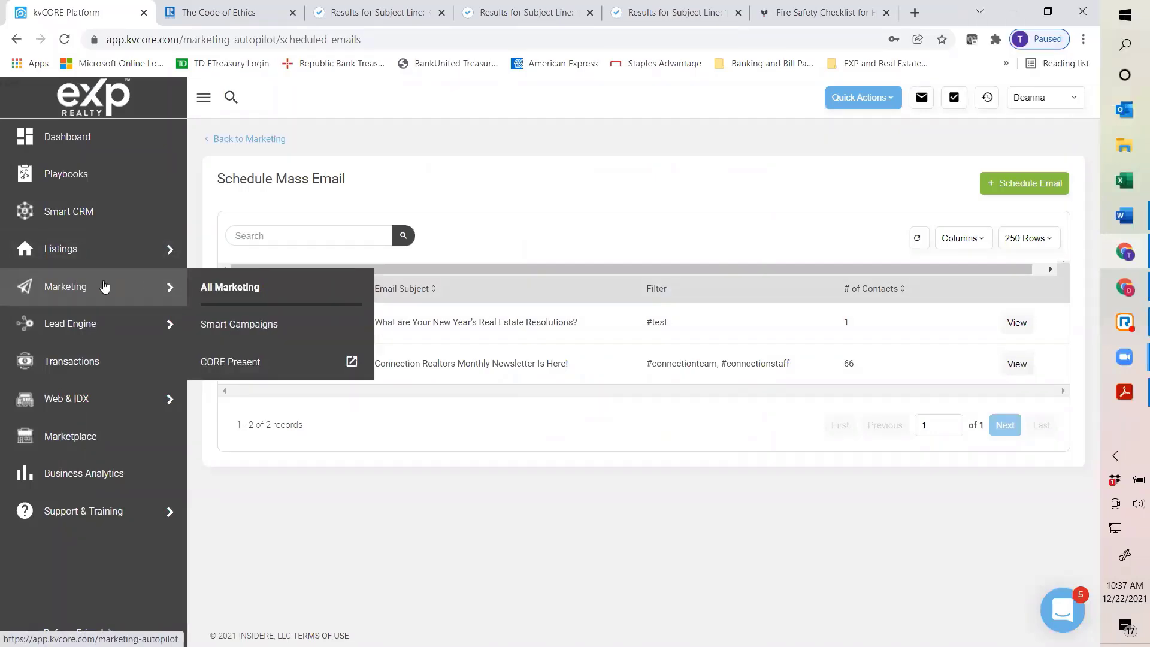
mouse_move(146, 295)
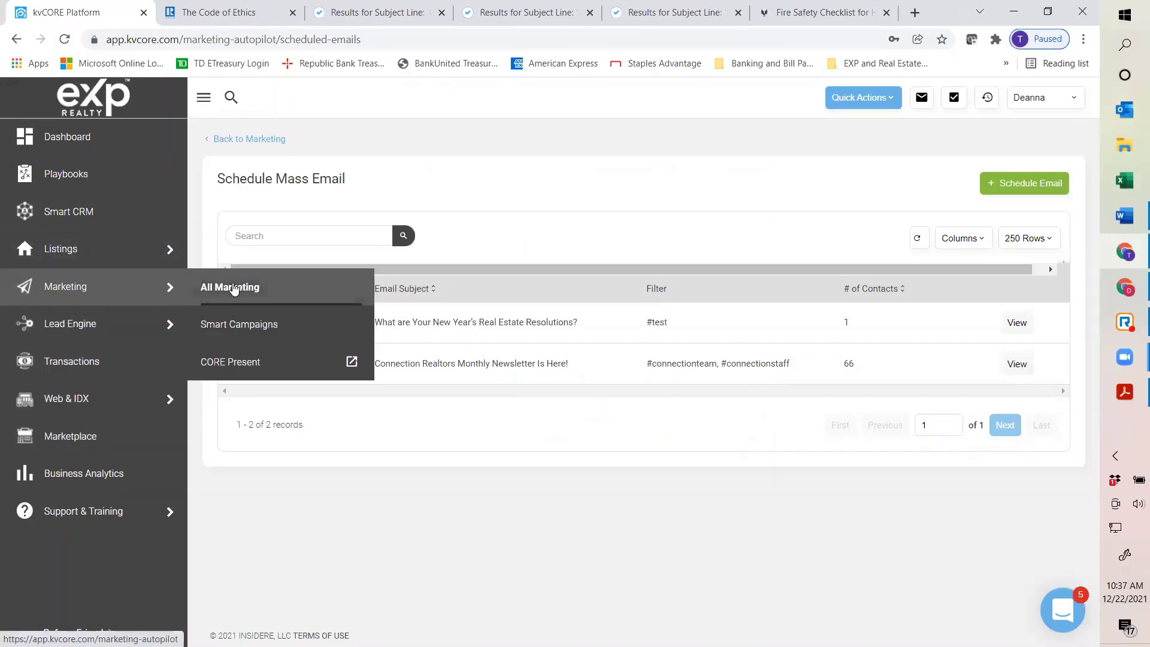
click(217, 286)
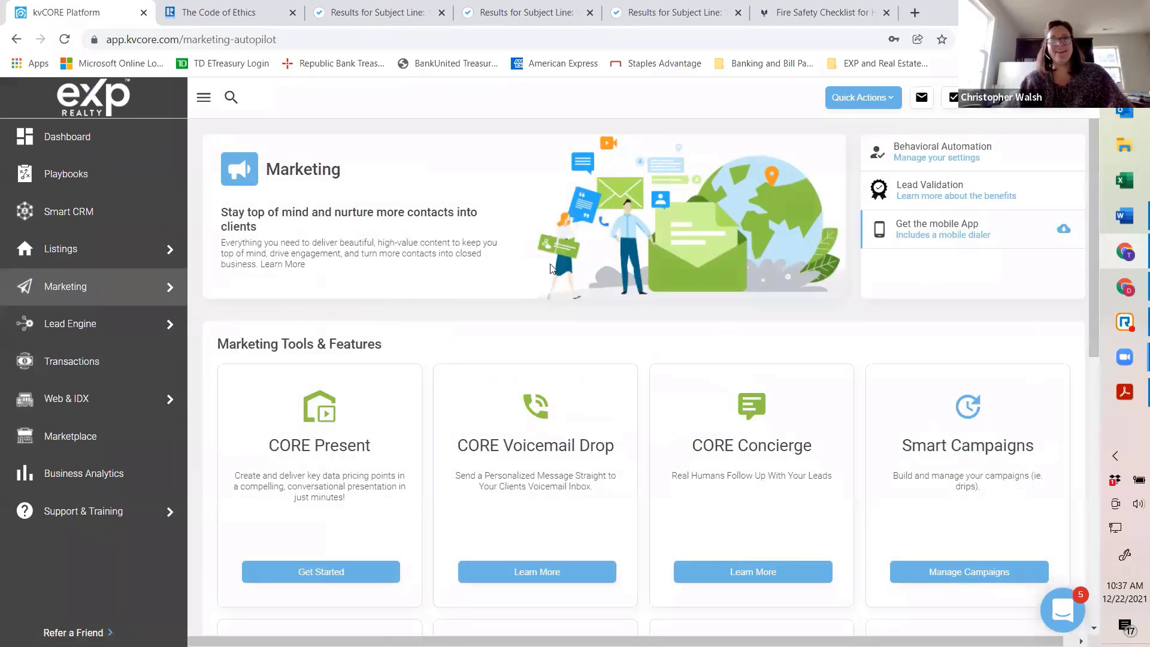
Open the email templates within Smart Campaigns and search them for "newsletter".
scroll(698, 374, down, 5)
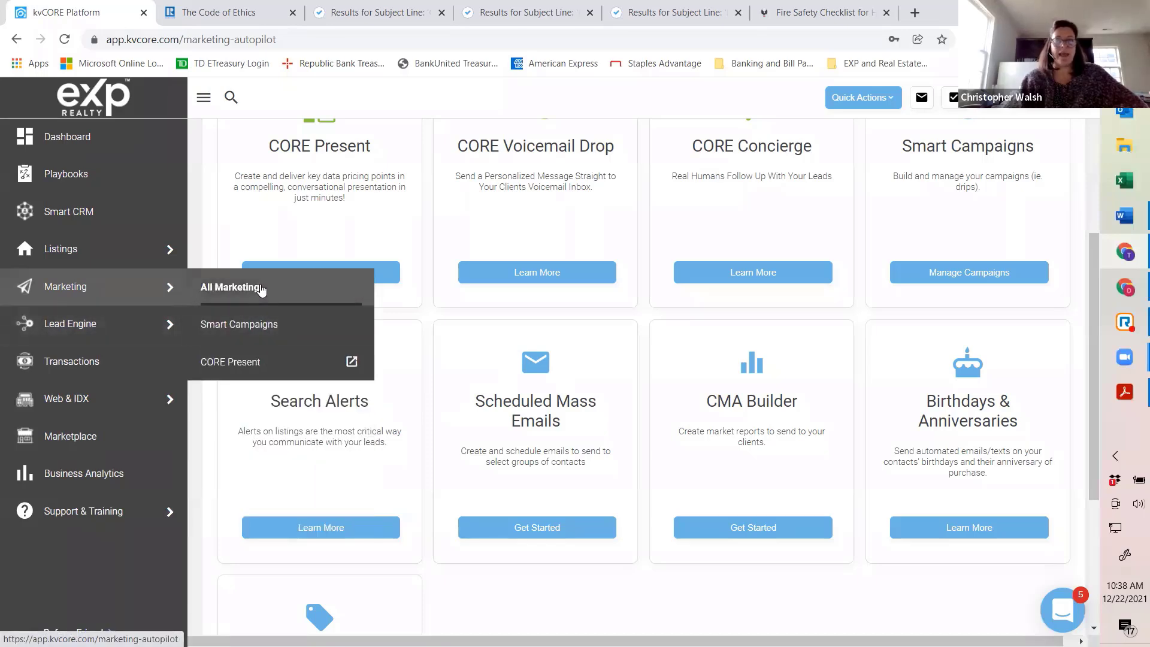
click(970, 272)
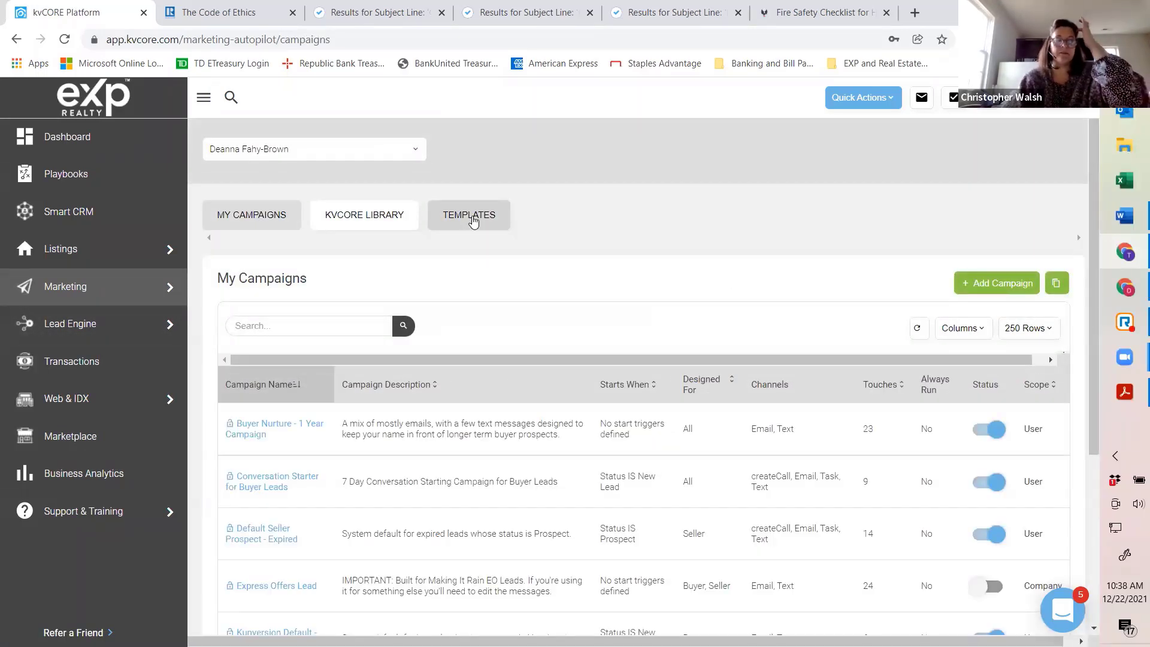
click(472, 226)
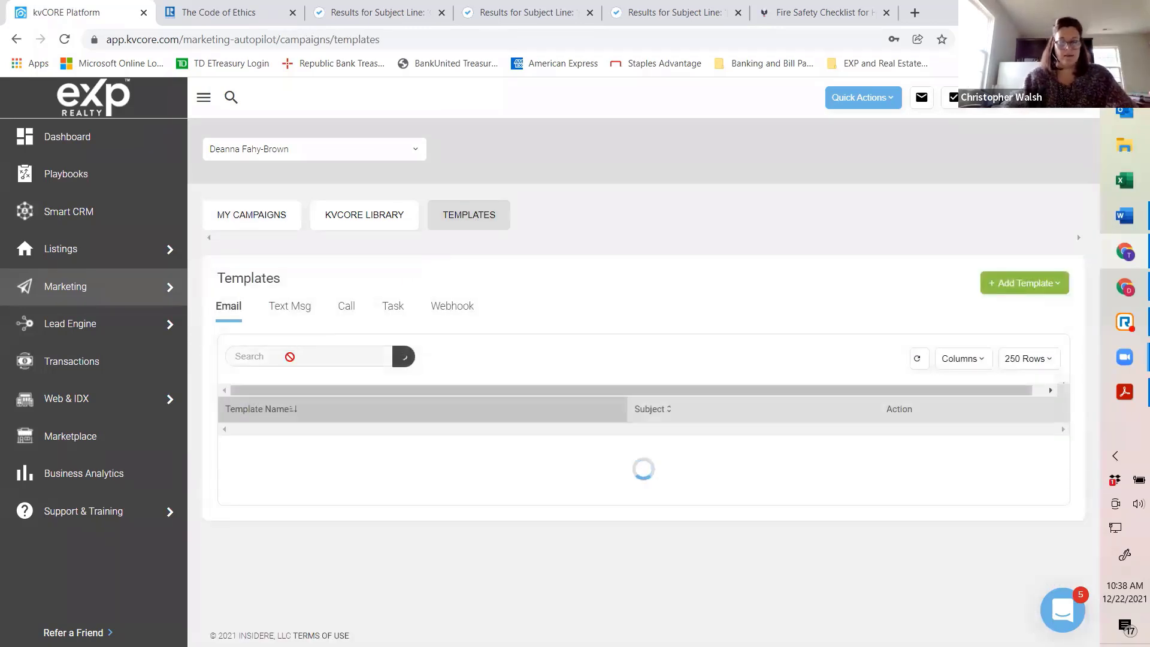
click(291, 356)
text(ne)
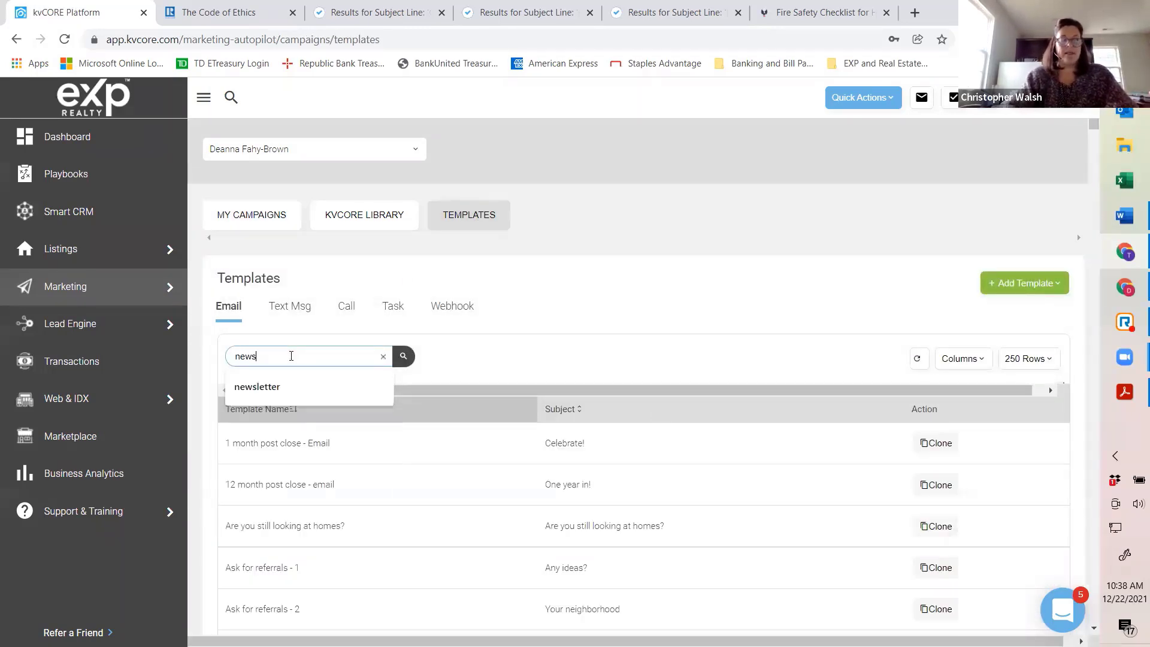
text(ws)
click(290, 387)
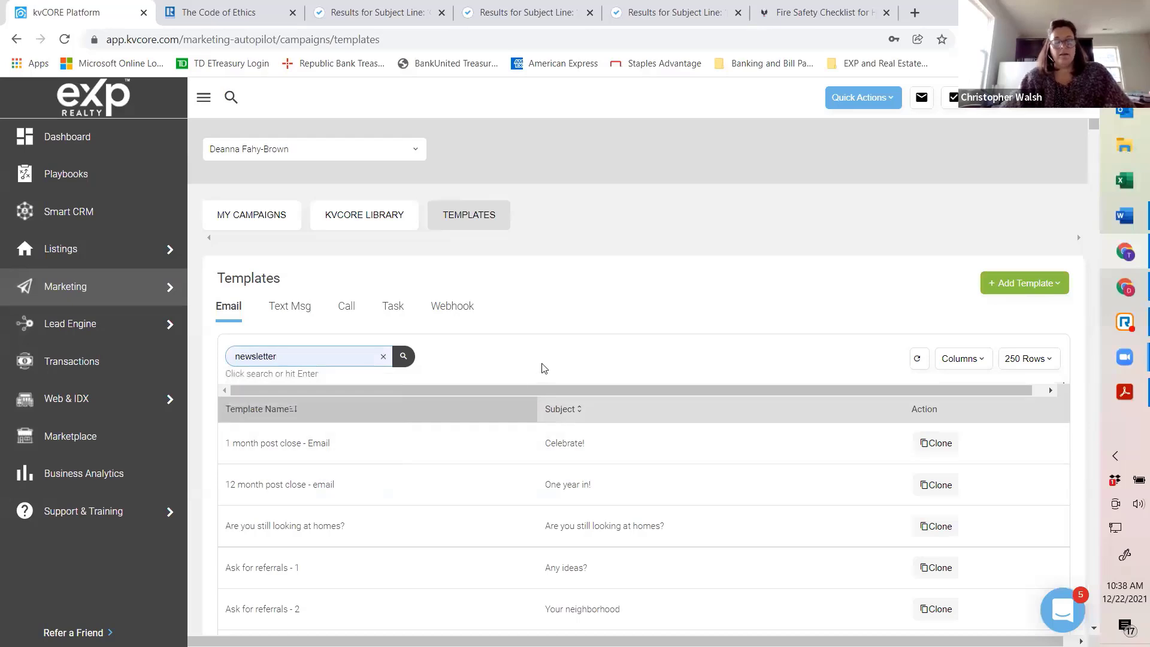
click(405, 357)
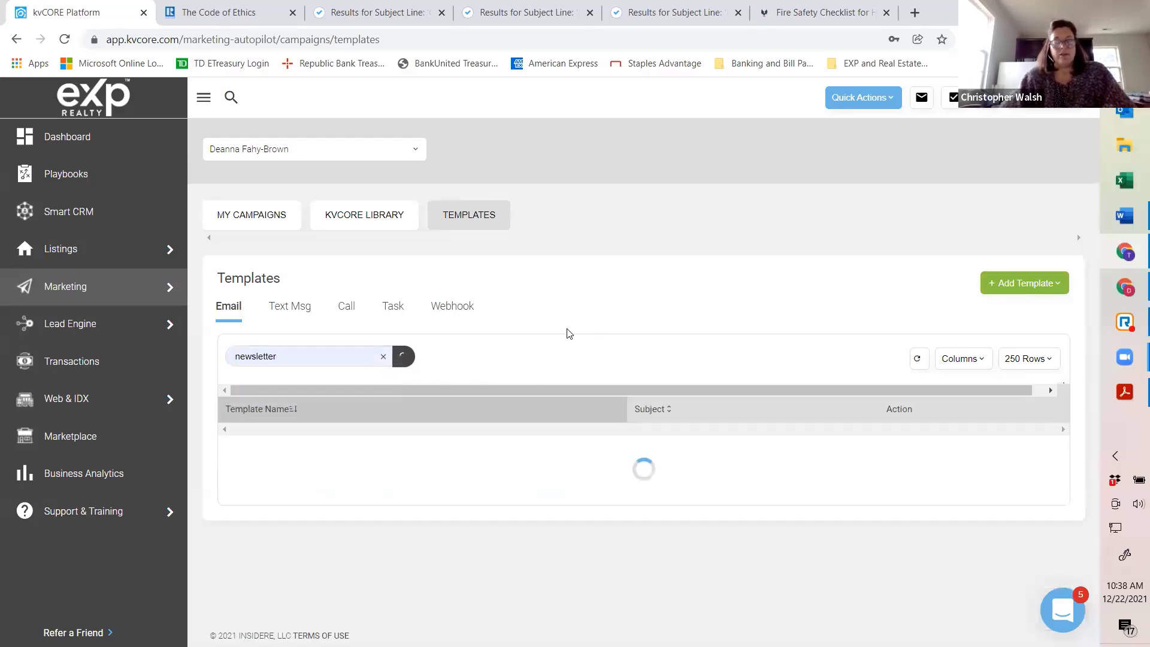
Open Team Newsletter Template (Dec 2021) for editing and examine its holiday header, Team Talk message, ethics alert and NJ Broker's Office article.
scroll(557, 327, down, 1)
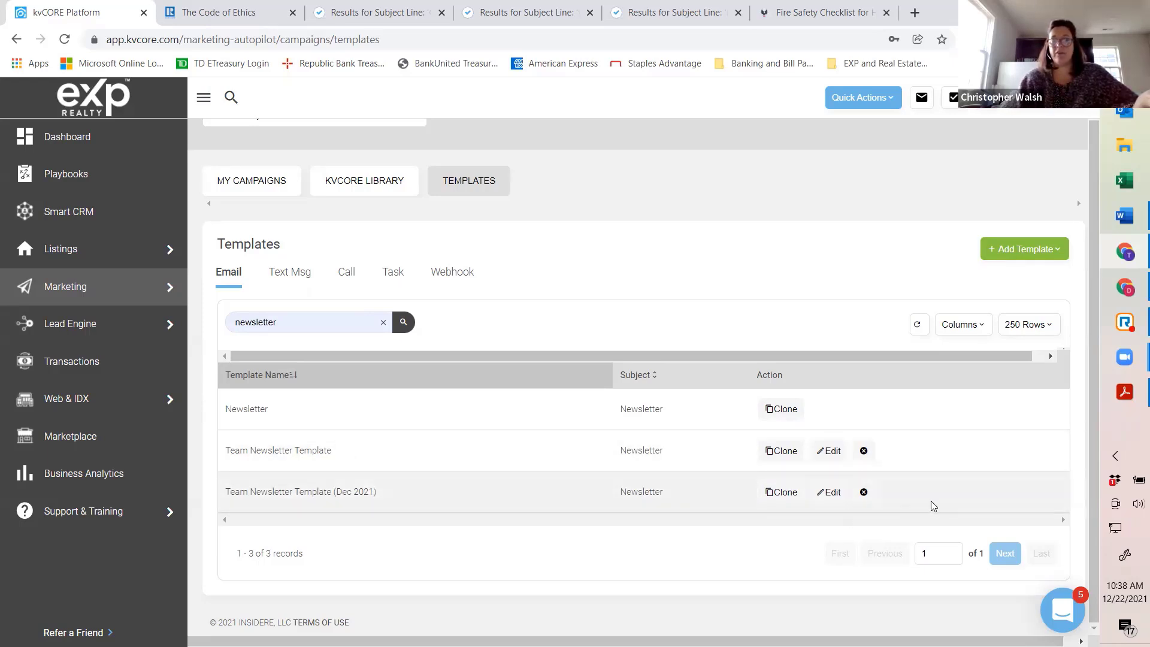
click(830, 493)
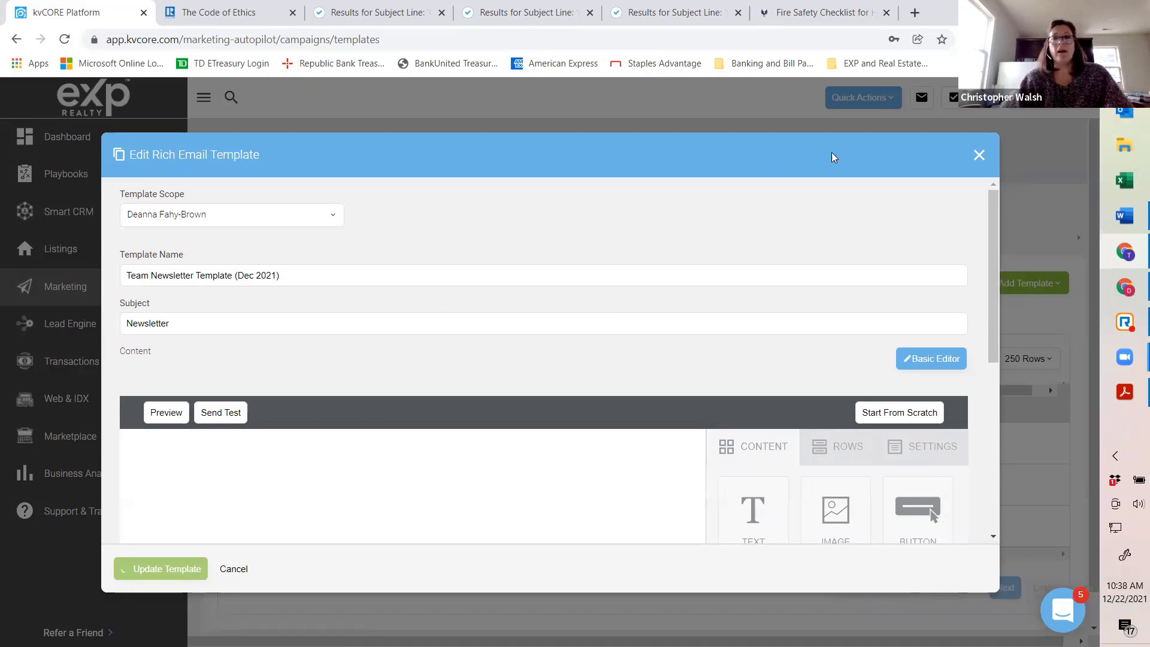
drag(688, 145, 687, 102)
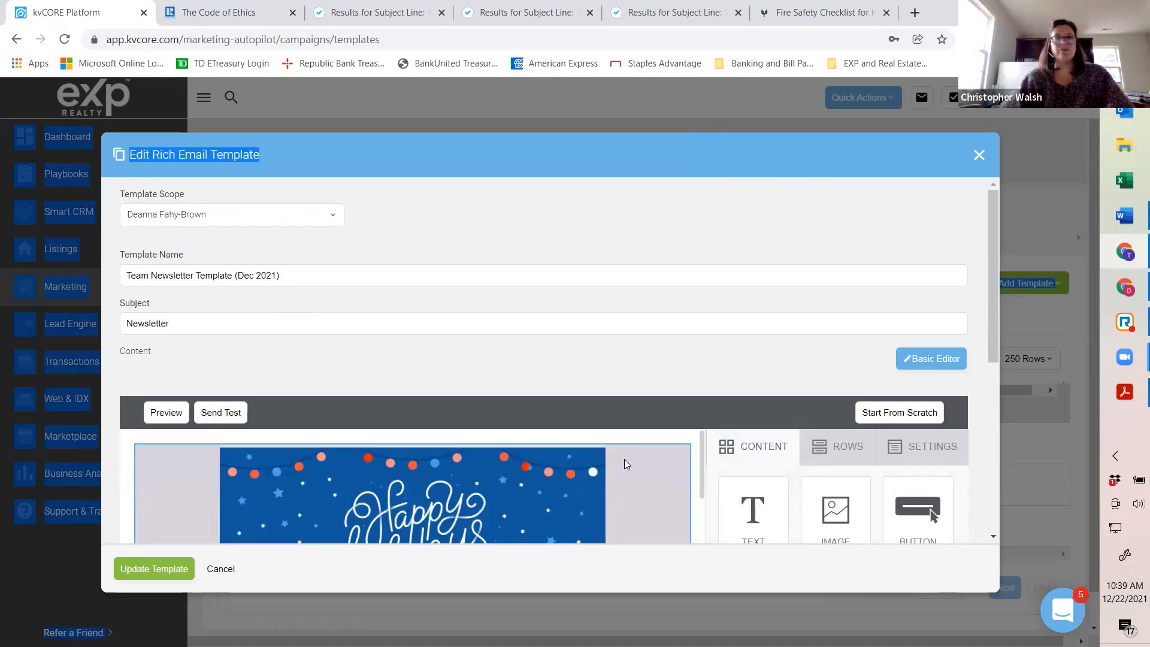
scroll(625, 465, down, 1)
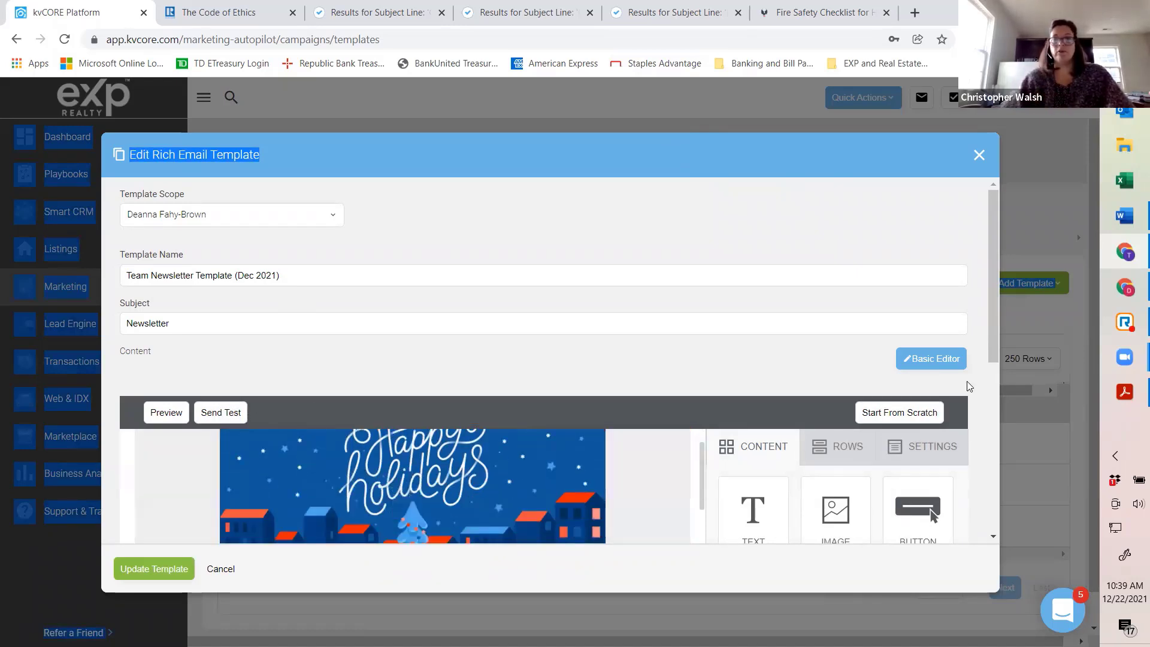
drag(993, 288, 982, 386)
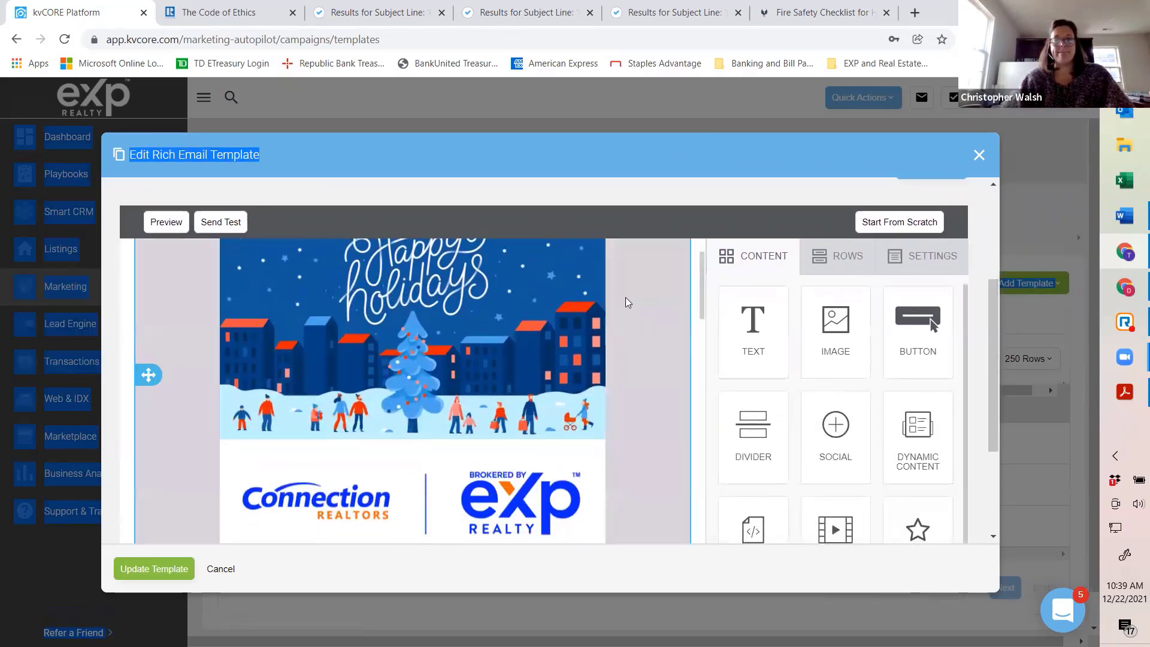
scroll(701, 316, up, 1)
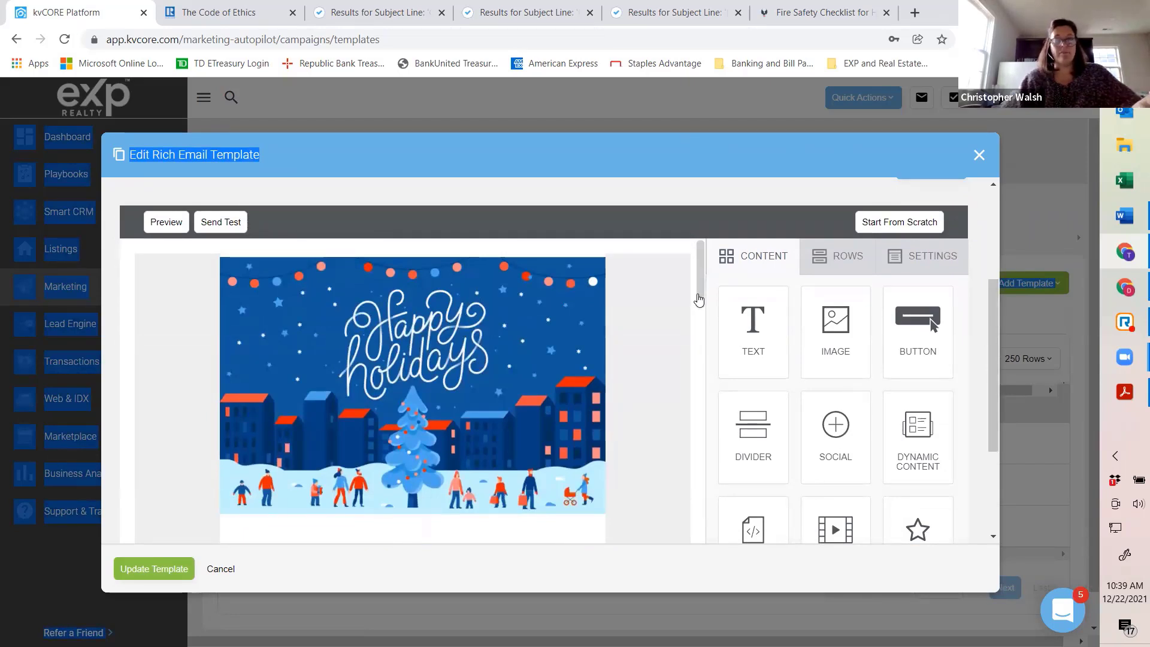
drag(701, 304, 698, 370)
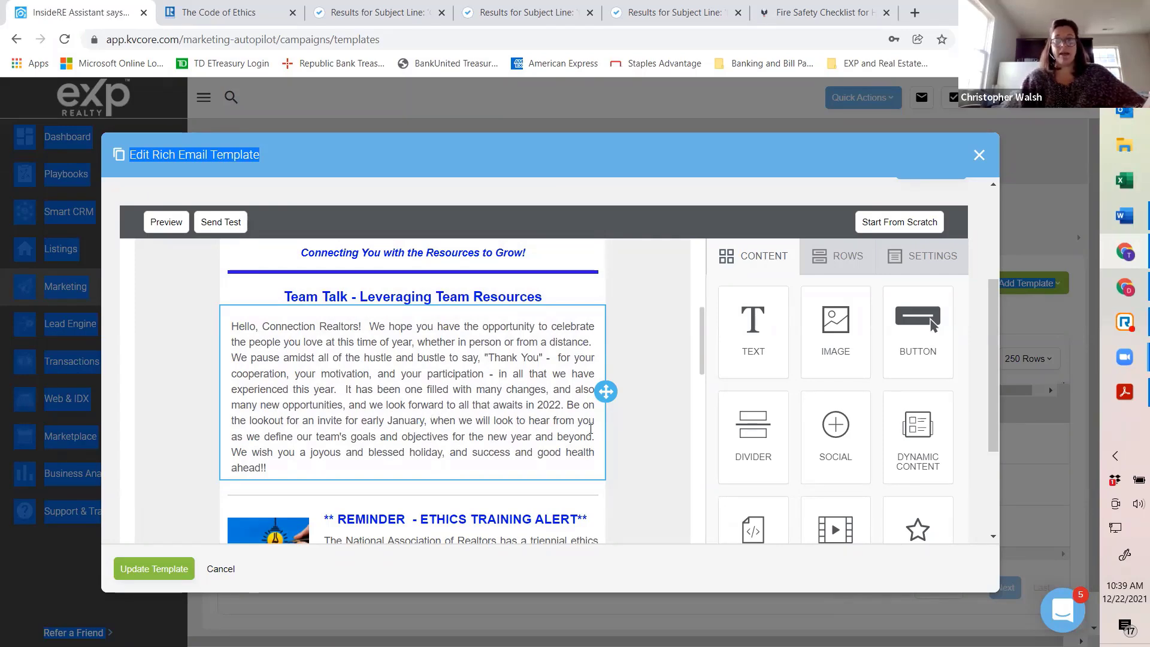
drag(700, 368, 702, 392)
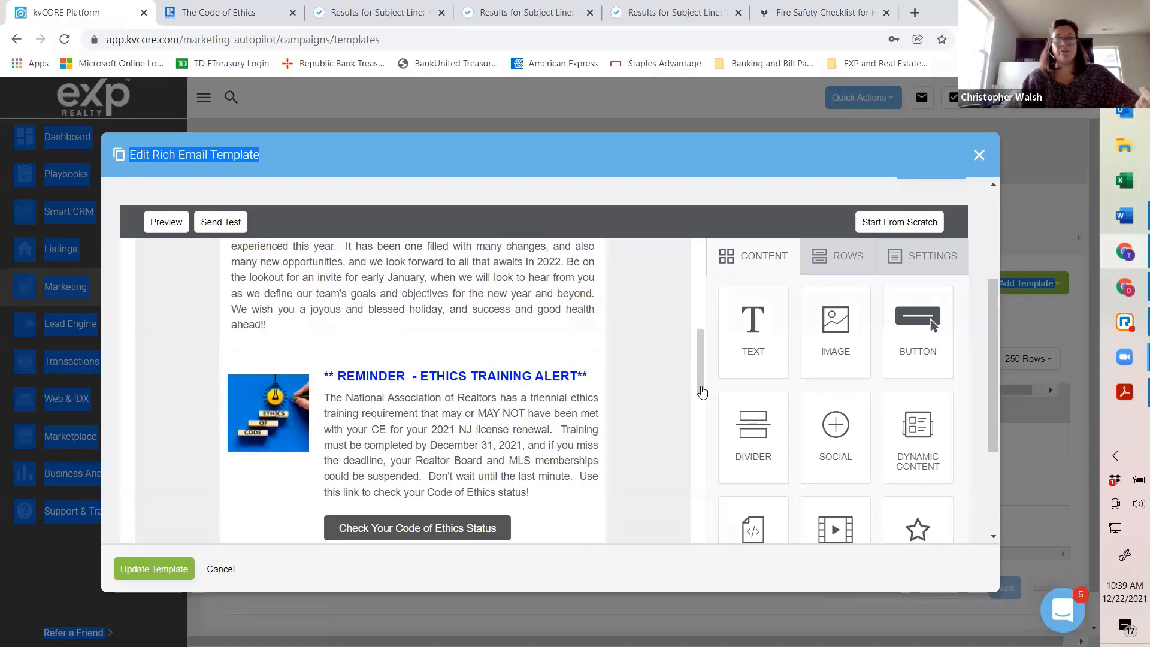
drag(702, 392, 701, 436)
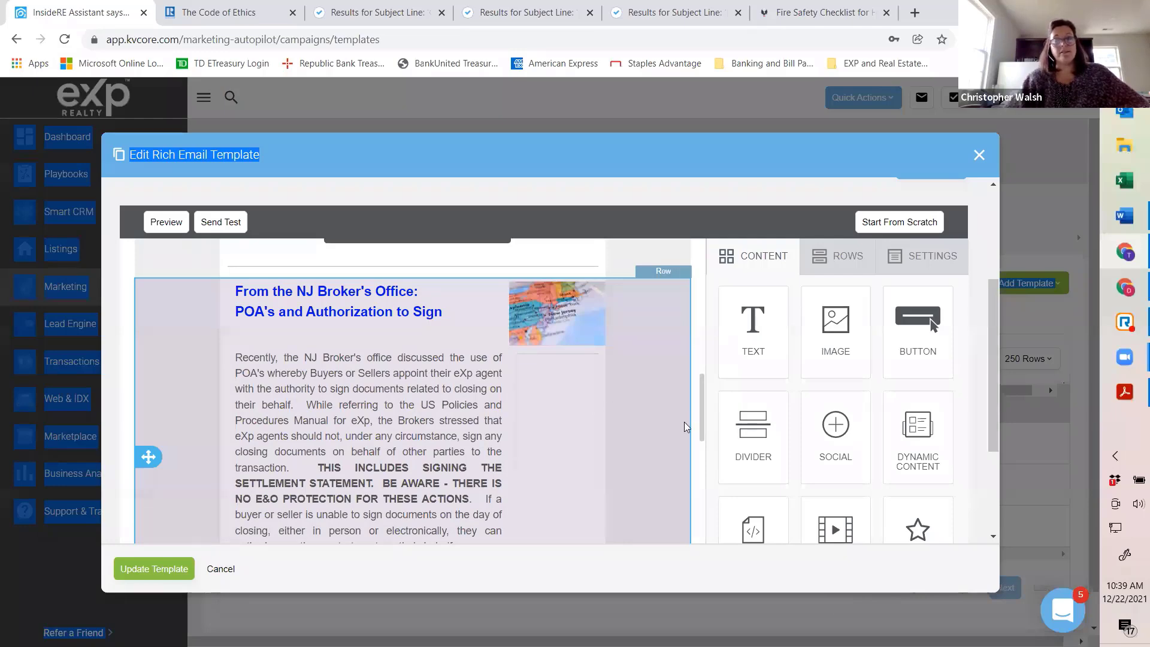
Examine the December newsletter's Circle of Excellence, program and tech spotlights, calendar and Don't Forget sections, and close the template without saving.
drag(703, 429, 702, 464)
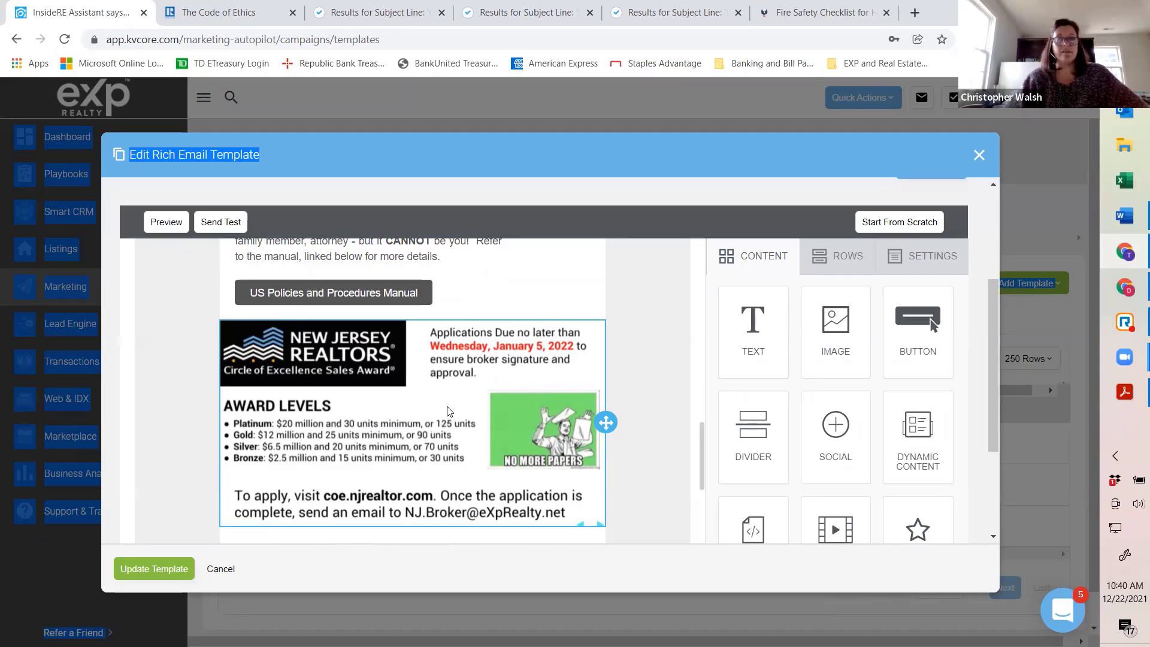
scroll(629, 396, down, 3)
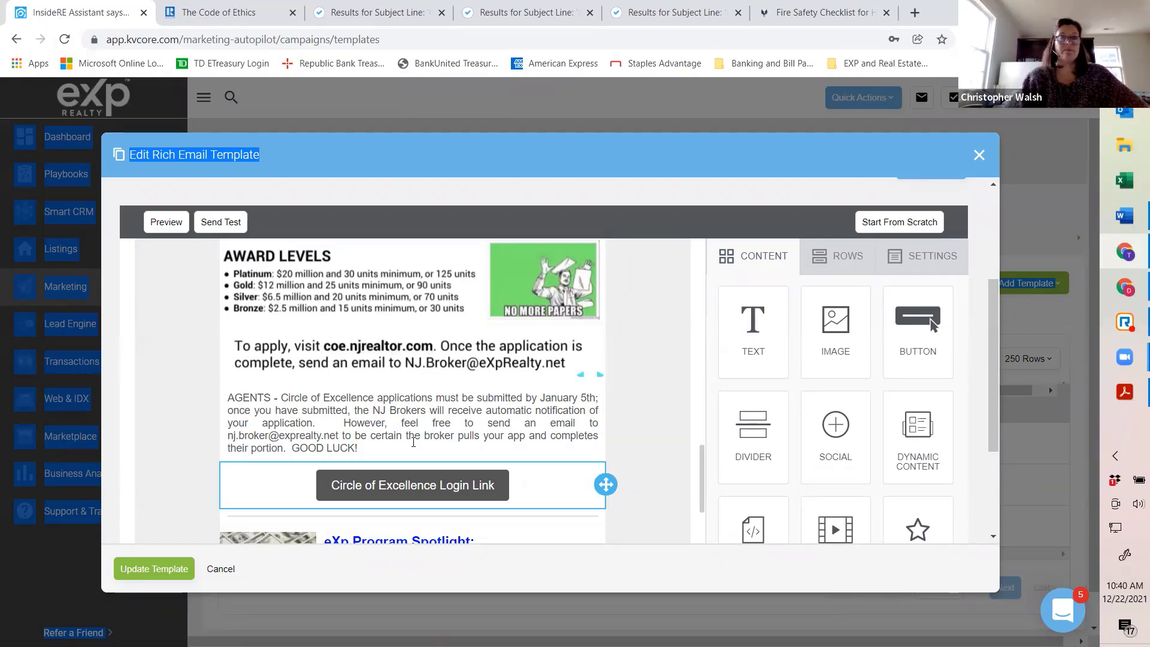
scroll(431, 455, down, 5)
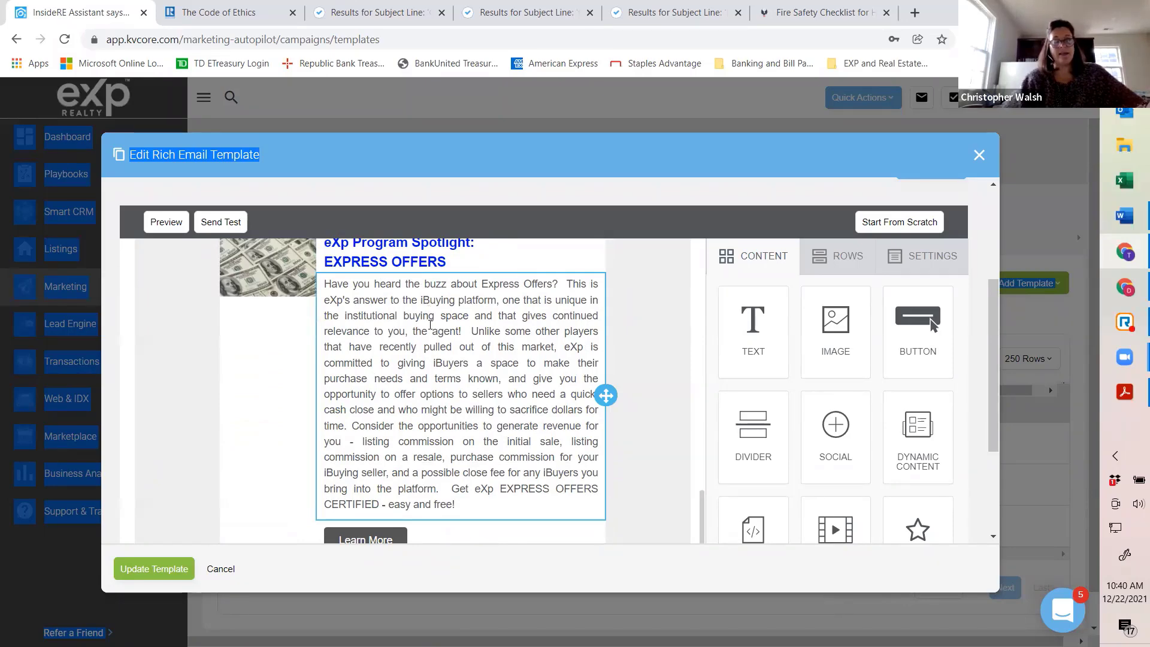
scroll(431, 323, down, 5)
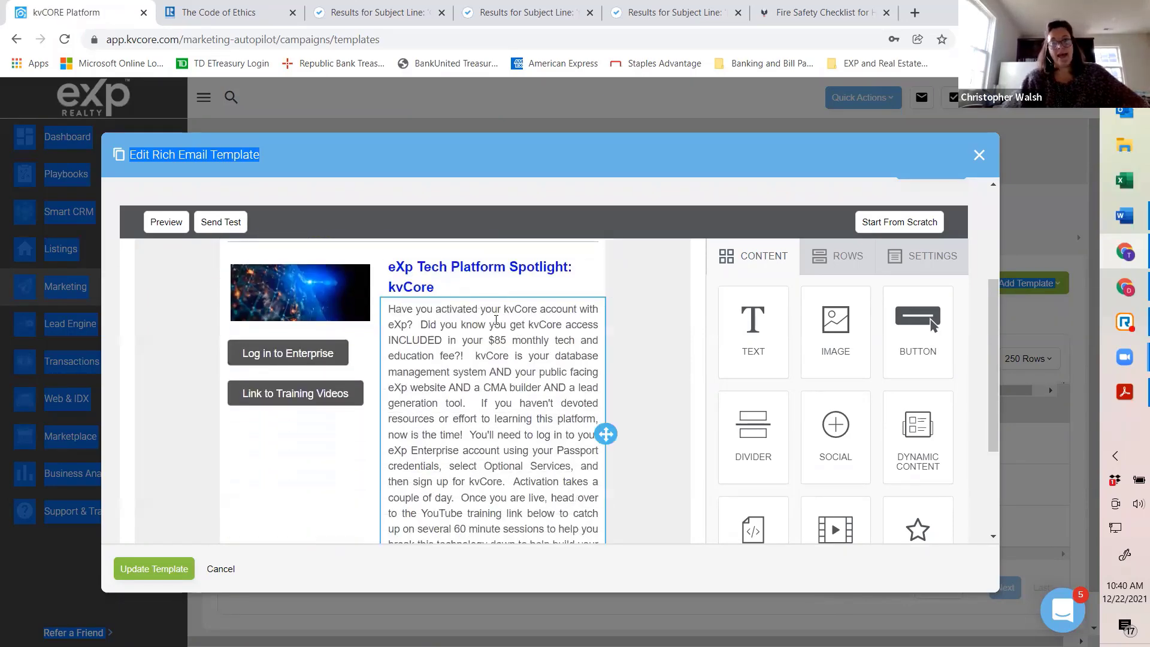
scroll(489, 312, down, 5)
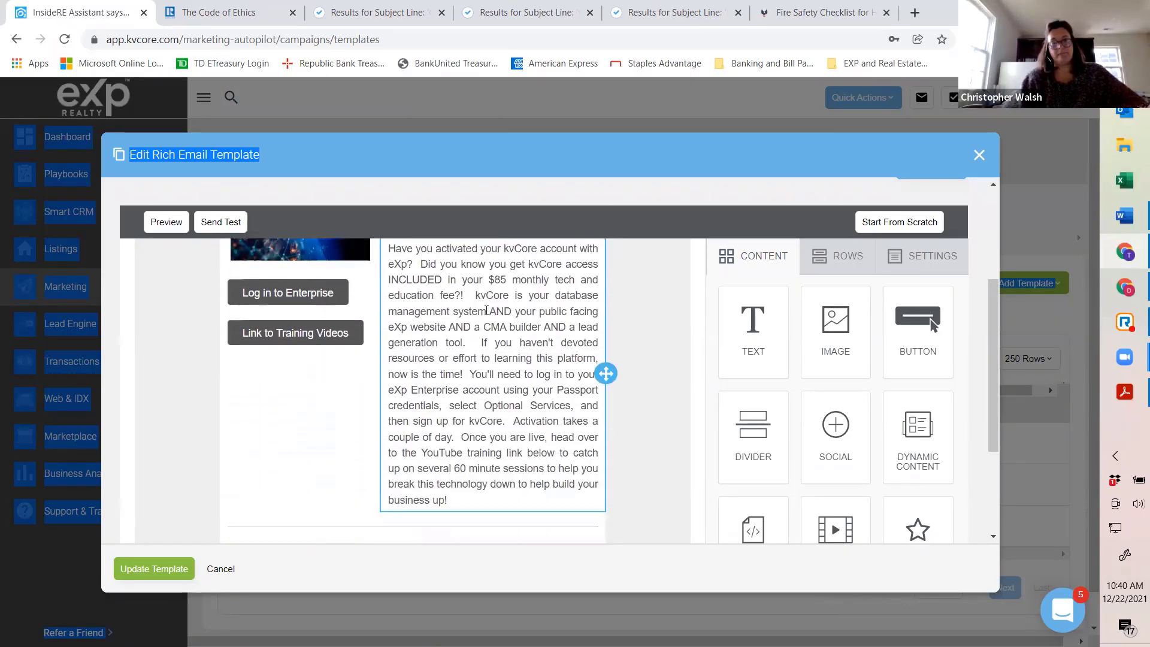
scroll(489, 312, down, 3)
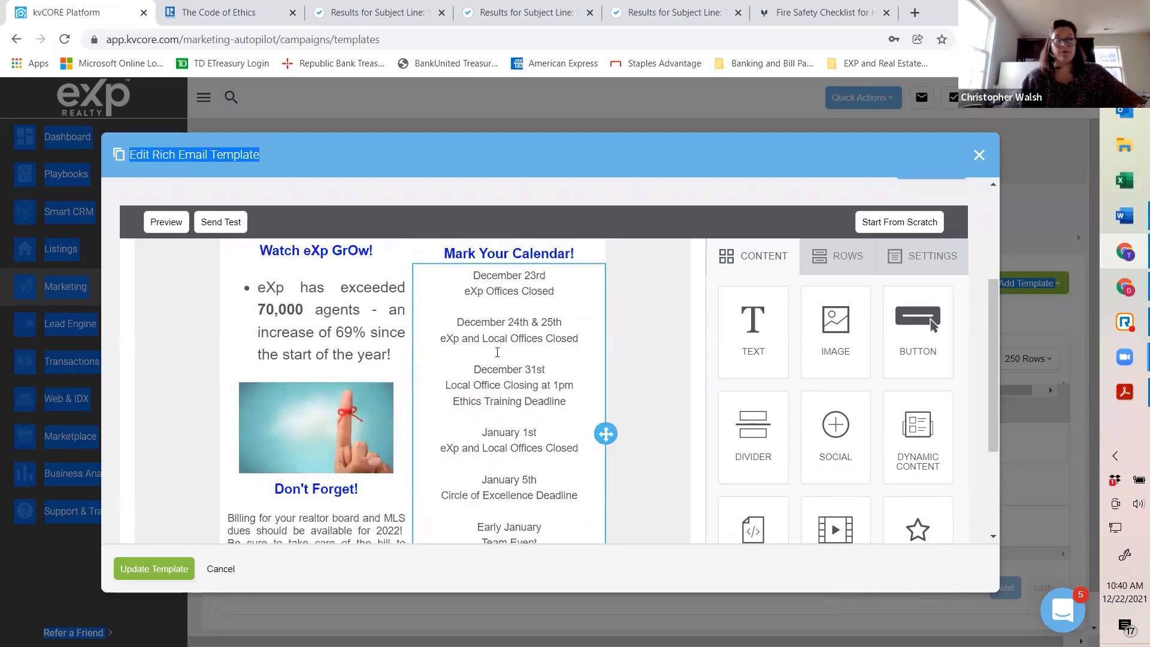
scroll(507, 324, down, 3)
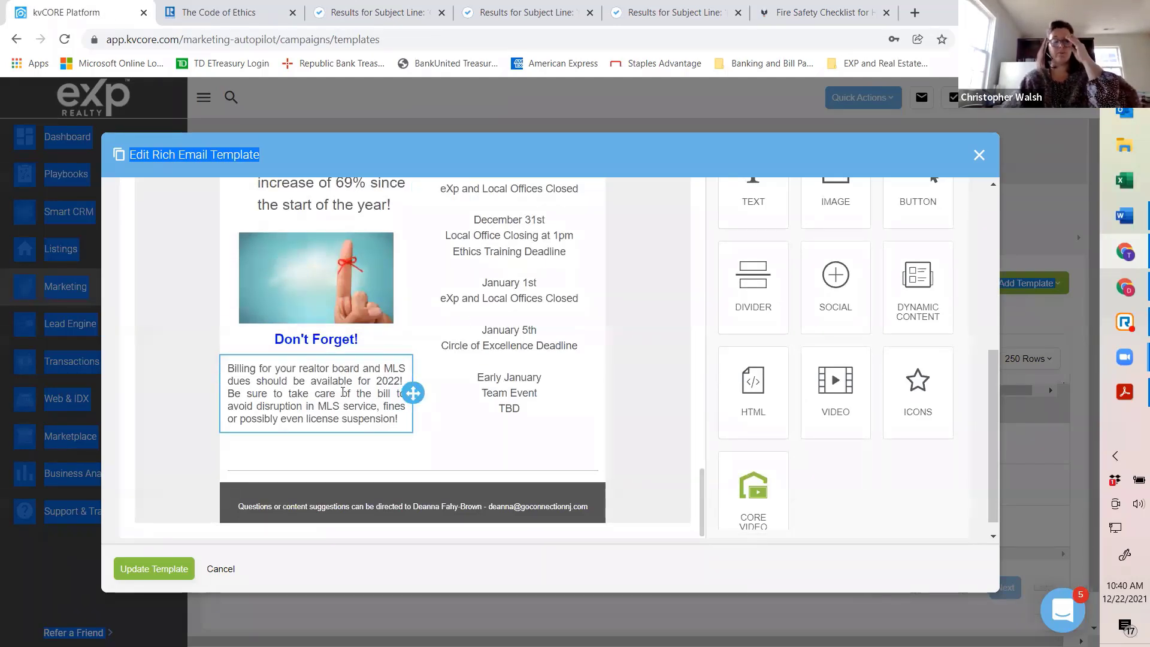
scroll(343, 392, up, 6)
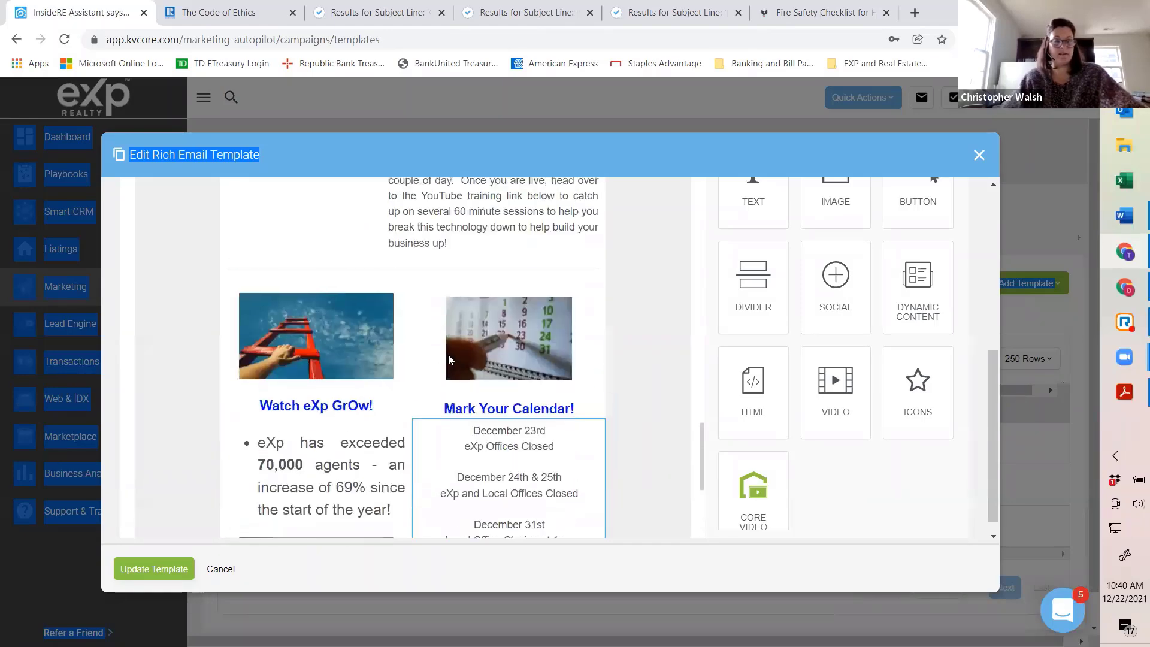
scroll(450, 359, up, 10)
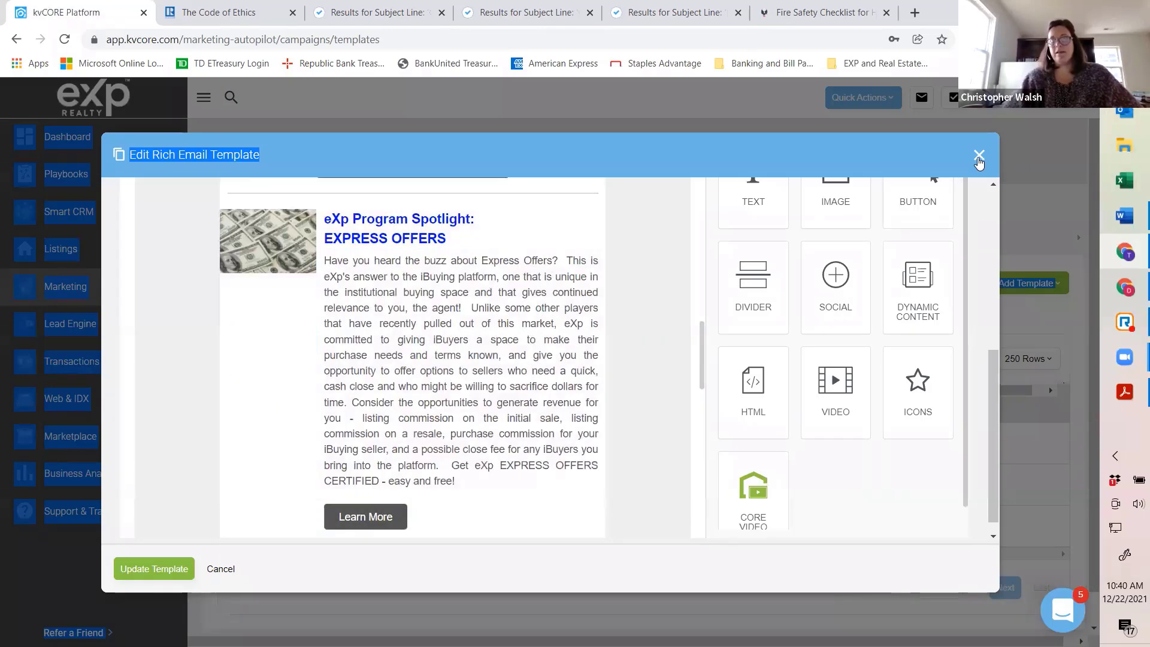
click(979, 157)
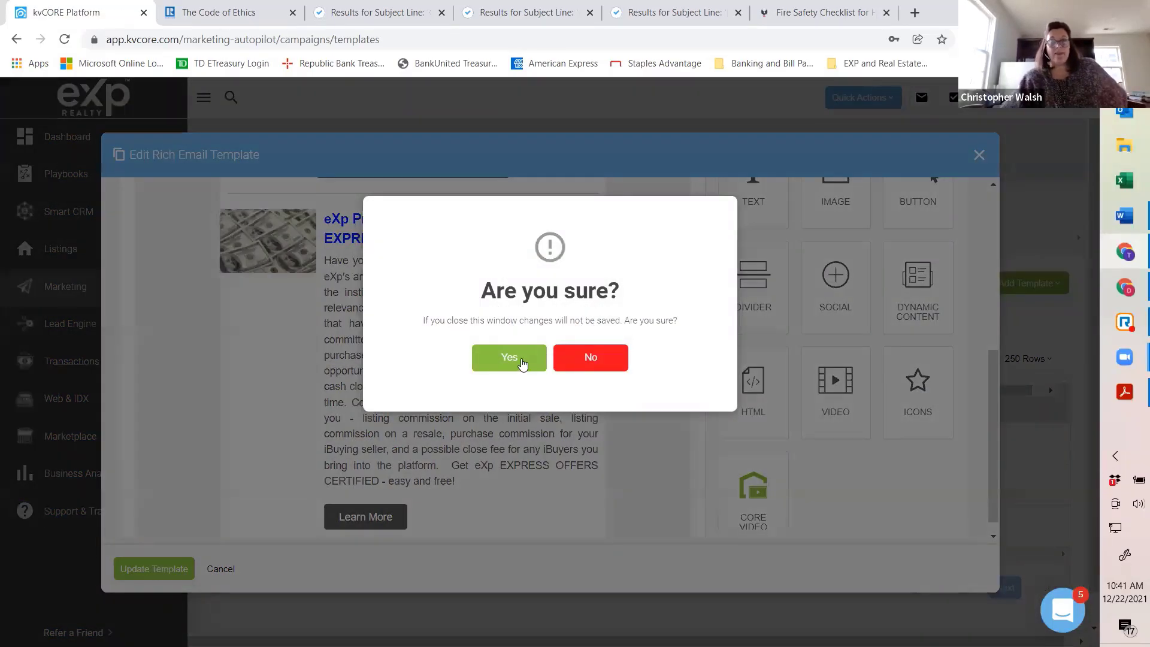
click(521, 359)
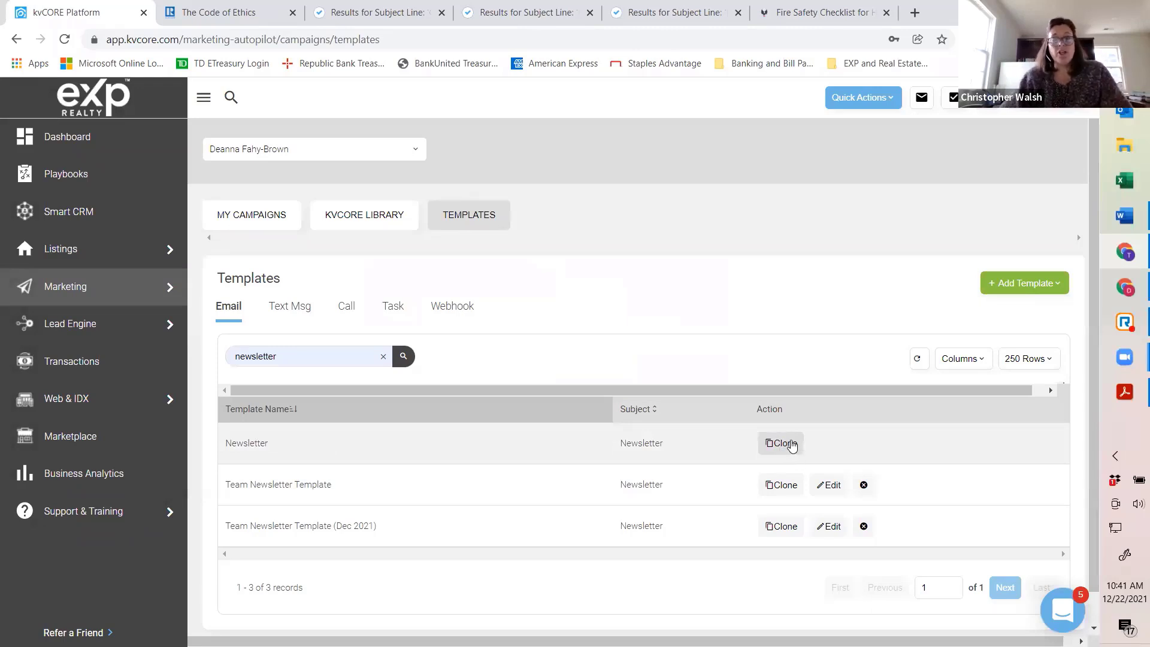
Start a clone of the stock Newsletter template and name it with the owner's first name followed by "Test Newsletter".
click(789, 444)
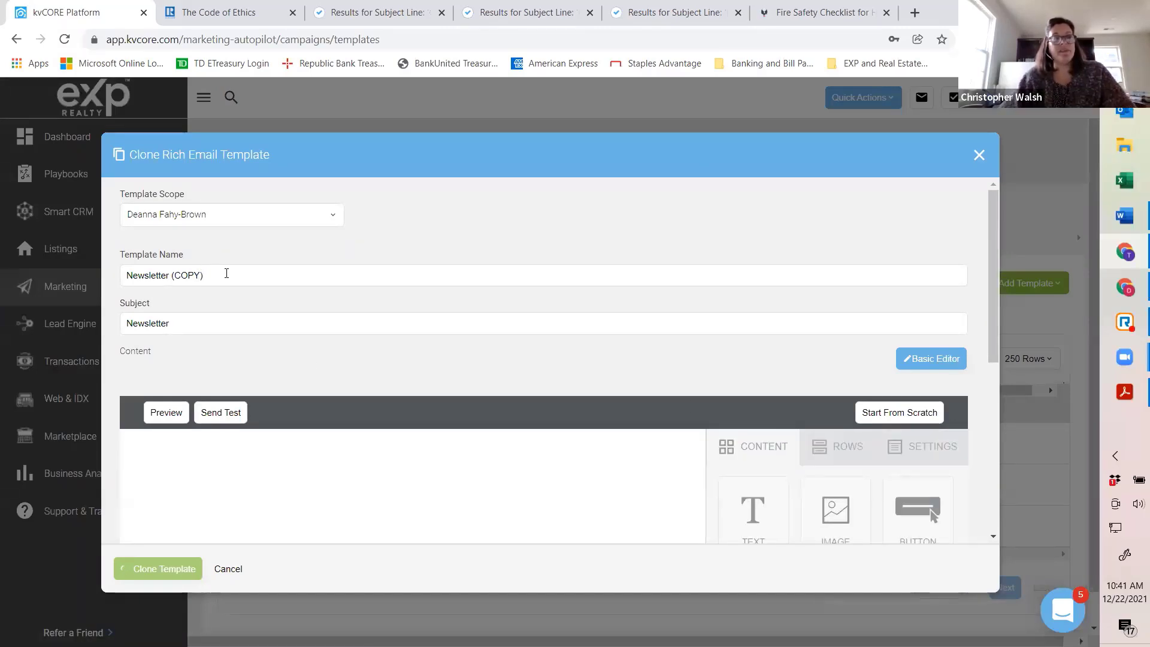
click(220, 273)
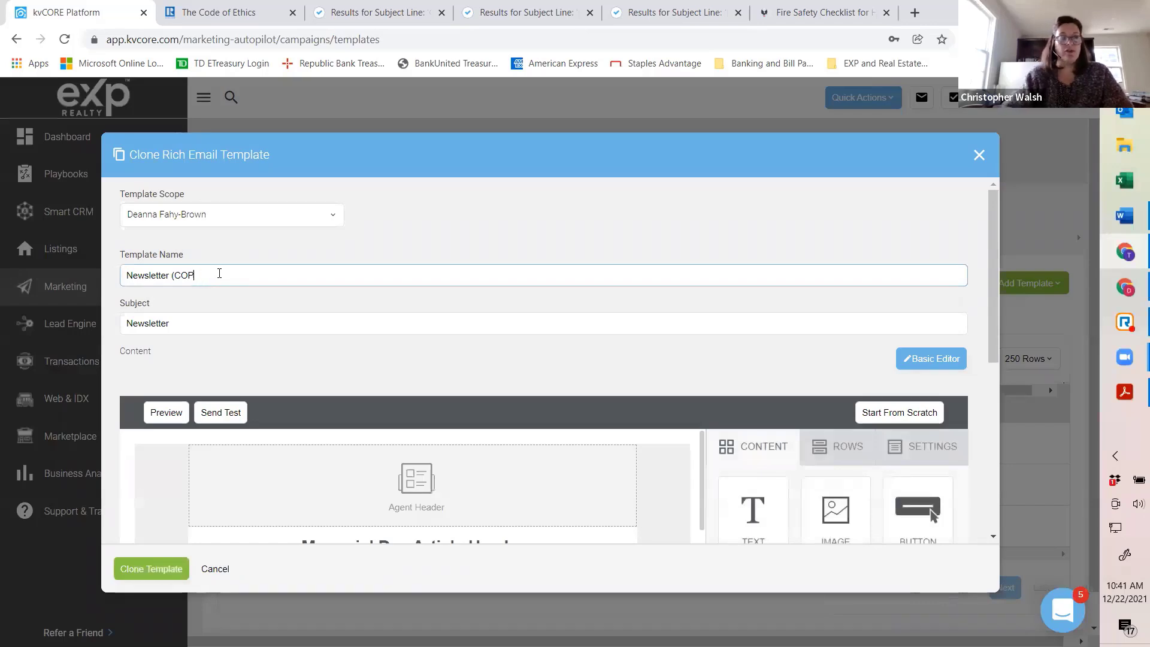
key(BackSpace)
key(BackSpace)
key(BackSpace)
key(BackSpace)
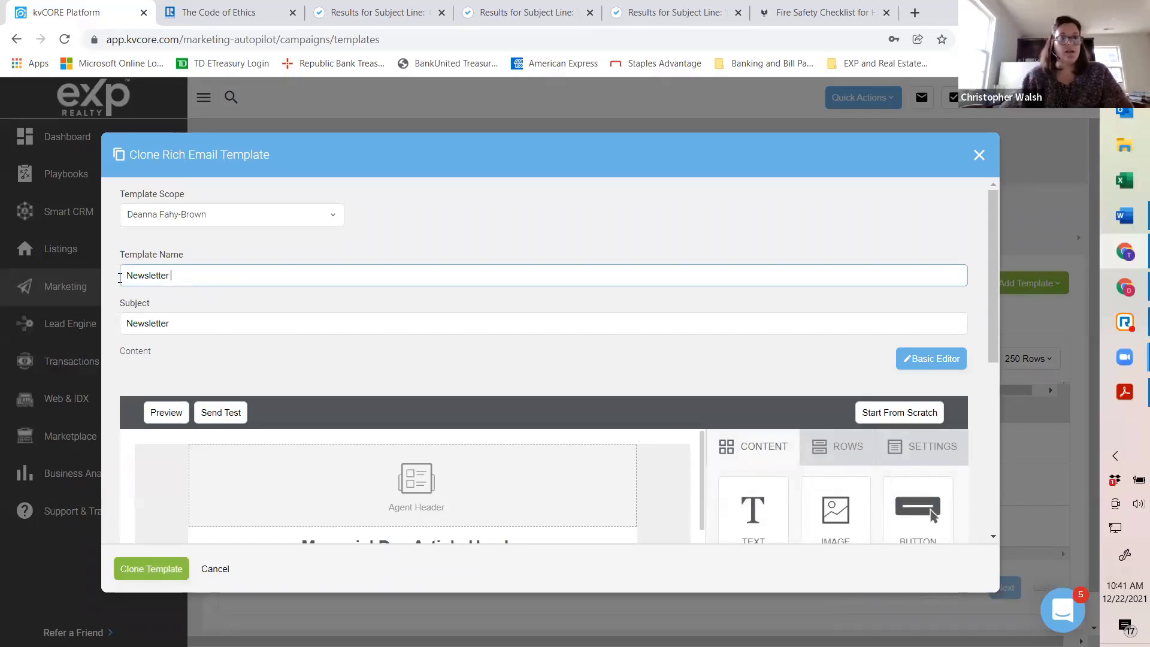
text(DEANNA )
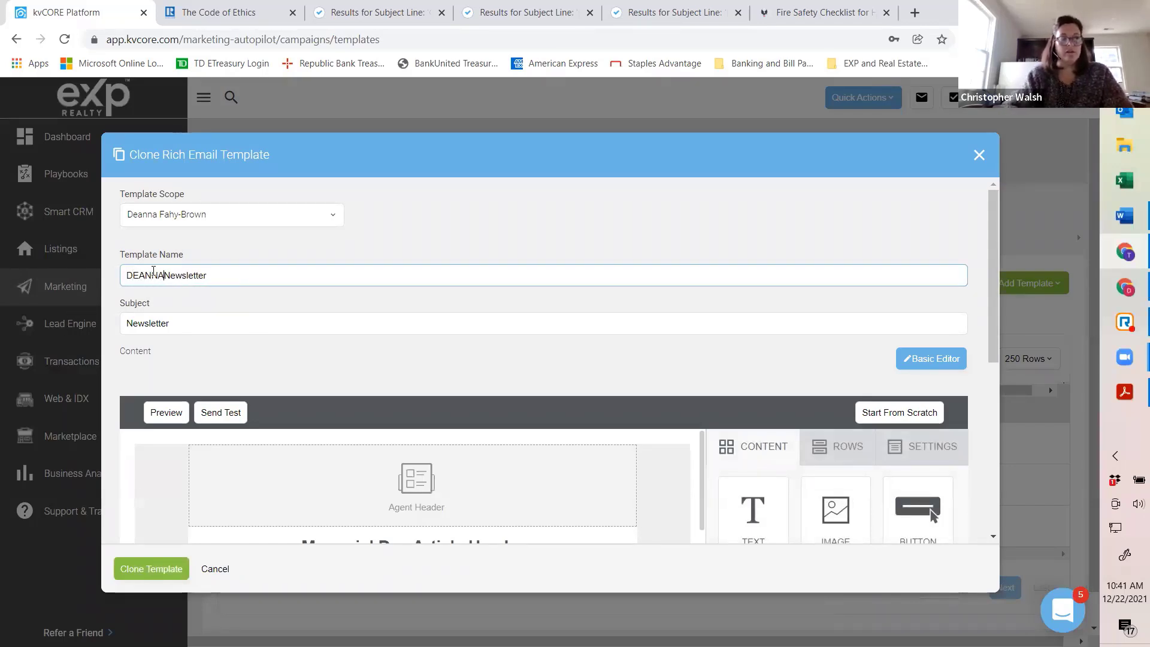
text(Test)
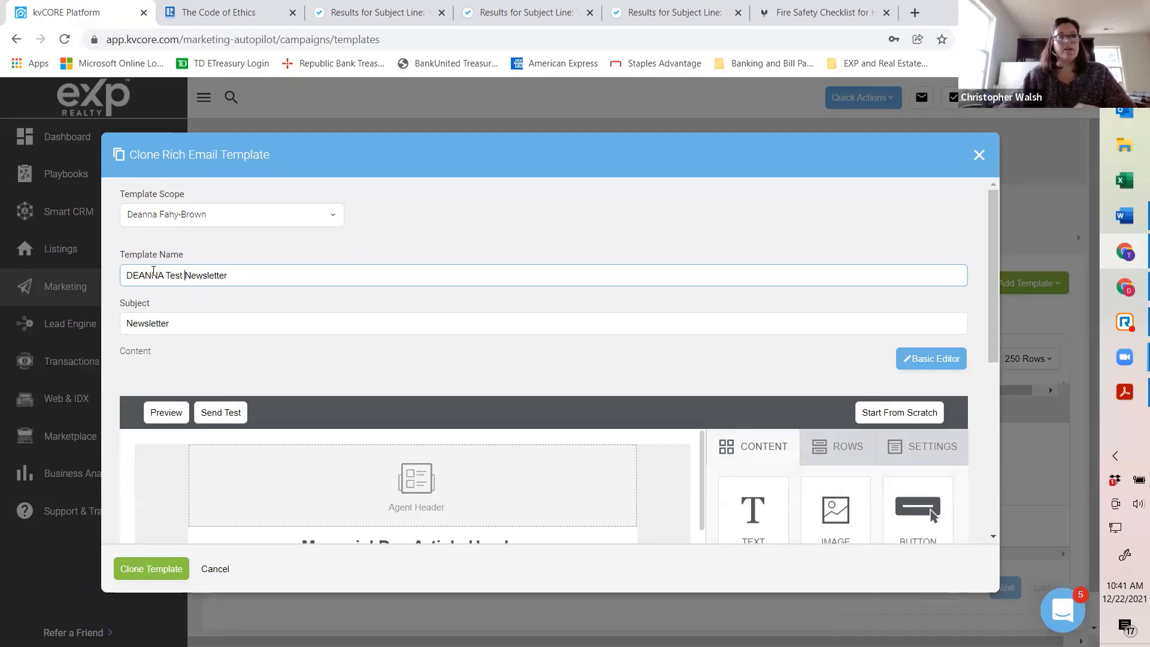
Set the cloned template's subject to "Happy New Year Message Here!" and glance at the subject line tester's results page.
drag(201, 323, 0, 321)
text(Happy H)
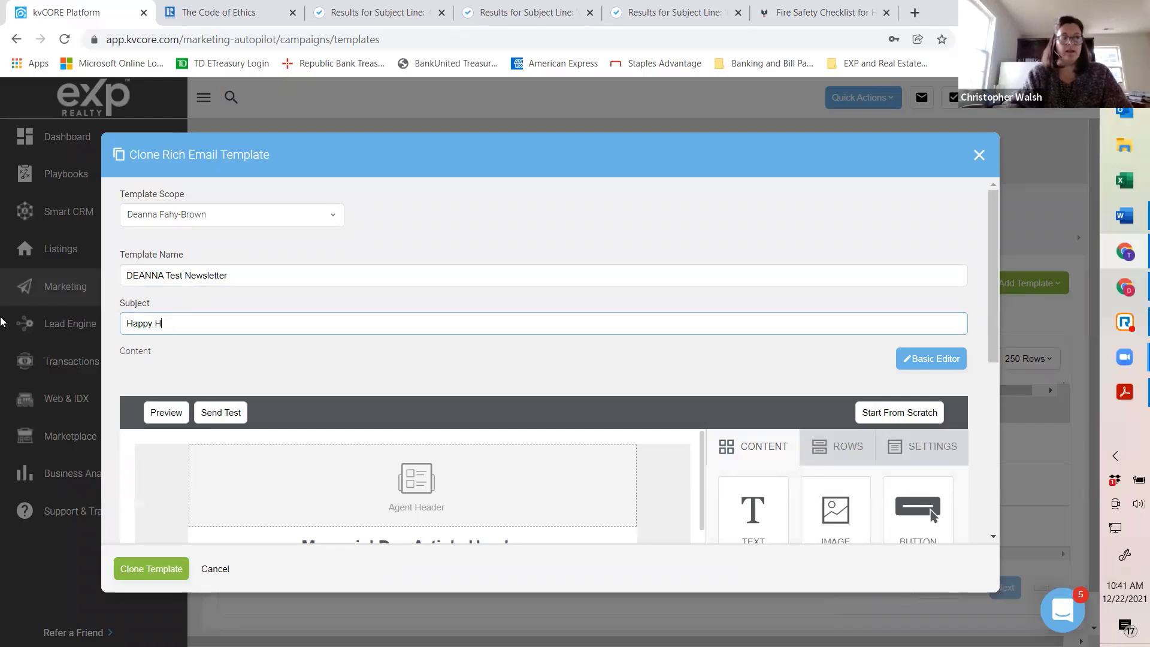
text(ew)
key(BackSpace)
key(BackSpace)
key(BackSpace)
text(New Y)
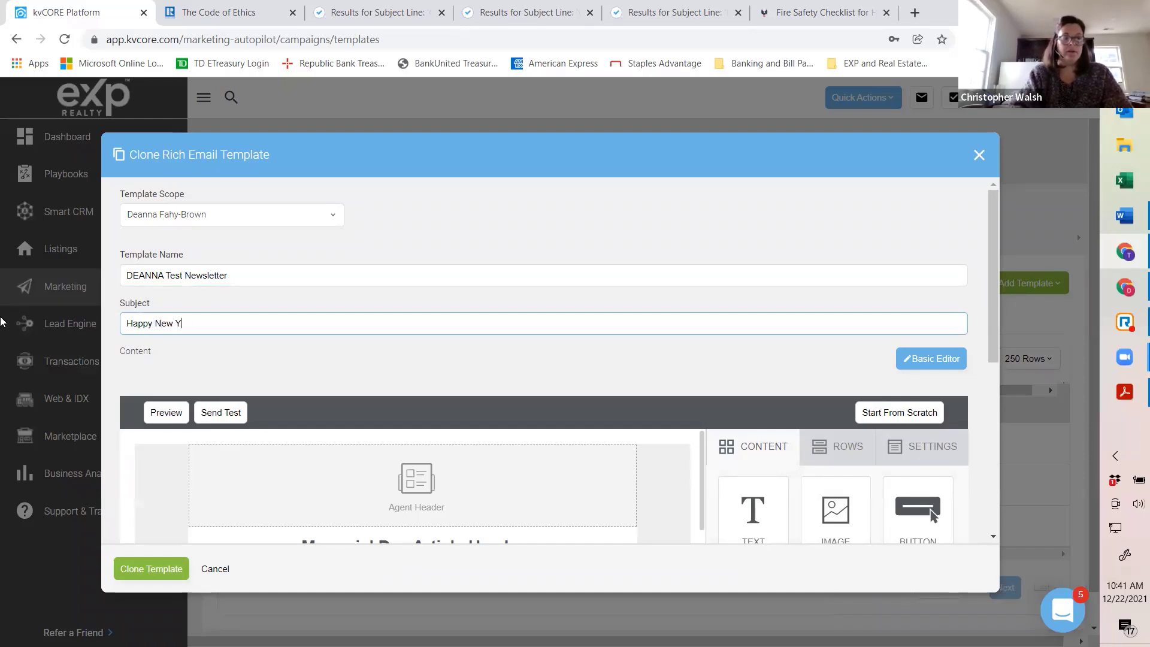
text(ear )
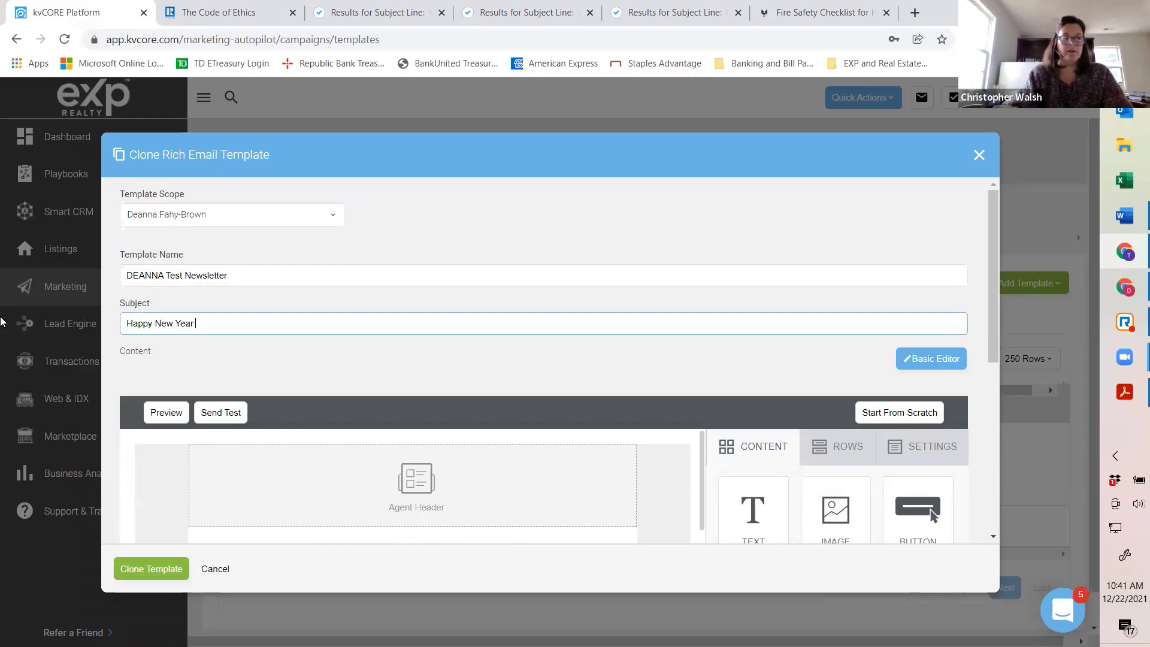
text(Message Here!)
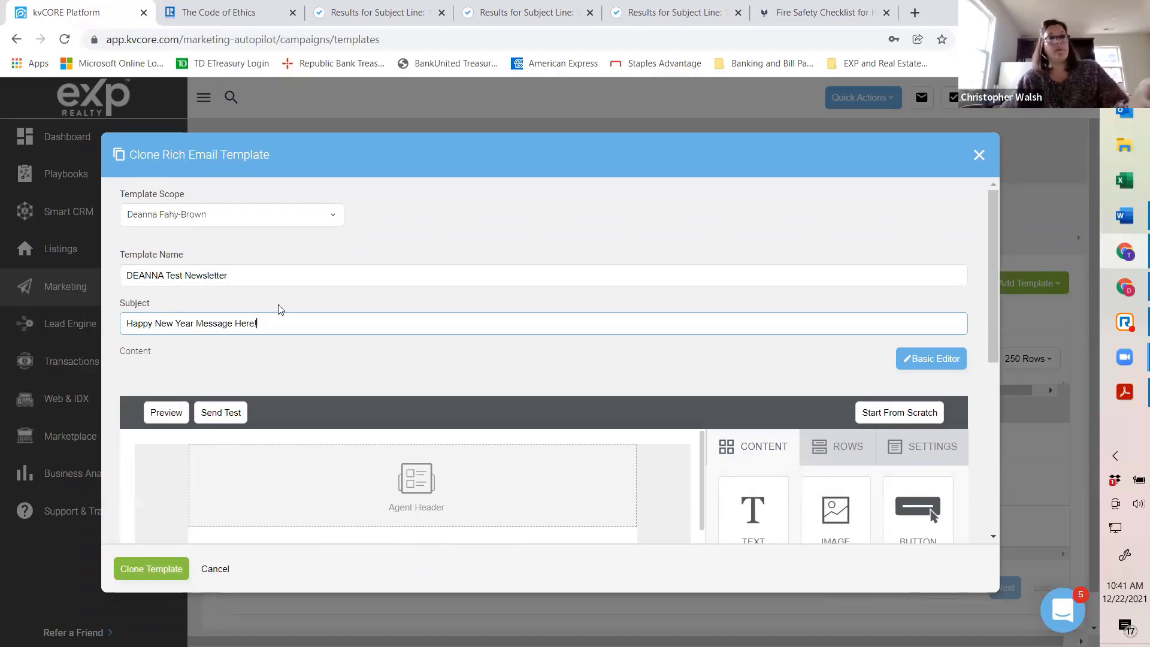
click(383, 15)
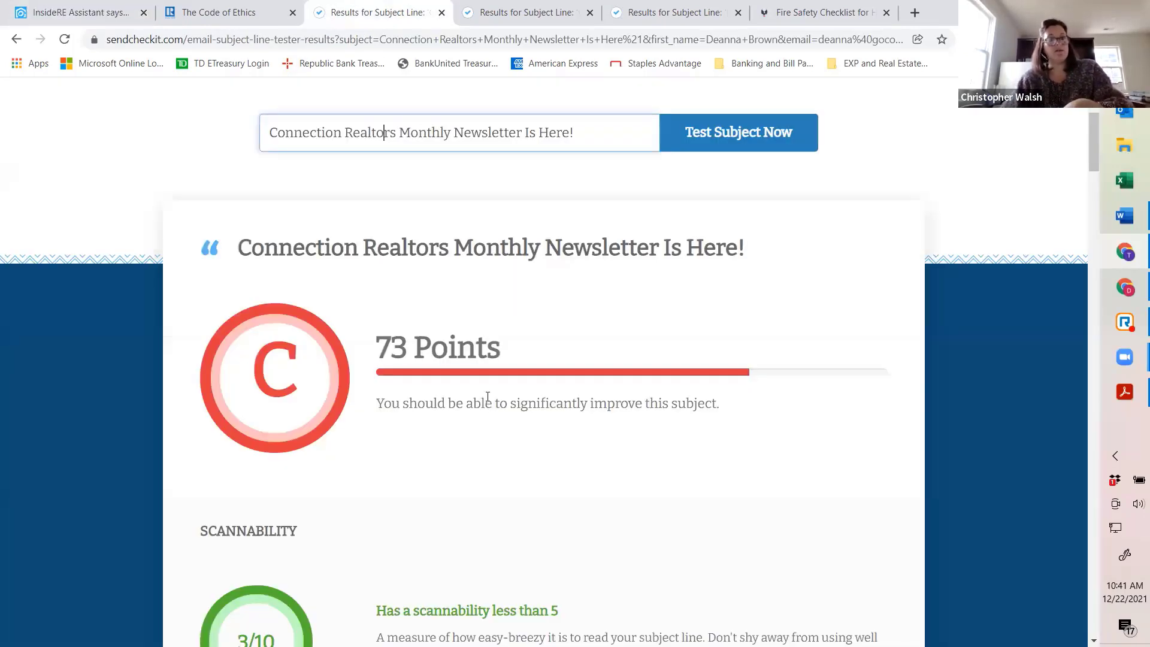
click(87, 15)
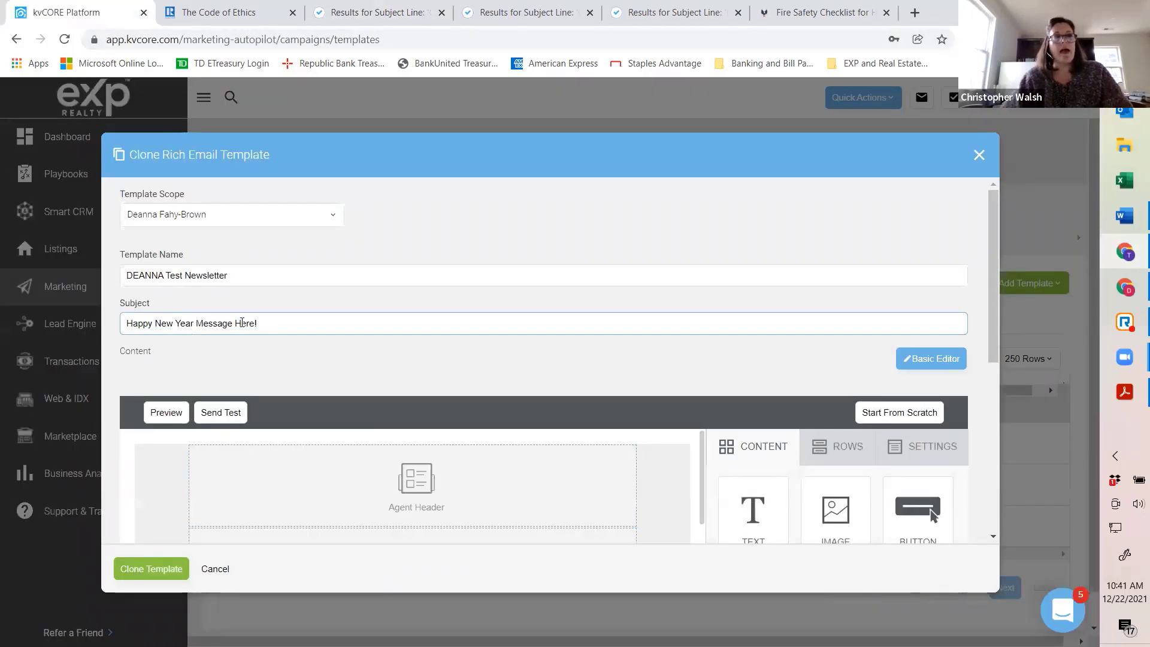
click(264, 322)
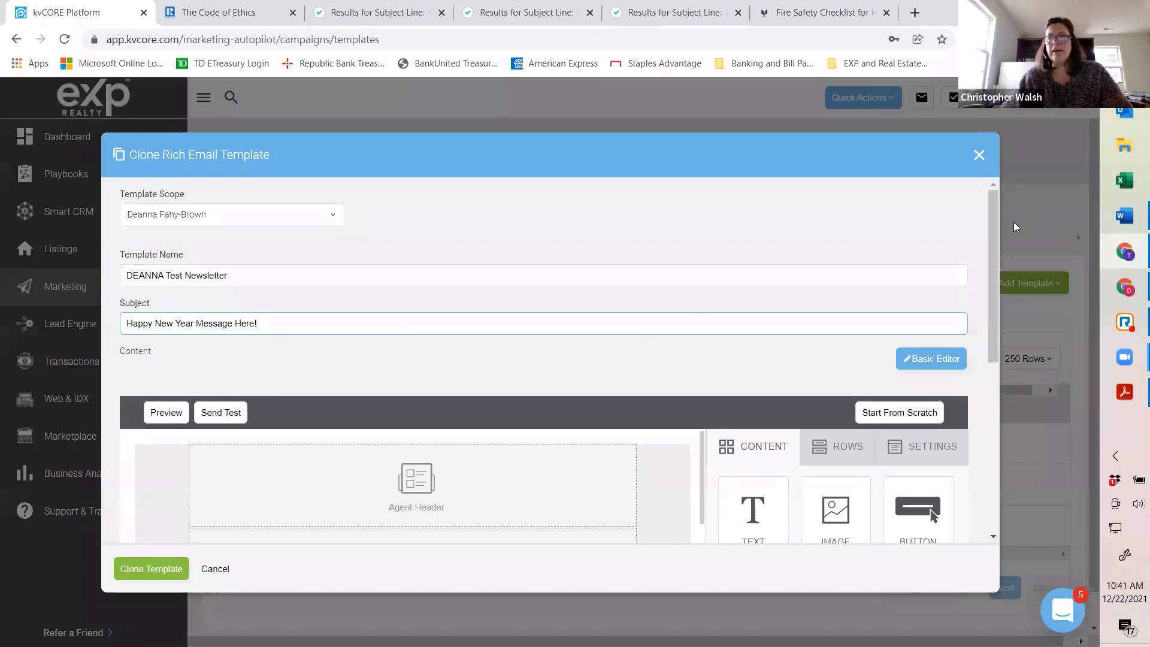
Look over the newsletter template's placeholder sections and the prepared text in Newsletter content.docx in Word, then return to kvCORE.
drag(990, 233, 989, 332)
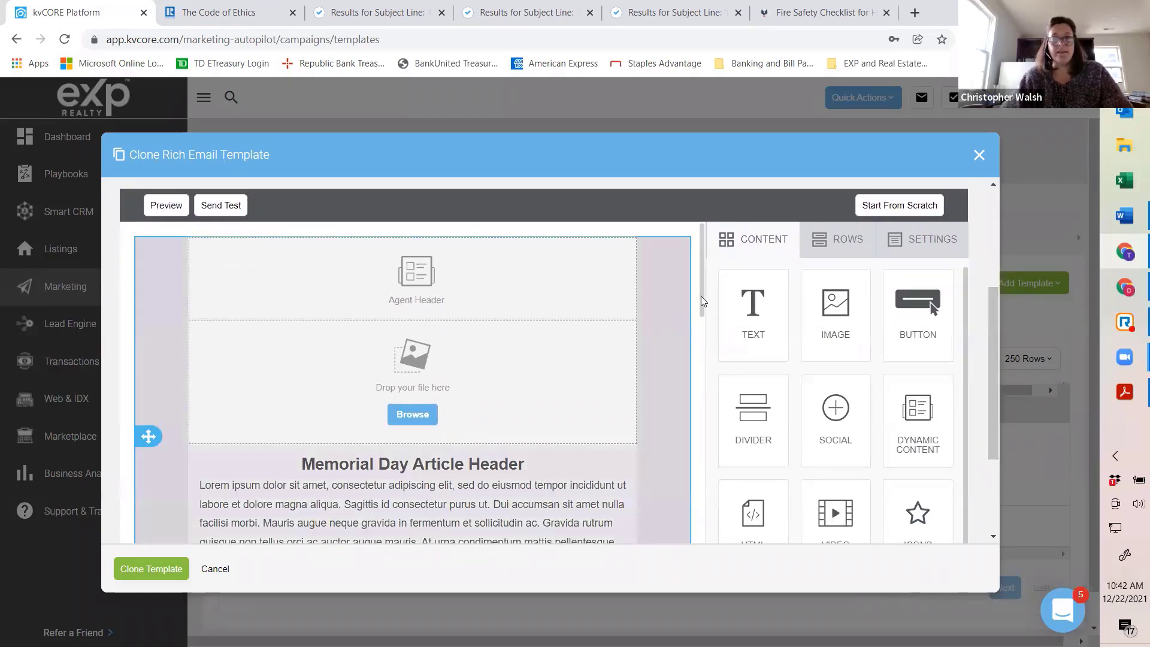
drag(702, 299, 701, 395)
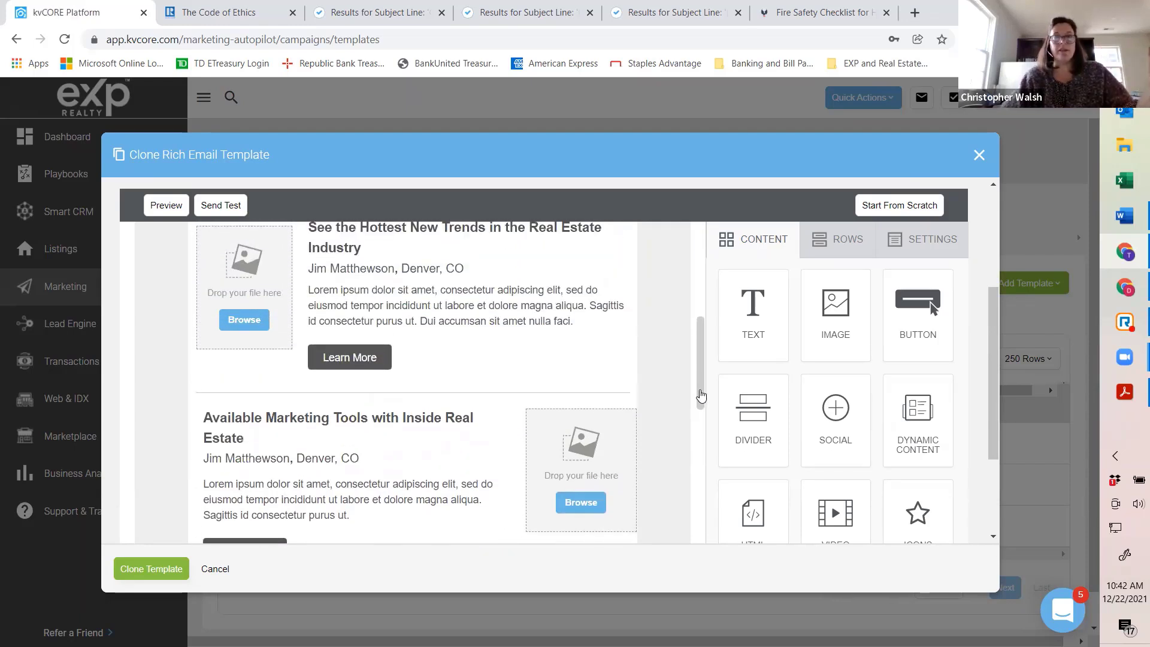
drag(702, 396, 703, 397)
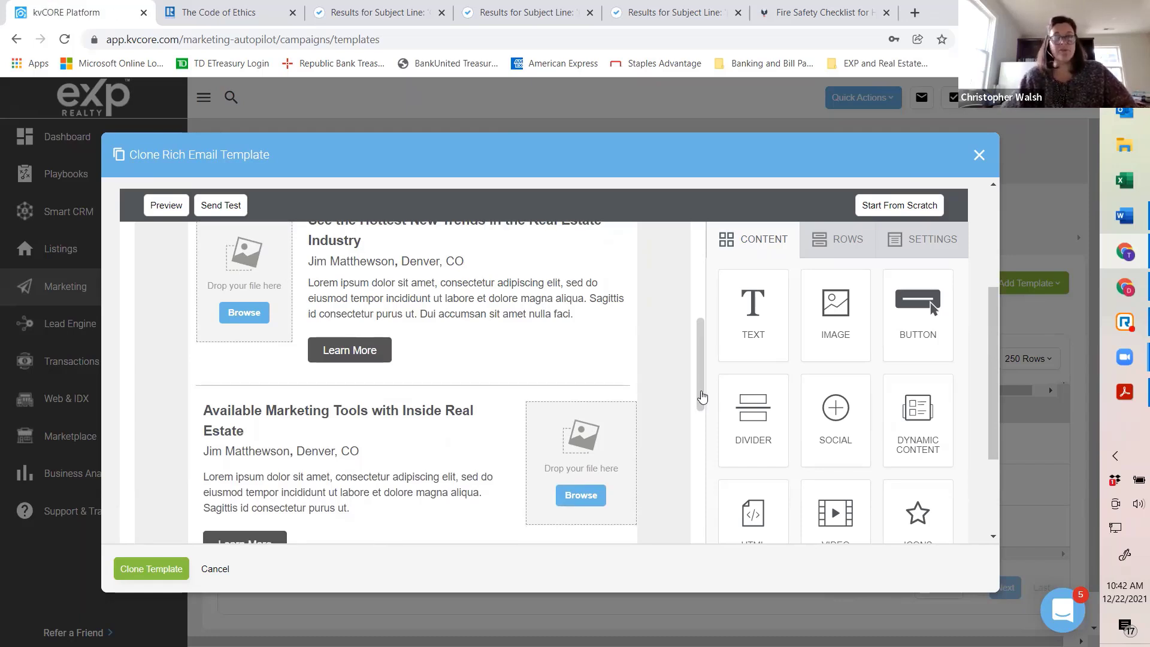
drag(703, 396, 699, 315)
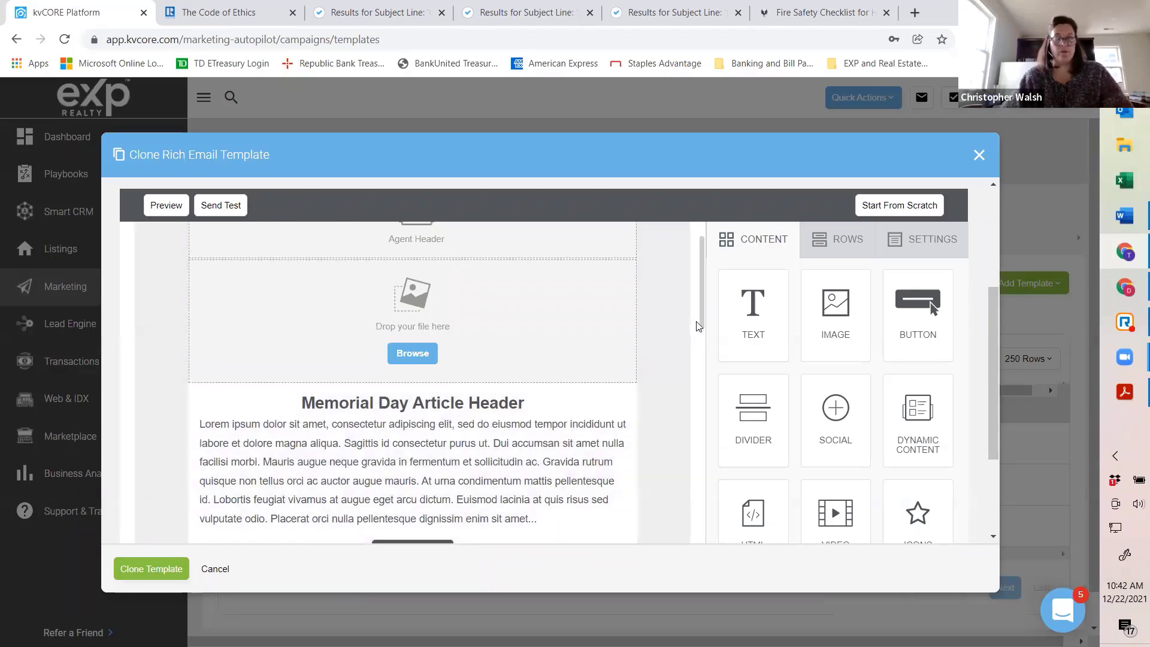
scroll(698, 312, up, 1)
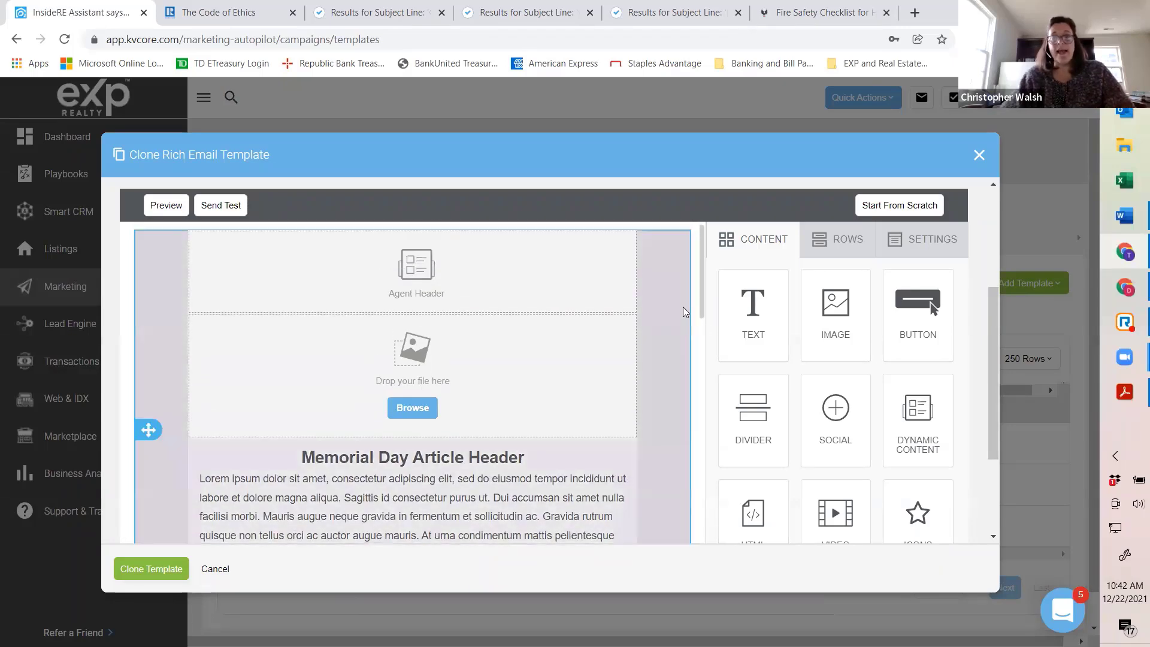
click(1122, 223)
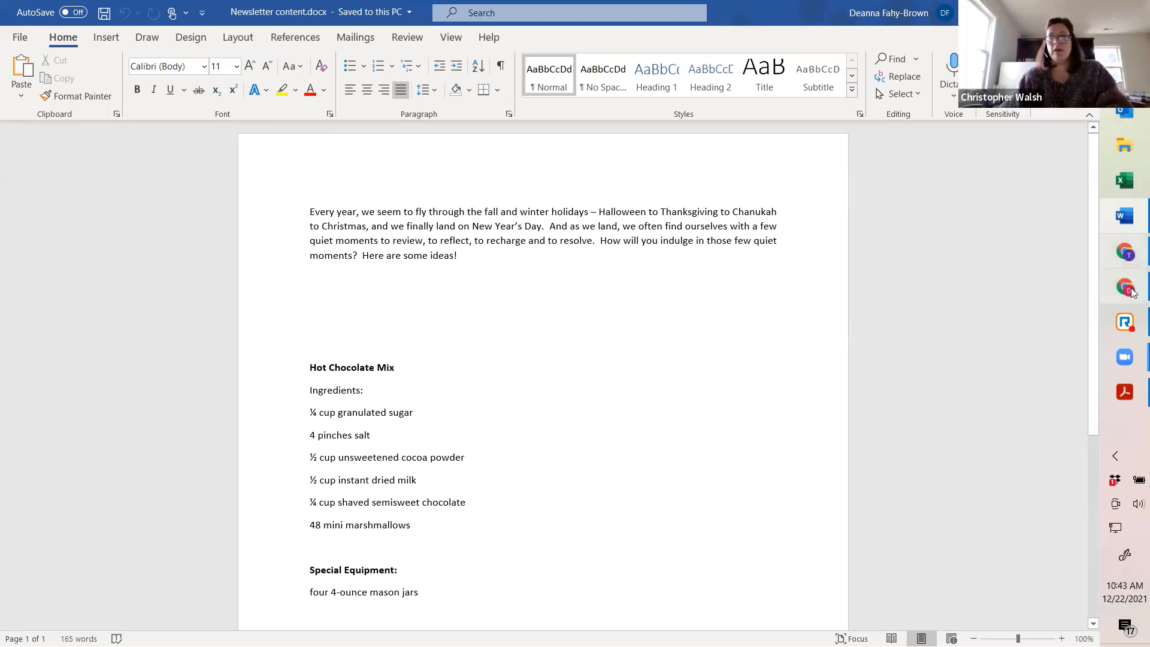
click(1126, 262)
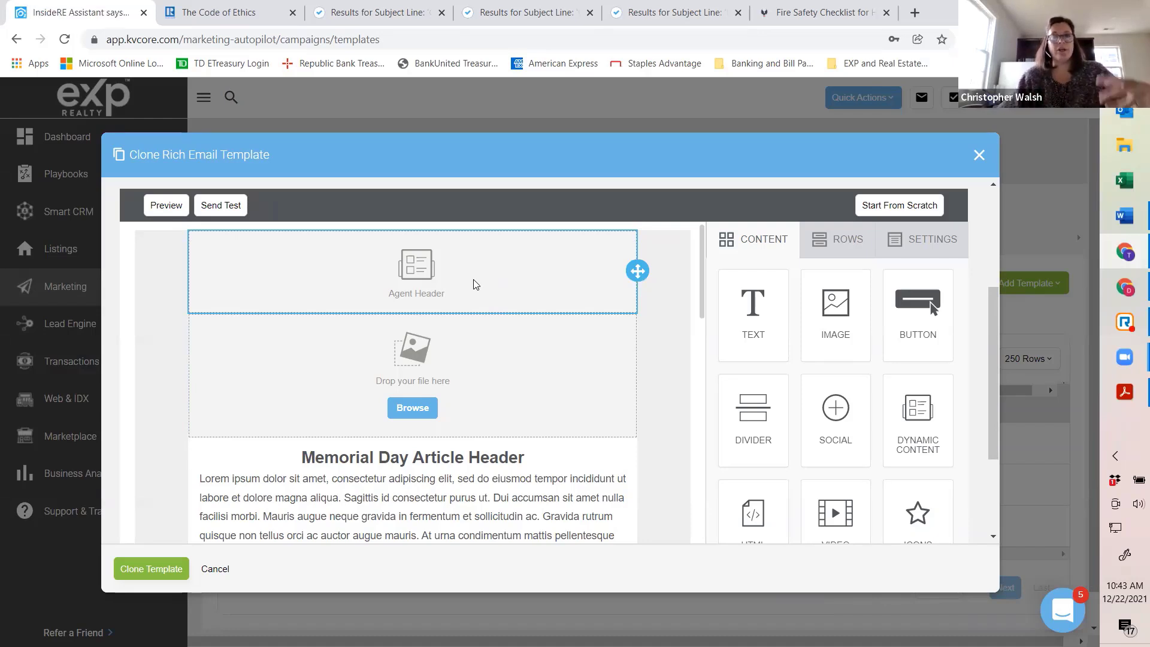
Delete the Agent Header block from the start of the newsletter.
click(476, 283)
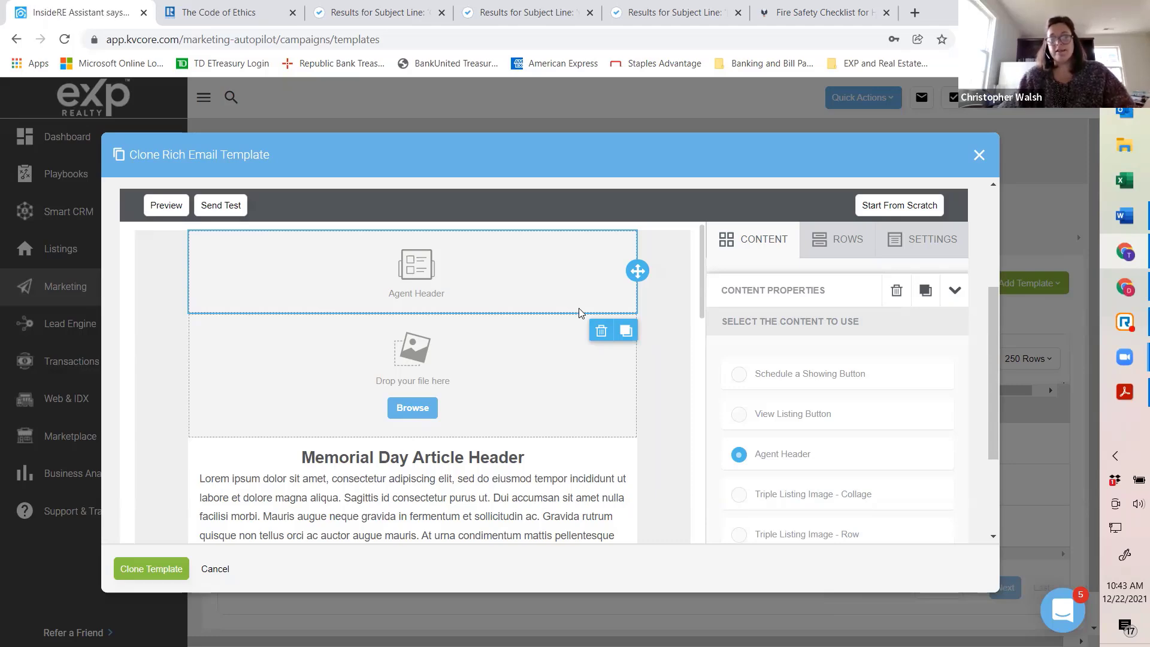
click(601, 331)
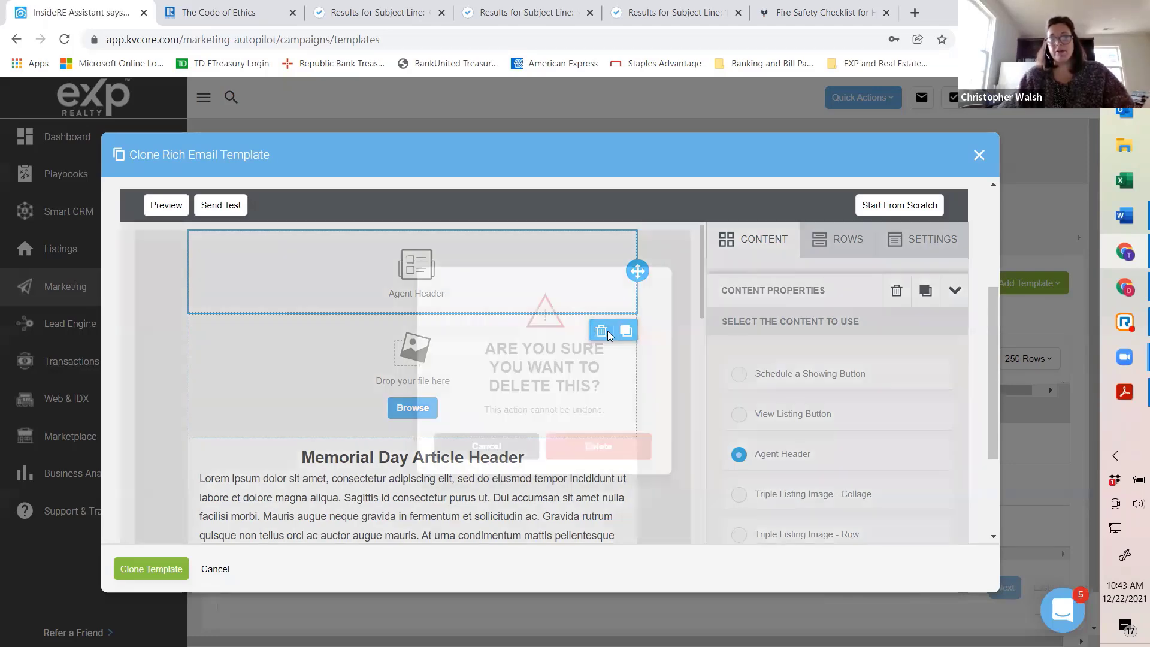
click(598, 522)
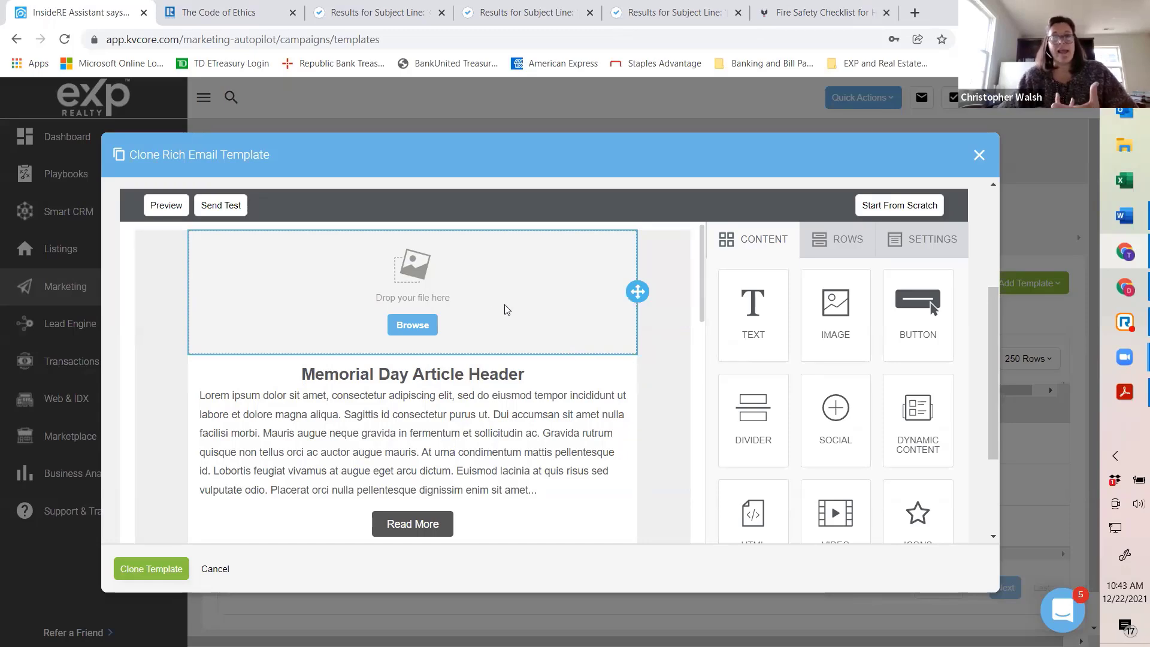
Fill the empty image placeholder above the article header with the blue 2022 shutterstock image from the file manager.
click(479, 313)
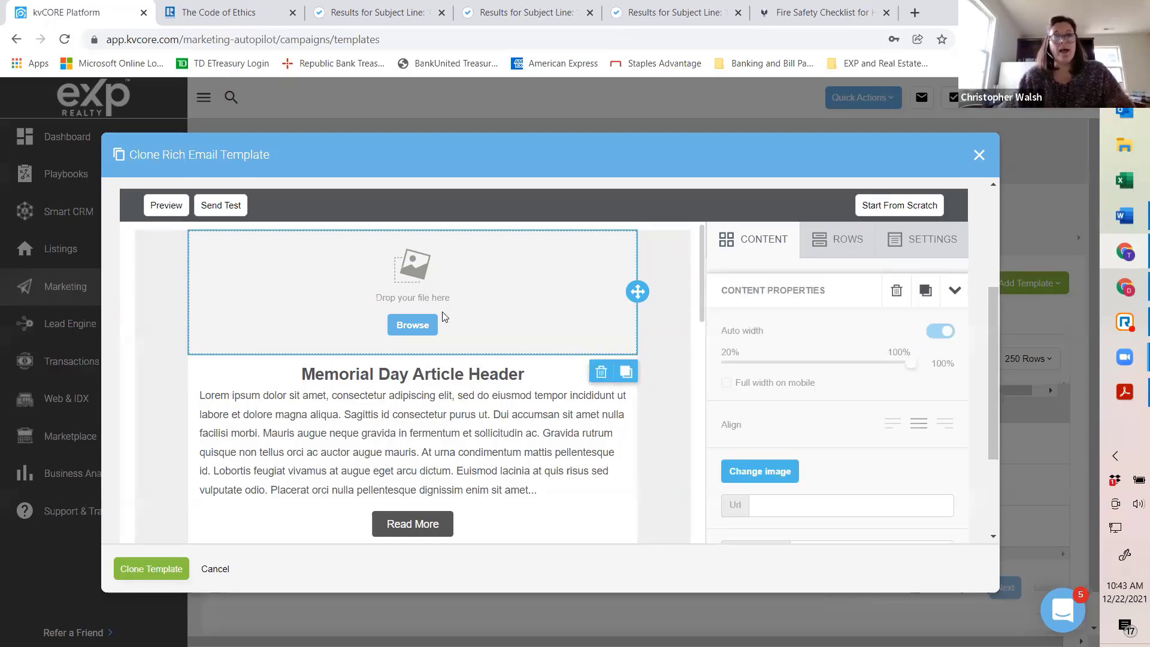
click(413, 326)
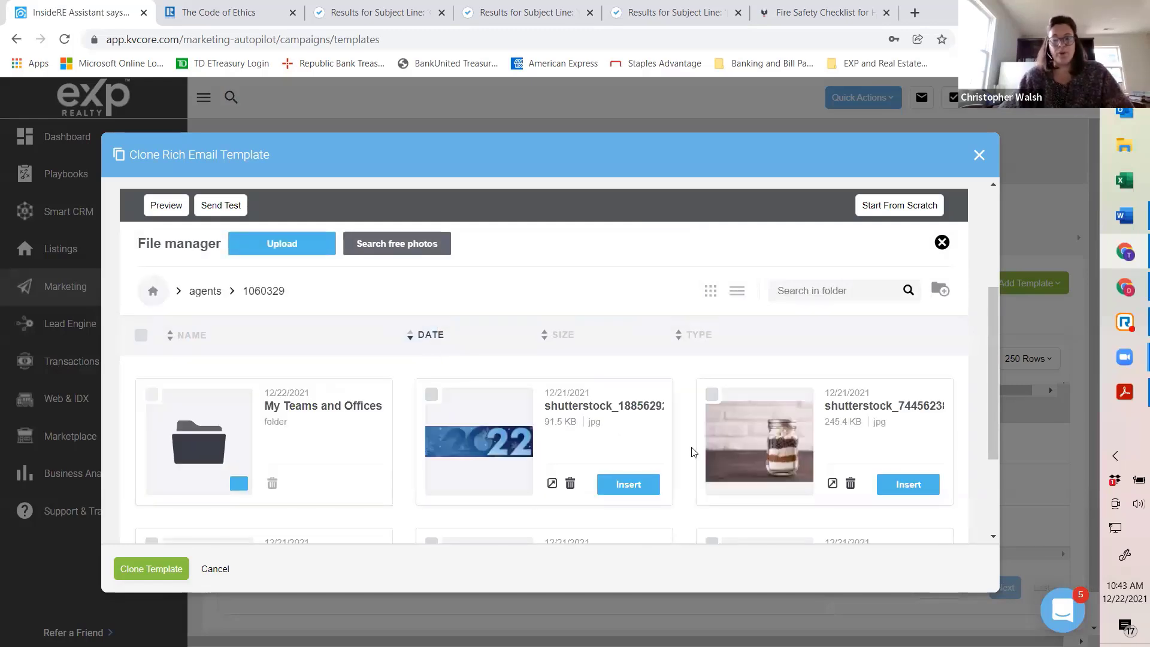
click(629, 484)
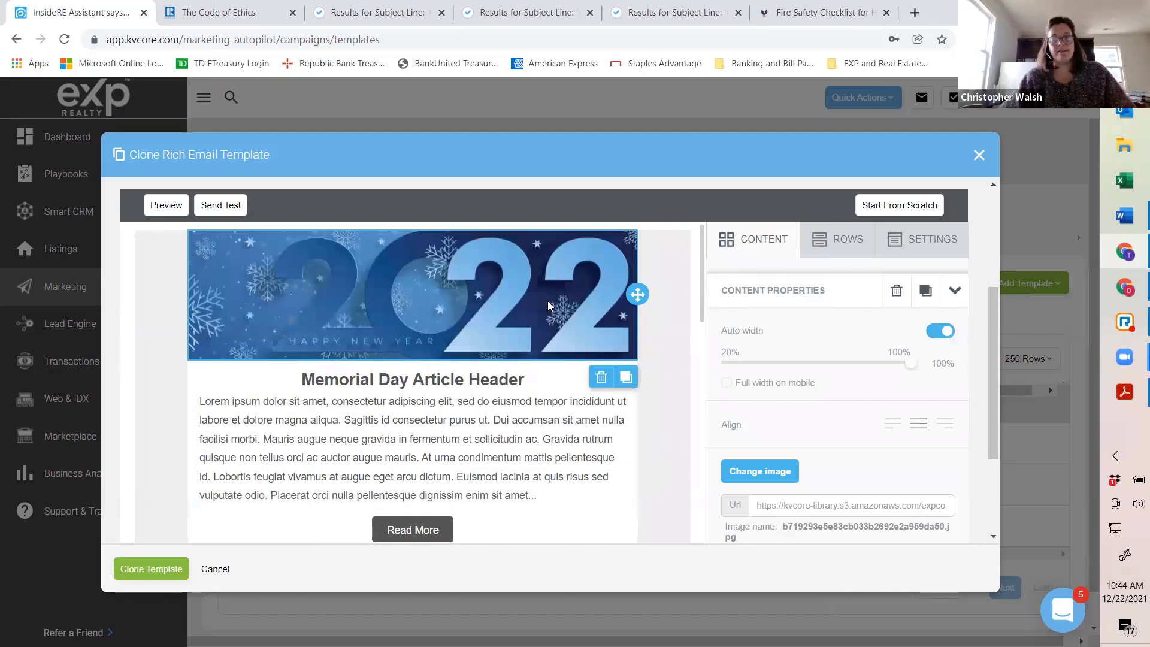
Replace the "Memorial Day Article Header" heading with "Happy New Year!".
click(520, 378)
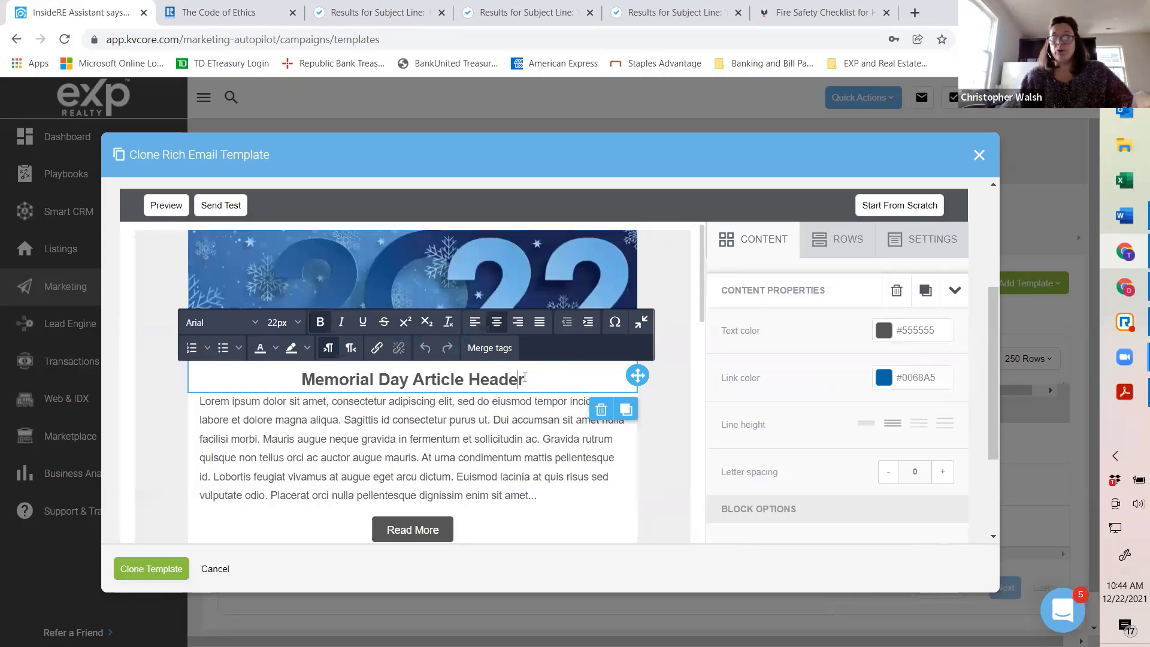
drag(507, 378, 303, 379)
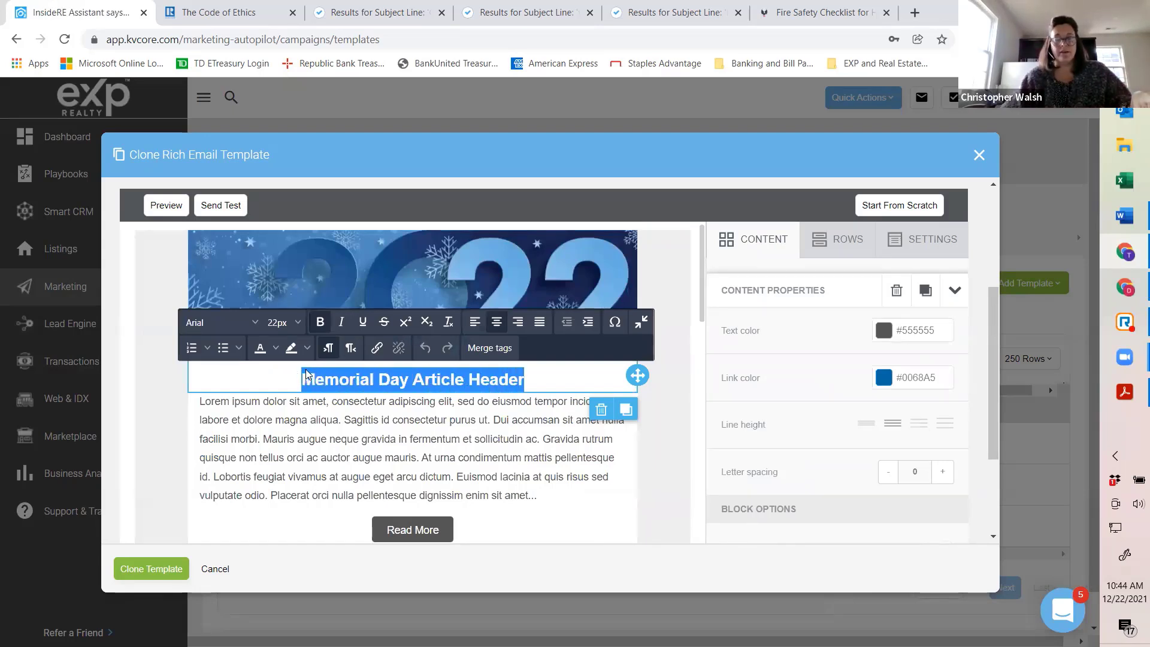
text(Happy )
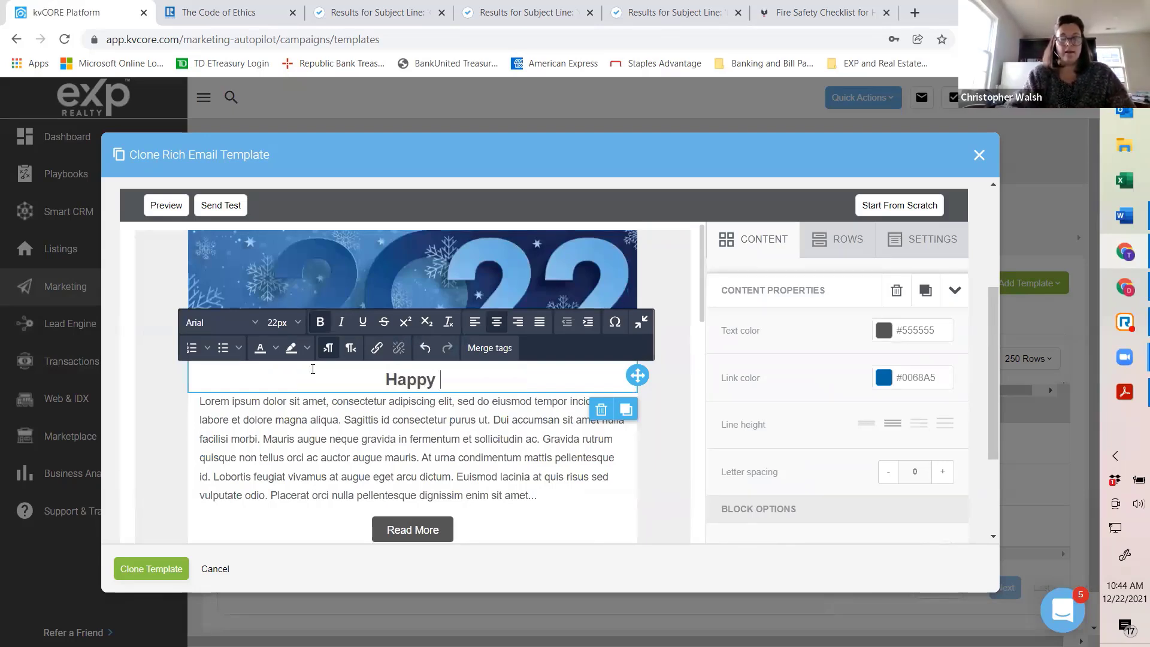
text(New Year!)
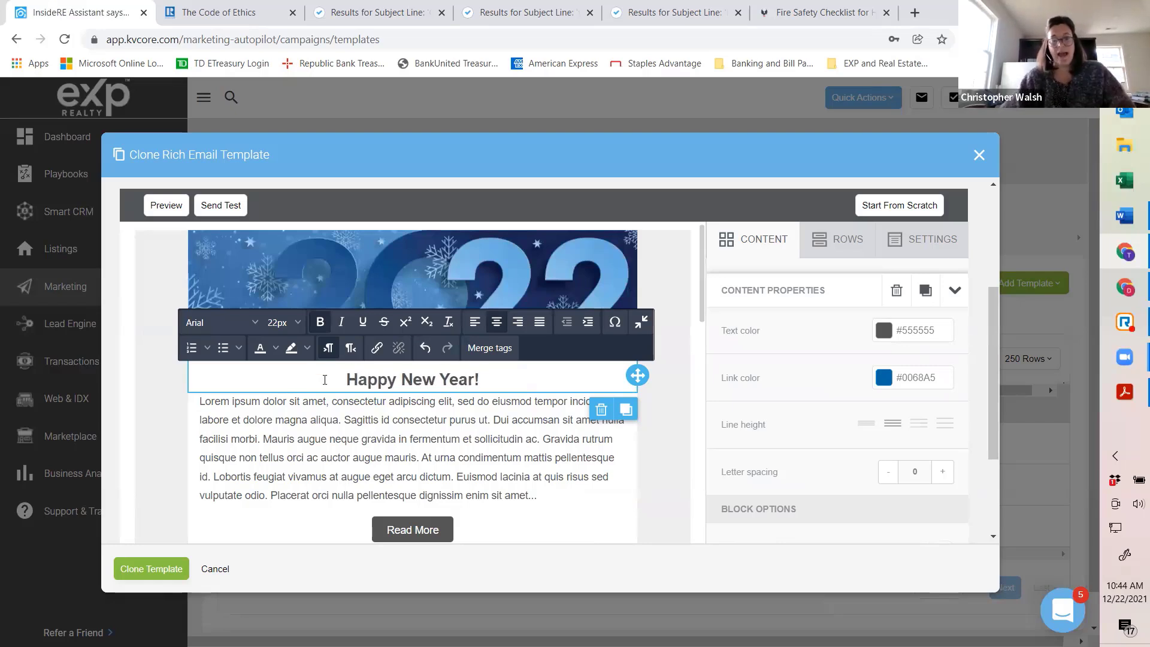
Replace the placeholder paragraph under the heading with the "Every year, we seem to fly through" paragraph copied from Newsletter content.docx in Word.
click(555, 457)
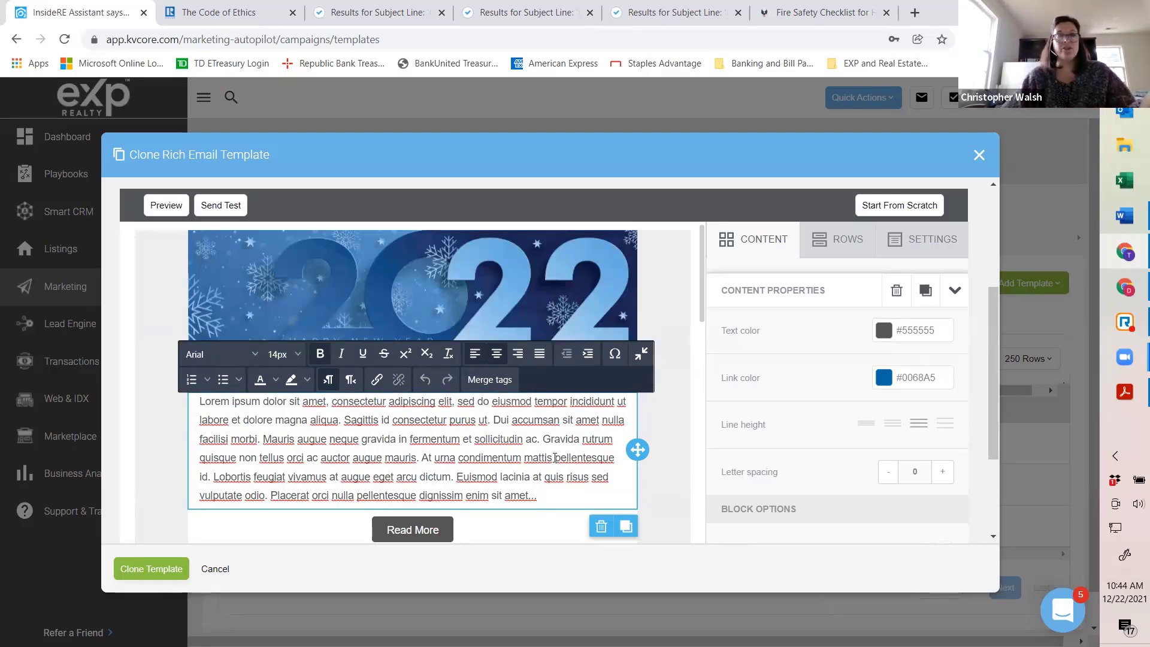
drag(538, 496, 194, 406)
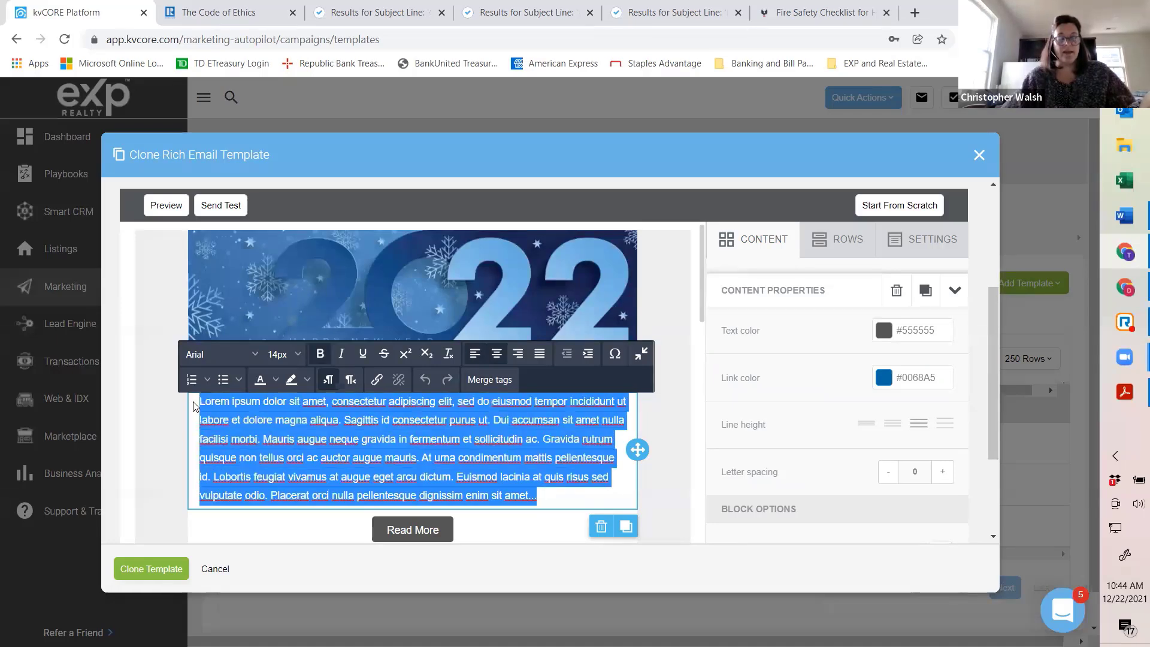
click(1125, 217)
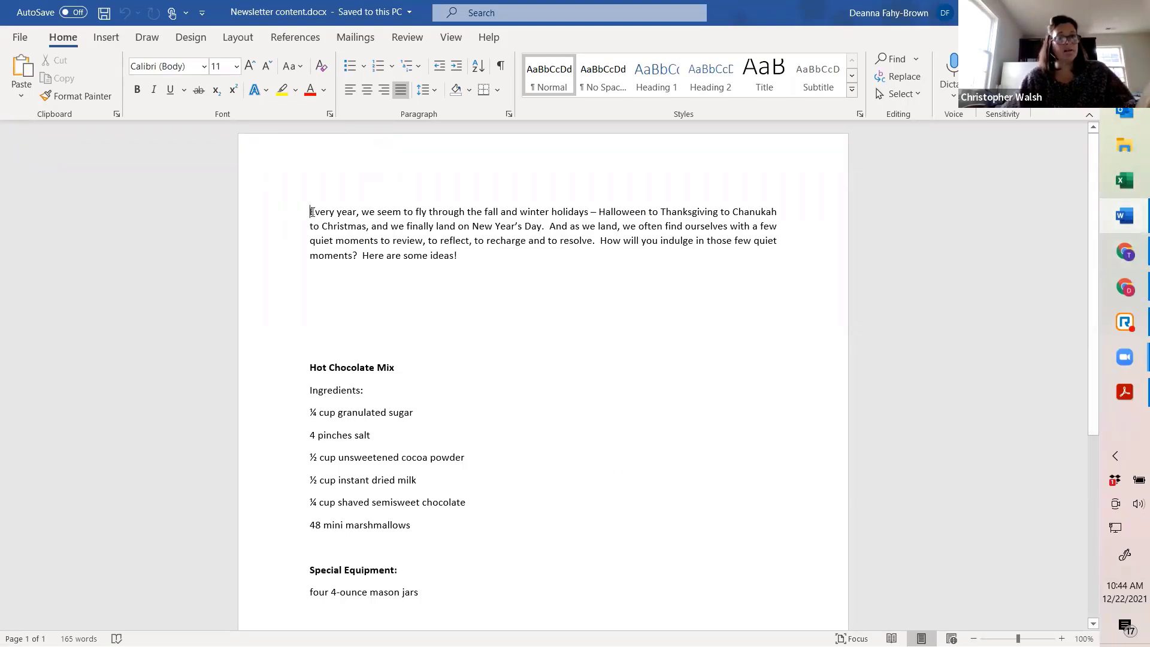
drag(310, 212, 512, 265)
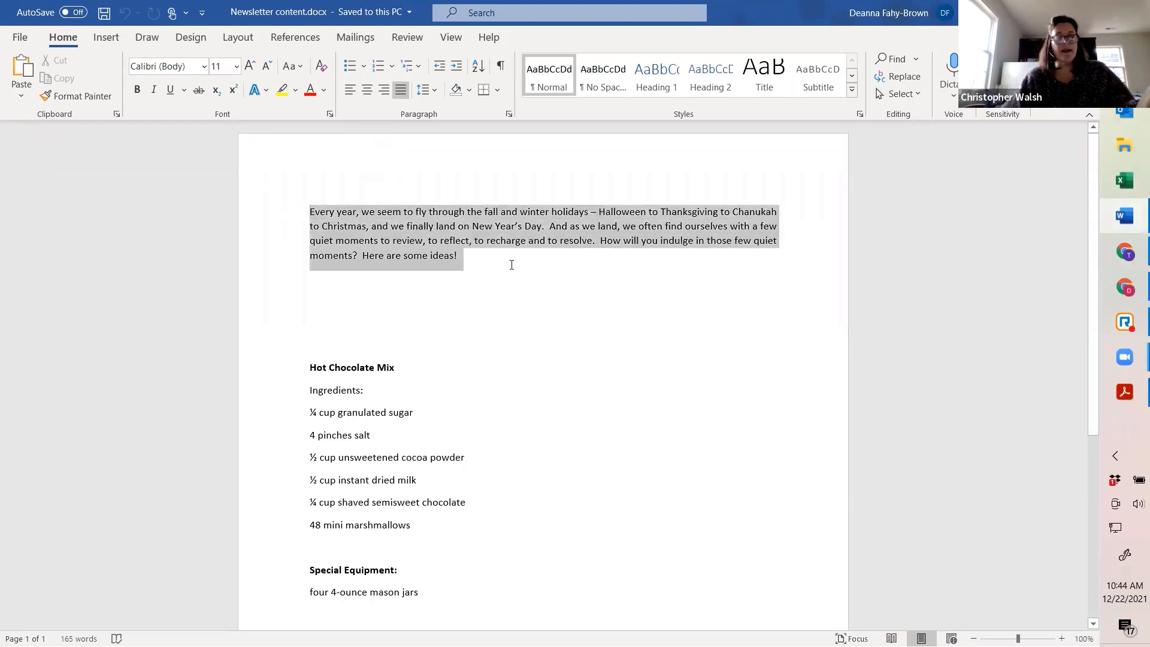
right_click(405, 245)
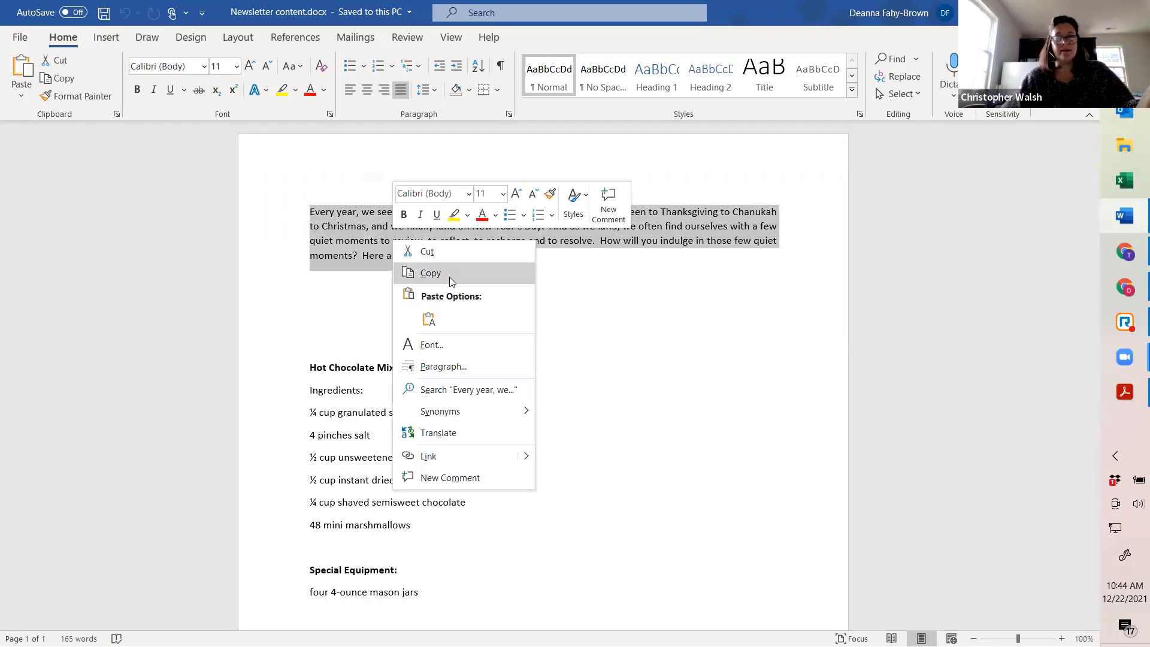
click(448, 273)
click(1125, 251)
key(ctrl+a)
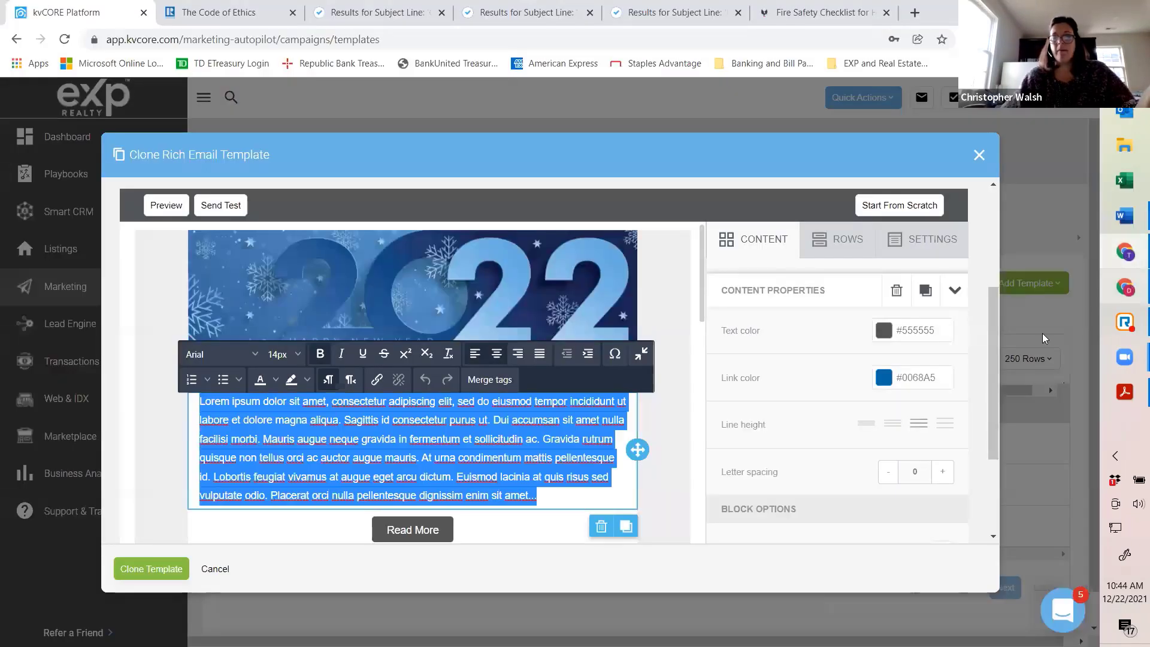
right_click(472, 429)
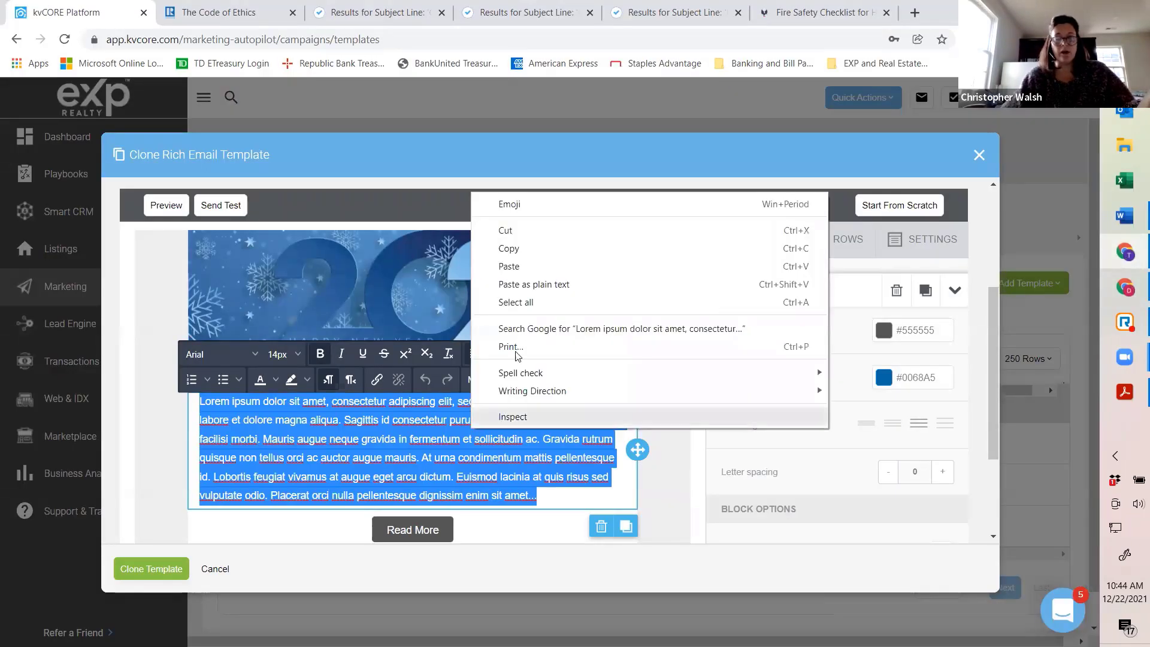
click(509, 266)
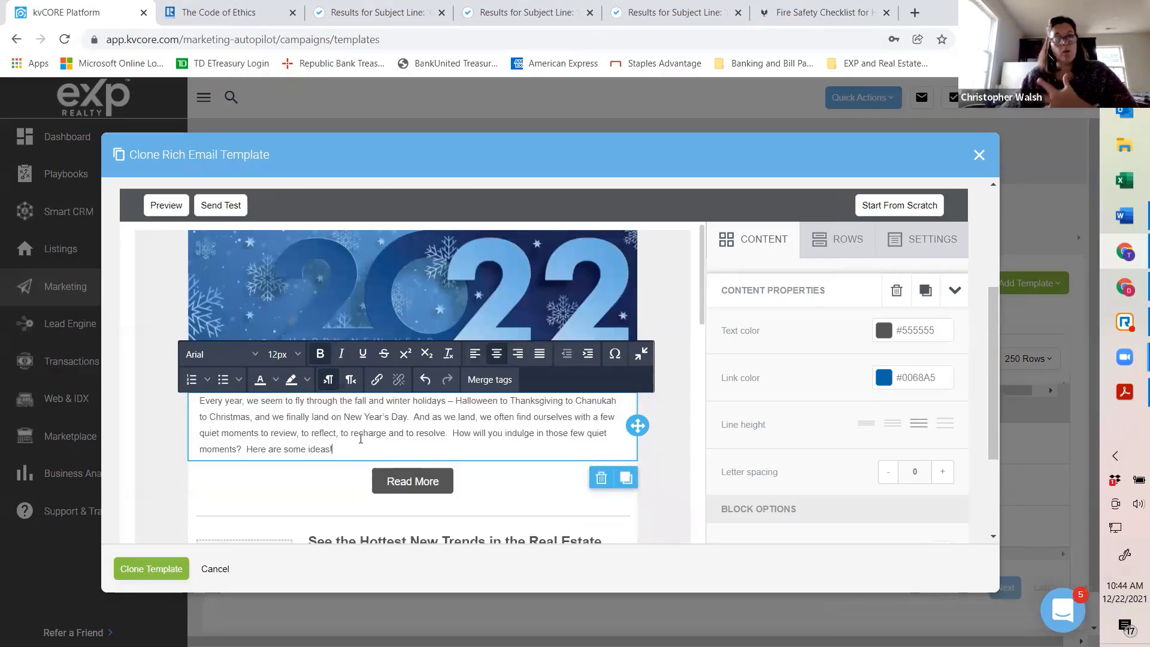
Change the font of the whole pasted intro paragraph to Helvetica.
drag(348, 449, 196, 398)
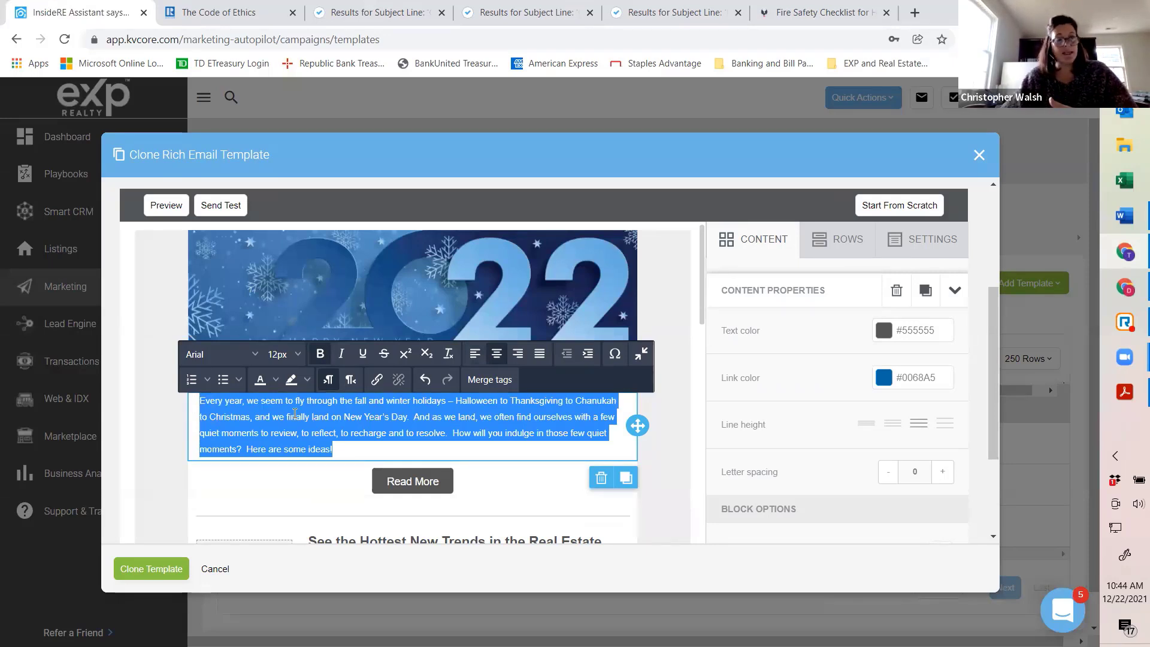
click(210, 354)
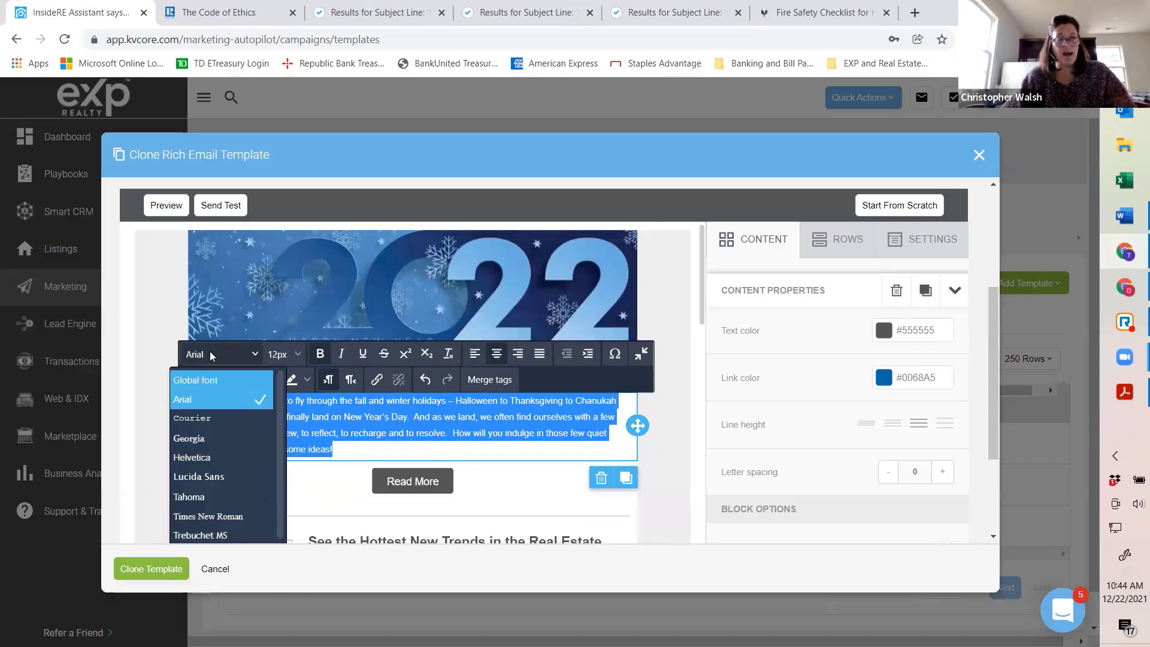
click(222, 457)
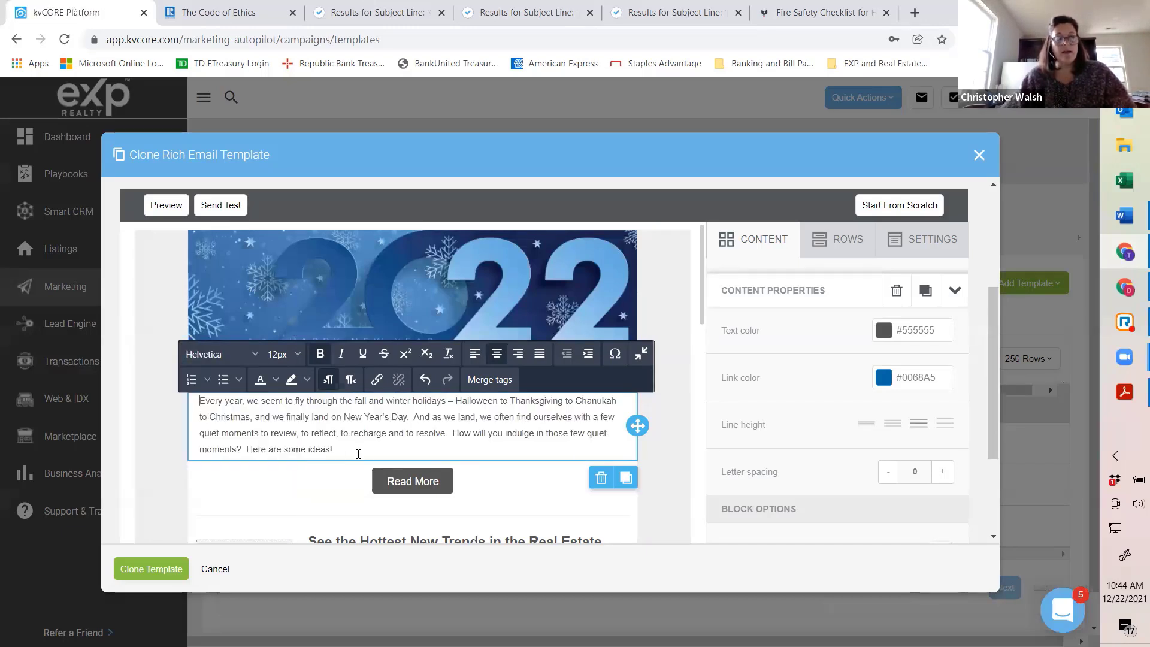
Set the whole intro paragraph under "Happy New Year!" to 16px and justify its text.
drag(358, 453, 200, 406)
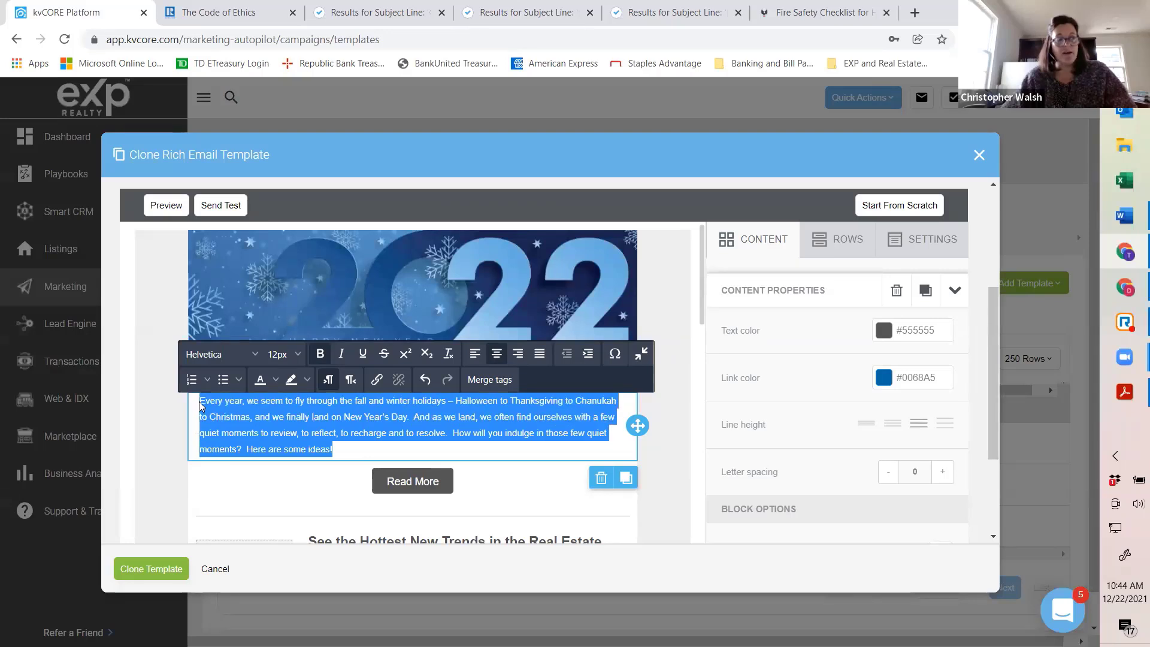
click(300, 355)
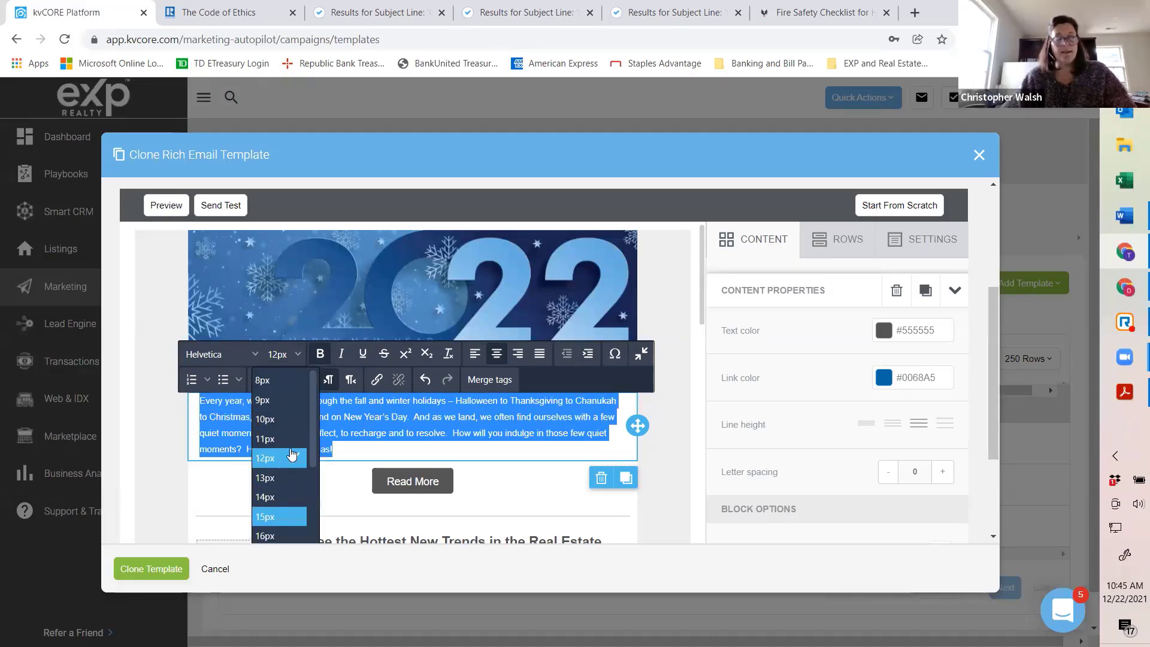
click(277, 534)
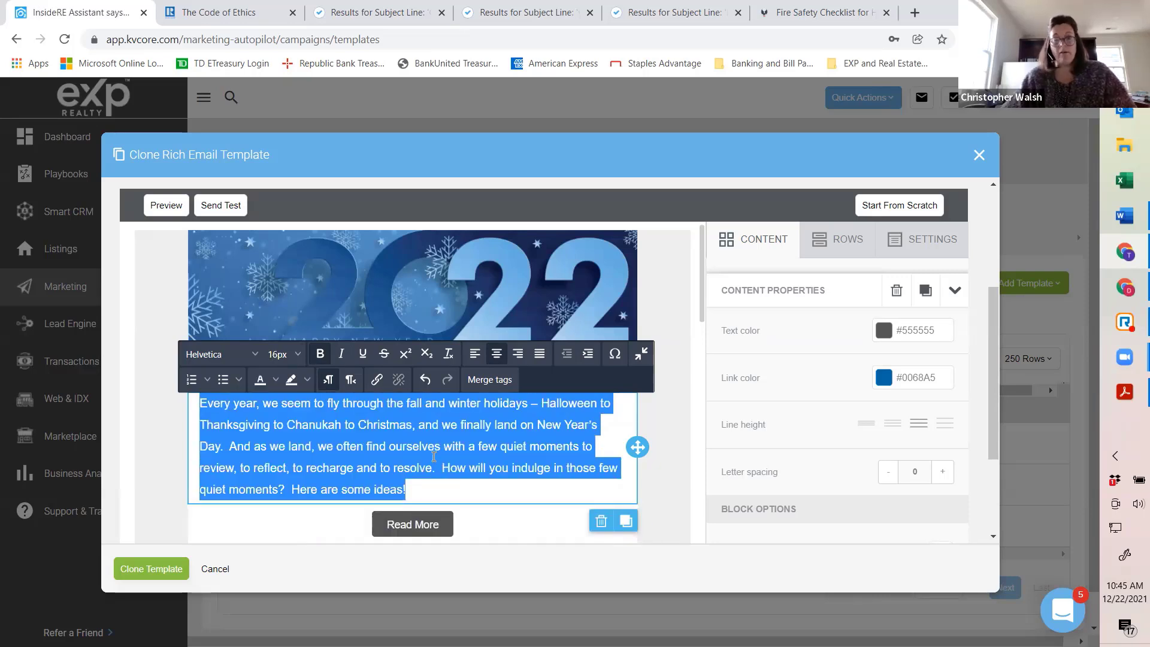
click(540, 355)
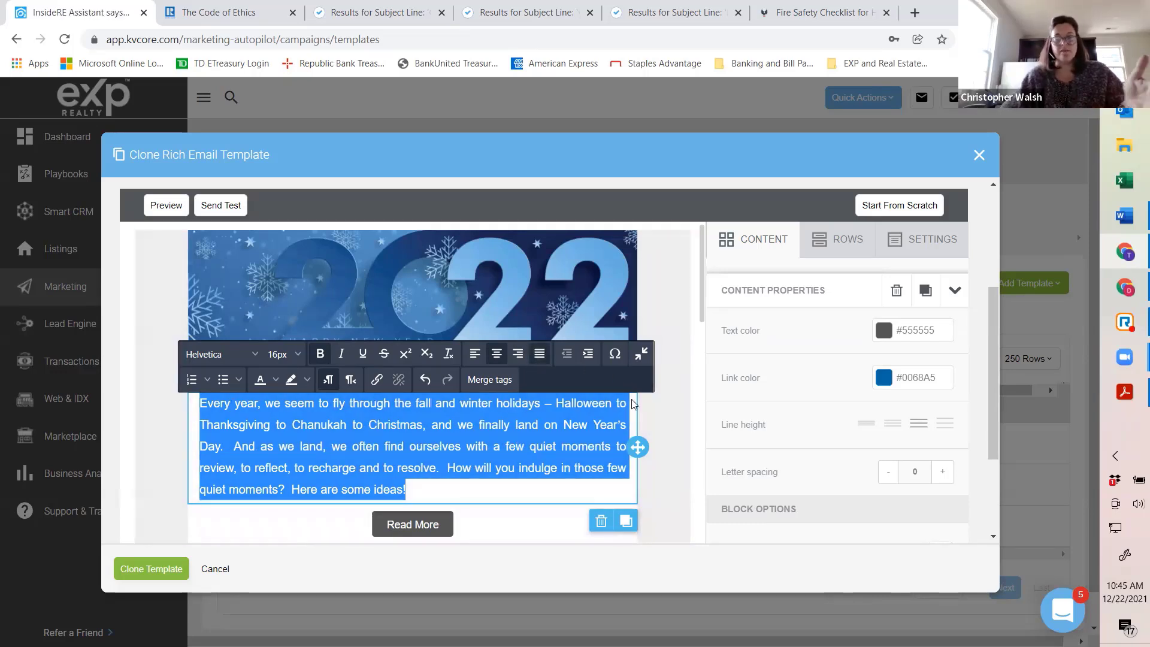
click(666, 455)
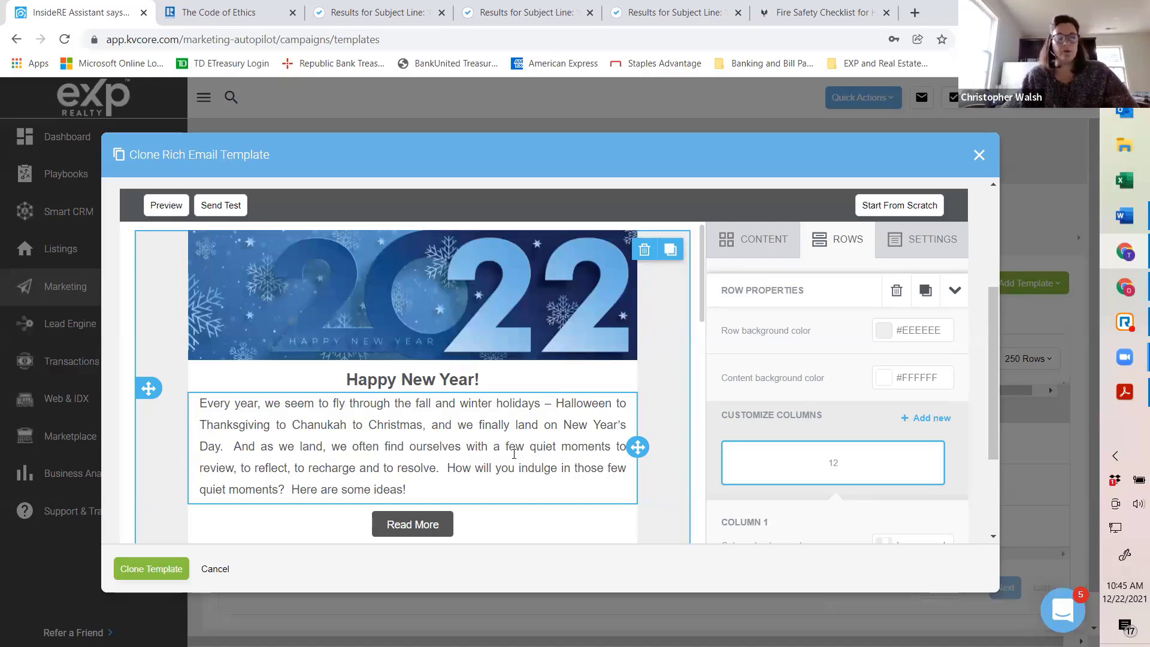
Delete the "Read More" button block below the intro paragraph.
scroll(514, 454, down, 1)
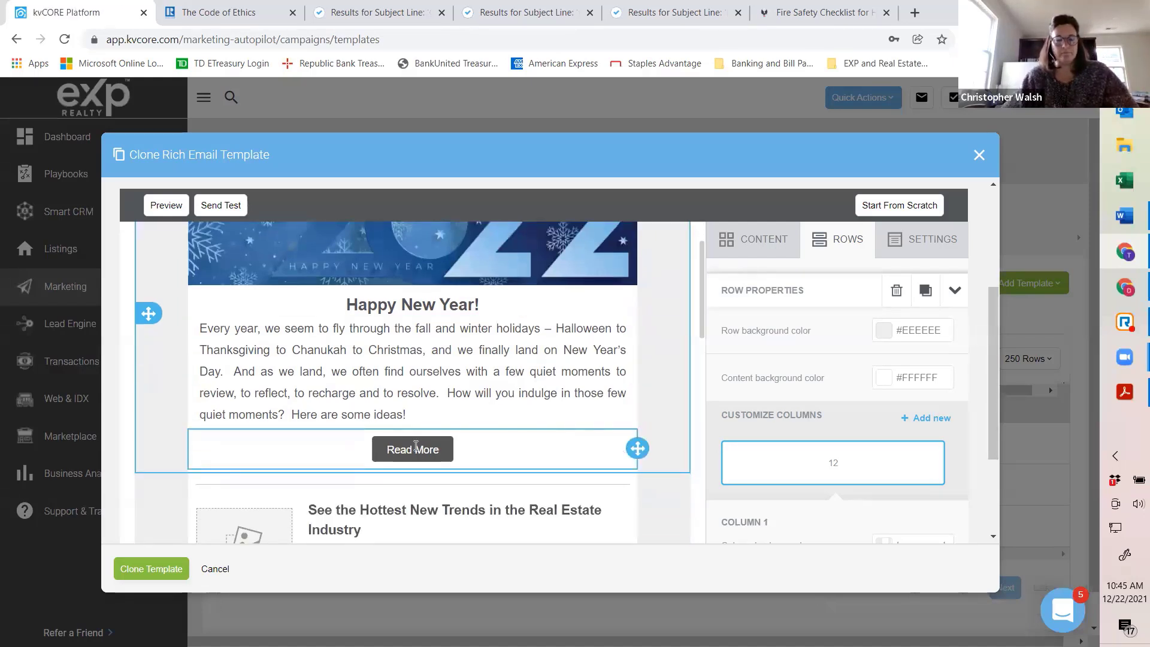
scroll(434, 403, down, 1)
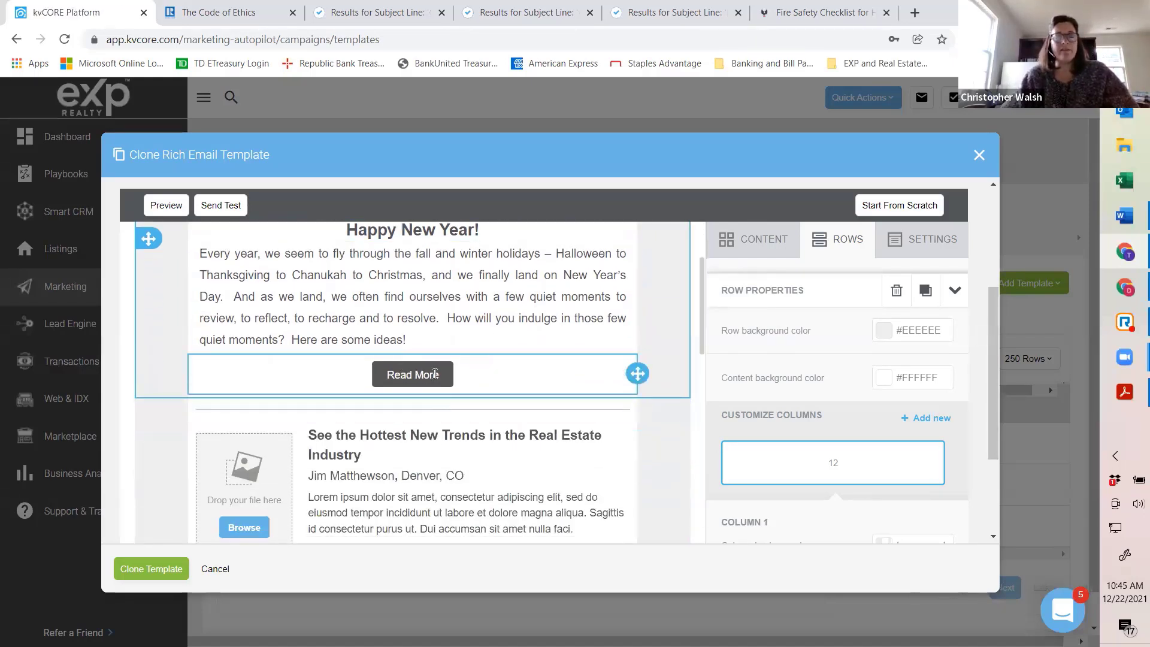
click(414, 374)
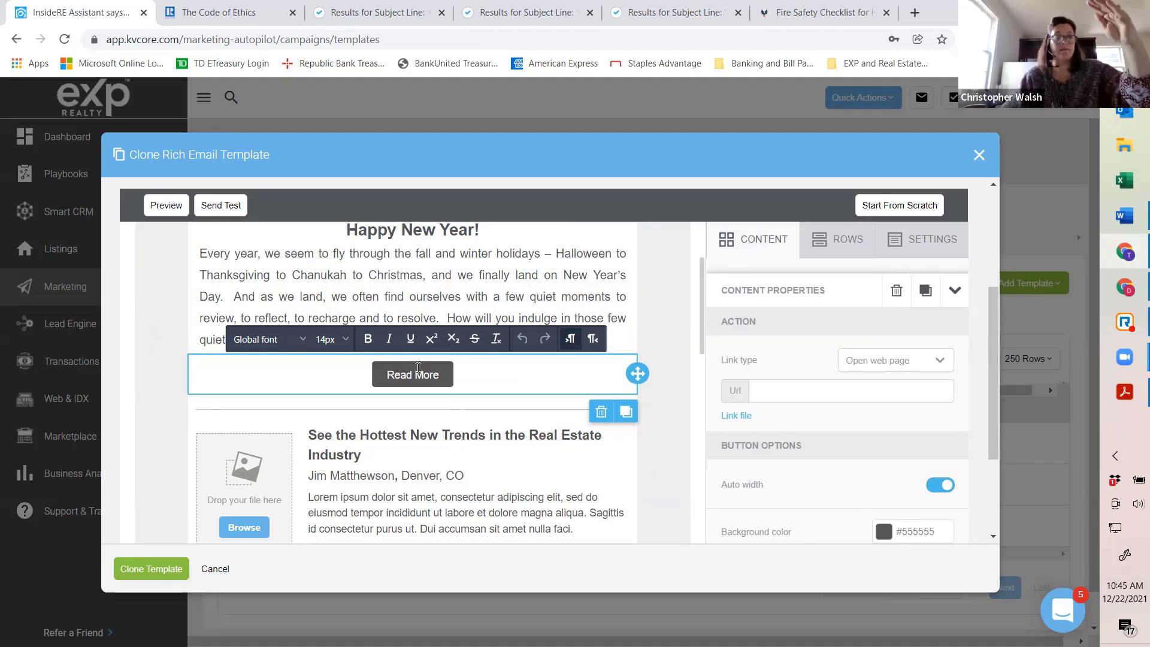
click(599, 414)
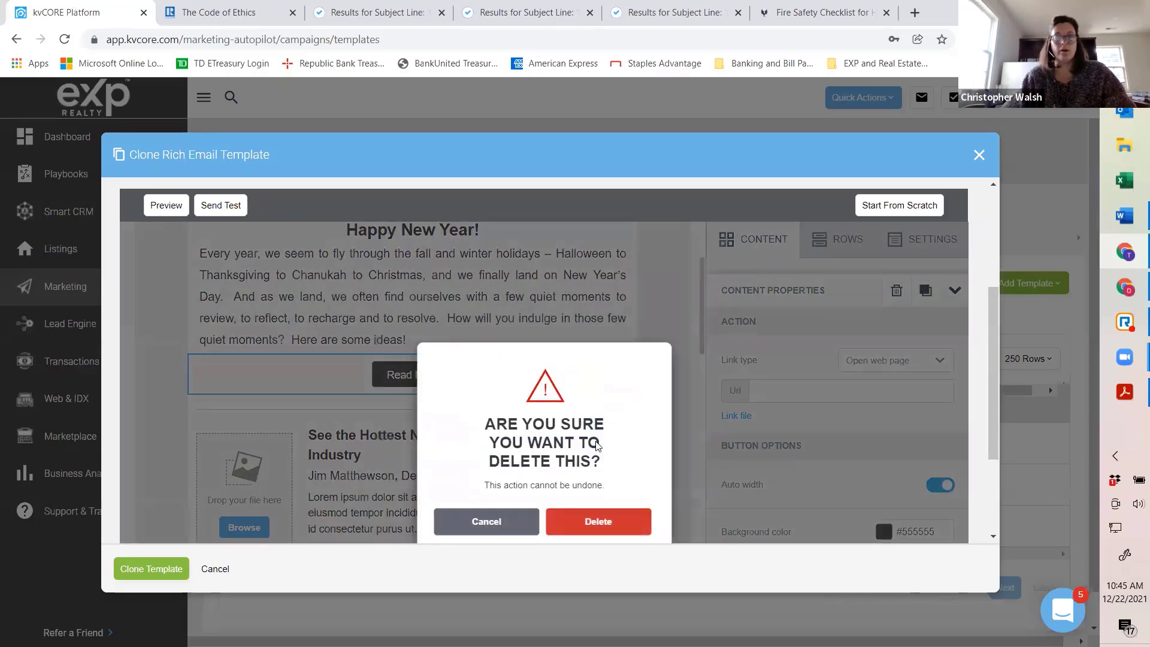
click(599, 521)
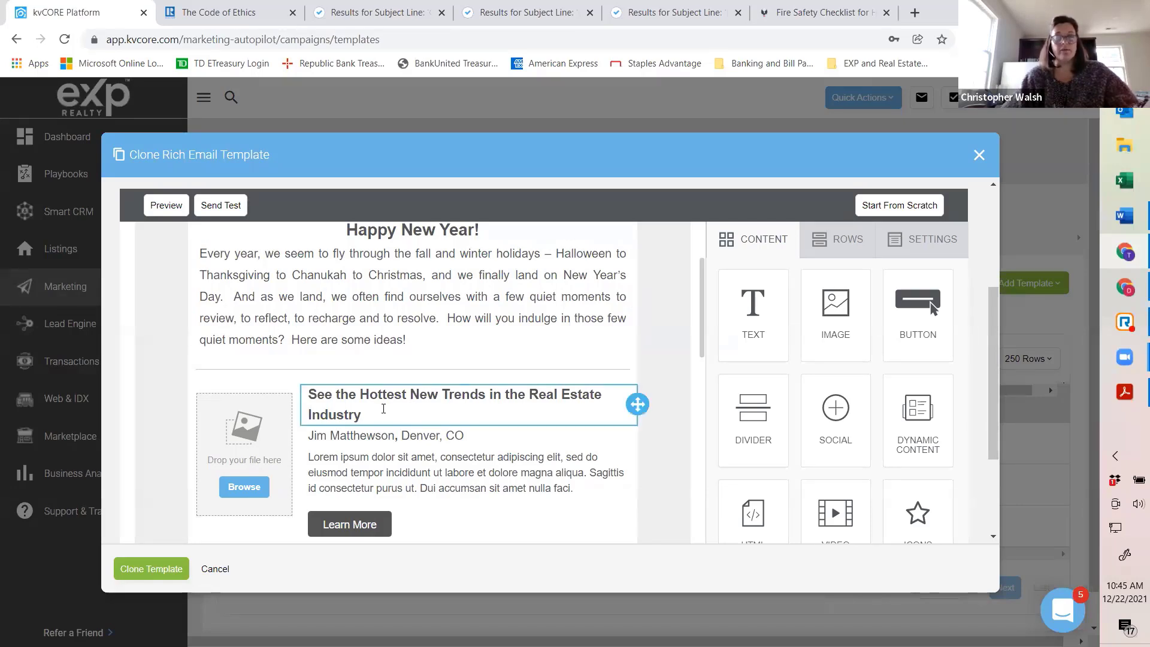
Review the template's remaining article sections, from the real estate trends article through the two-column image blocks.
scroll(521, 412, up, 1)
scroll(522, 412, up, 1)
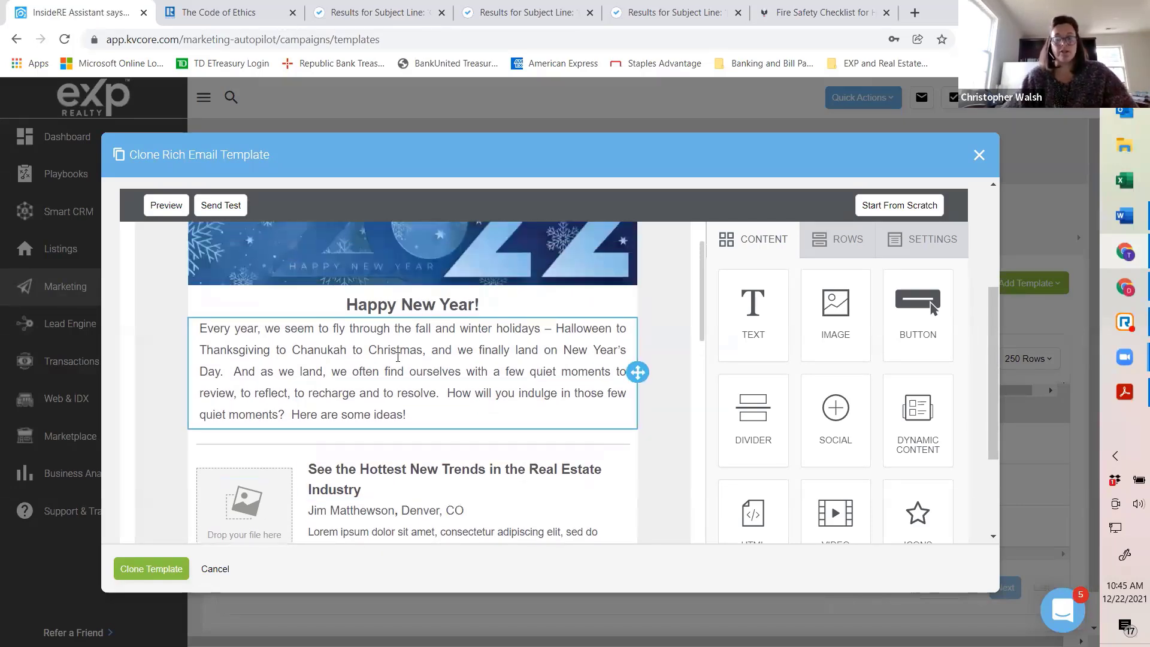
scroll(513, 387, down, 1)
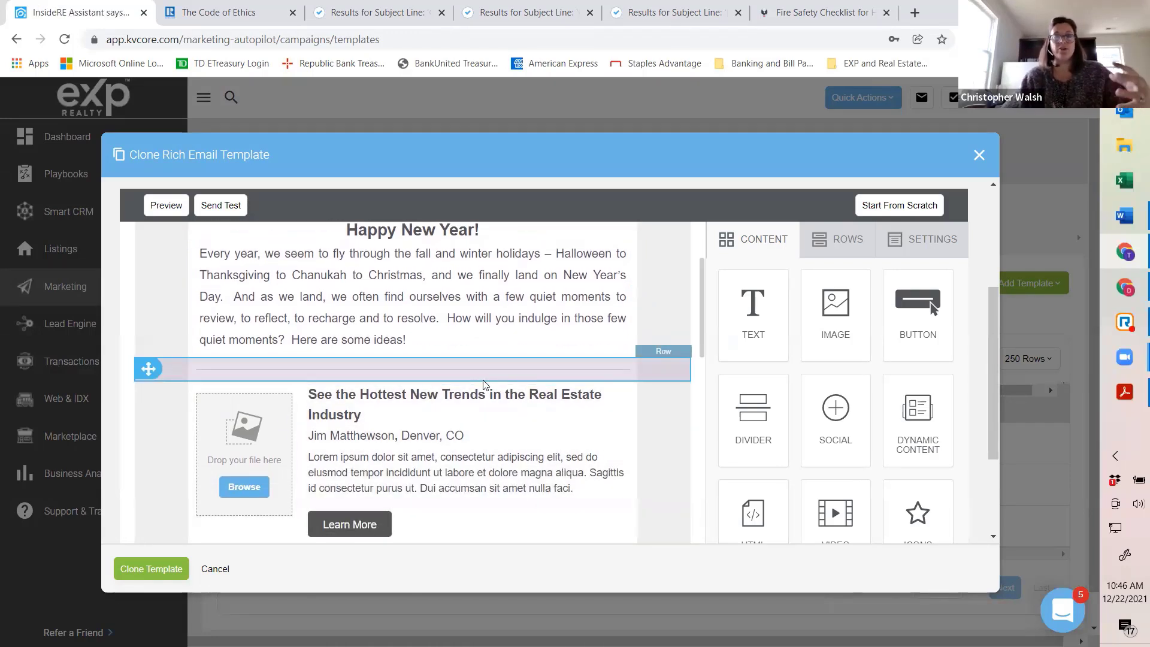
scroll(484, 381, down, 1)
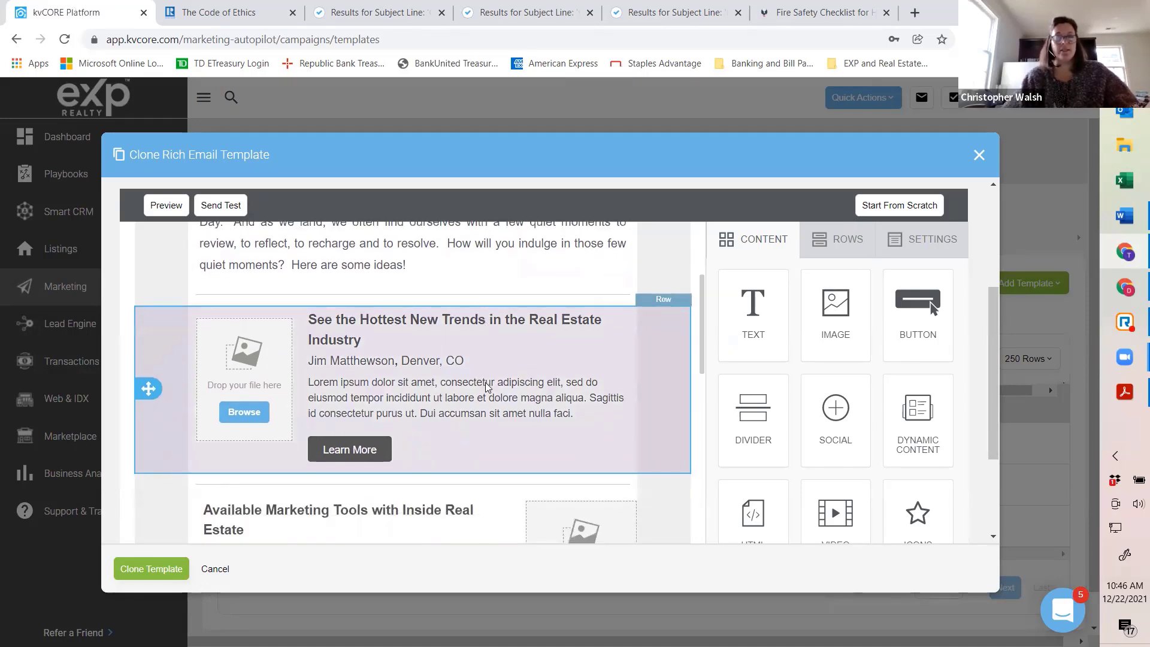
scroll(487, 384, down, 1)
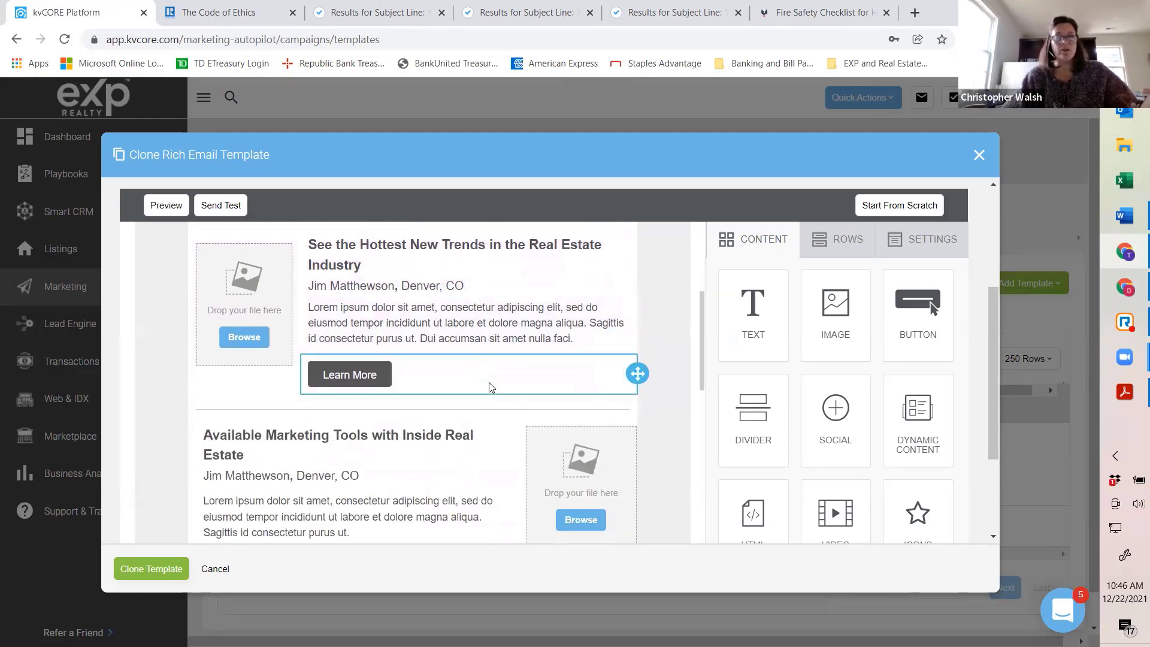
scroll(489, 387, up, 1)
scroll(491, 387, up, 1)
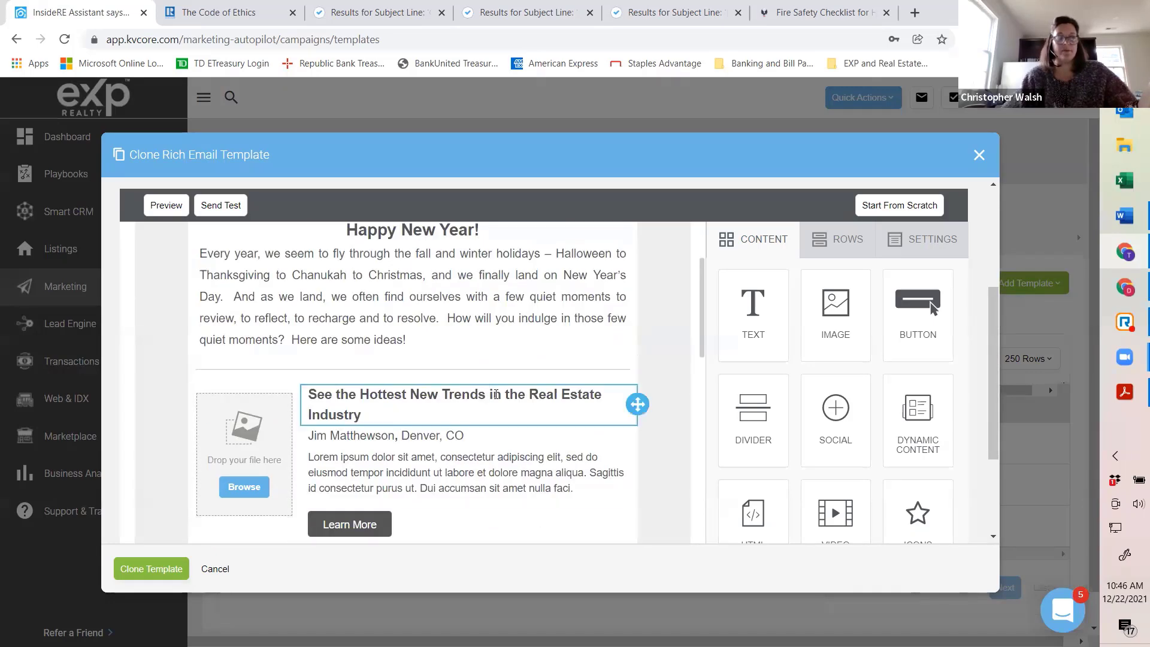
scroll(494, 389, down, 1)
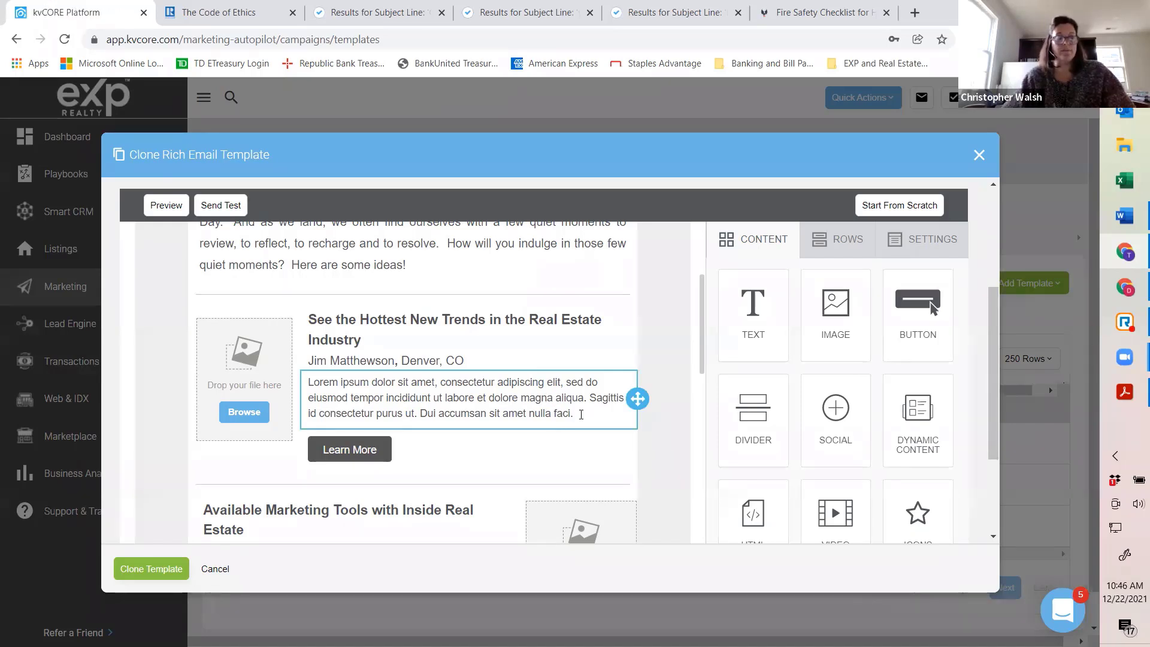
scroll(581, 415, down, 2)
scroll(563, 401, down, 1)
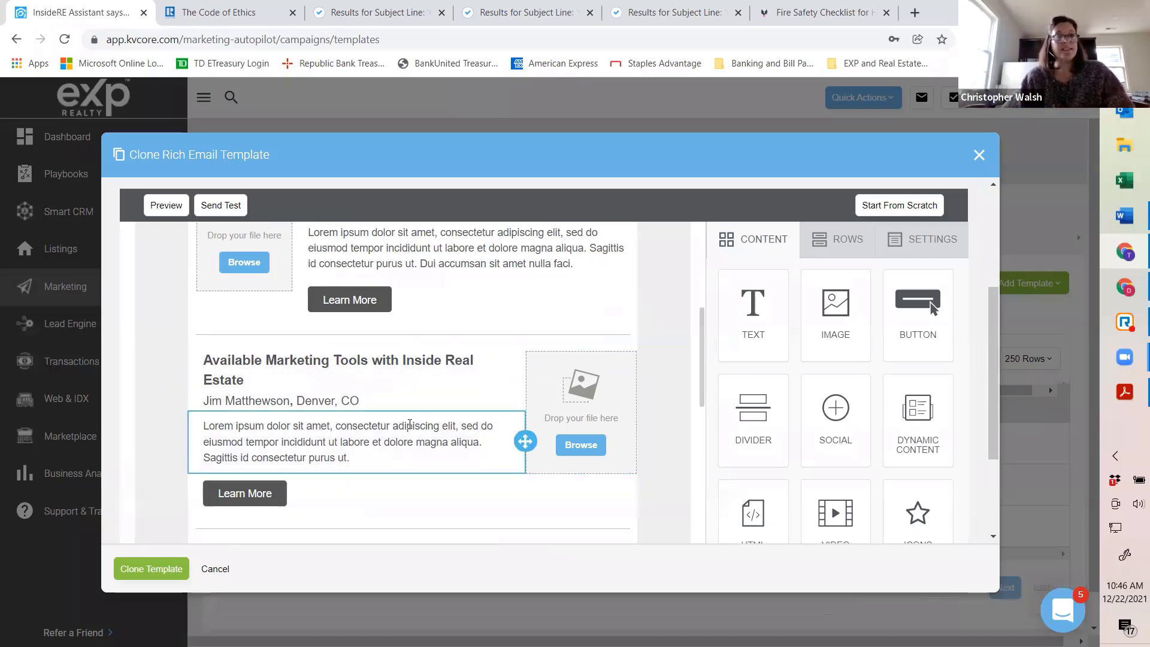
scroll(411, 427, up, 1)
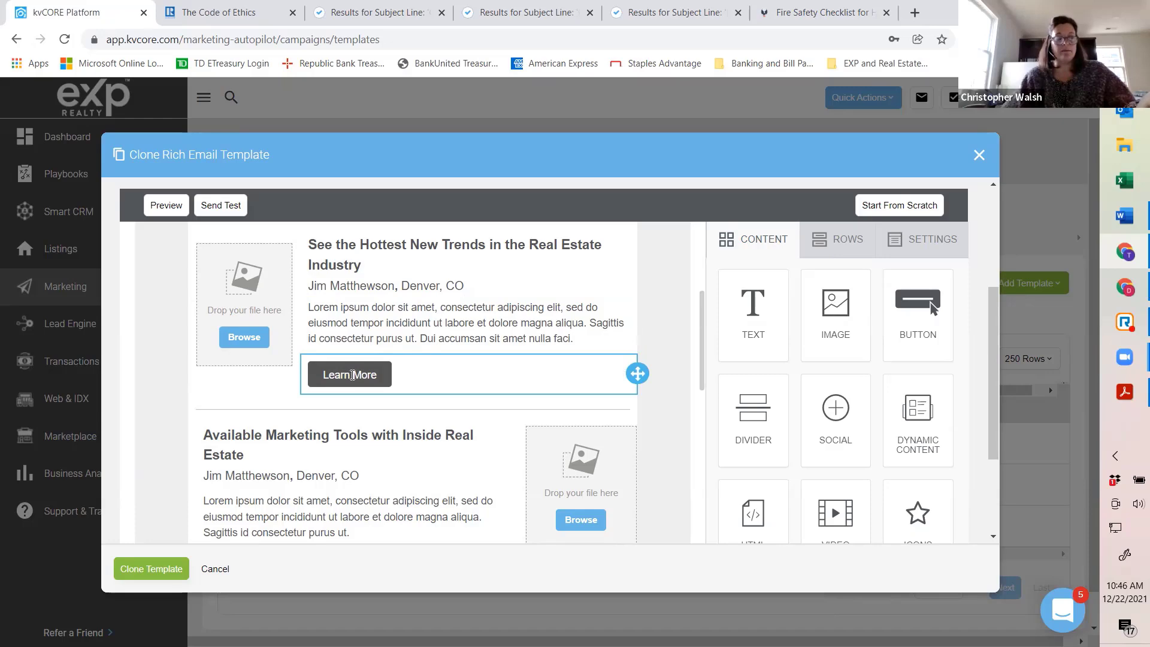
scroll(363, 376, down, 4)
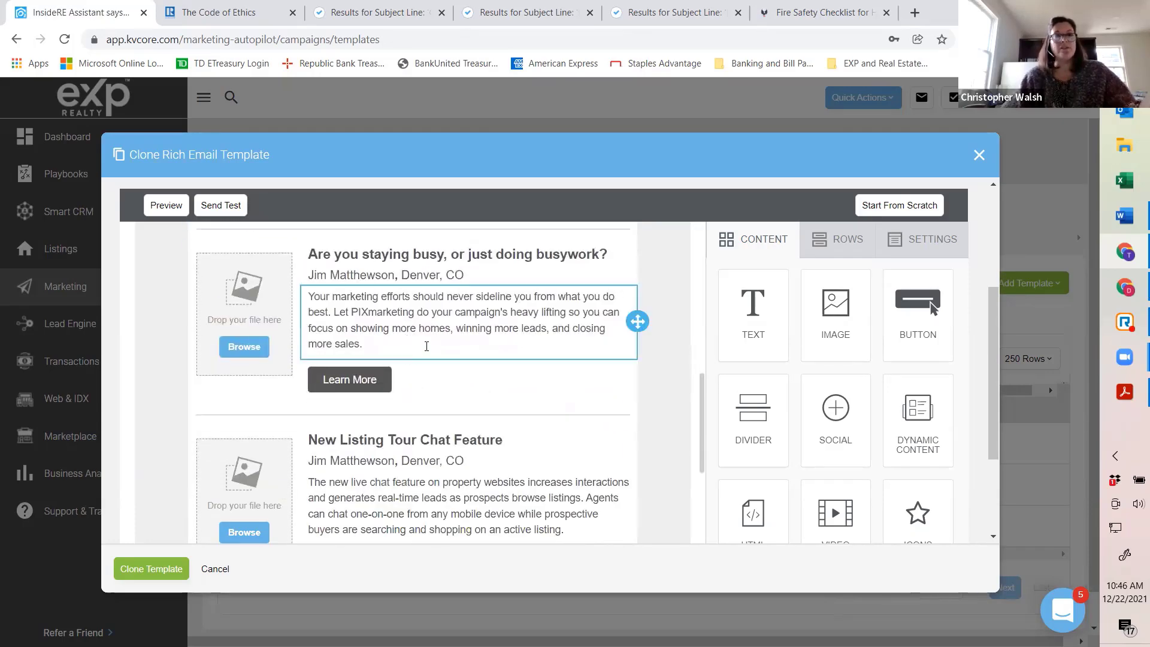
scroll(427, 346, down, 4)
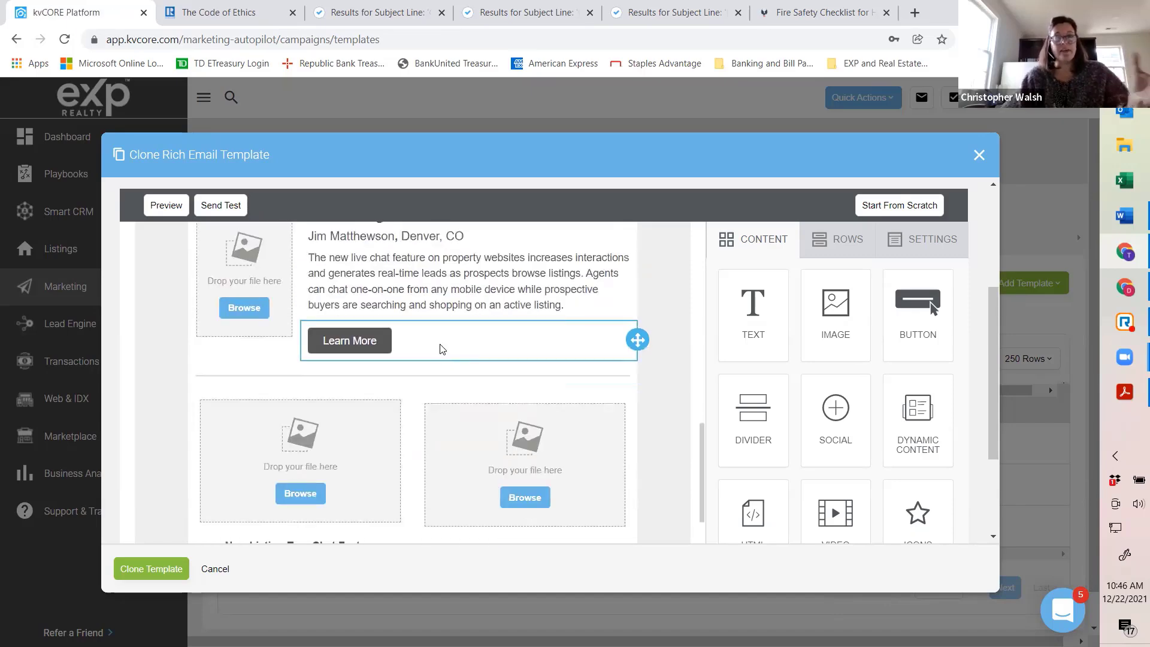
scroll(440, 349, down, 3)
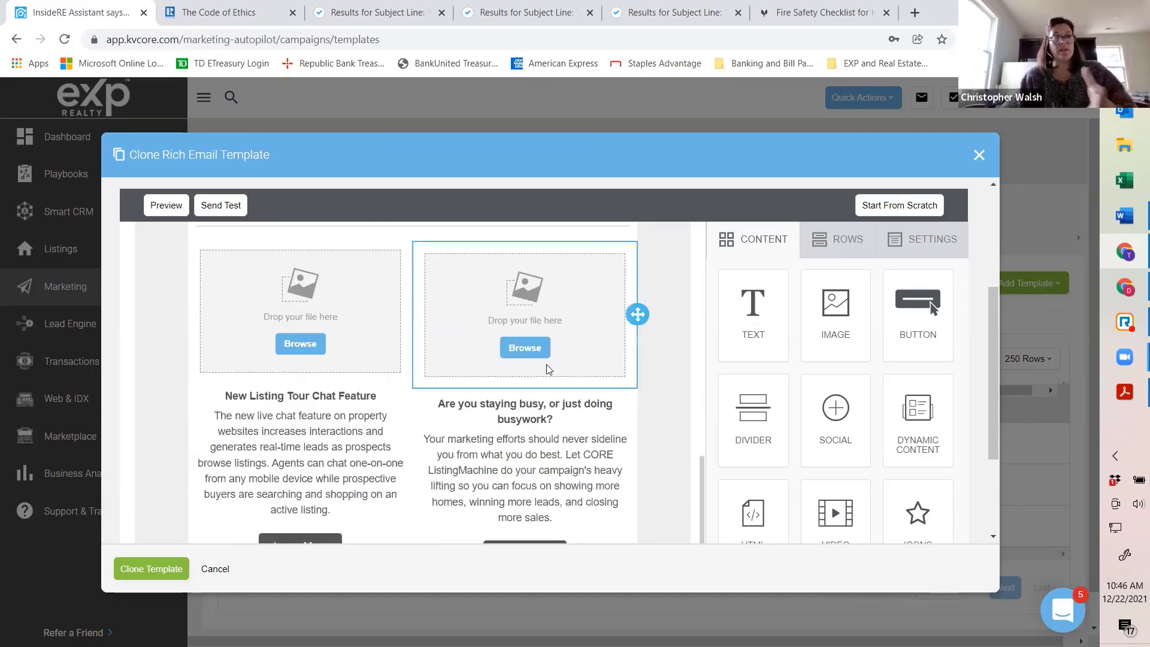
scroll(416, 381, up, 3)
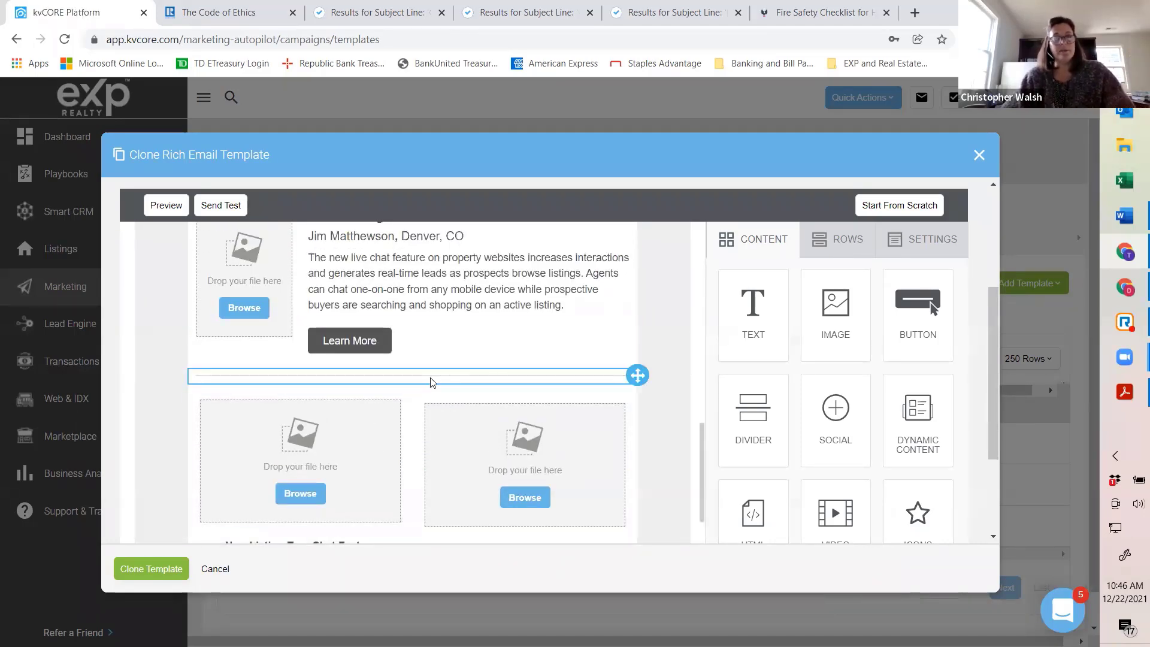
Replace the heading "See the Hottest New Trends in the Real Estate Industry" with YEAR IN REVIEW.
scroll(351, 343, down, 3)
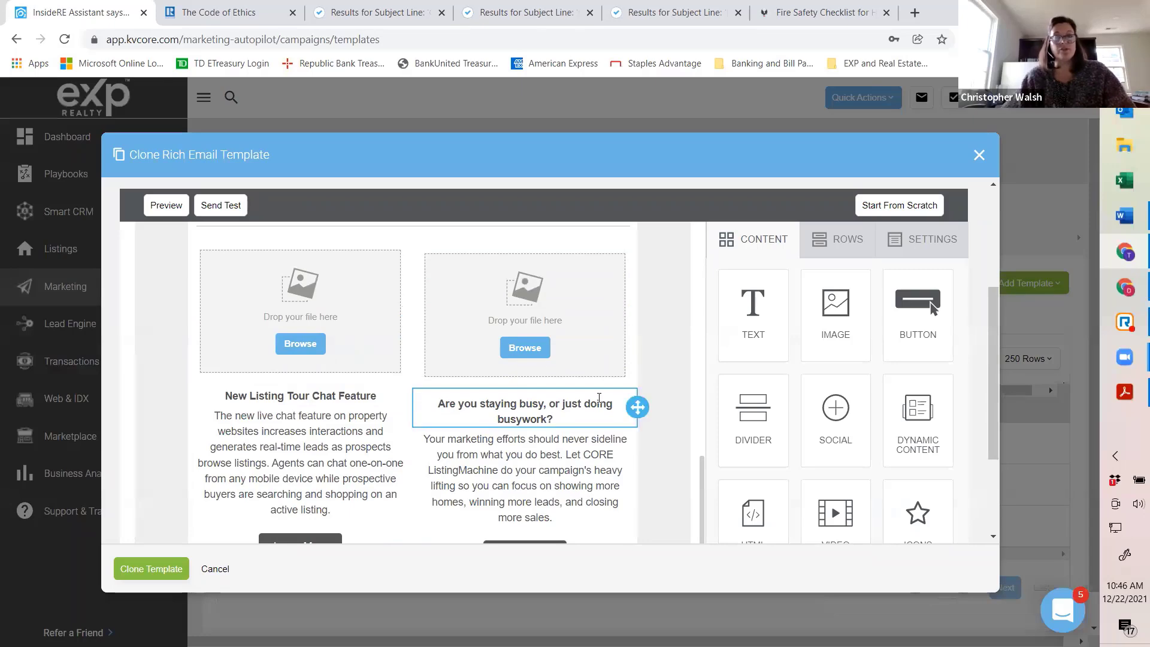
scroll(581, 406, up, 5)
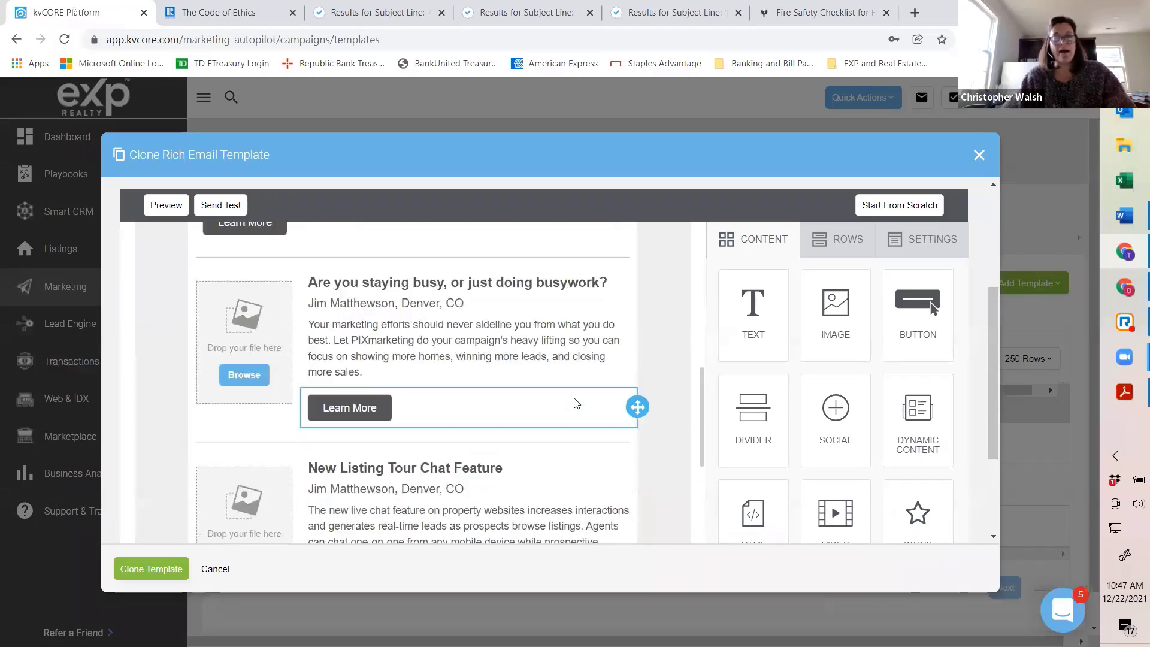
scroll(568, 393, up, 10)
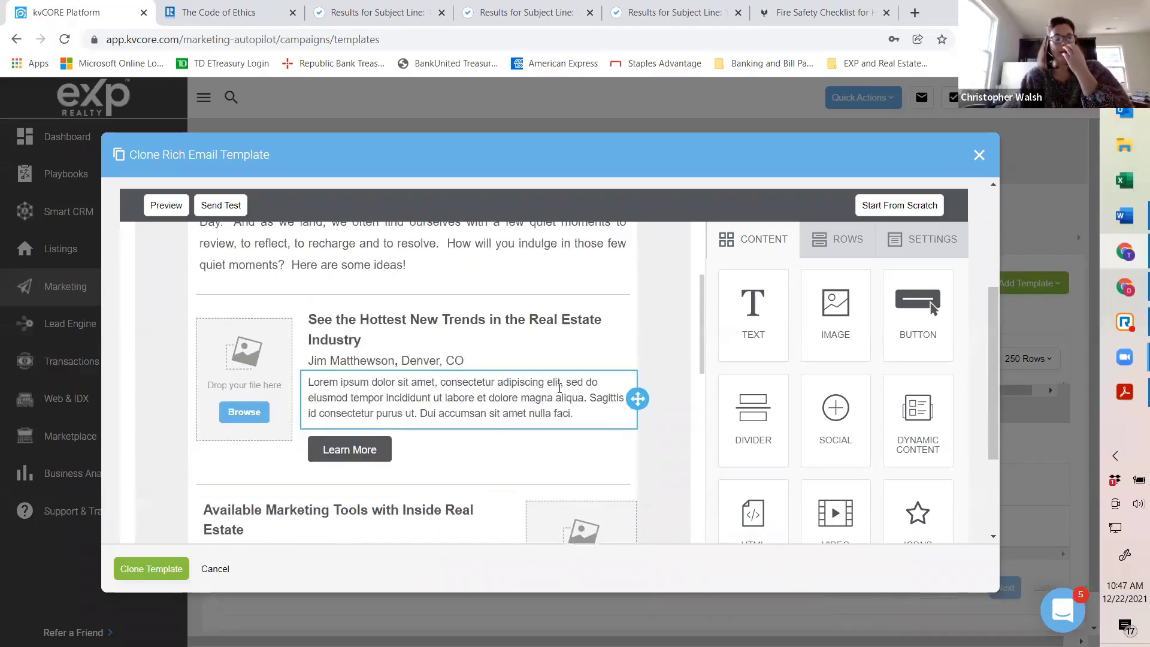
scroll(541, 384, down, 4)
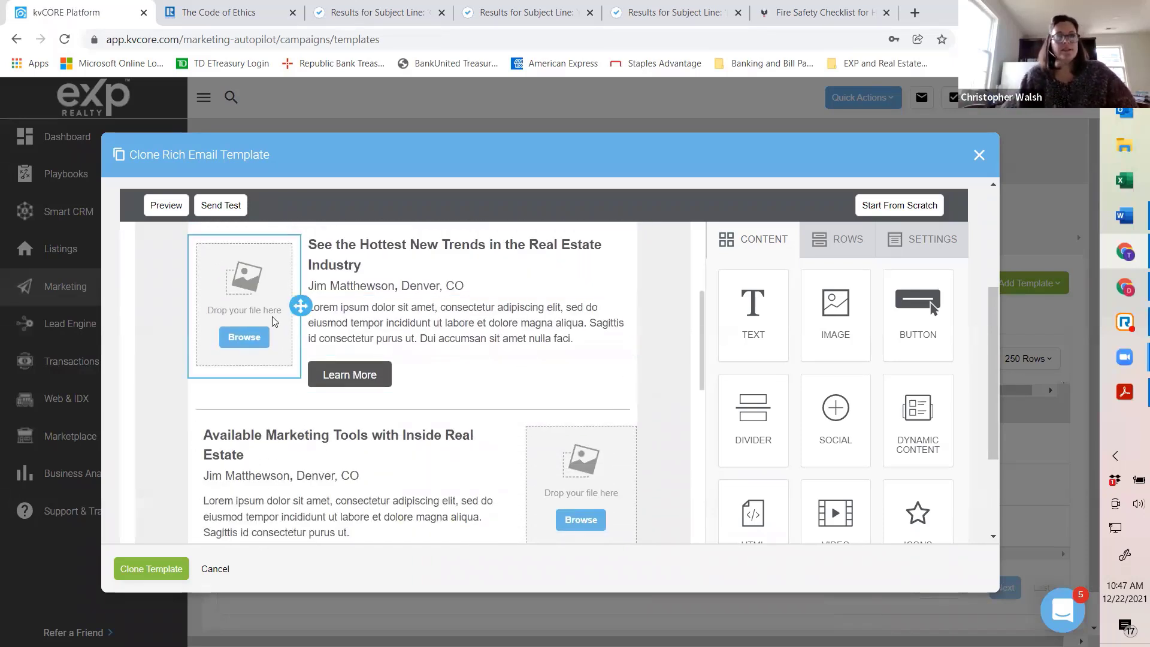
click(365, 267)
drag(391, 261, 303, 246)
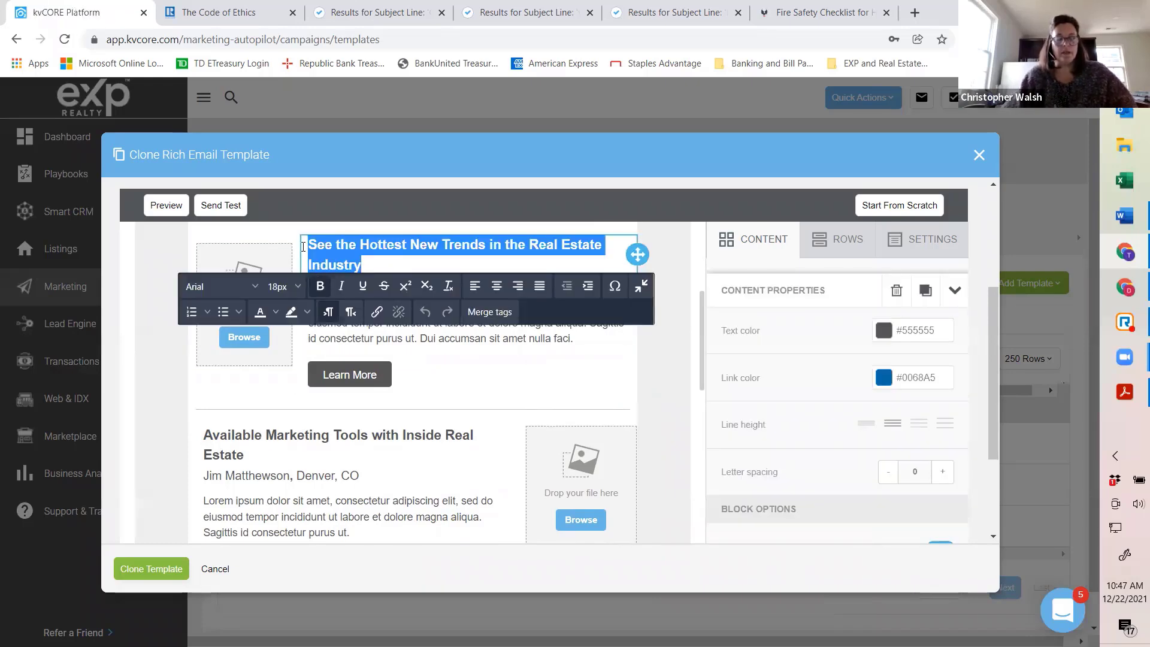
text(REVIEW)
key(BackSpace)
key(BackSpace)
key(BackSpace)
key(BackSpace)
key(BackSpace)
key(BackSpace)
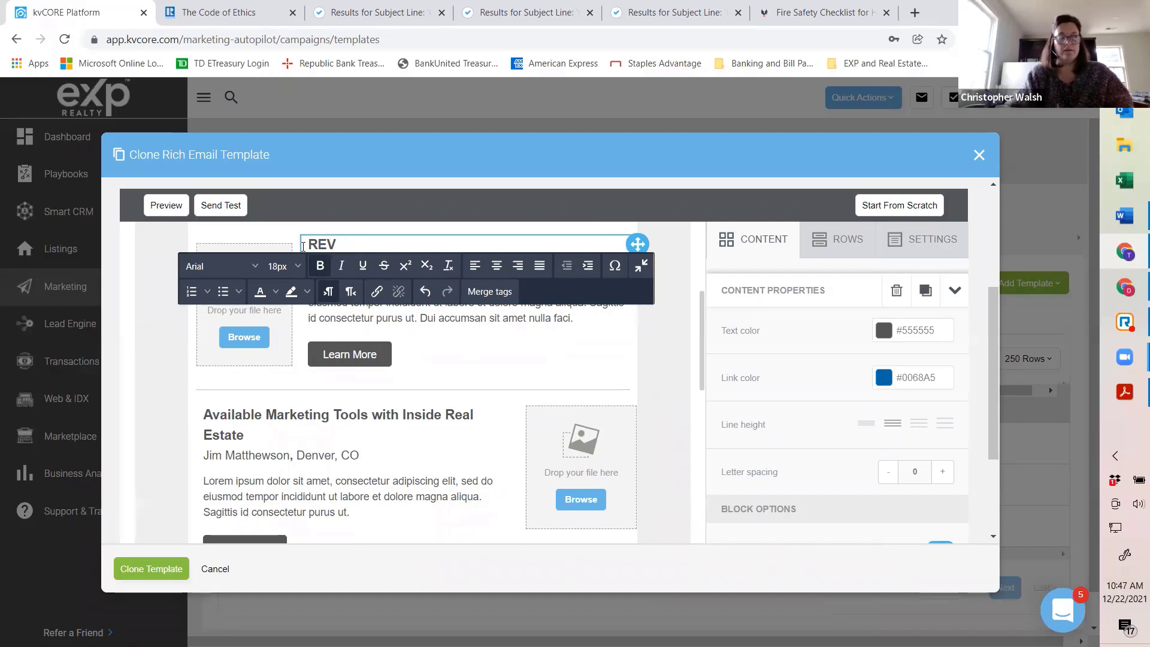
text(YEAR IN REVIEW)
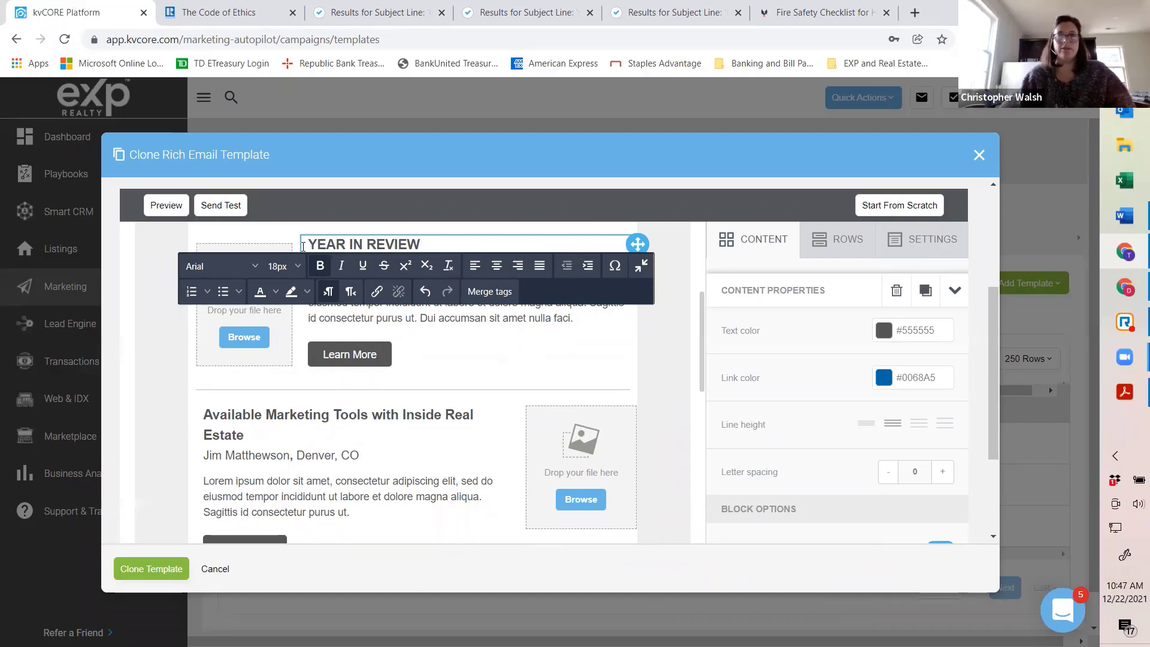
click(566, 366)
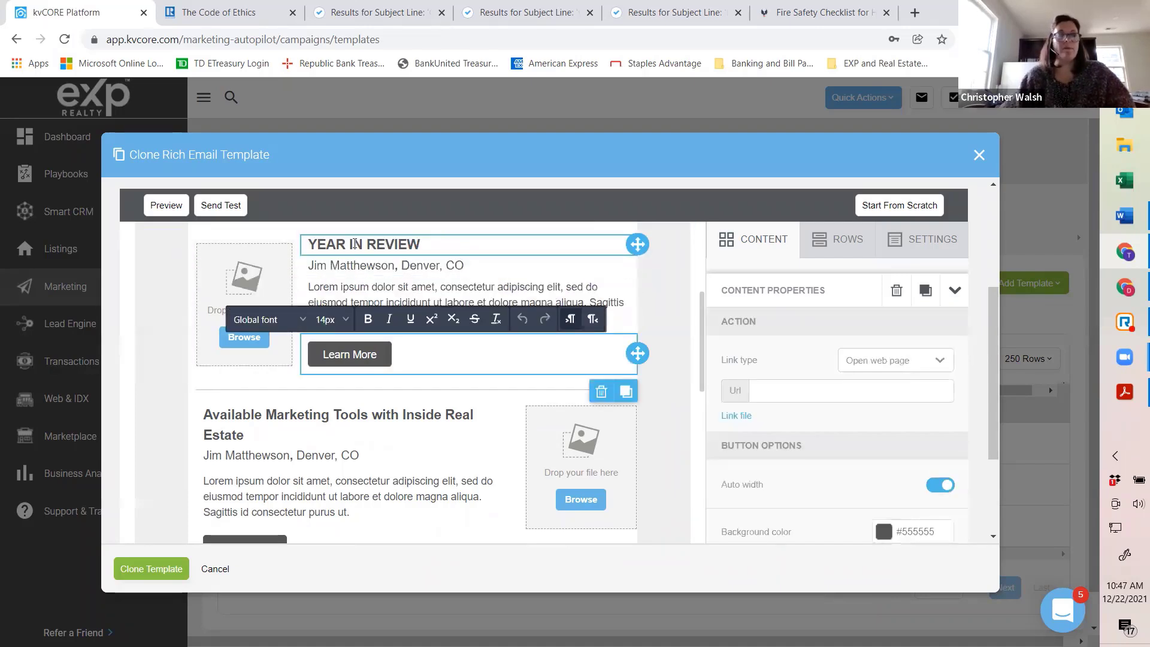
Change the heading of the first article below the introduction to REVIEW and clear the author and location line beneath it.
drag(433, 245, 2, 225)
text(REVIEW)
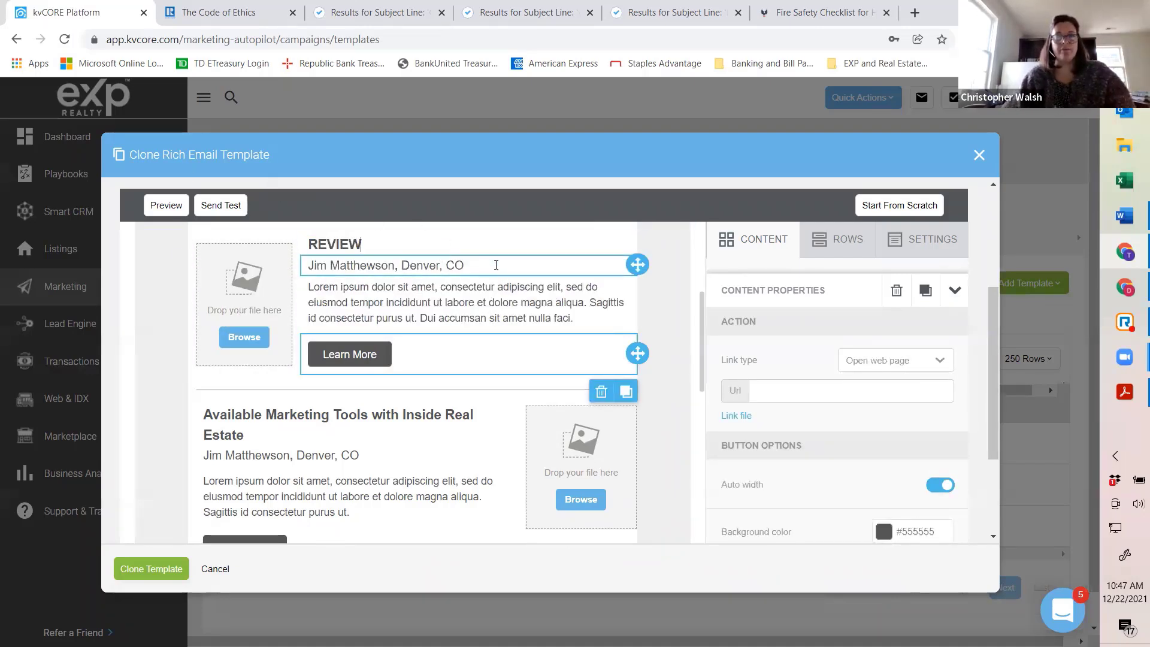
drag(494, 262, 302, 265)
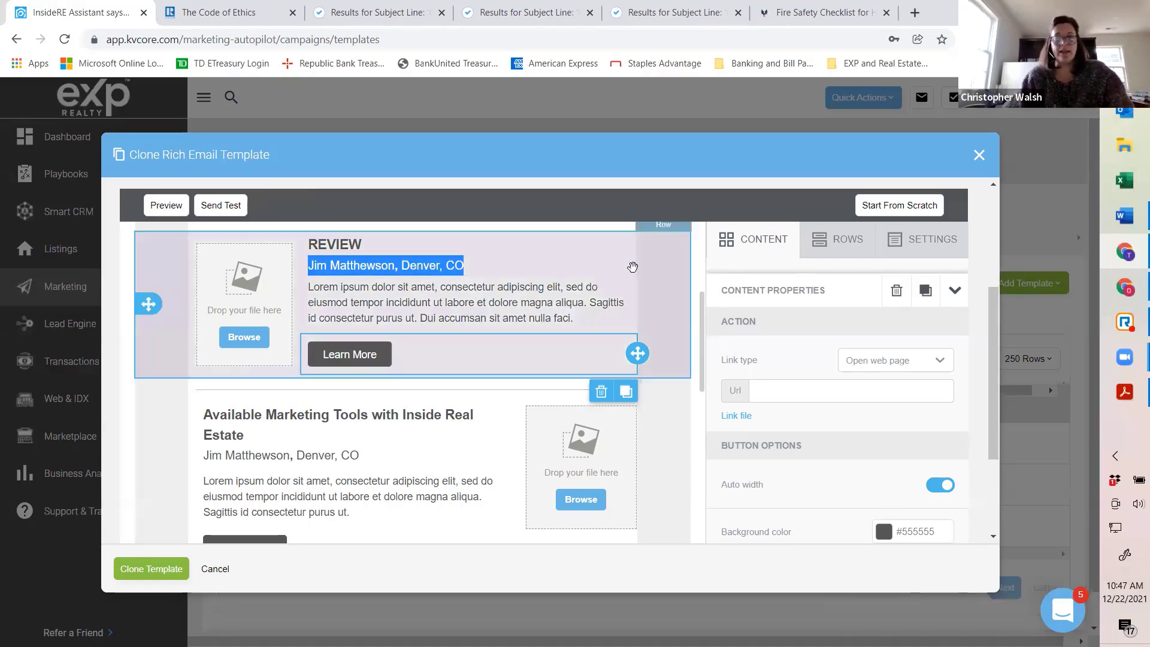
click(518, 268)
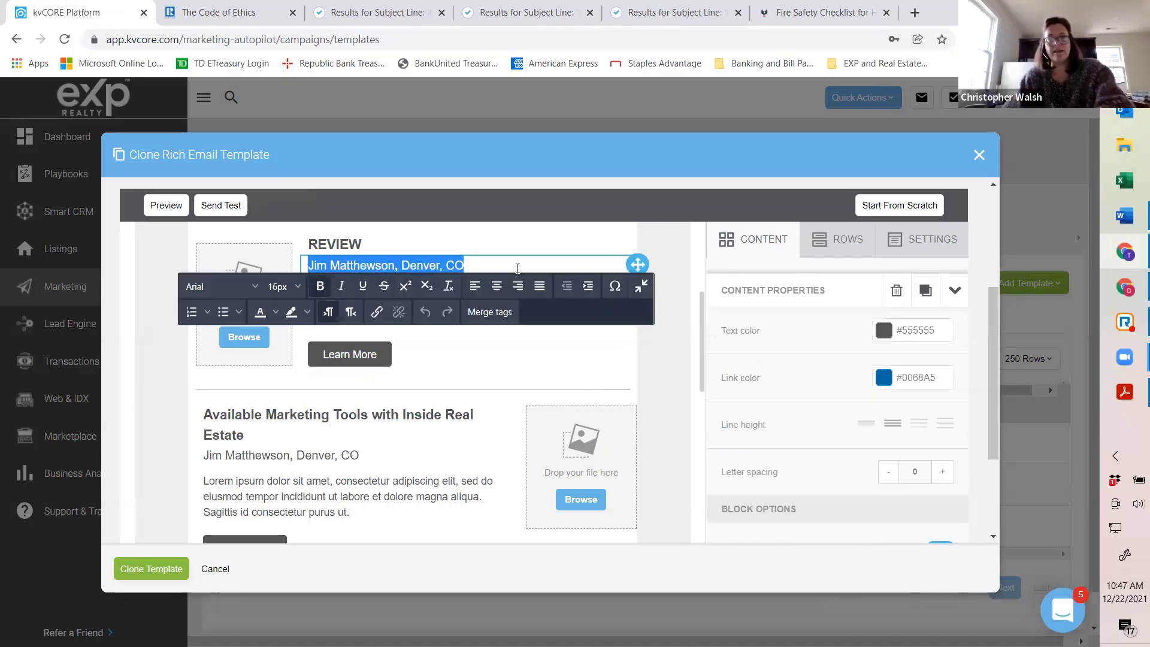
click(508, 270)
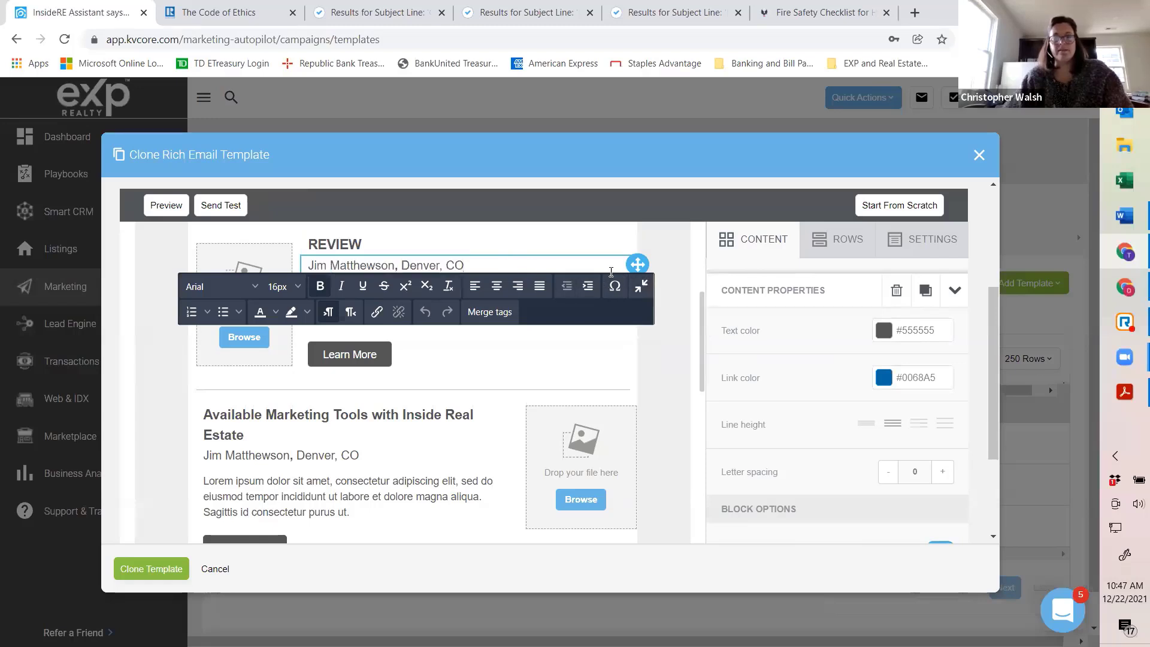
drag(494, 269, 285, 272)
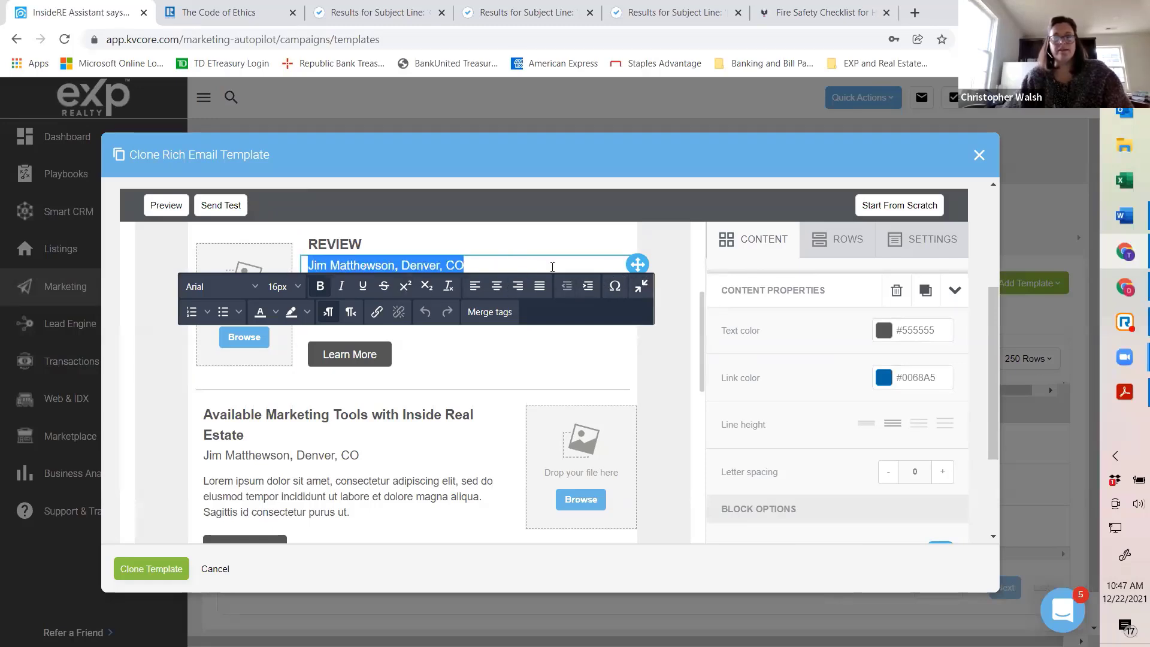
key(BackSpace)
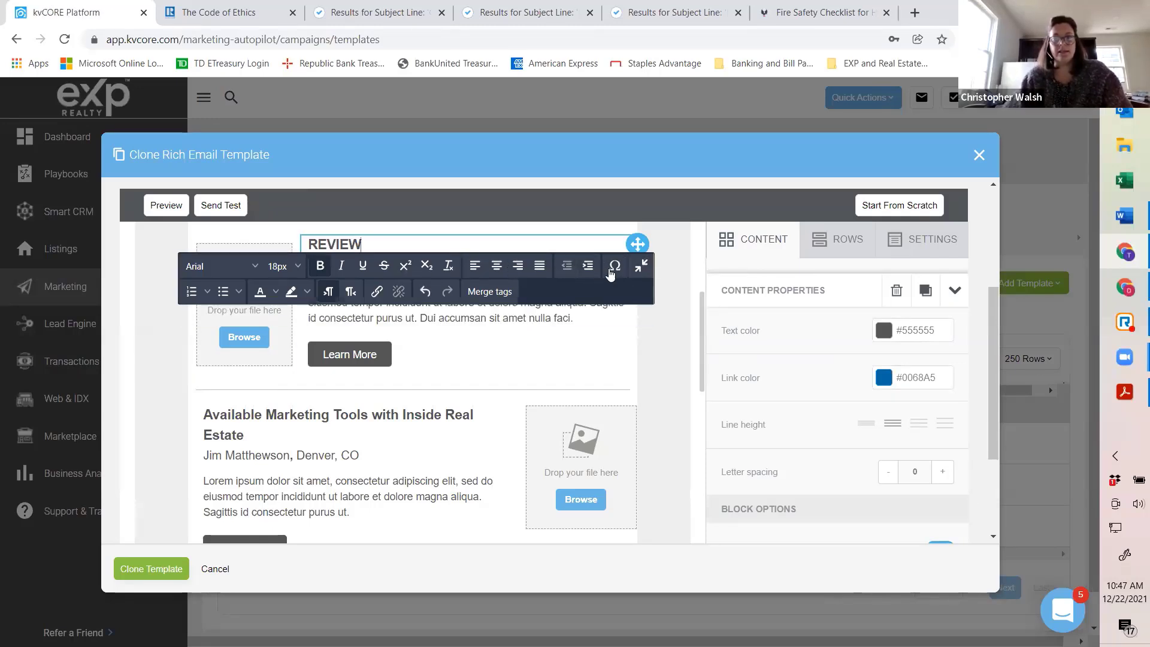
click(643, 366)
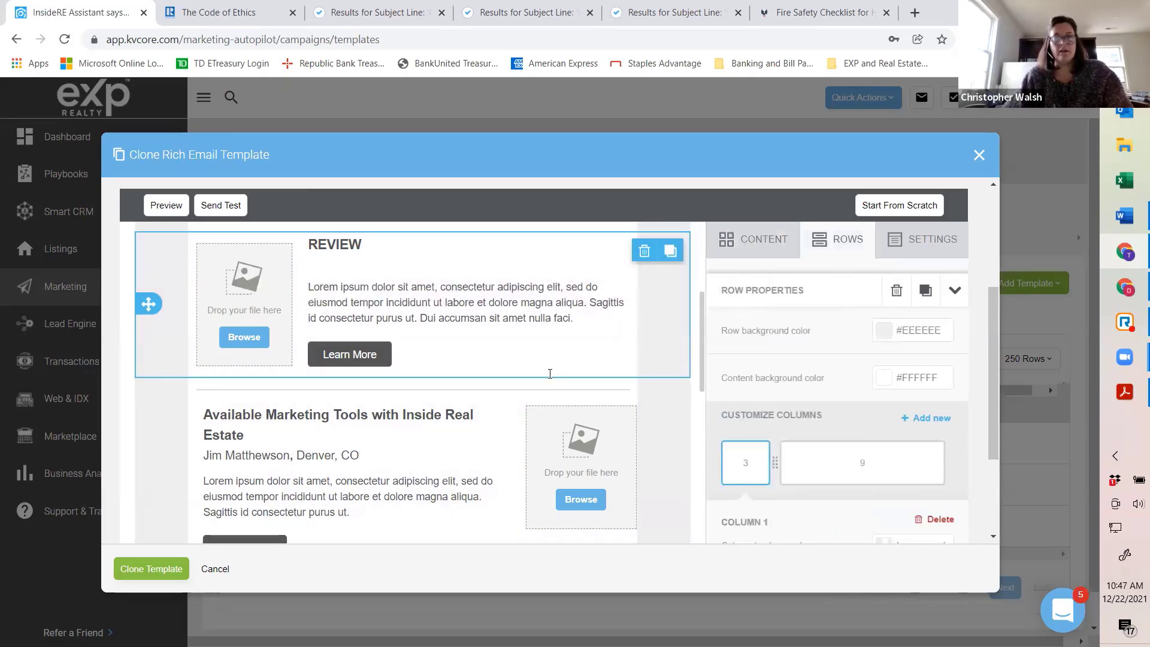
Delete the empty text block between the REVIEW heading and its placeholder paragraph.
scroll(428, 401, up, 3)
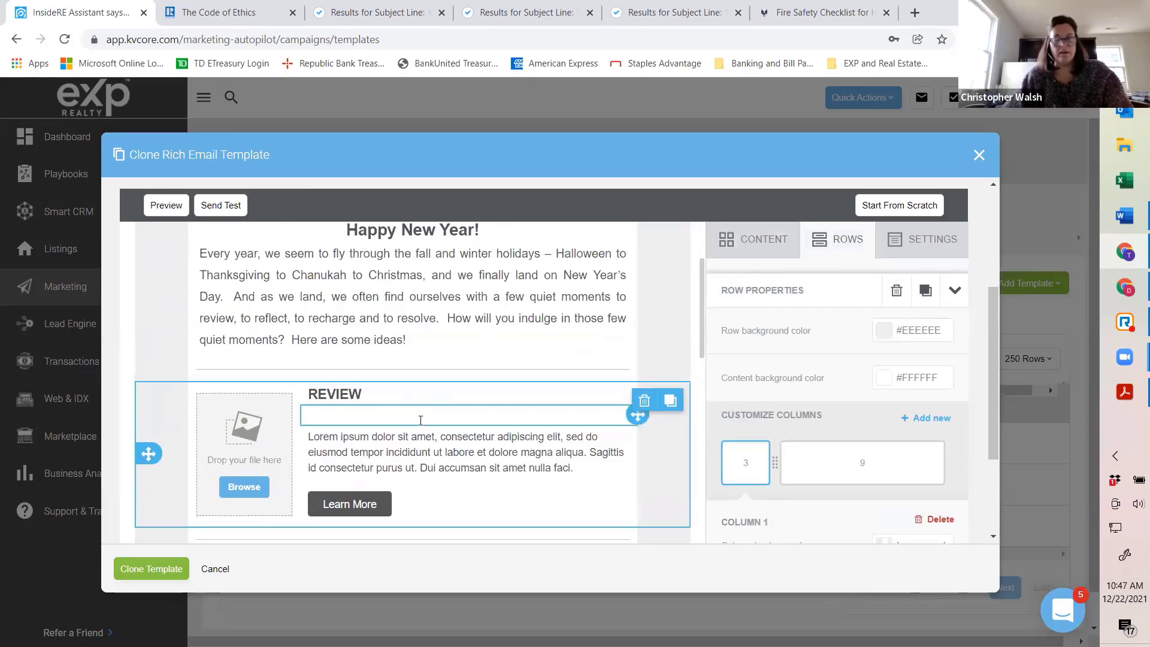
click(608, 421)
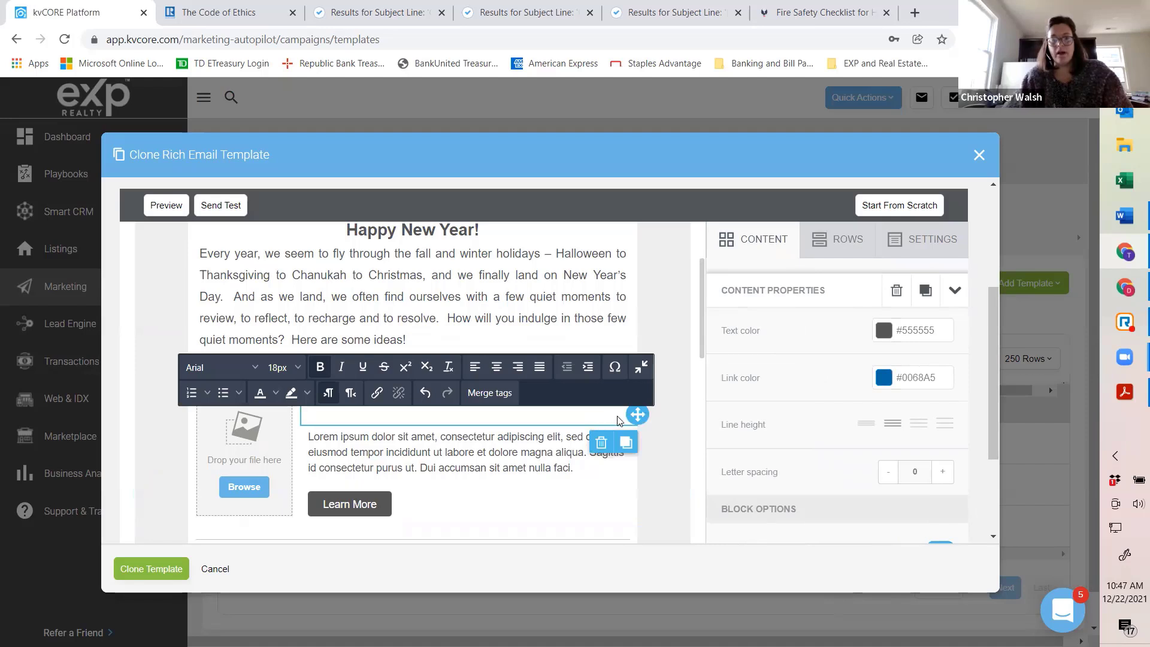
click(602, 443)
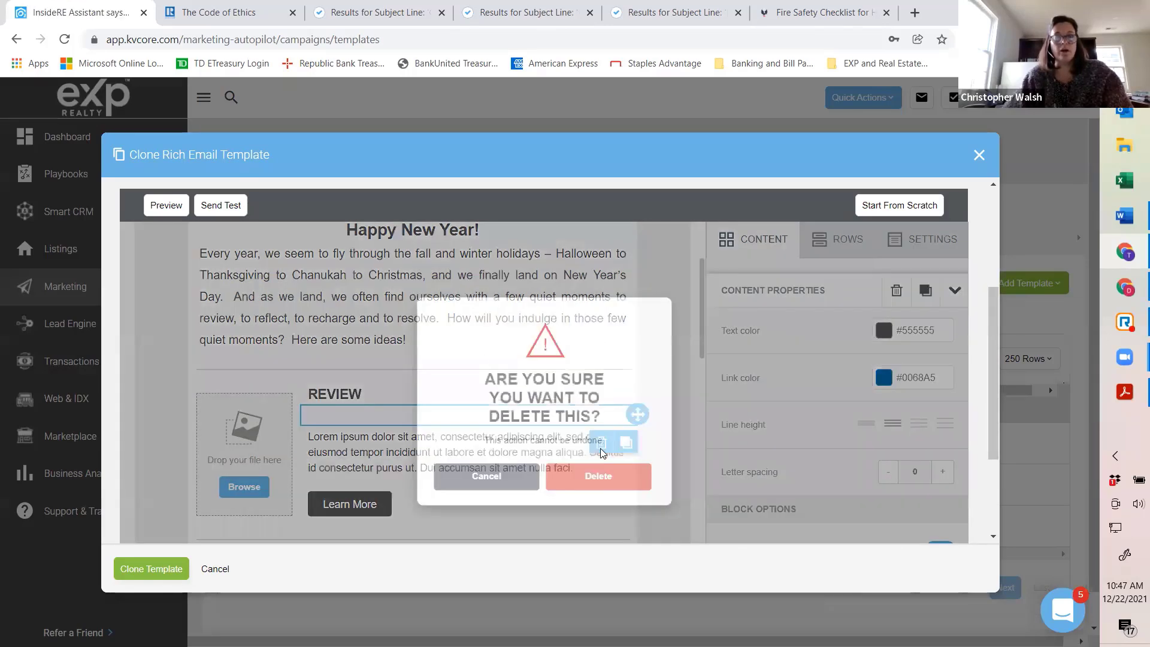
key(Return)
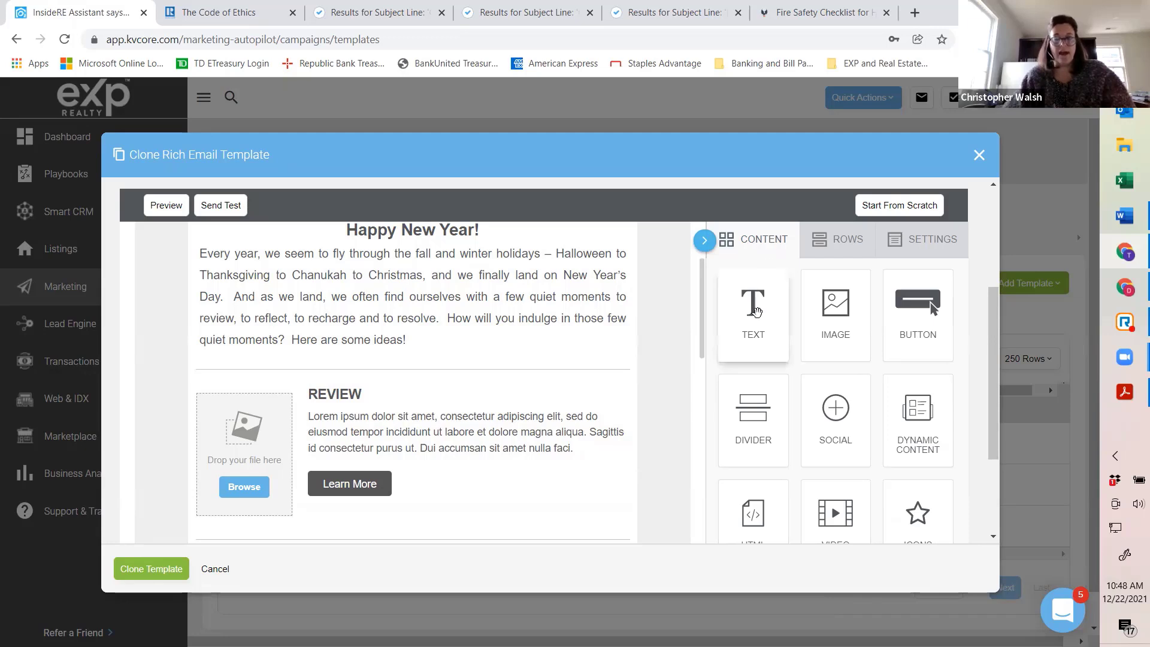
Add a new text block directly beneath the REVIEW heading and delete it again.
drag(756, 320, 384, 407)
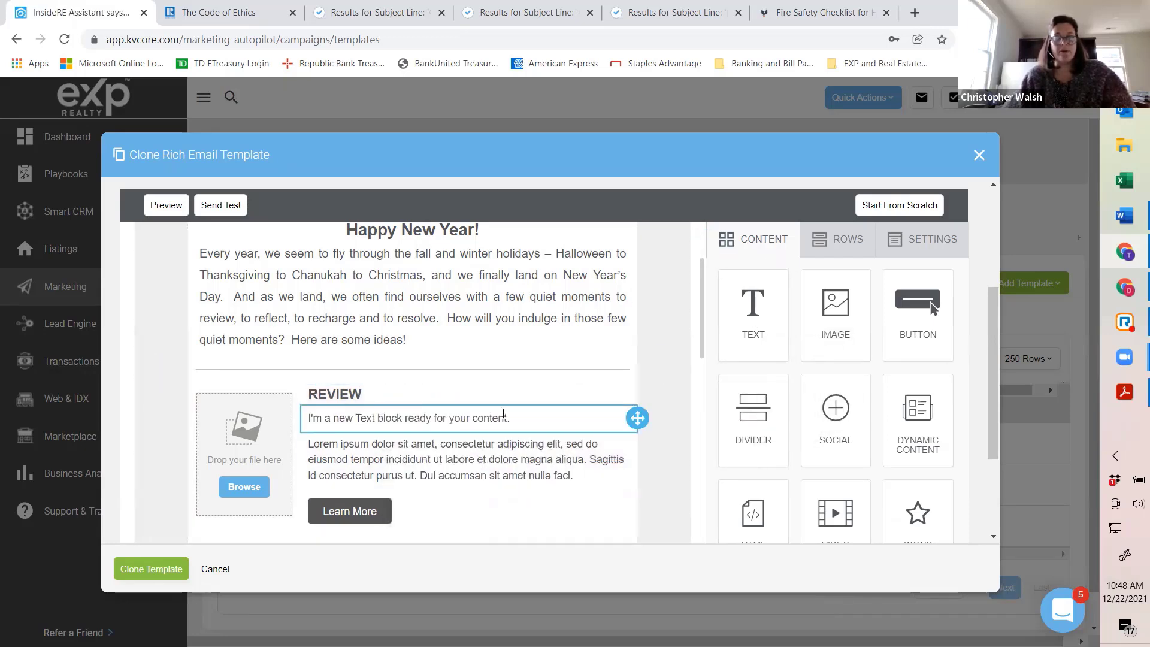
click(570, 410)
click(599, 453)
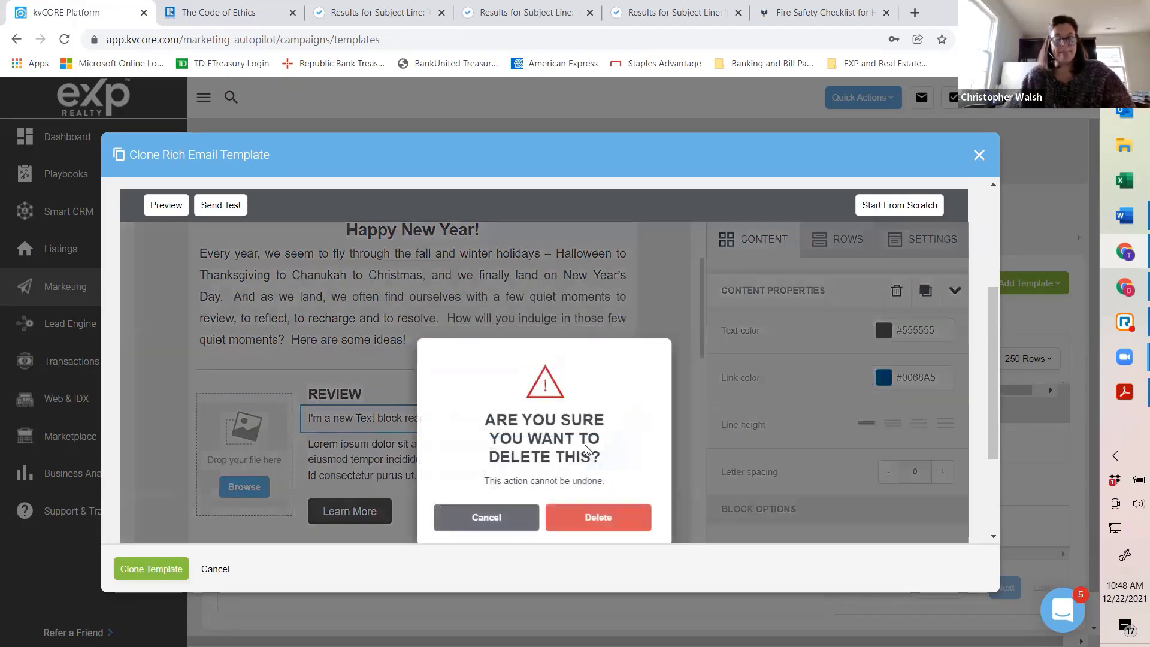
click(597, 517)
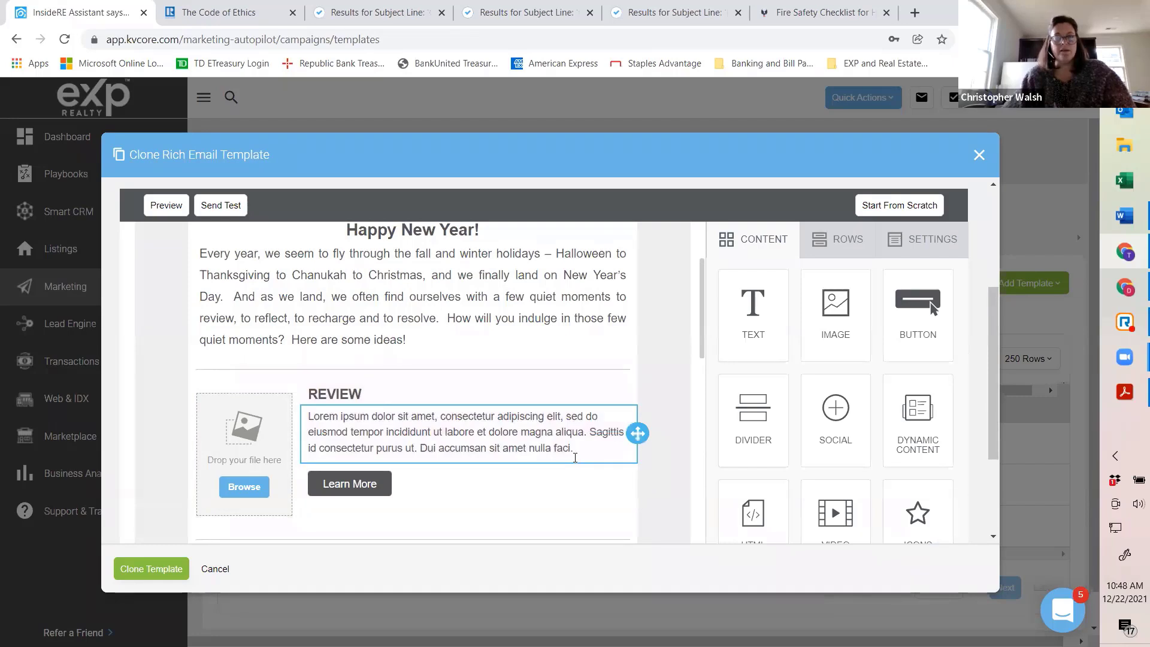
Replace the placeholder paragraph under REVIEW with "How did your 2021 reality match up with your goals?".
drag(574, 450, 261, 424)
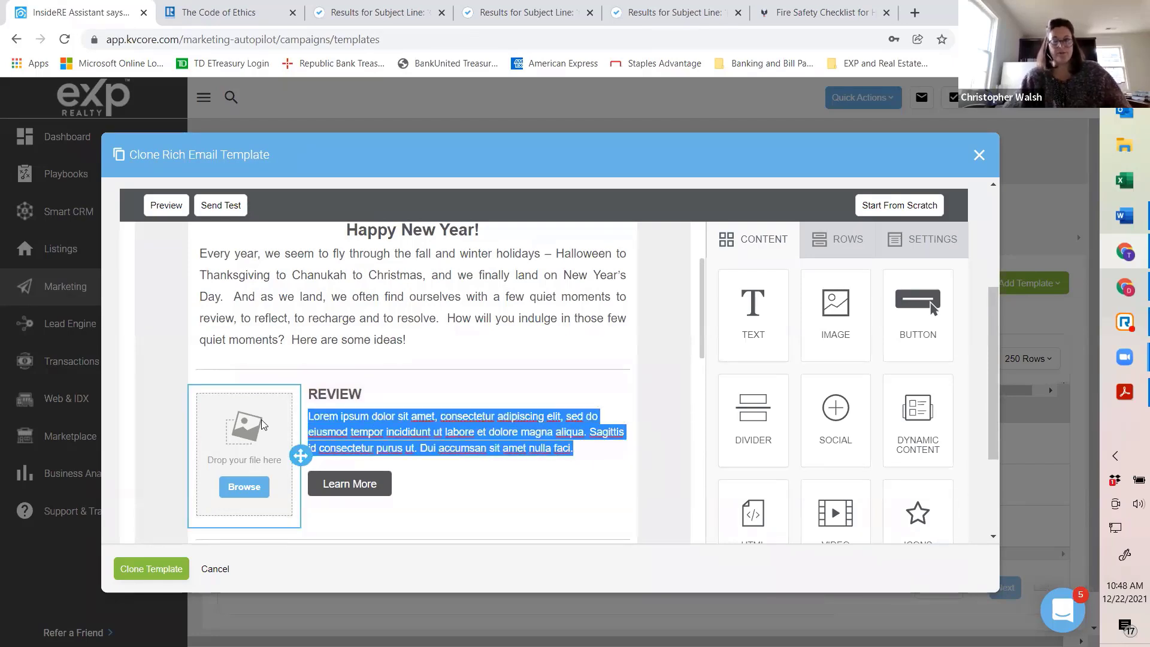
text(HOw d)
key(BackSpace)
key(BackSpace)
key(BackSpace)
key(BackSpace)
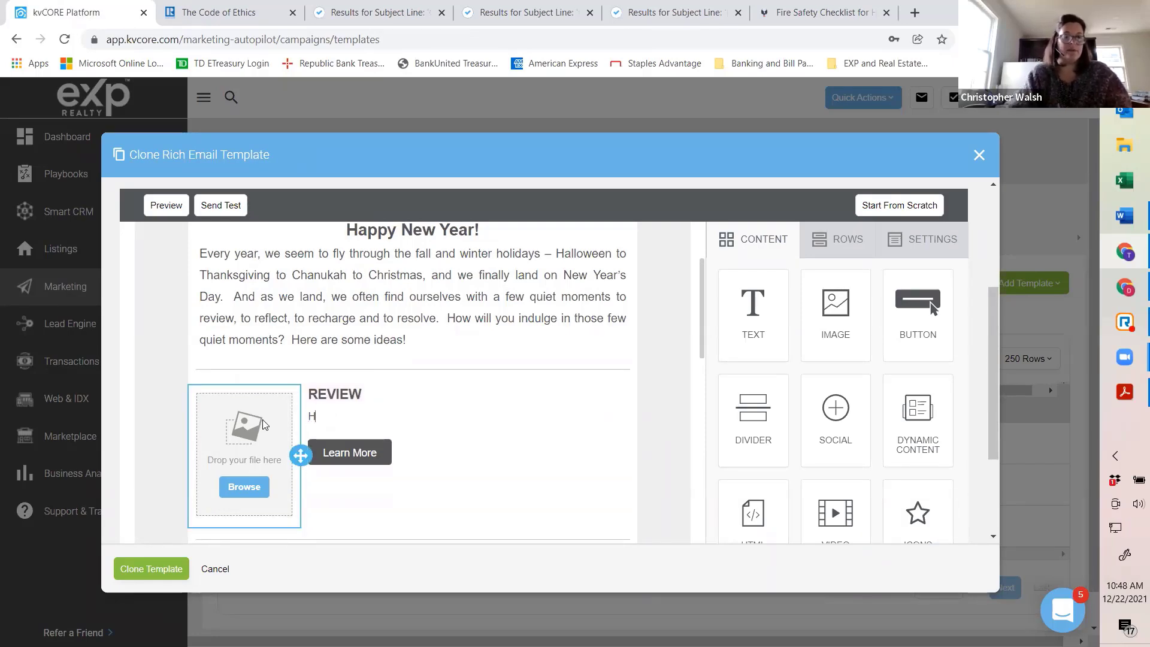
text(ow did your 202)
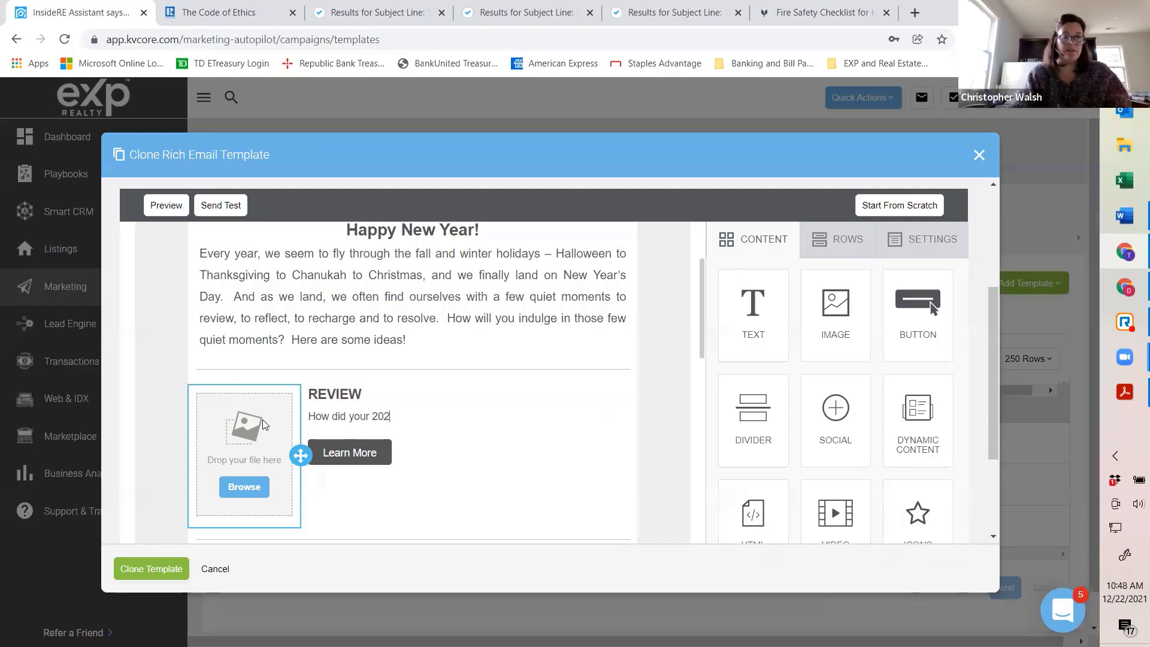
text(1 reality)
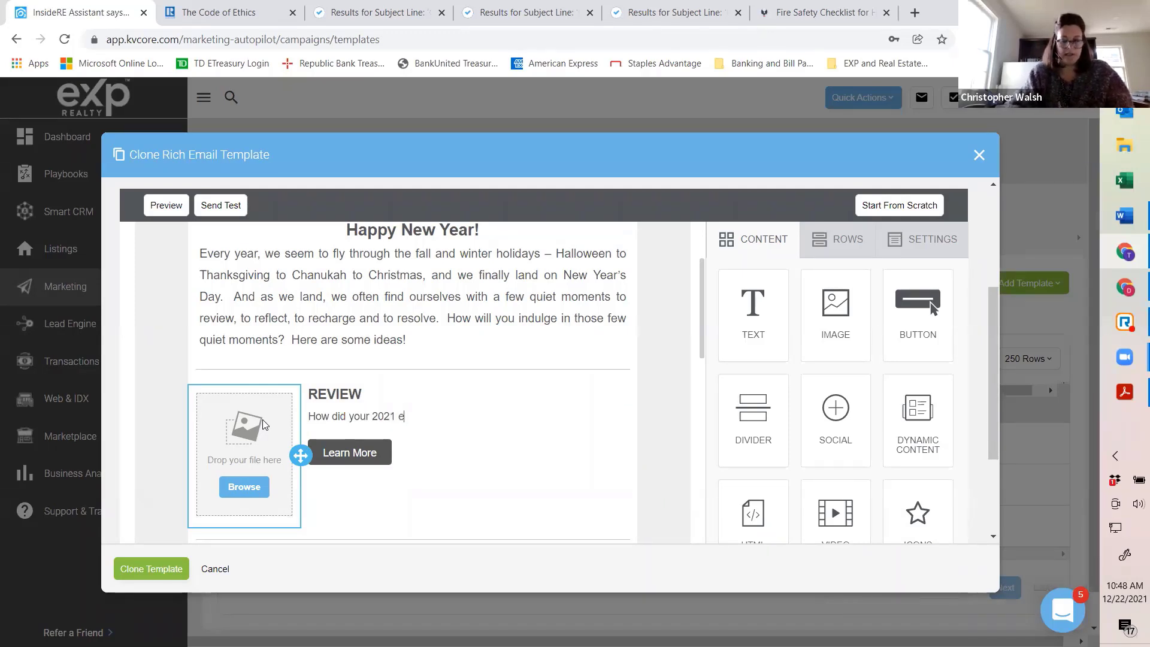
text( match)
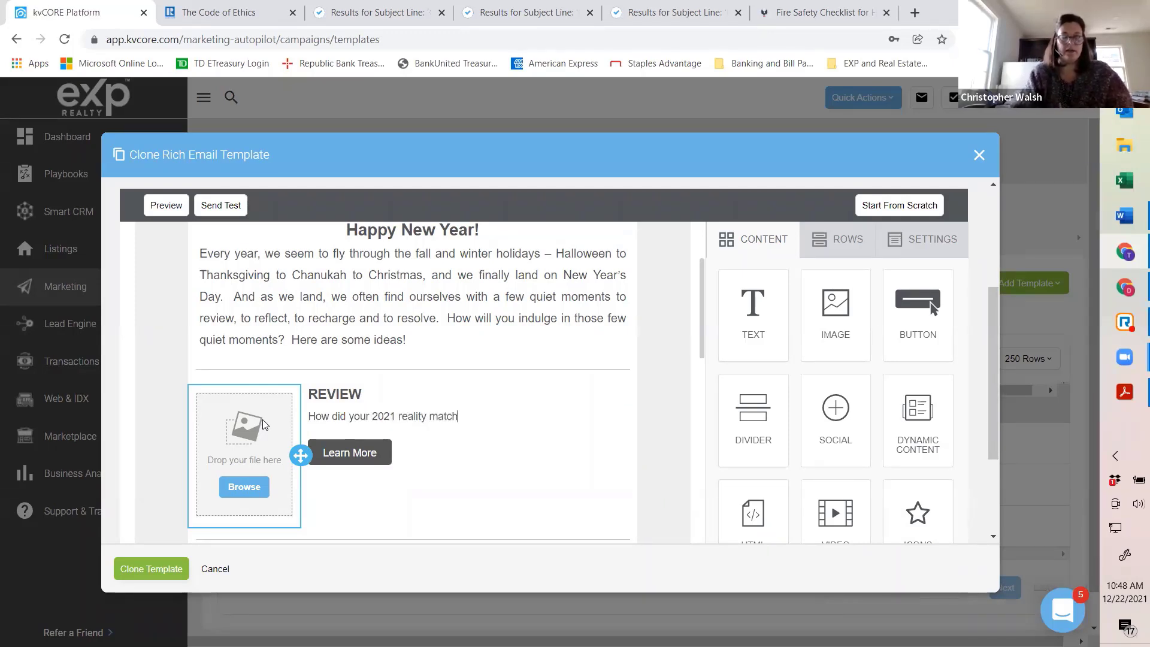
text( up with your goals?)
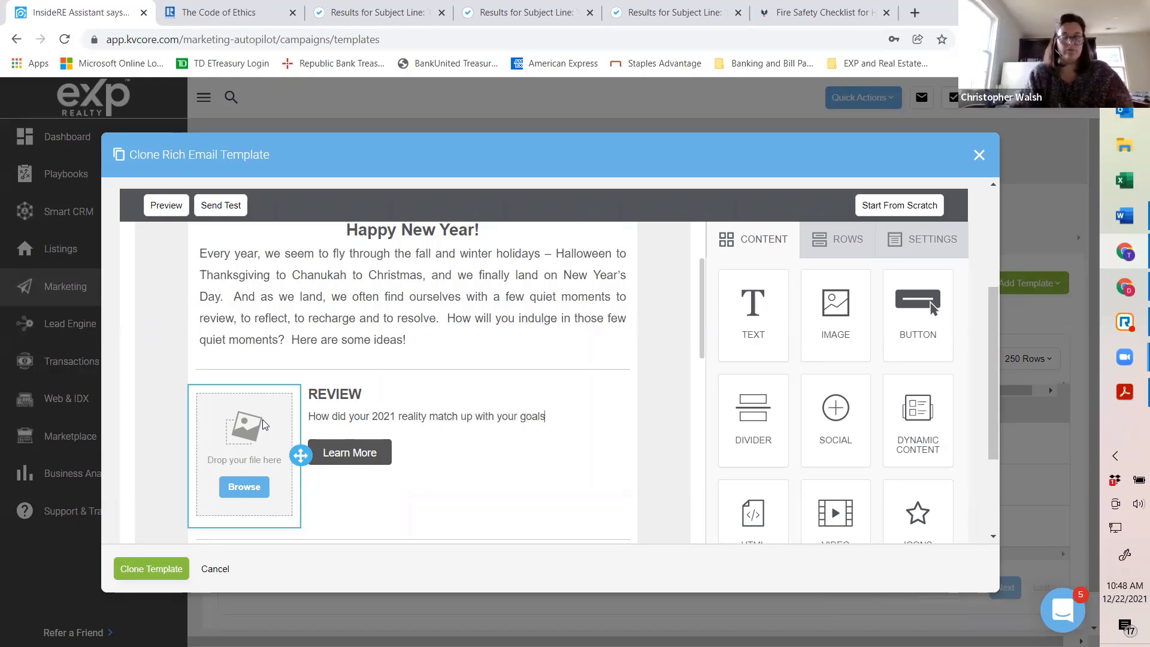
Insert the stored "Investing in Yourself" picture into the image placeholder beside the REVIEW text.
click(268, 459)
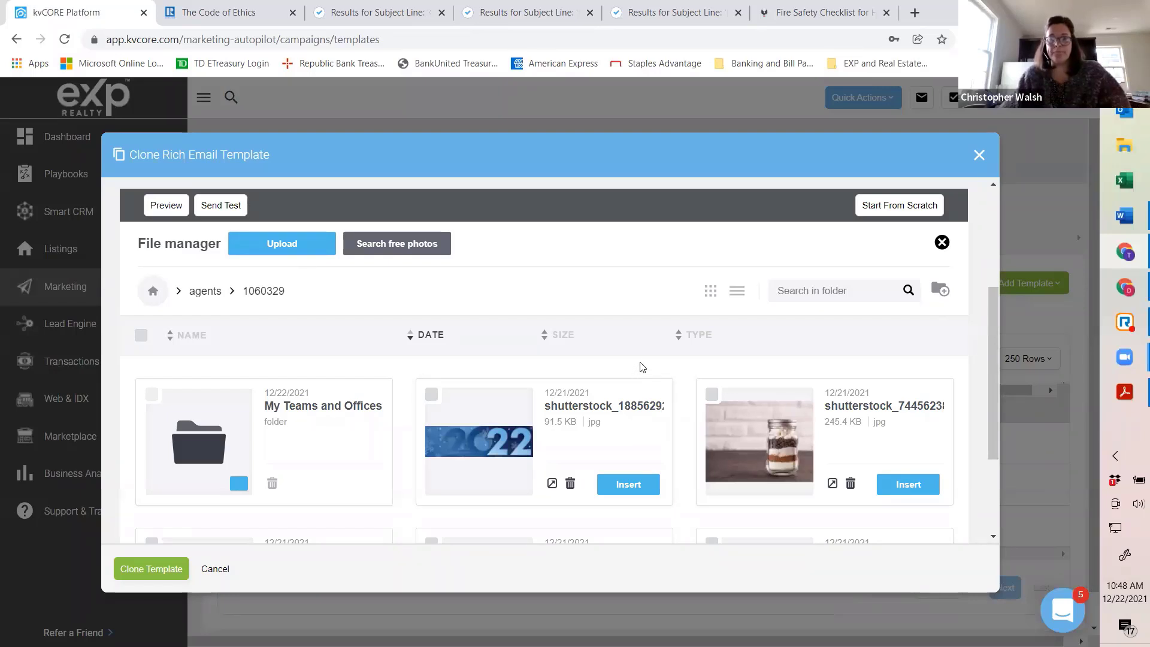
scroll(642, 367, down, 4)
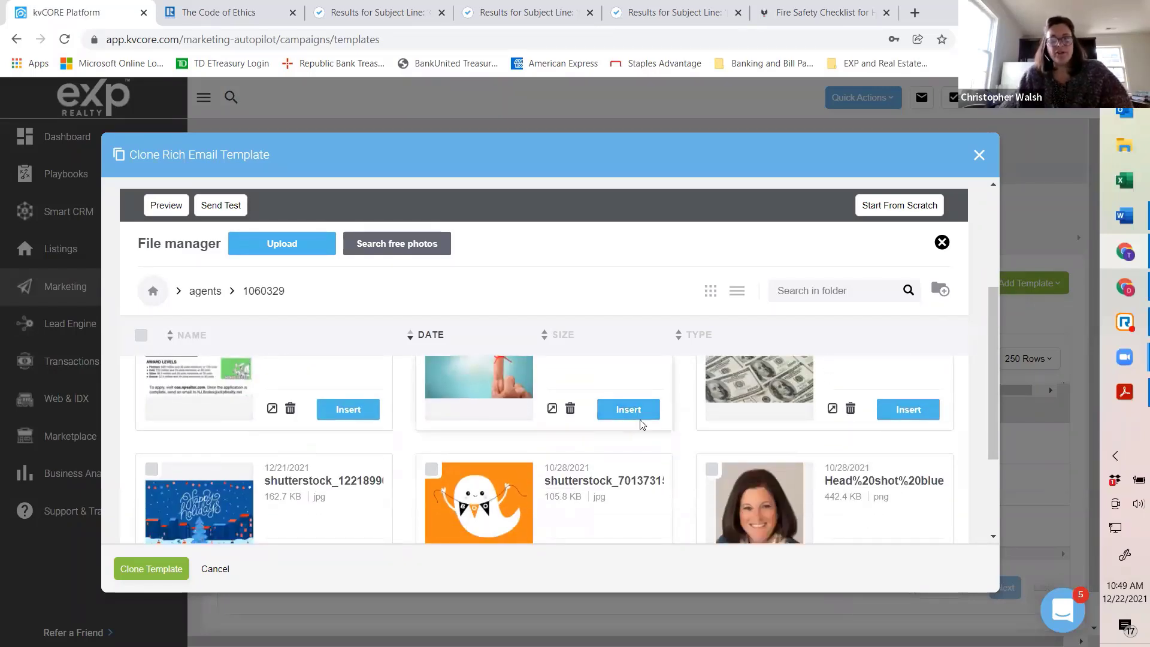
scroll(644, 425, down, 3)
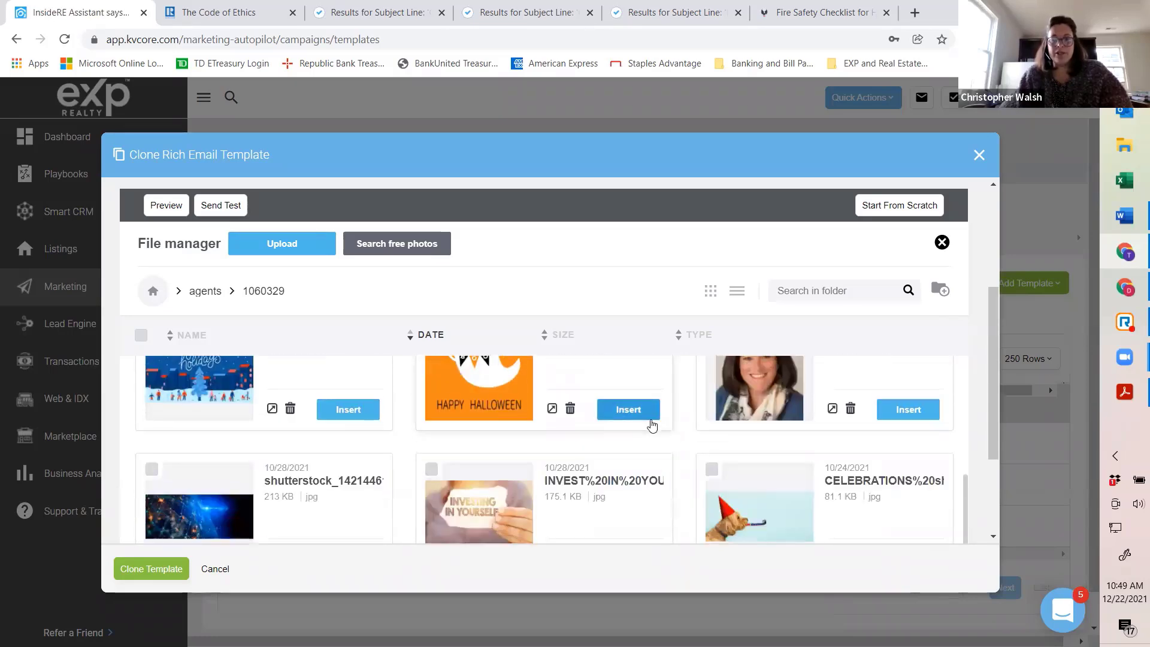
scroll(651, 424, down, 2)
scroll(560, 464, up, 1)
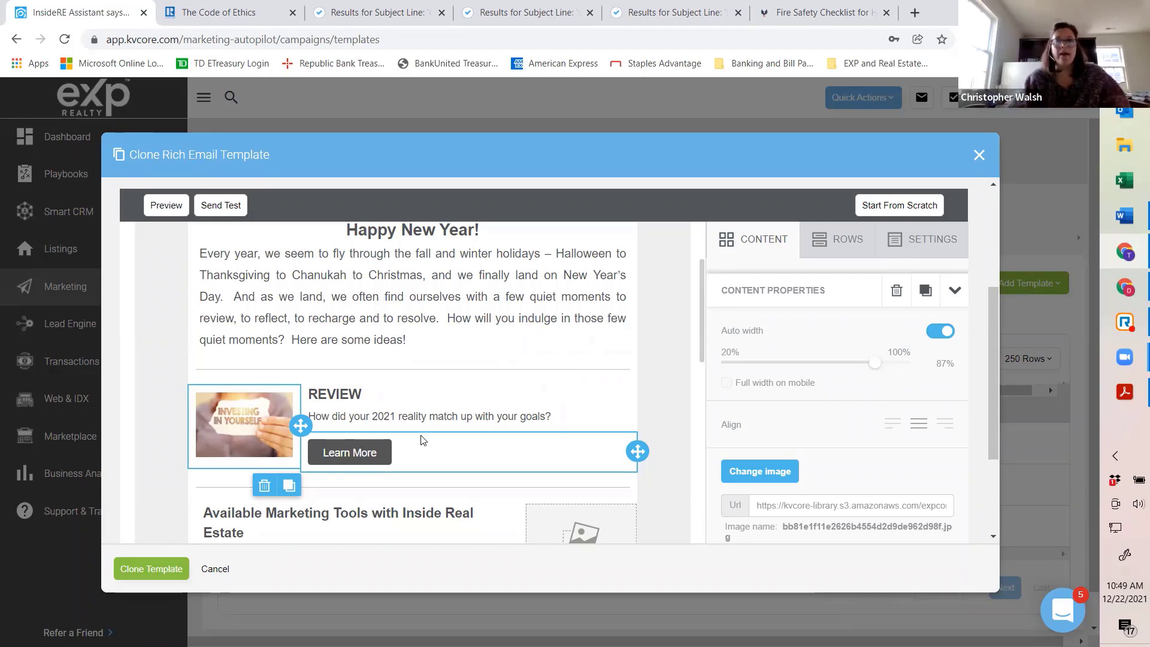
Select the Learn More button in the REVIEW section and examine its link, colour and alignment options.
click(359, 453)
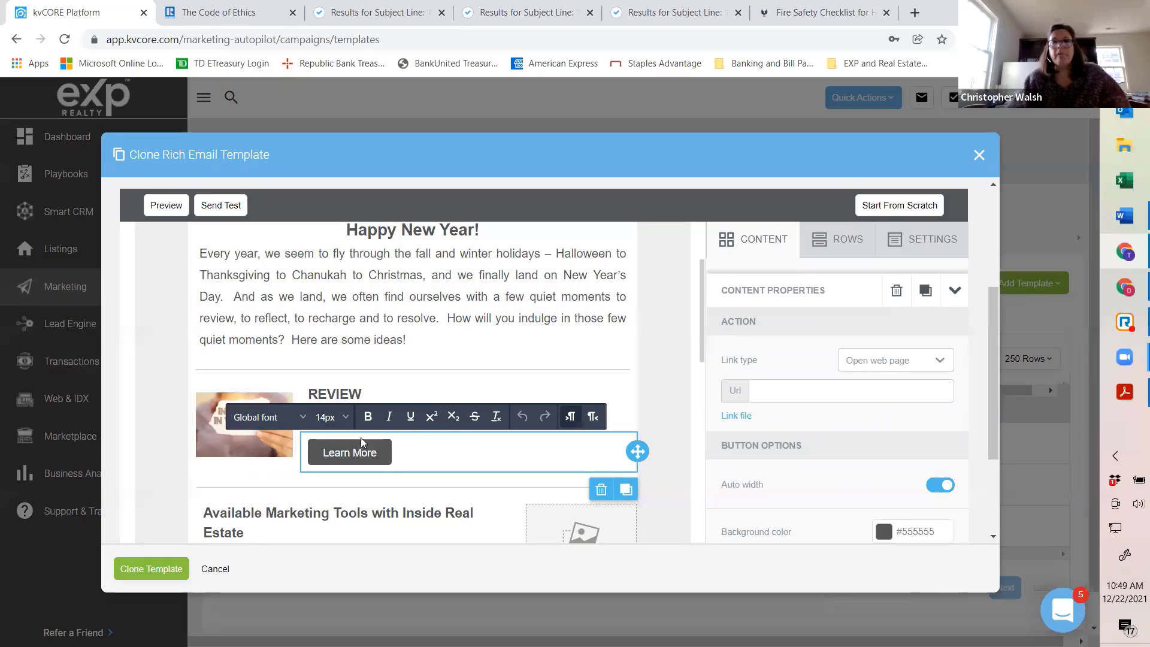
scroll(649, 413, up, 3)
scroll(827, 418, down, 5)
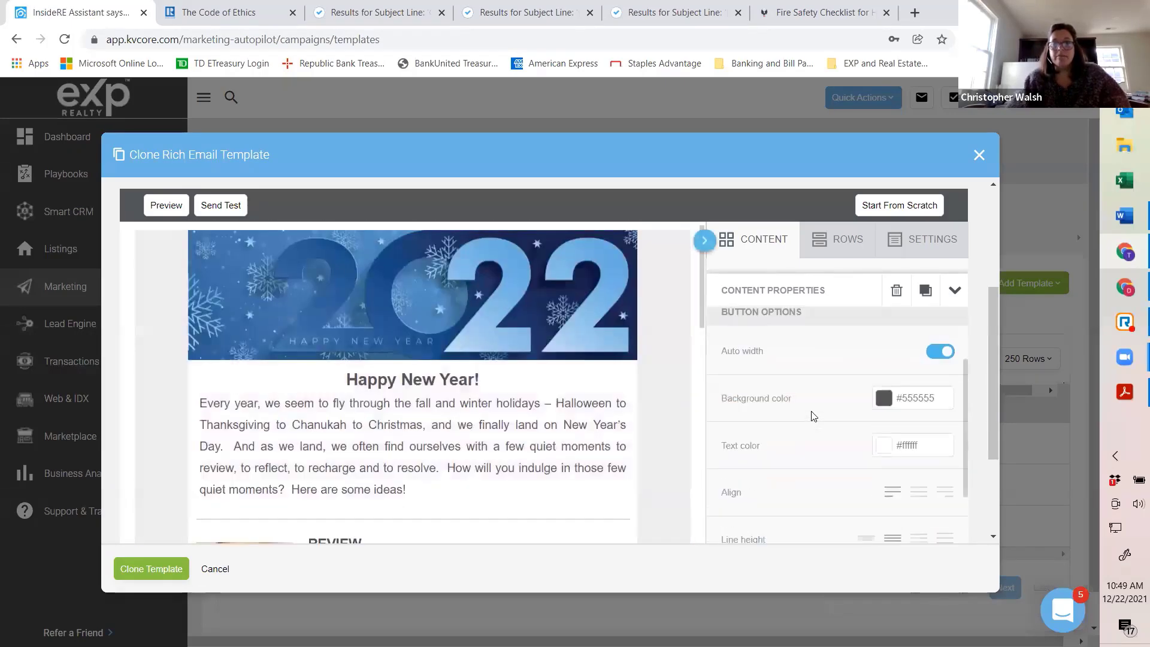
scroll(826, 417, up, 5)
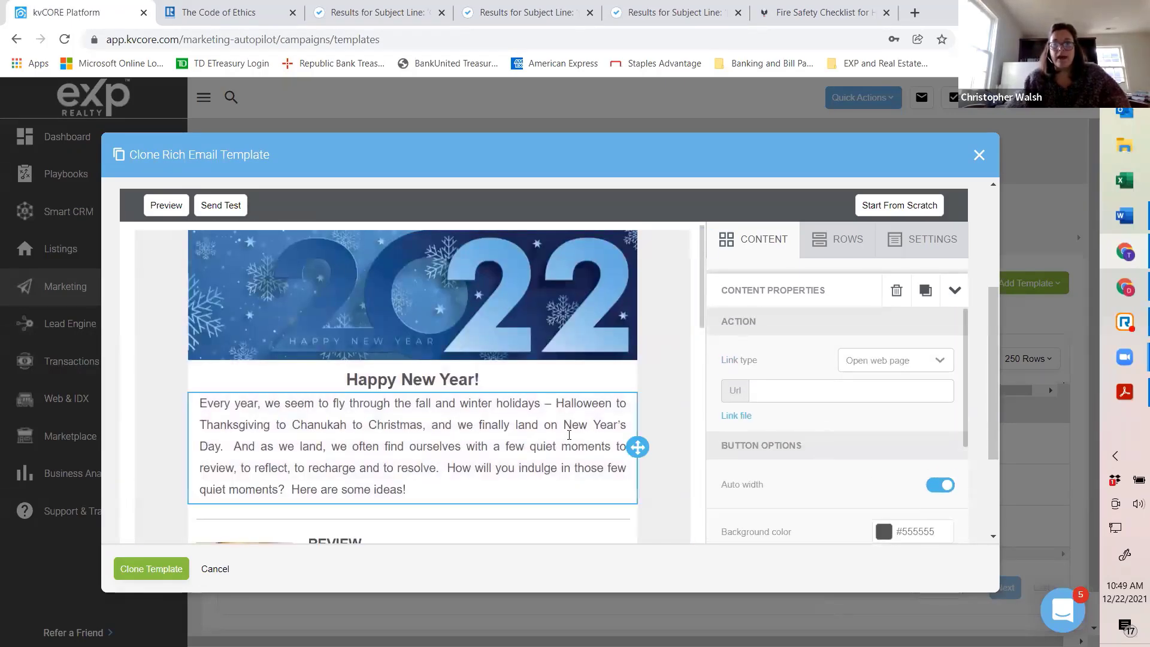
Delete the Learn More button from the REVIEW section.
scroll(420, 407, down, 4)
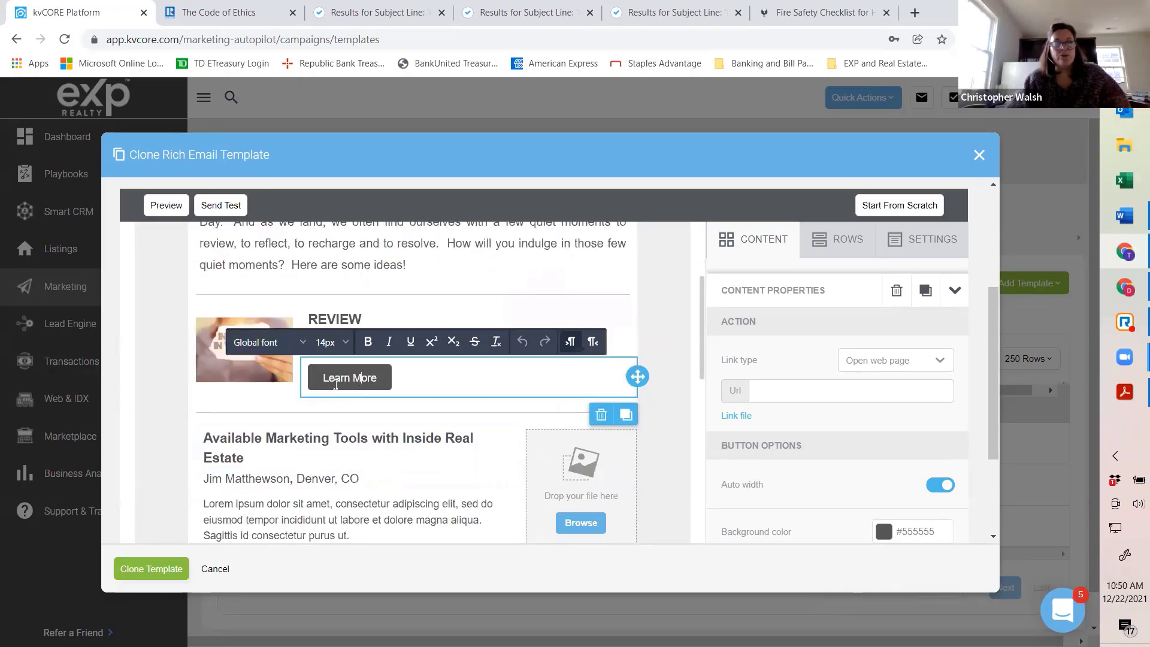
click(601, 414)
click(601, 526)
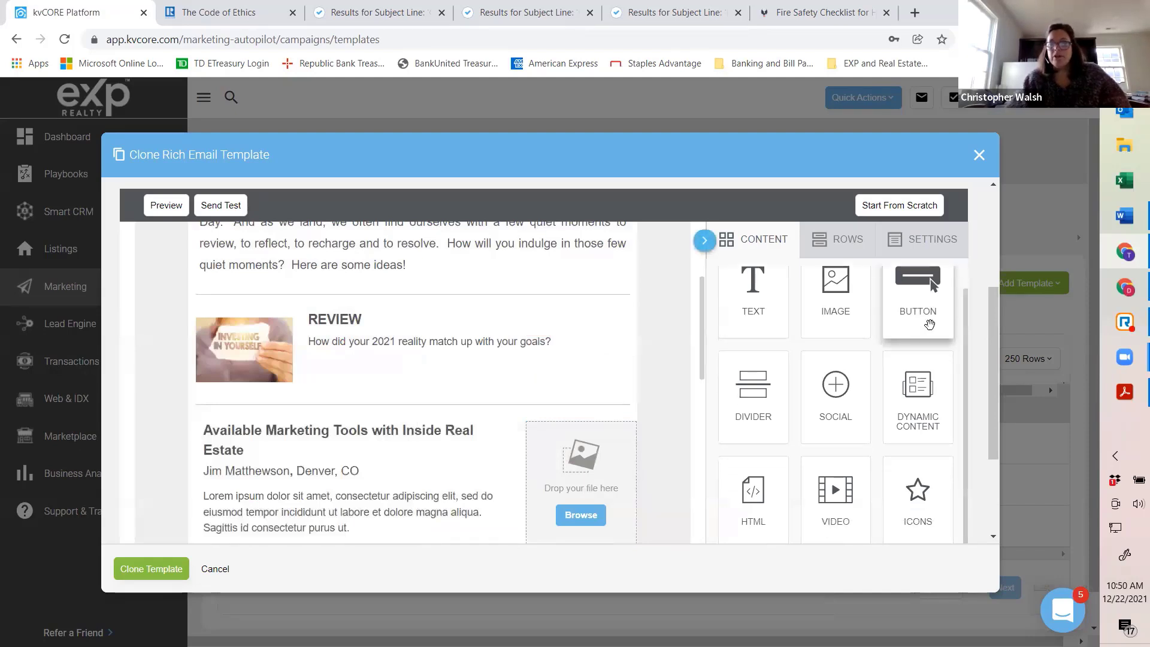
Add a new button block beneath the REVIEW text and select it.
scroll(931, 317, down, 1)
drag(935, 312, 317, 358)
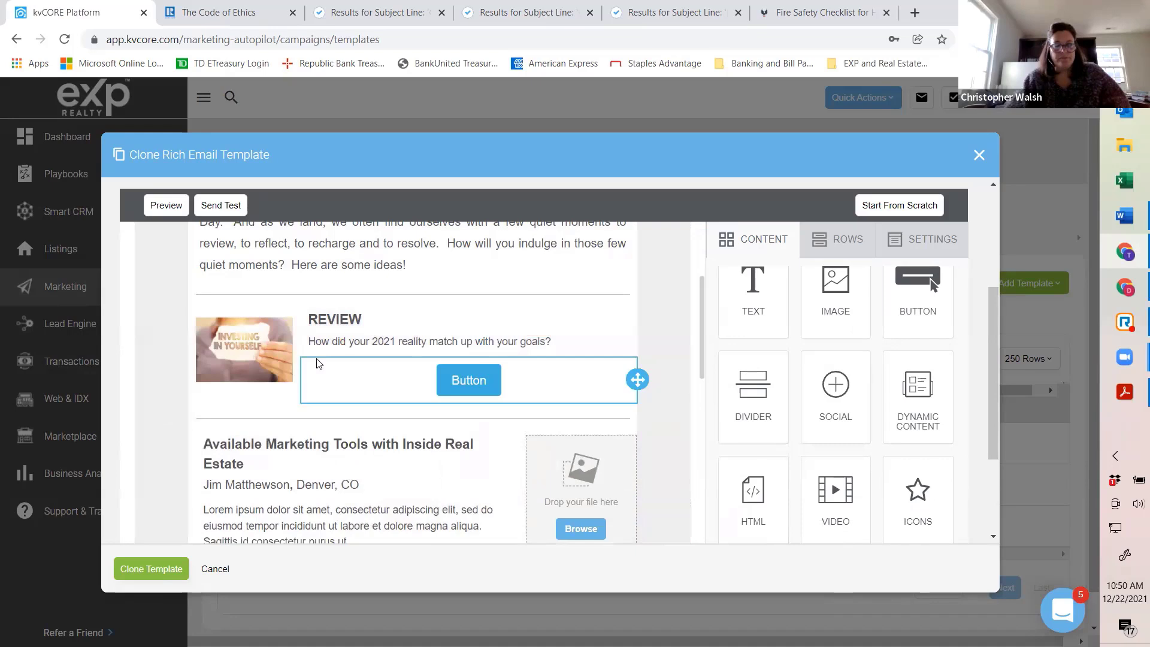
click(484, 379)
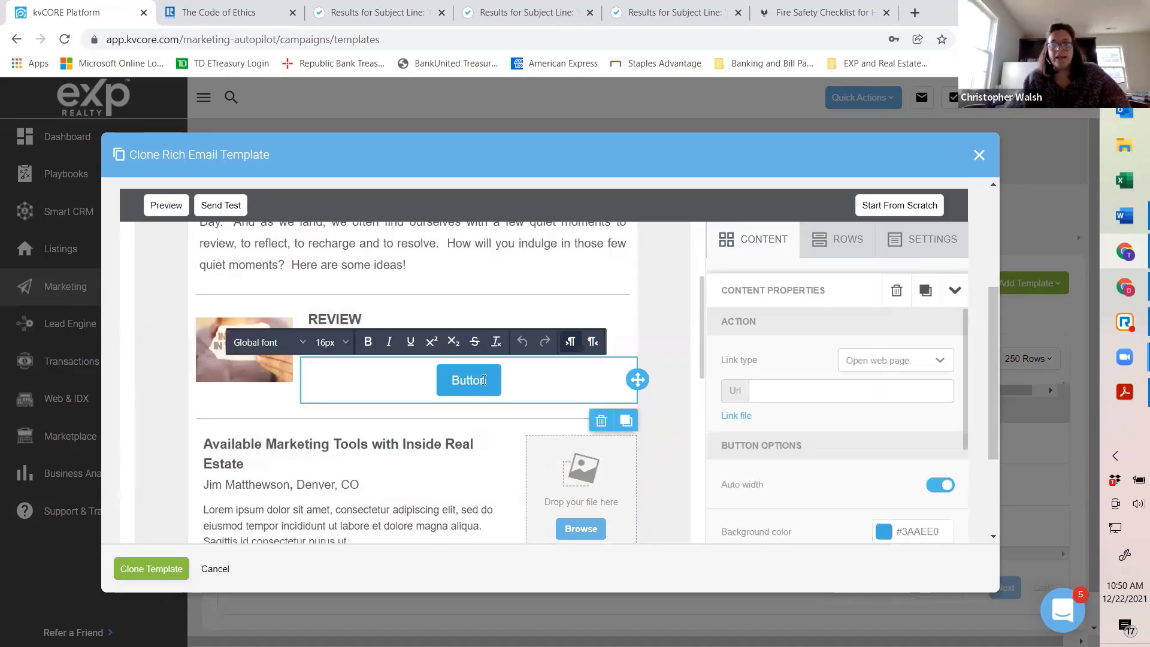
Examine the new button's link types, colours, alignment, padding and border options.
click(924, 362)
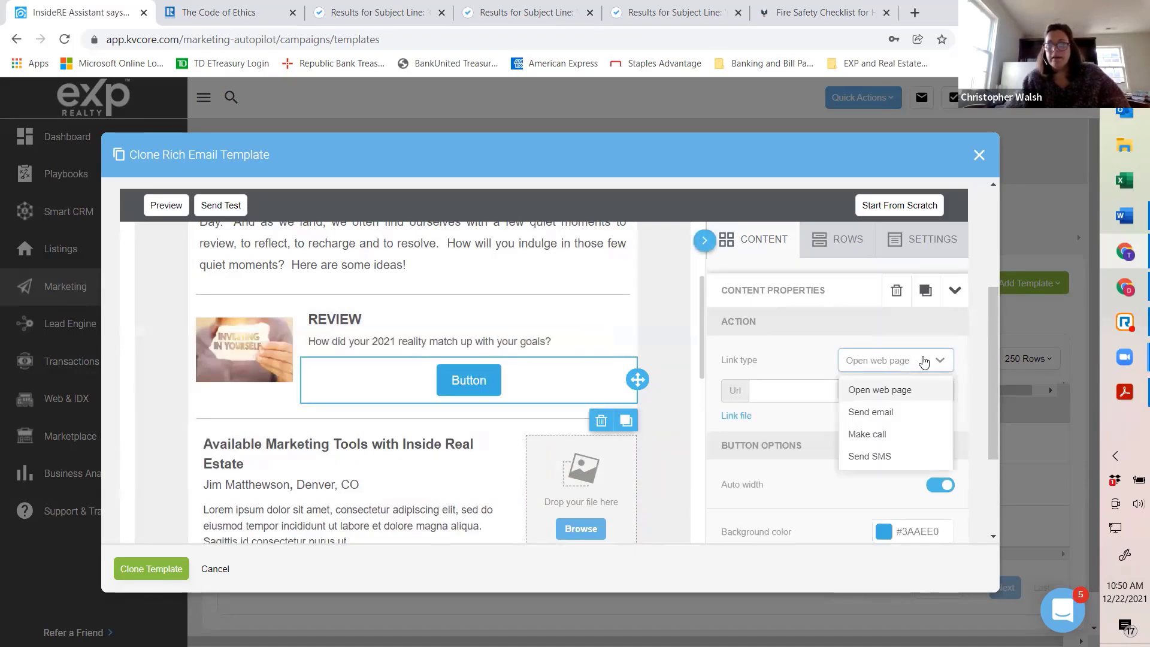
click(799, 356)
scroll(854, 353, down, 1)
scroll(856, 409, down, 3)
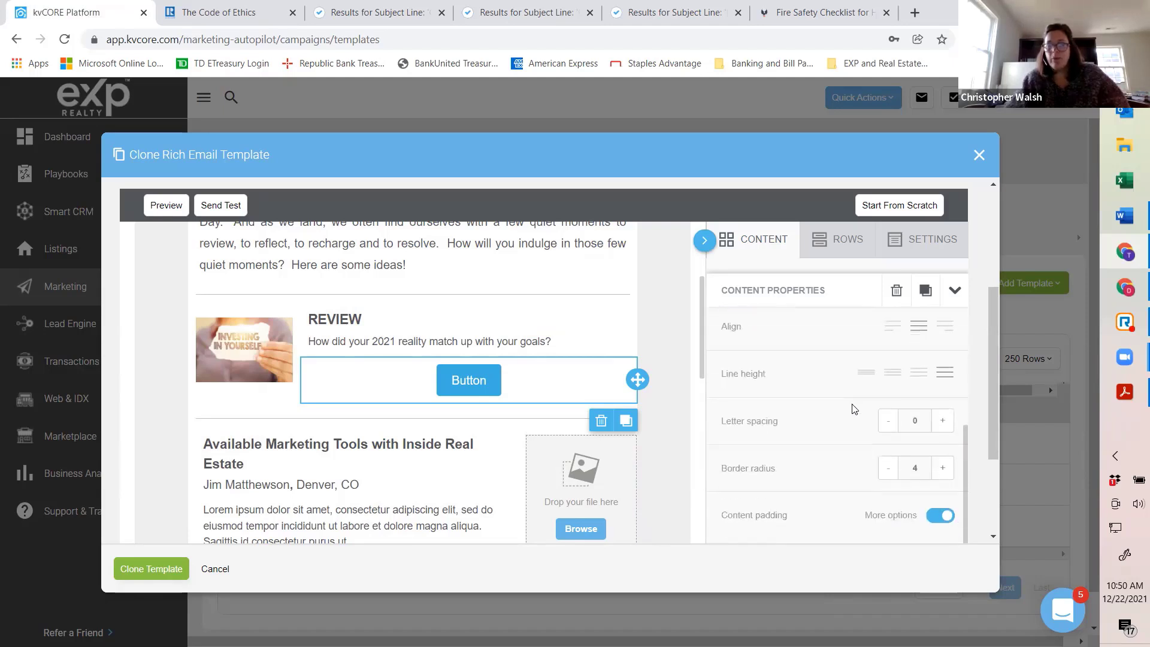
scroll(848, 403, down, 2)
scroll(848, 404, up, 5)
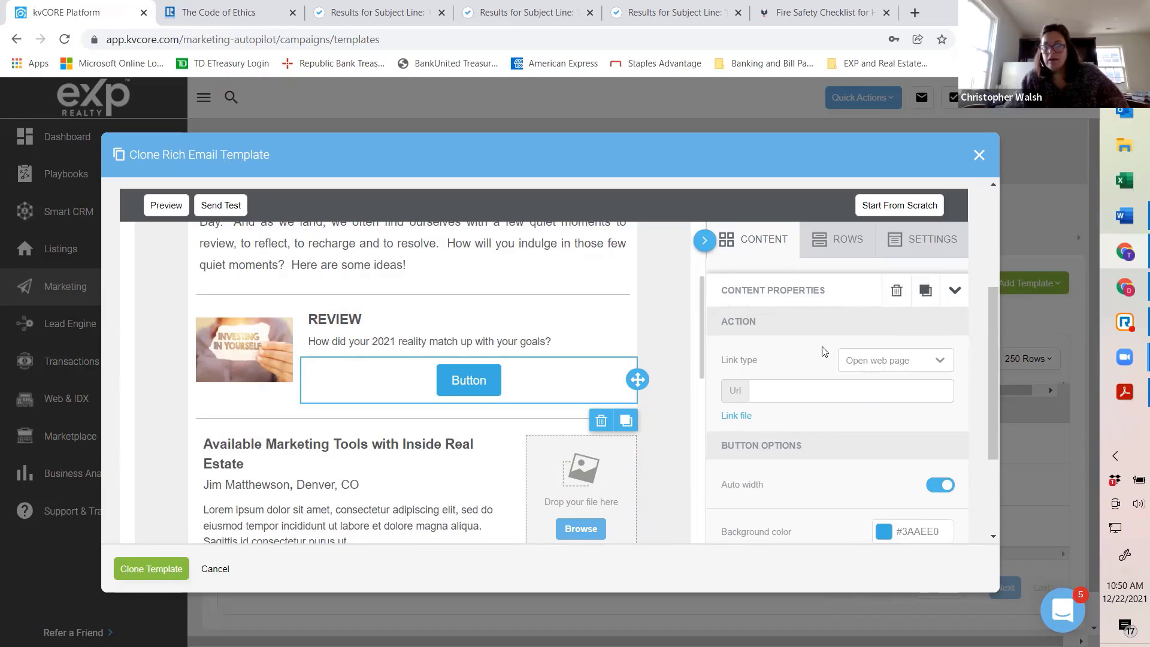
scroll(802, 437, down, 5)
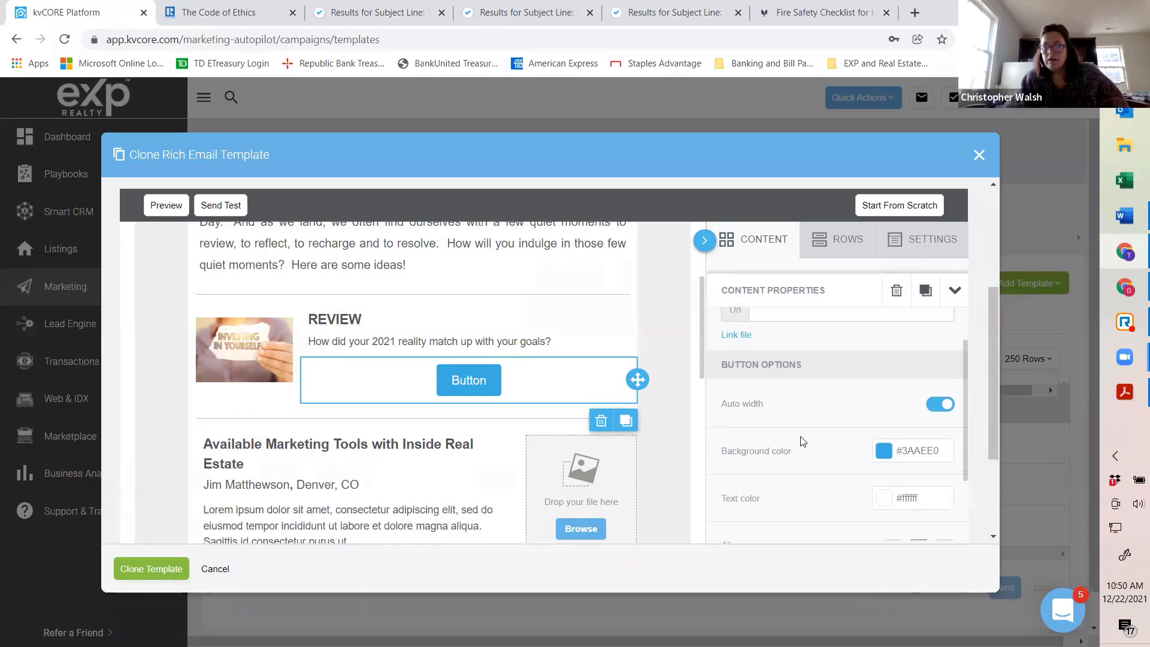
scroll(803, 442, down, 4)
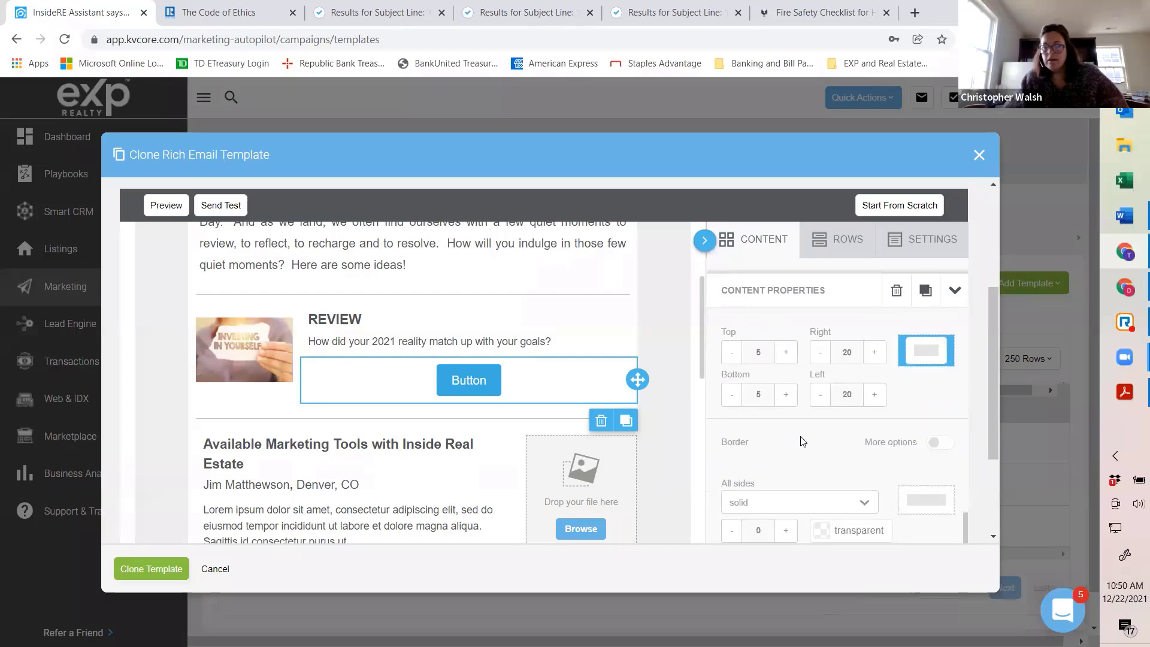
scroll(803, 441, down, 3)
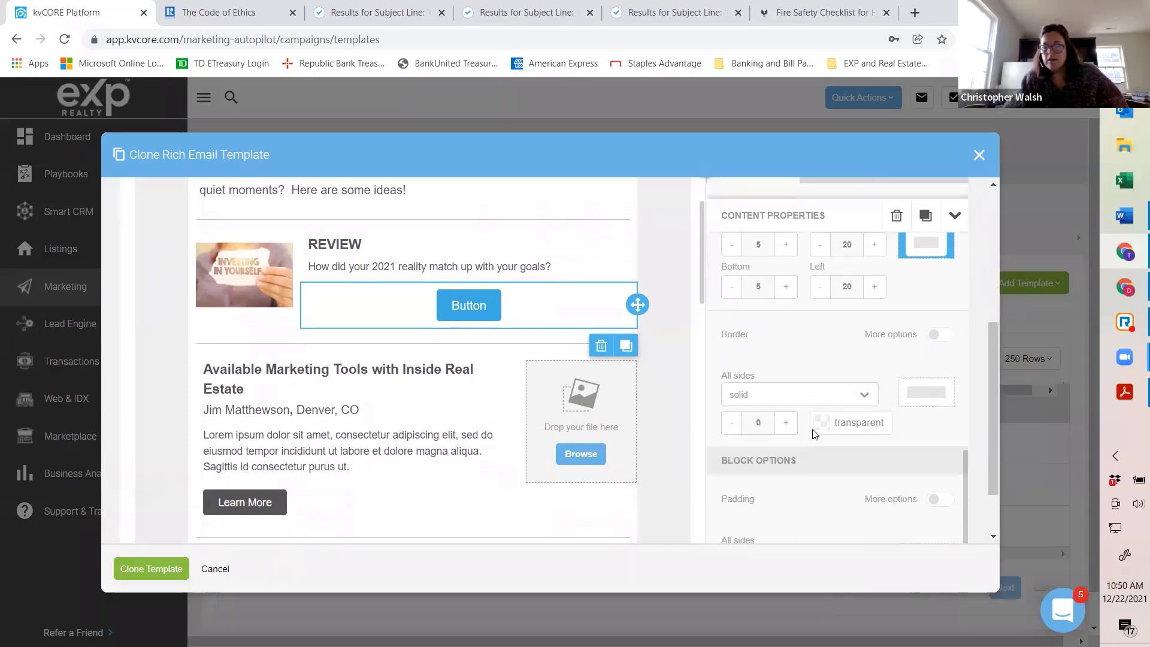
scroll(815, 433, up, 3)
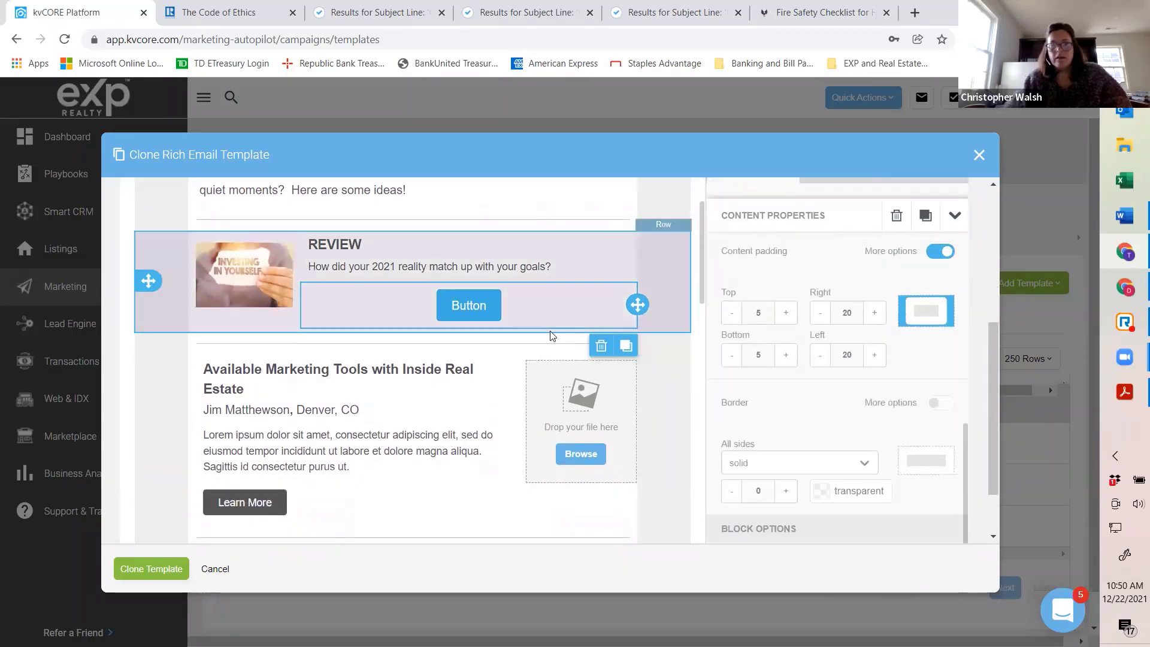
Delete the new button and place another button block beneath the REVIEW text.
click(602, 347)
click(599, 445)
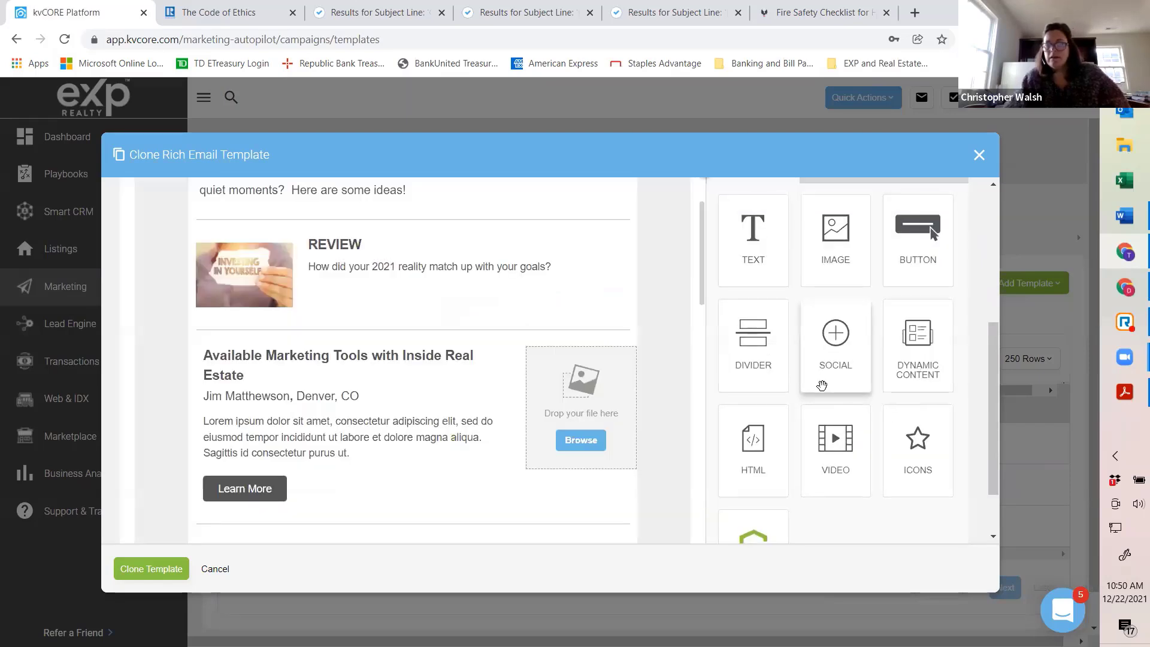
scroll(929, 249, down, 1)
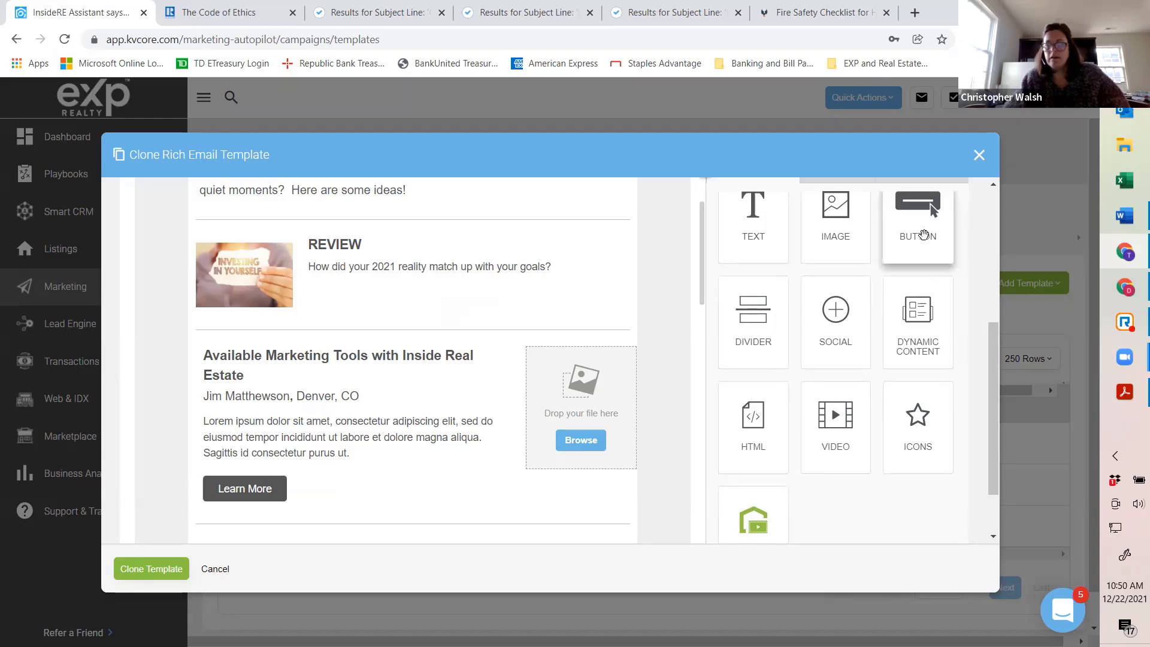
drag(924, 234, 334, 293)
click(592, 327)
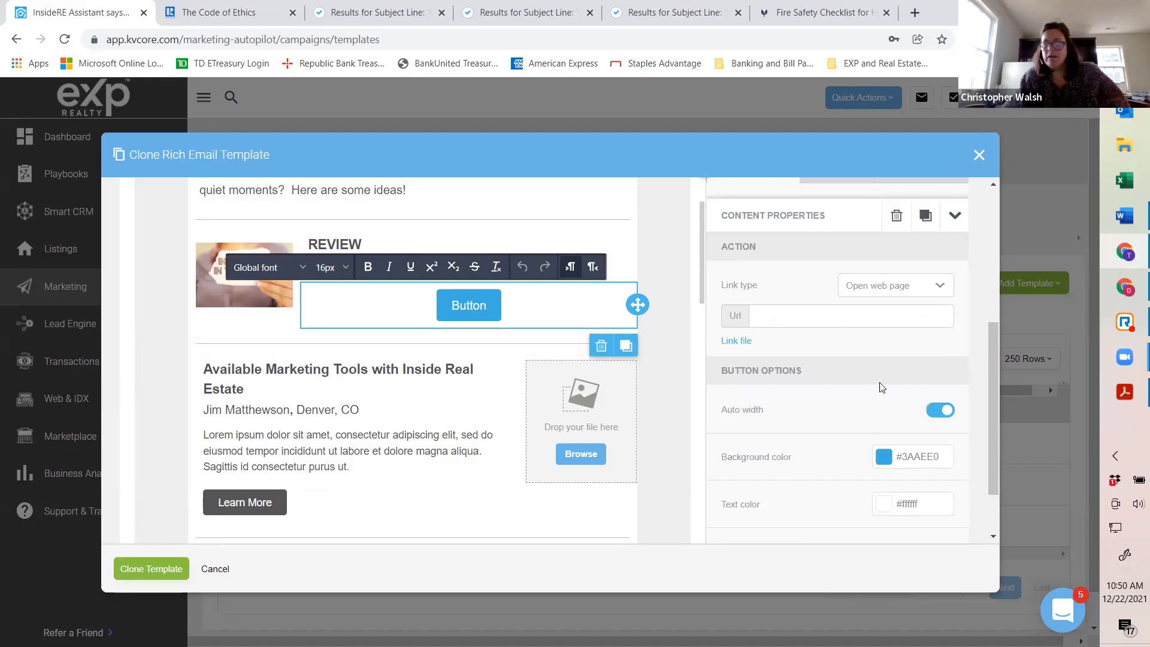
scroll(905, 358, down, 2)
click(951, 215)
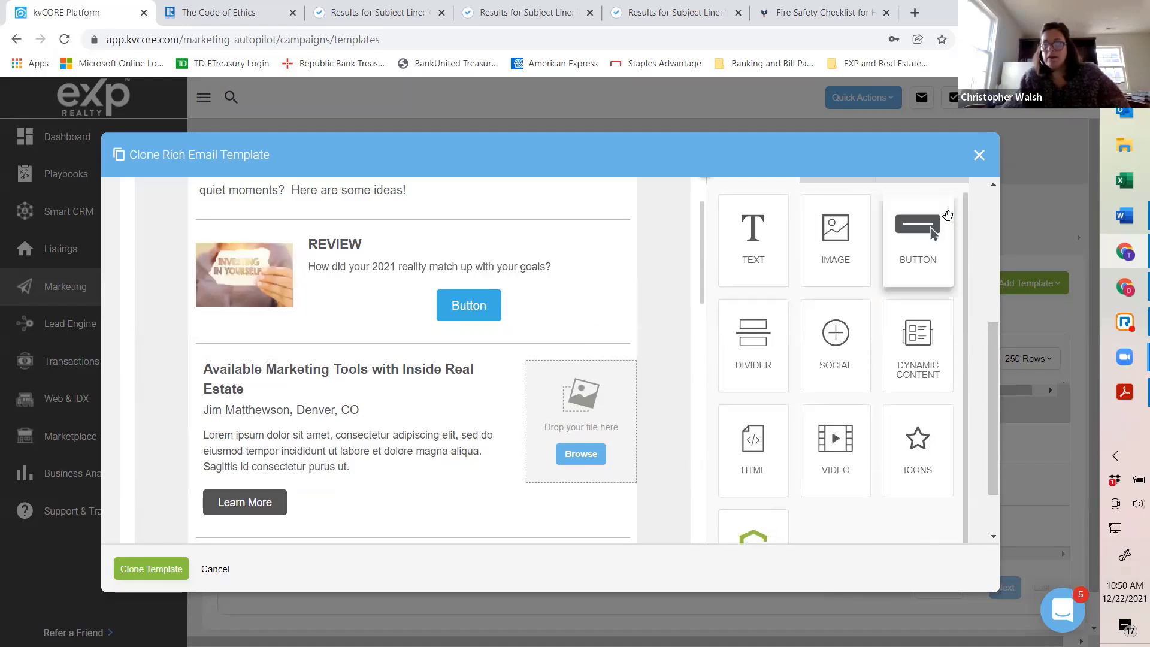
Look through the available row layouts and the template's general width, alignment, colour and font options.
scroll(919, 360, up, 4)
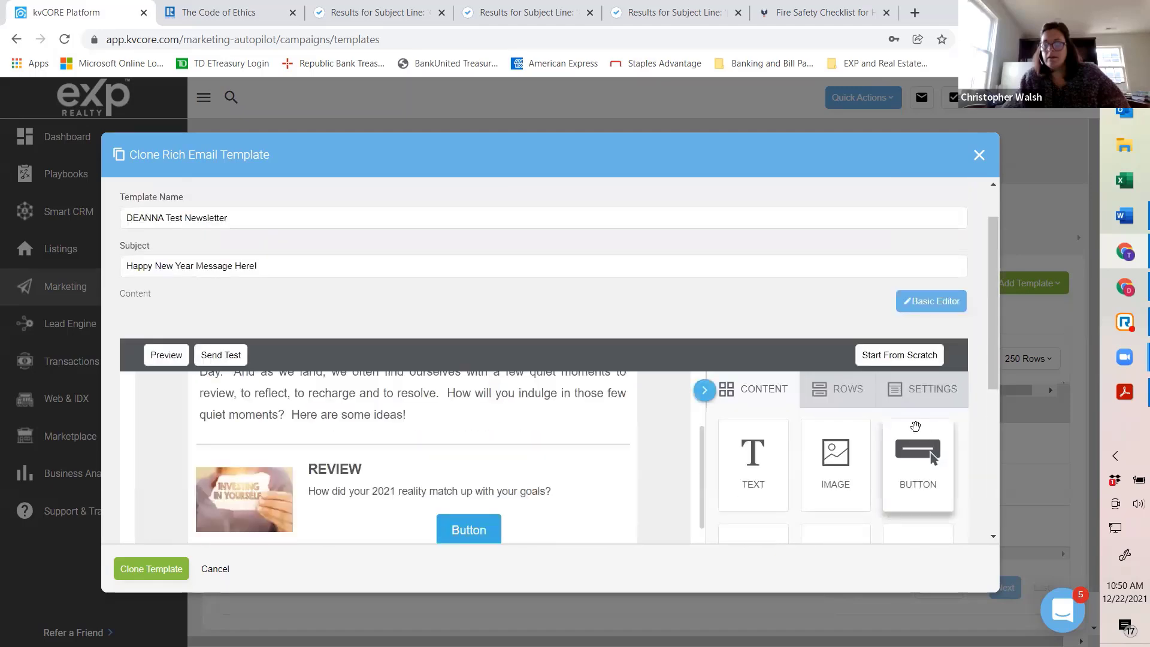
click(845, 388)
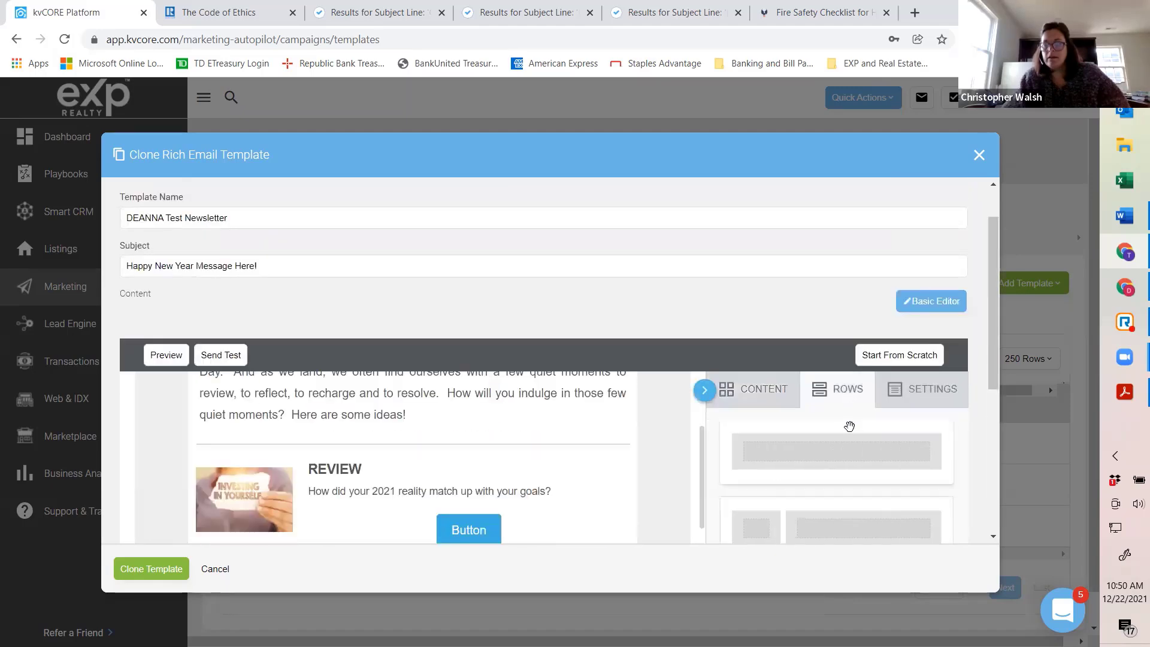
click(922, 397)
scroll(847, 462, down, 5)
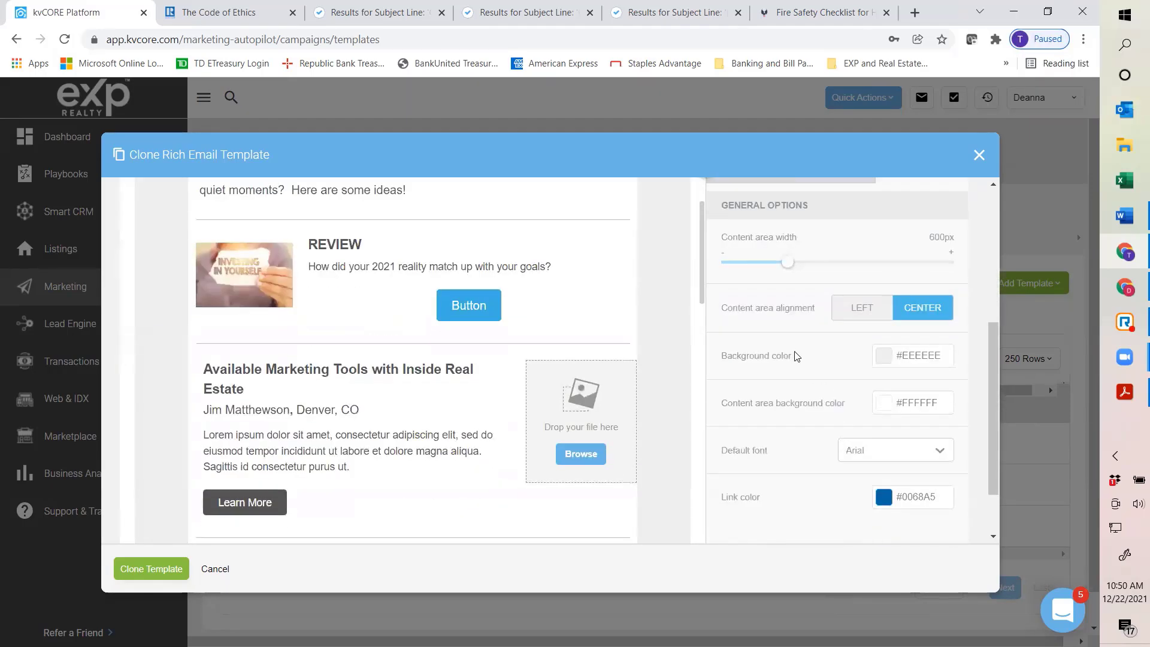
scroll(802, 351, down, 2)
scroll(924, 360, up, 3)
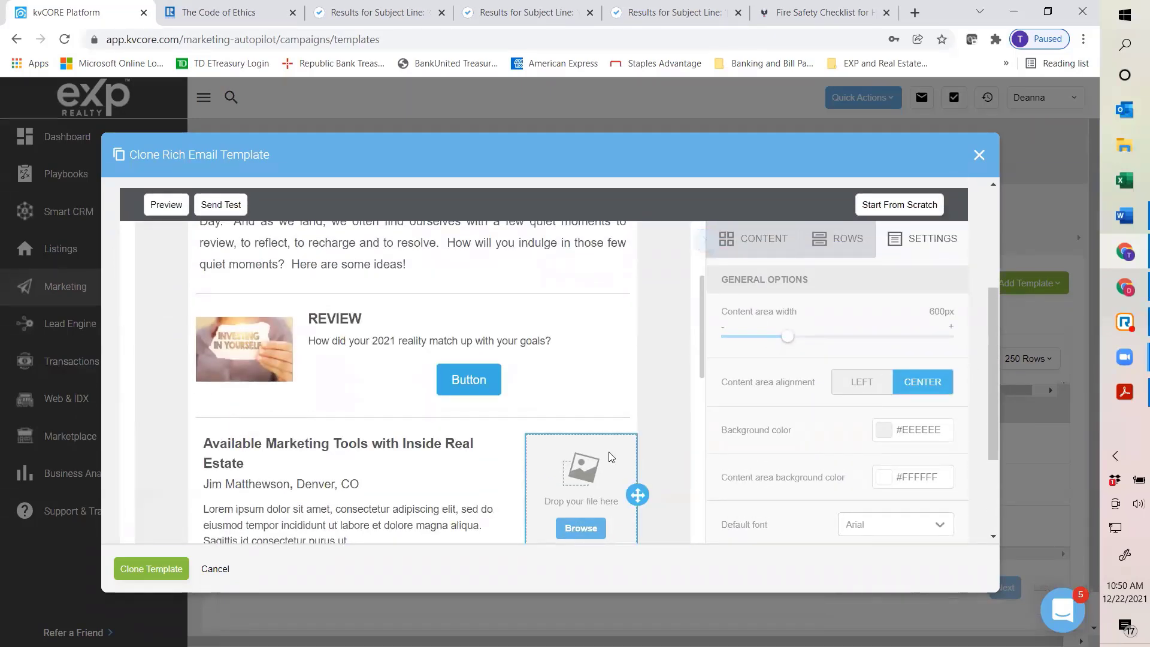
Open the file link option for the REVIEW button and browse the stored files.
click(468, 380)
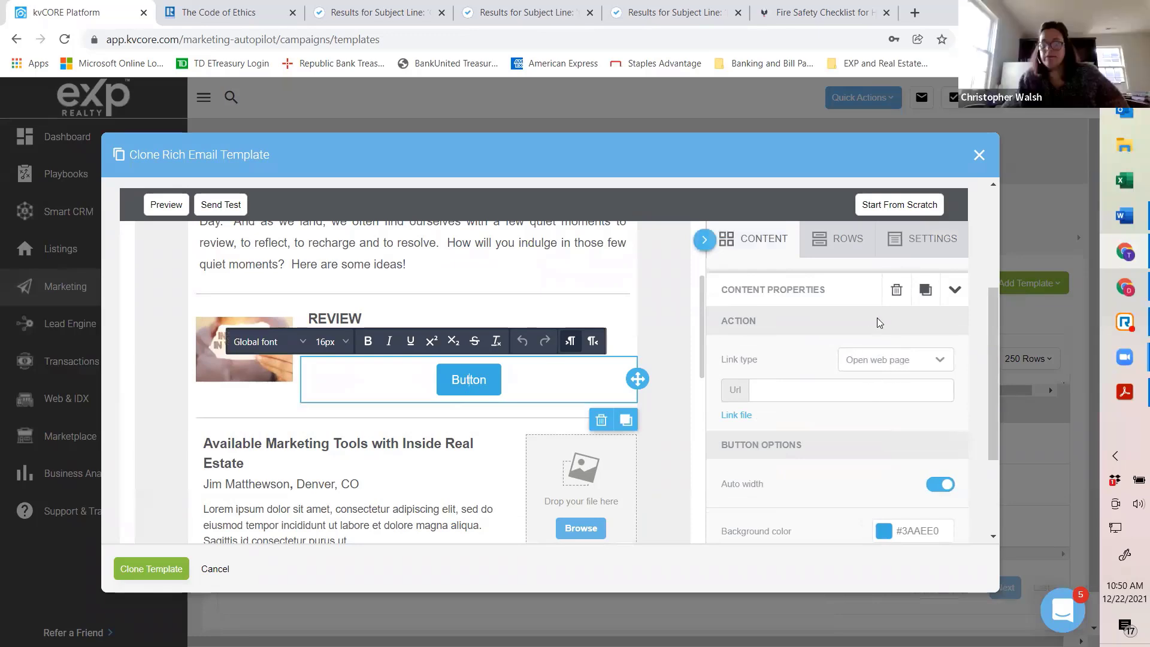
scroll(766, 383, down, 2)
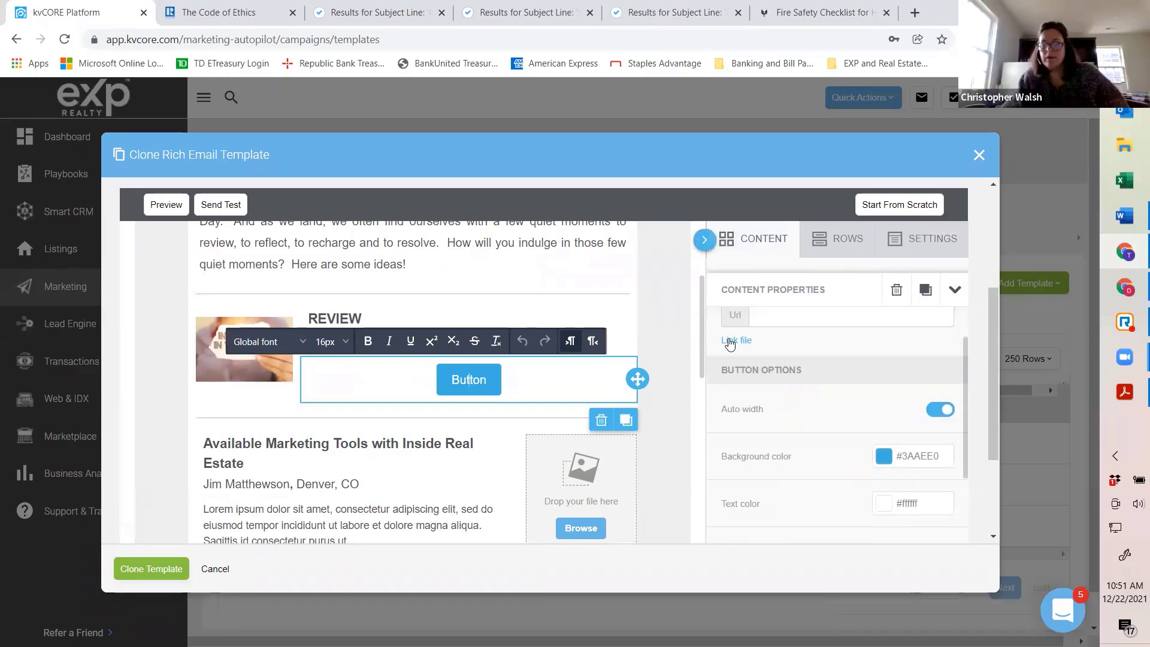
click(735, 340)
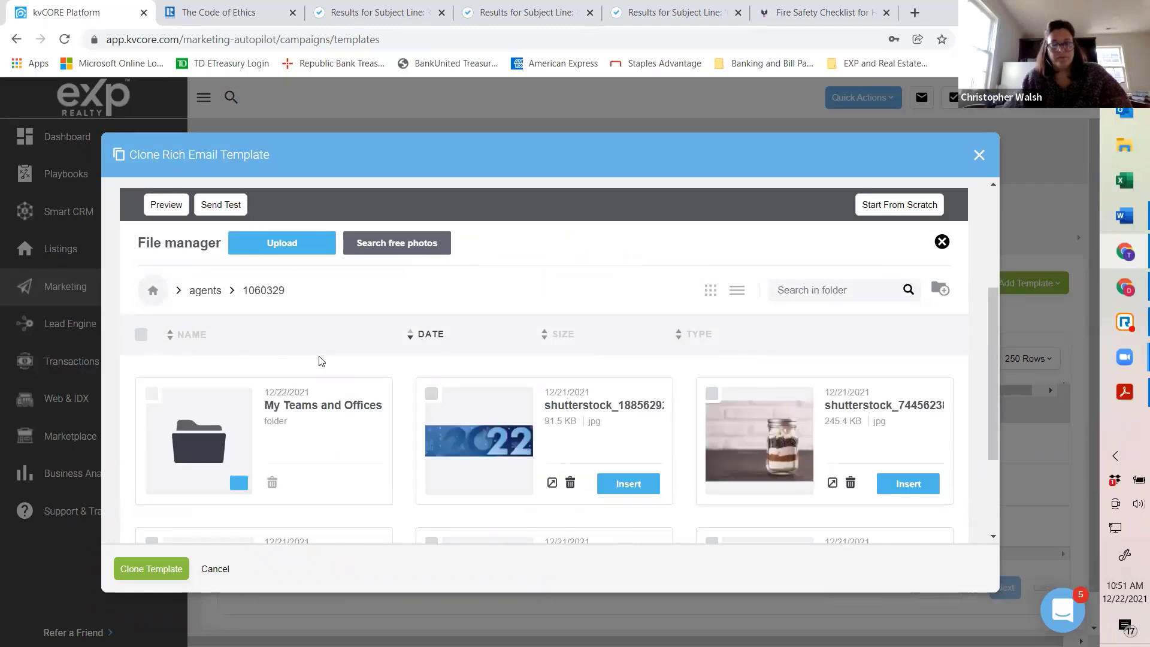
scroll(708, 403, down, 1)
scroll(708, 403, down, 2)
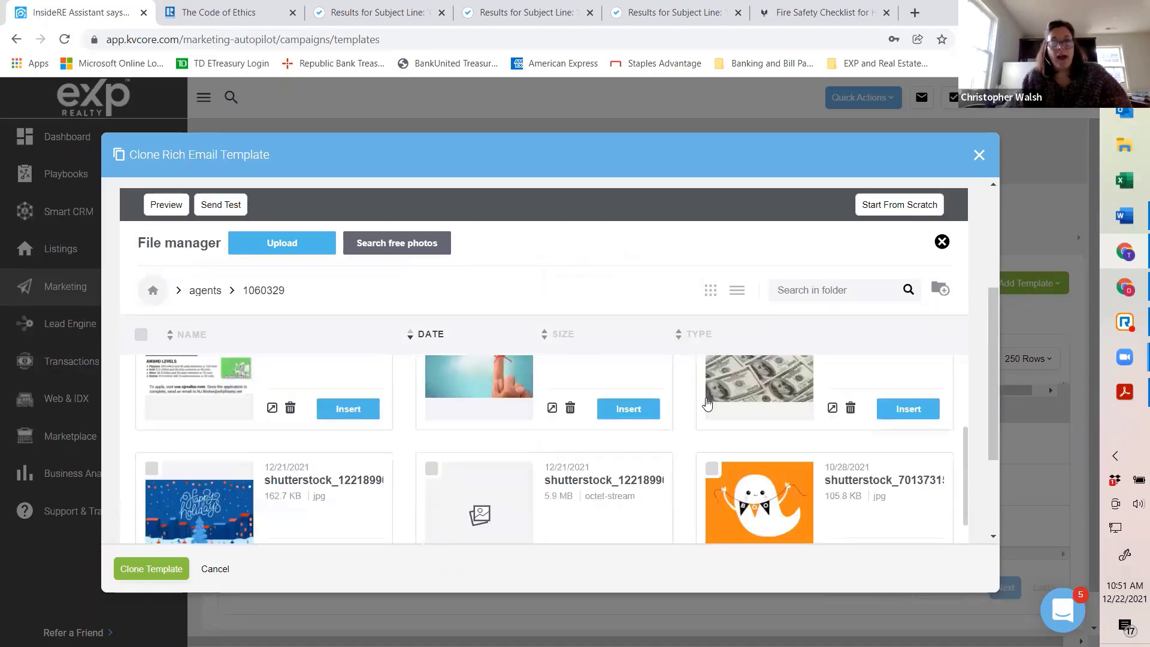
scroll(695, 402, down, 2)
scroll(689, 403, down, 2)
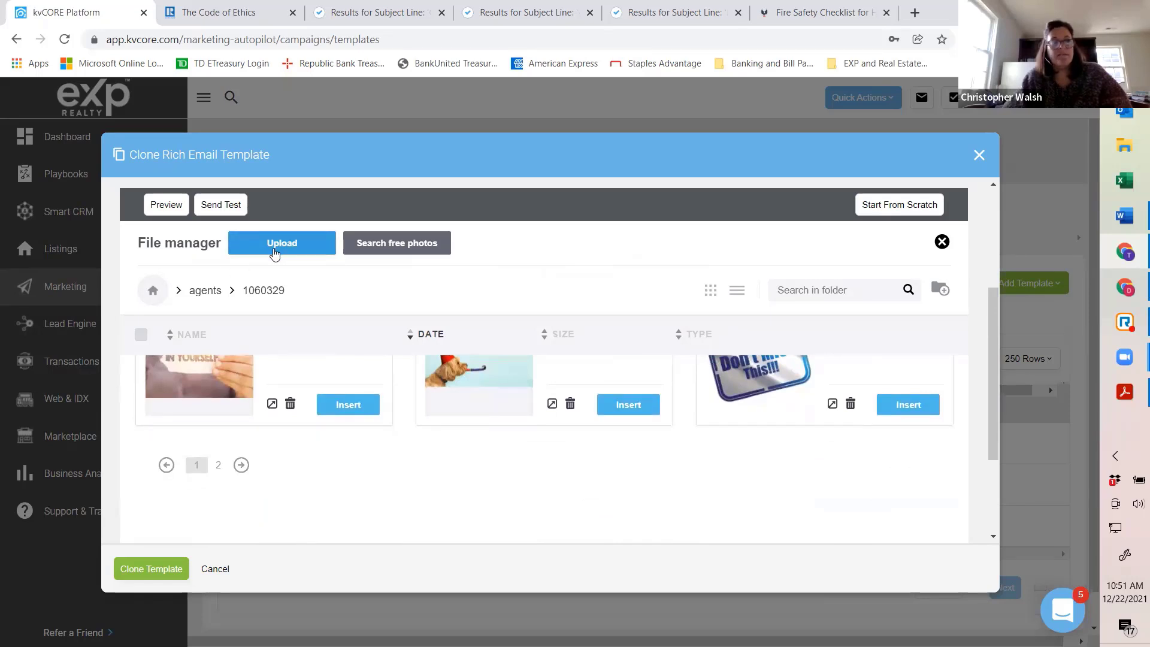
Close the edited template clone without saving and start a fresh clone of the Newsletter template.
click(976, 155)
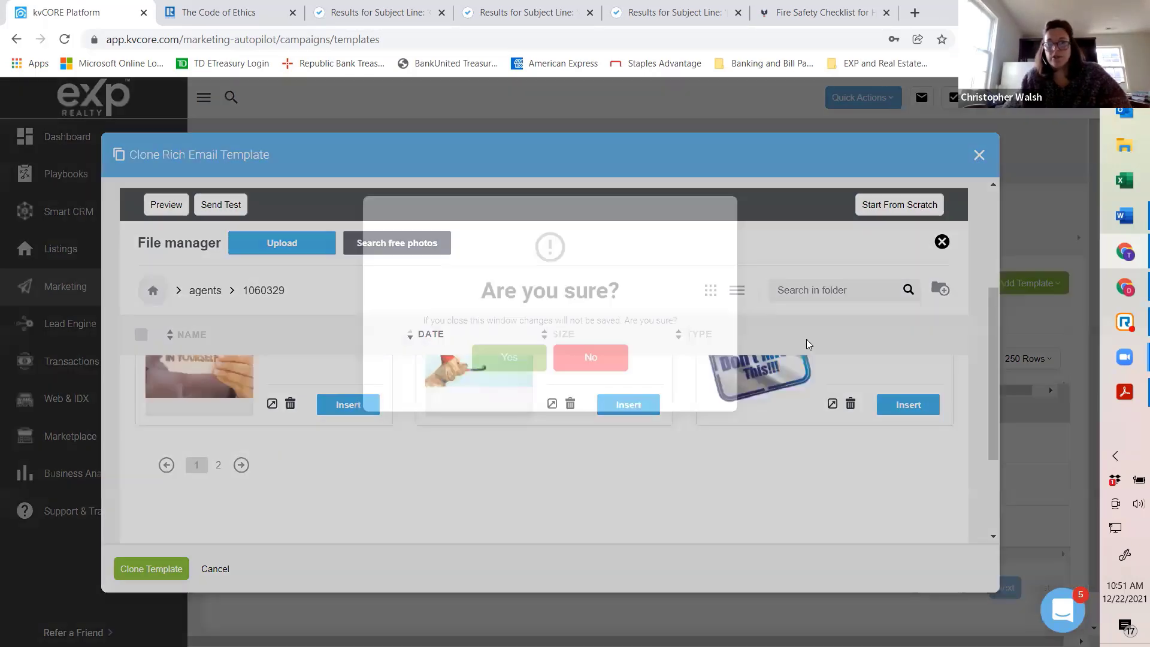
click(535, 358)
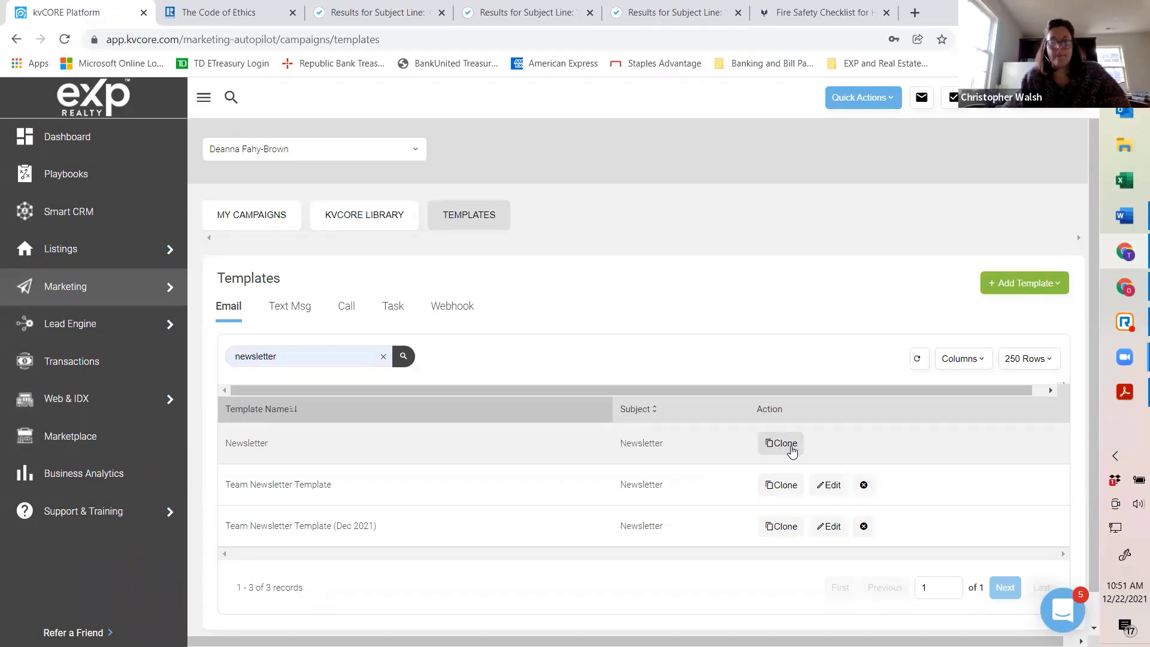
scroll(706, 456, down, 1)
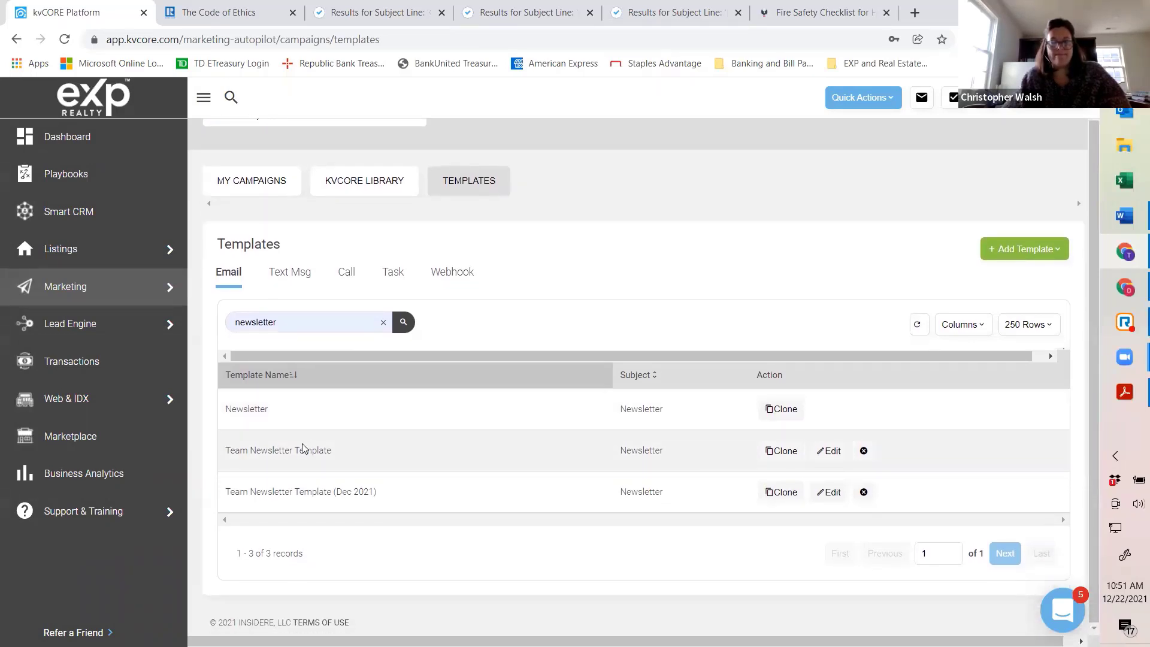
click(789, 409)
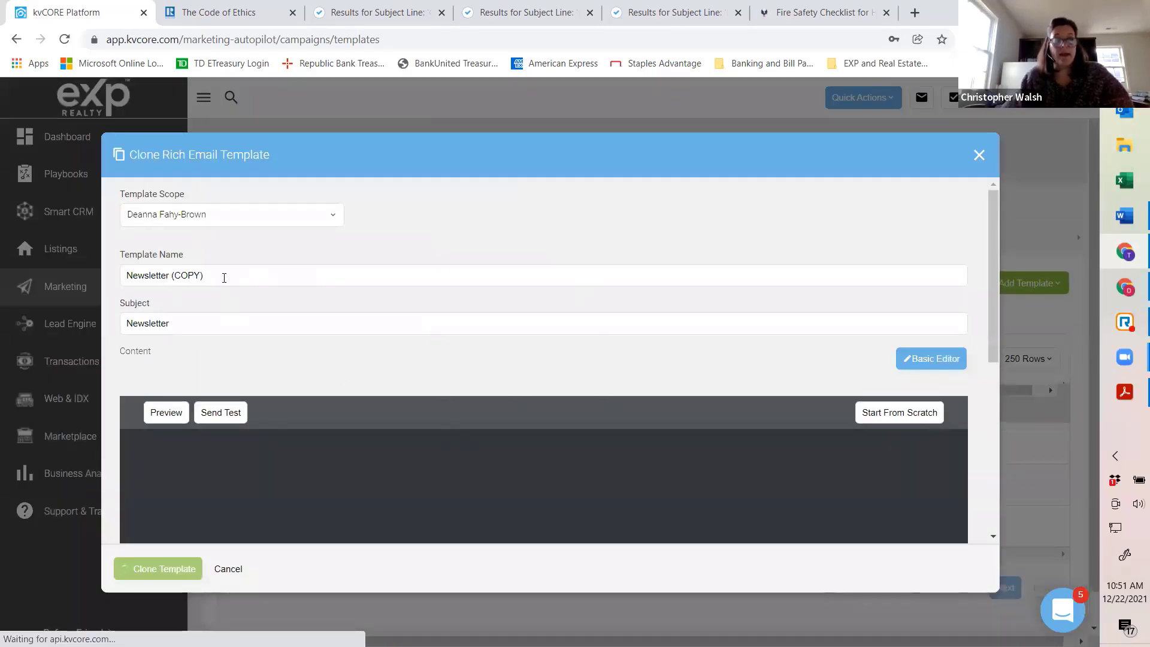
Rename the cloned template with the owner's first name followed by "TEST NEWSLETTER".
drag(224, 278, 3, 286)
text(D)
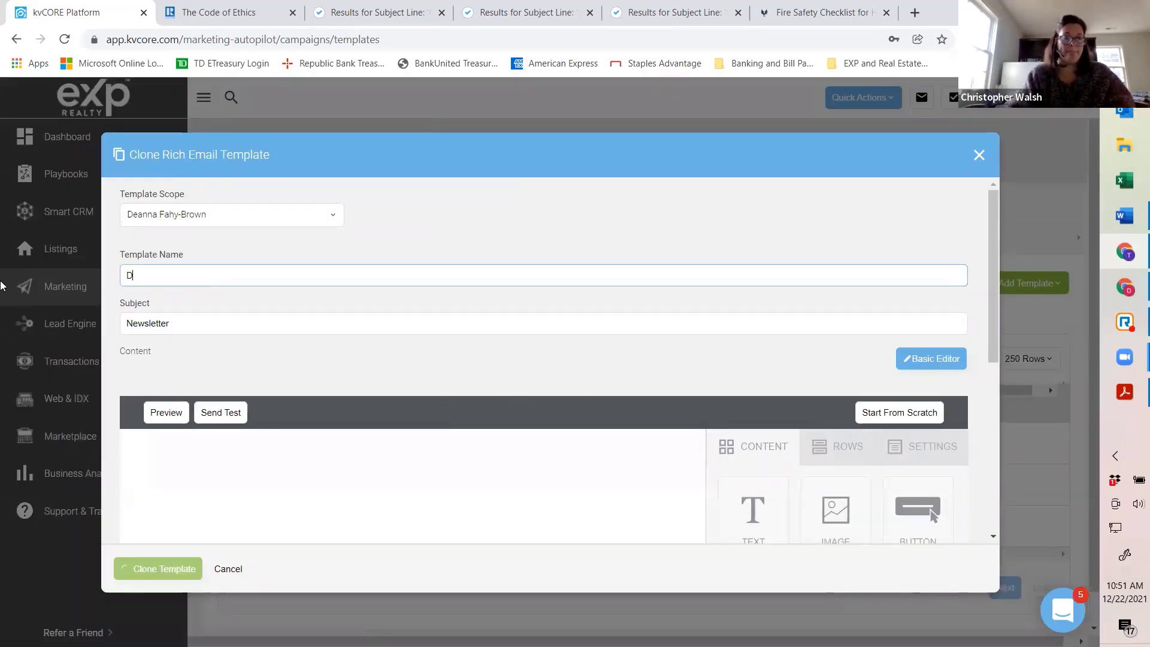
text(EANNA TEST NEWSL)
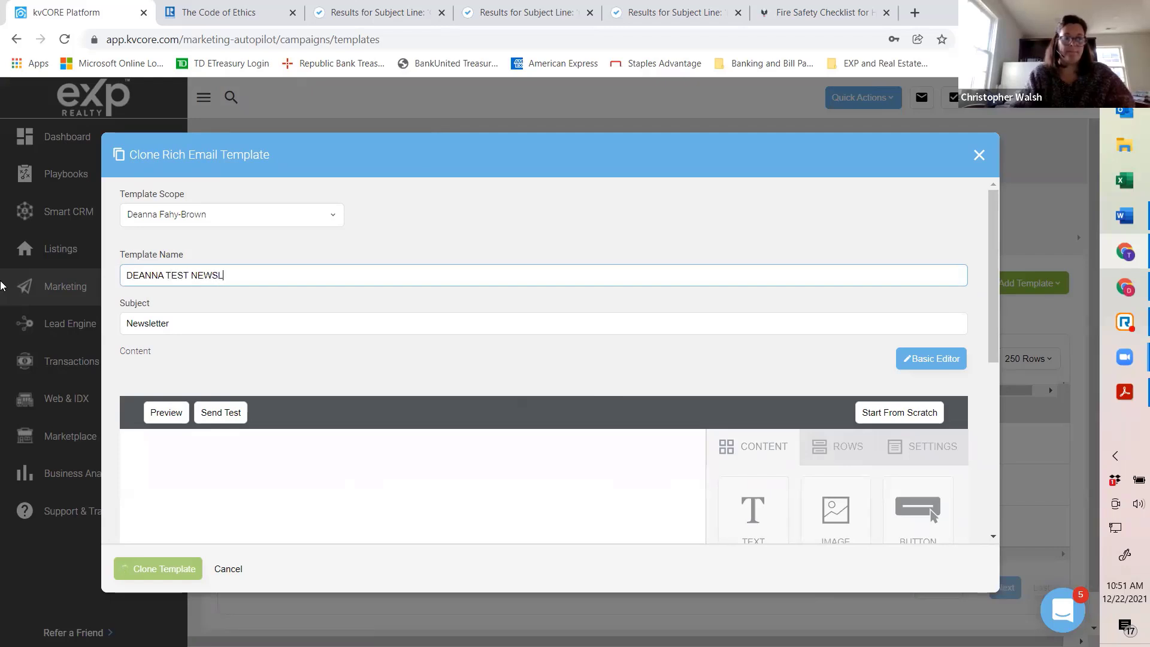
text(ETTER)
Delete the Agent Header block at the beginning of the newsletter and confirm its removal.
scroll(418, 334, down, 3)
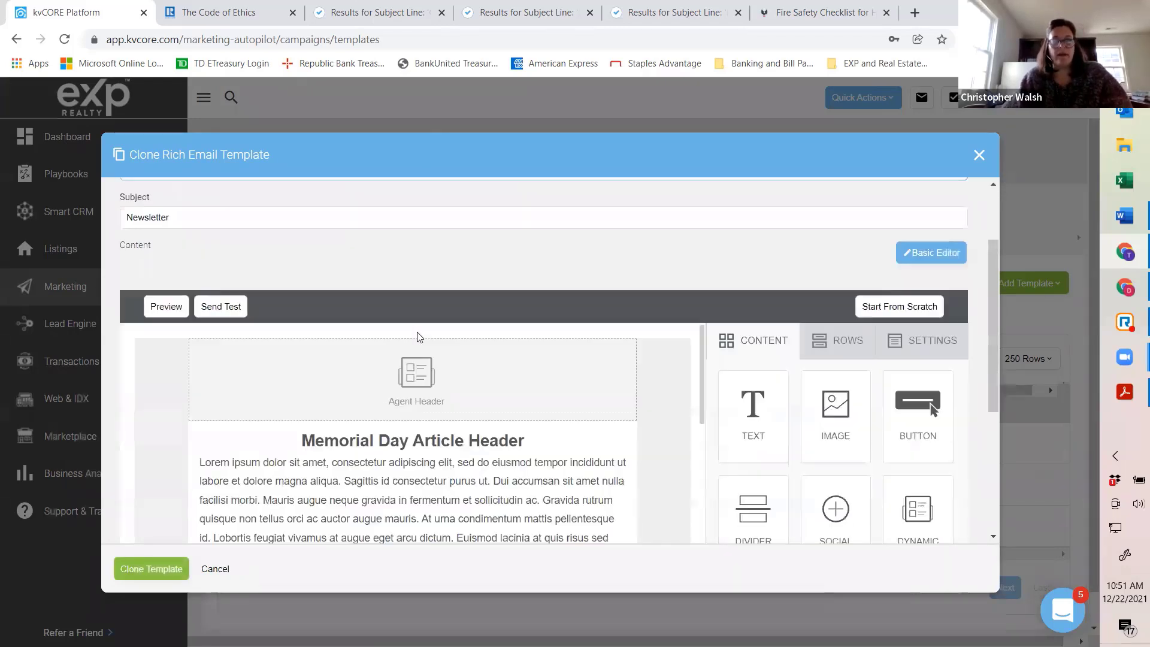
click(470, 348)
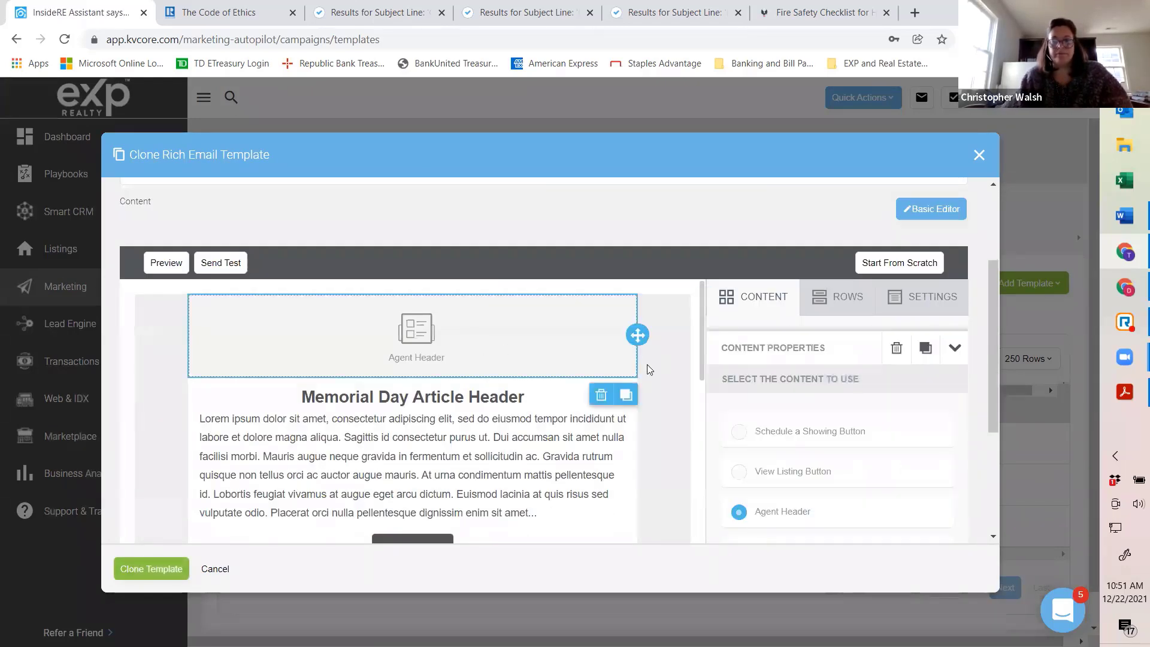
scroll(567, 379, up, 2)
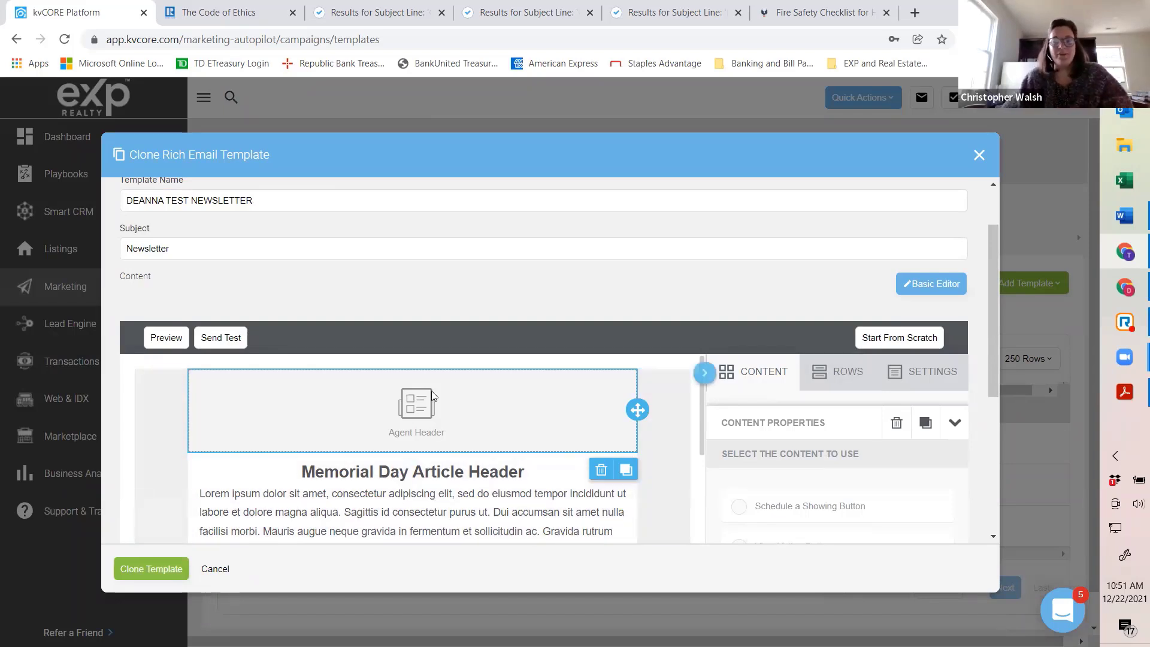
scroll(743, 424, down, 1)
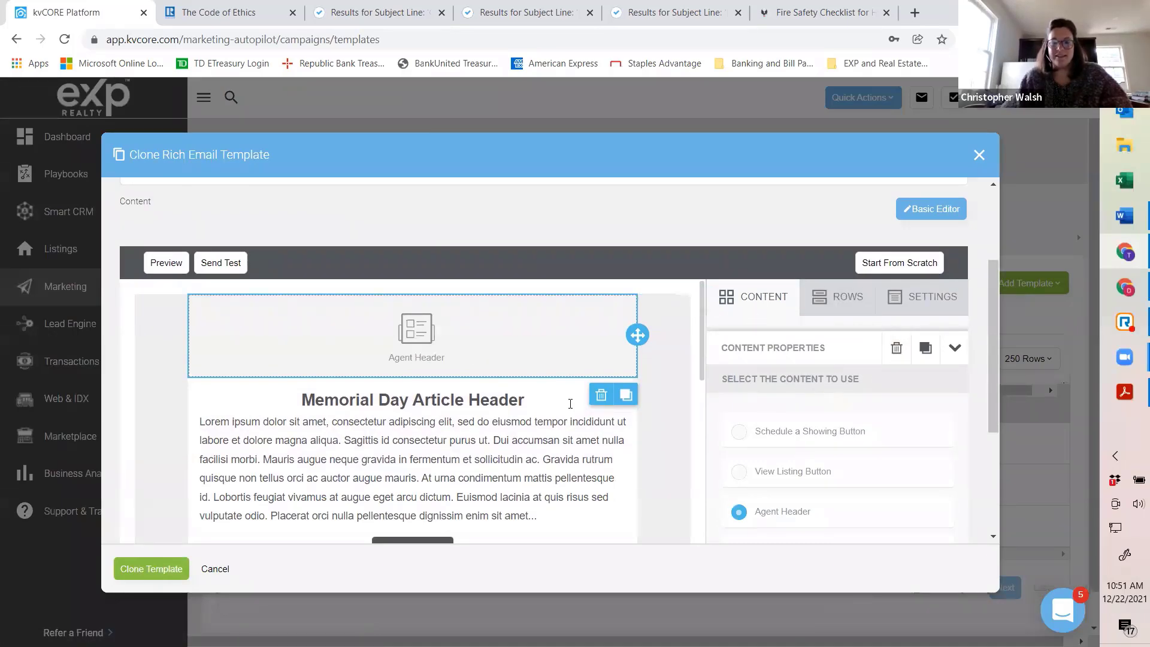
click(600, 395)
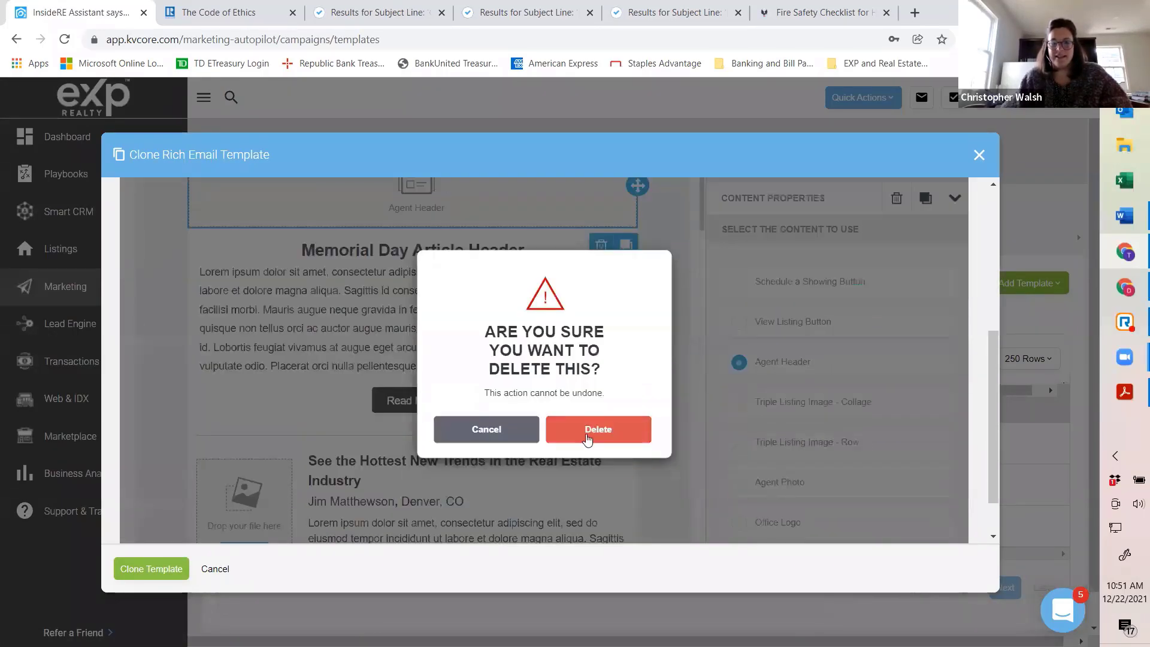
click(586, 436)
drag(848, 238, 605, 270)
click(413, 240)
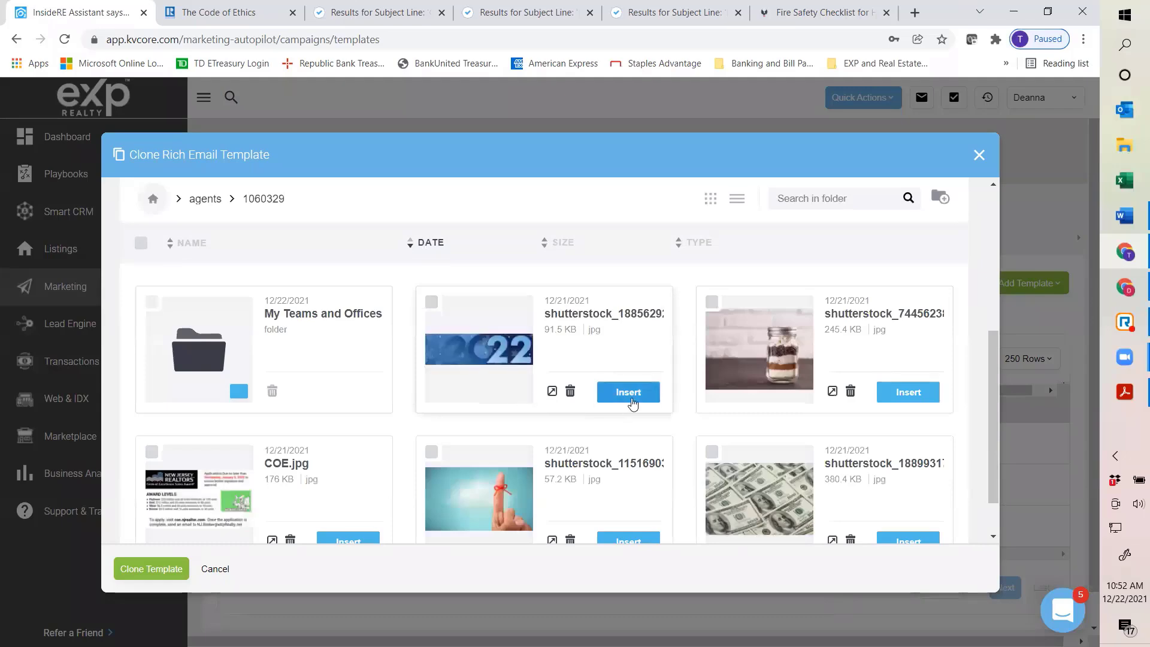
click(628, 392)
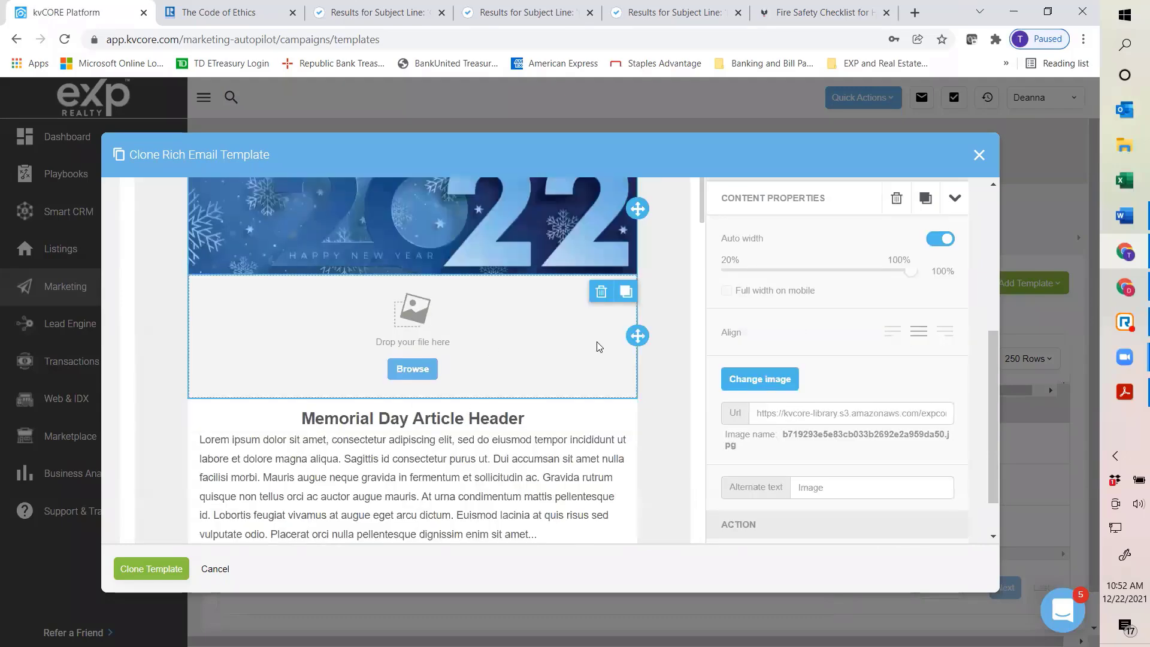
click(601, 291)
click(590, 422)
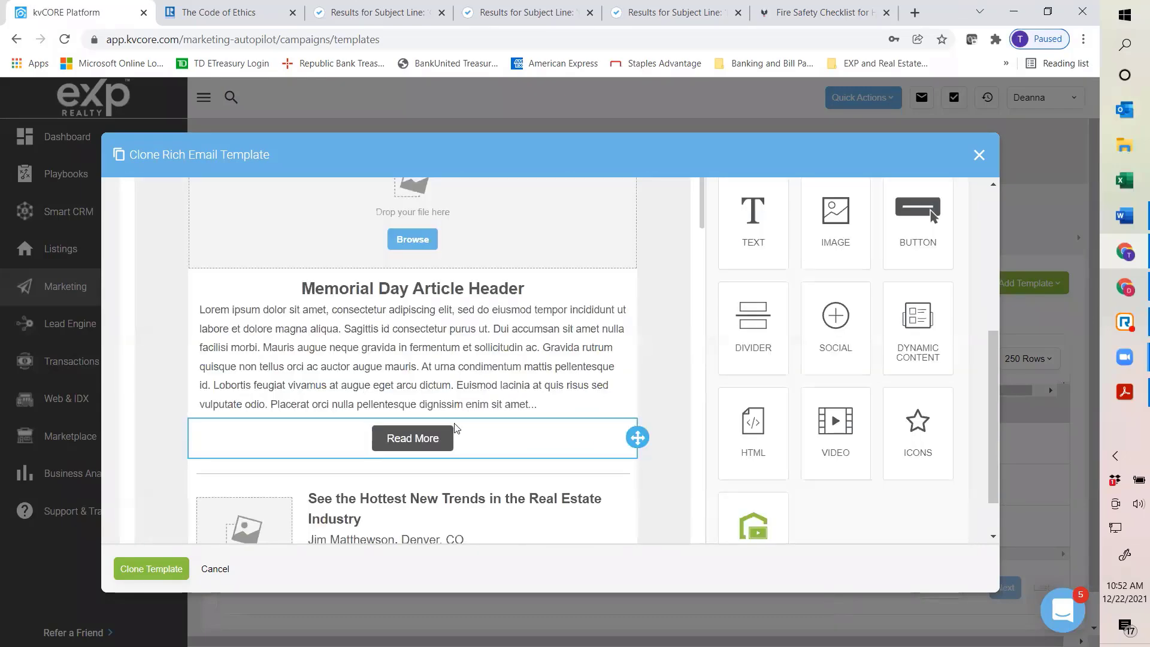
Insert the stored blue 2022 Happy New Year picture into the empty image placeholder above the Memorial Day Article Header.
click(516, 251)
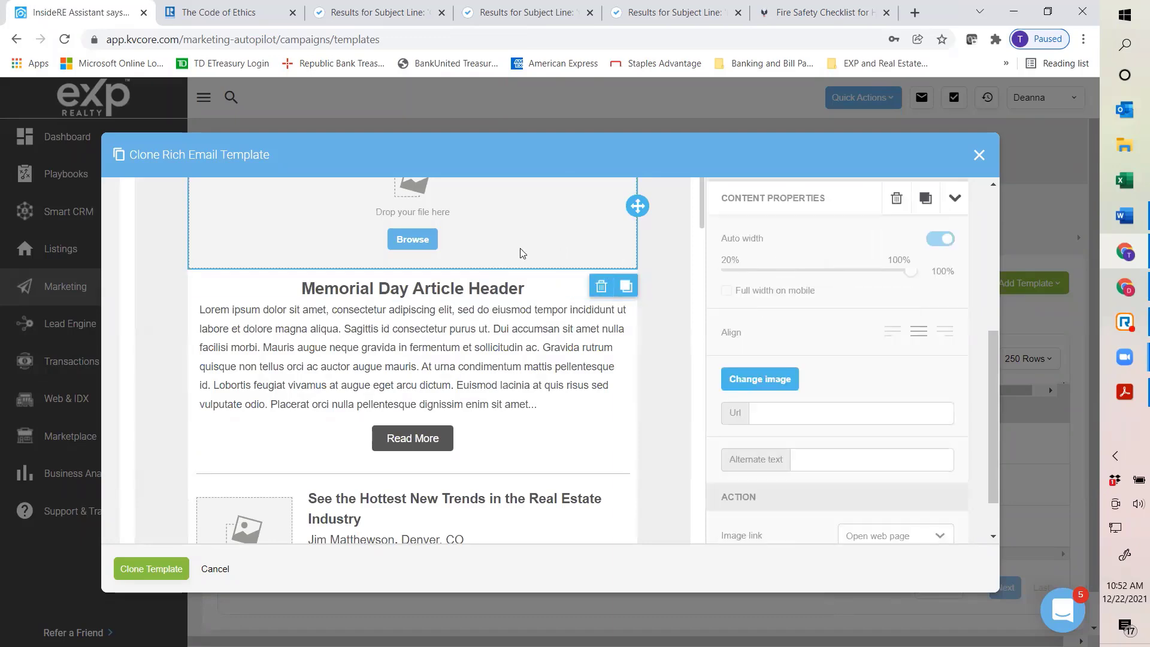
click(407, 239)
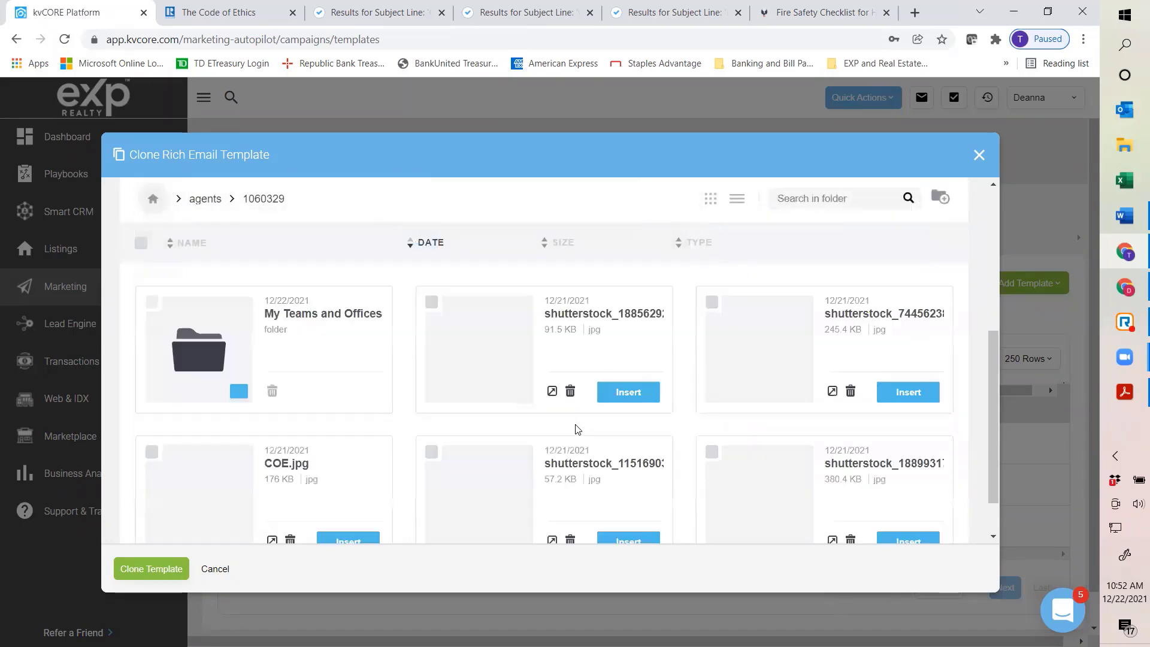
click(628, 393)
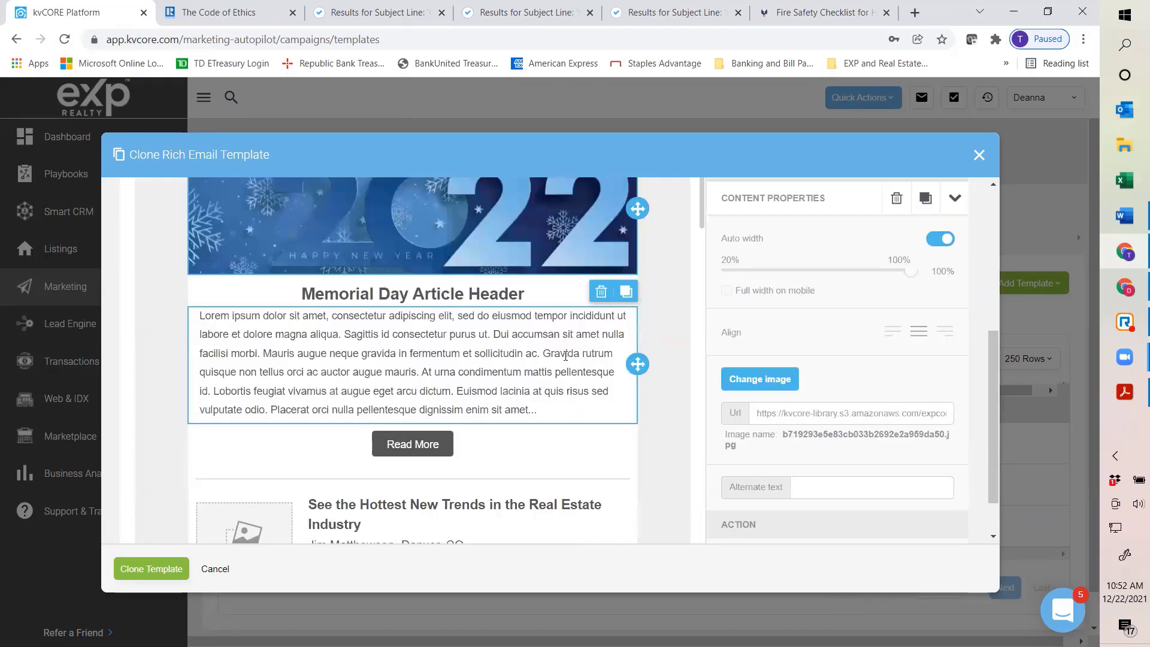
Replace the Memorial Day Article Header text with "Happy New Year!".
double_click(522, 294)
drag(527, 295, 2, 332)
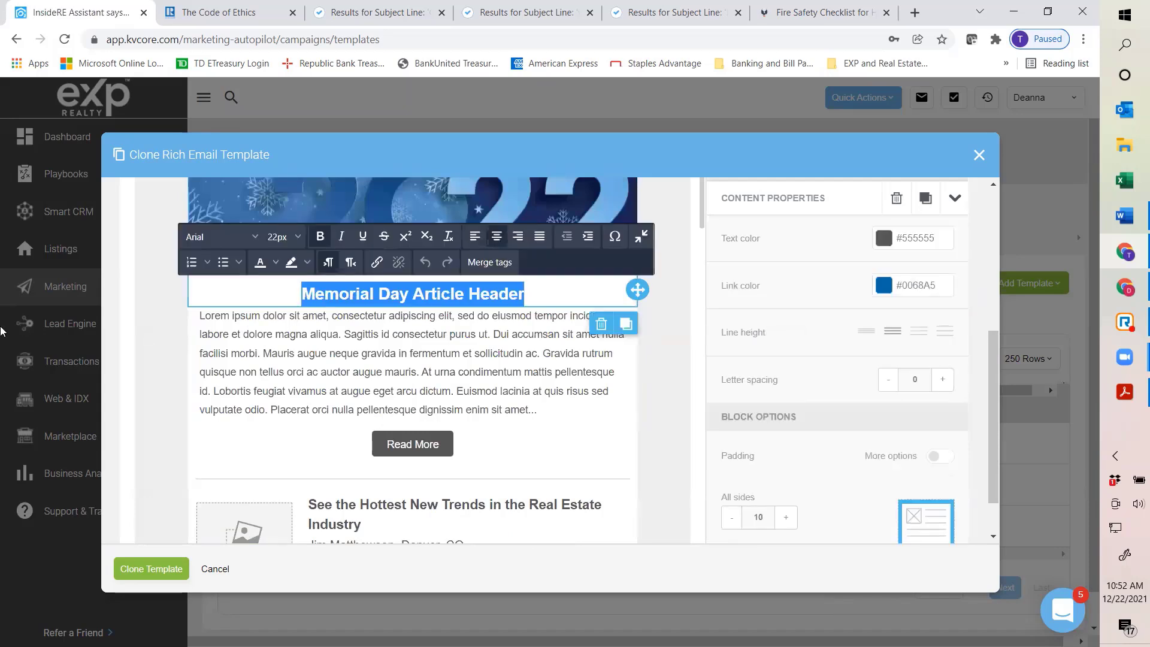
text(Happy NEw Y)
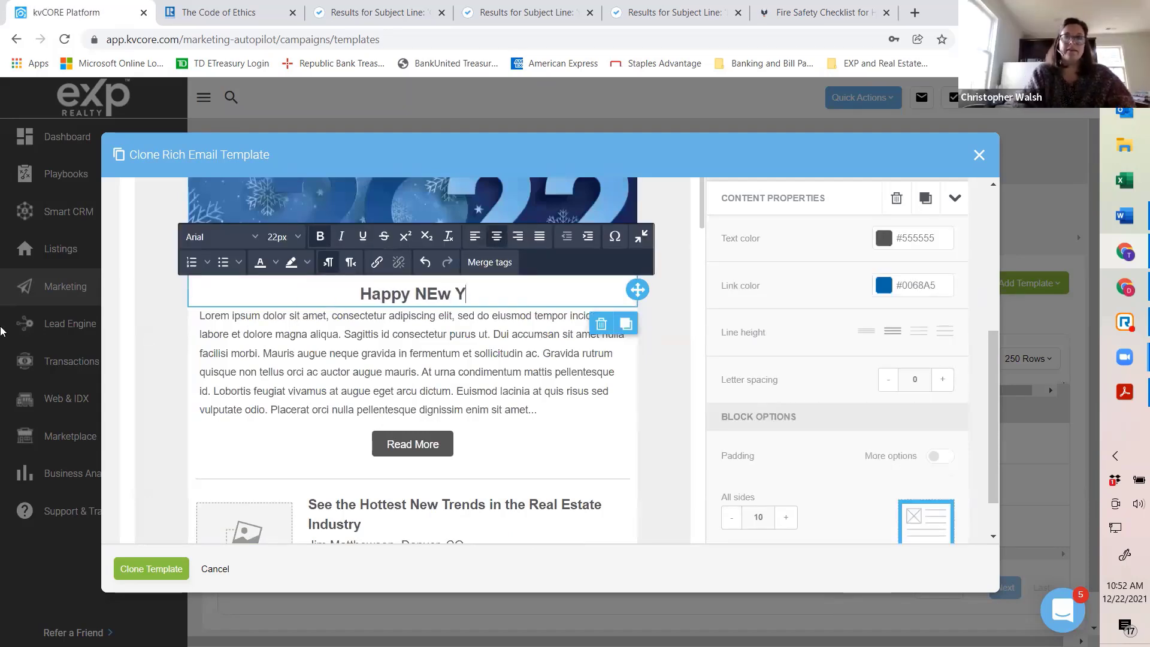
key(BackSpace)
key(BackSpace)
key(BackSpace)
key(BackSpace)
key(BackSpace)
text(New YEar)
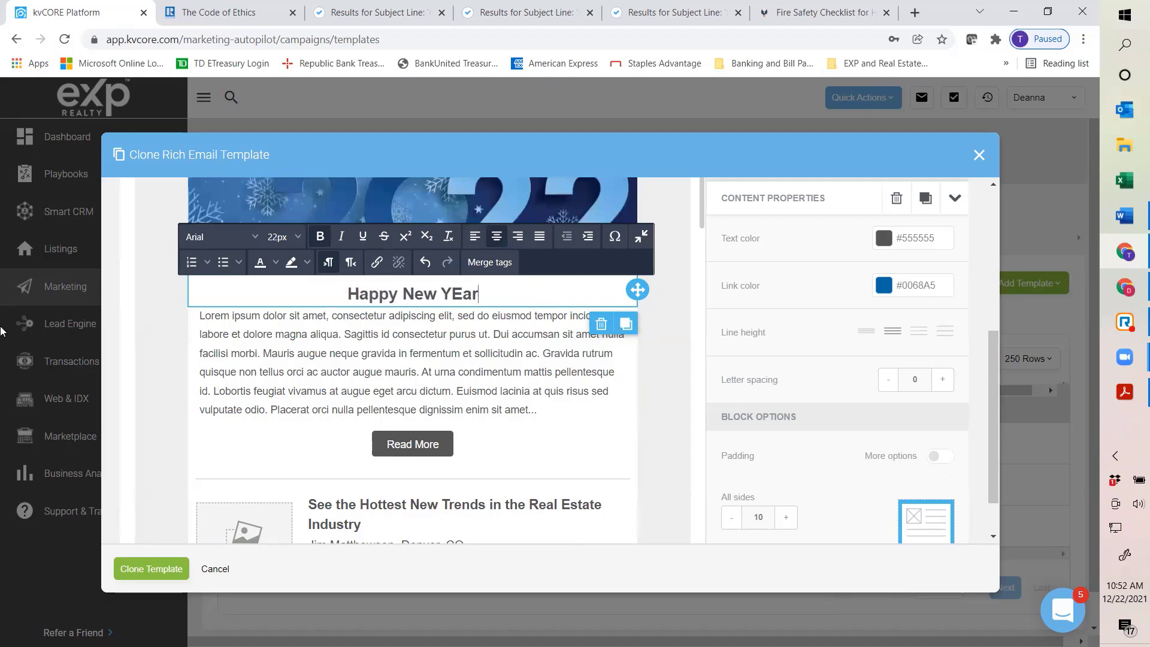
key(BackSpace)
key(BackSpace)
key(BackSpace)
text(ear!)
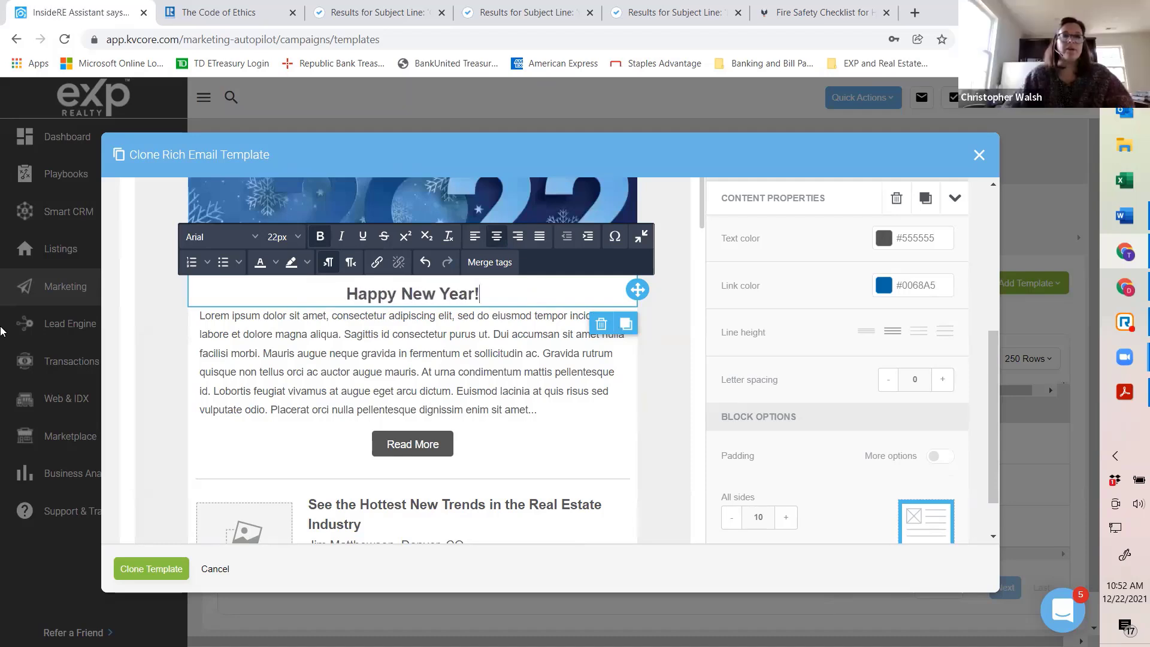
Replace the main article's placeholder paragraph with the "Every year, we seem to fly through" introduction copied from Newsletter content.docx in Word.
click(257, 371)
drag(293, 421, 202, 308)
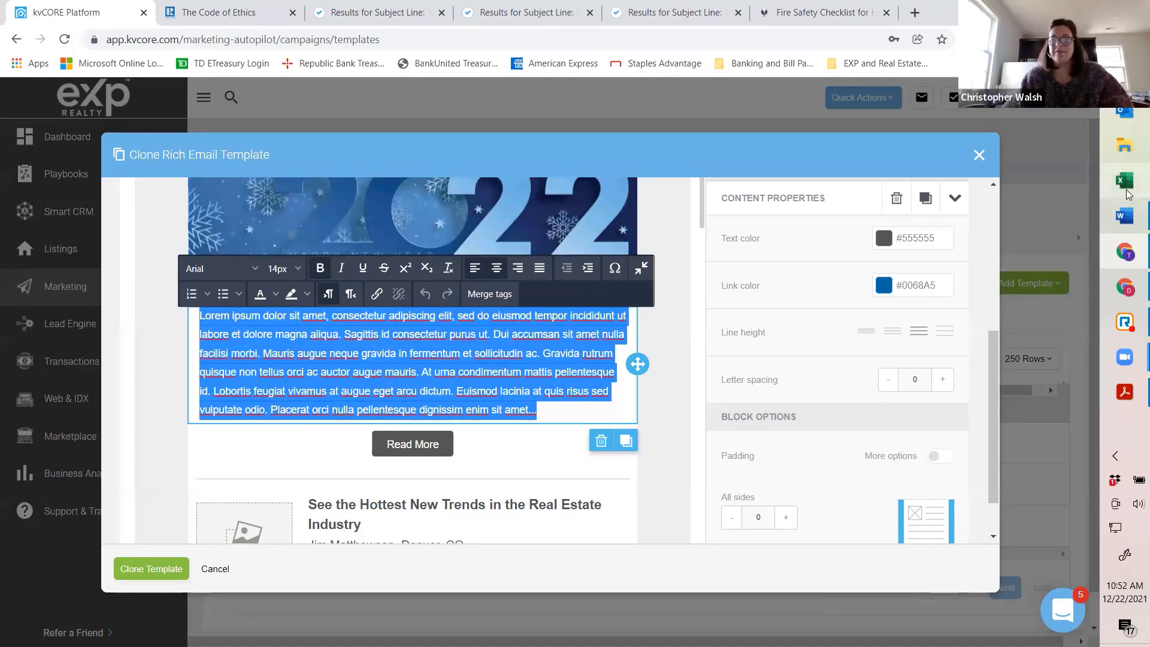
click(1125, 216)
right_click(482, 271)
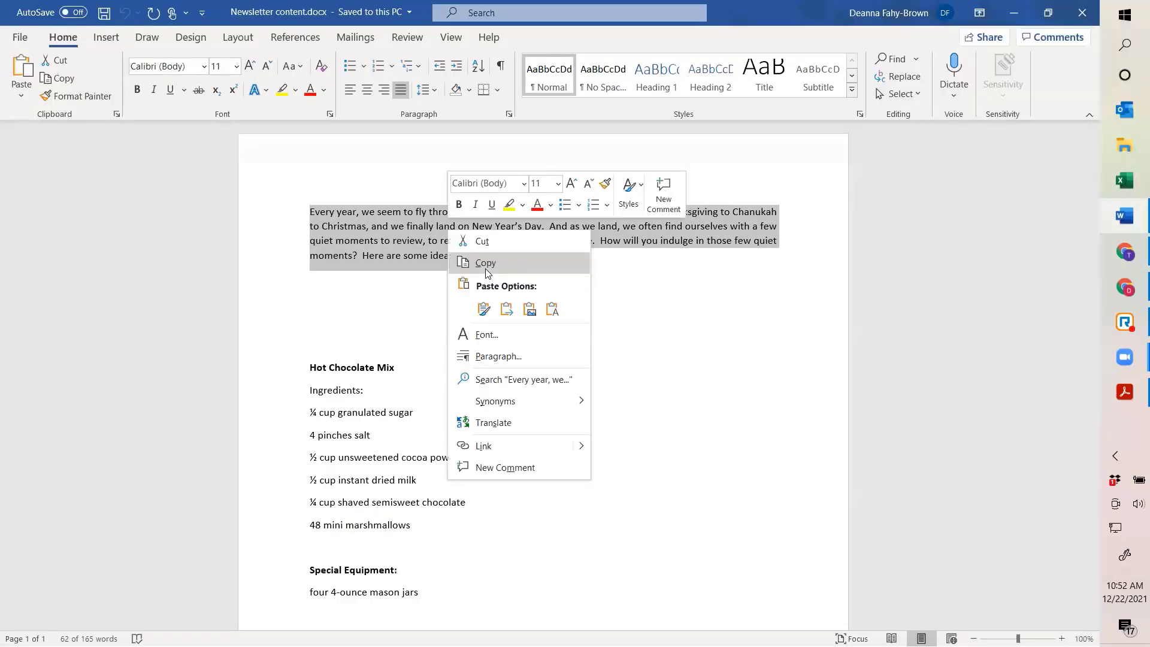
click(473, 261)
key(alt+Tab)
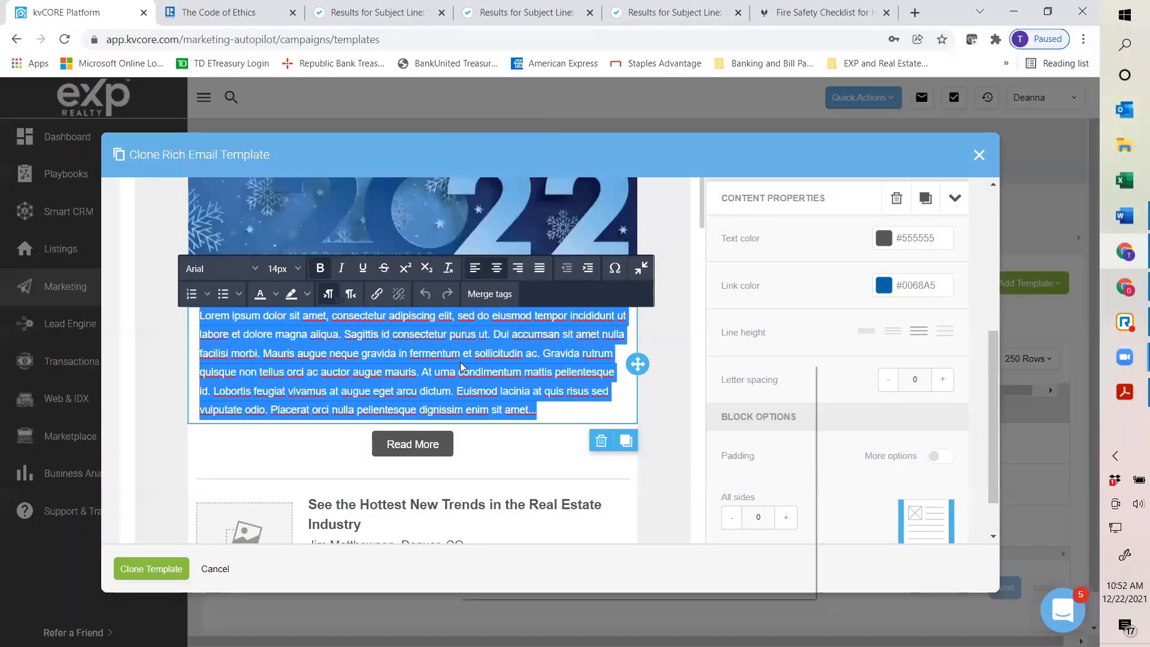
right_click(460, 362)
click(509, 442)
Set the pasted introduction paragraph to 16px and justify it.
drag(353, 367, 144, 332)
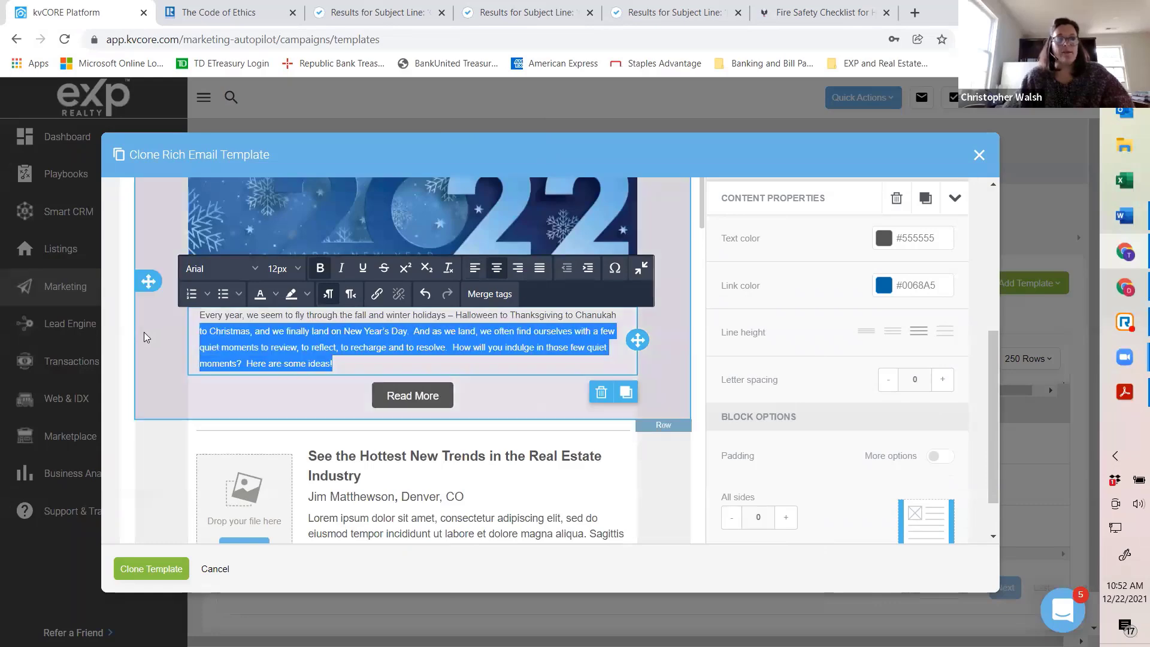
click(296, 269)
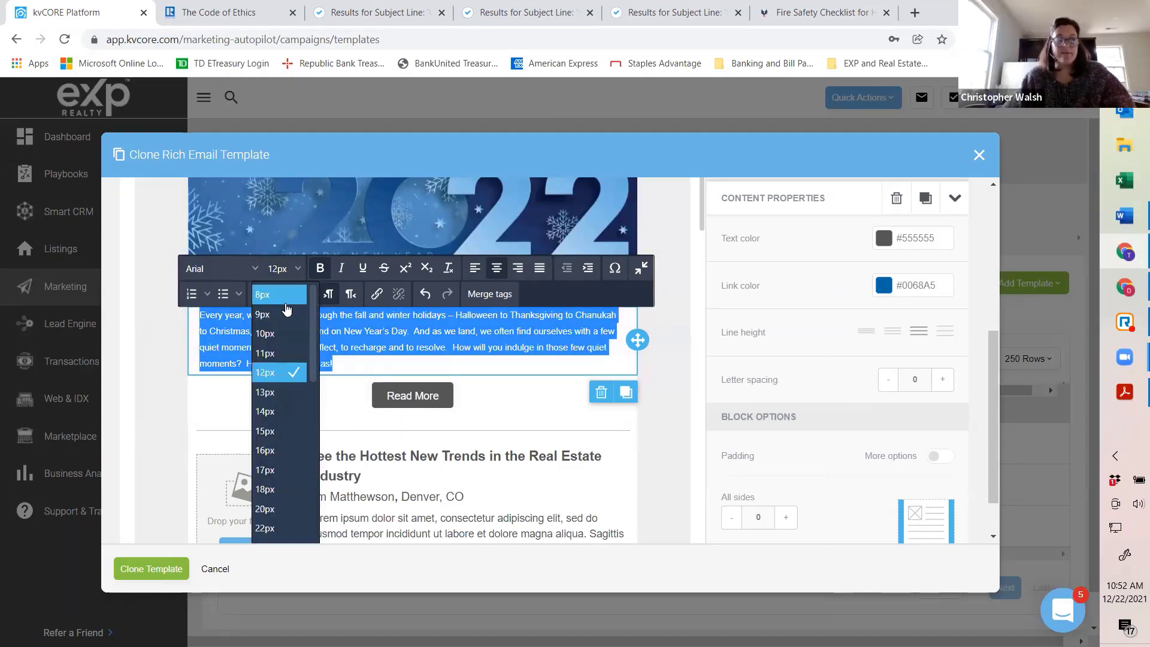
click(282, 454)
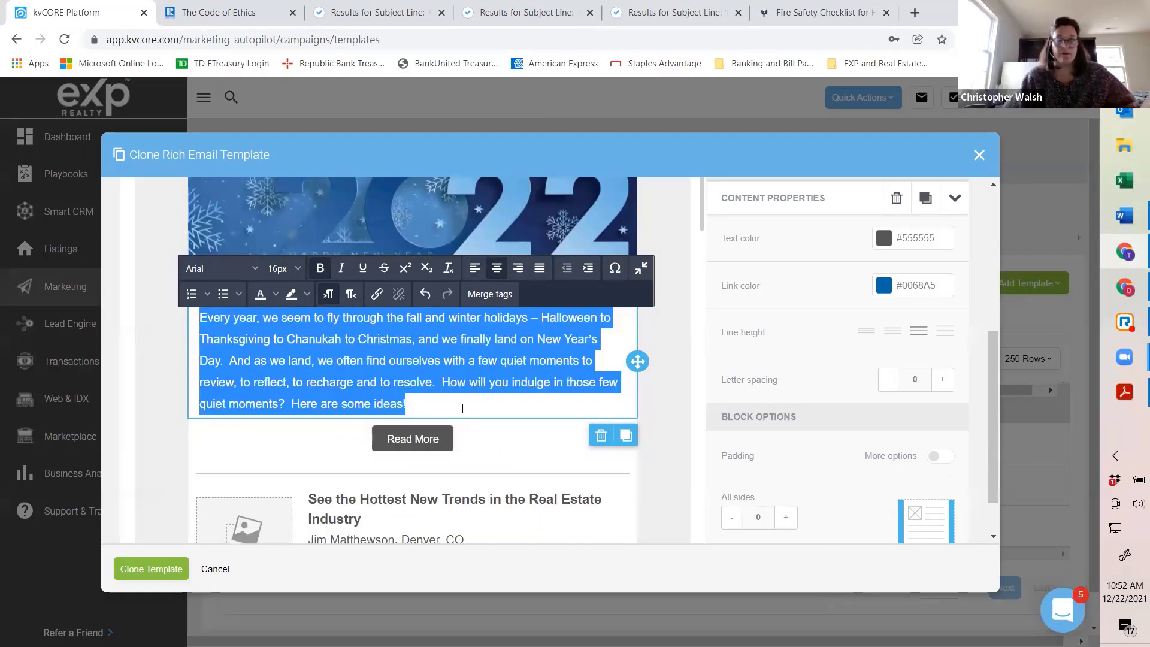
click(539, 268)
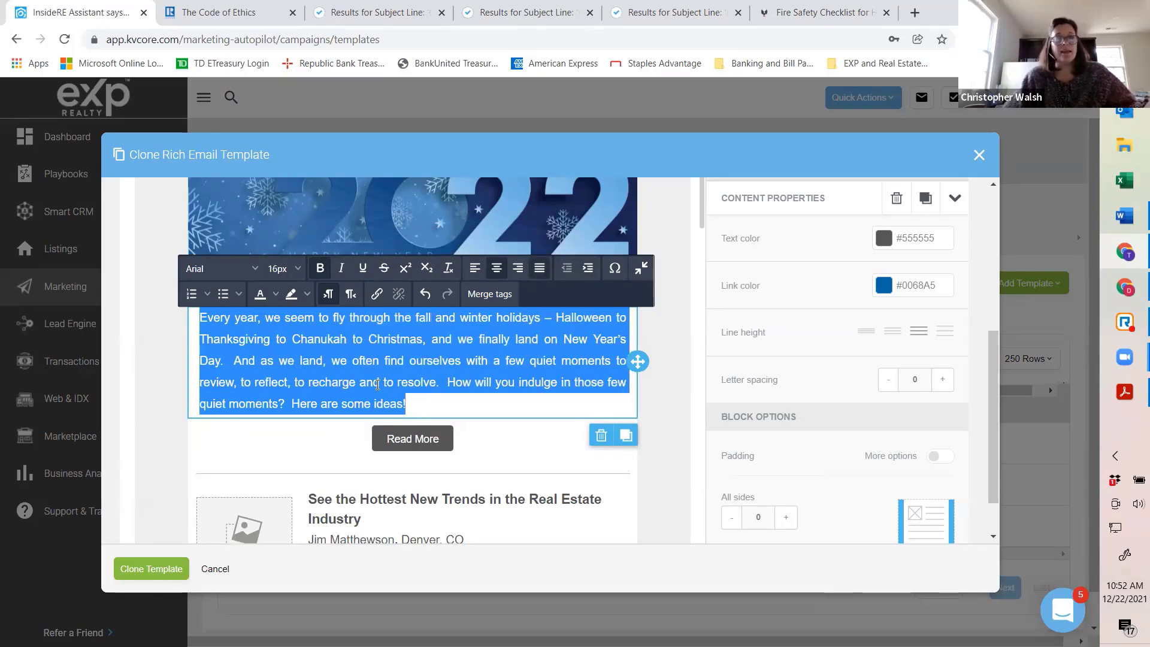
Delete the Read More button block below the introduction and confirm its removal.
click(282, 451)
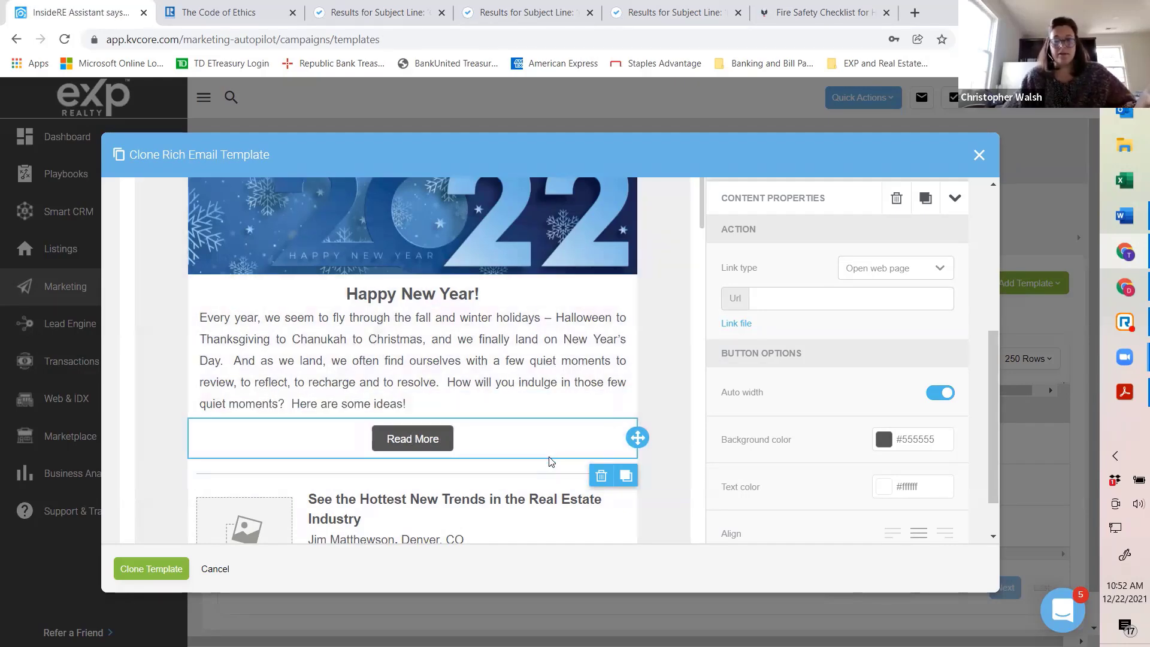
click(601, 475)
click(597, 429)
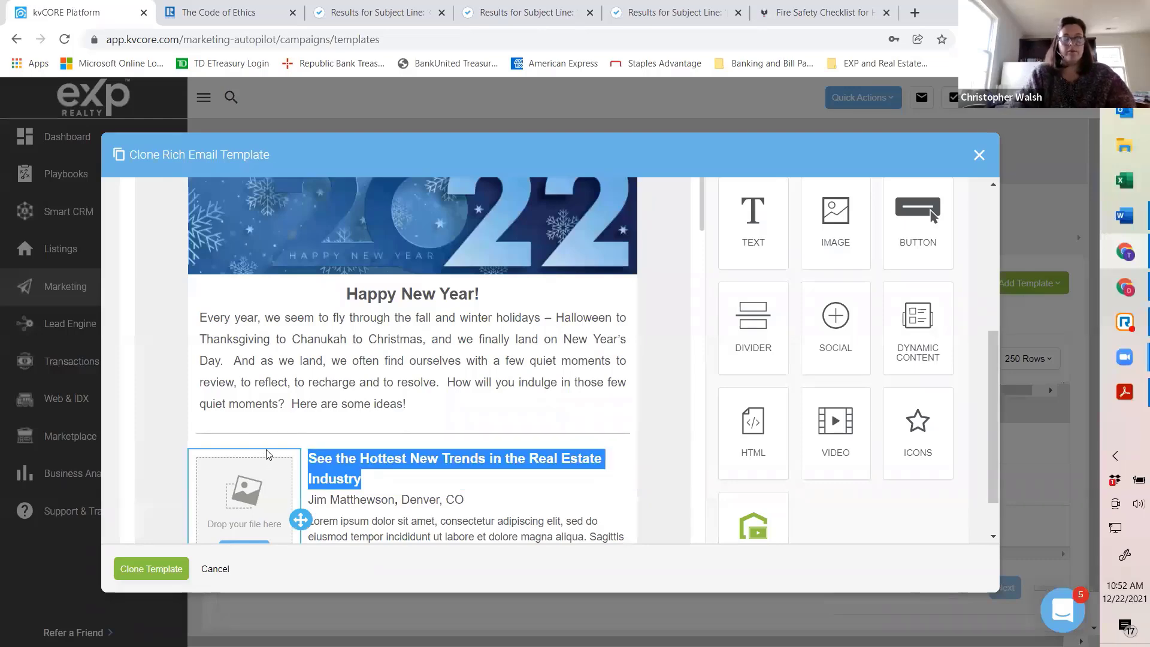
Replace the real estate trends article's heading with "REVIEW" and delete the author line beneath it.
text(REVIEW)
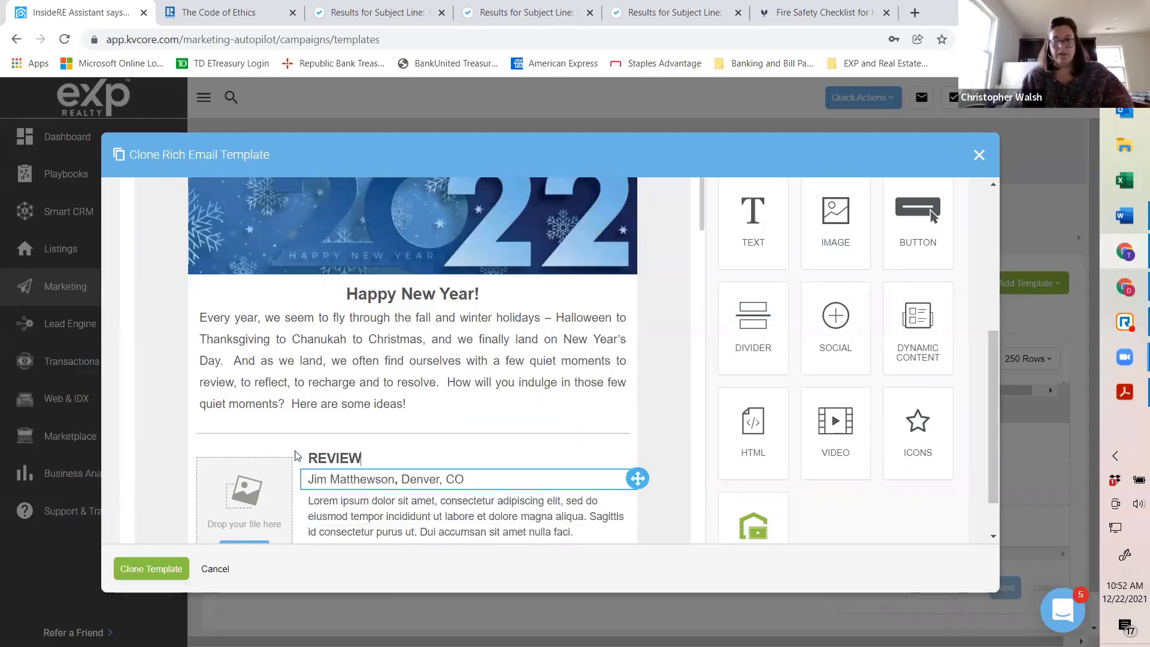
click(469, 480)
click(602, 506)
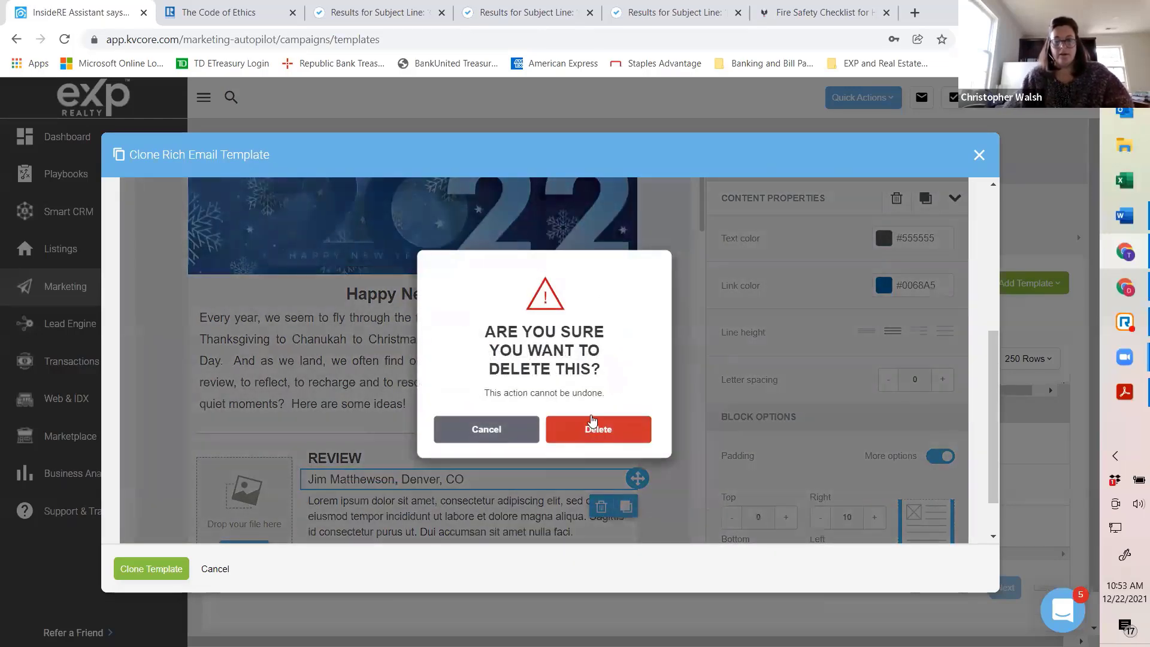
click(598, 429)
click(246, 491)
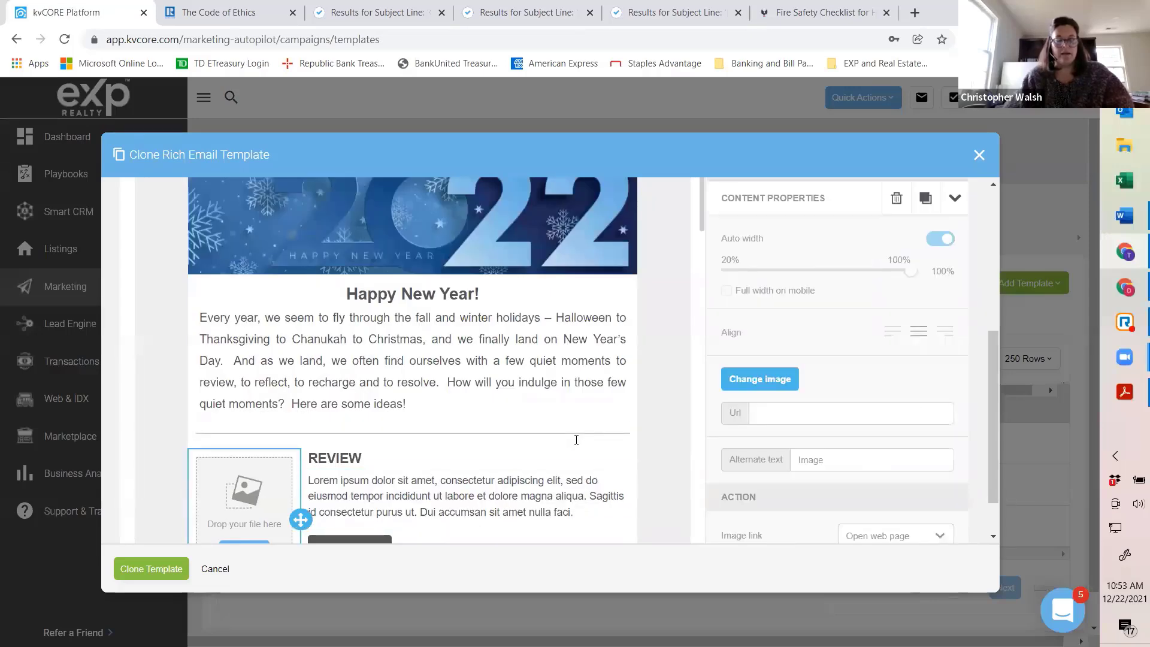
Replace the marketing tools article's heading with "REFLECT" and delete the author line beneath it.
scroll(486, 408, down, 2)
scroll(463, 414, down, 1)
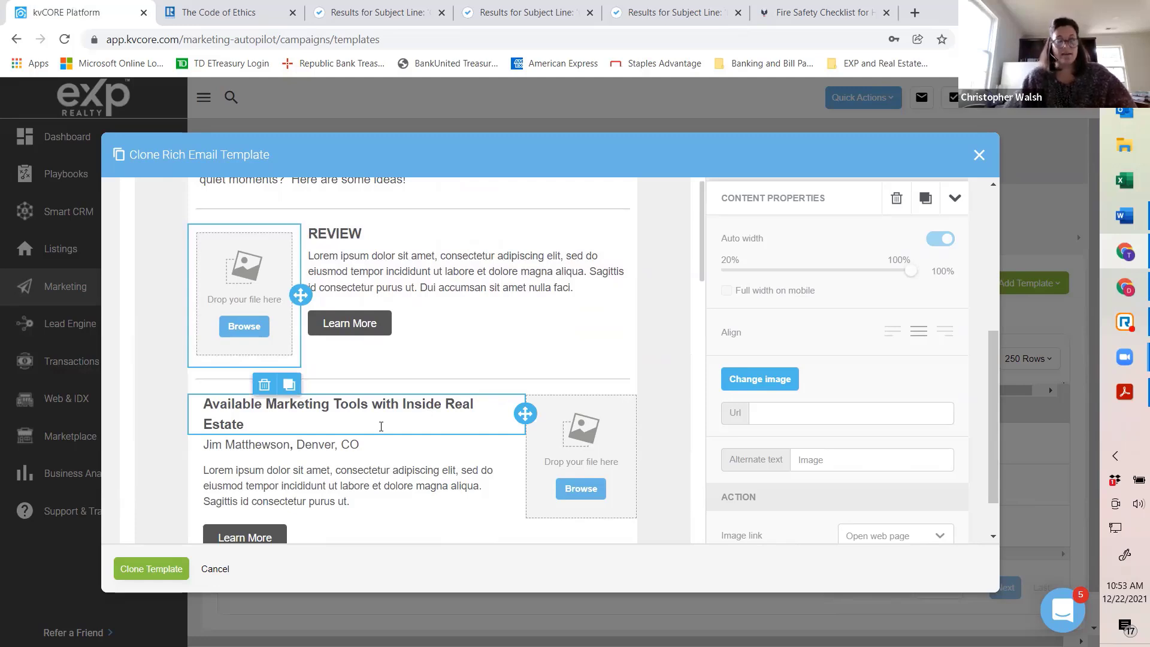
triple_click(264, 426)
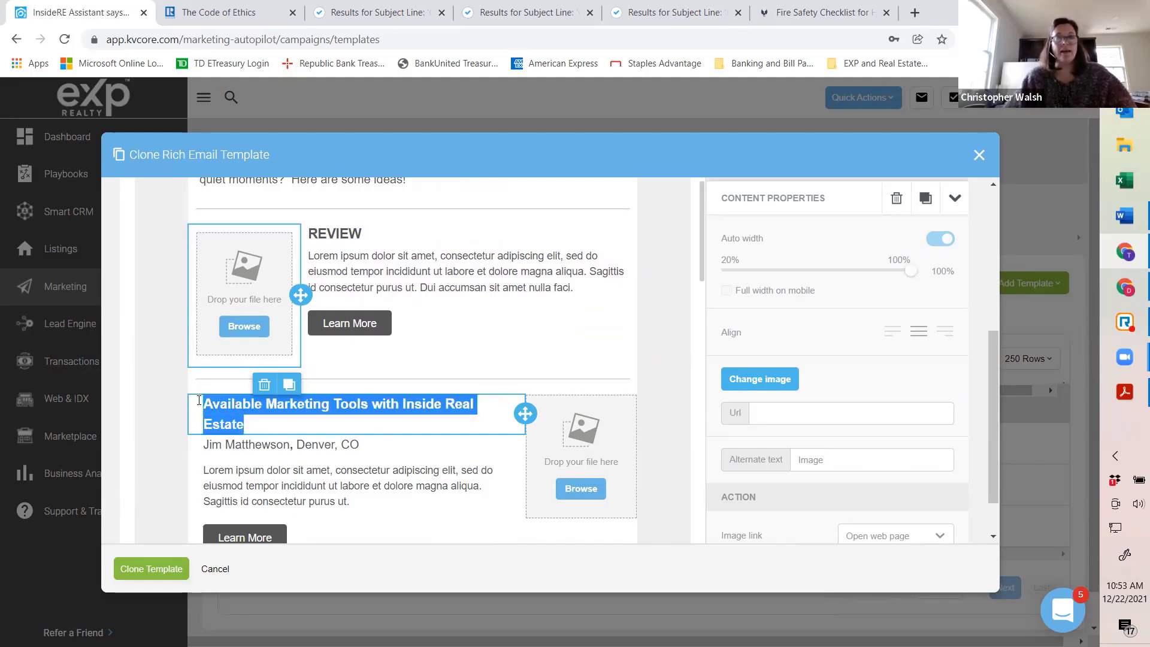
text(REFLECT)
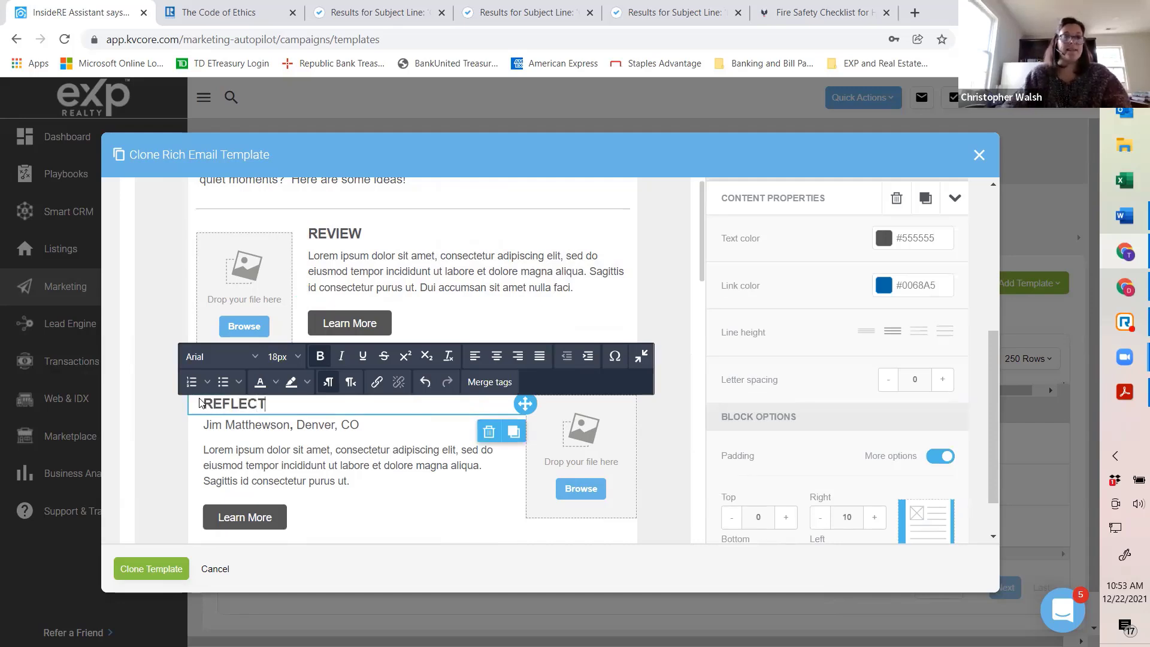
click(391, 424)
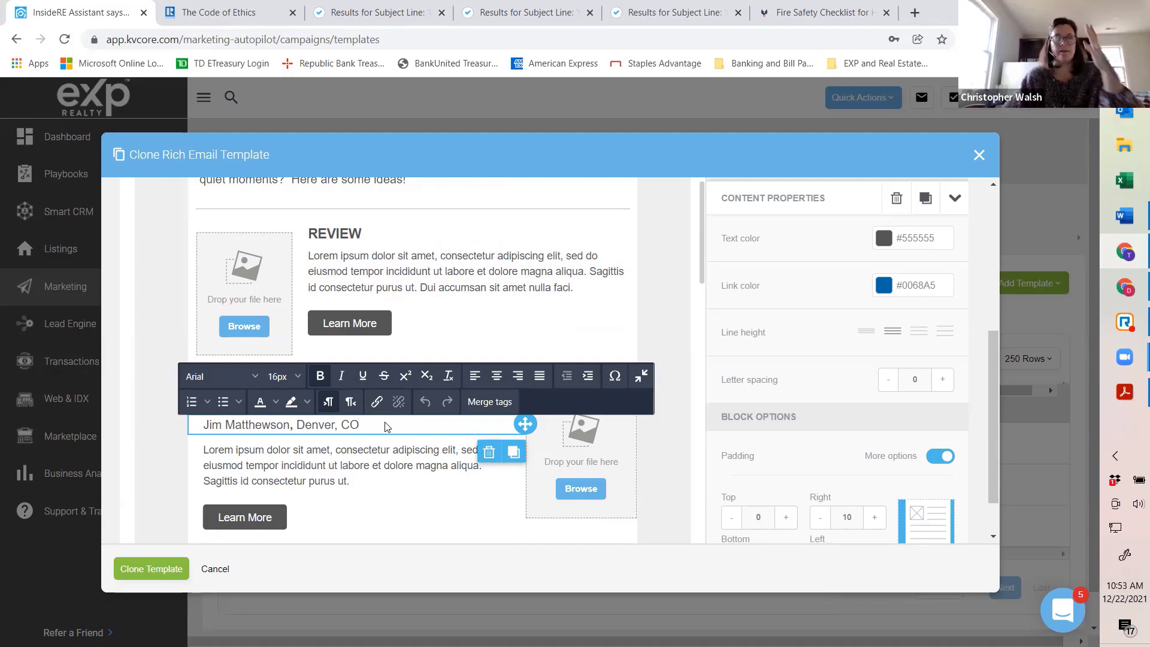
click(489, 453)
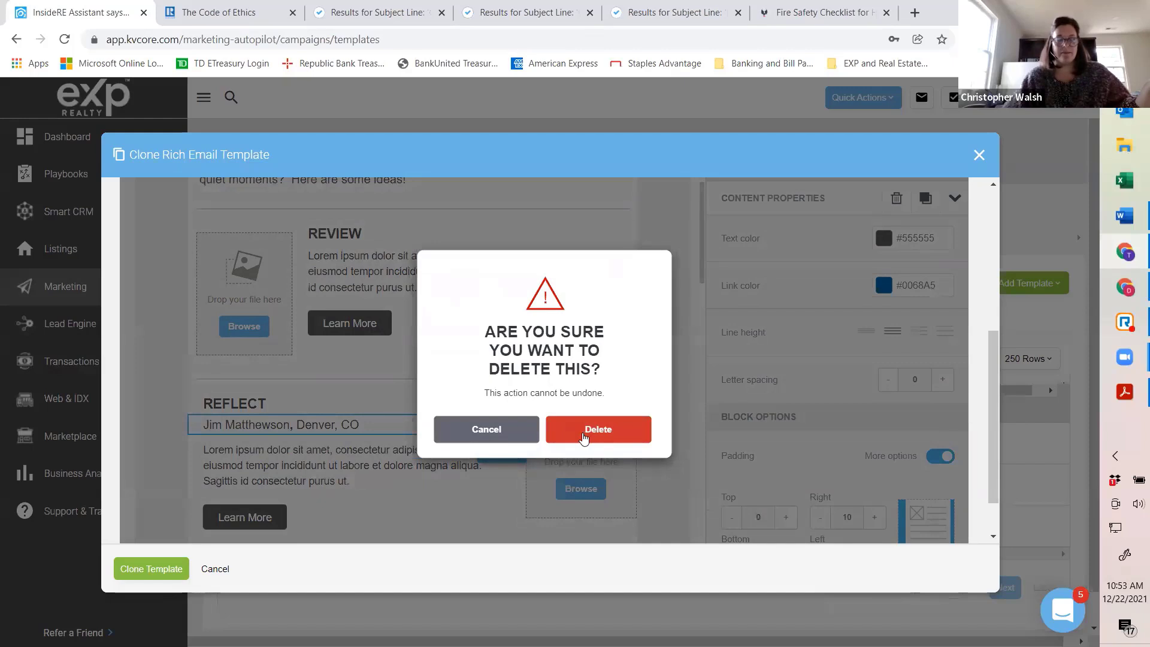
click(584, 432)
Replace the REFLECT placeholder text with "Take a little time to relax and enjoy the holiday season!" and start a new line below it.
drag(341, 459, 205, 429)
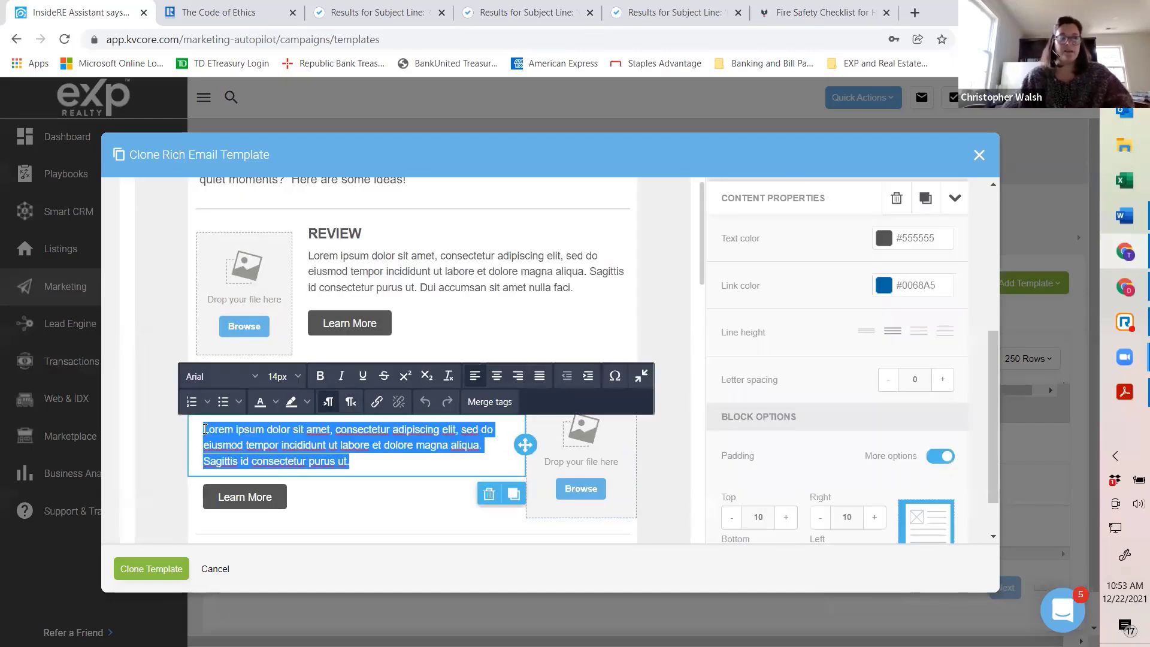
text(Take a little)
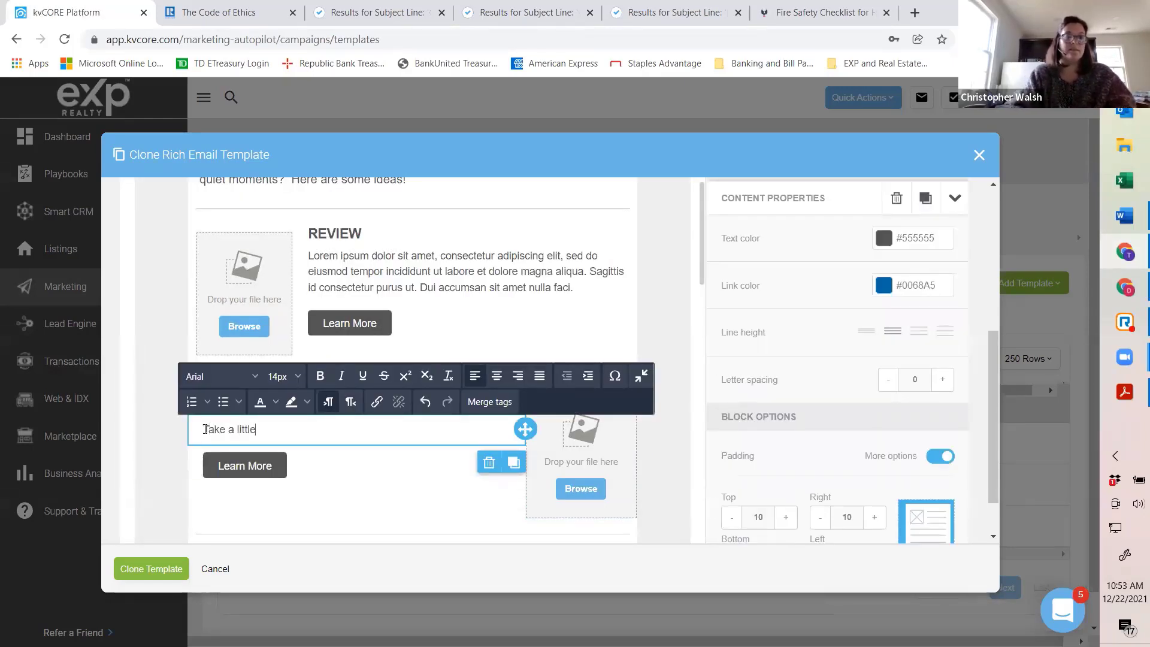
text( time to )
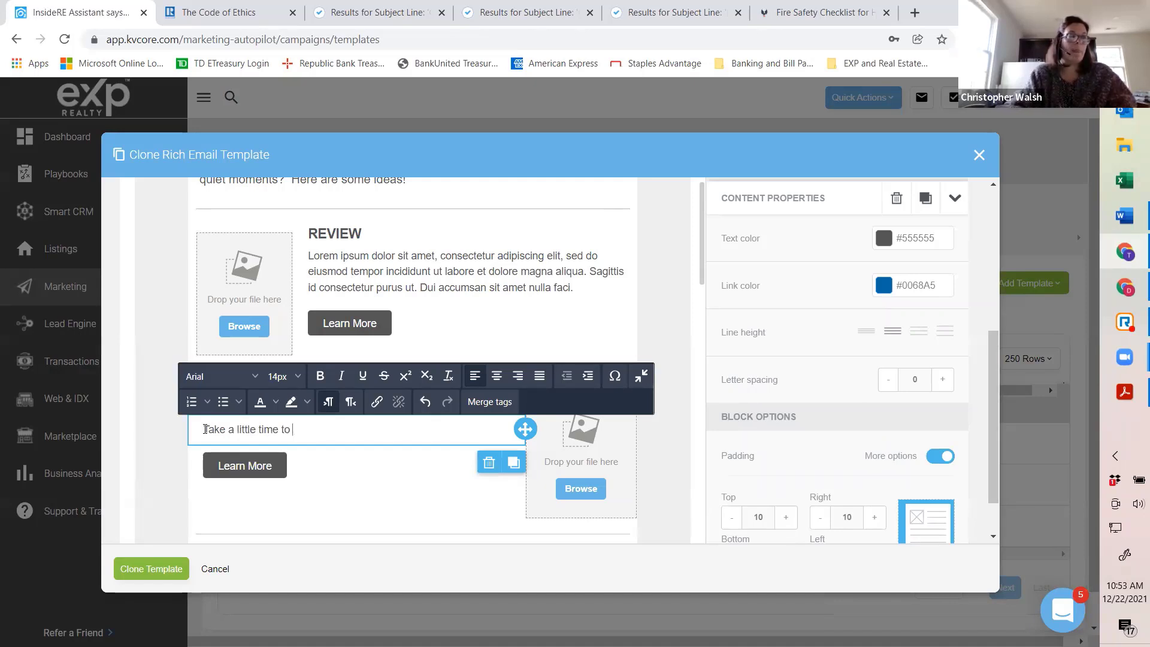
text(relax and e)
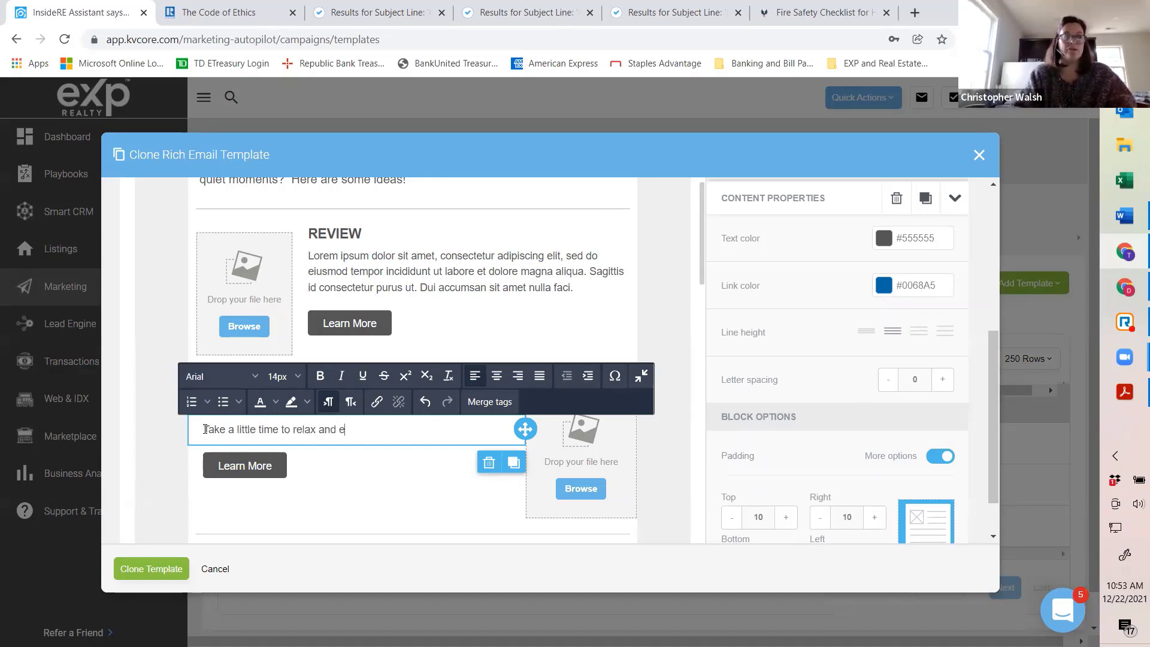
text(njoy the holi)
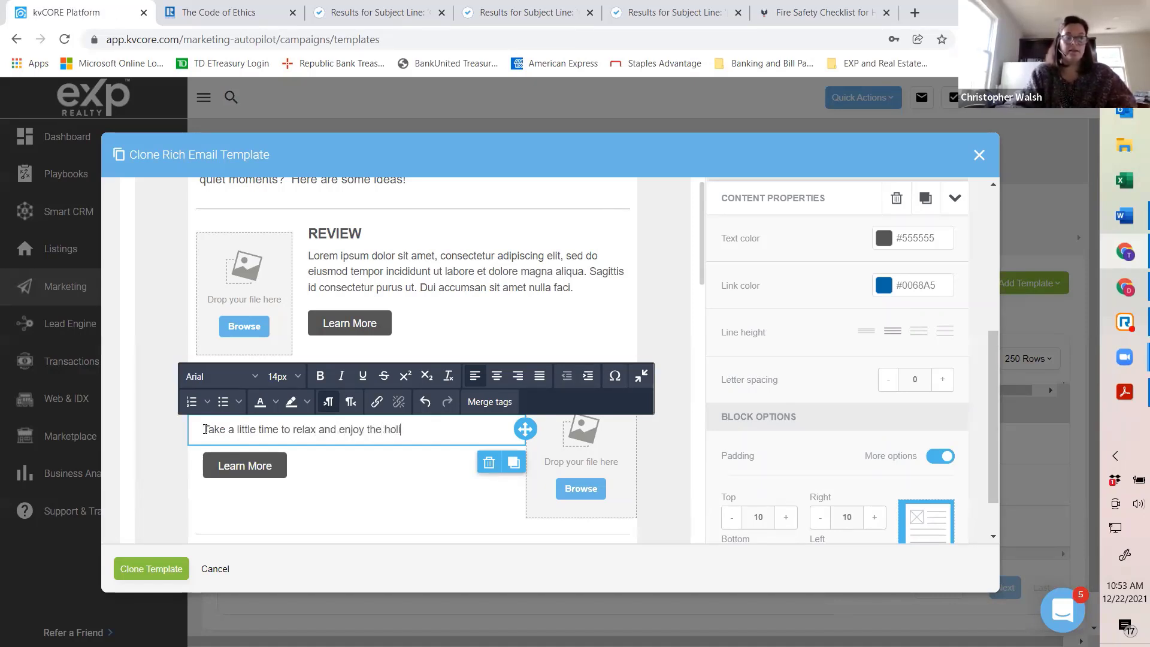
text(day season!)
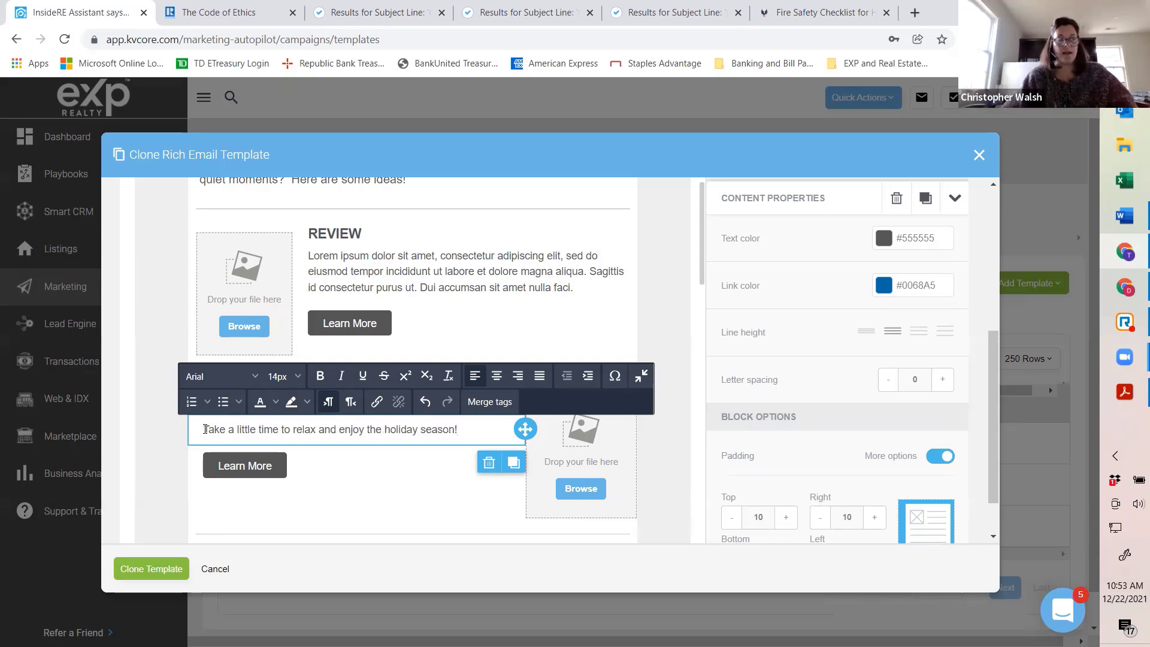
key(Return)
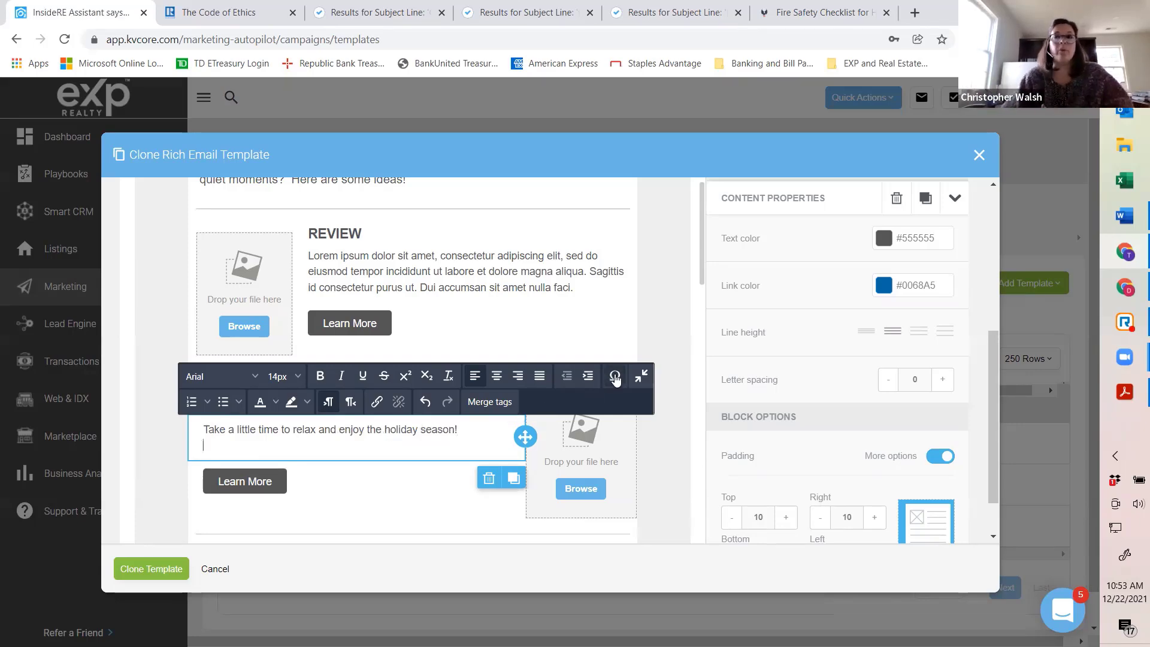
Switch to the Word document Newsletter content.docx and copy the Hot Chocolate Mix recipe, from its title through the last direction.
click(1123, 221)
scroll(396, 299, down, 2)
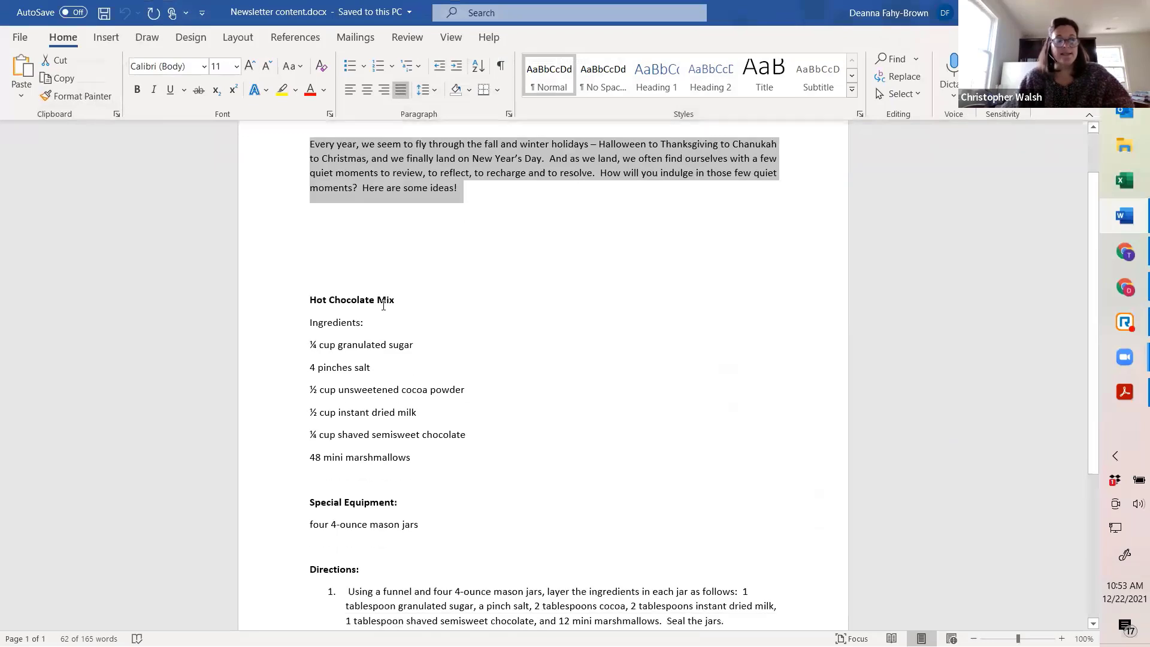
drag(305, 300, 516, 536)
scroll(573, 352, down, 2)
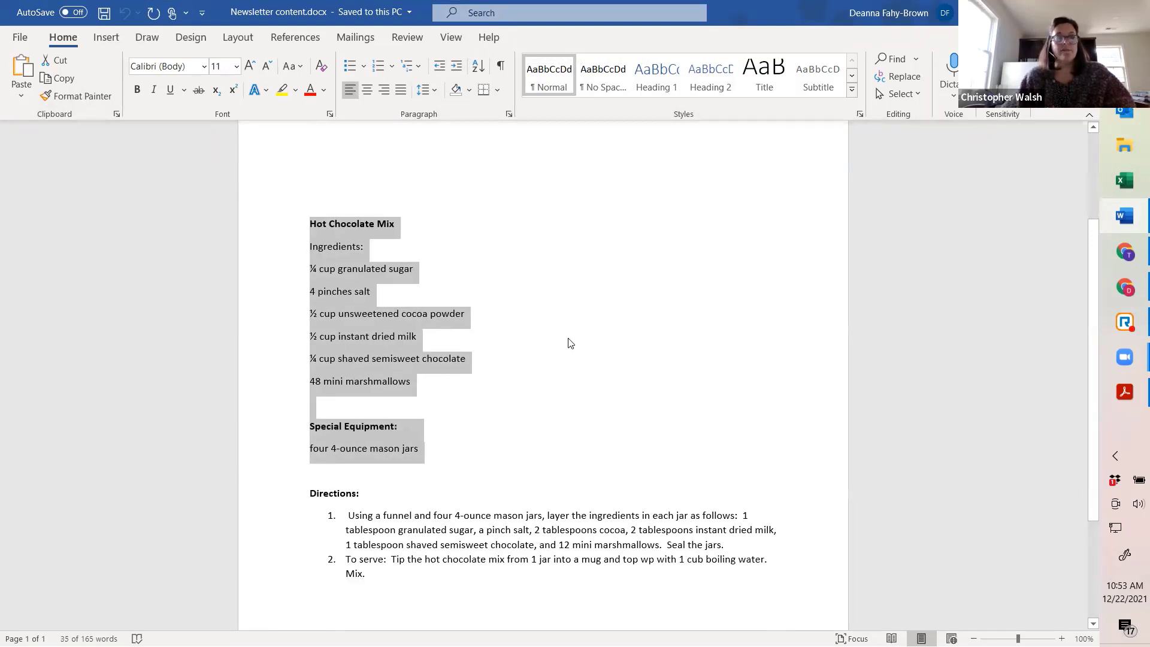
scroll(570, 343, down, 1)
click(311, 187)
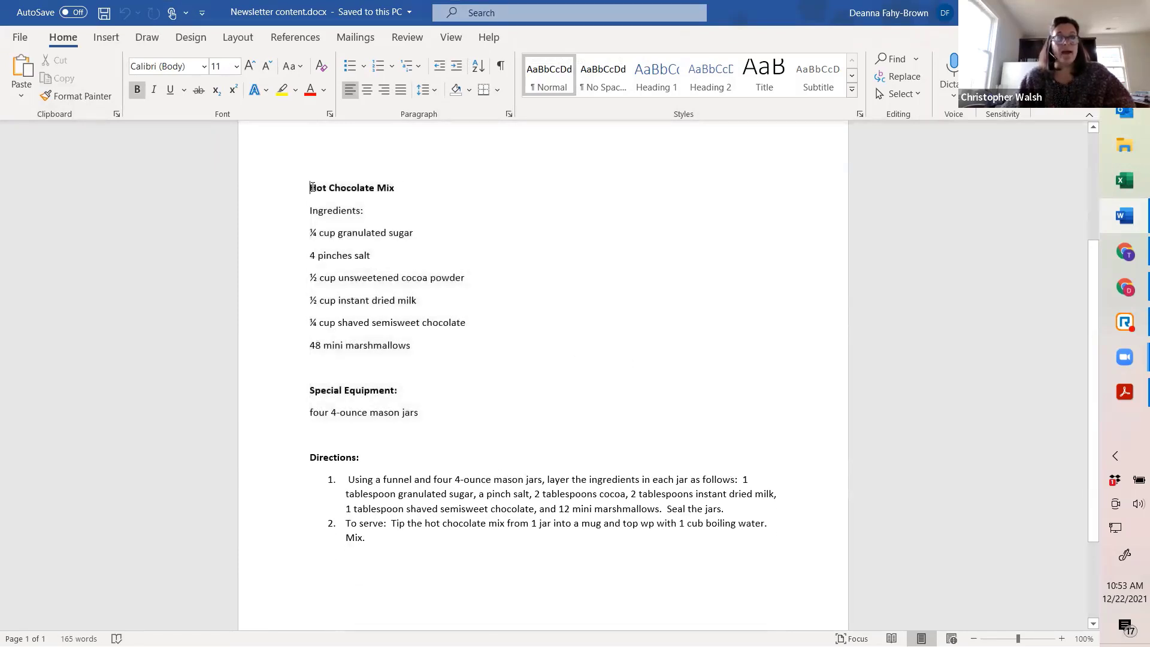
drag(311, 187, 704, 549)
right_click(368, 277)
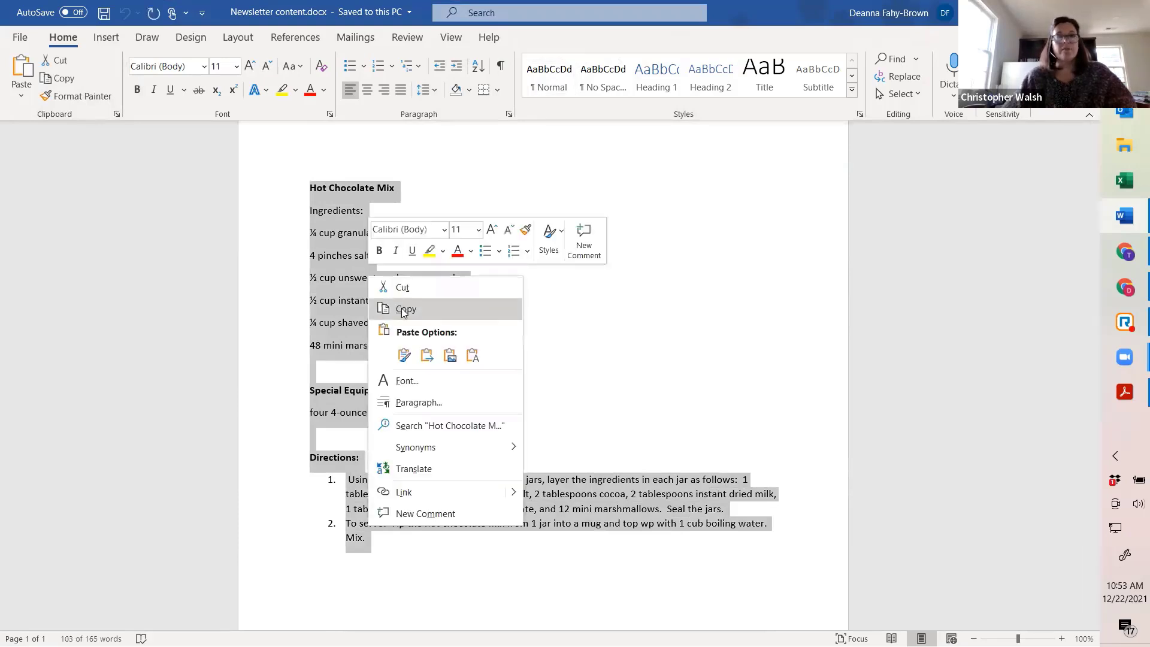
click(405, 309)
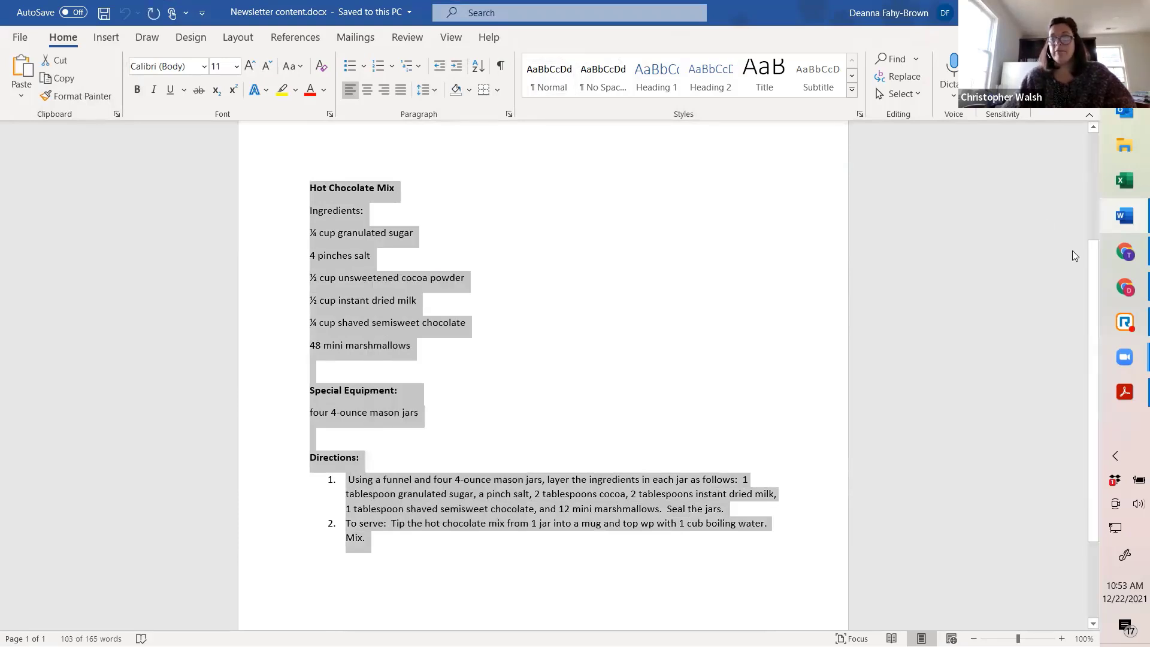
Return to the kvCORE template in Chrome, paste the recipe below the REFLECT sentence, and insert a blank line between them.
mouse_move(1125, 252)
click(1021, 264)
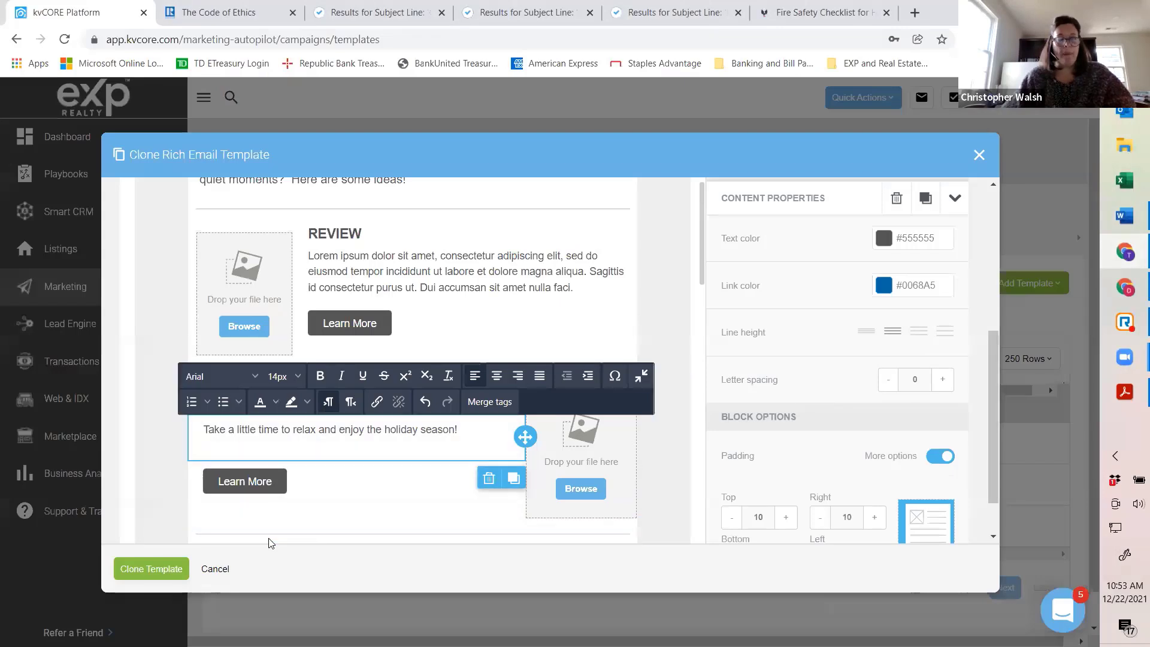
right_click(235, 460)
click(257, 331)
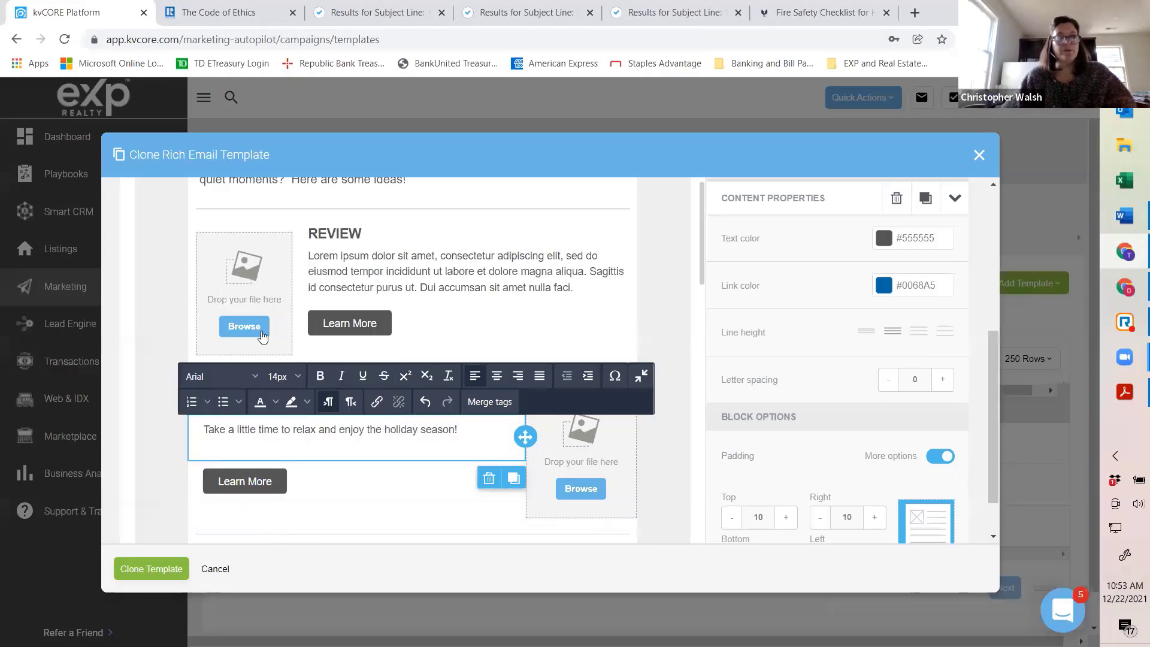
scroll(422, 450, down, 1)
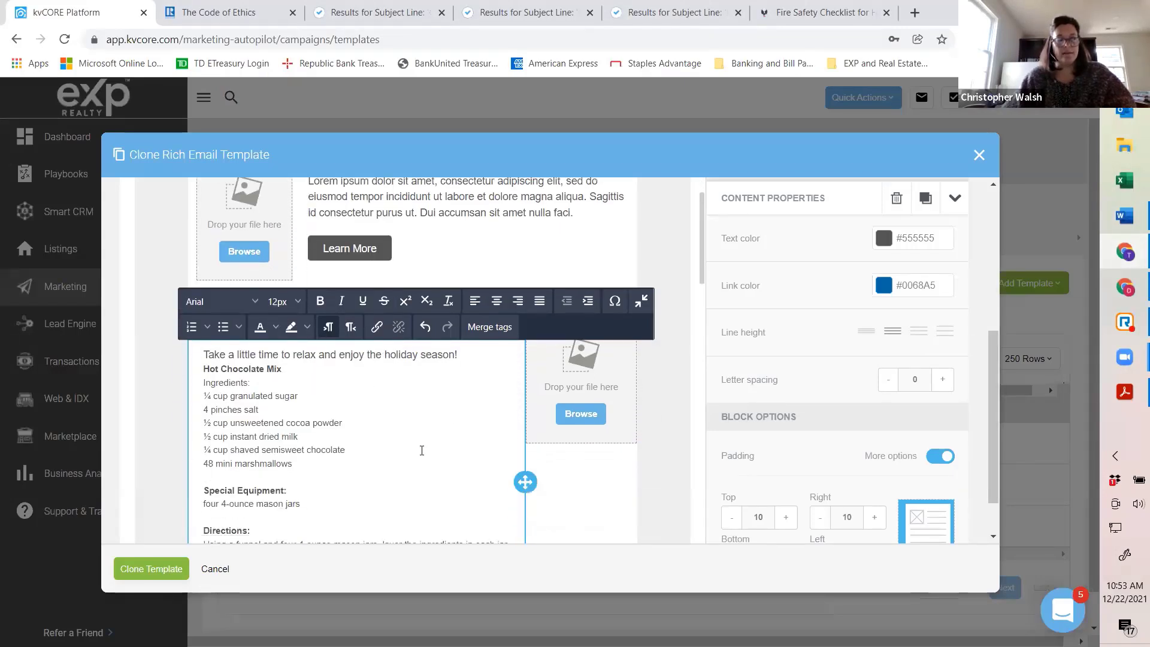
click(460, 354)
key(Return)
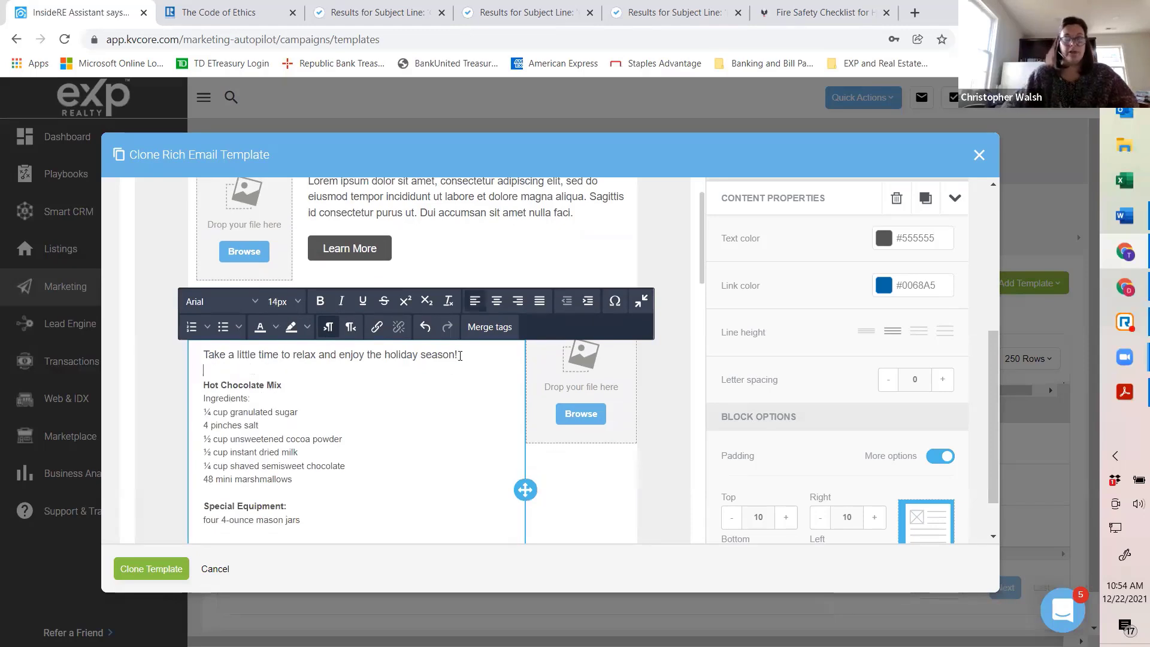
click(198, 380)
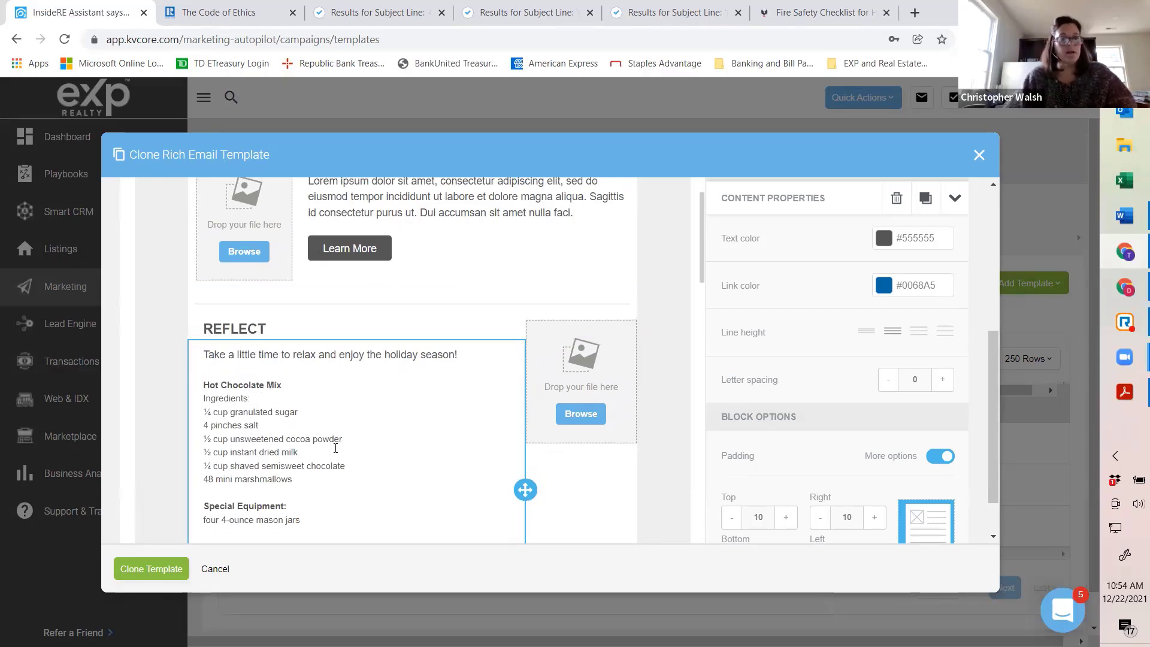
Set the pasted hot chocolate recipe's font to Helvetica.
click(207, 385)
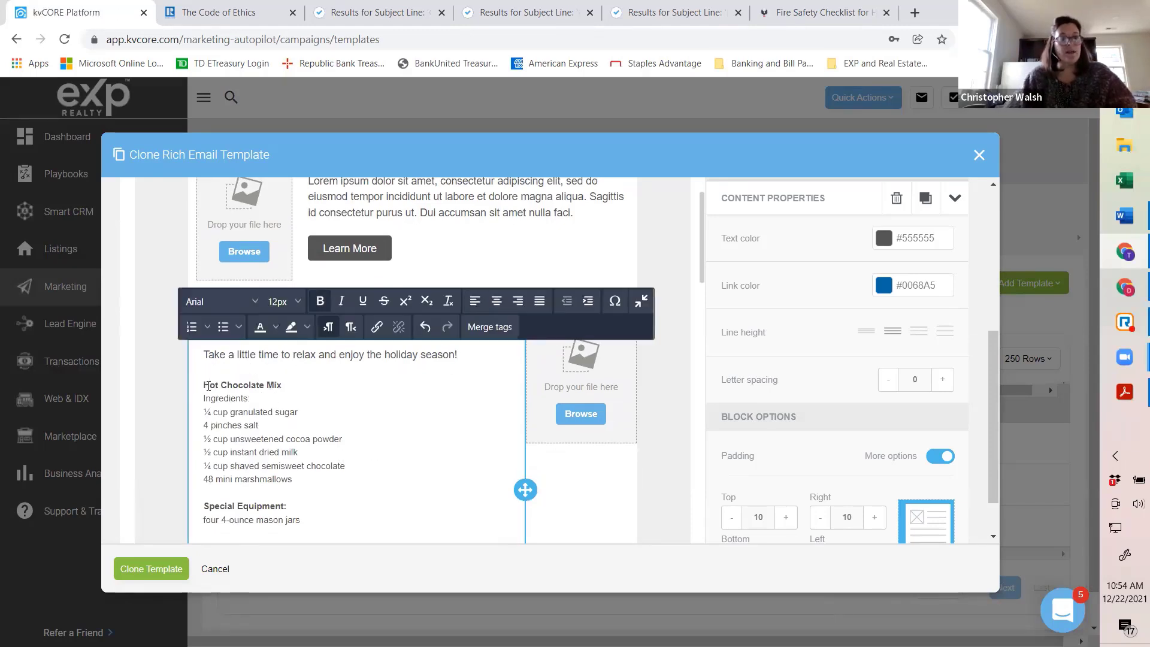
click(378, 449)
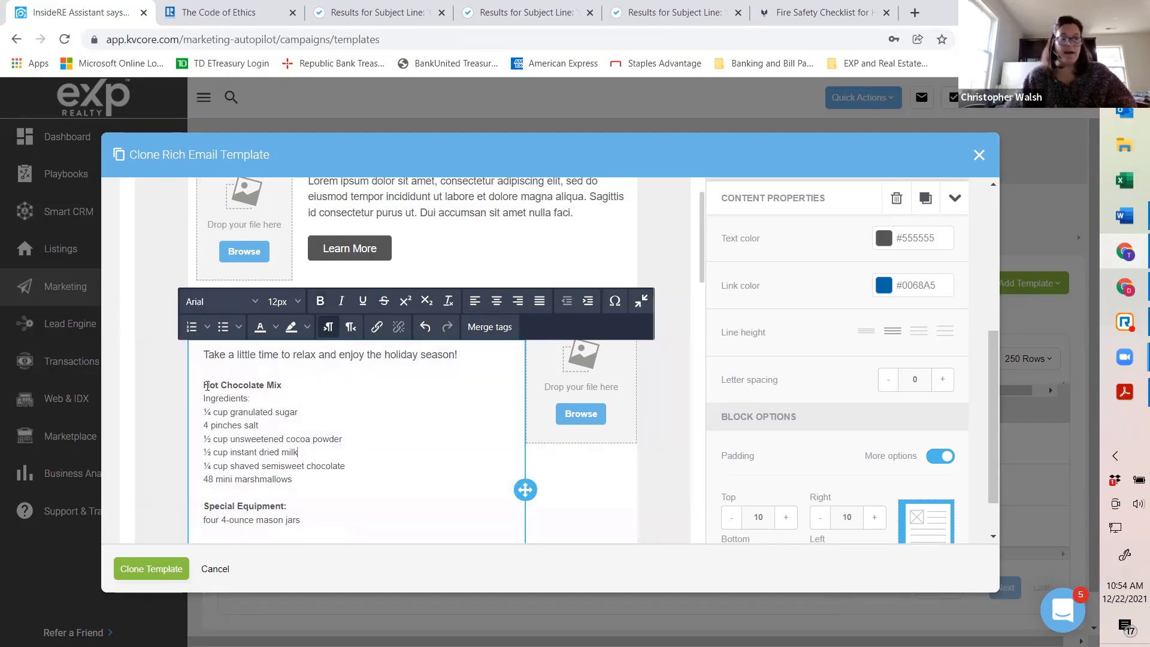
drag(207, 385, 357, 544)
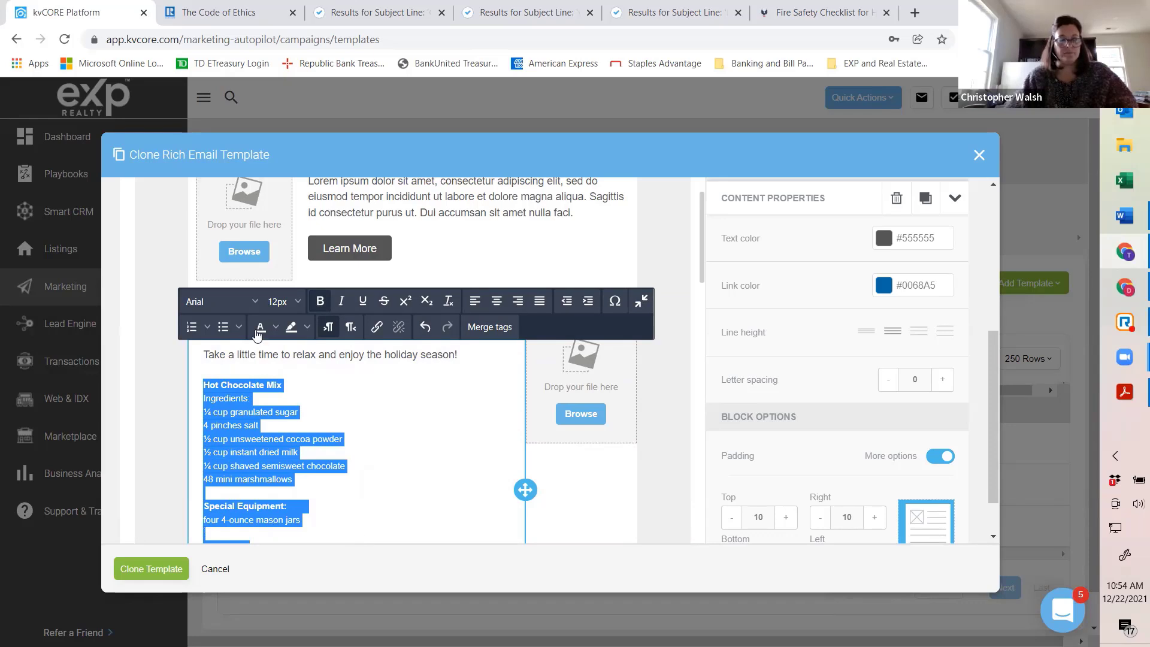
click(252, 308)
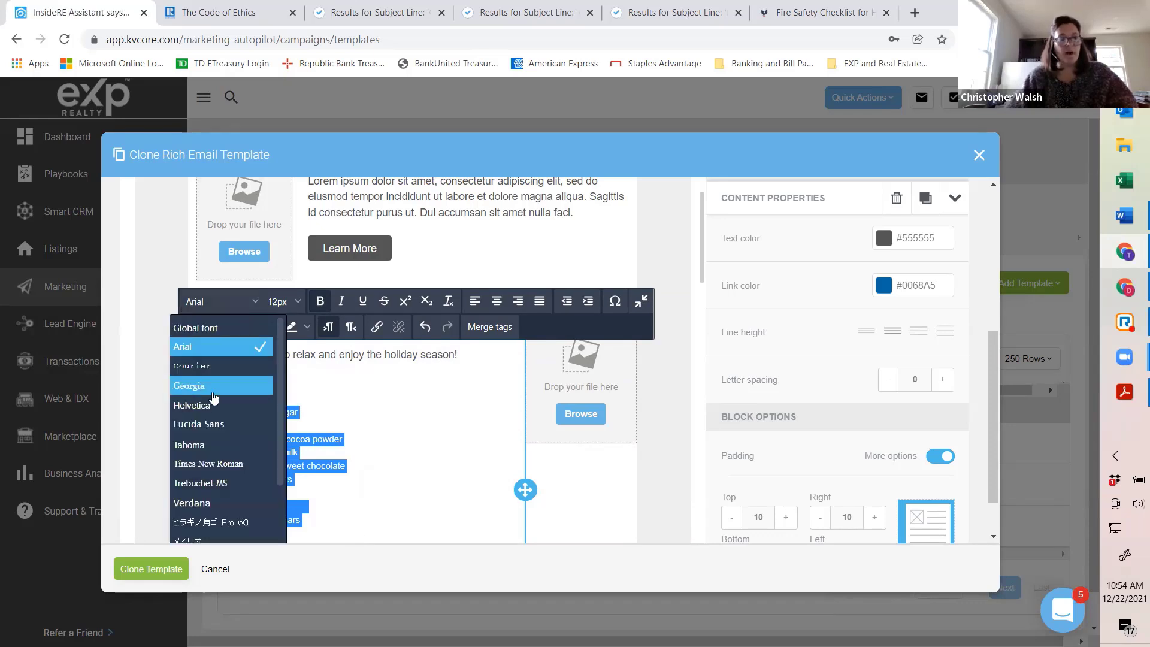
click(216, 404)
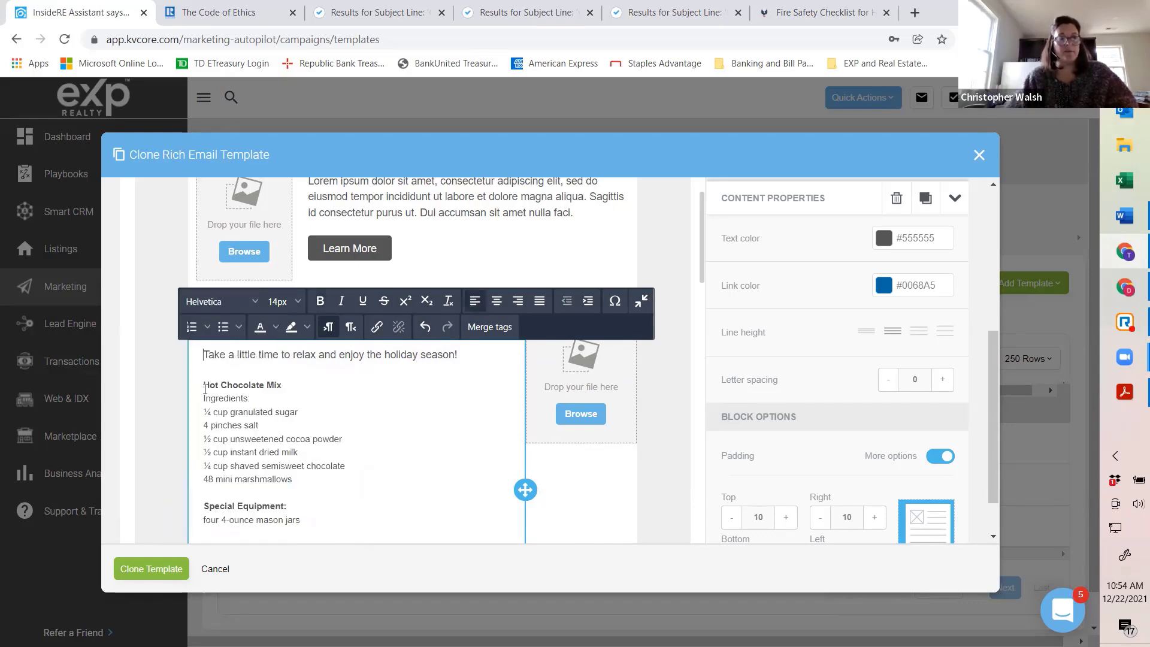
Select the whole recipe from the Hot Chocolate Mix title to the end of the directions and set it to 14px.
click(228, 395)
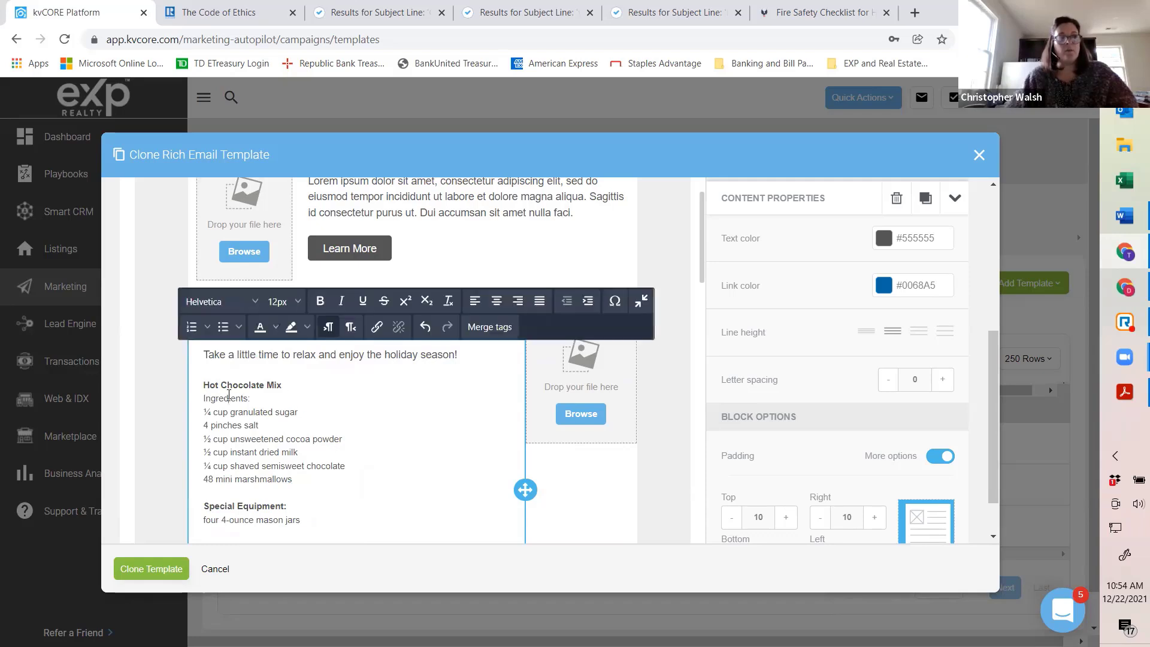
click(208, 384)
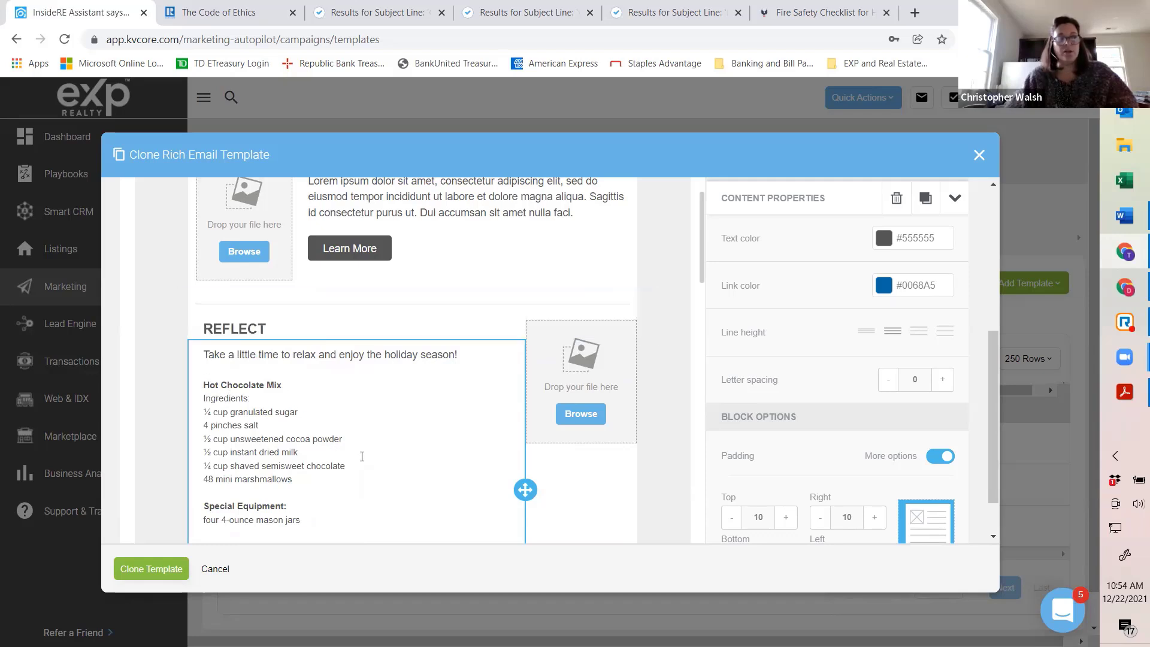
scroll(267, 393, down, 3)
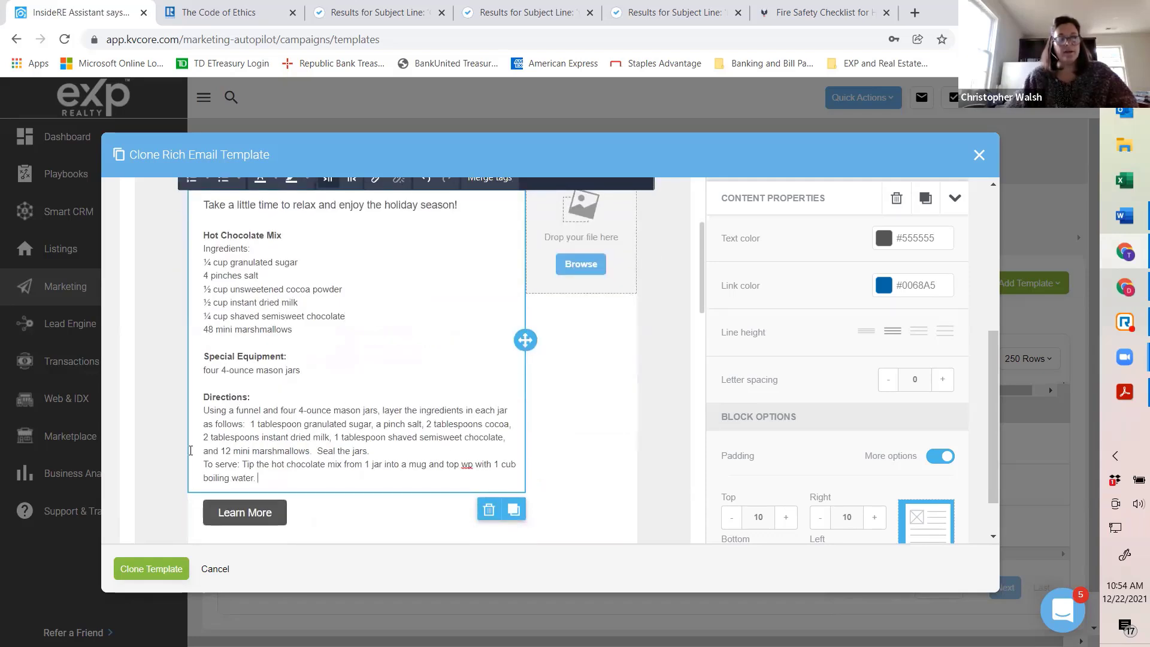
drag(258, 478, 205, 233)
scroll(384, 296, up, 3)
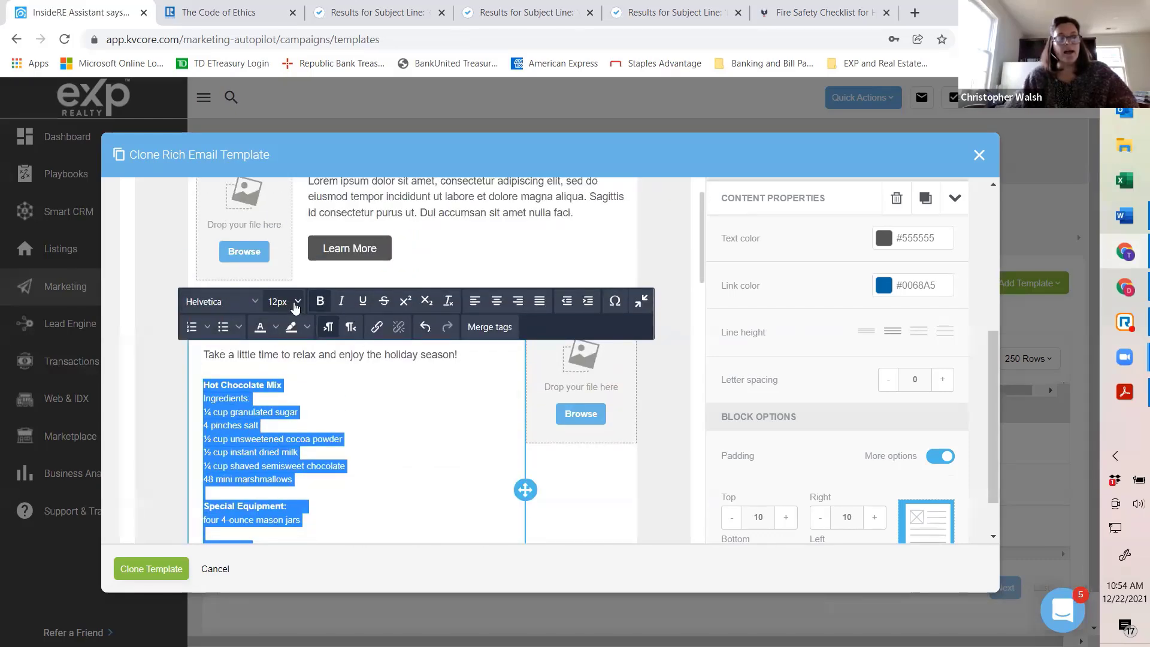
click(292, 303)
click(283, 444)
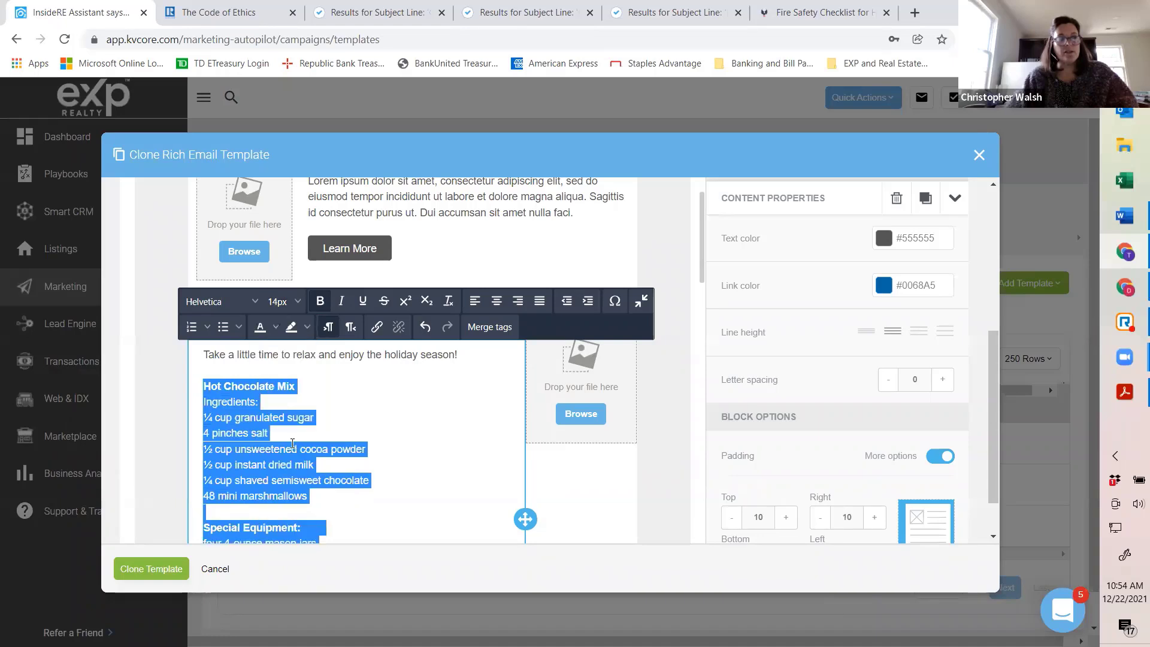
click(377, 413)
Insert the layered mason jar photo (shutterstock_7445623…) from the file library into the REFLECT section's image placeholder.
scroll(404, 404, down, 2)
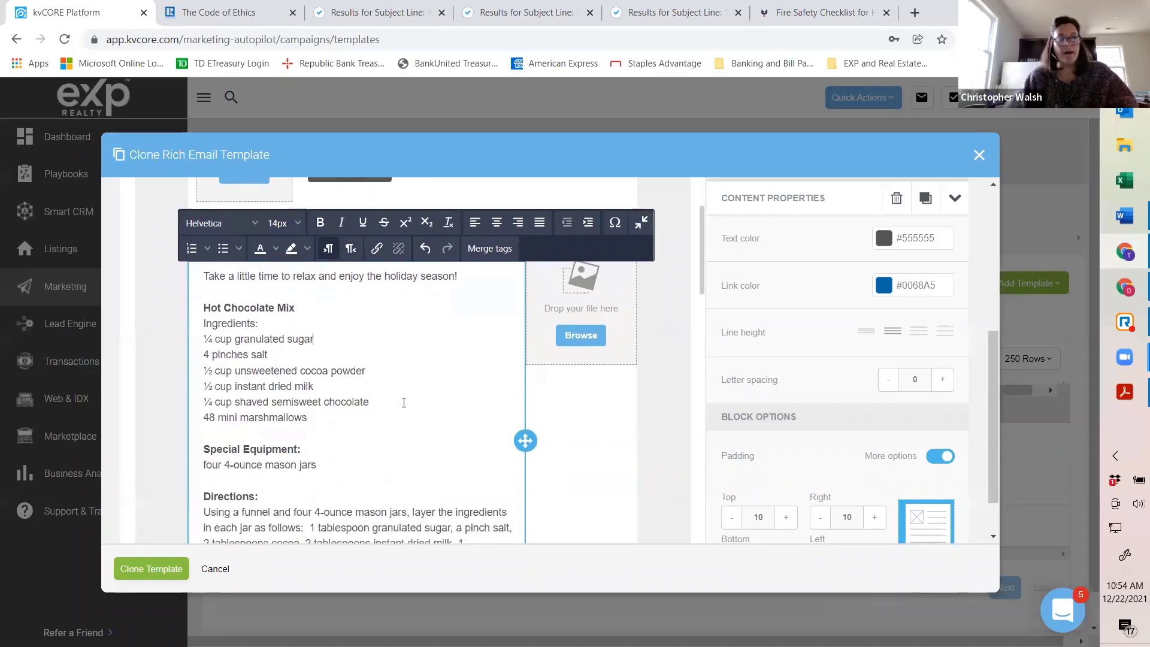
scroll(403, 402, down, 1)
scroll(400, 400, up, 1)
scroll(400, 400, up, 1)
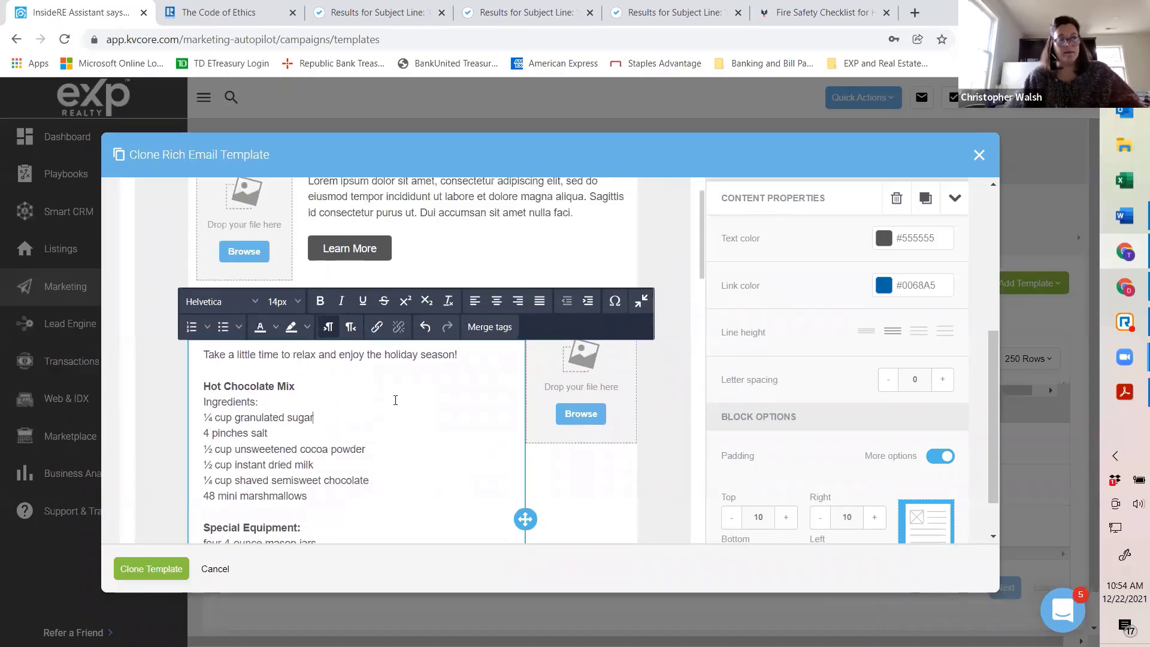
click(575, 414)
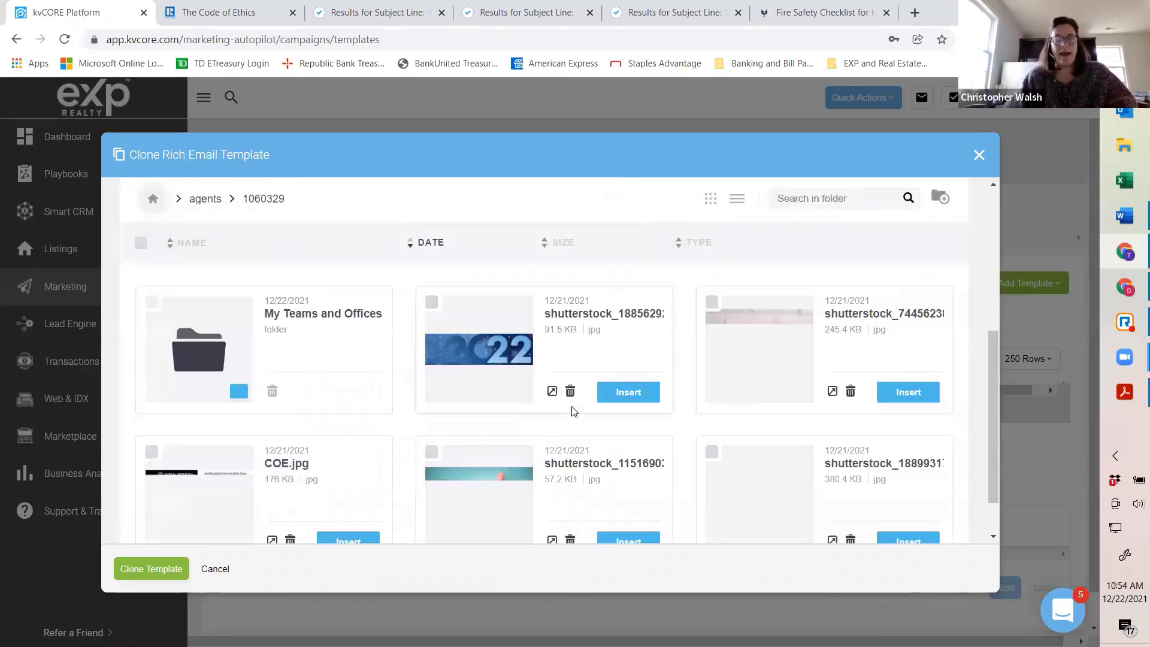
click(915, 399)
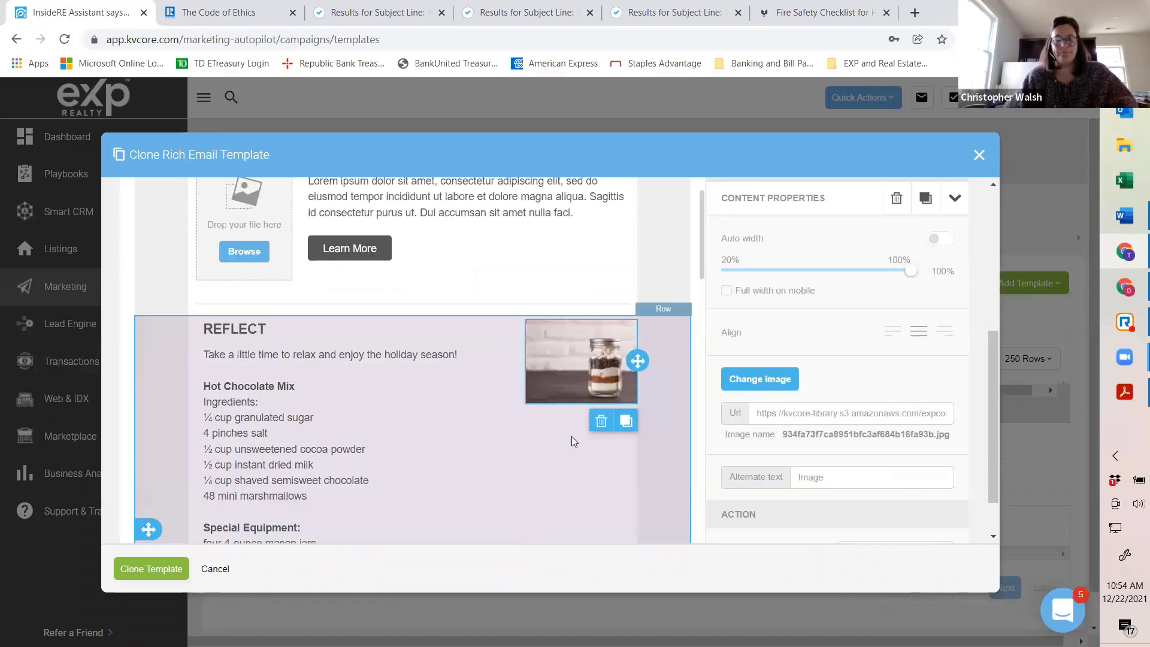
scroll(458, 392, down, 1)
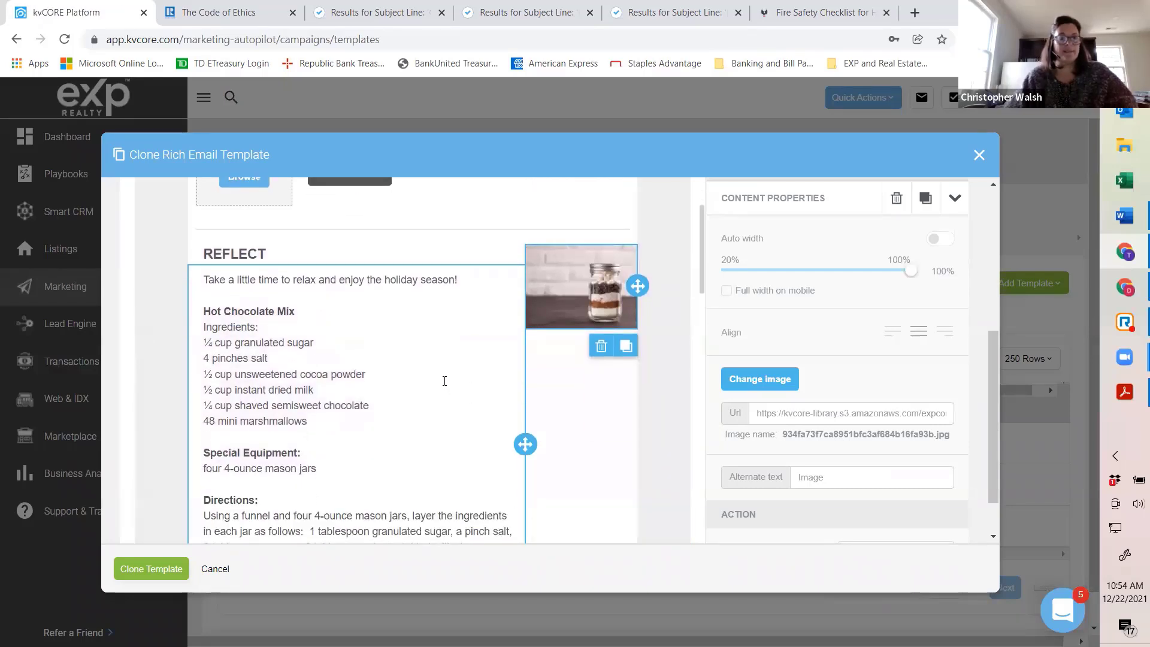
scroll(444, 373, down, 1)
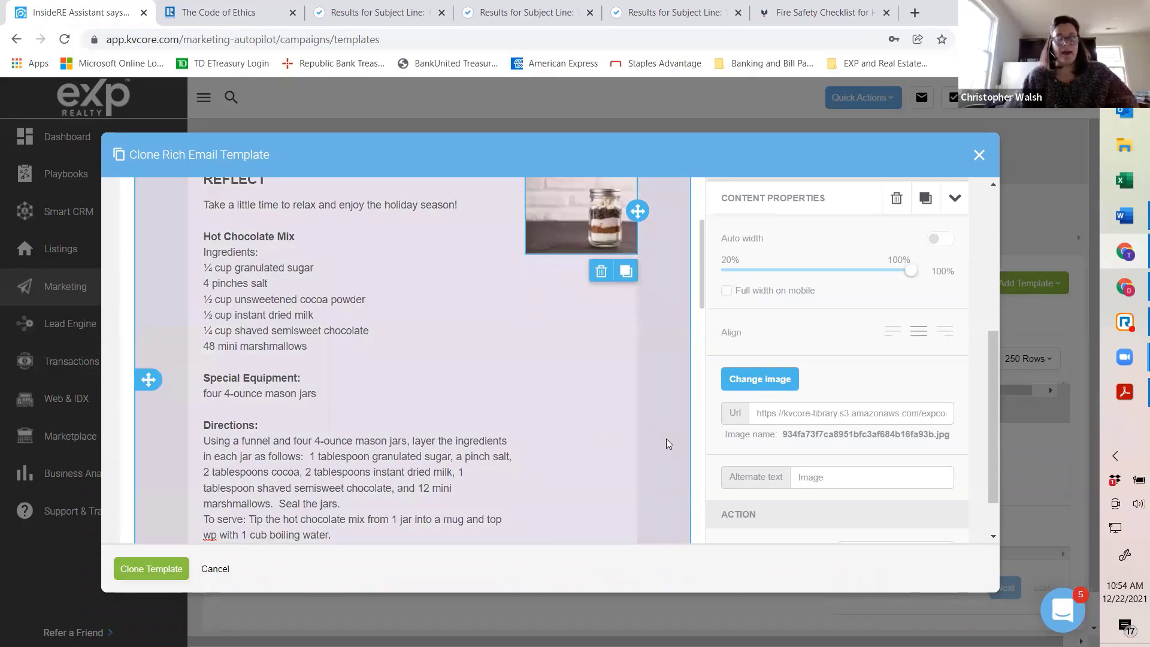
scroll(651, 421, down, 4)
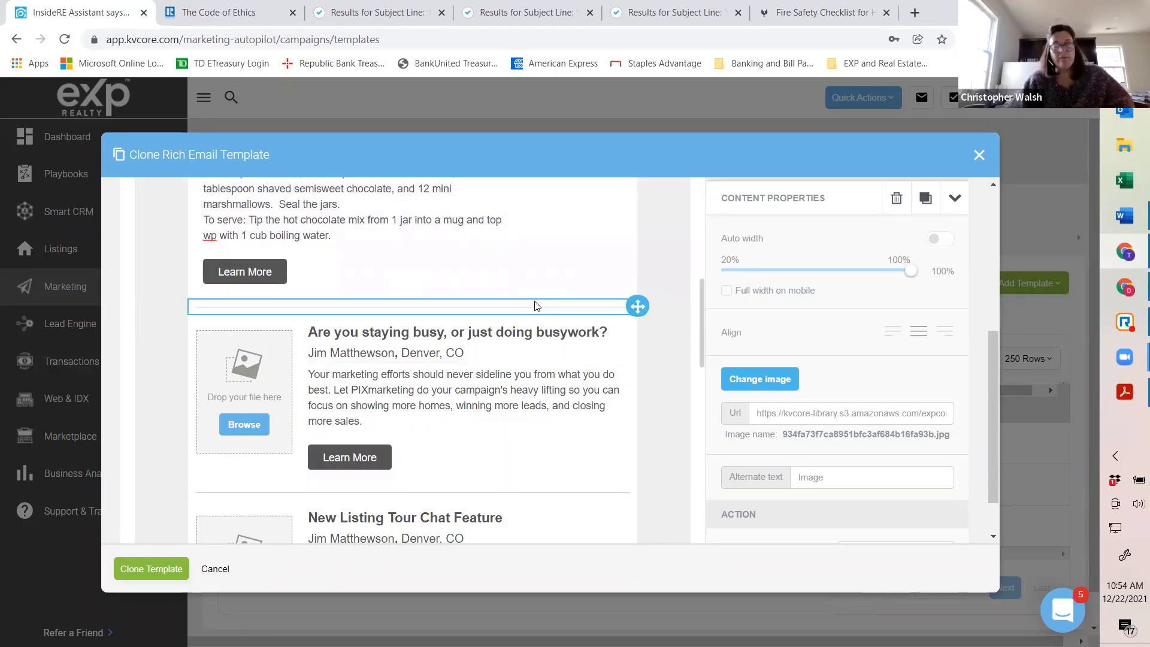
scroll(539, 317, down, 5)
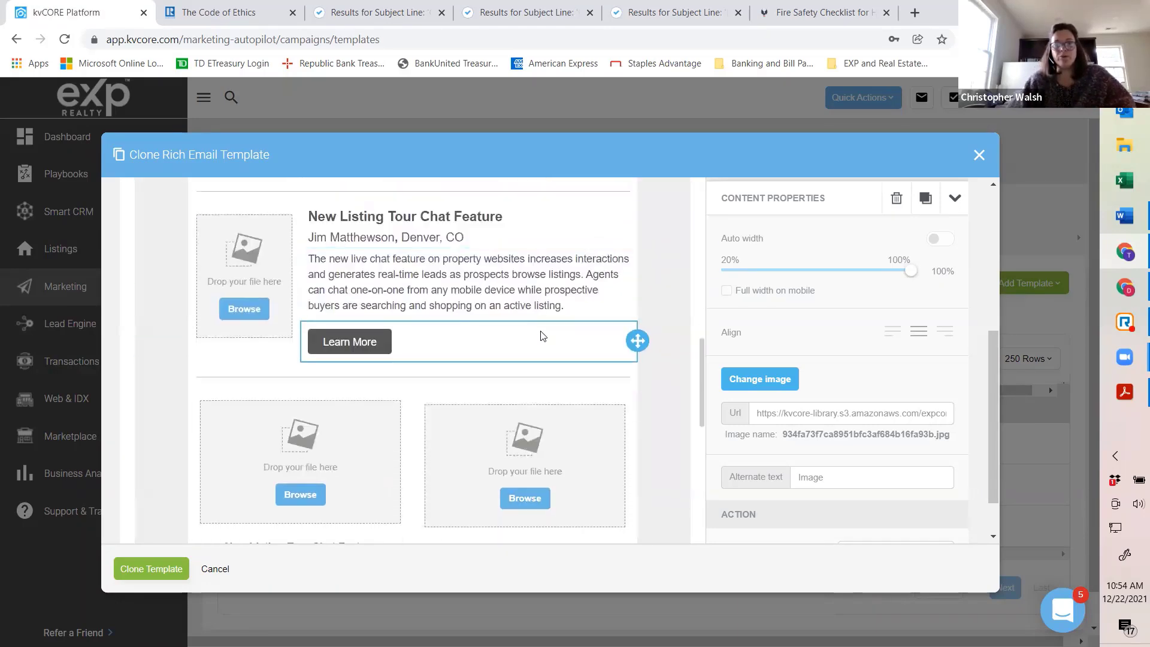
Delete the "Are you staying busy, or just doing busywork?" heading and its author line from the article directly below the recipe.
scroll(542, 335, down, 3)
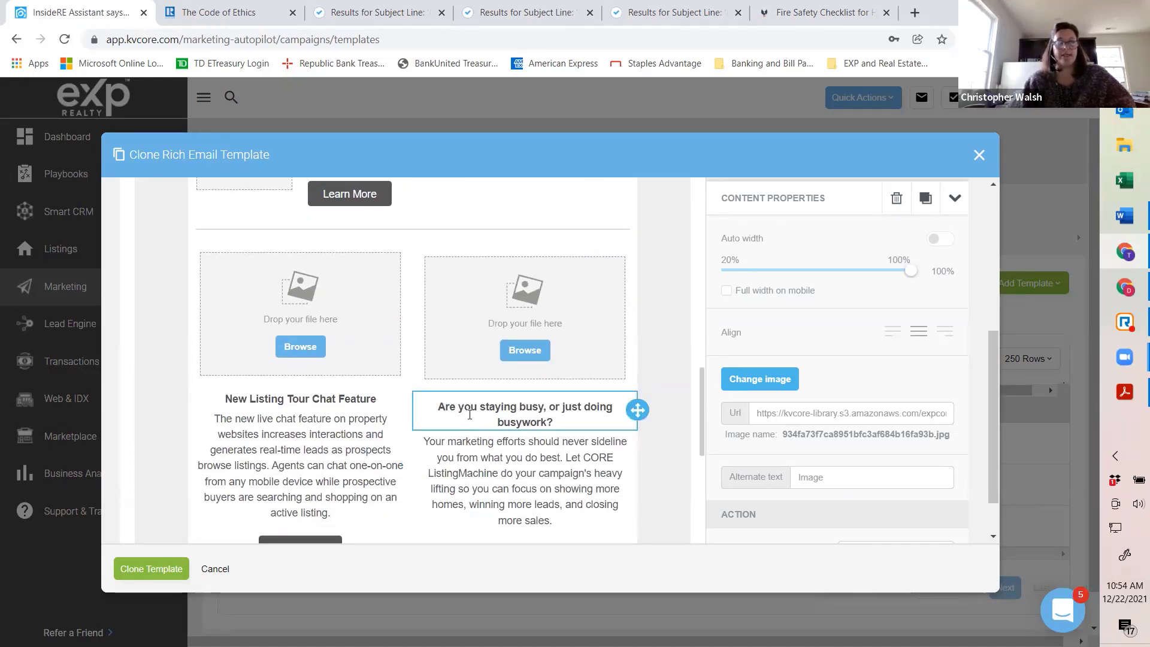
scroll(470, 415, up, 6)
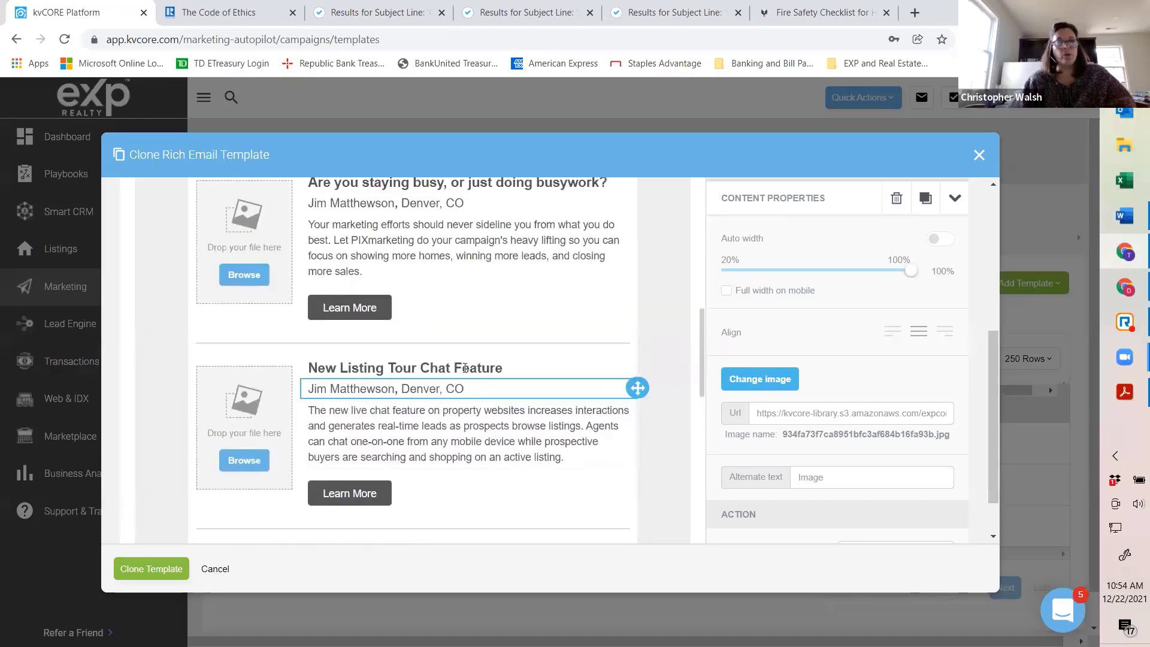
scroll(418, 290, up, 3)
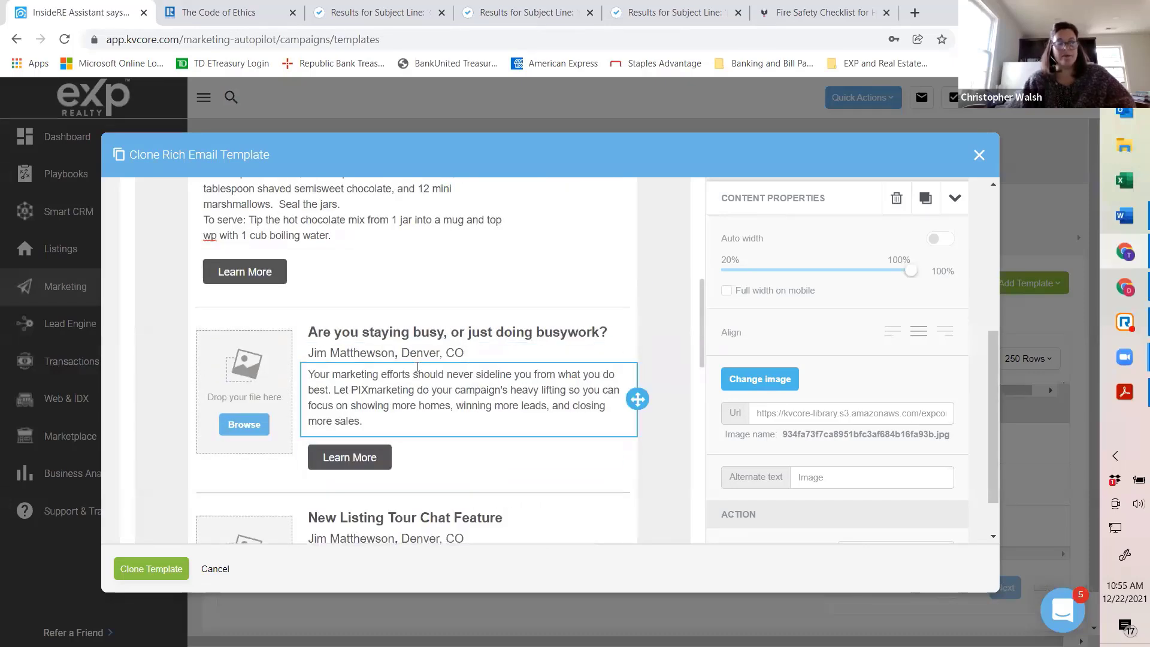
click(617, 332)
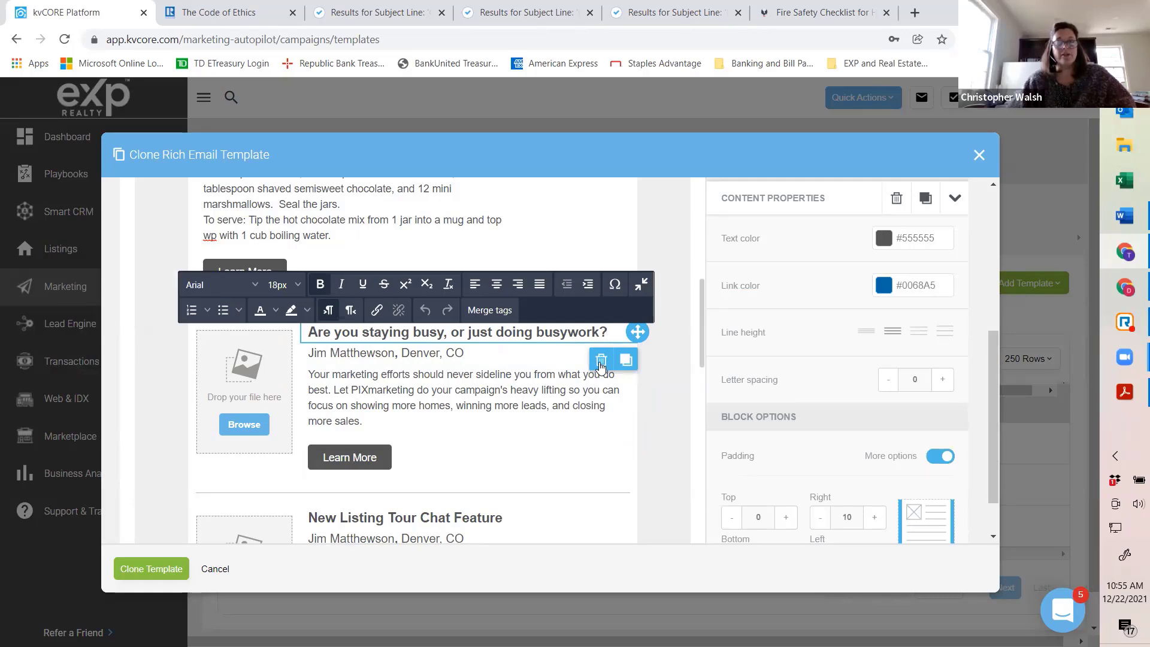
click(601, 361)
click(599, 429)
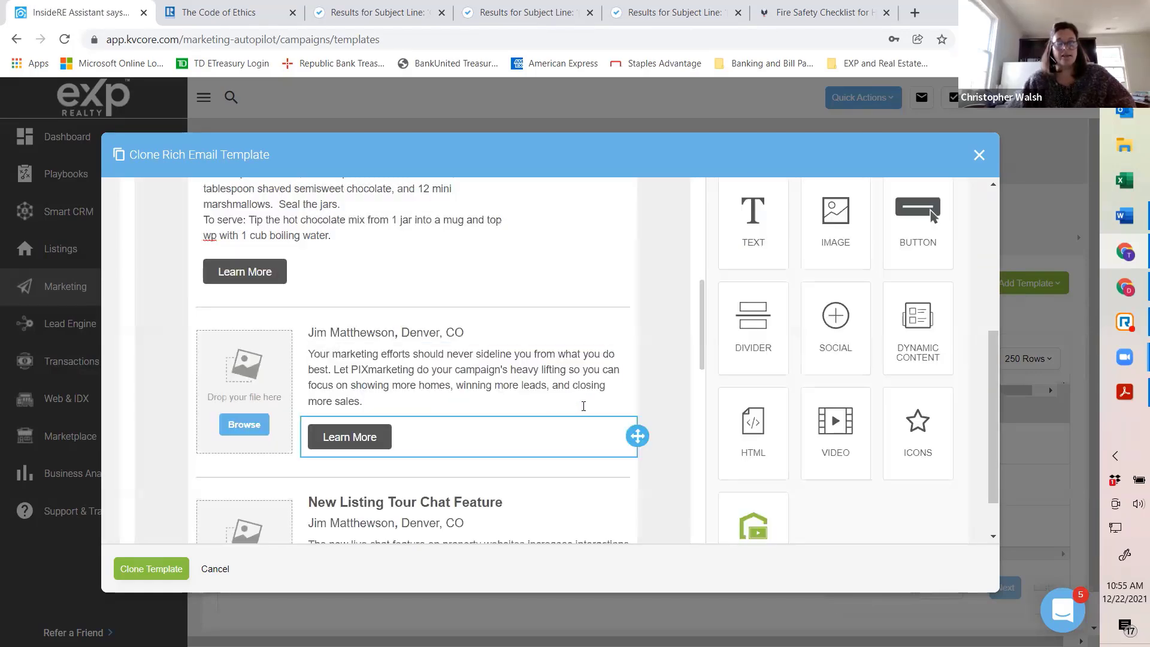
click(527, 335)
click(602, 362)
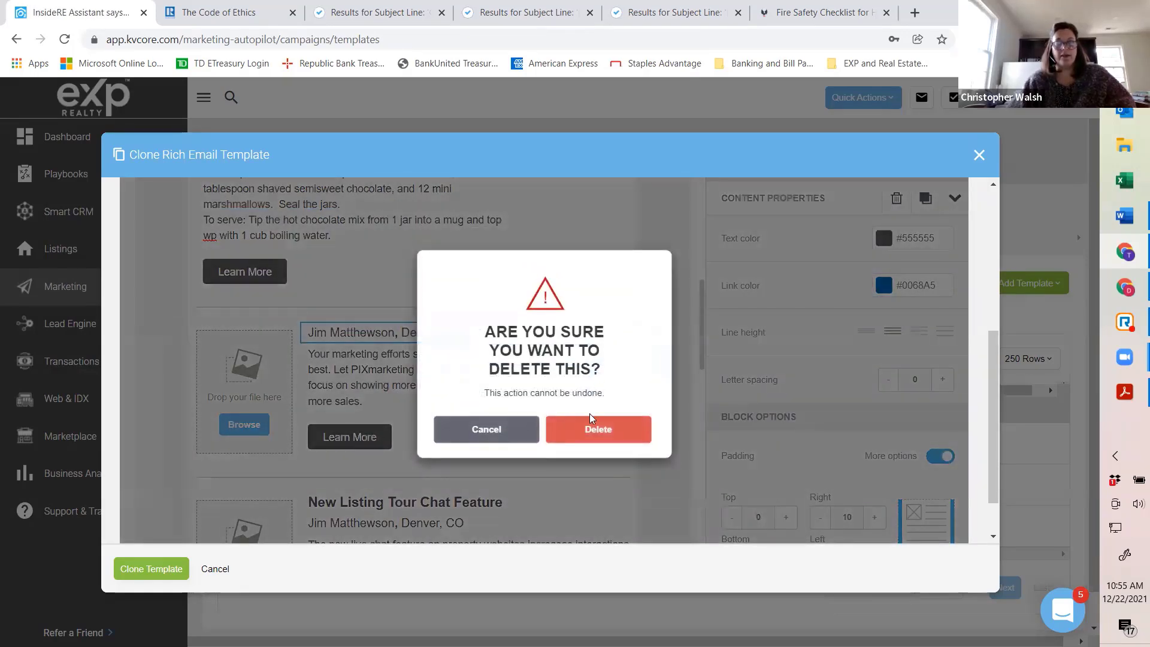
click(592, 428)
Delete the PIXmarketing body paragraph and the Learn More button from the article directly below the recipe.
click(603, 374)
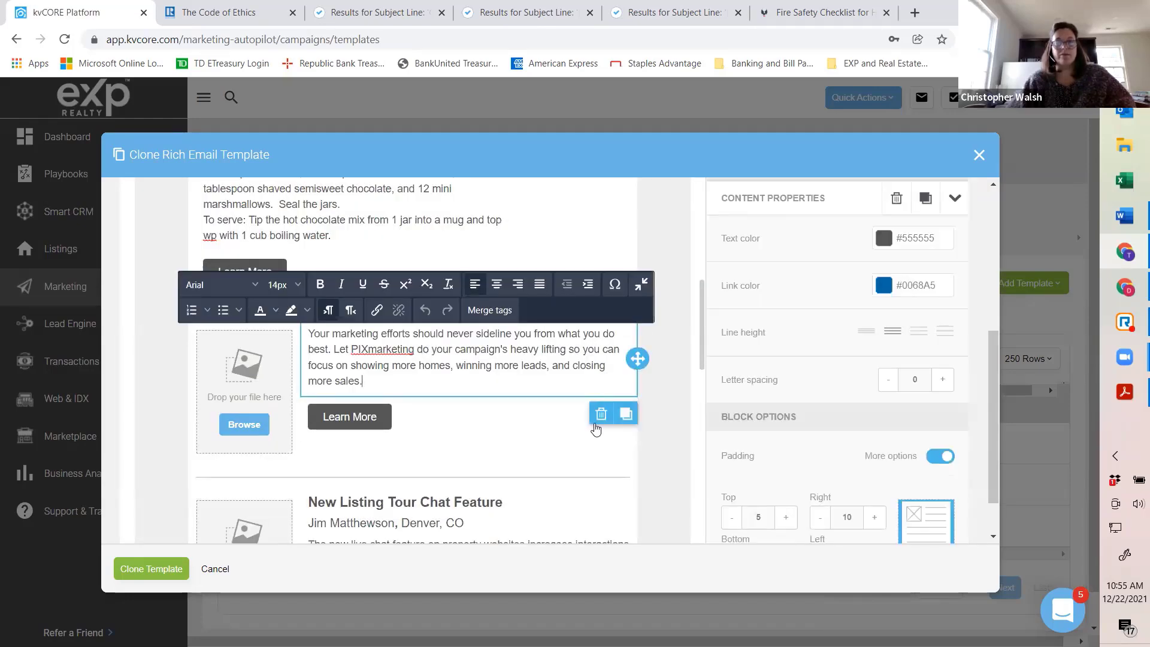
click(599, 413)
click(588, 430)
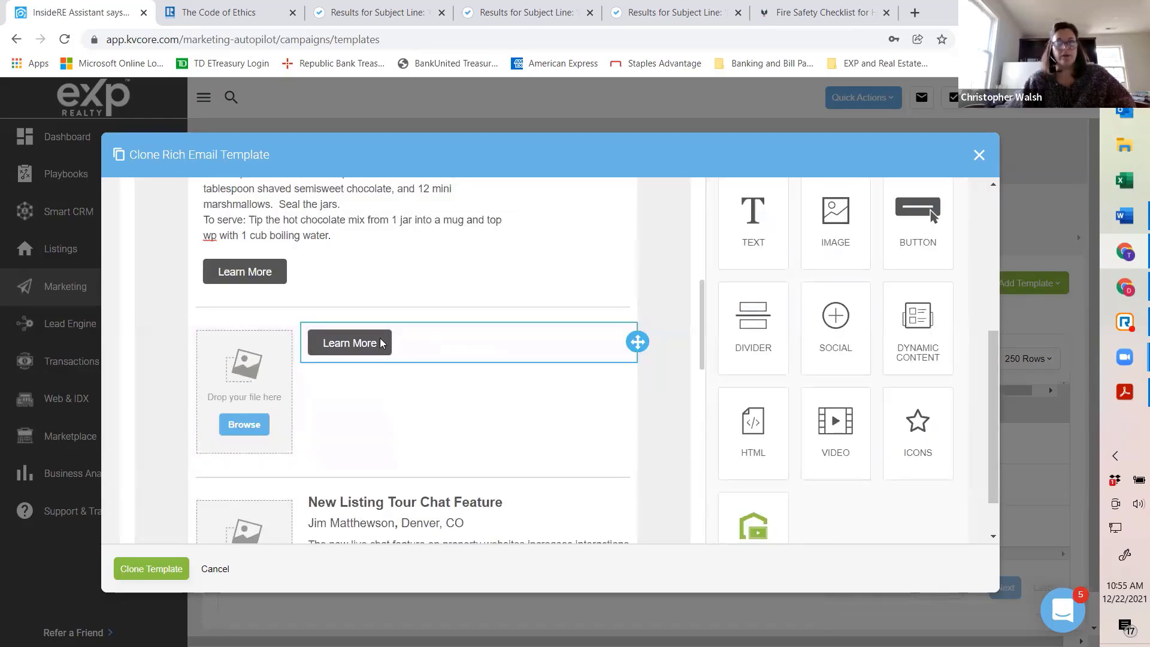
click(602, 361)
click(598, 379)
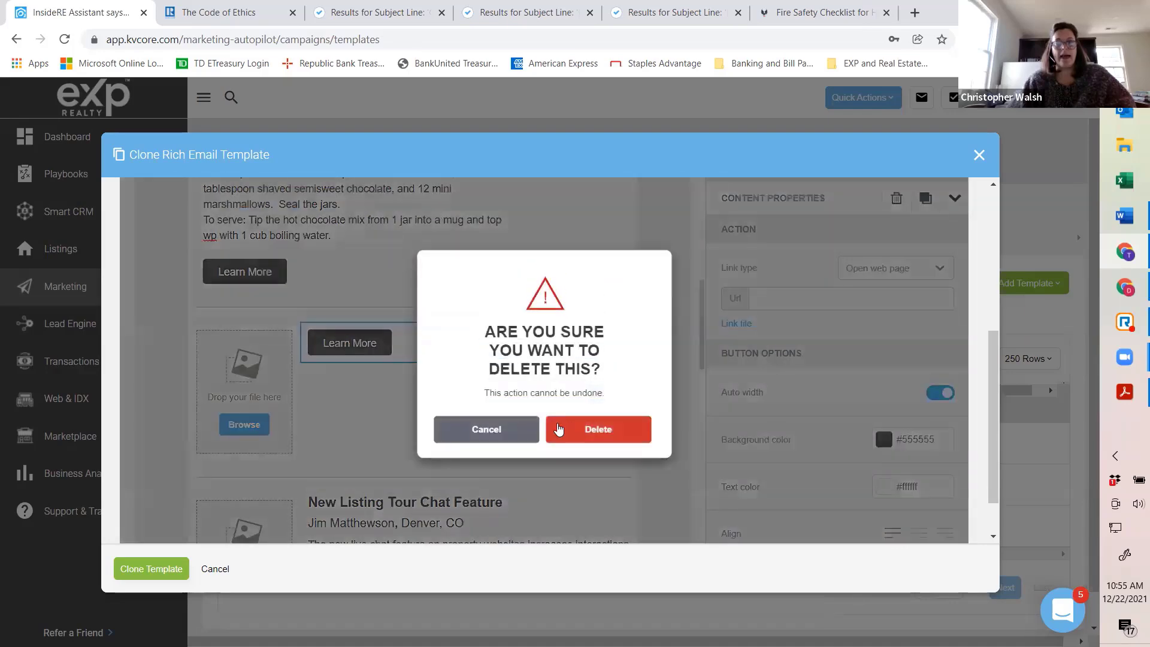
click(558, 429)
Delete the image placeholder of the emptied article below the recipe and the divider line beneath it.
click(274, 386)
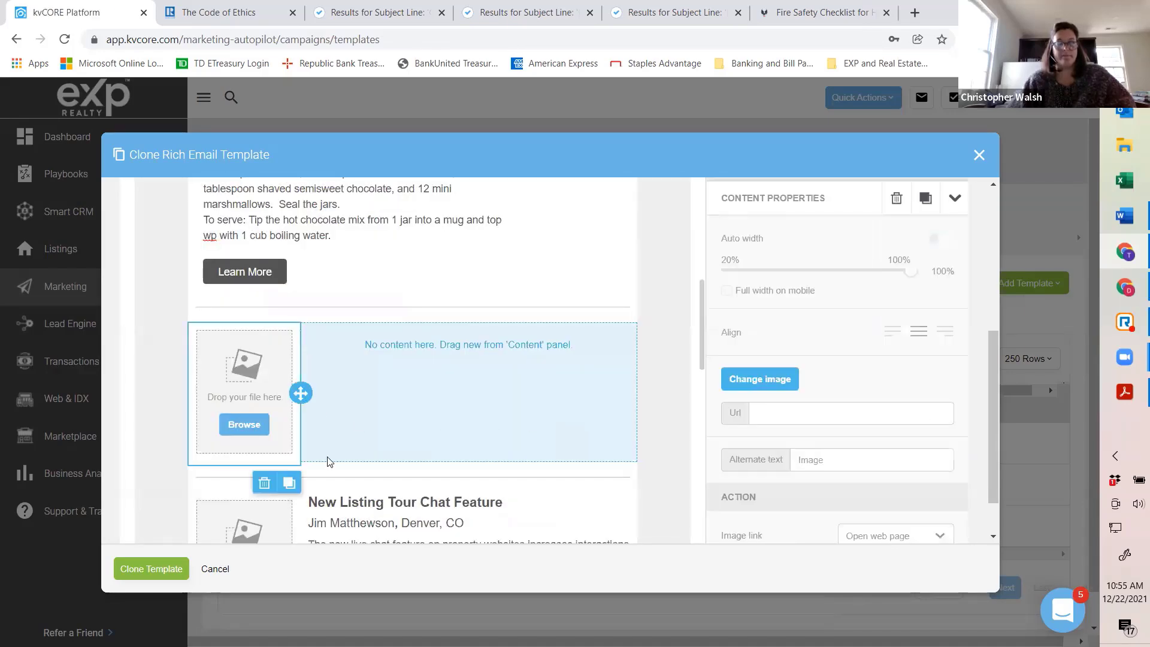
click(265, 483)
click(606, 429)
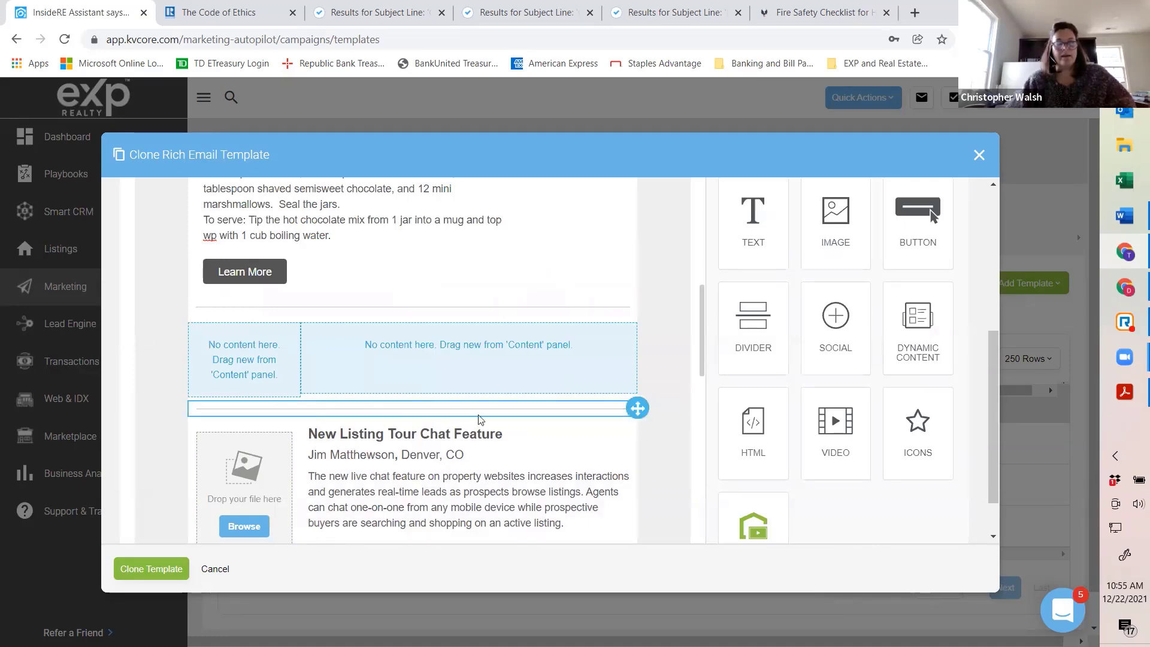
click(596, 412)
click(597, 433)
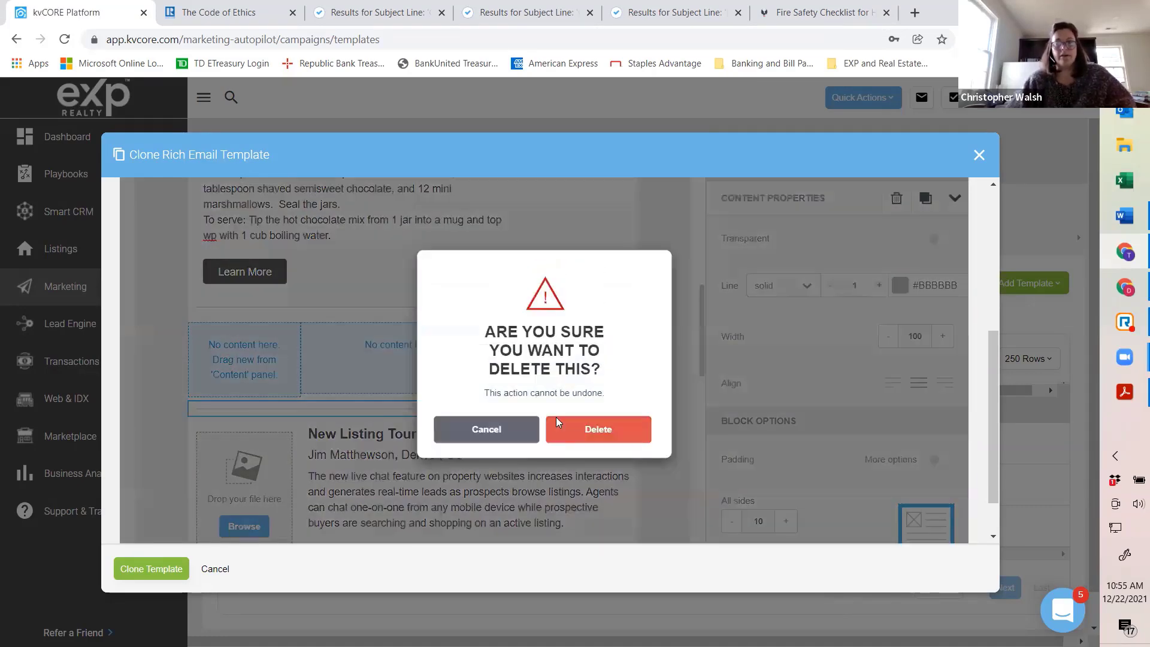
click(559, 426)
Delete the heading and author line of the single-column "New Listing Tour Chat Feature" article.
scroll(499, 355, down, 2)
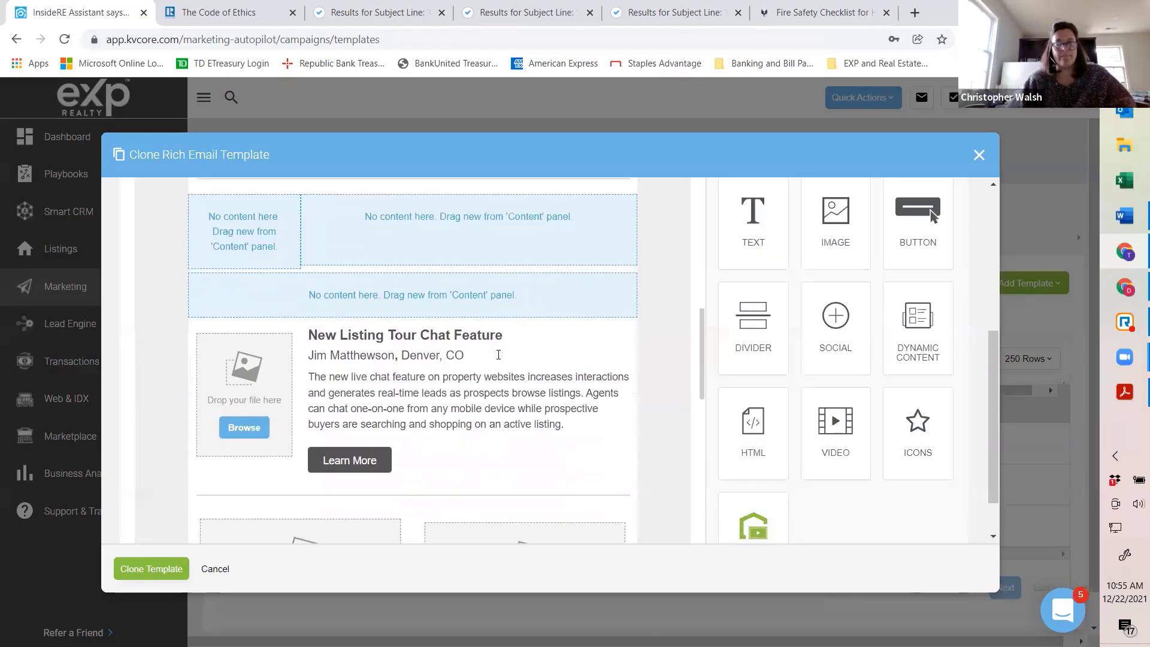
click(619, 333)
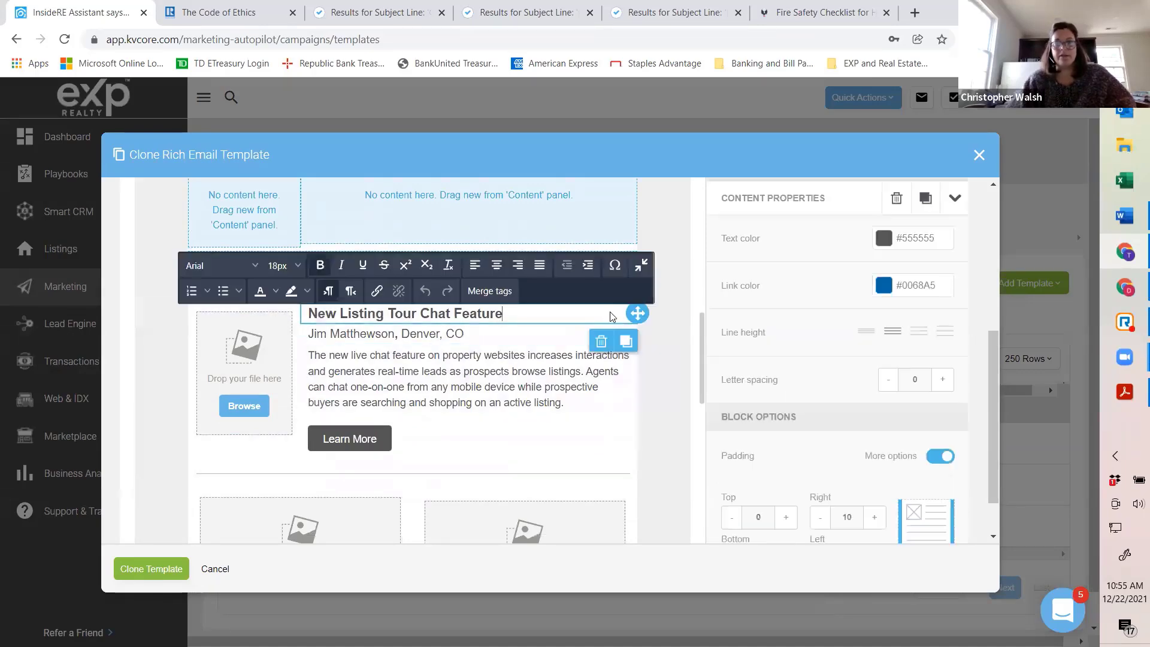
click(599, 342)
click(575, 428)
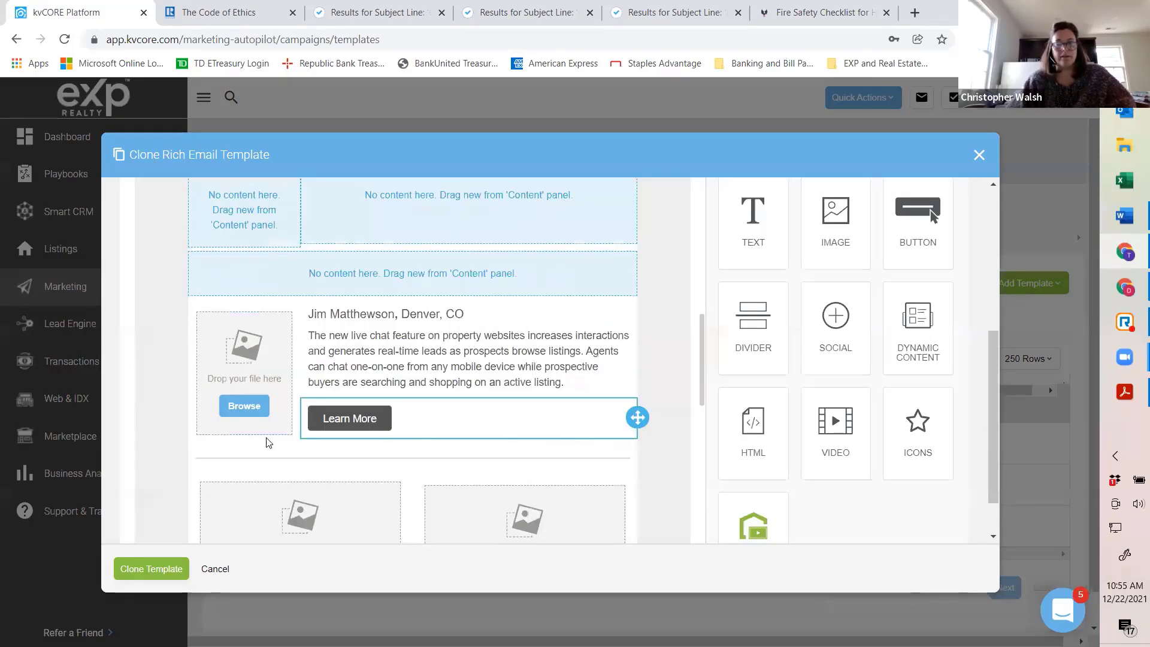
click(596, 316)
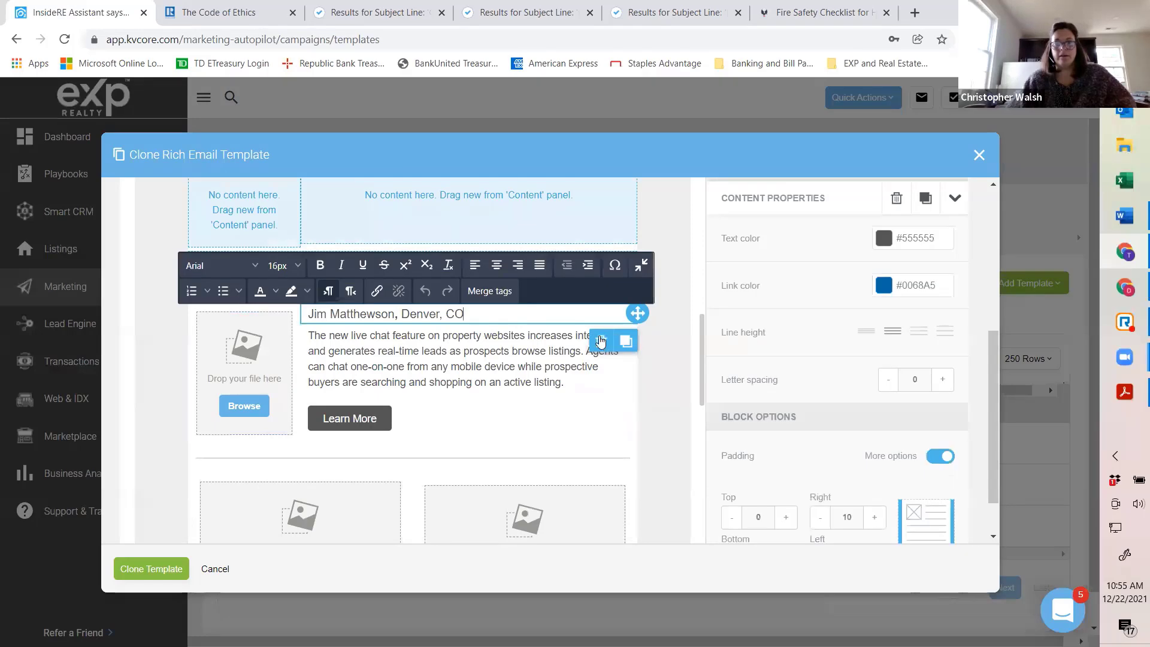
click(605, 342)
click(575, 414)
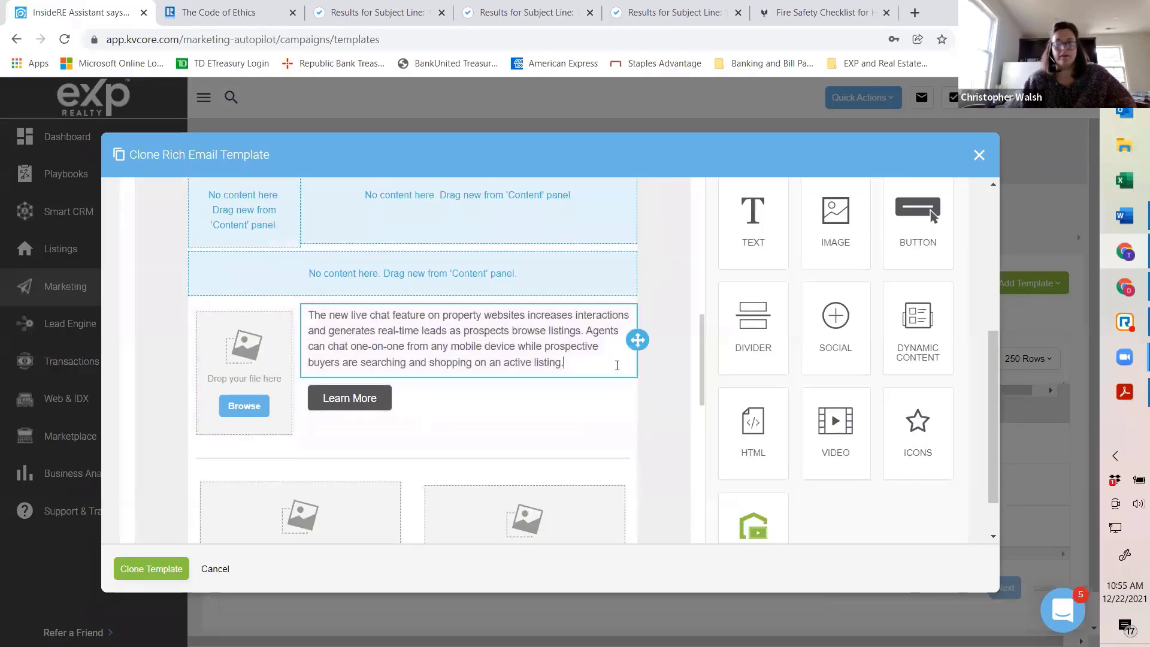
Delete the live chat feature paragraph and the Learn More button beside the remaining small image placeholder.
click(617, 366)
click(606, 394)
click(566, 420)
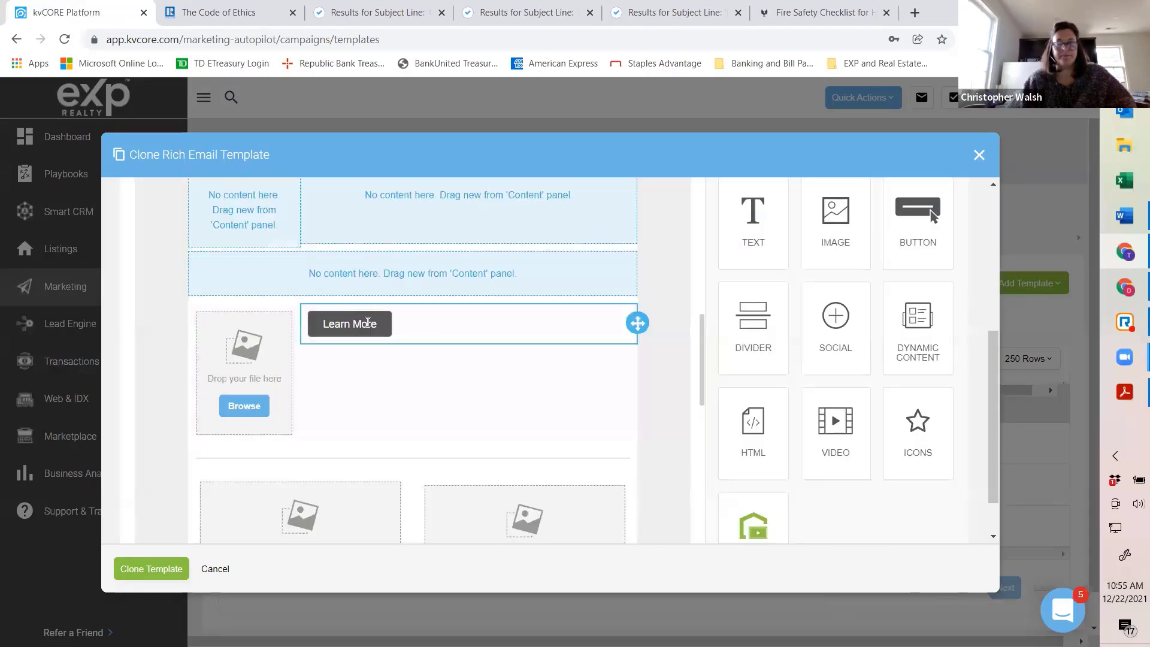
click(603, 334)
click(602, 360)
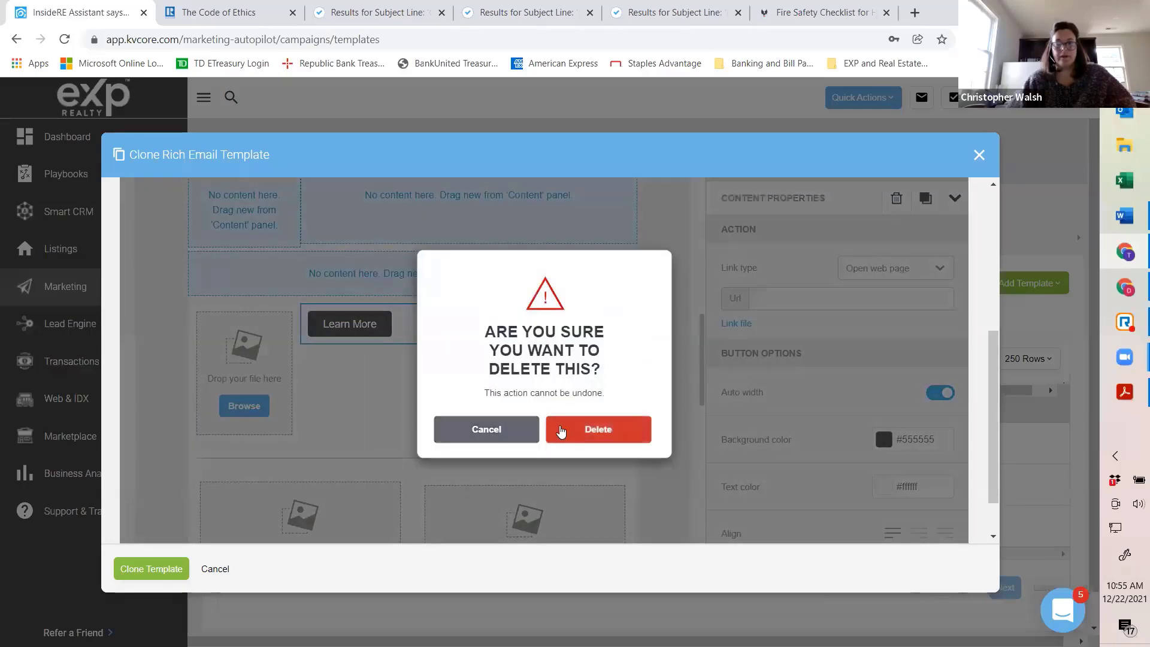
click(560, 430)
Delete the remaining small image placeholder and the divider line above the two-column section.
click(294, 428)
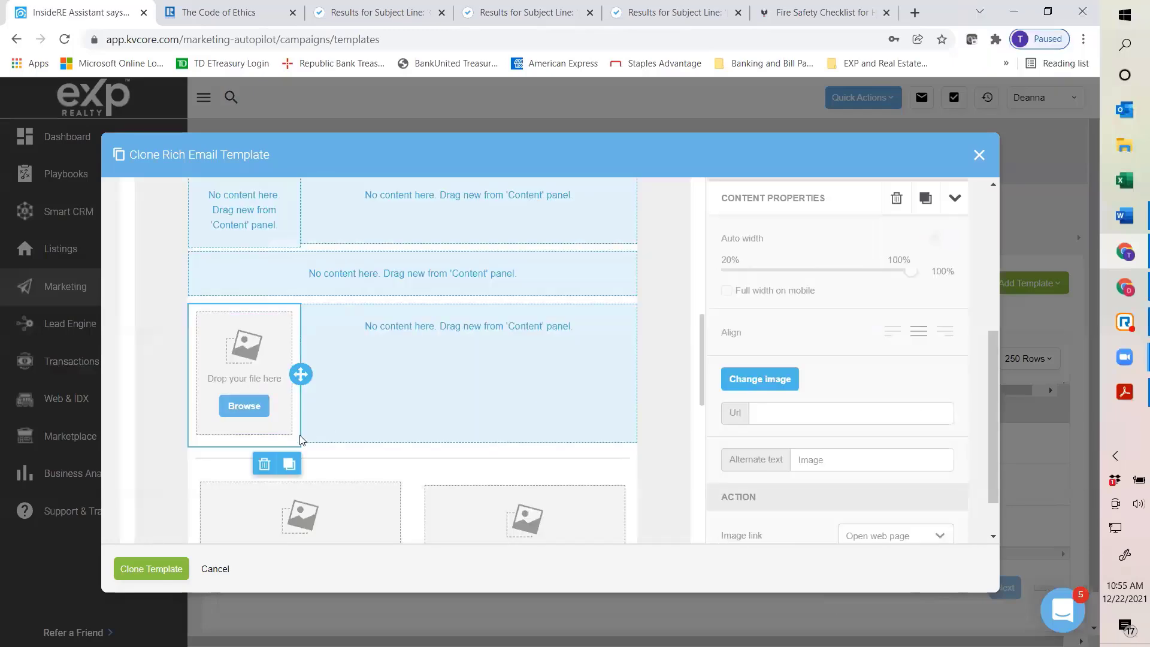
click(265, 463)
click(560, 399)
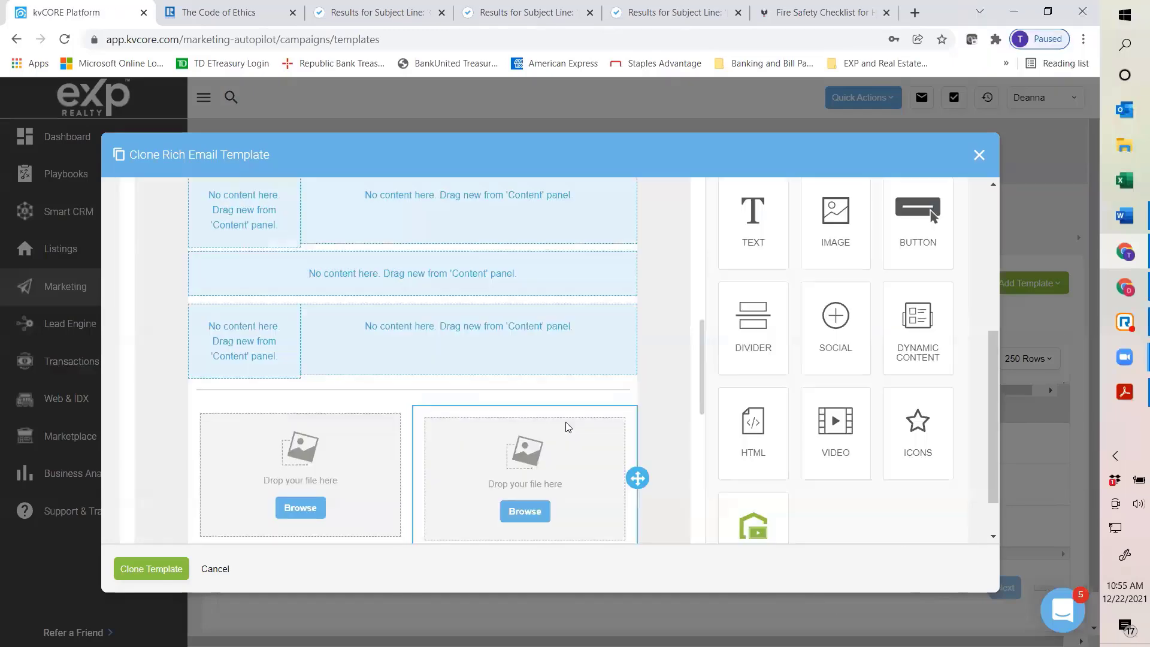
click(541, 396)
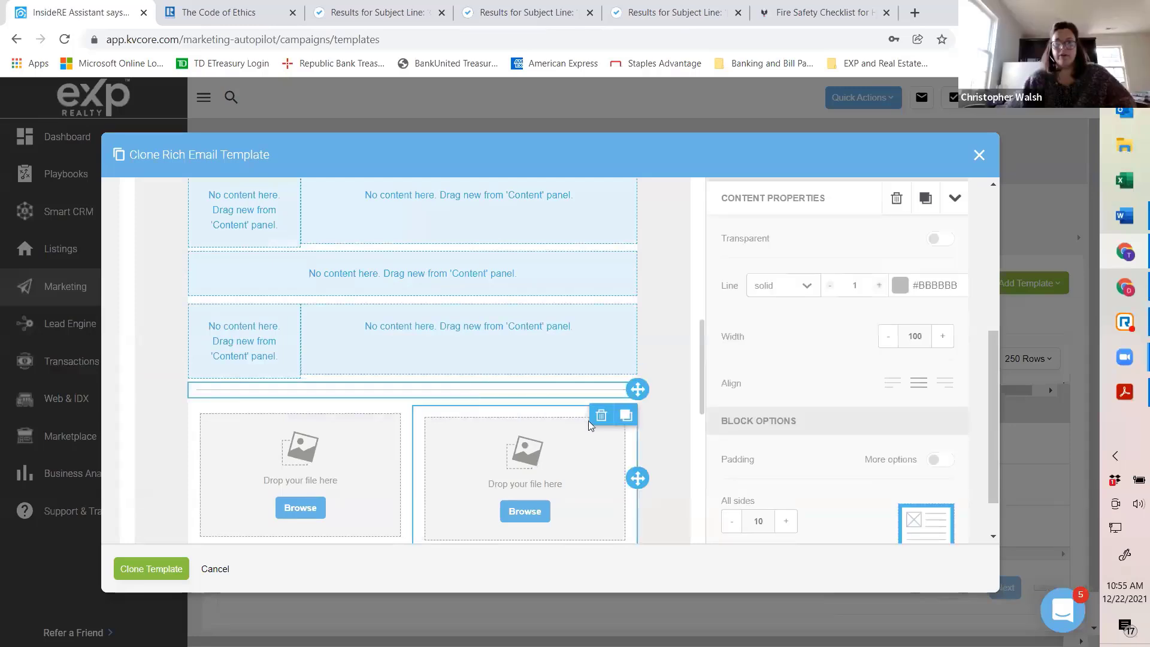
scroll(666, 251, up, 3)
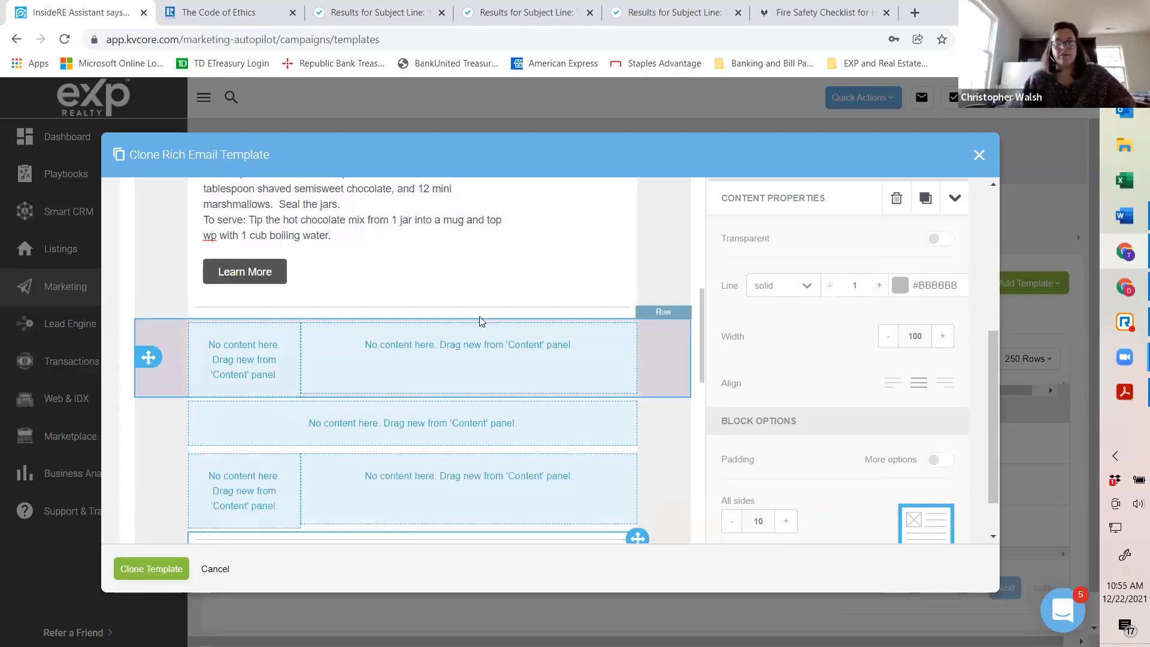
scroll(479, 314, down, 4)
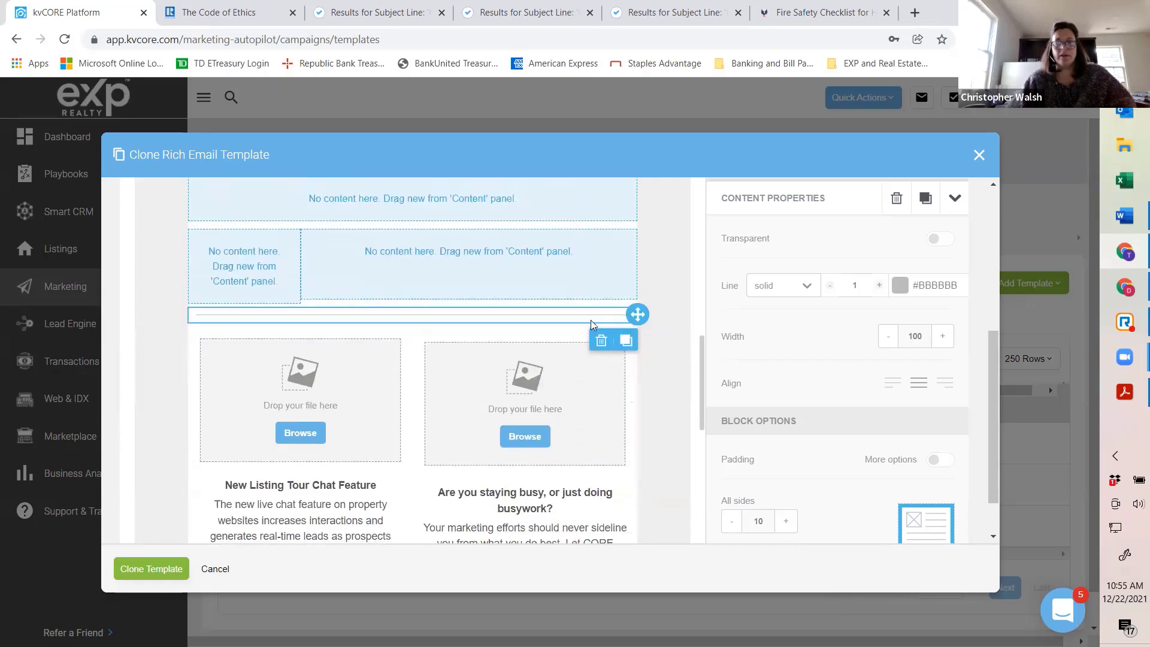
click(600, 343)
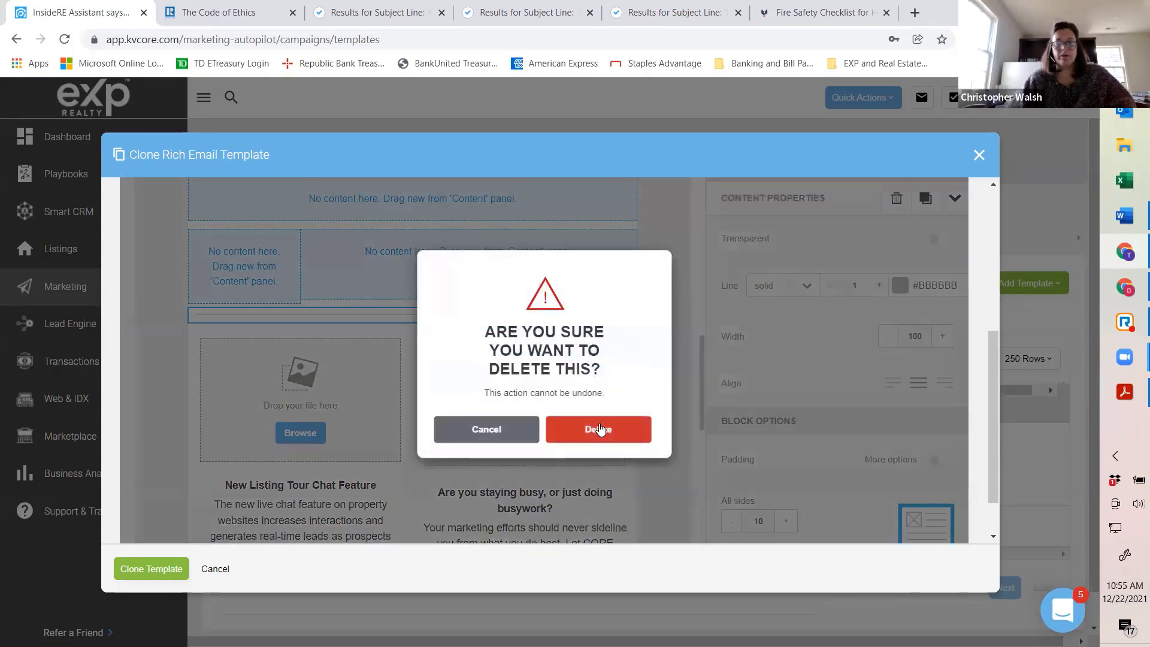
click(596, 429)
Replace the "New Listing Tour Chat Feature" heading in the first column of the two-column section with "RECHARGE".
scroll(382, 379, down, 3)
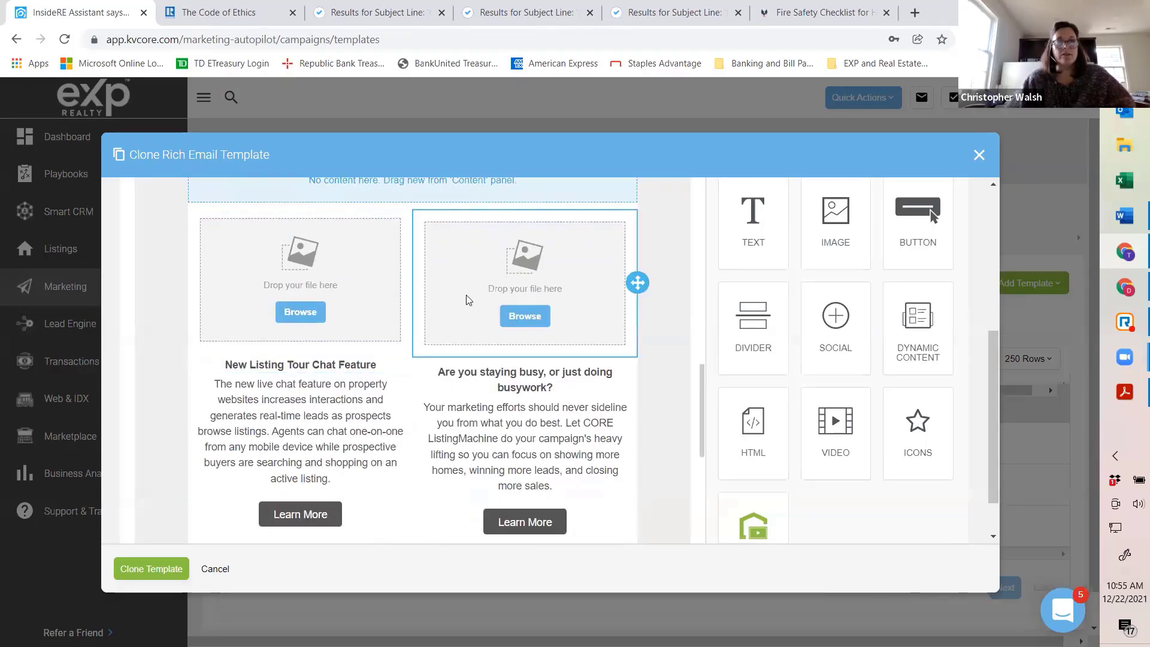
double_click(357, 365)
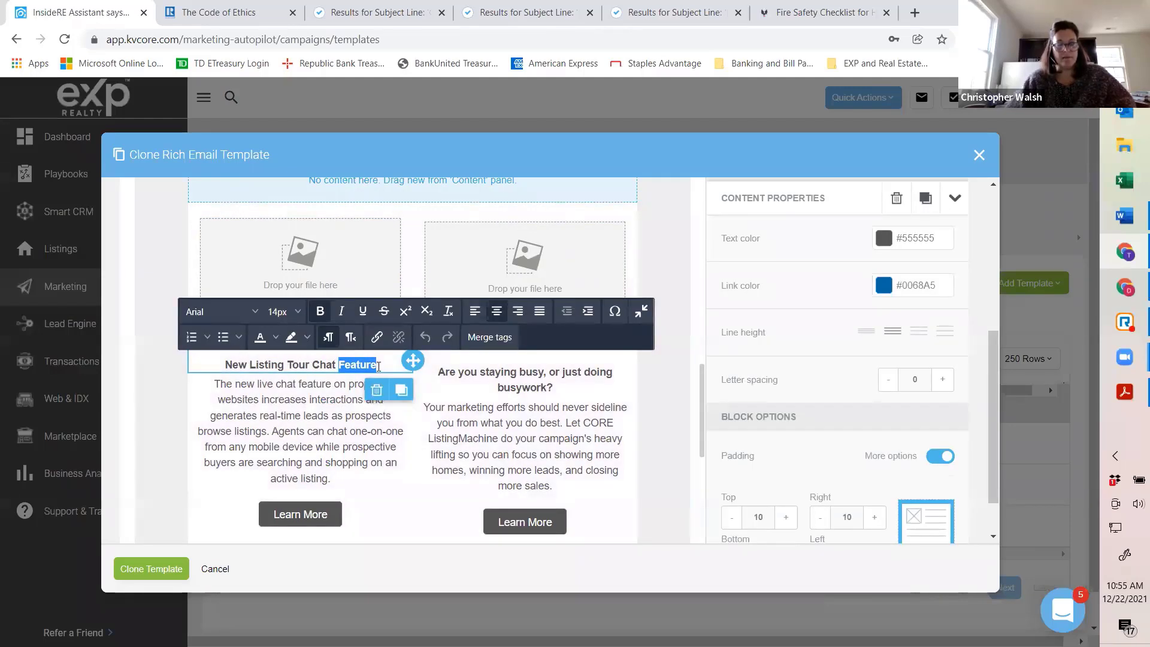
drag(225, 366, 415, 361)
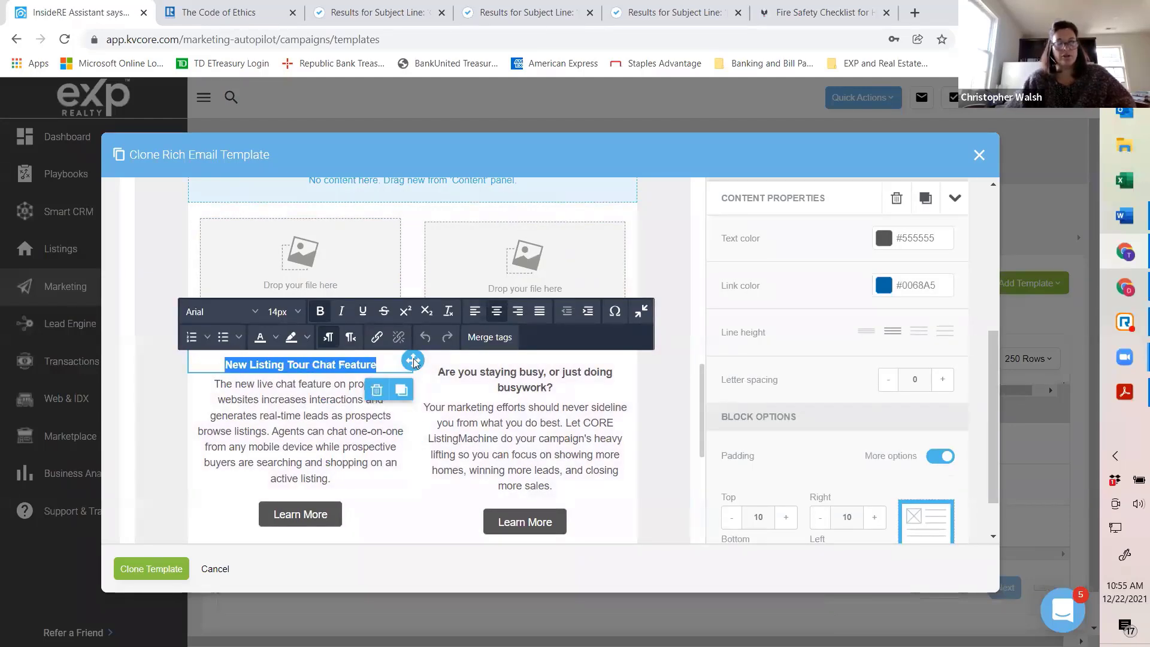
text(RECHARGE)
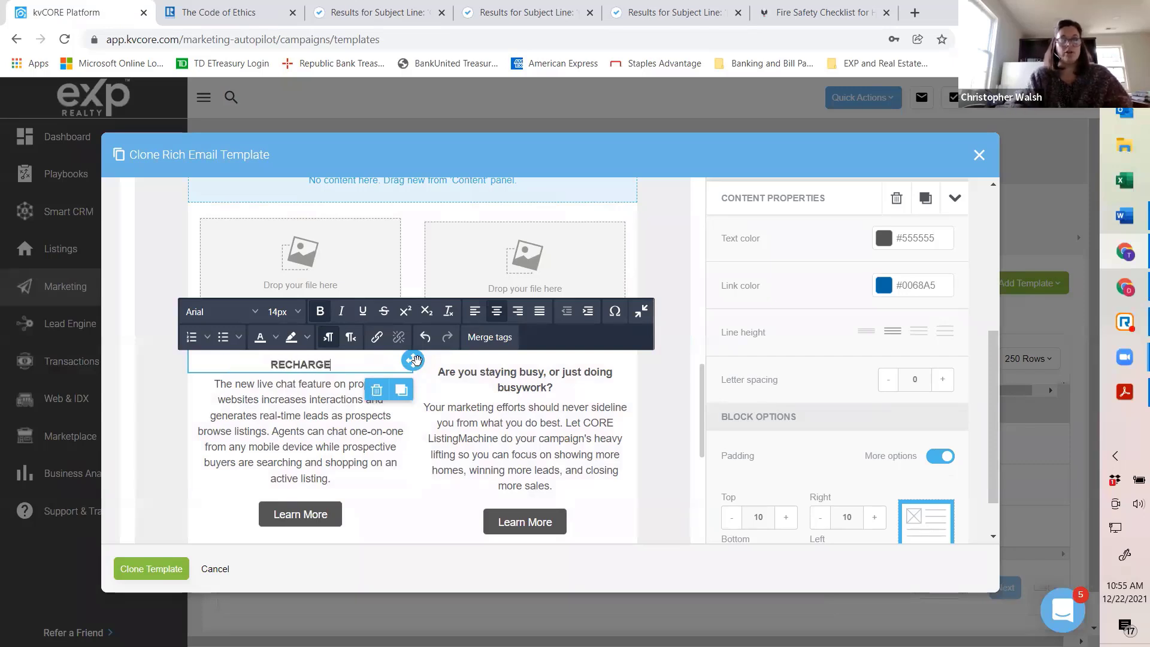
Format the RECHARGE heading in Helvetica at 18px.
drag(339, 363, 263, 363)
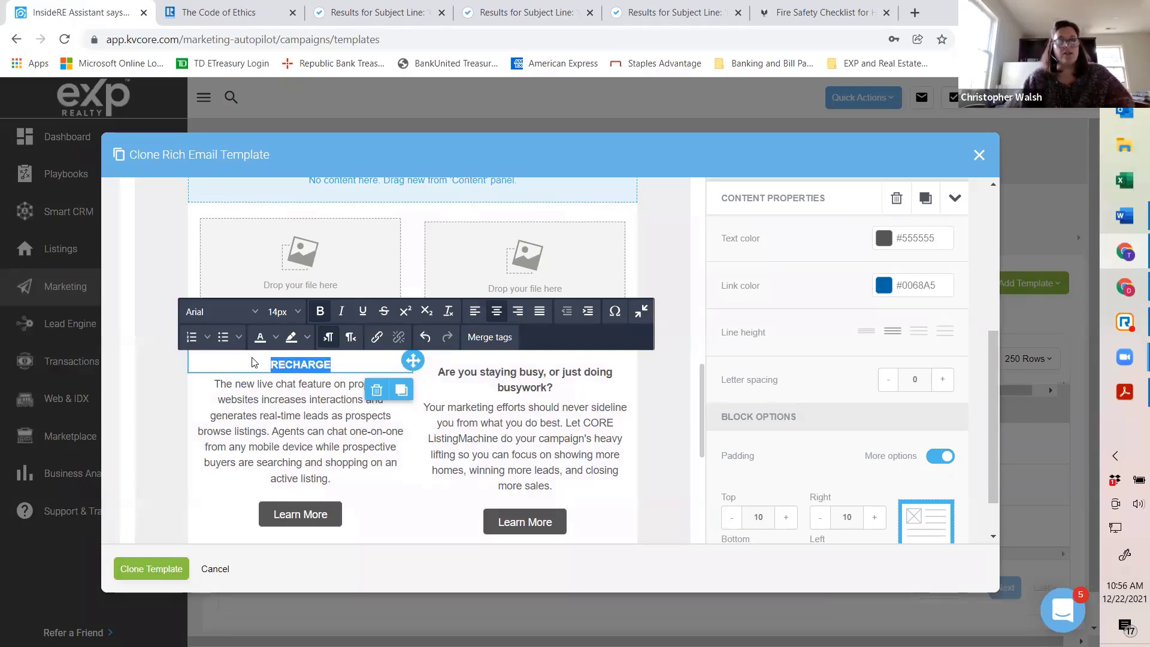
click(221, 311)
click(204, 396)
click(287, 312)
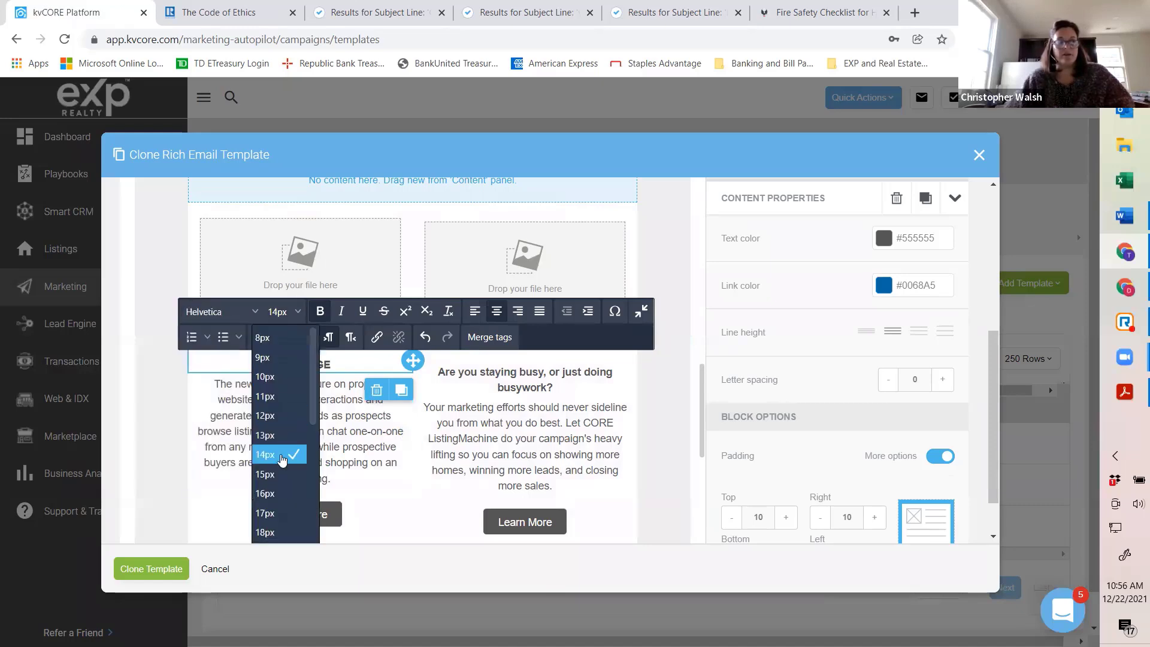
click(279, 476)
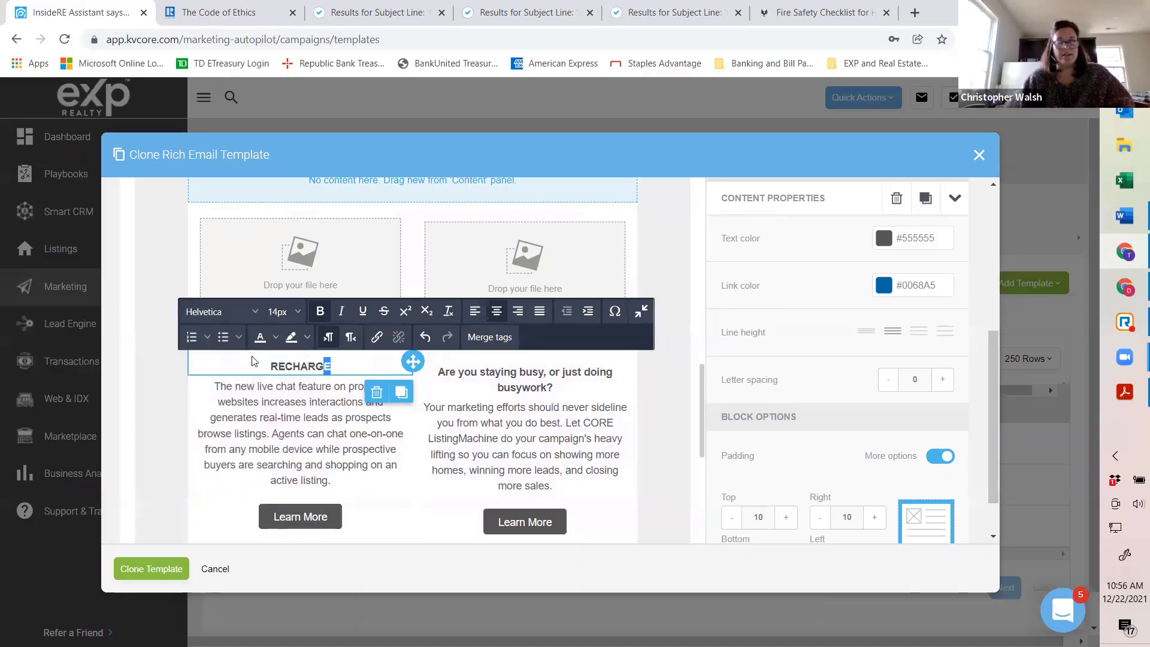
drag(334, 365, 267, 365)
click(287, 311)
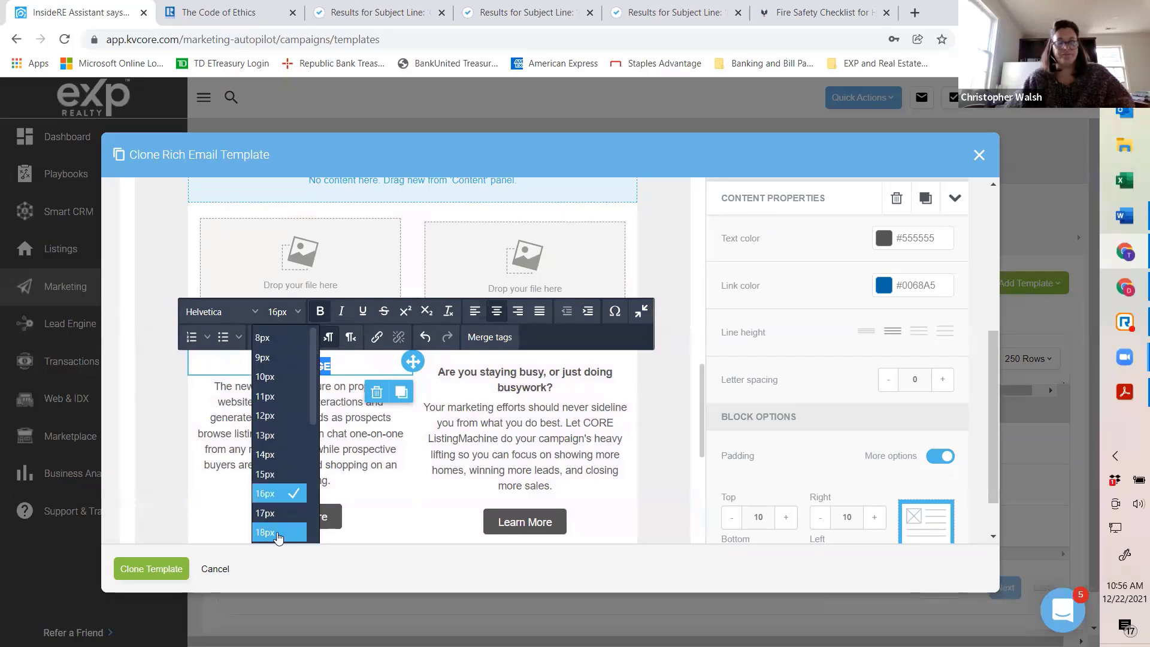
click(276, 534)
Replace the live chat paragraph under the RECHARGE heading with "Now is a great time to run through a fire safety check!".
click(291, 436)
drag(216, 388, 414, 443)
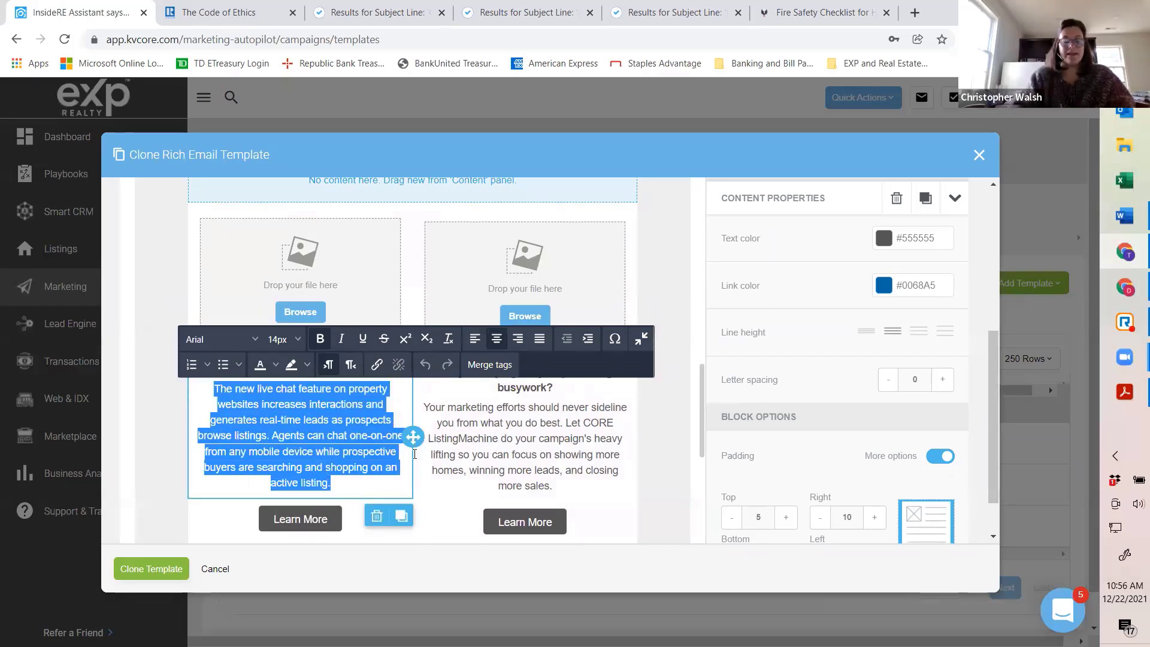
text(Now is a great time to c)
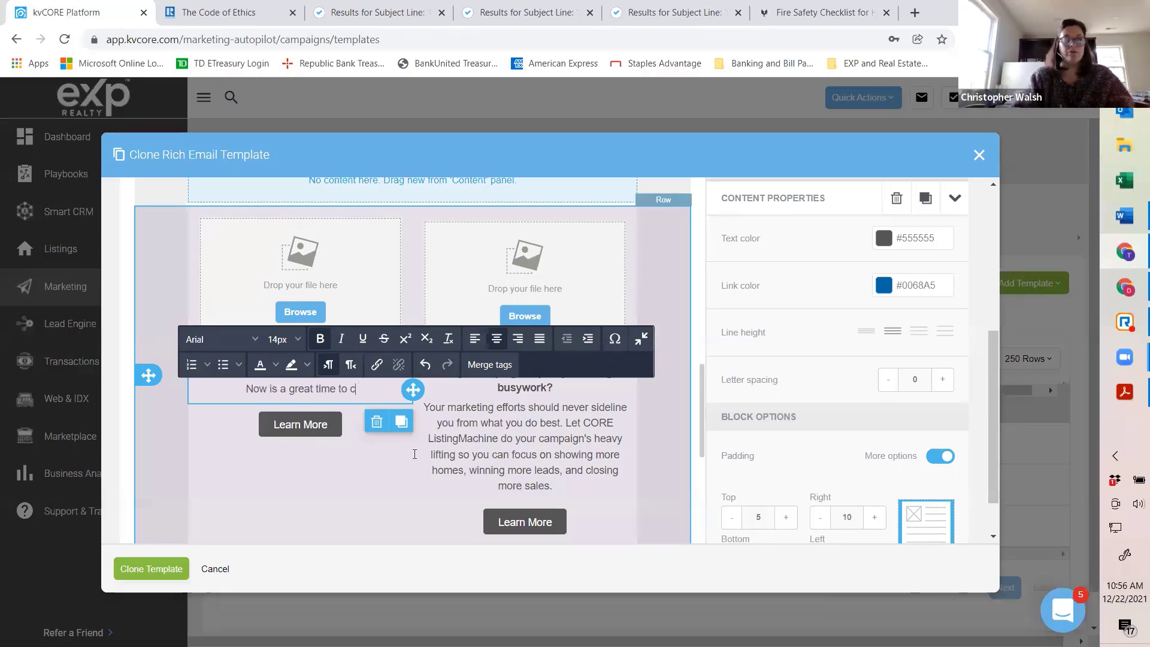
key(BackSpace)
text(ru)
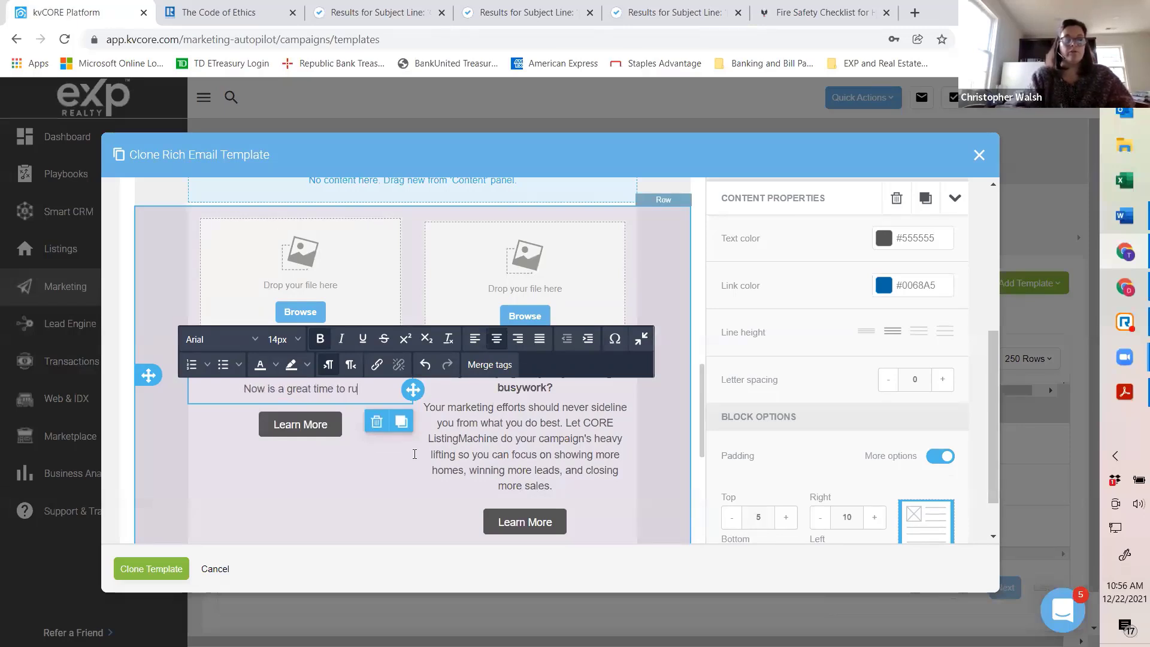
text(n through a fire sa)
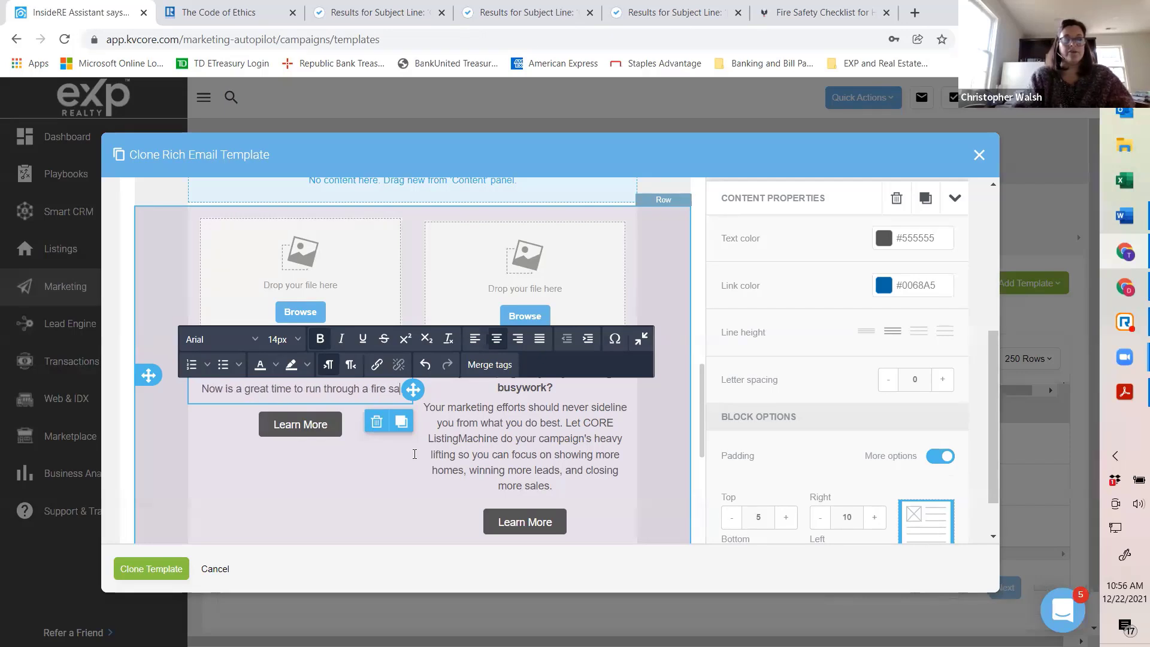
text(fety check!)
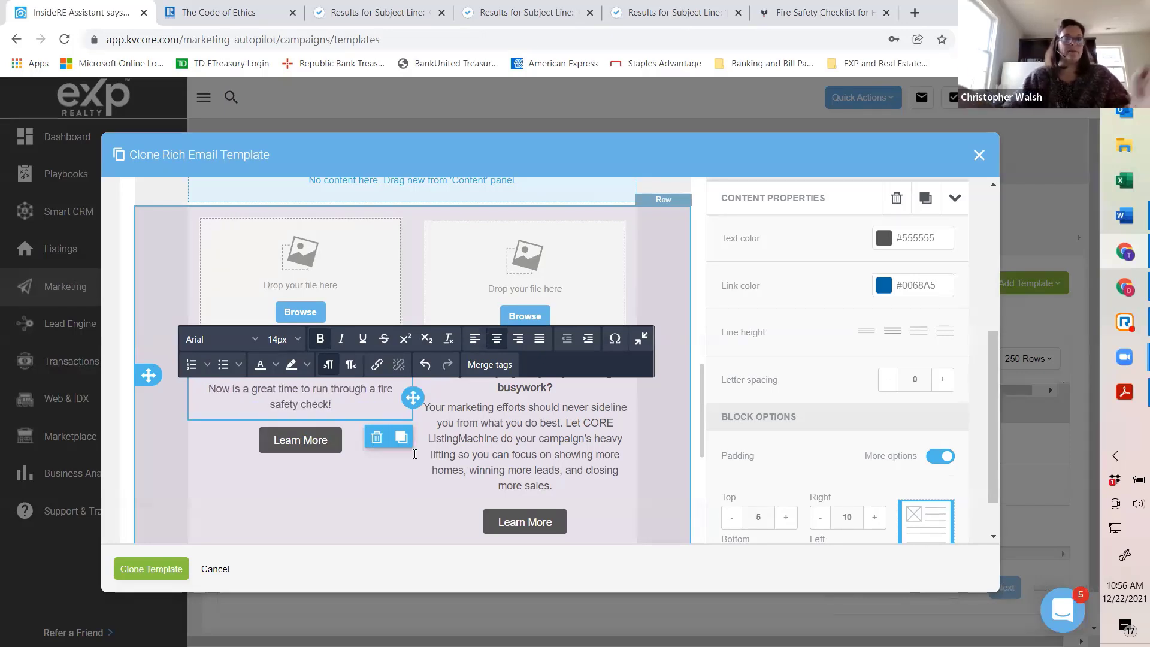
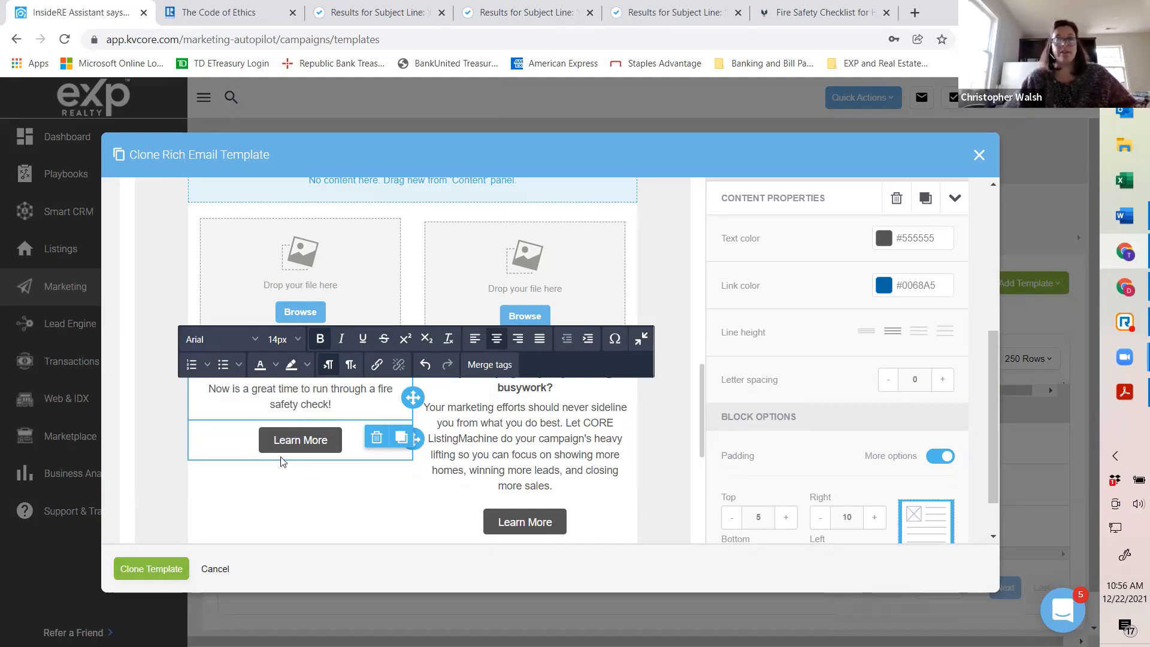
Relabel the Learn More button under RECHARGE as "Fire Safety Checklist".
click(310, 441)
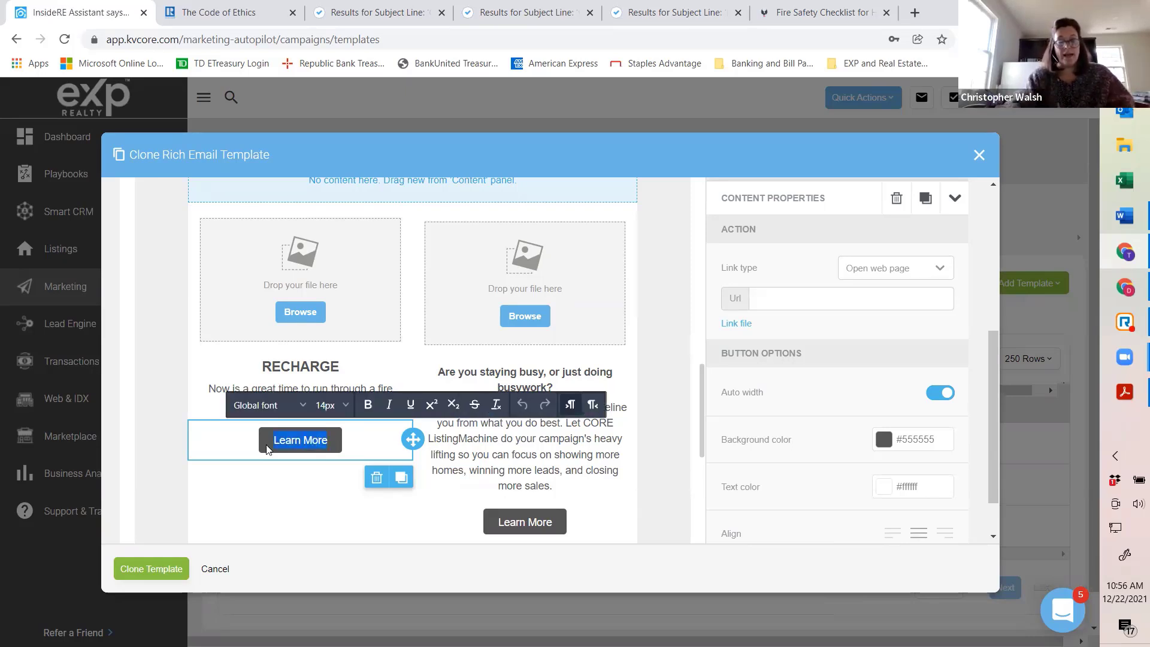
text(F)
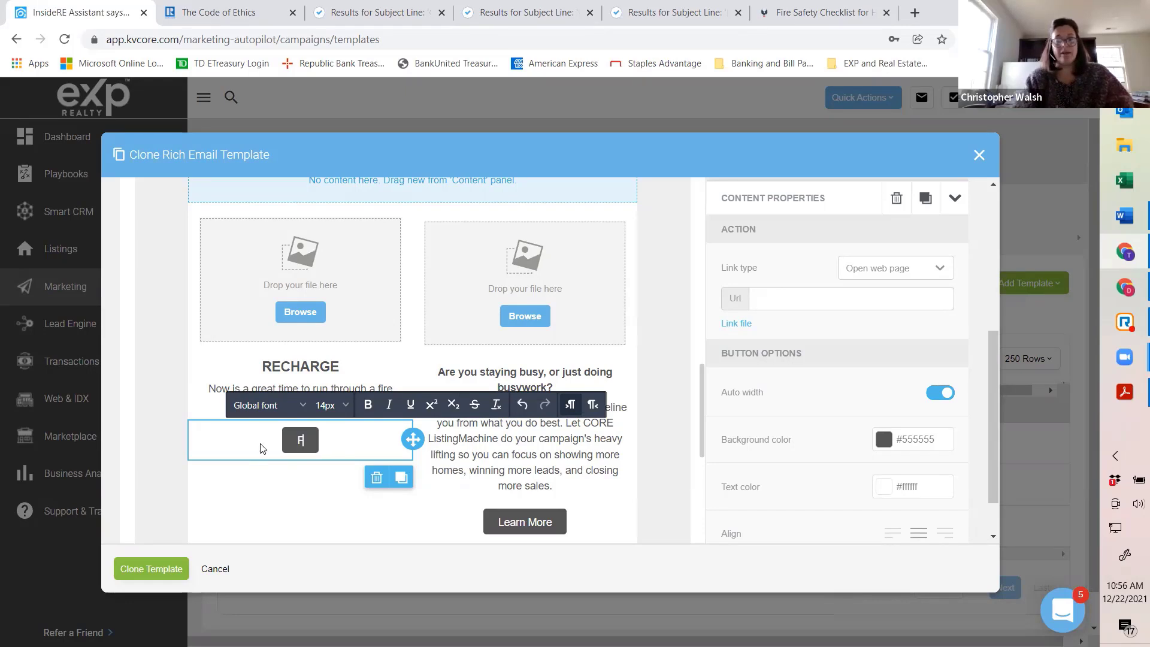
text(ire Saftey)
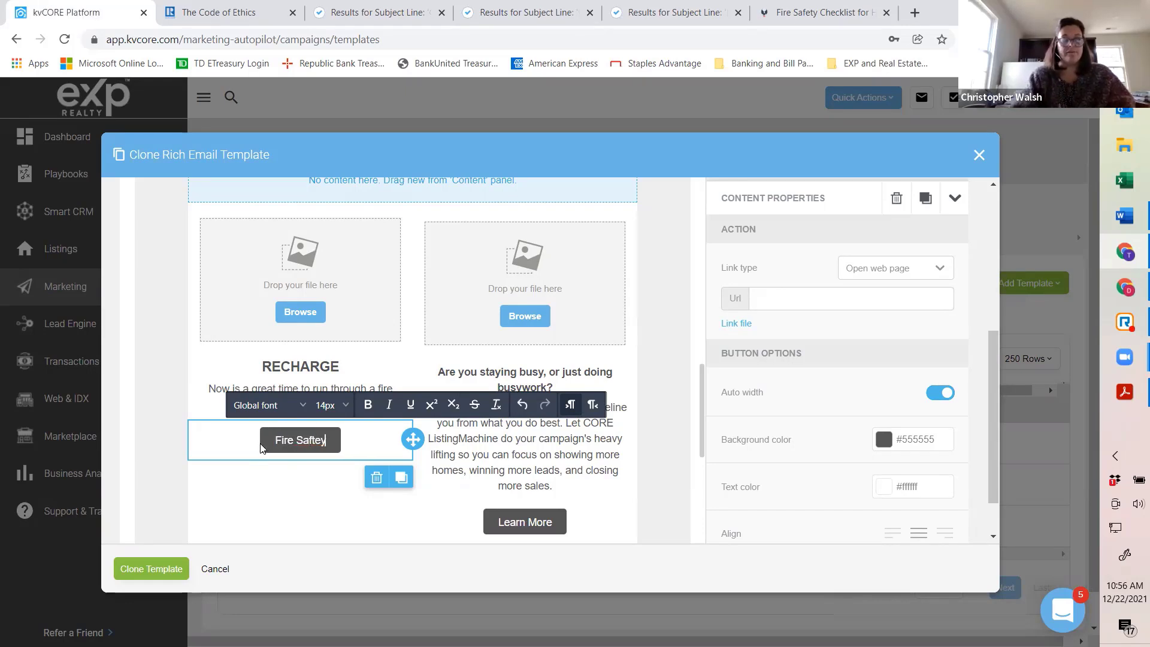
key(BackSpace)
key(BackSpace)
key(BackSpace)
text(ety Checkl)
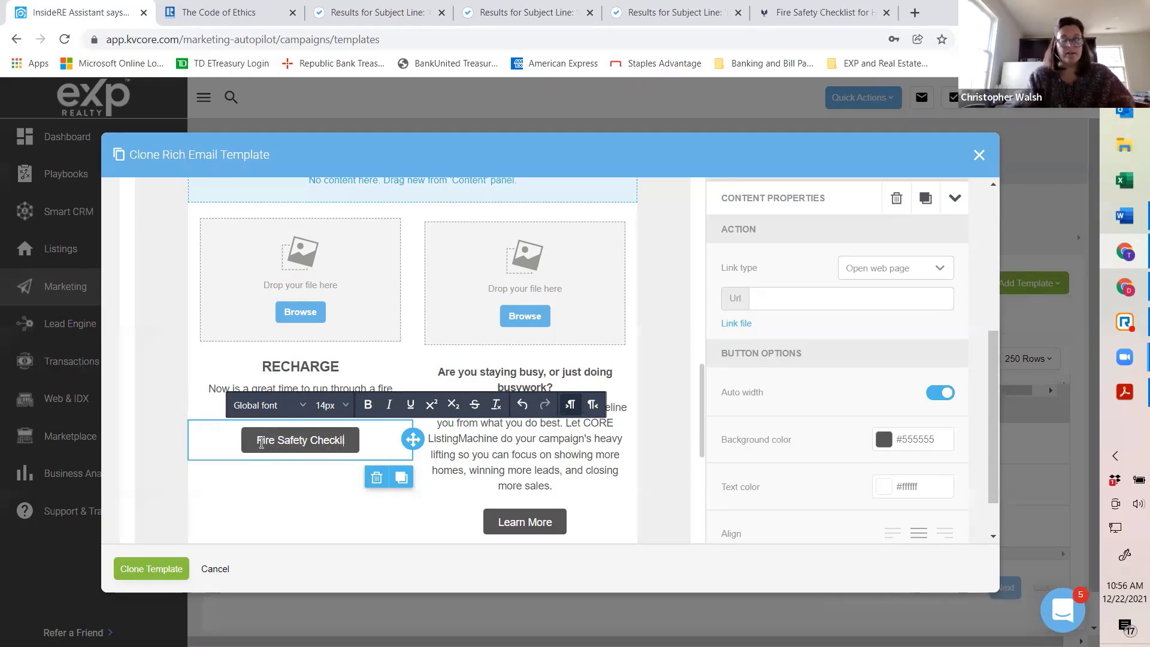
text(ist)
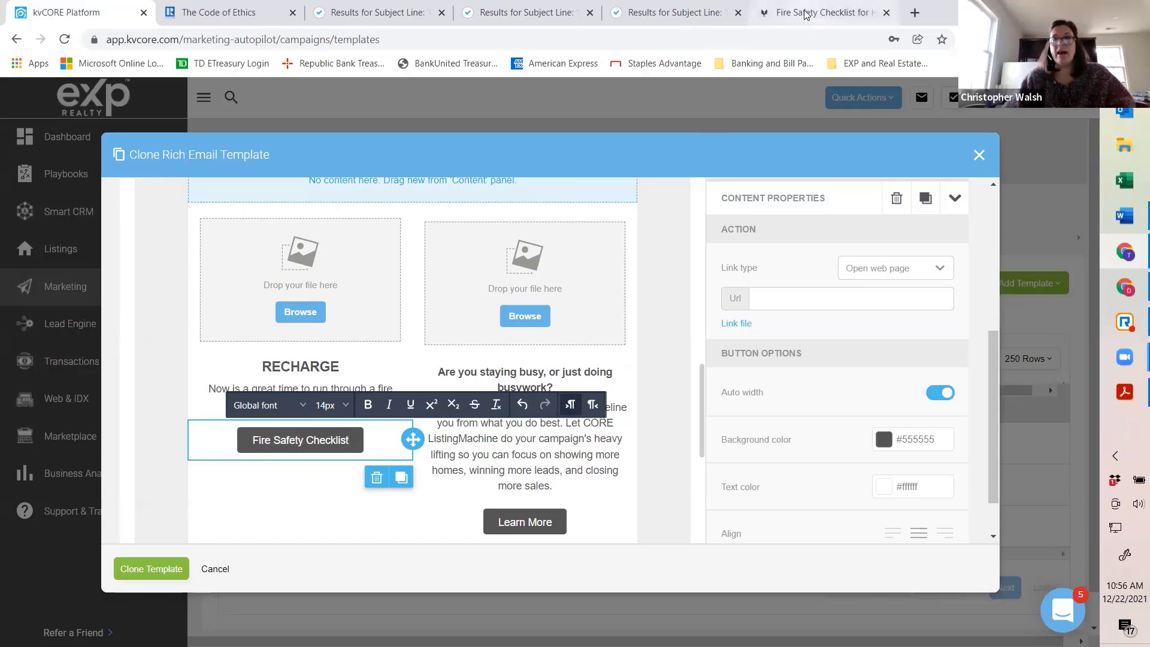
Copy the web address of the FEMA fire safety checklist PDF and set it as the Fire Safety Checklist button's link URL.
click(806, 14)
click(465, 40)
right_click(281, 44)
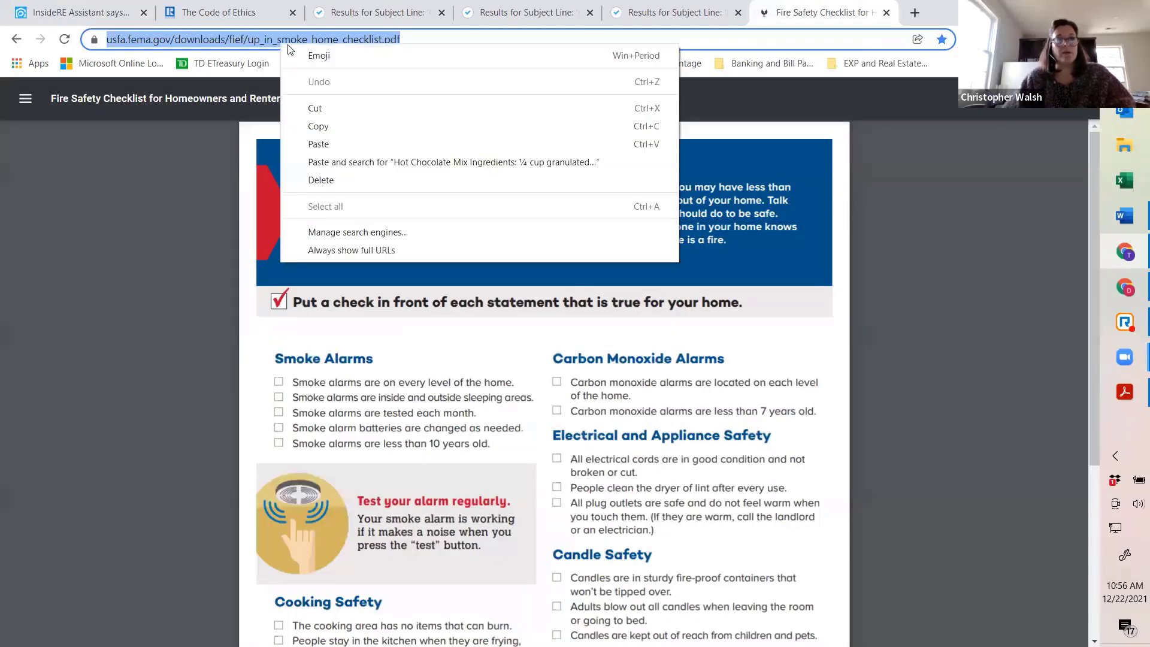
click(309, 122)
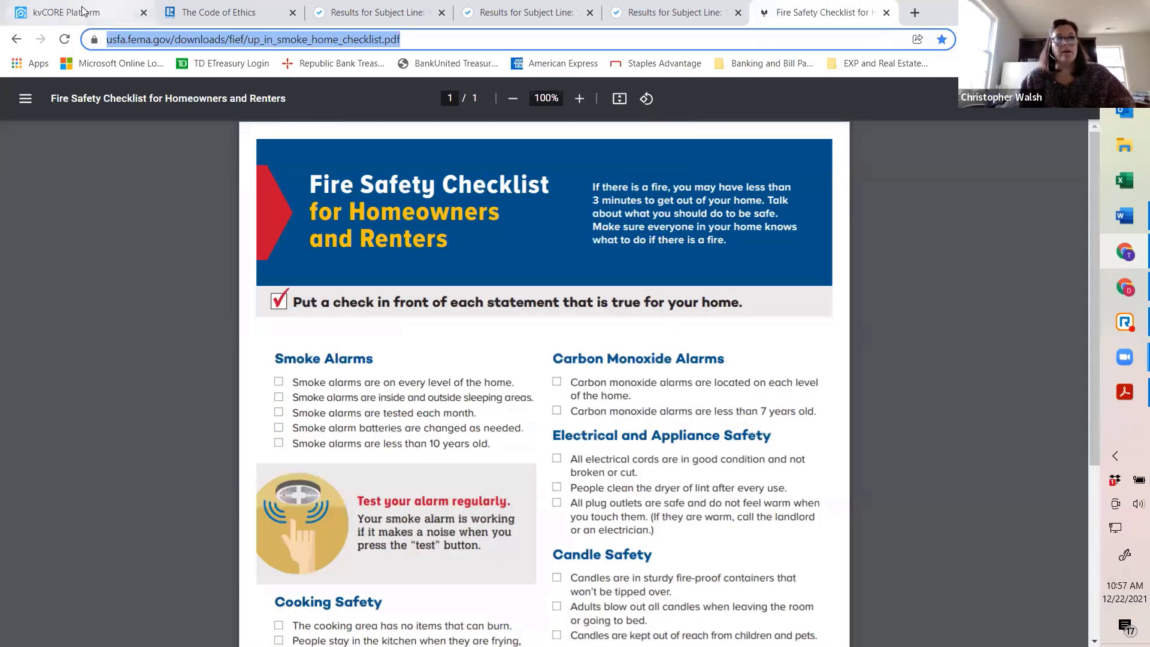
click(83, 12)
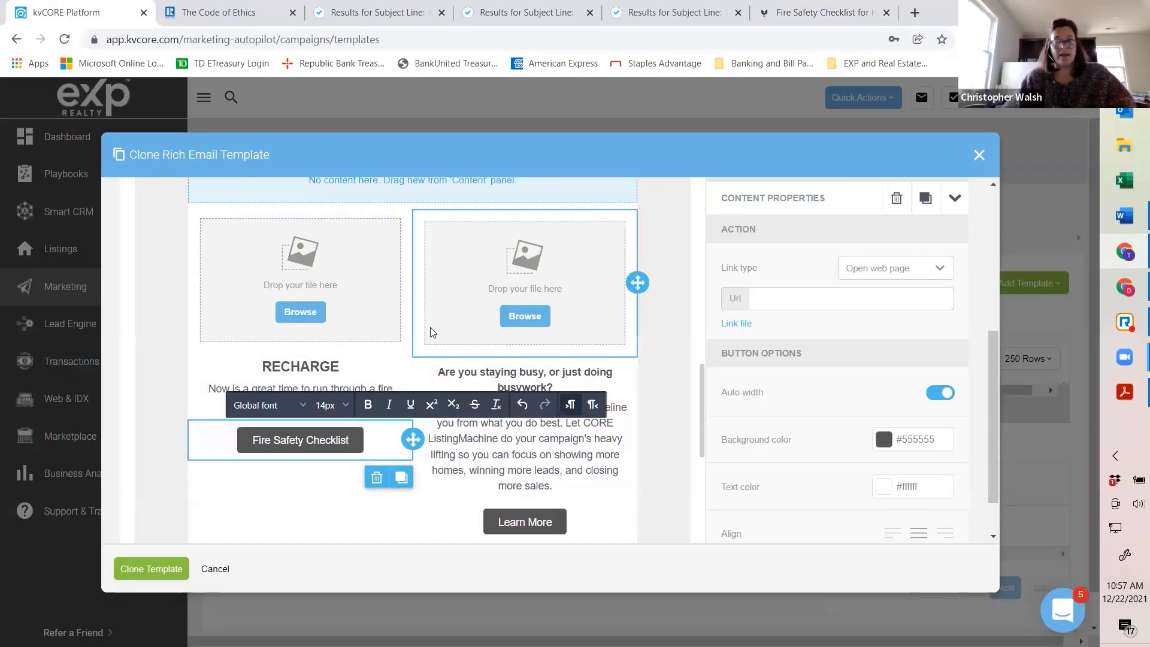
click(767, 299)
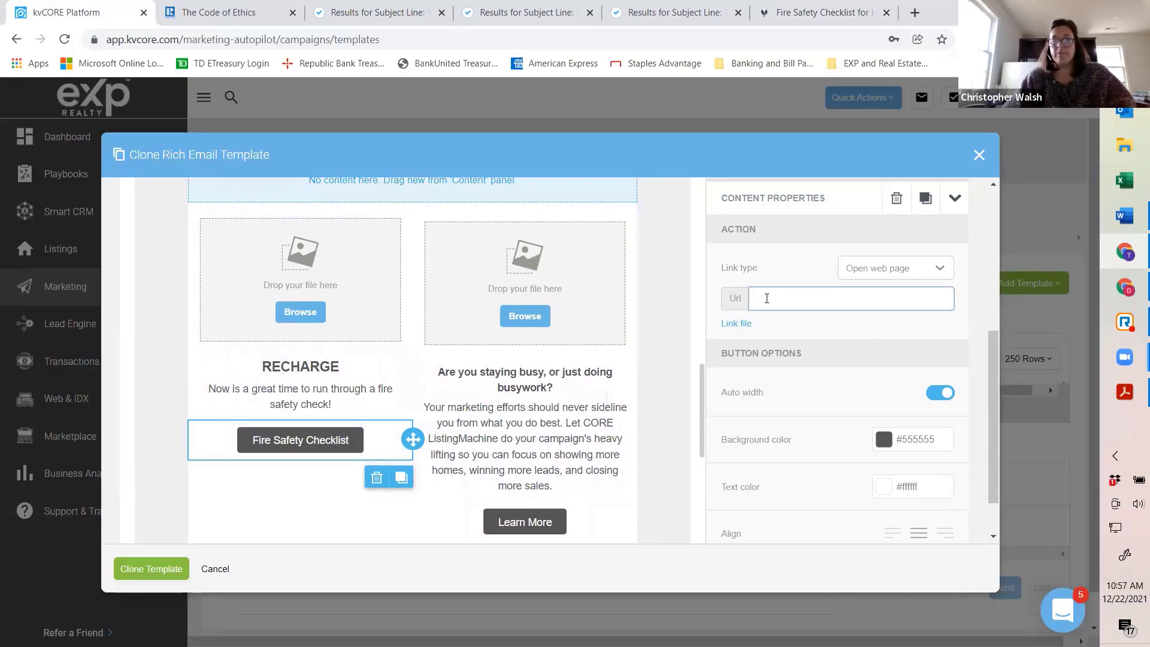
right_click(768, 302)
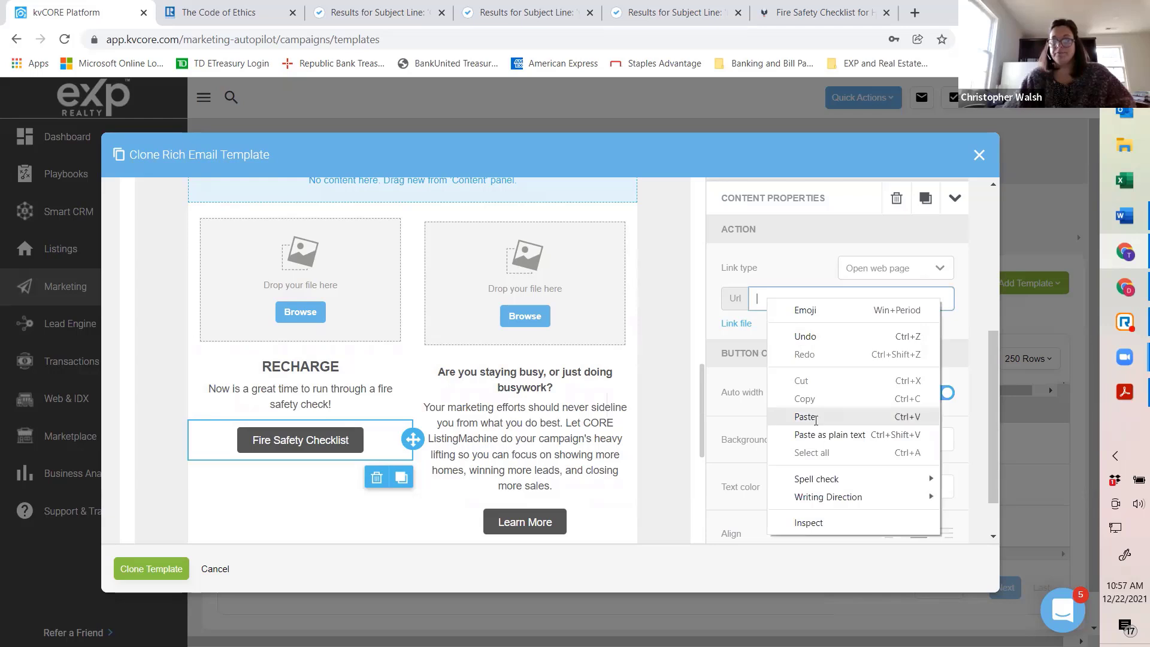
click(816, 415)
click(820, 412)
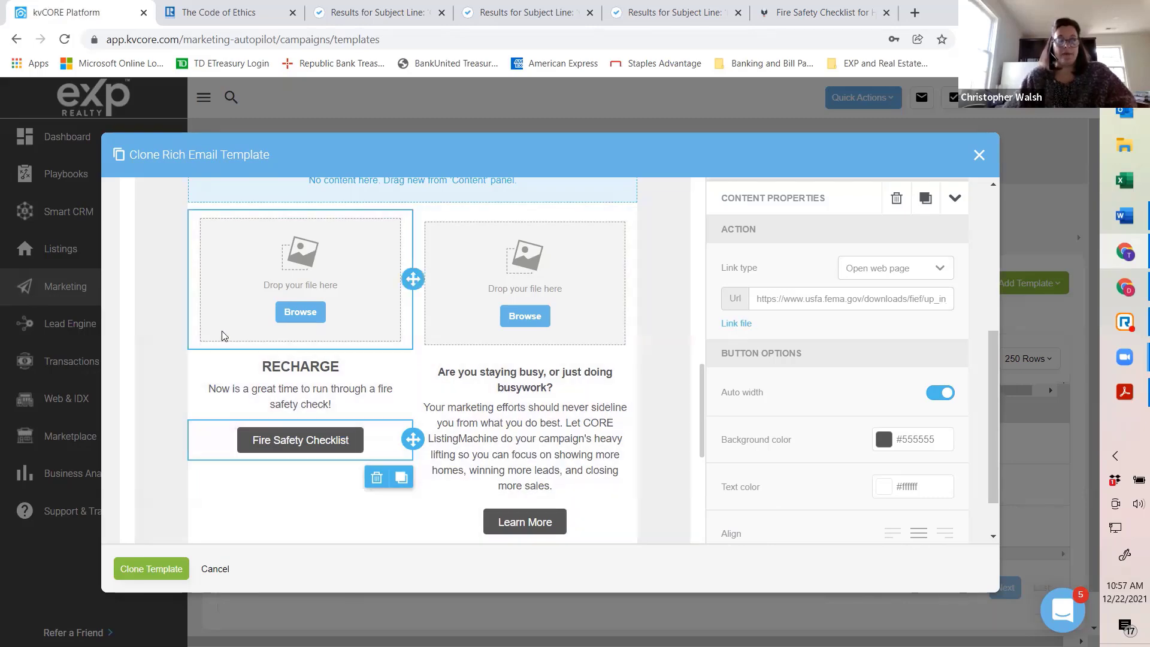
Fill the image placeholder above RECHARGE with the stored photo of a finger tied with a red string.
click(301, 313)
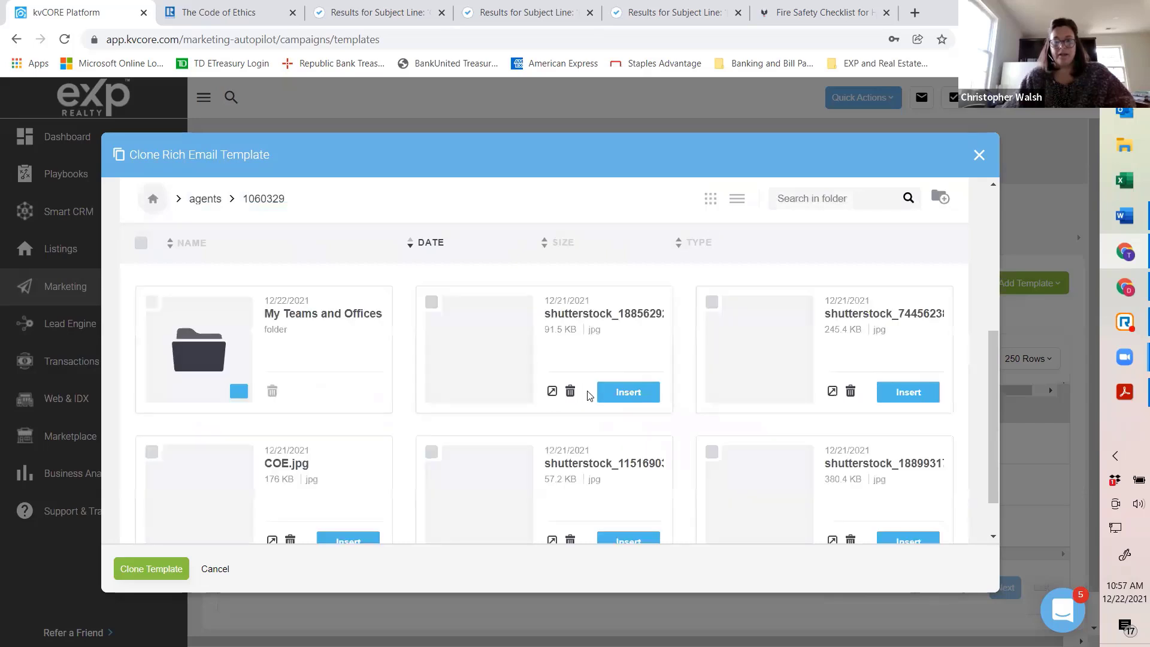
scroll(657, 412, down, 3)
click(629, 393)
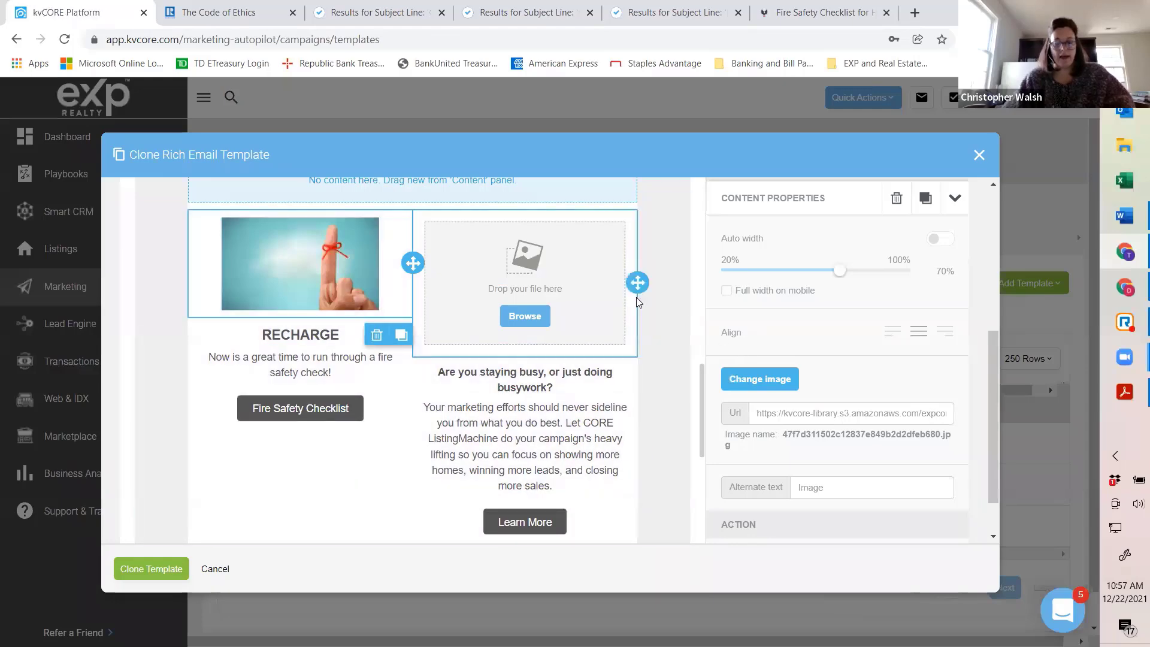
Replace the "Are you staying busy, or just doing busywork?" heading in the second column with "RESOLVE".
click(596, 316)
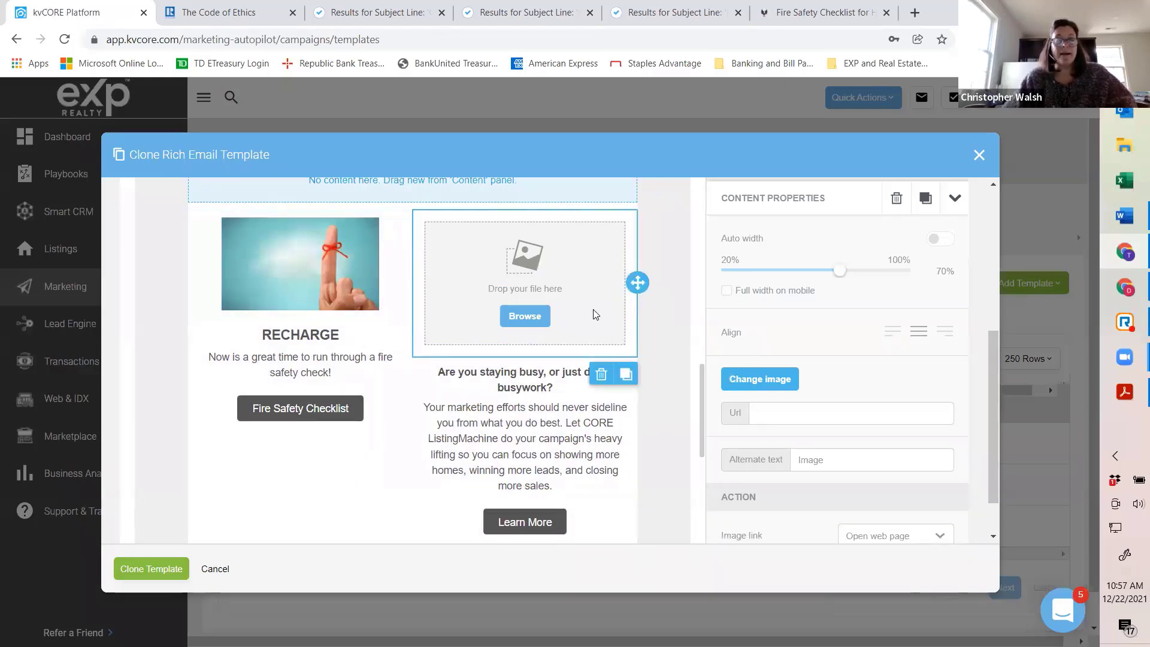
click(530, 387)
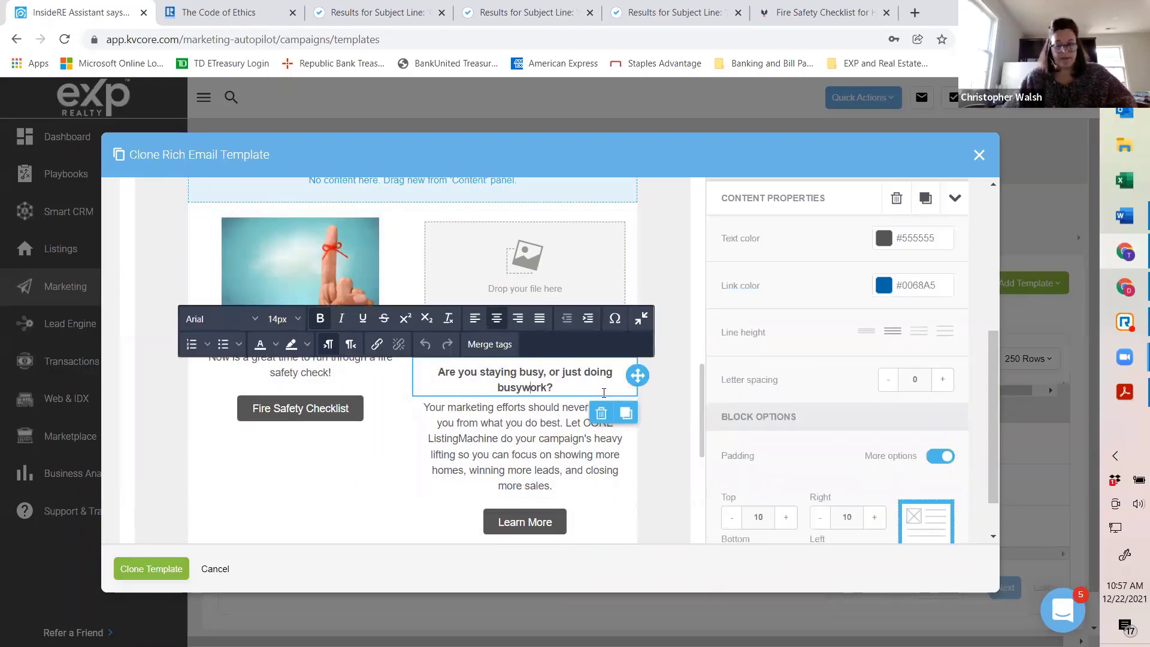
drag(588, 389, 449, 372)
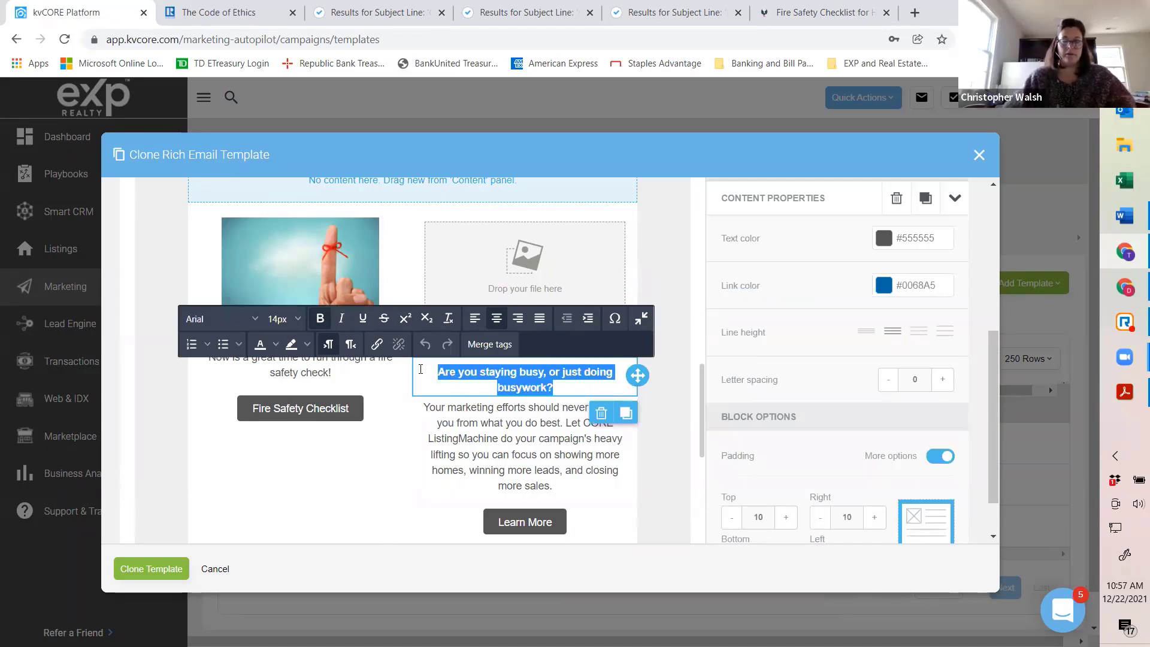
text(RESOLVE)
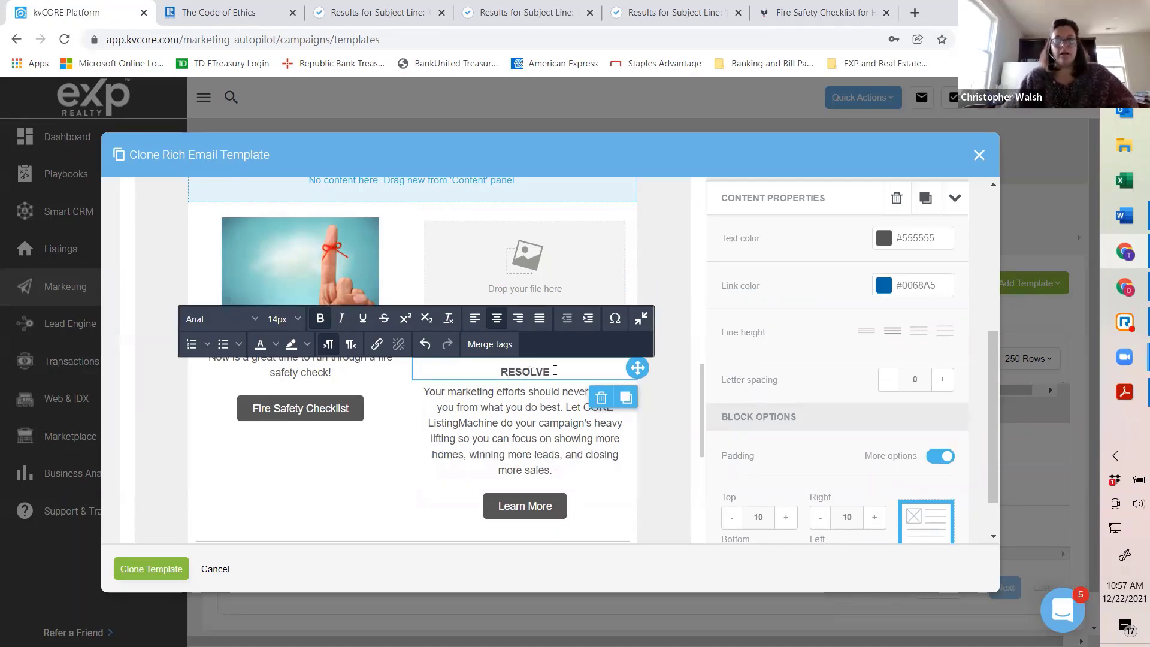
Set the RESOLVE heading's font size to 18px.
drag(555, 371, 480, 370)
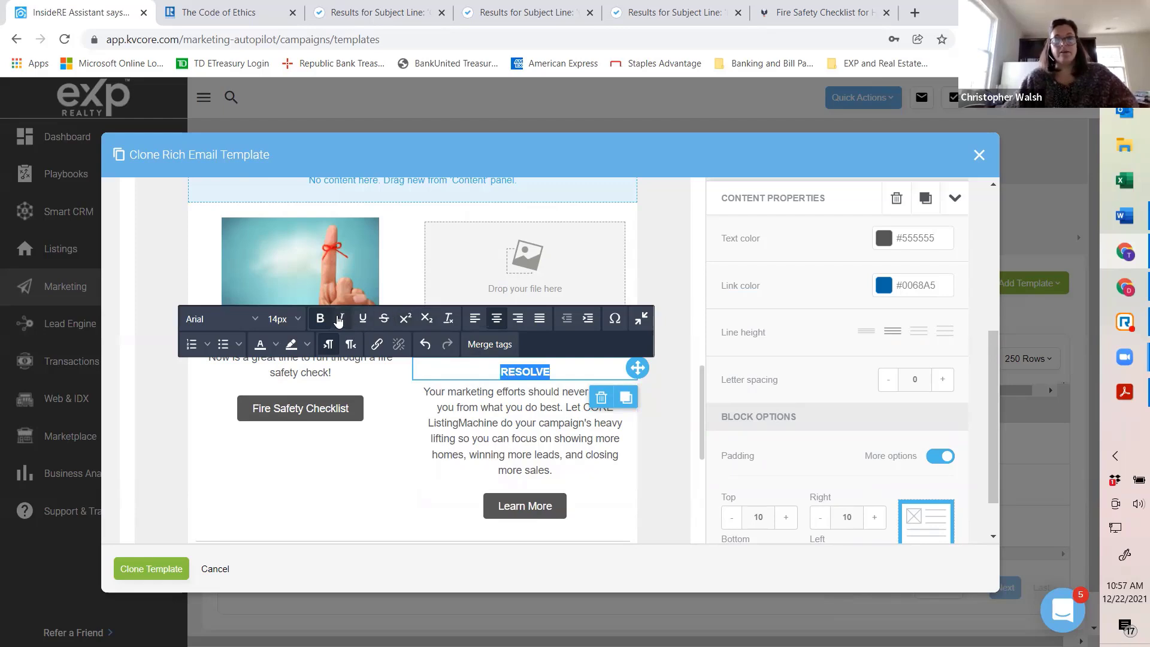
click(299, 323)
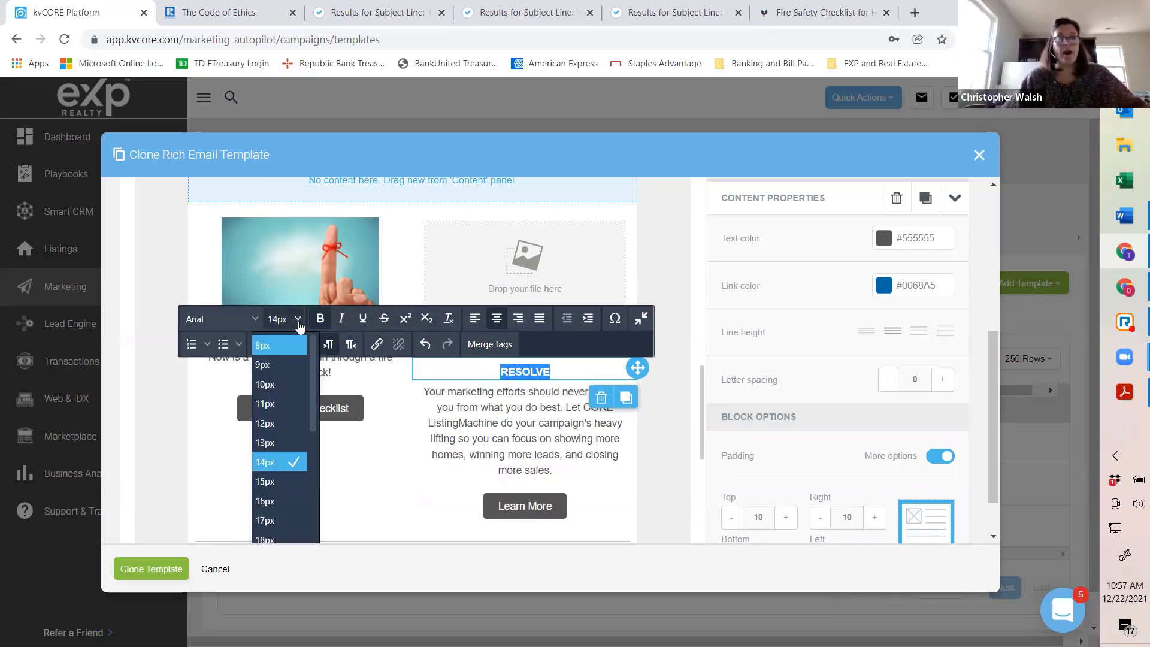
click(292, 538)
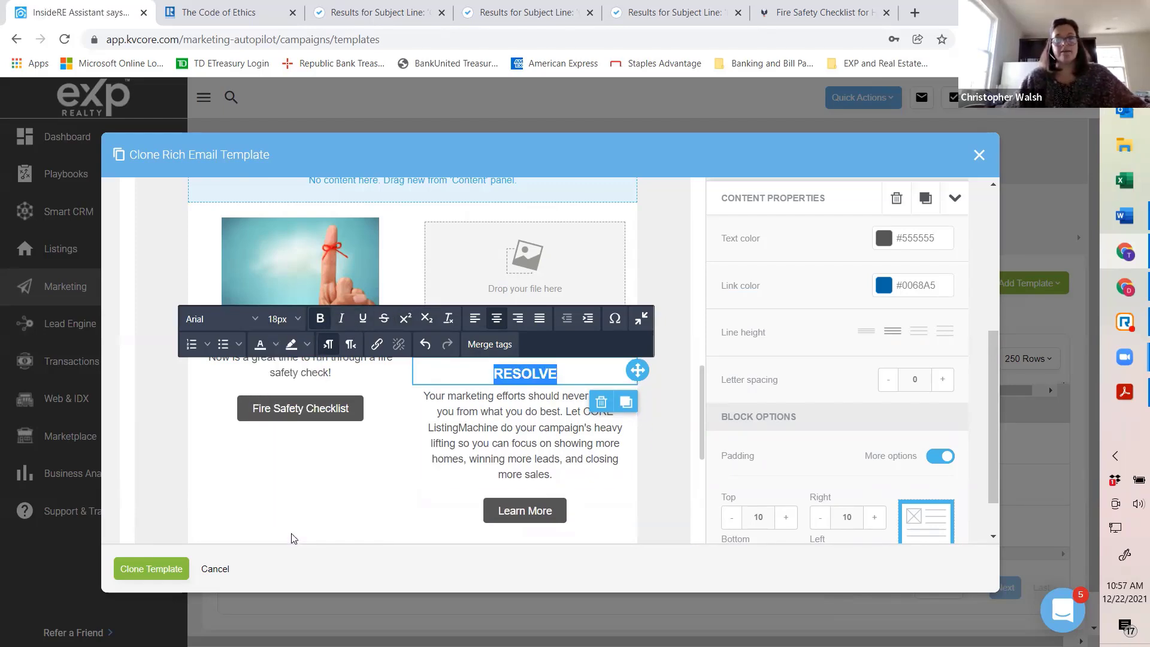
click(579, 374)
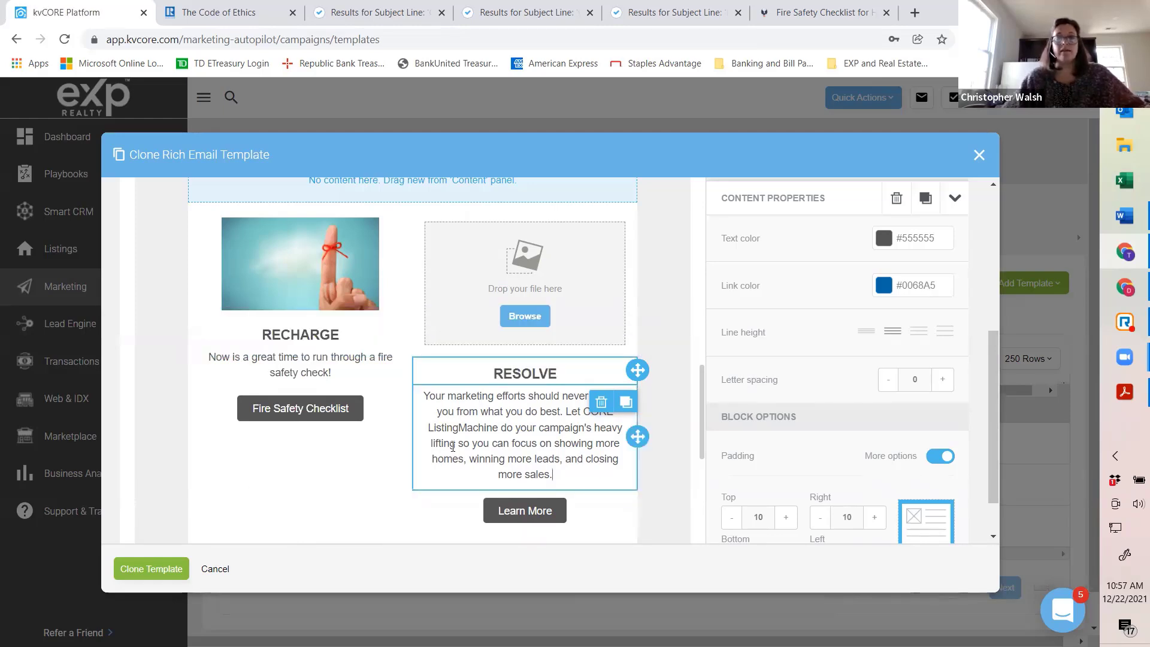
Replace the marketing paragraph under RESOLVE with "Now is a great time to consider home improvement projects that can".
drag(553, 476, 422, 395)
text(N)
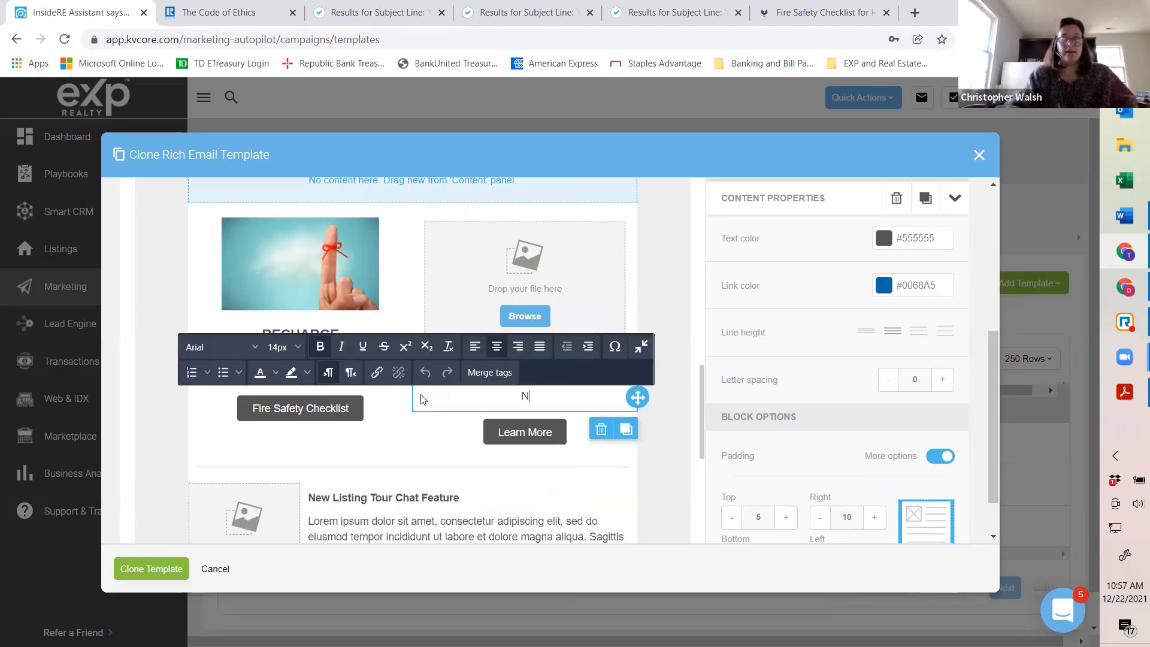
text(ow is a great time to )
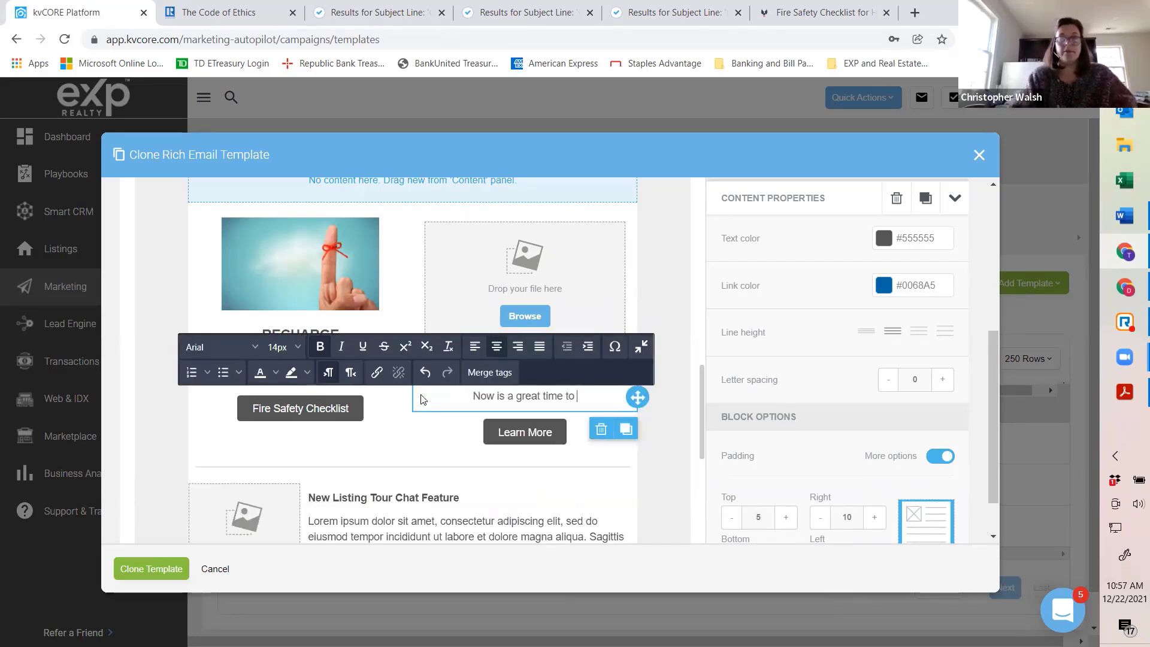
text(consider home im)
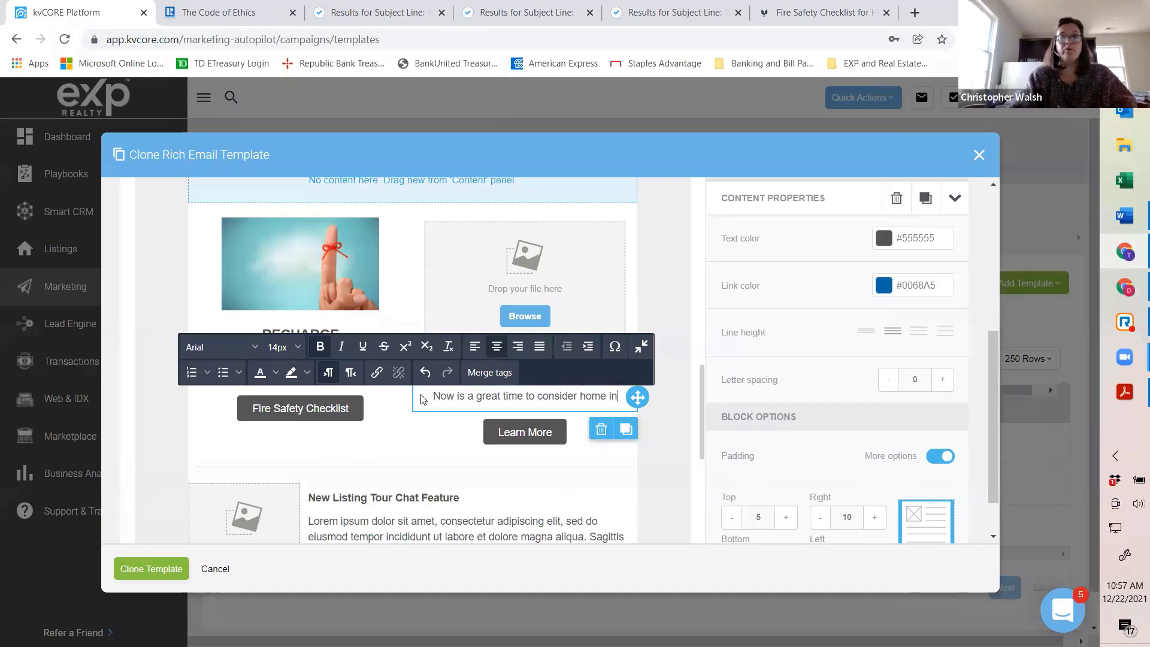
text(provement proje)
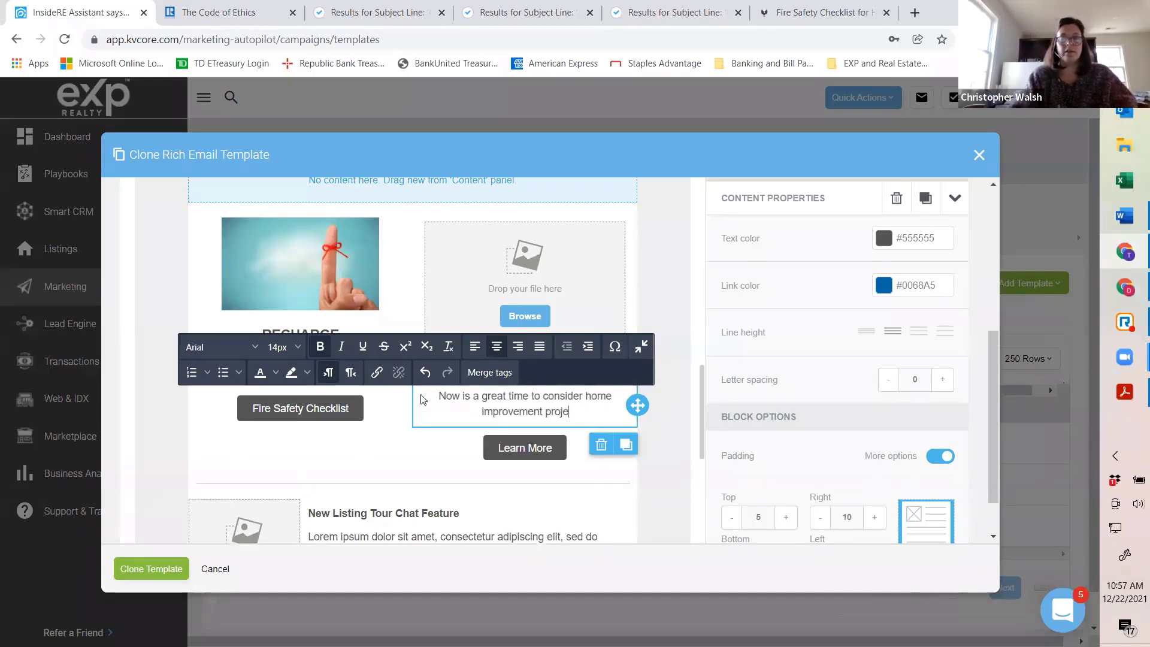
text(cts that can )
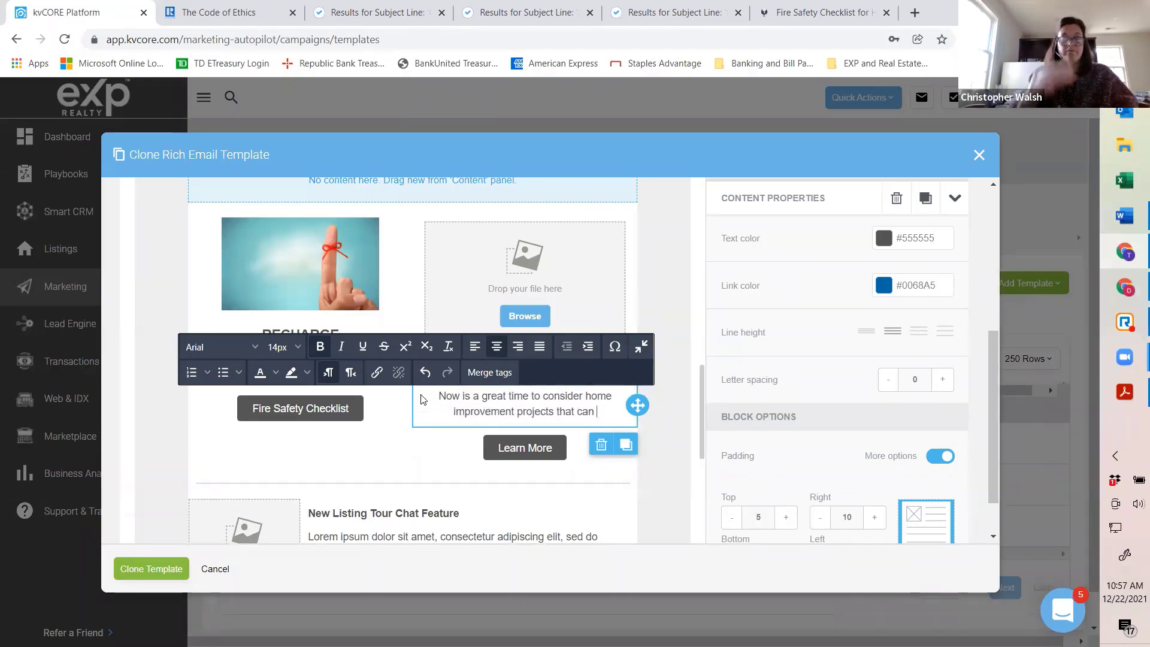
Complete the RESOLVE paragraph with "improve the value and appeal of your home. Take a look at these suggestions!".
text(imrpove)
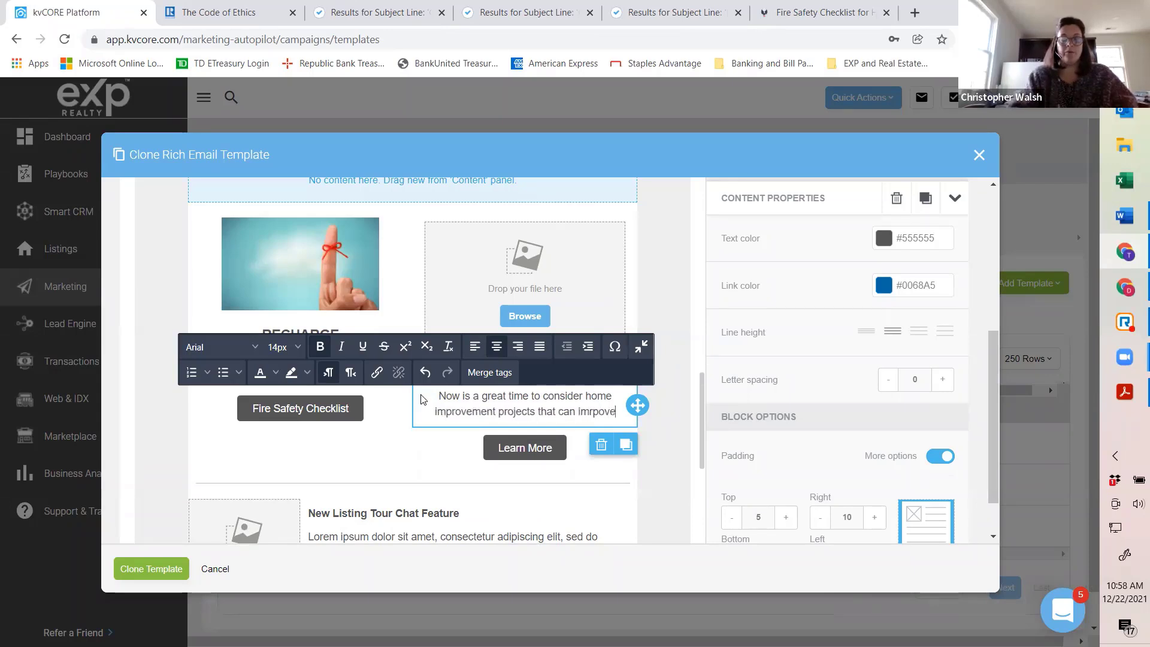
key(BackSpace)
key(BackSpace)
key(BackSpace)
key(BackSpace)
key(BackSpace)
text(prove t)
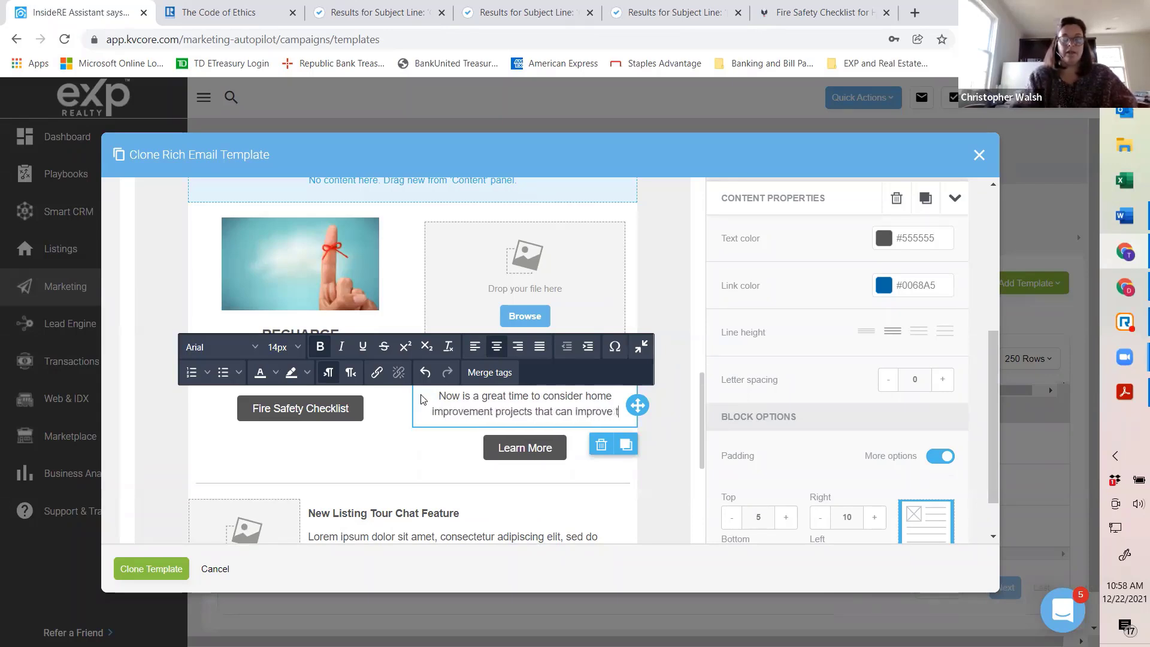
text(he value and a)
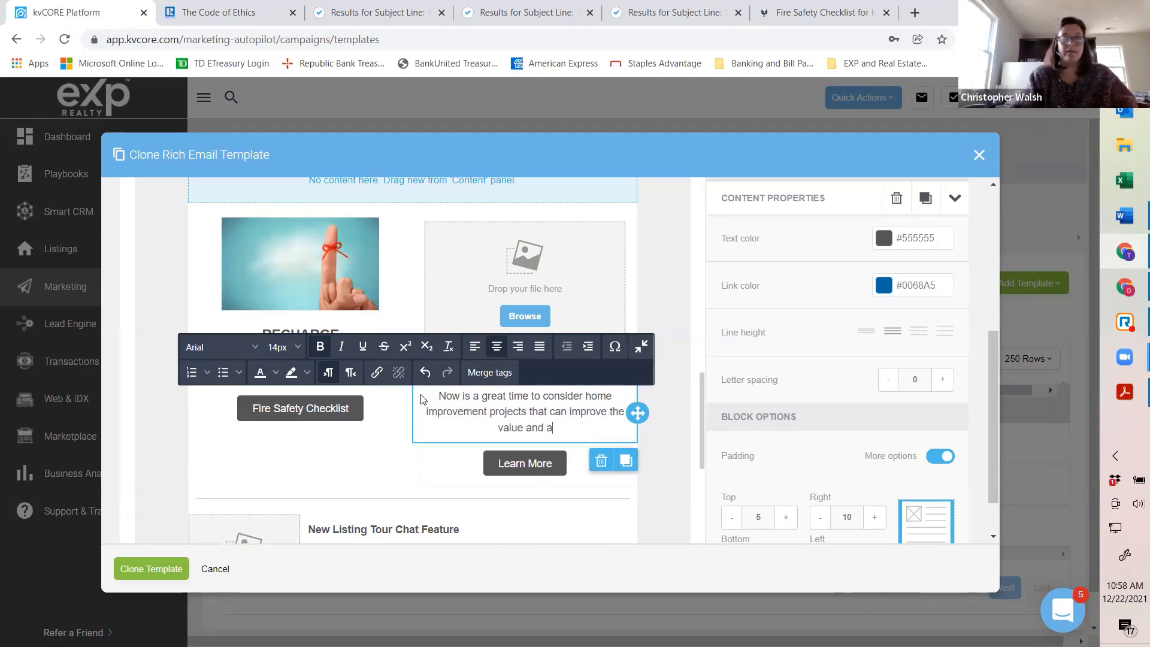
text(ppear of y)
key(BackSpace)
key(BackSpace)
key(BackSpace)
key(BackSpace)
key(BackSpace)
key(BackSpace)
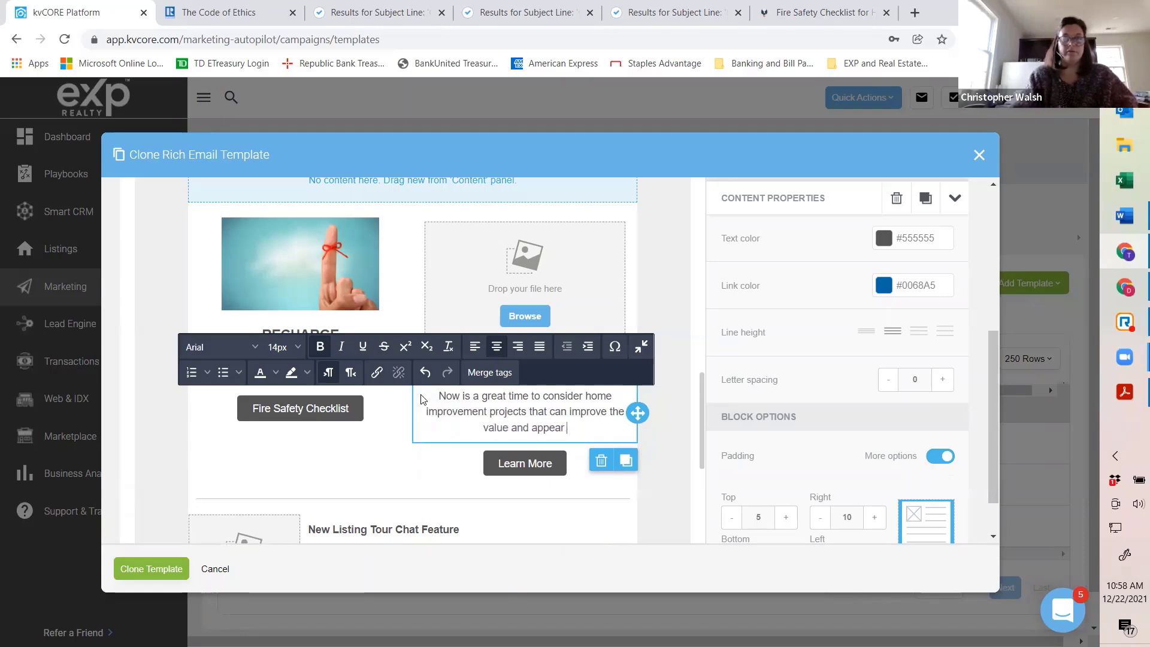
text(l of your hom)
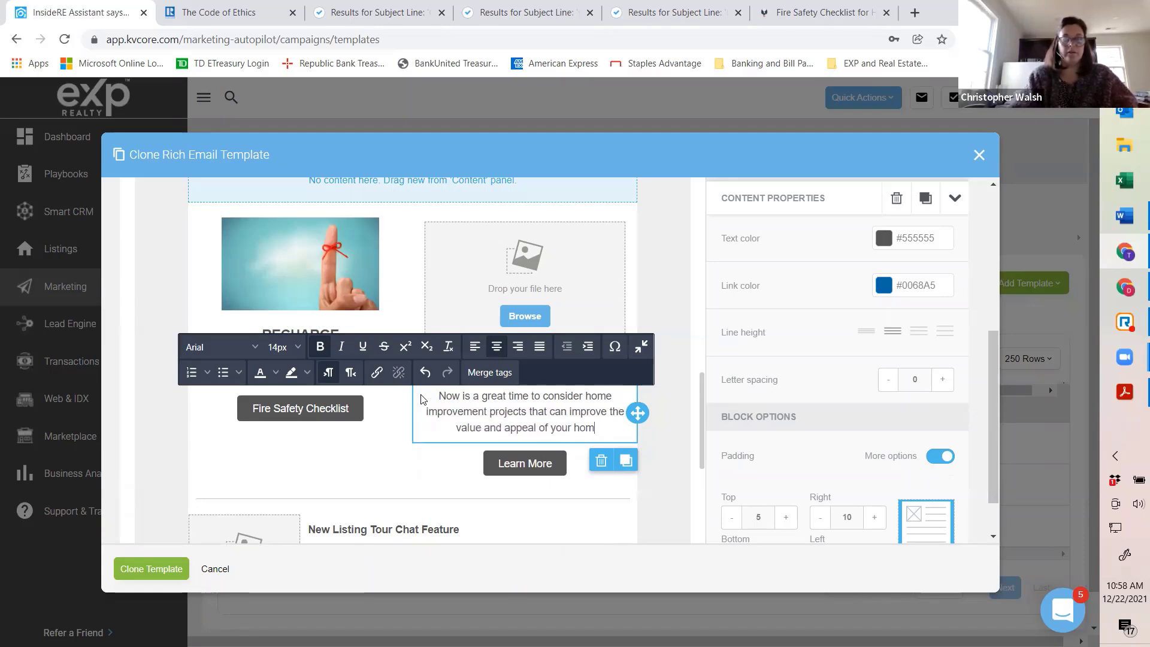
text(e.  Take a look a)
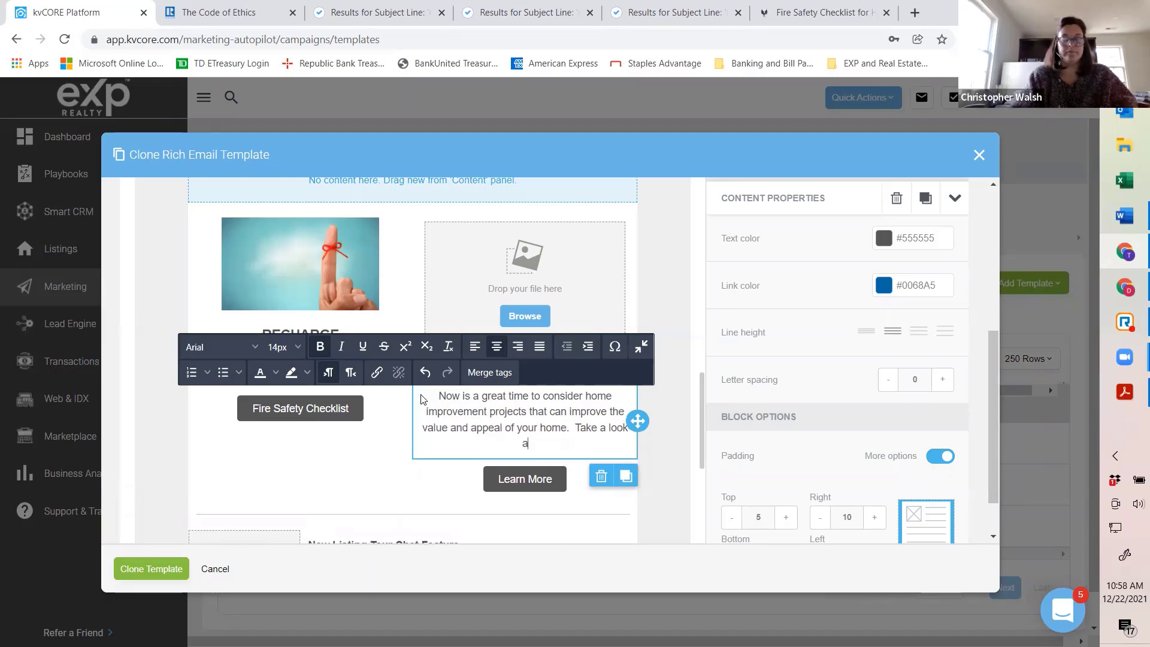
text(t these suggestions!)
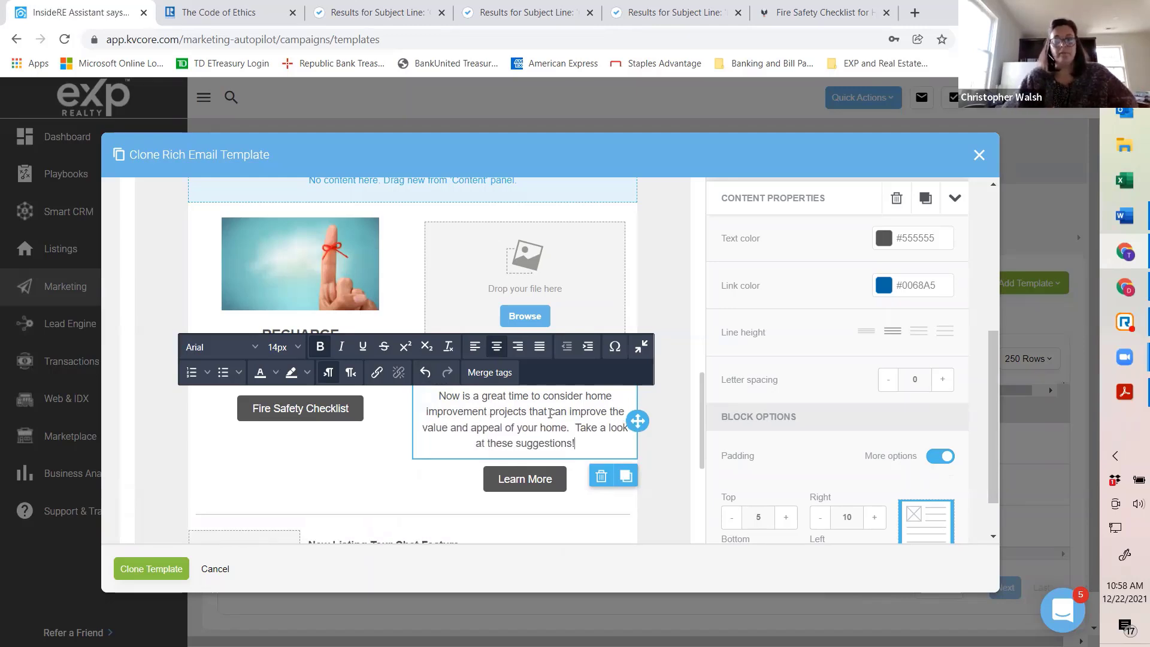
click(860, 13)
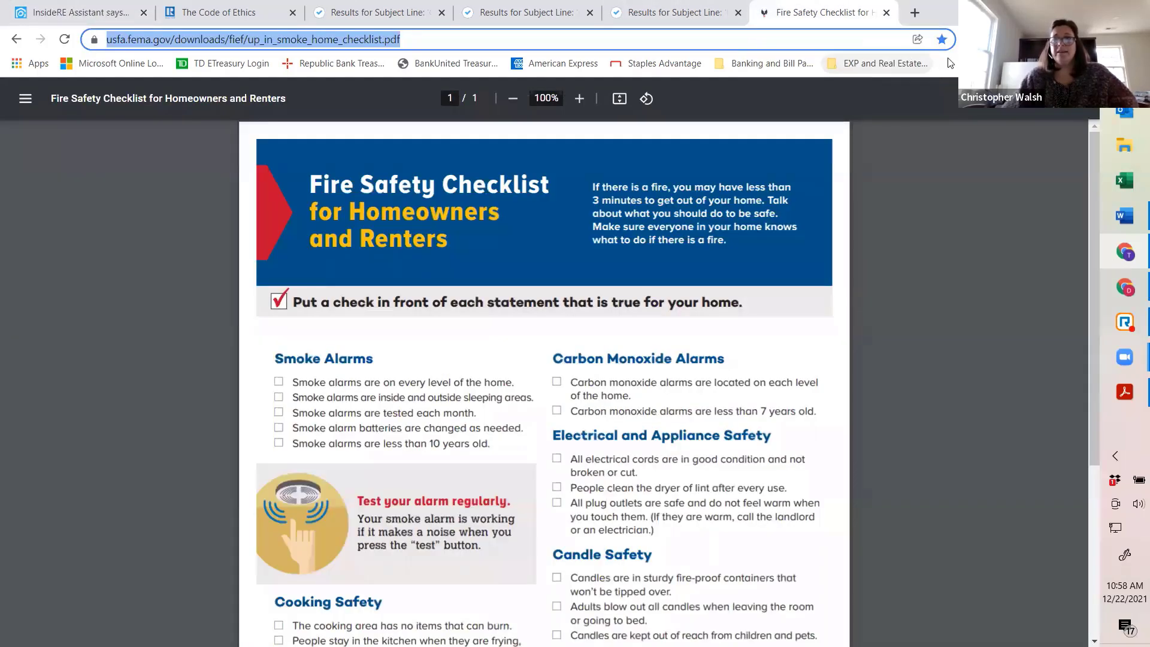
click(764, 63)
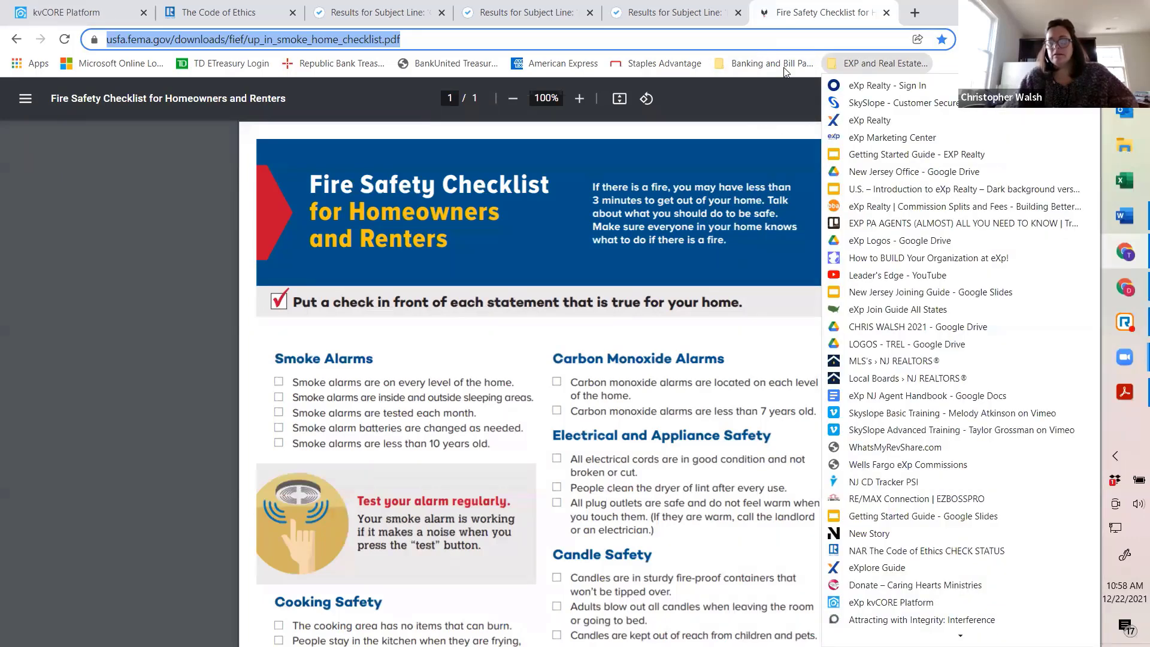
scroll(925, 318, down, 3)
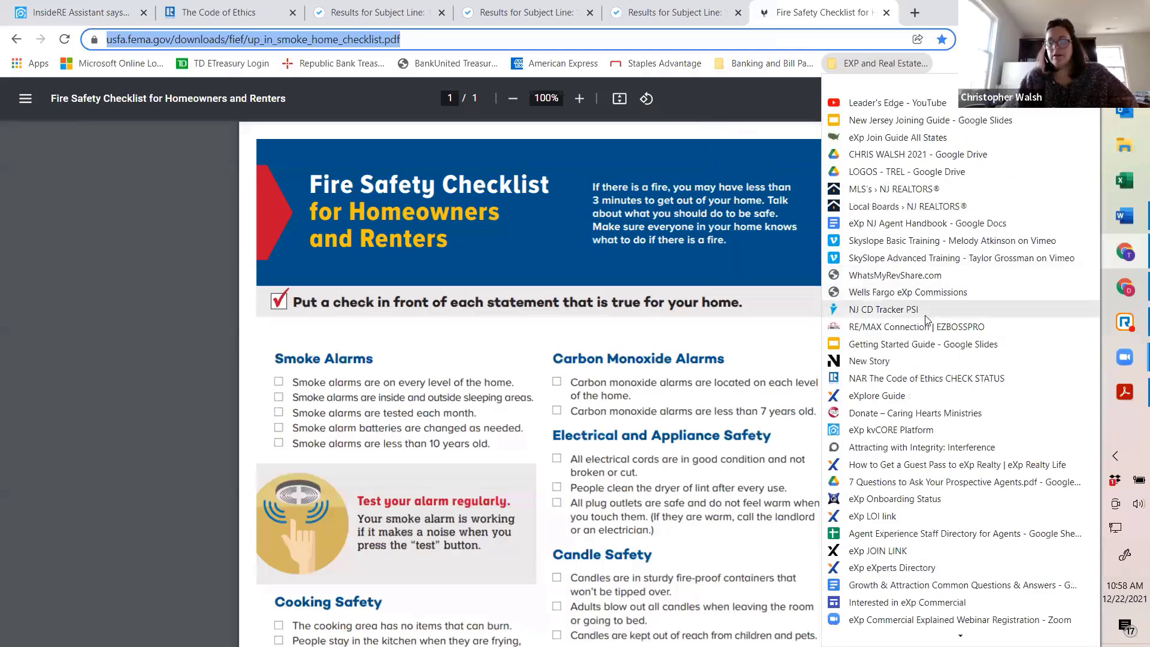
scroll(925, 317, down, 5)
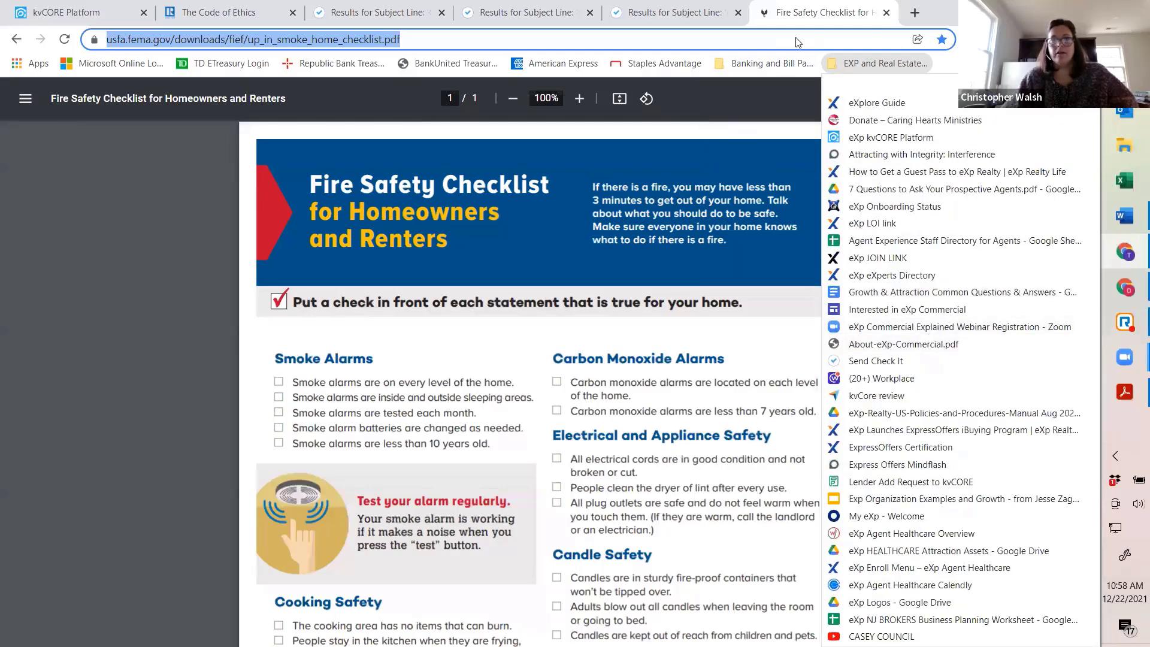
Search the web for "top home improvement projects" in a new browser tab and open HGTV's "Top 15 Home Updates That Pay Off" article.
click(915, 13)
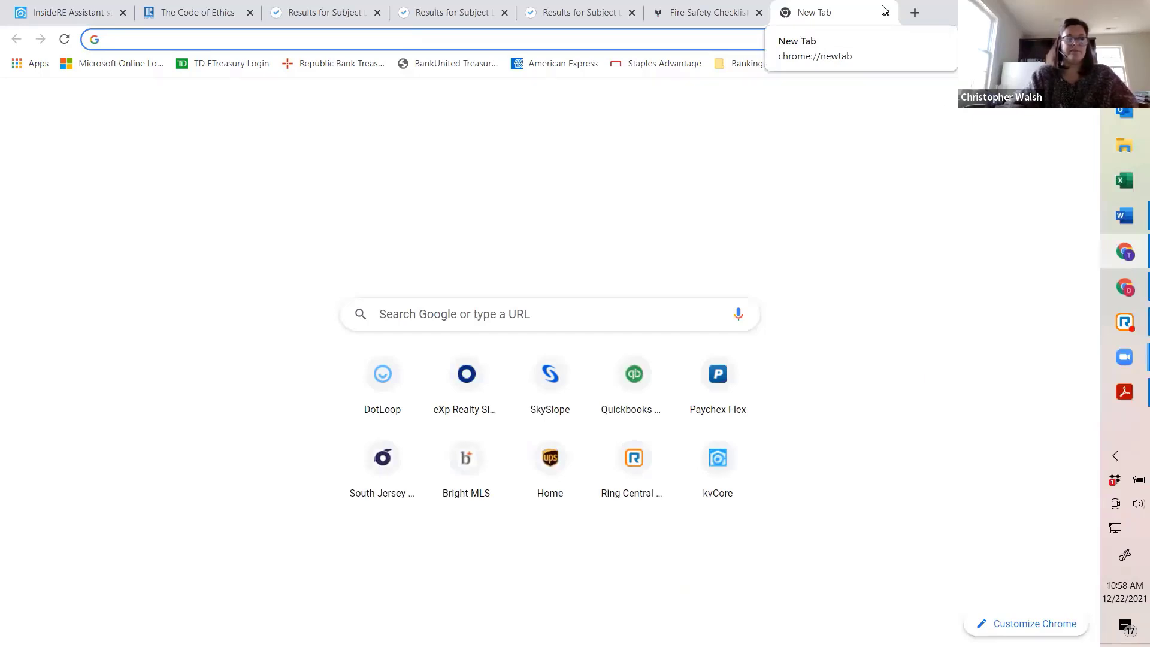
text(top home im)
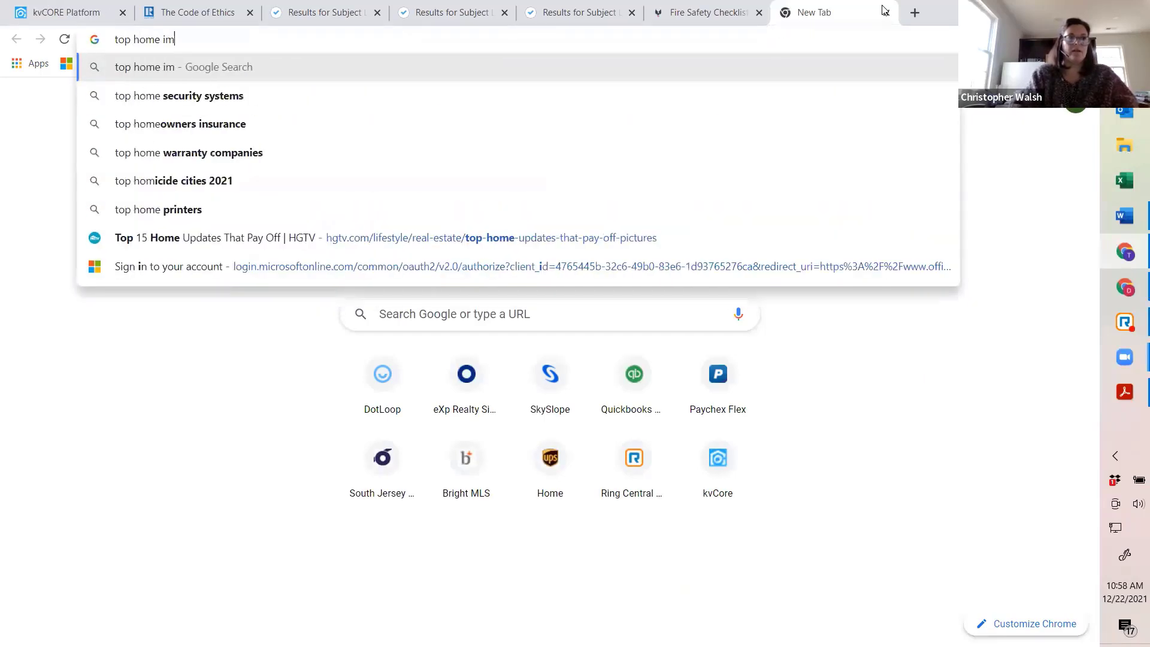
text(provement projects)
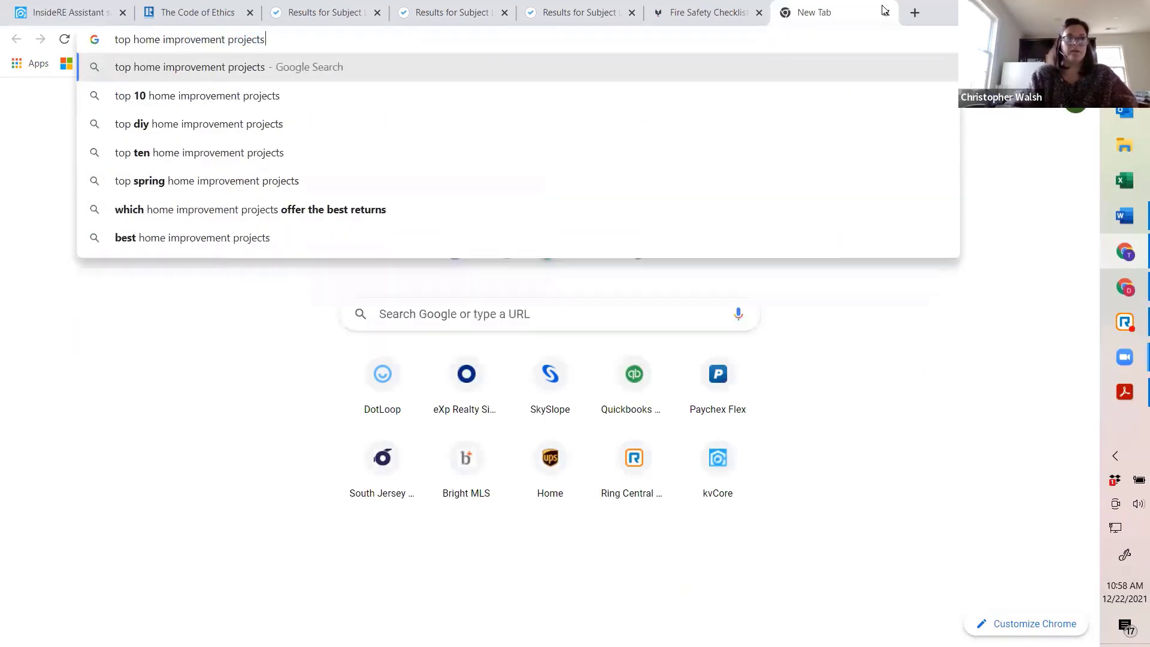
key(Return)
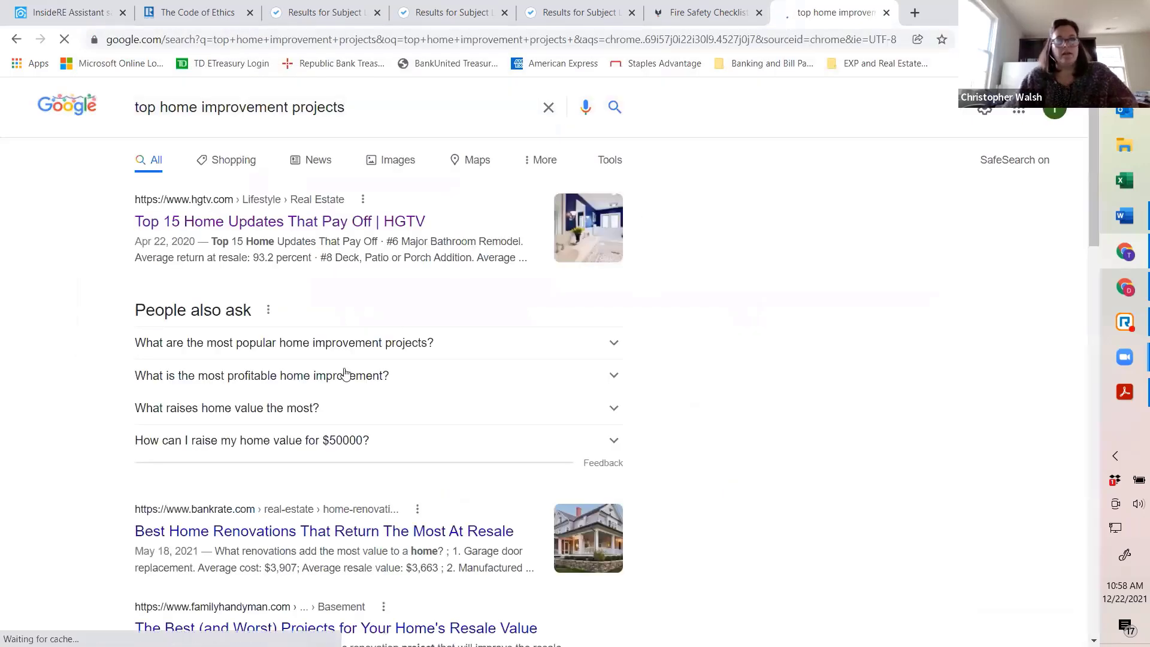
click(329, 223)
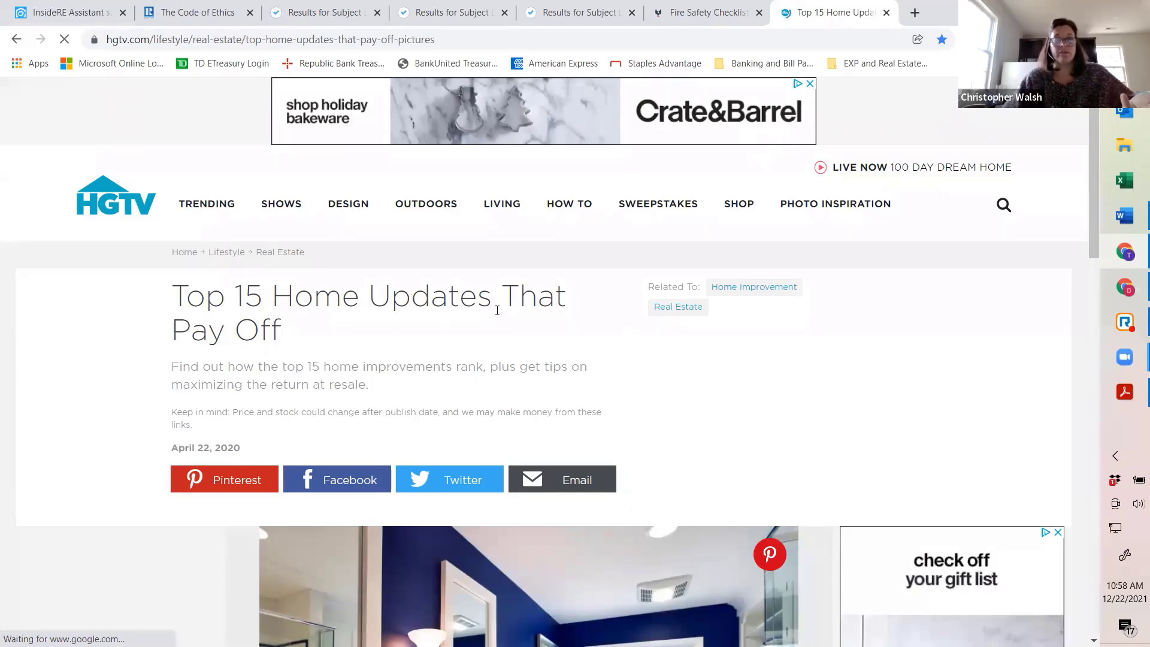
Copy the HGTV article's web address and set it as the link URL of the Learn More button under RESOLVE.
scroll(497, 311, down, 1)
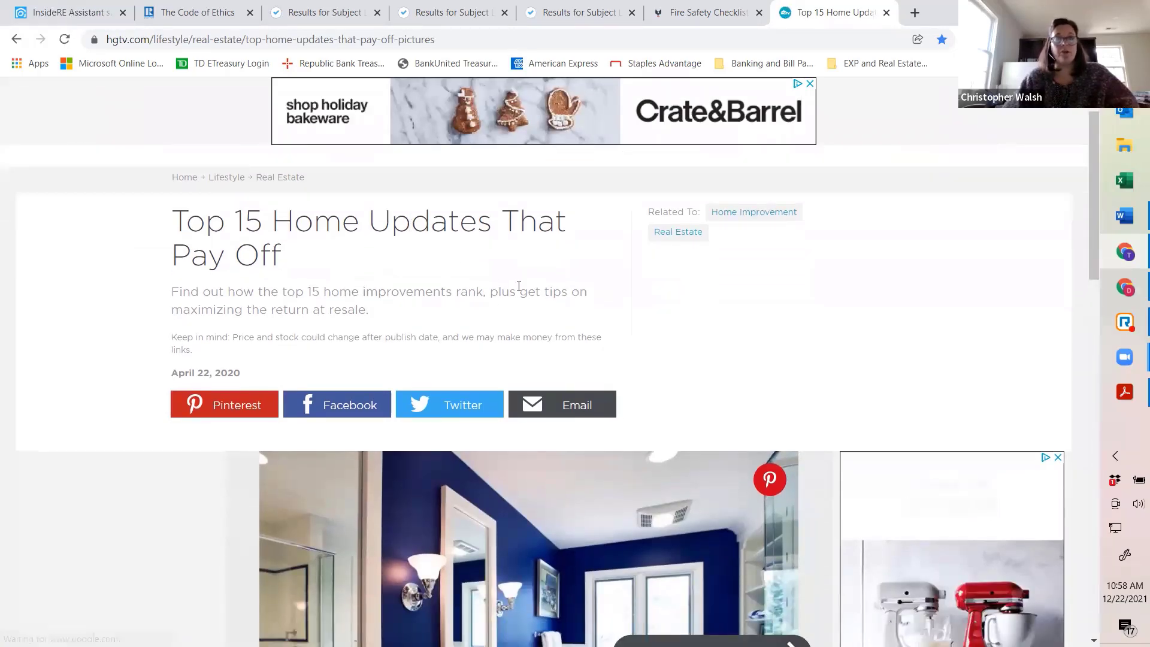
scroll(519, 286, down, 7)
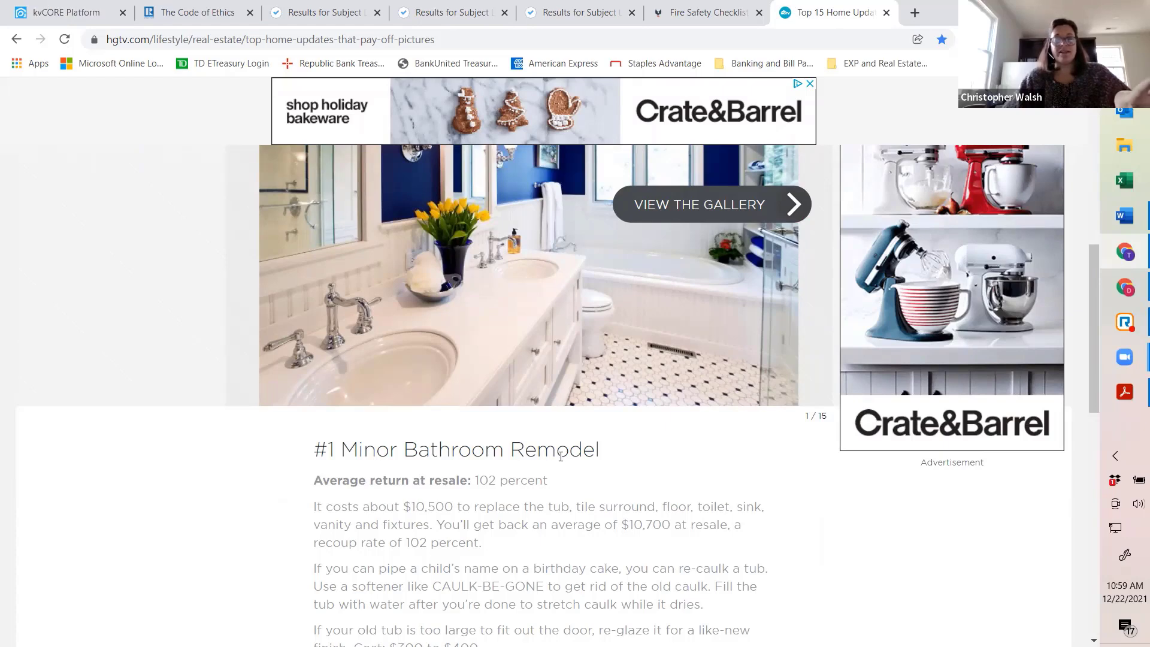
scroll(560, 436, up, 3)
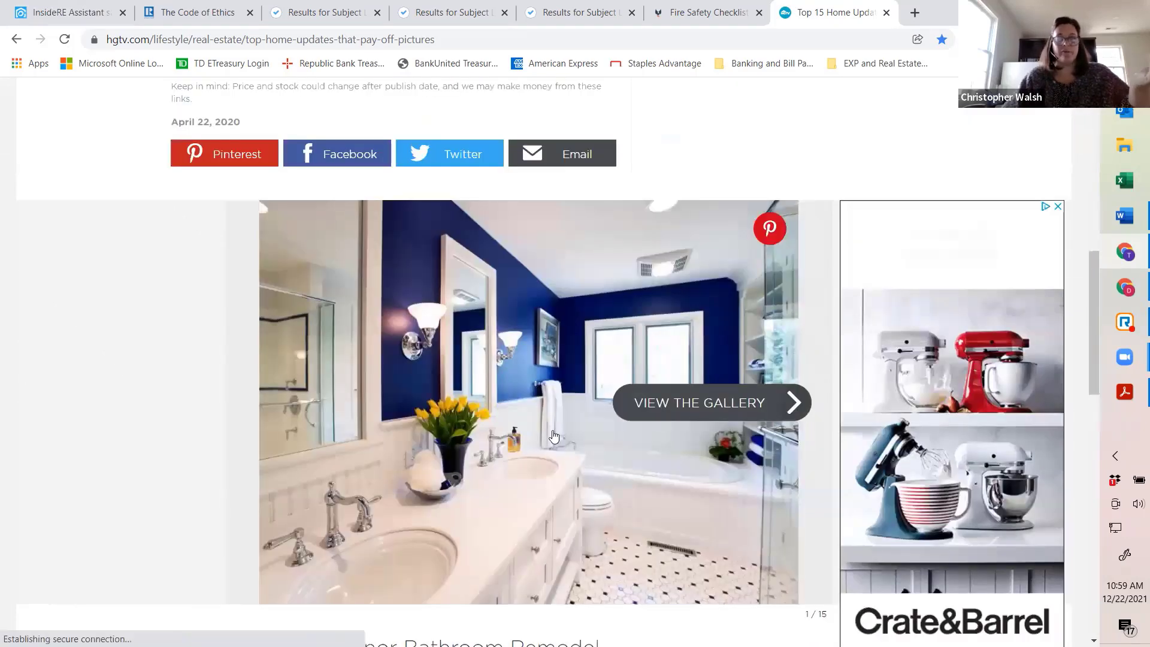
scroll(577, 331, up, 3)
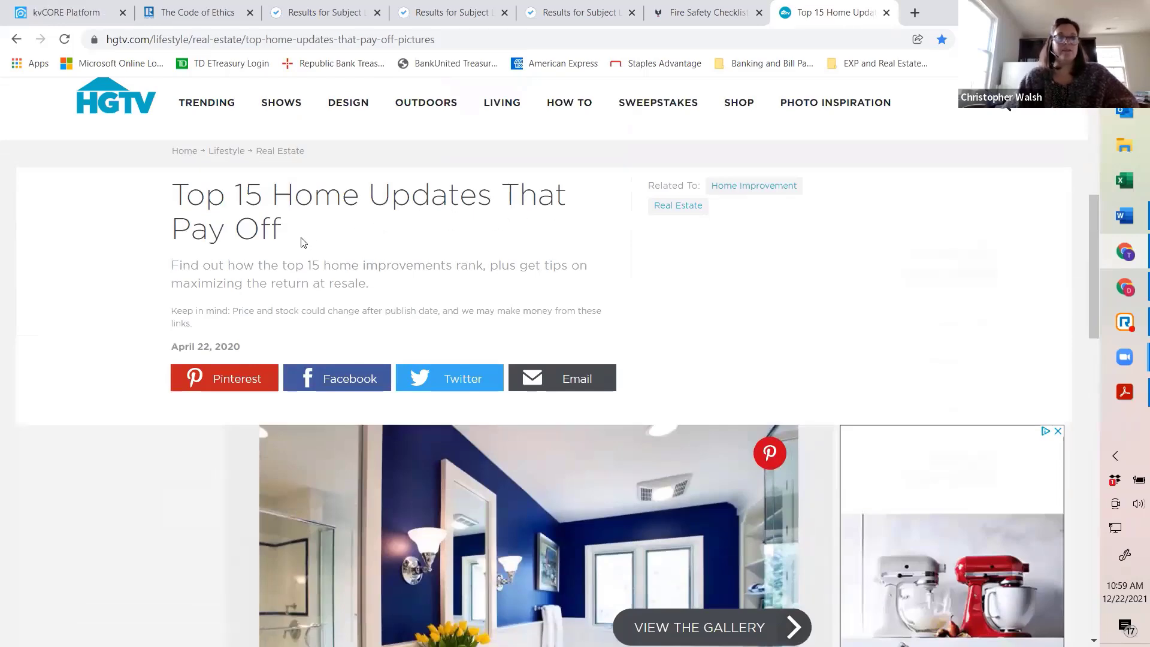
scroll(368, 245, up, 3)
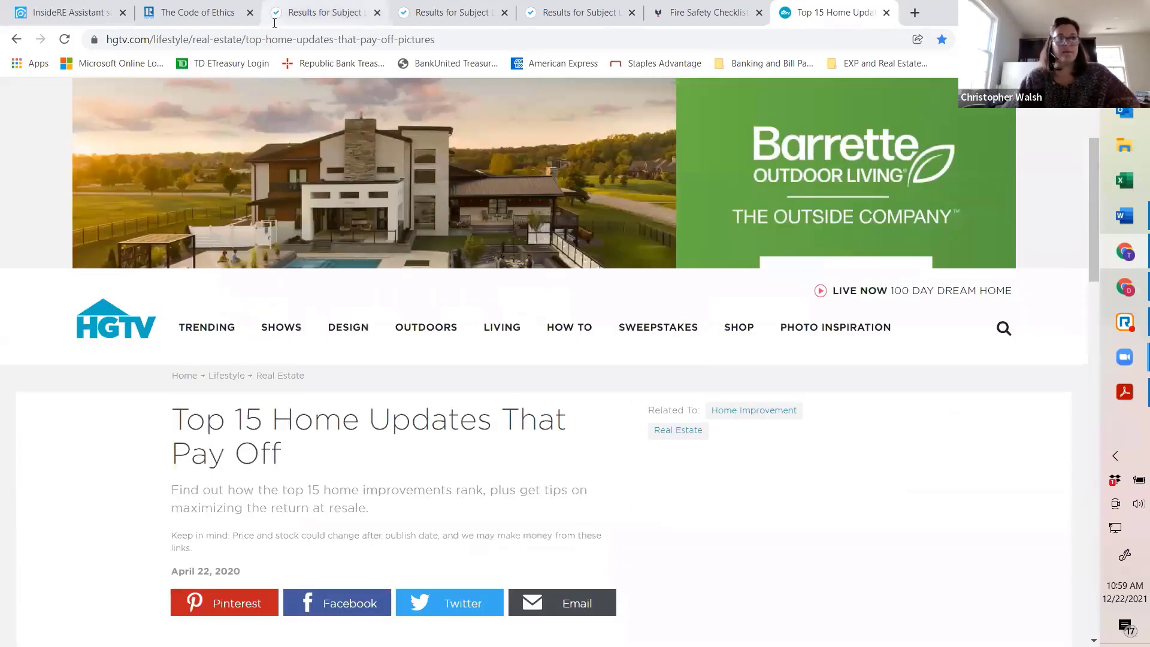
click(287, 40)
right_click(285, 40)
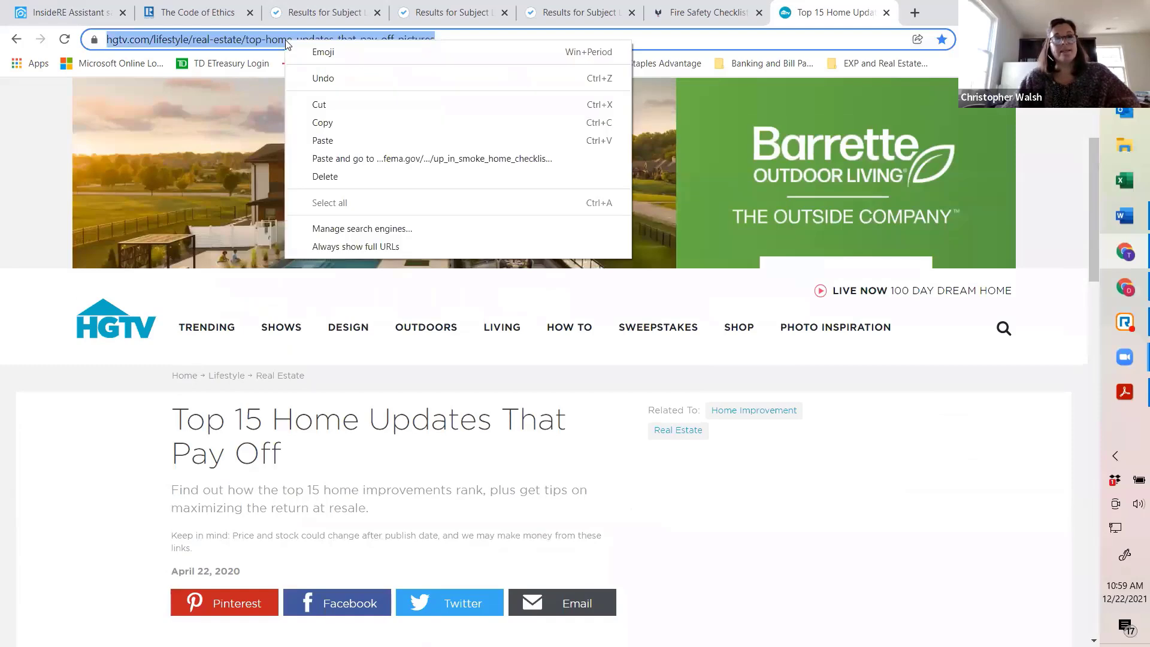
click(332, 128)
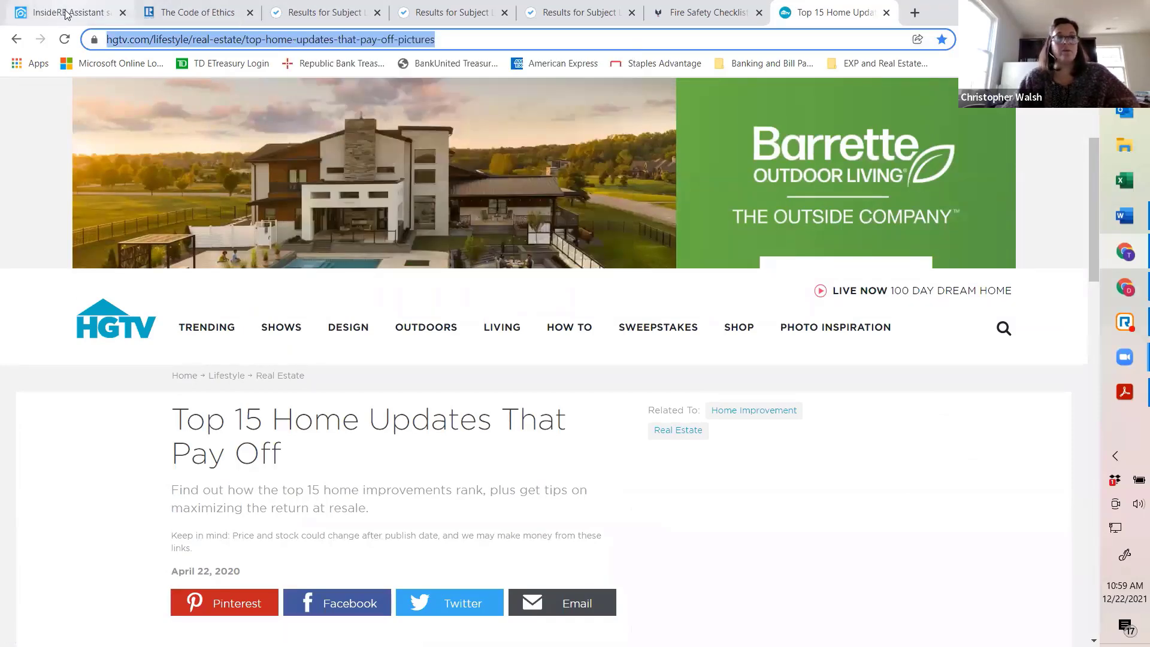
click(90, 11)
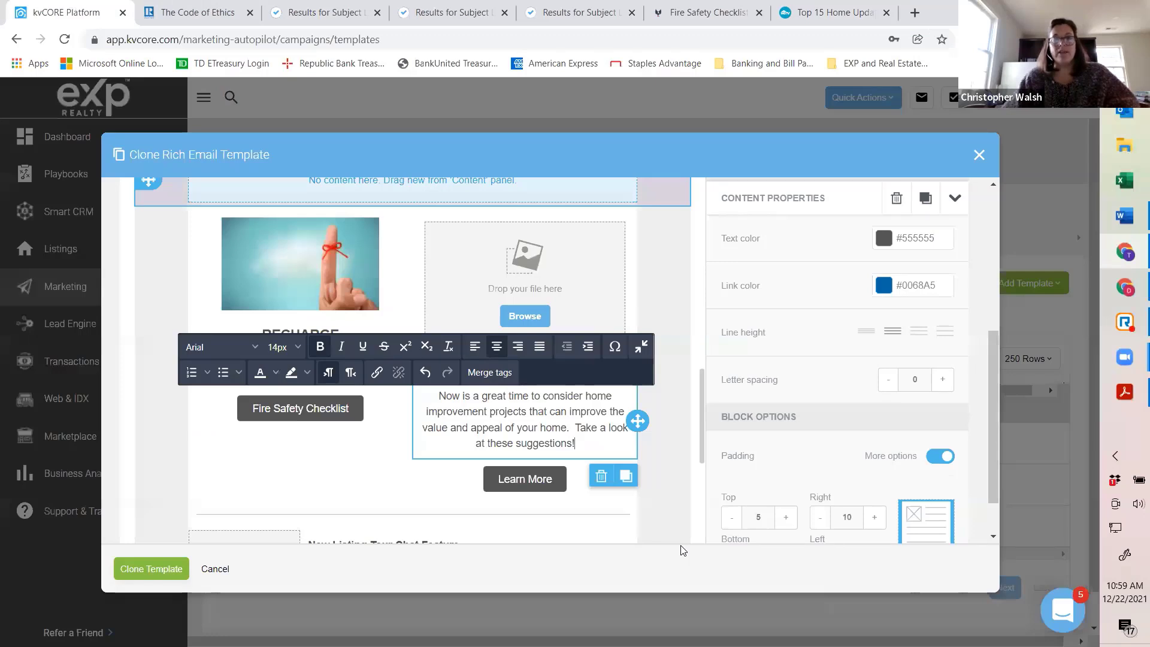
click(771, 305)
right_click(769, 302)
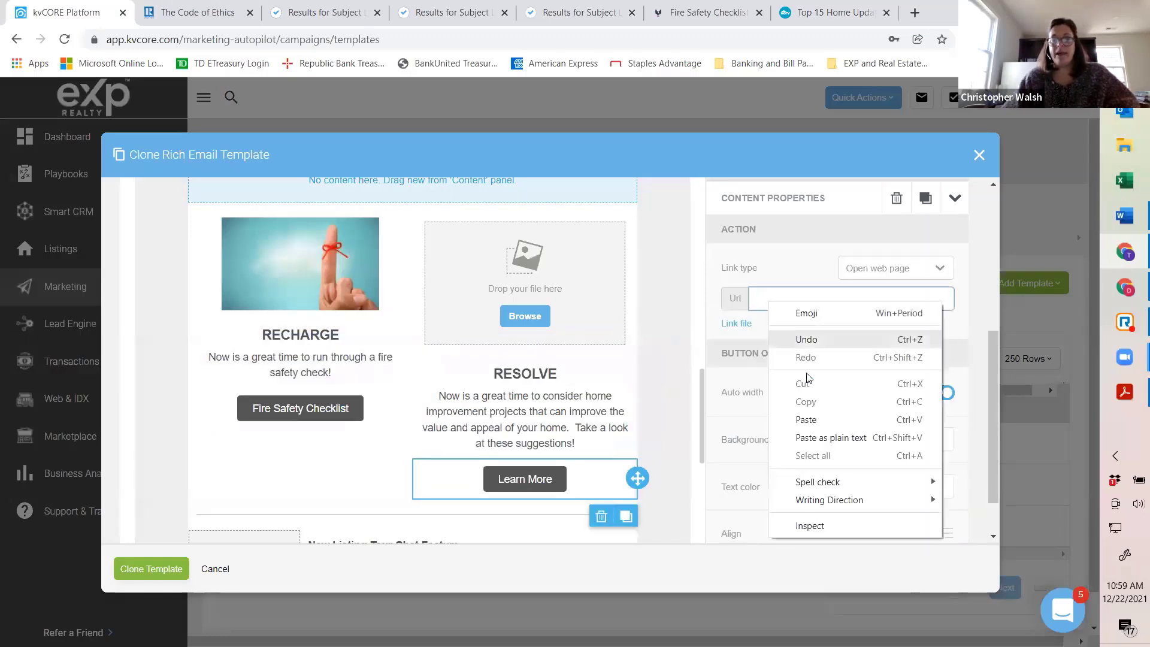
click(807, 420)
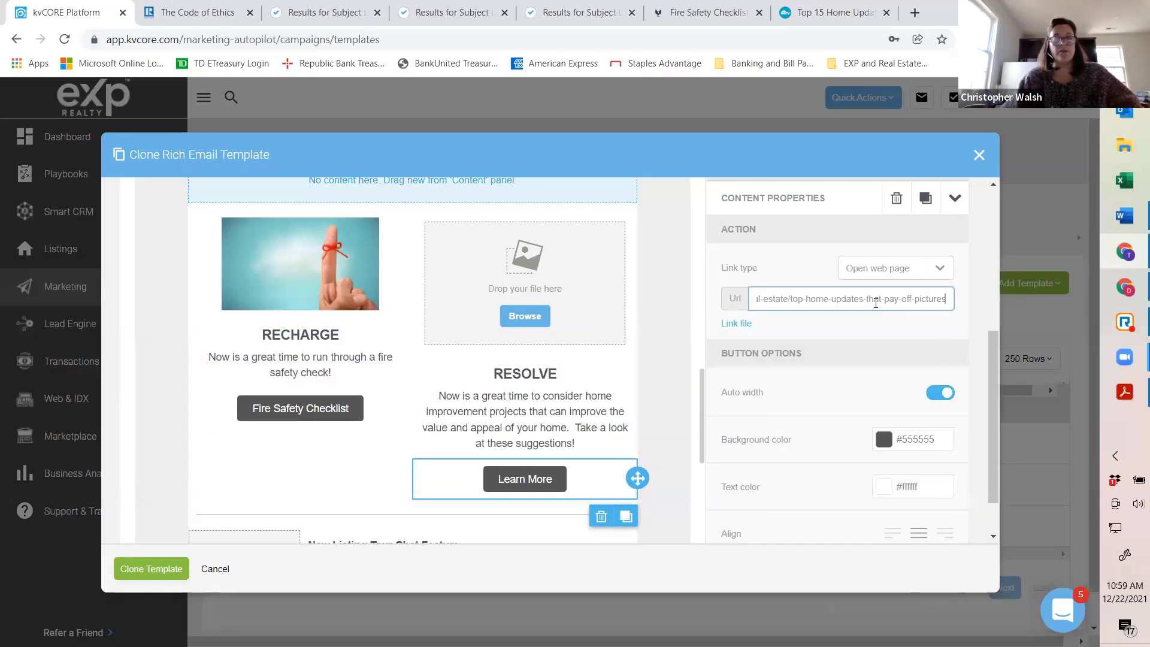
Change the label of the Learn More button under RESOLVE to "Read More".
double_click(540, 479)
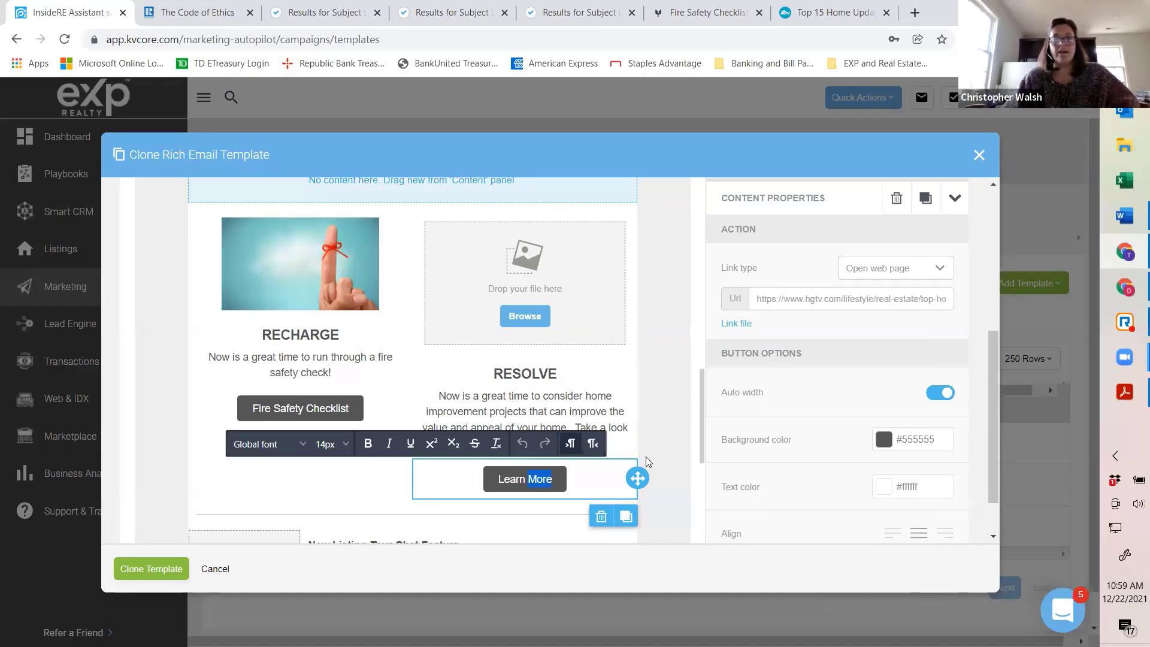
drag(553, 479, 498, 479)
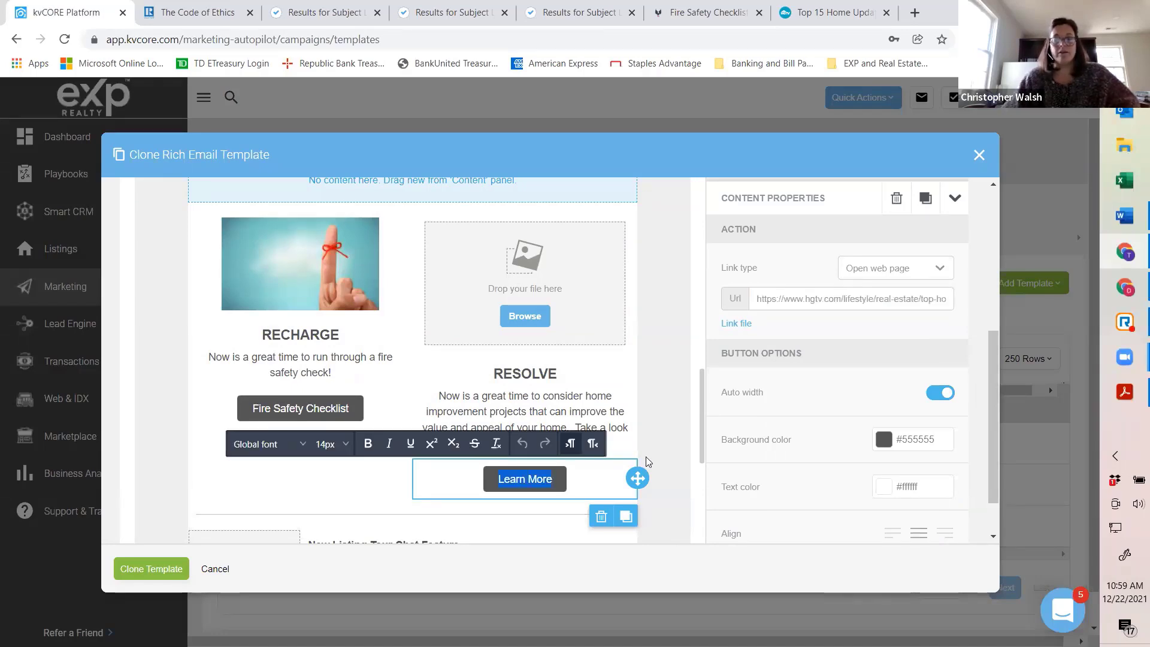
text(REad)
key(BackSpace)
key(BackSpace)
key(BackSpace)
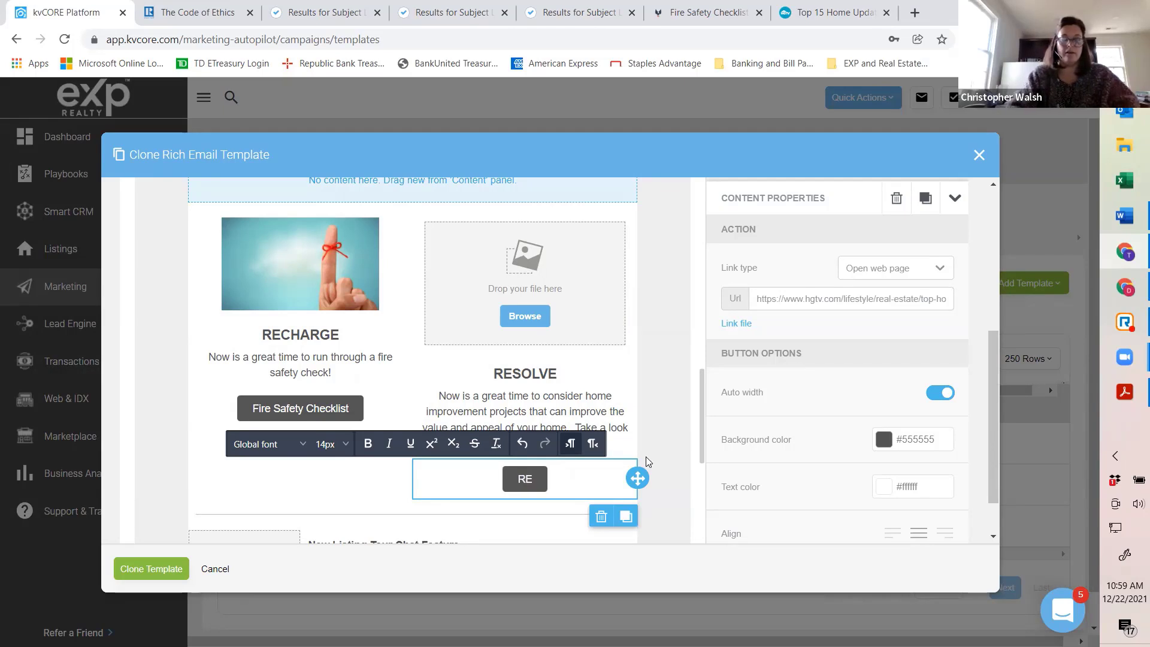
text(ead More)
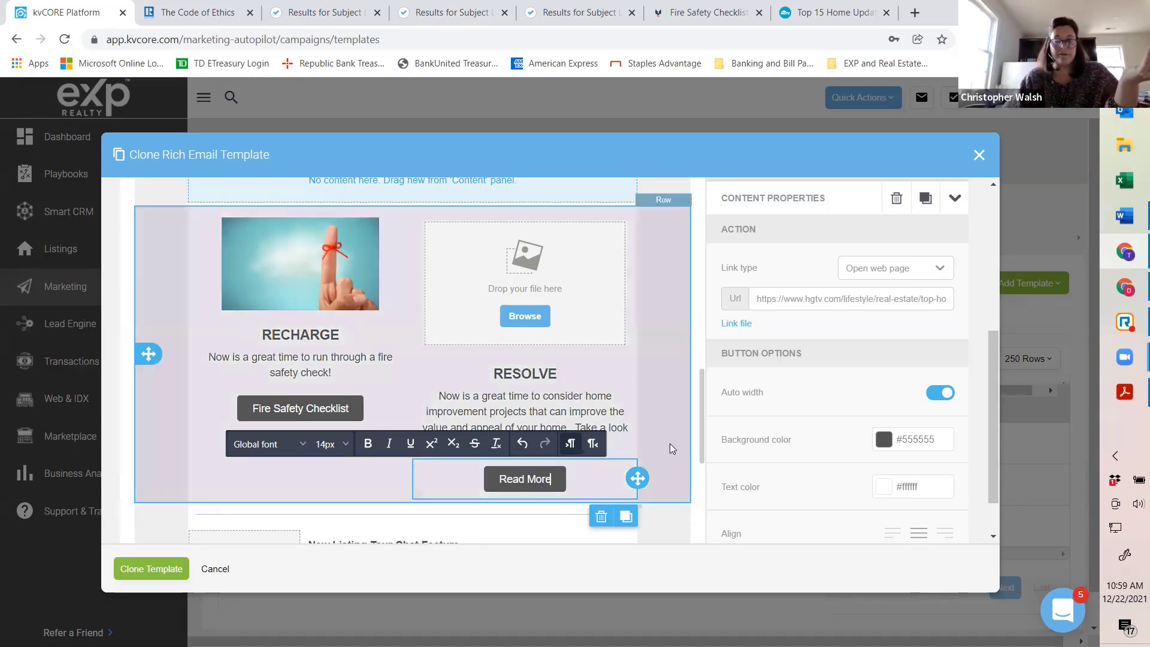
Insert the stored picture of hundred-dollar bills into the empty image placeholder above RESOLVE.
click(669, 443)
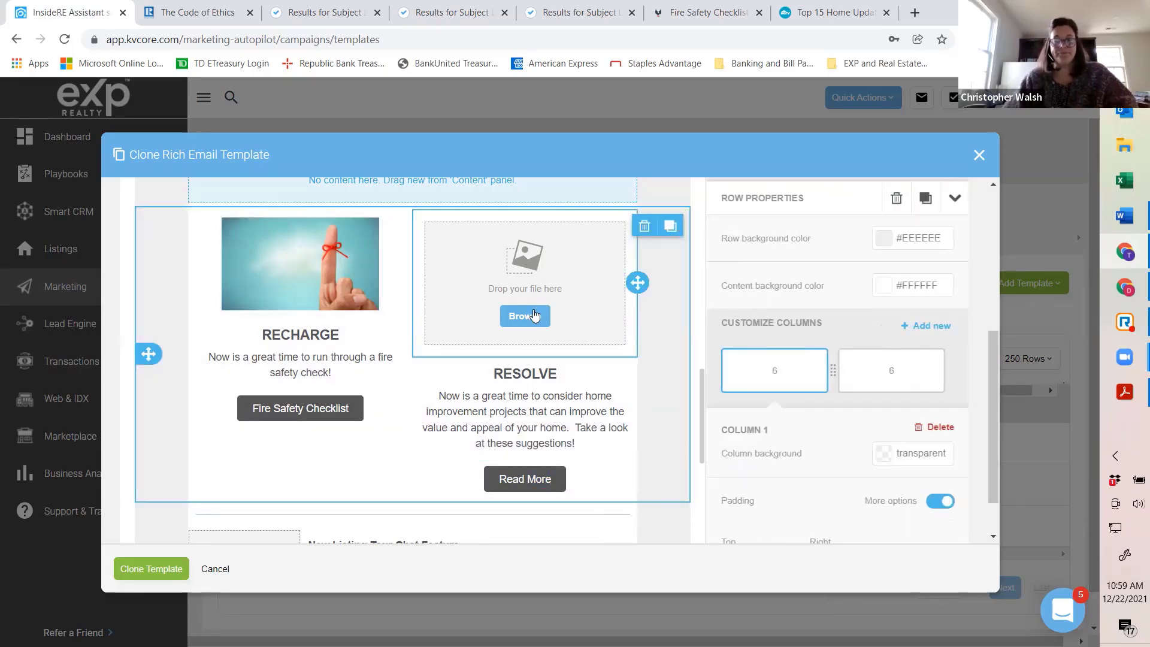
click(535, 316)
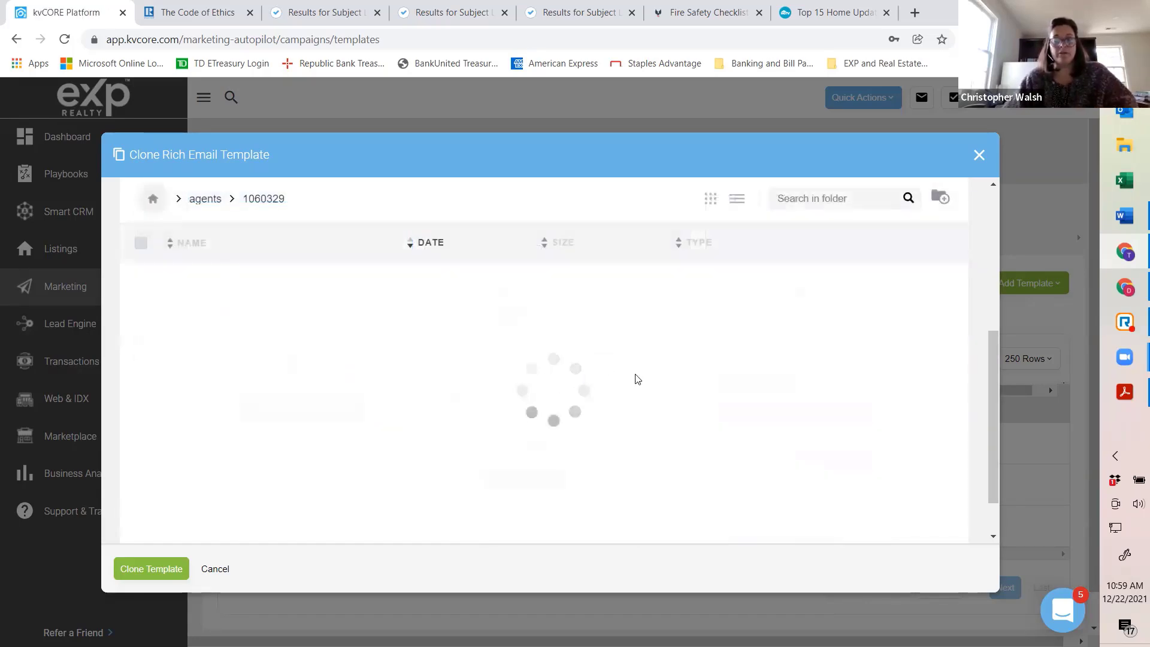
scroll(961, 391, down, 3)
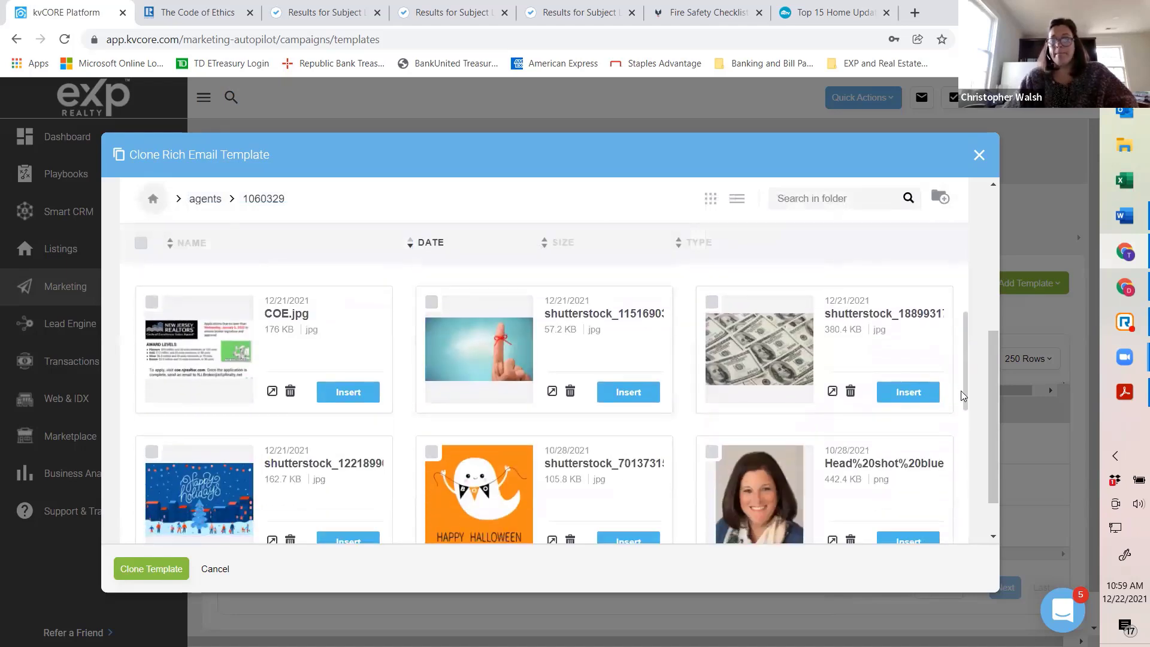
click(906, 392)
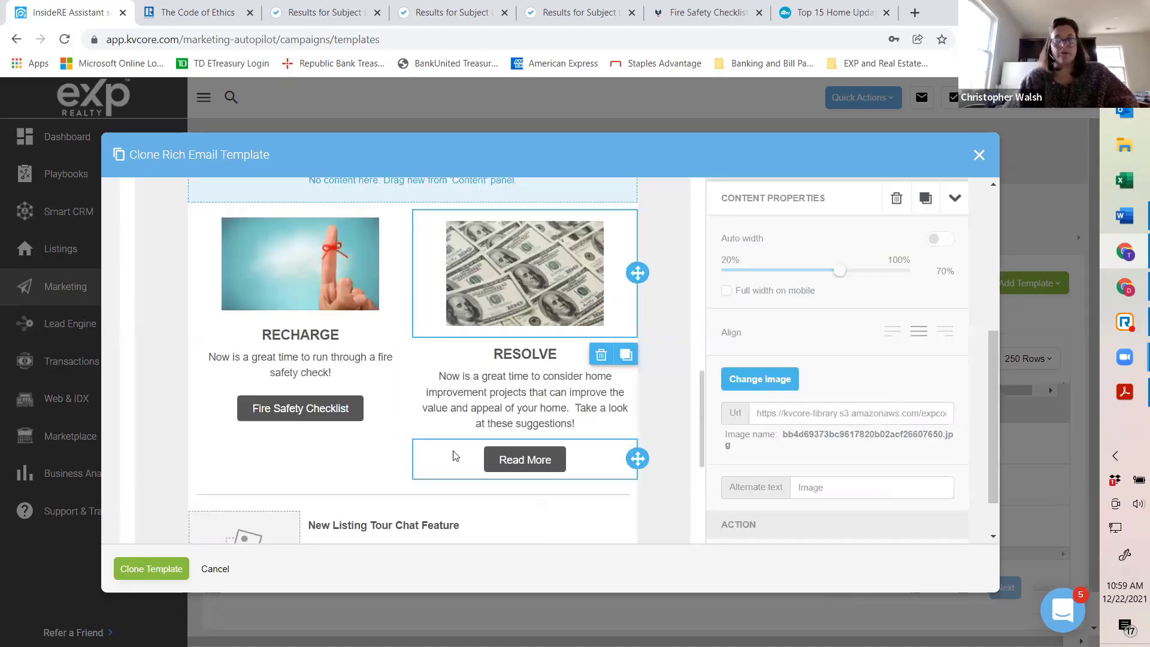
Check the newsletter layout and save it as a cloned template.
scroll(498, 390, down, 1)
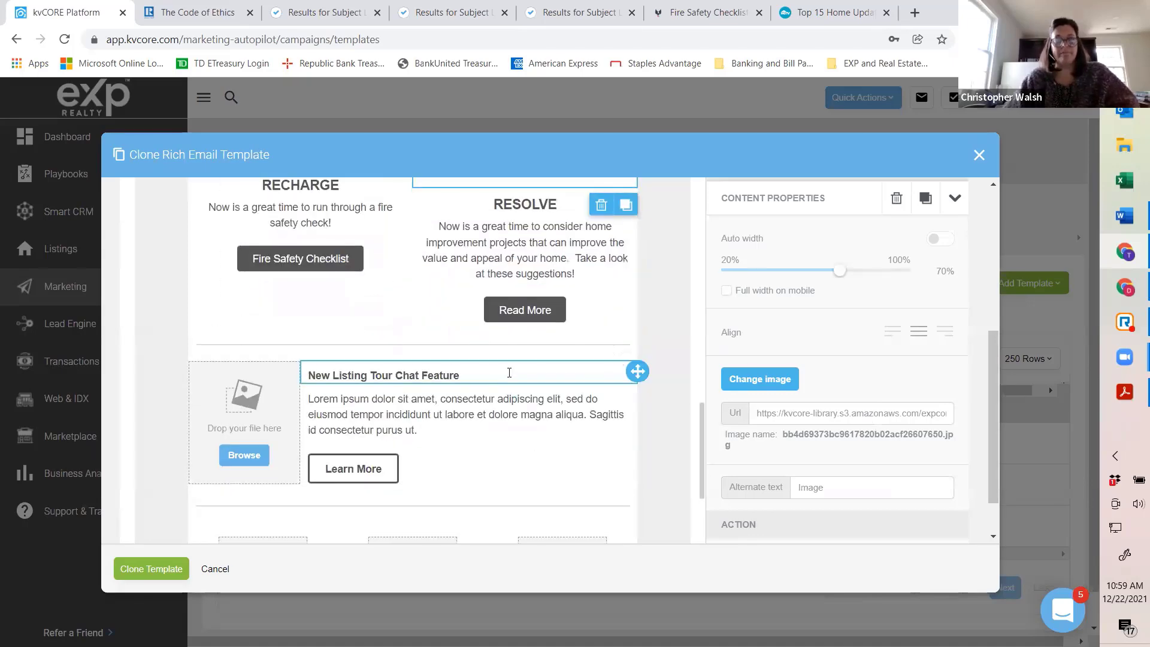
scroll(575, 324, up, 1)
scroll(569, 323, up, 10)
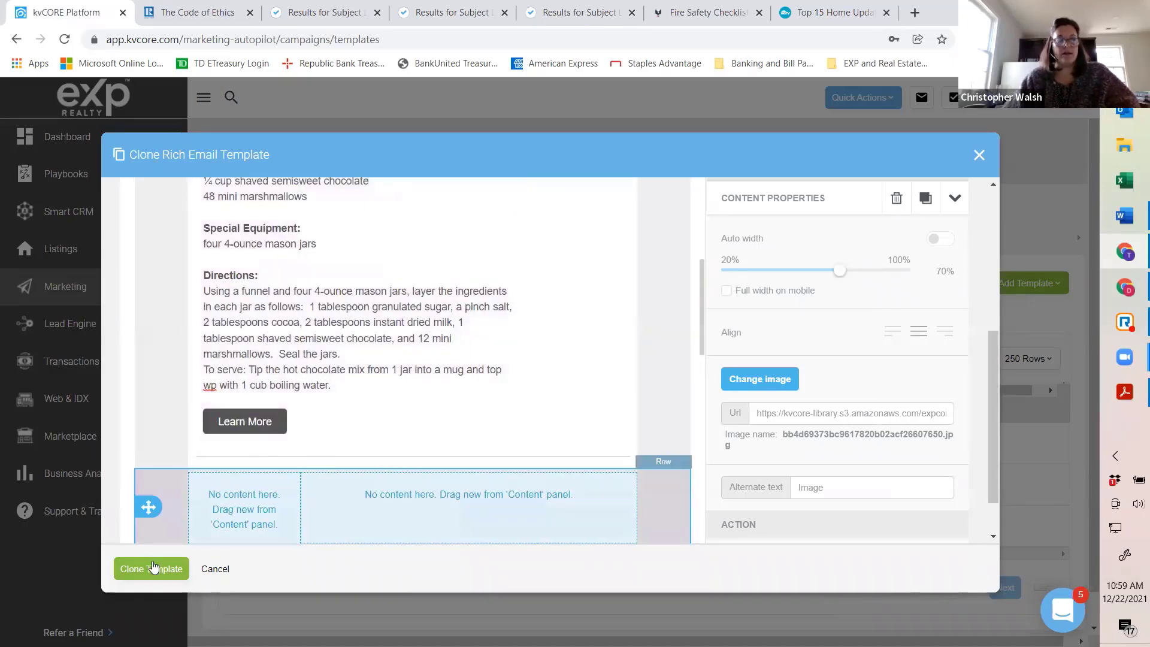
click(156, 570)
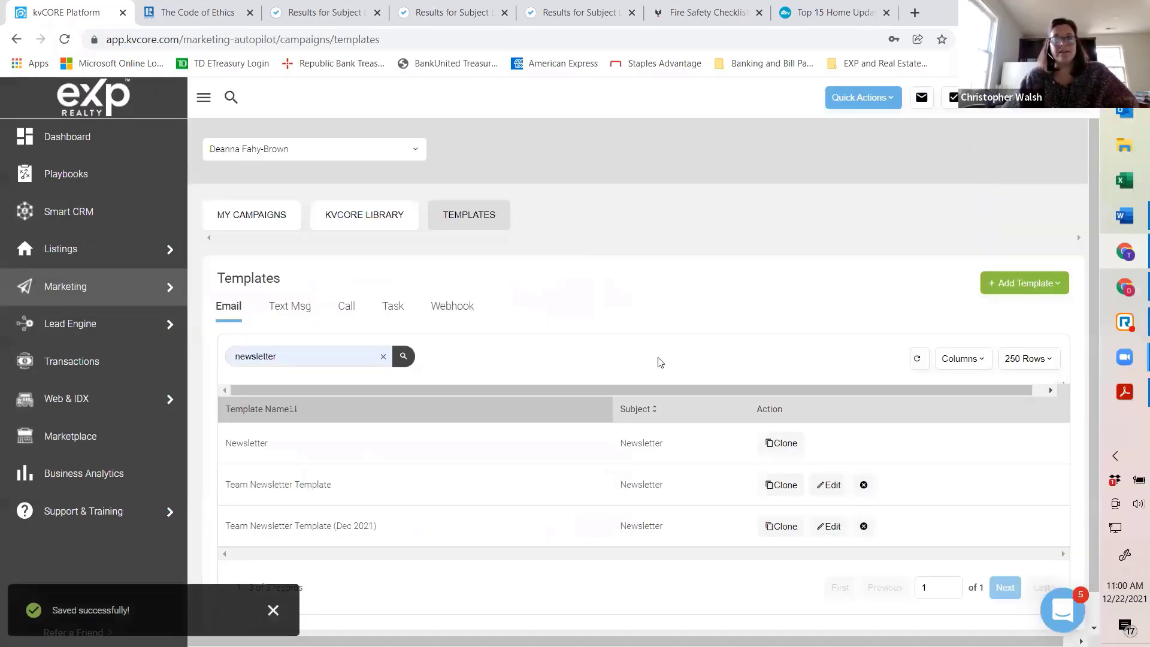
Replace the template search with the owner's first name and open the TEST NEWSLETTER template for editing.
click(382, 360)
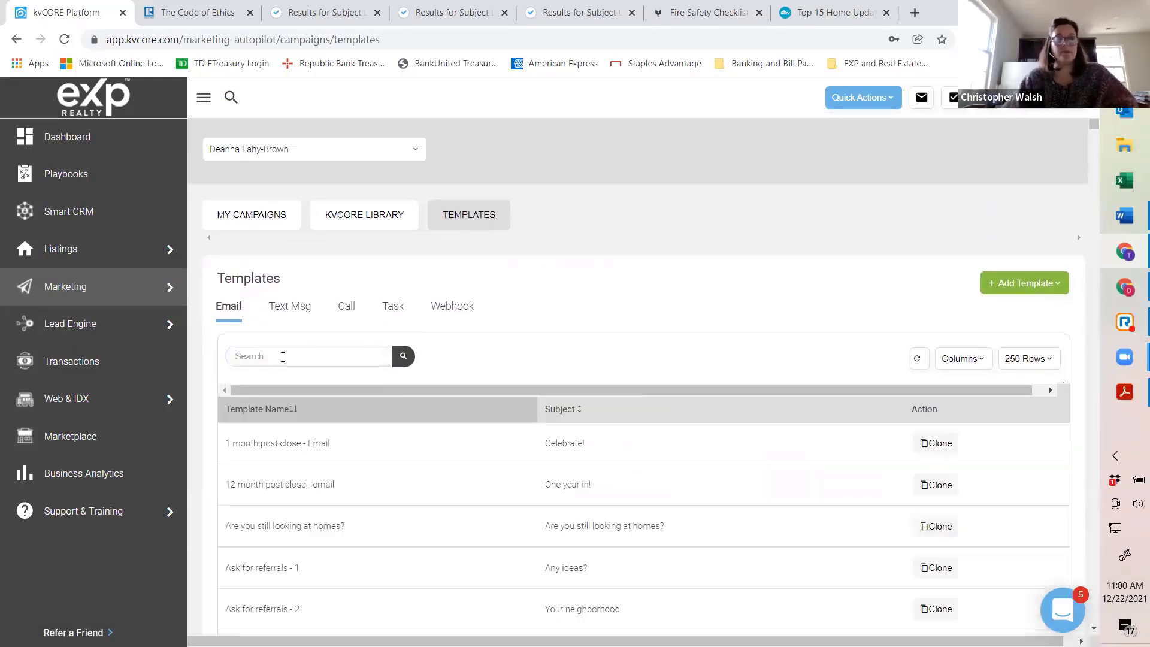
click(284, 354)
text(deanna)
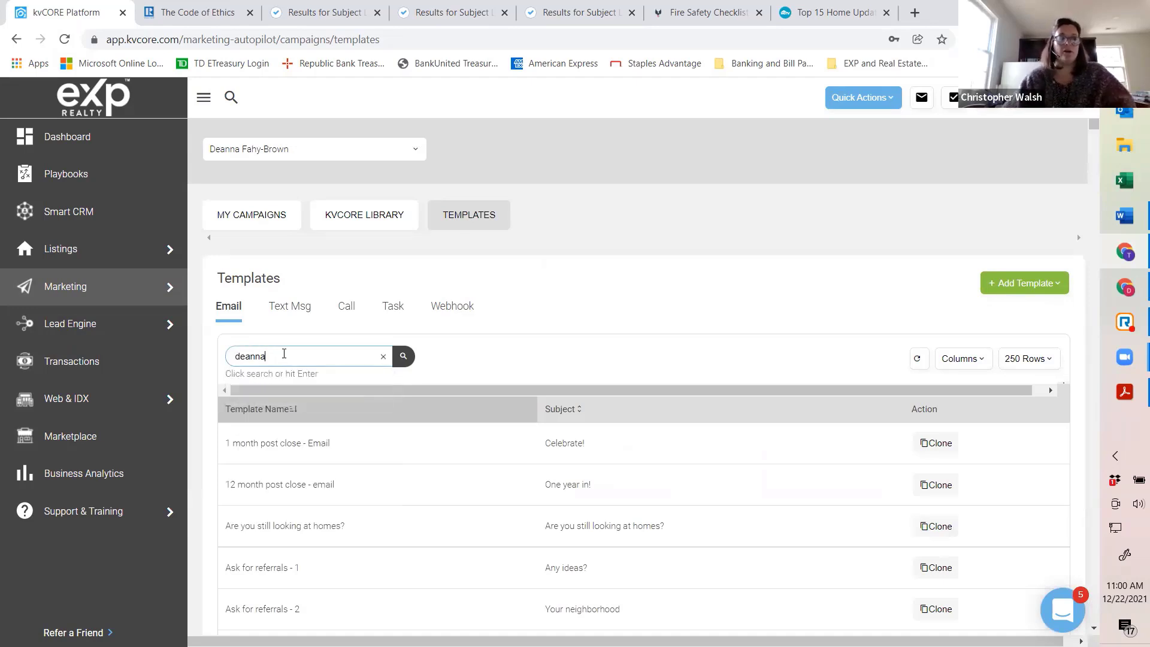
click(405, 359)
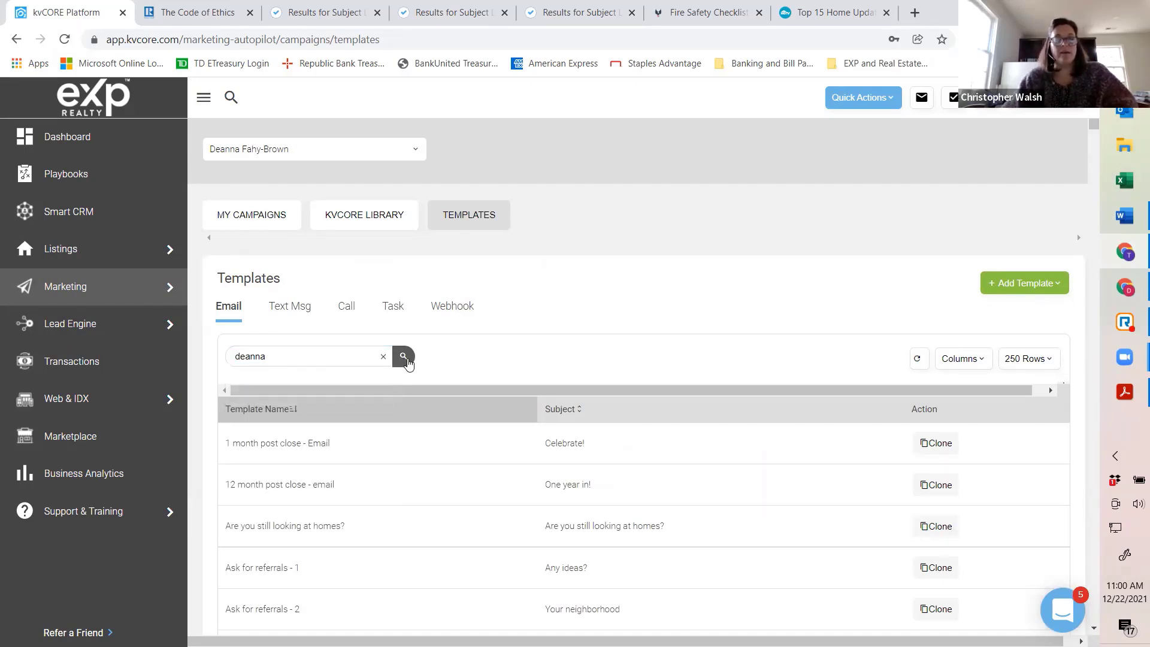
scroll(537, 322, down, 1)
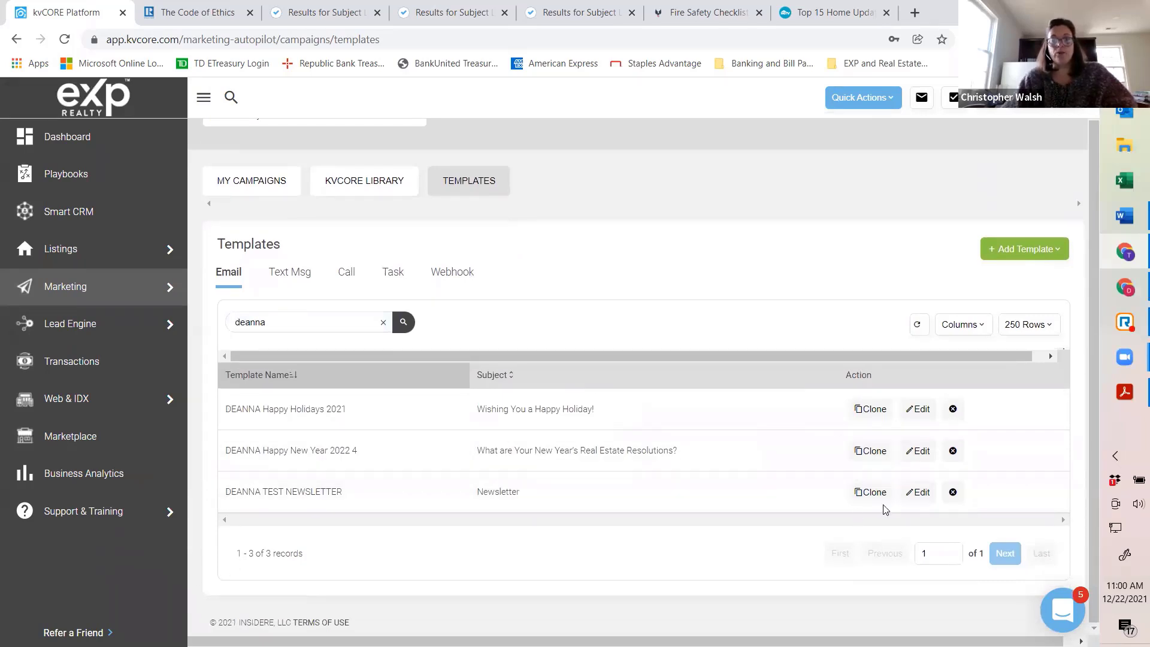
click(925, 497)
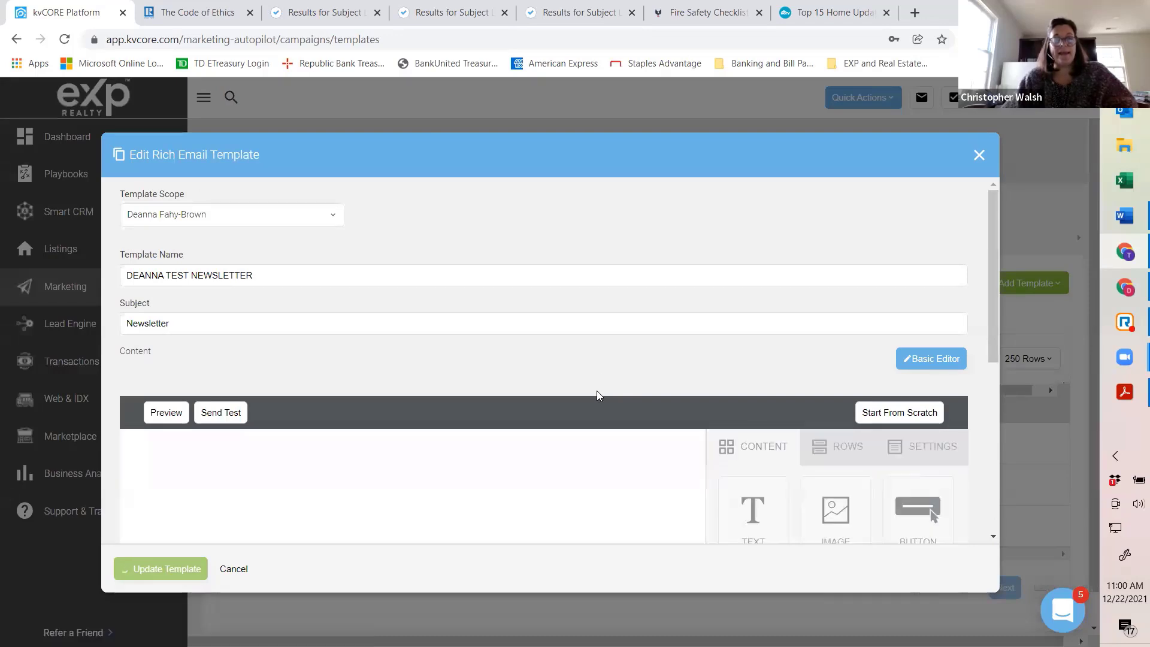
Delete the first empty two-column row beneath the REFLECT section.
scroll(623, 379, down, 3)
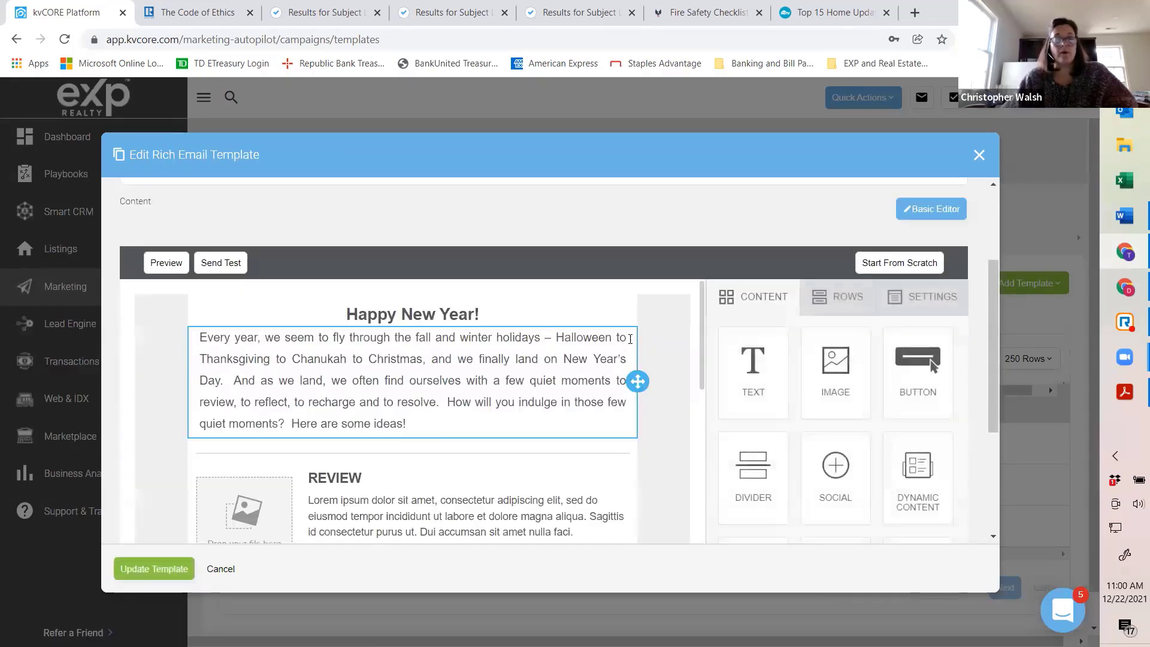
scroll(626, 342, down, 3)
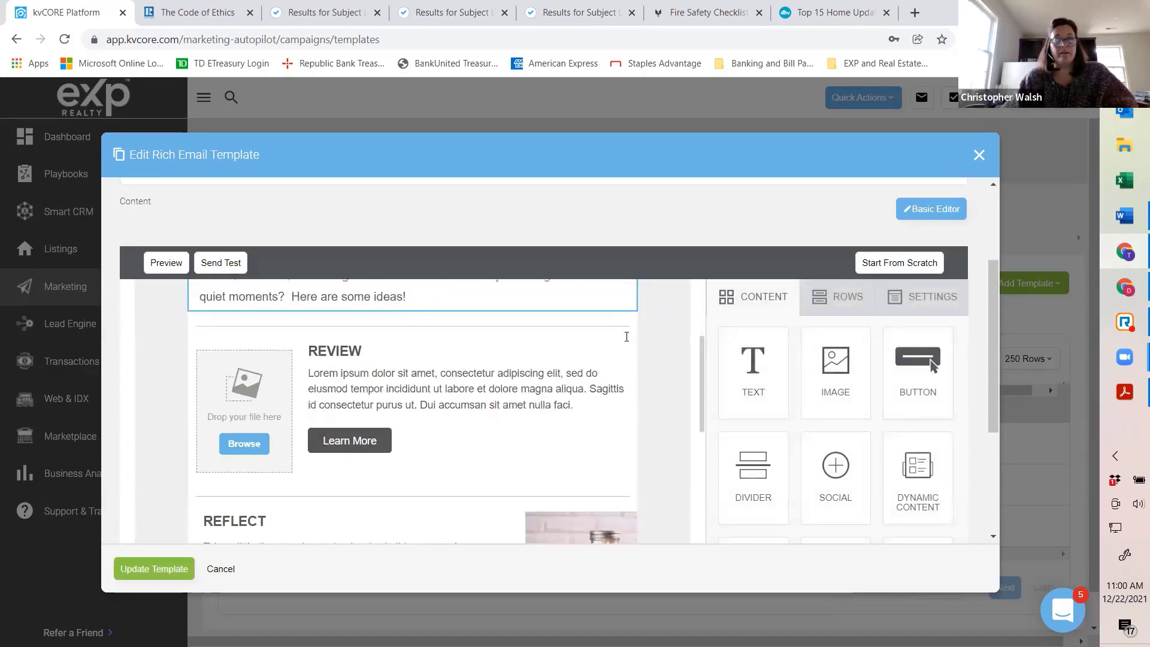
scroll(446, 407, down, 5)
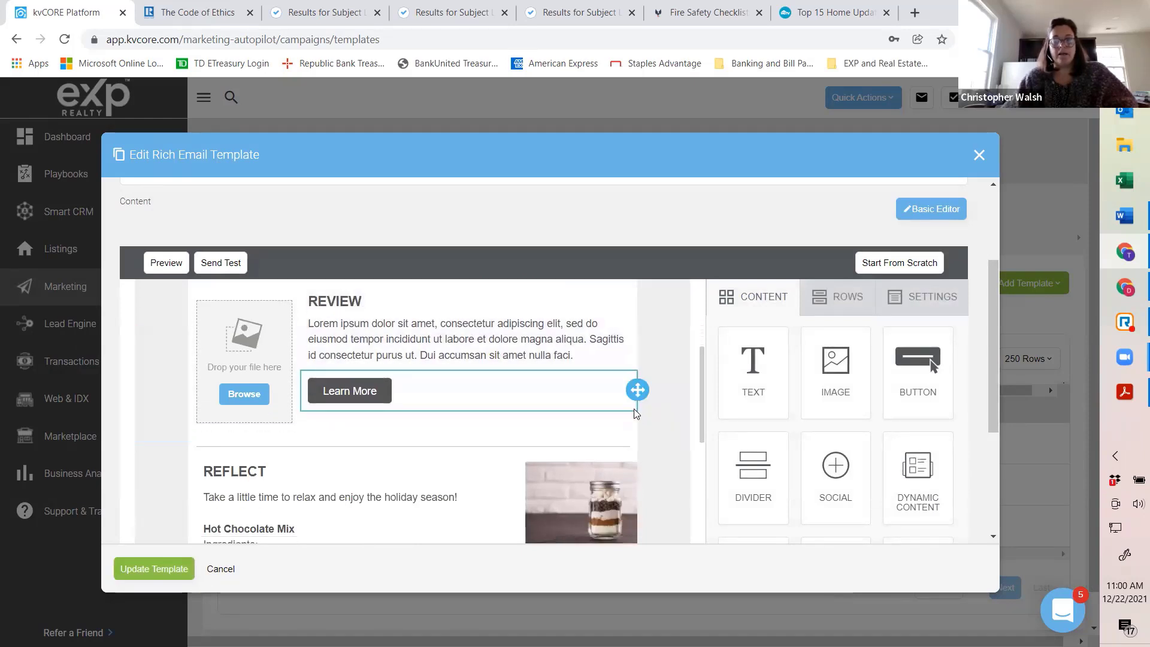
scroll(568, 439, down, 5)
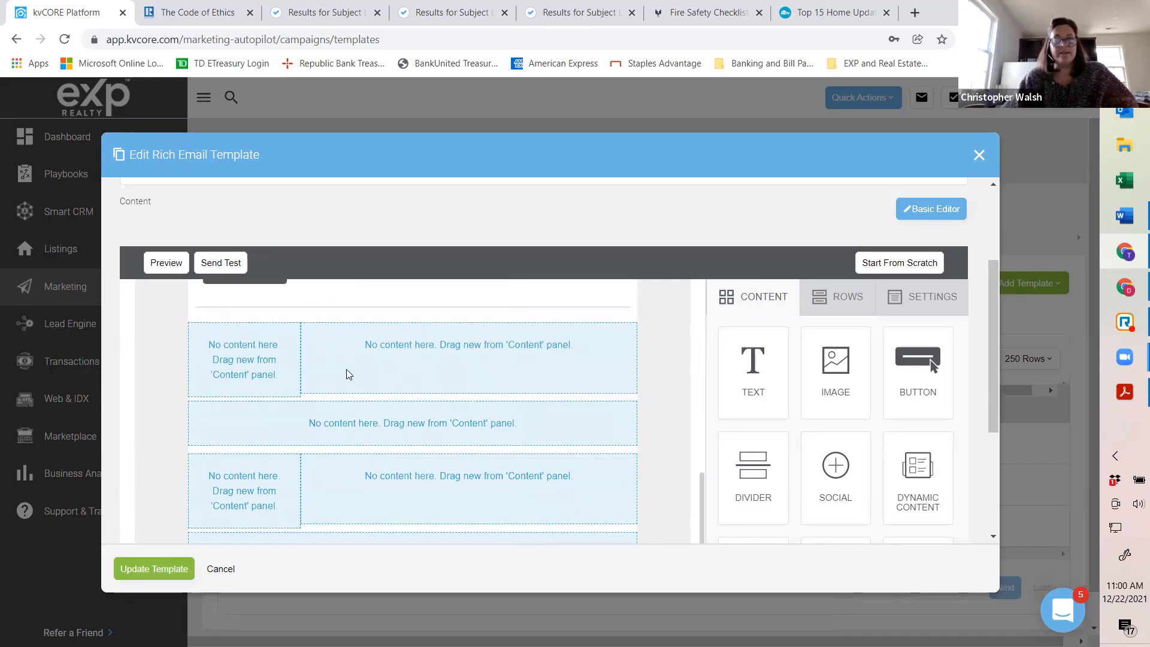
click(279, 379)
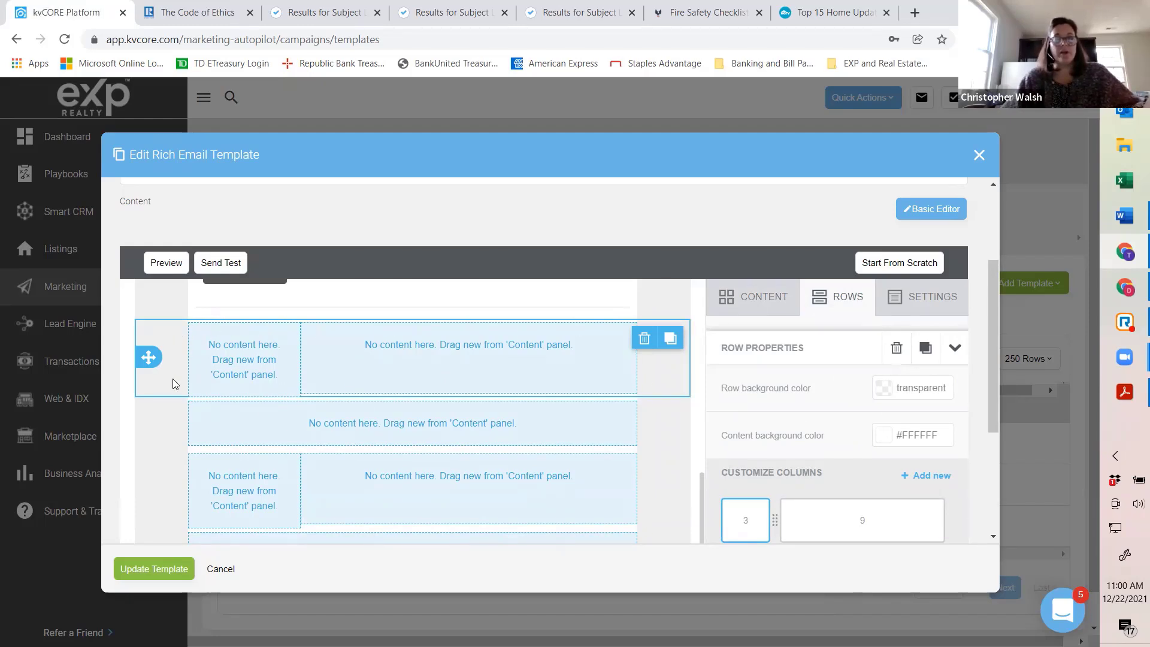
click(646, 341)
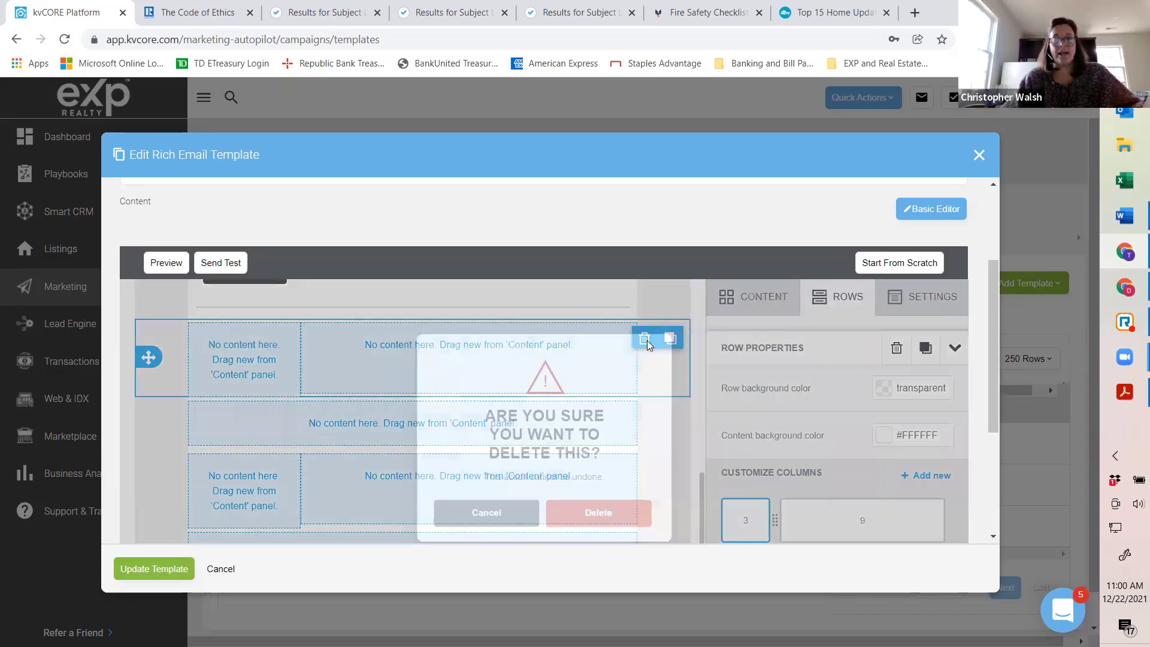
click(621, 429)
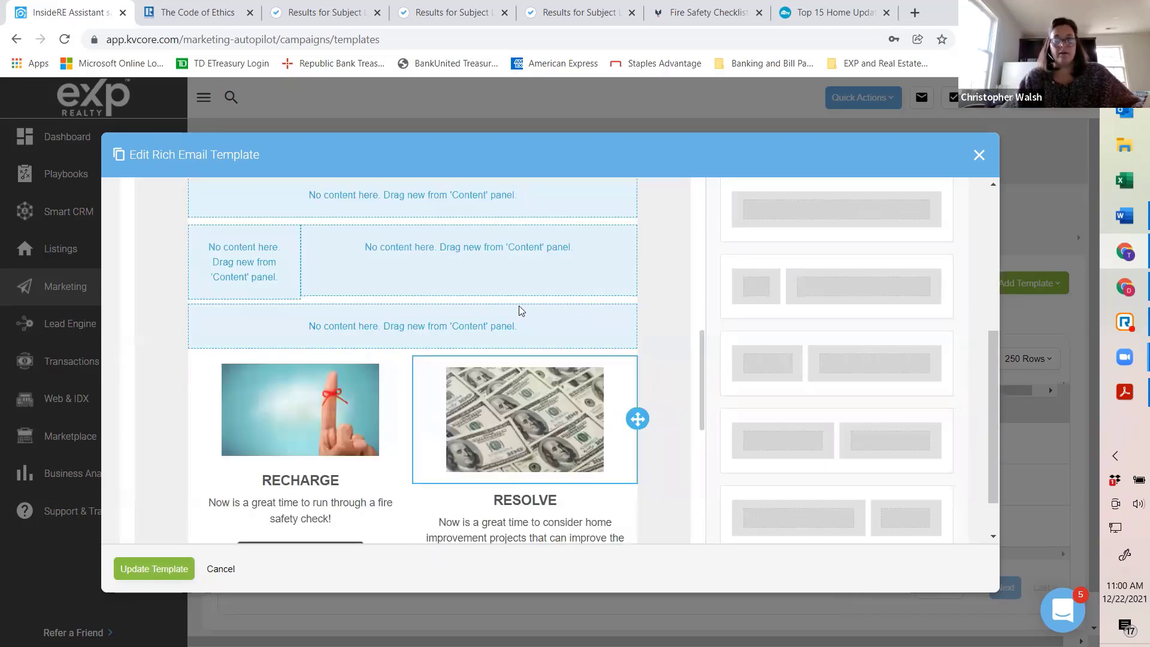
Delete the remaining three empty rows between the REFLECT section and the RECHARGE and RESOLVE columns.
scroll(515, 324, up, 3)
click(527, 277)
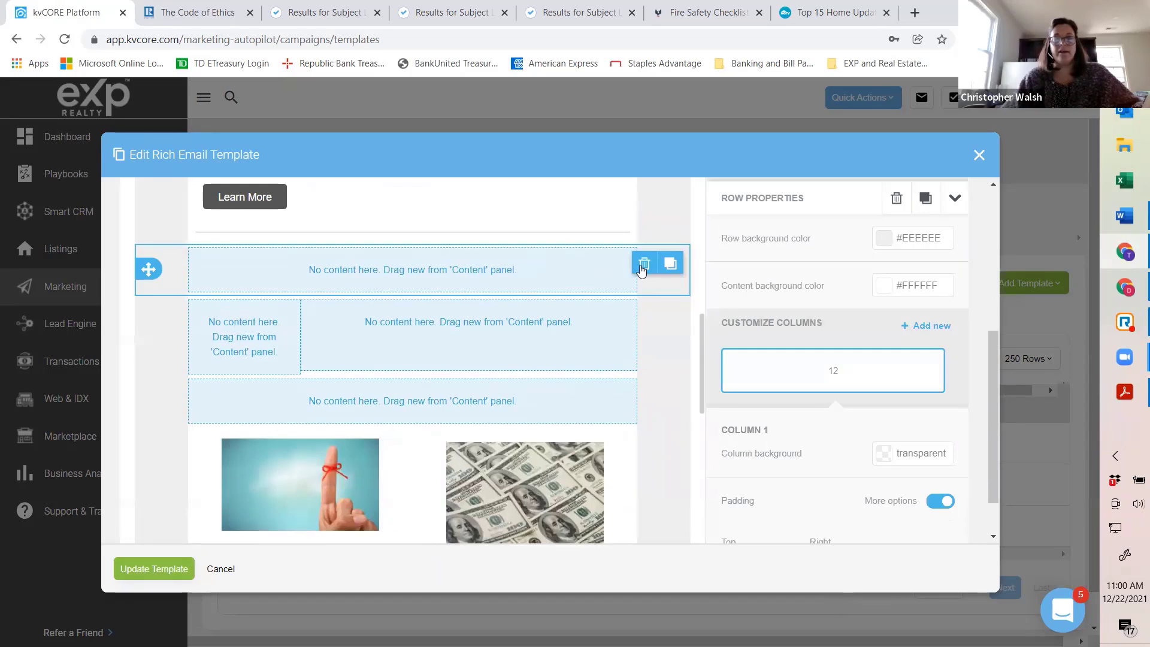
click(640, 270)
click(572, 427)
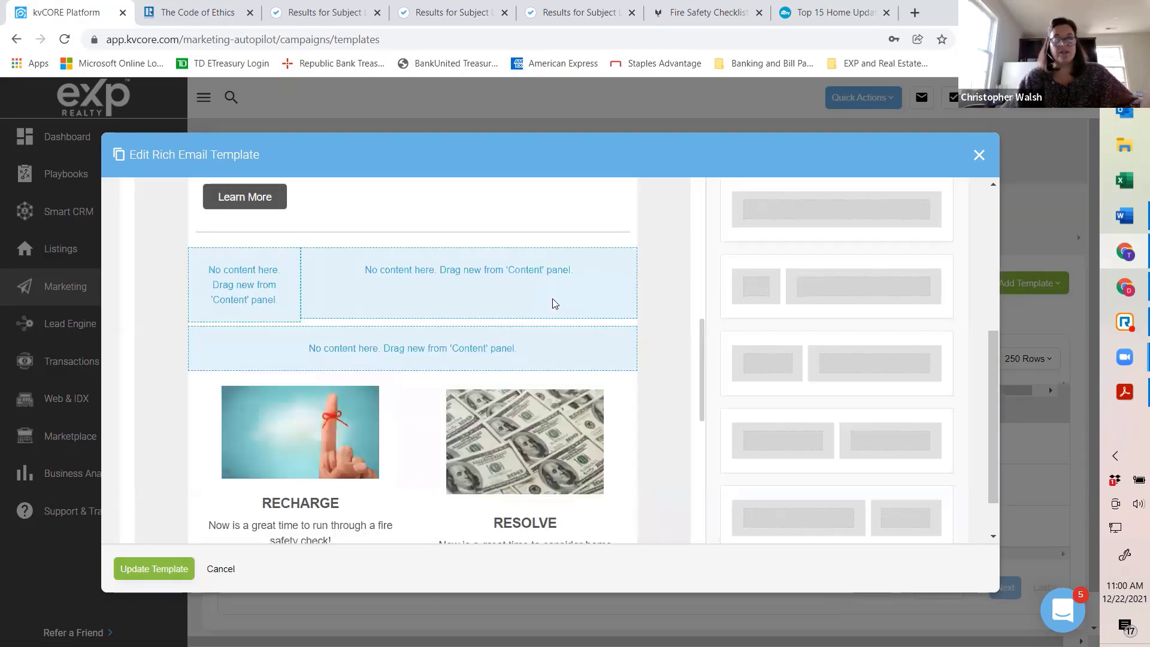
click(577, 298)
click(640, 270)
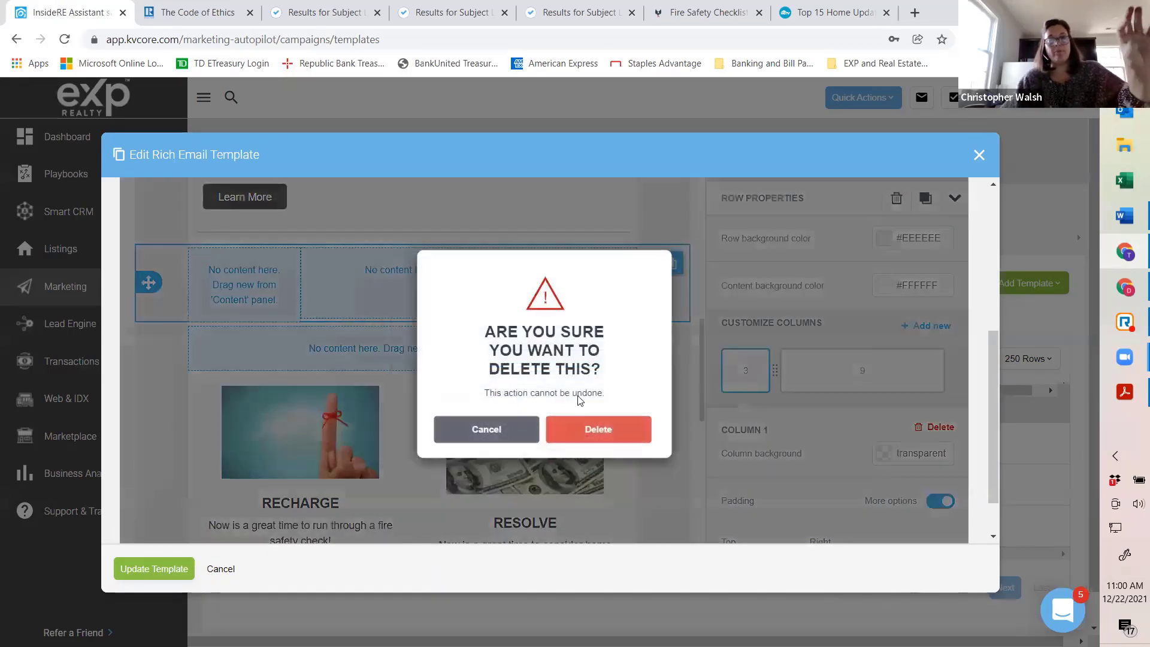
click(596, 429)
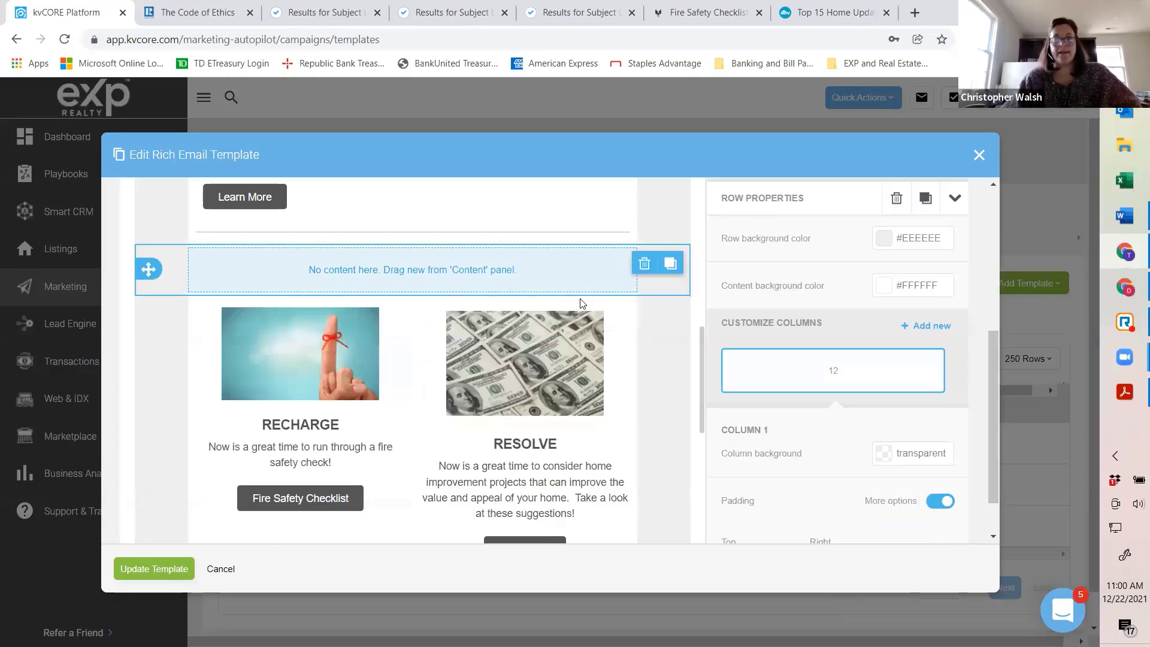
click(644, 263)
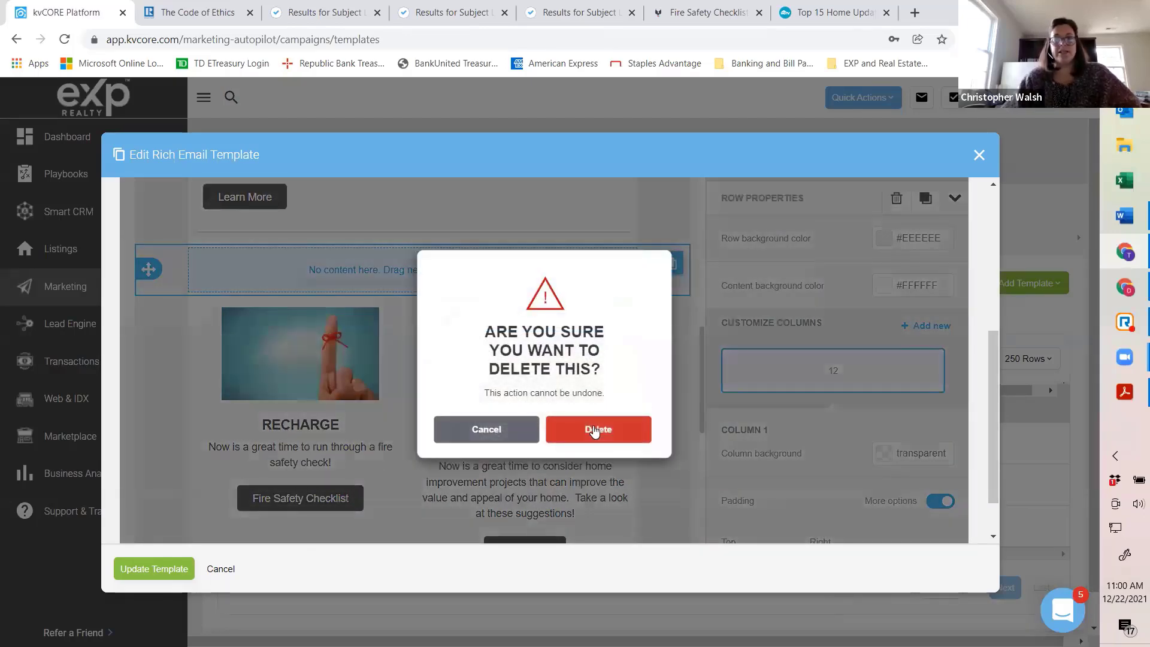
click(595, 429)
Review the newsletter from REVIEW to RESOLVE and save the updated template.
scroll(579, 418, up, 10)
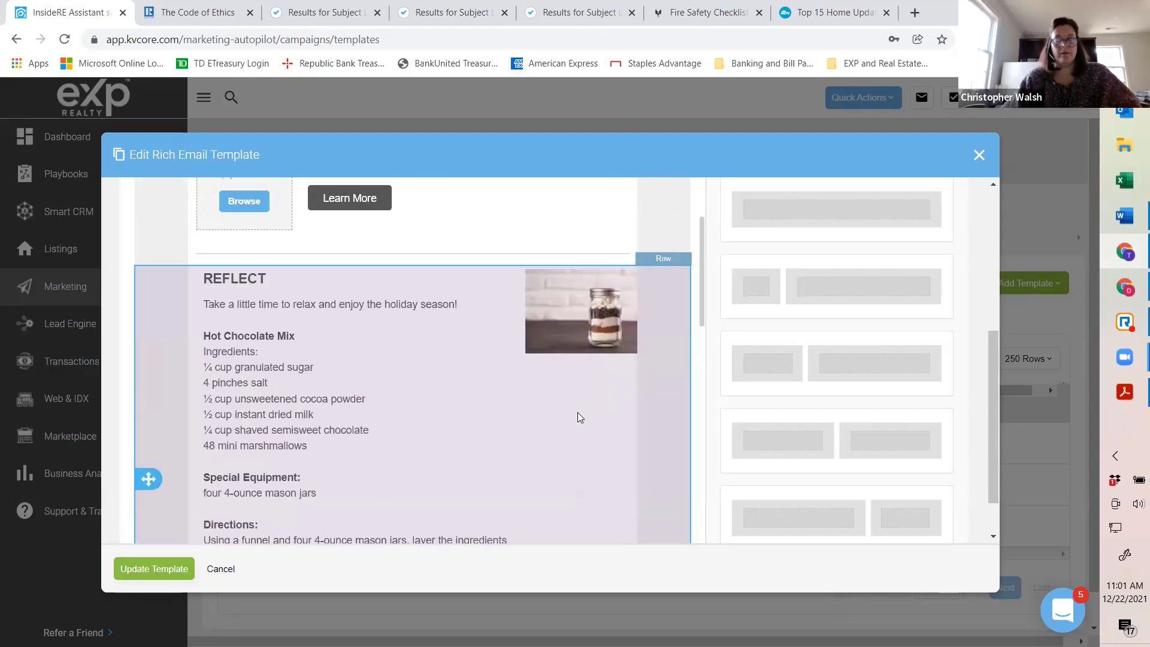
scroll(577, 414, up, 5)
scroll(572, 411, down, 5)
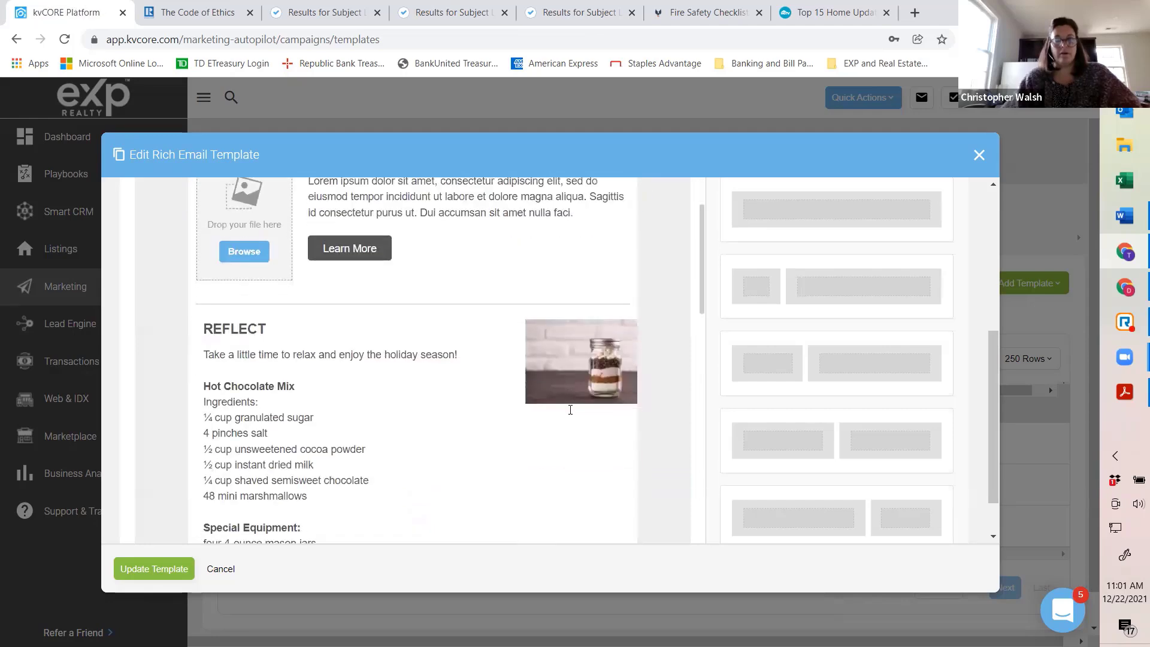
scroll(570, 410, down, 6)
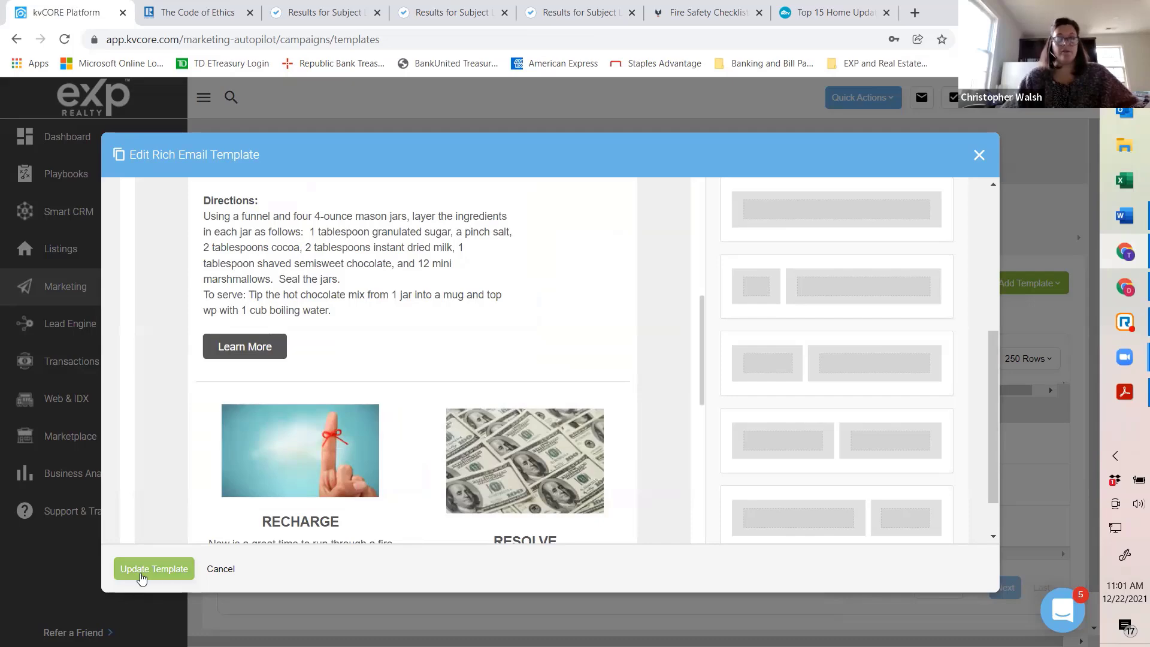
click(141, 576)
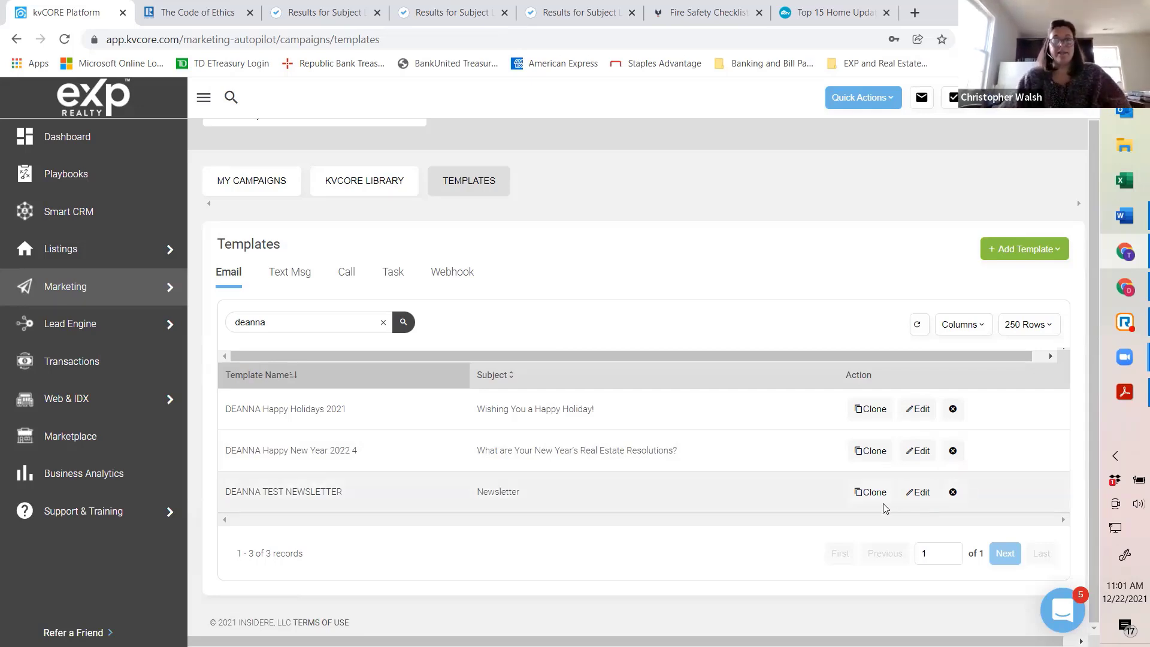
Go to the marketing tools' mass email scheduling and start a new scheduled email.
click(65, 286)
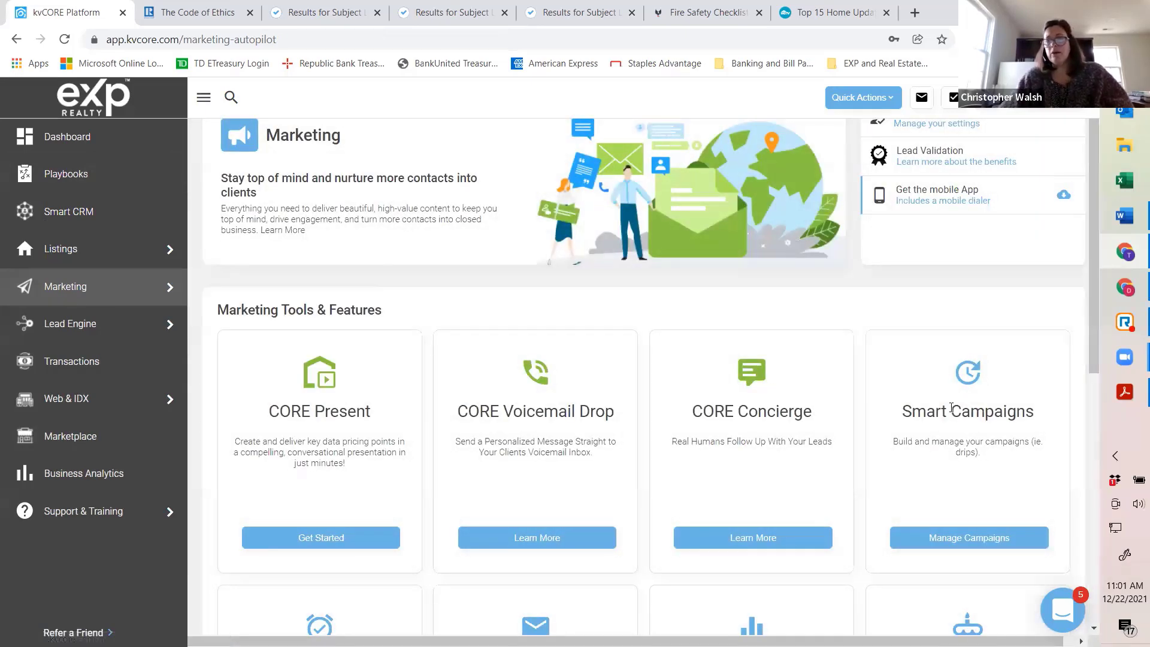
scroll(679, 443, down, 2)
scroll(679, 443, down, 3)
click(579, 442)
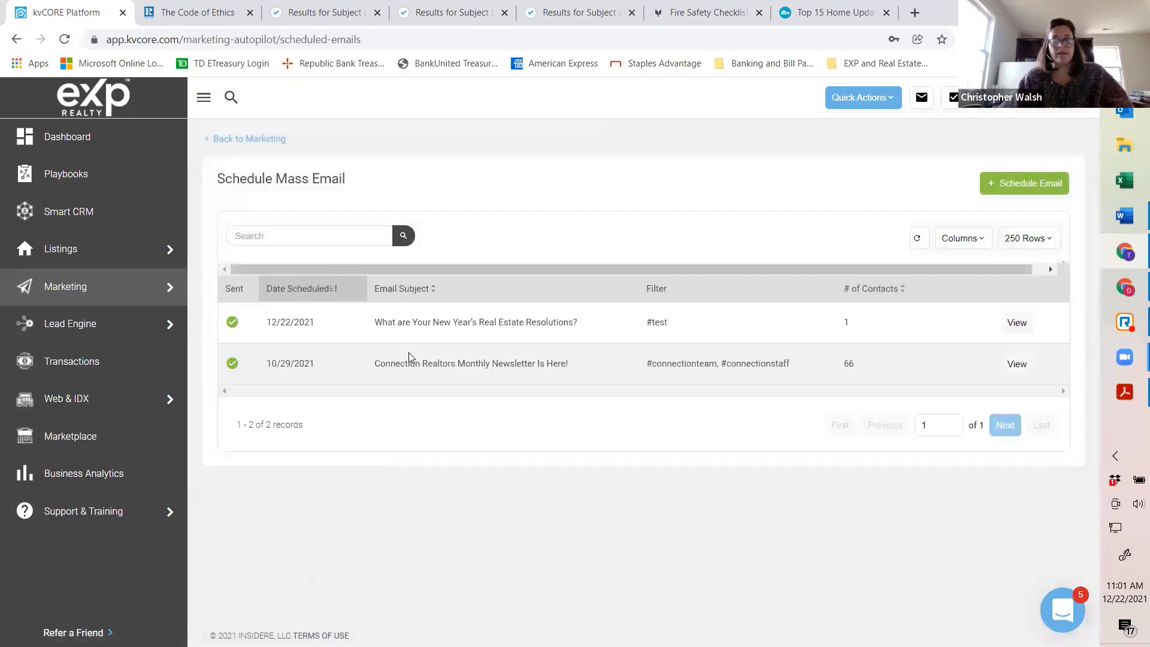
click(1026, 188)
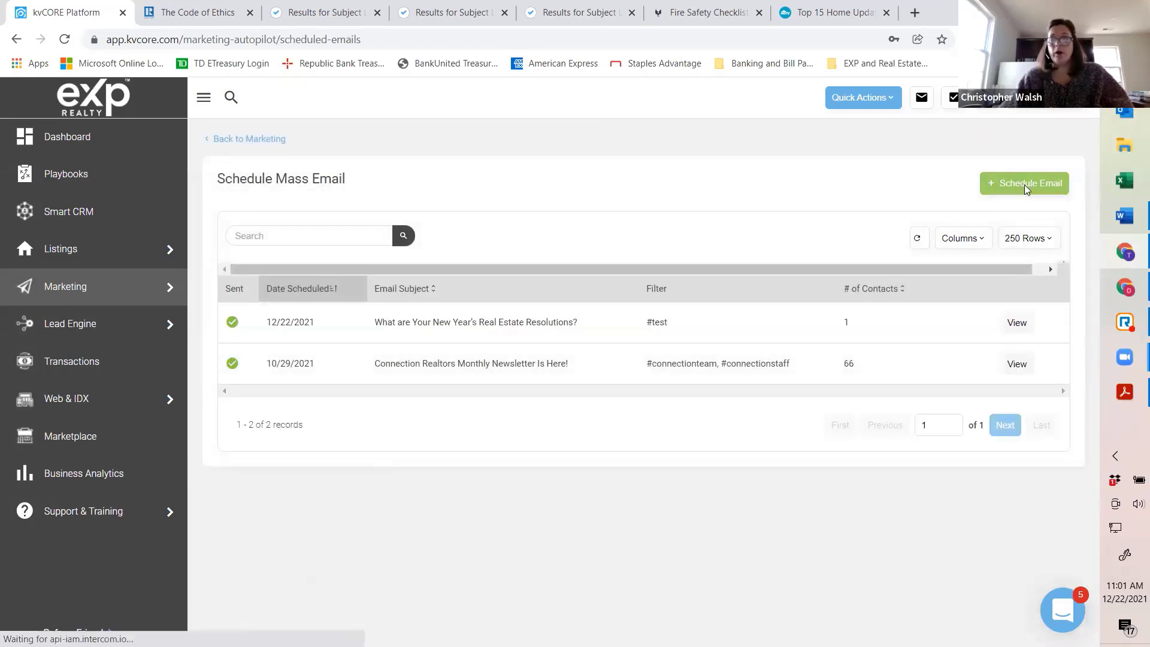
Address the scheduled email to contacts with the hashtag "test".
click(54, 233)
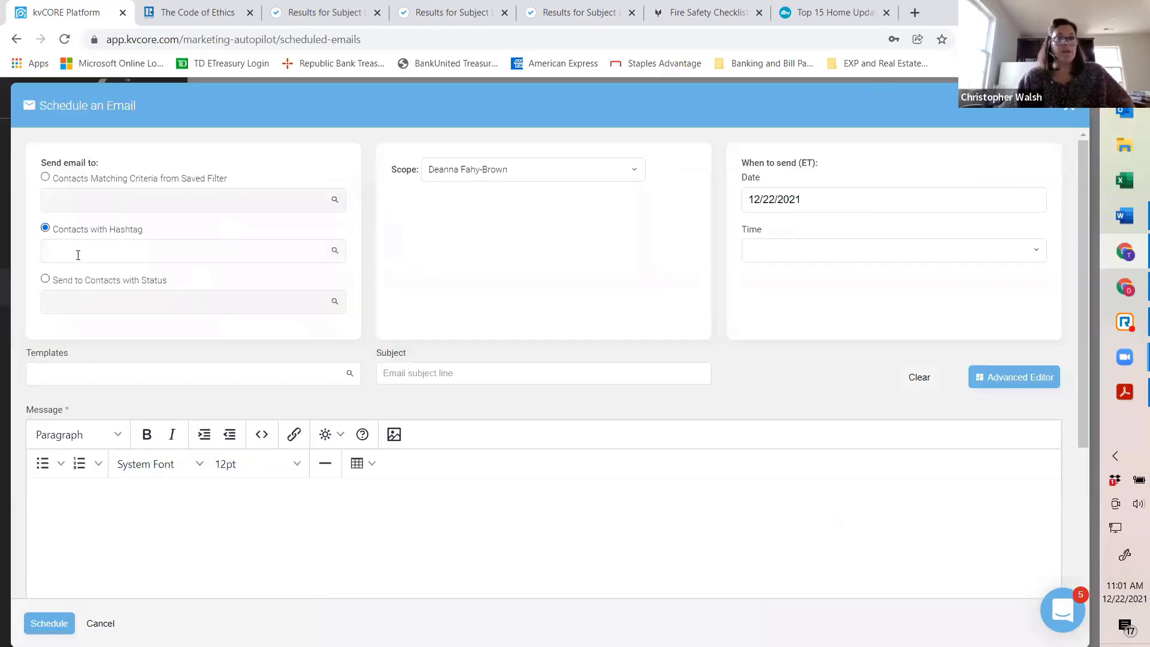
click(82, 260)
text(test)
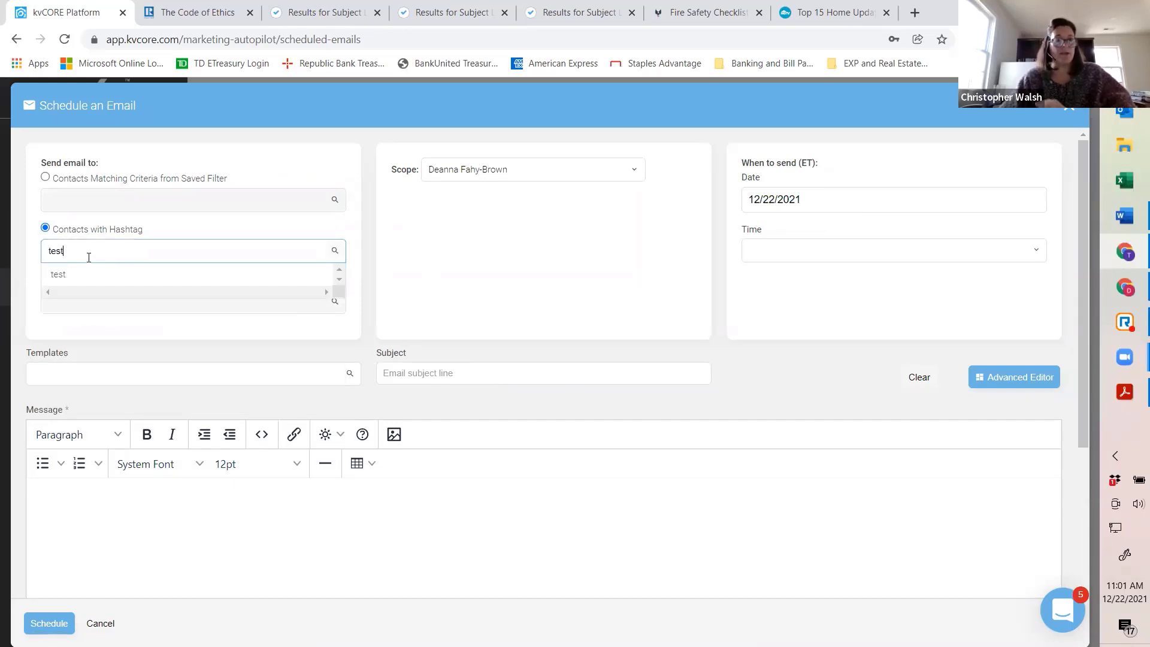
click(60, 275)
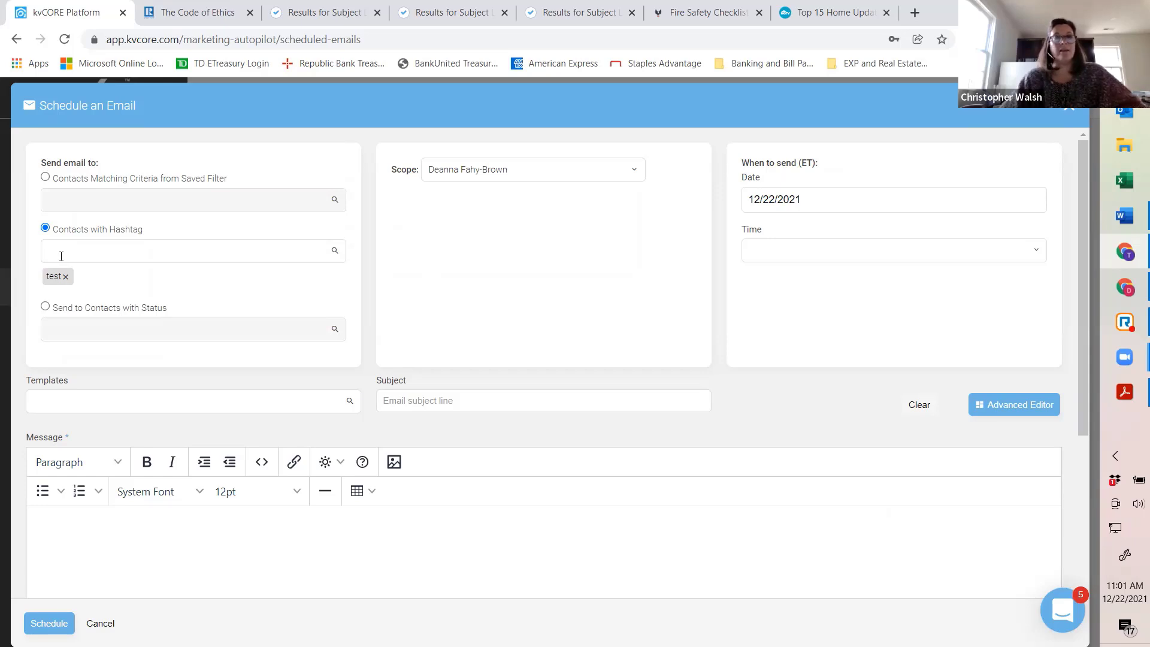
Set the email to send on 12/22/2021 at 11:30 am.
click(818, 199)
click(845, 247)
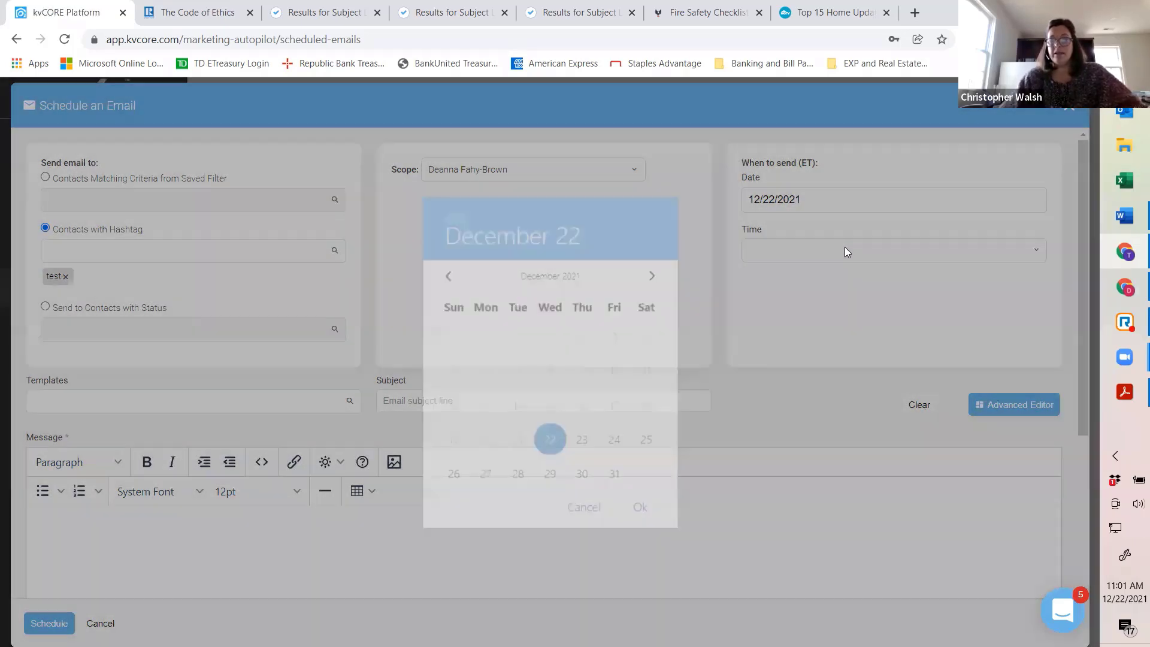
click(846, 252)
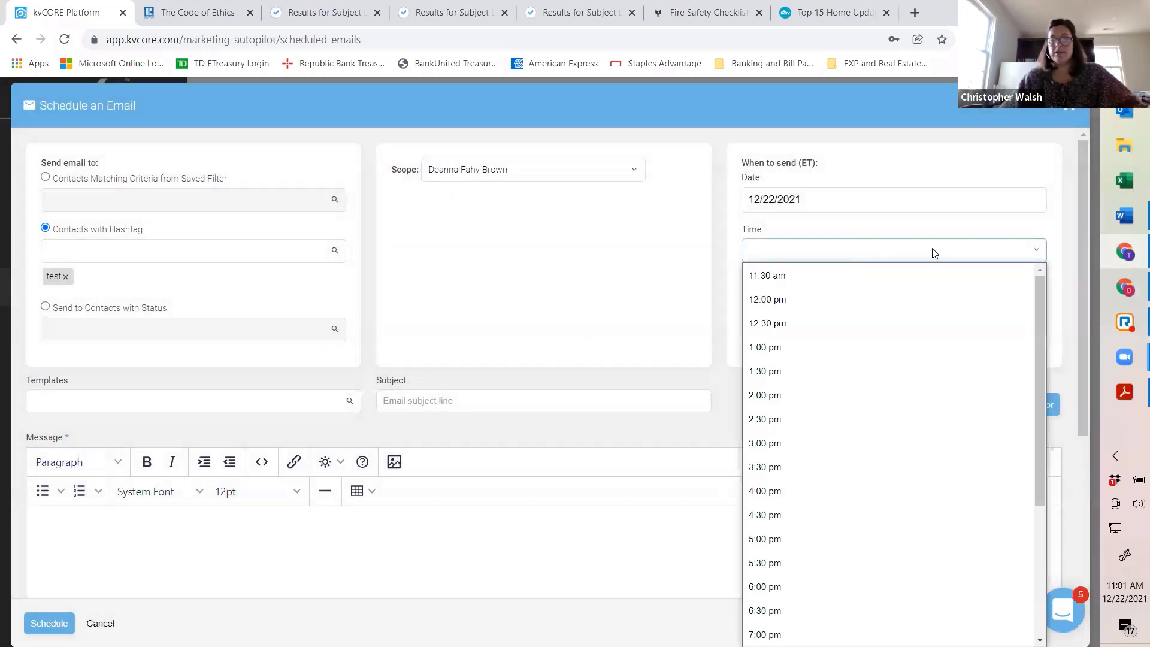
click(777, 277)
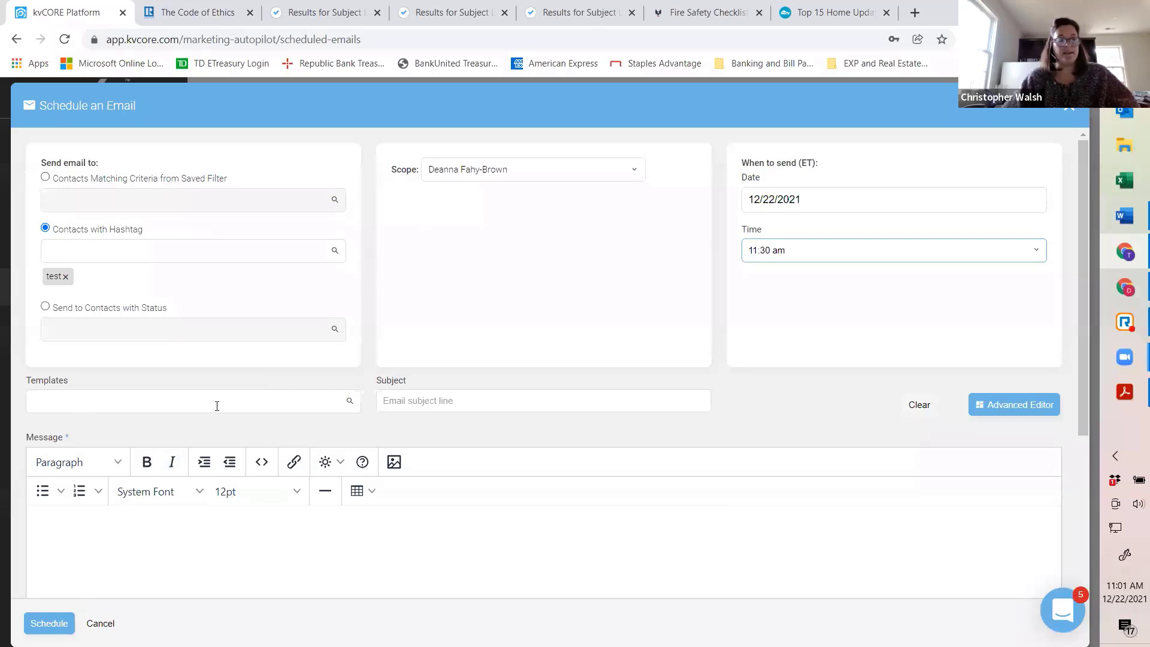
Load the saved TEST NEWSLETTER template into the scheduled email.
click(134, 401)
text(DEANNA)
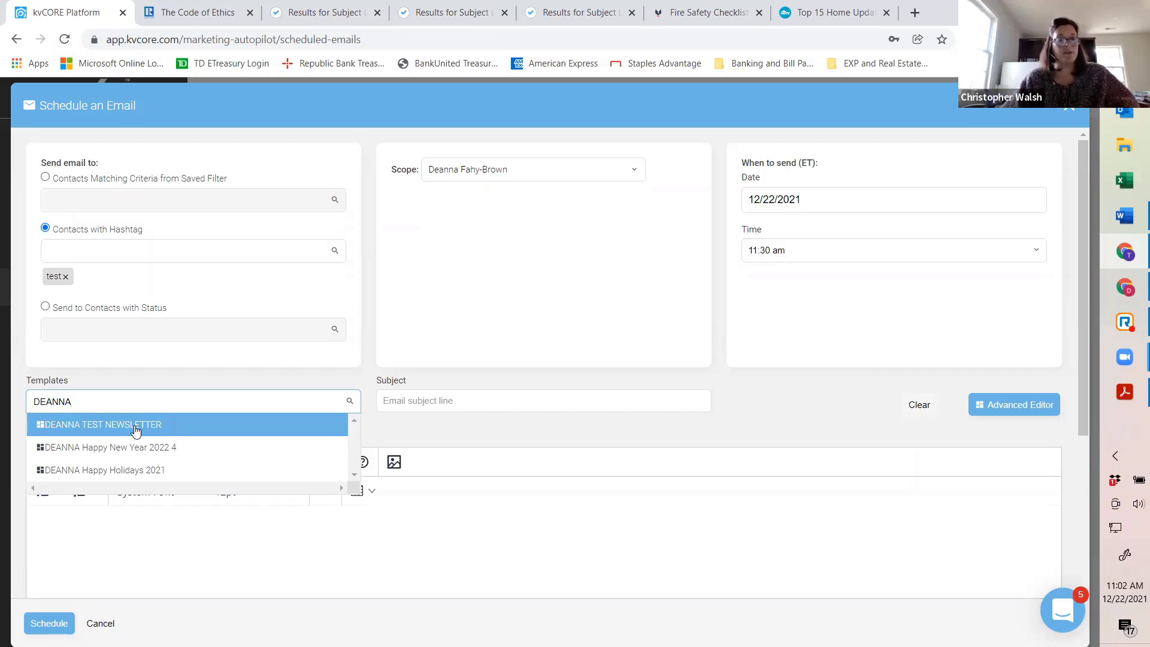
click(135, 426)
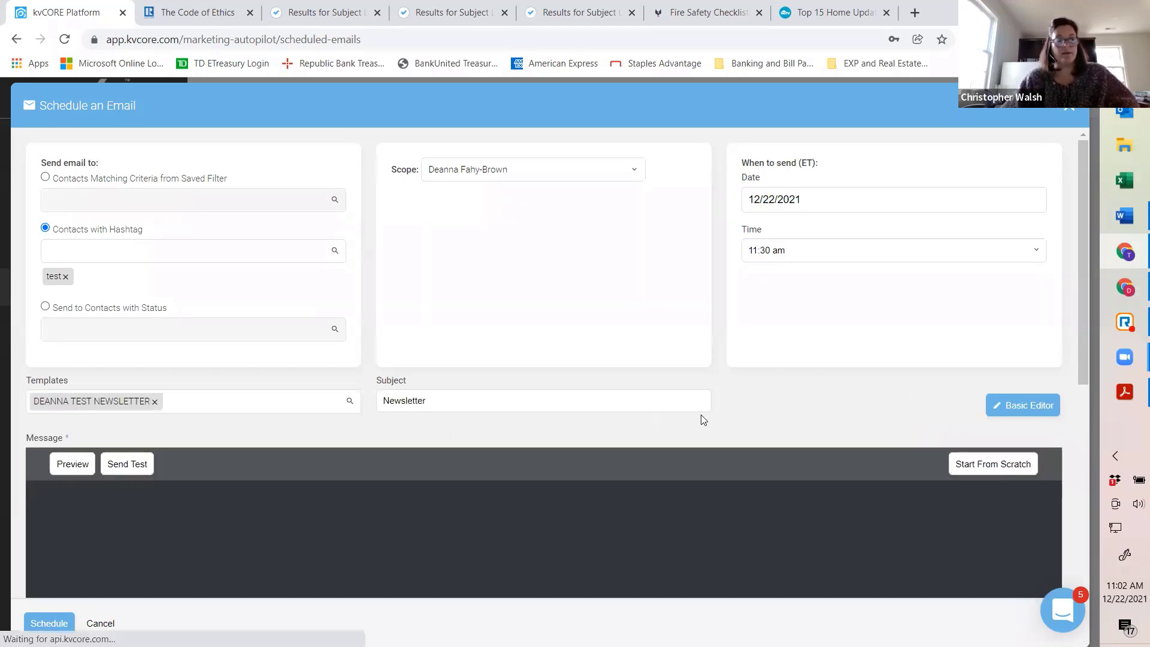
Review the newsletter message from the Happy New Year banner down to the footer and schedule the email.
scroll(734, 430, down, 1)
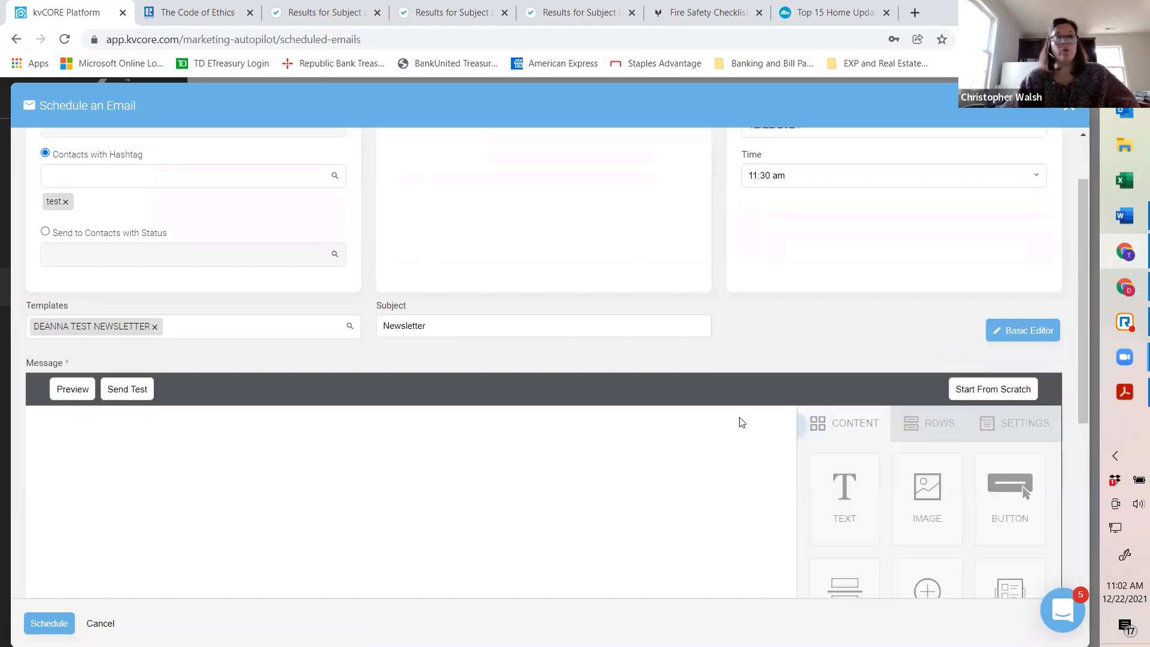
scroll(633, 440, down, 2)
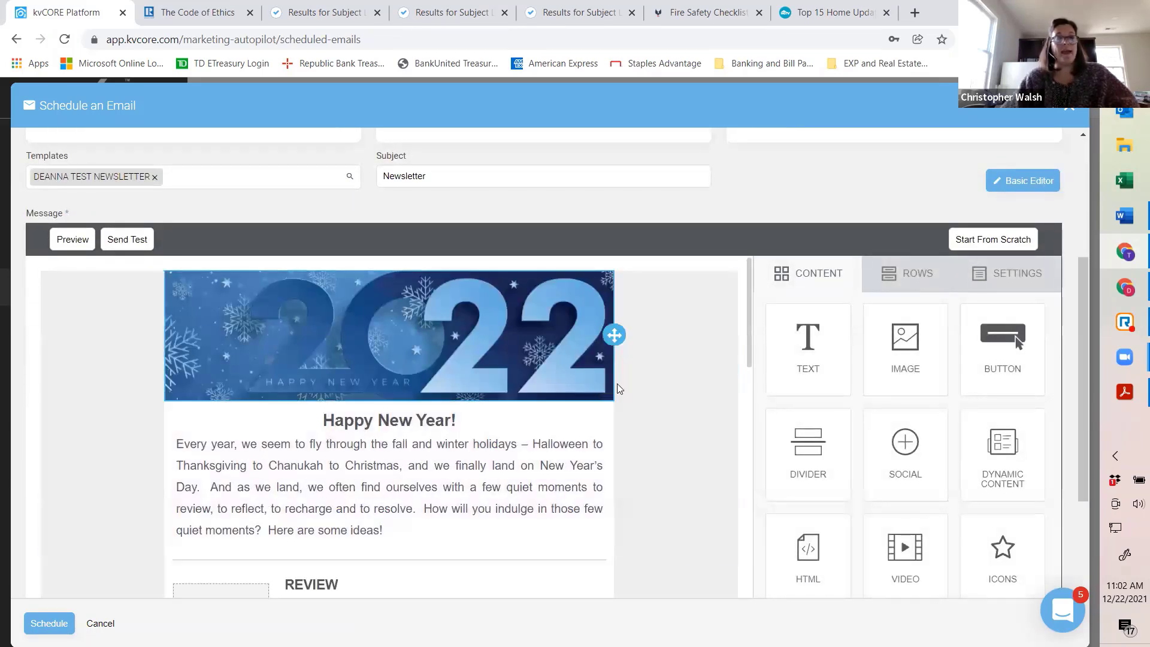
scroll(659, 426, down, 2)
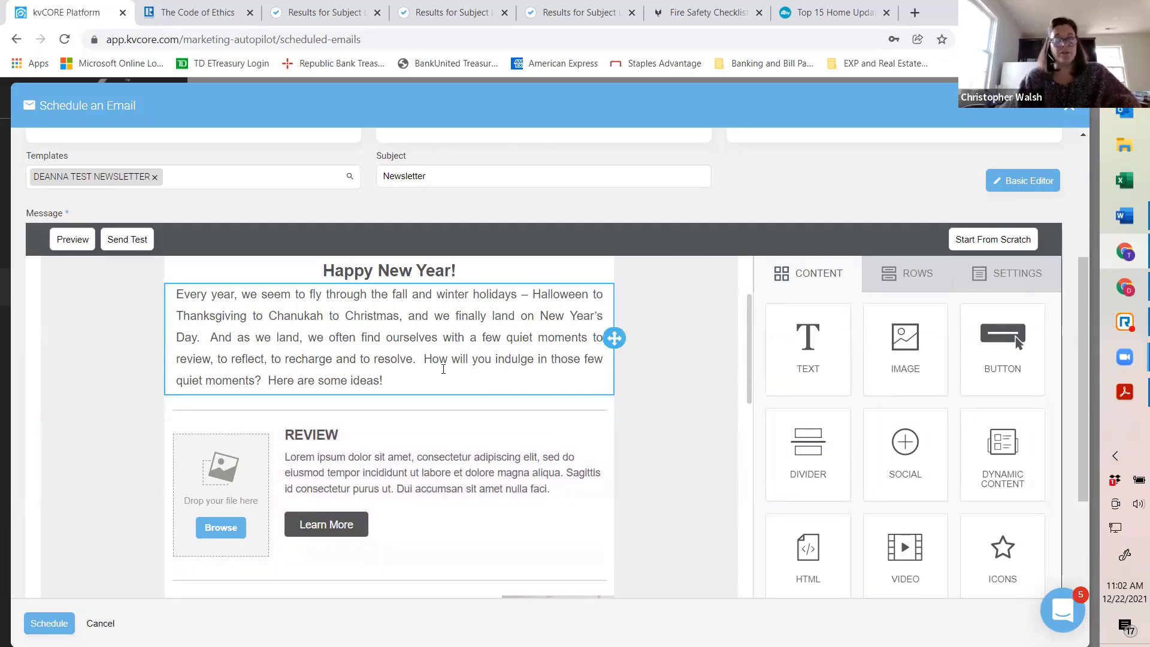
scroll(560, 358, down, 1)
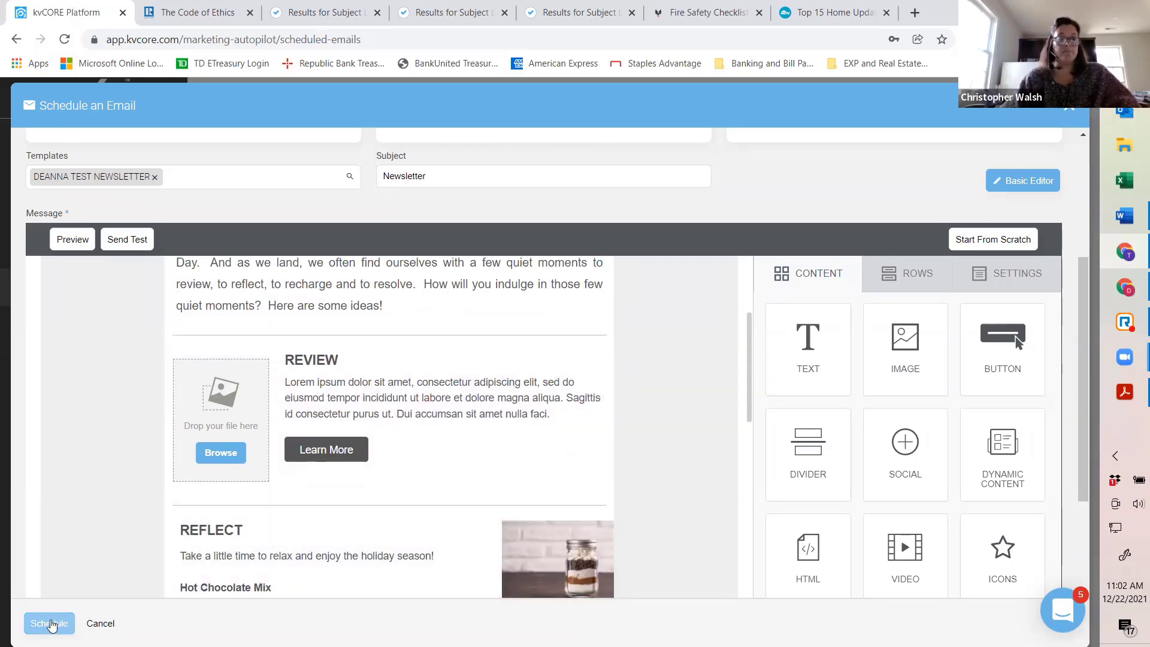
scroll(282, 423, down, 8)
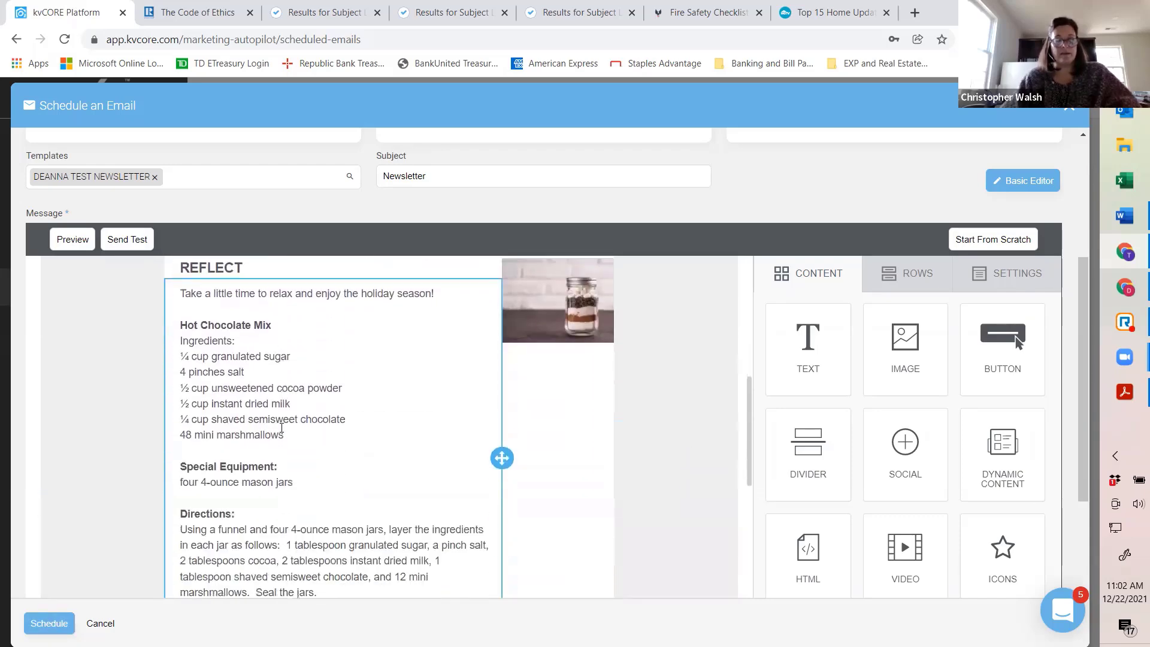
scroll(282, 422, down, 7)
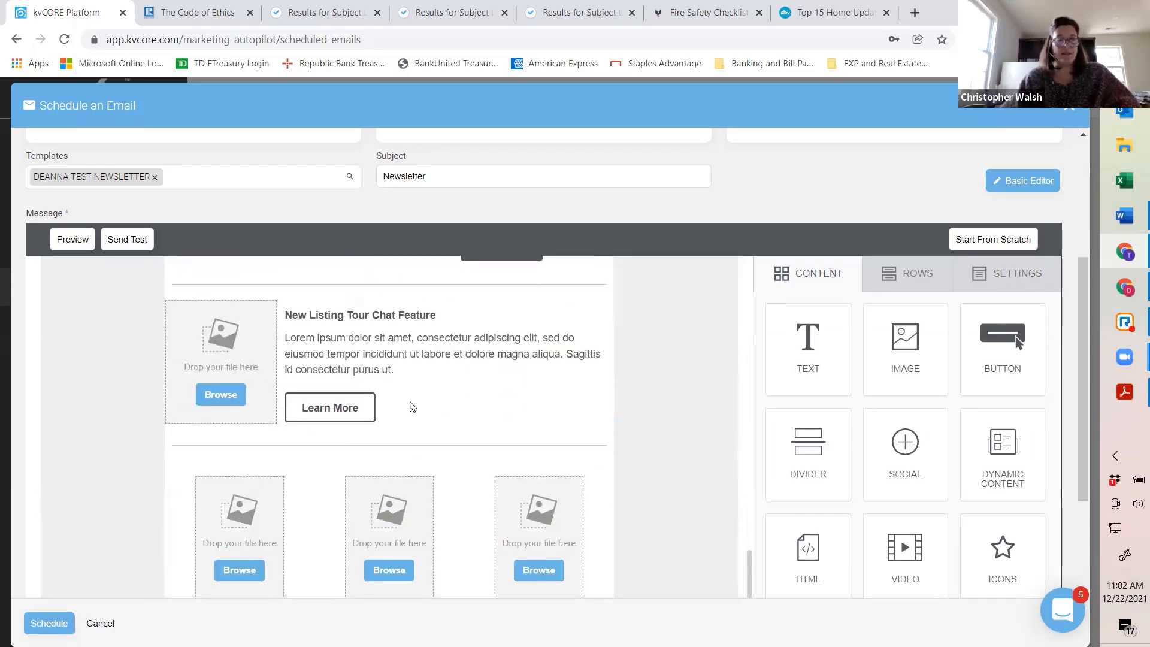
scroll(482, 398, down, 2)
scroll(335, 381, up, 2)
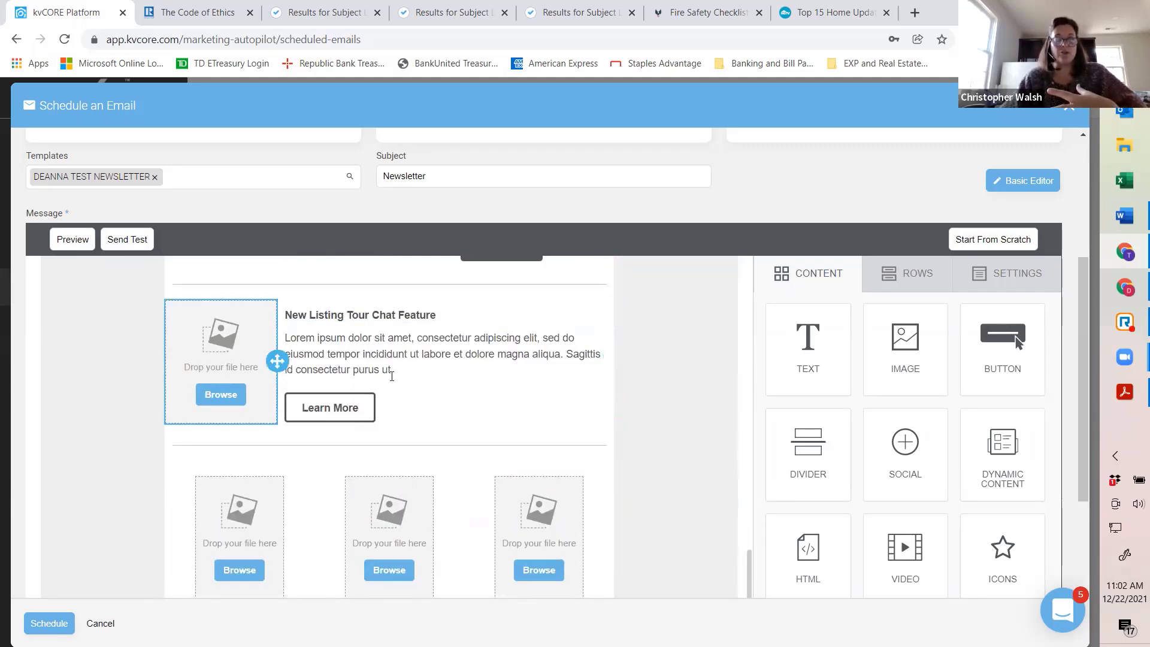
scroll(499, 353, down, 3)
scroll(499, 353, down, 3)
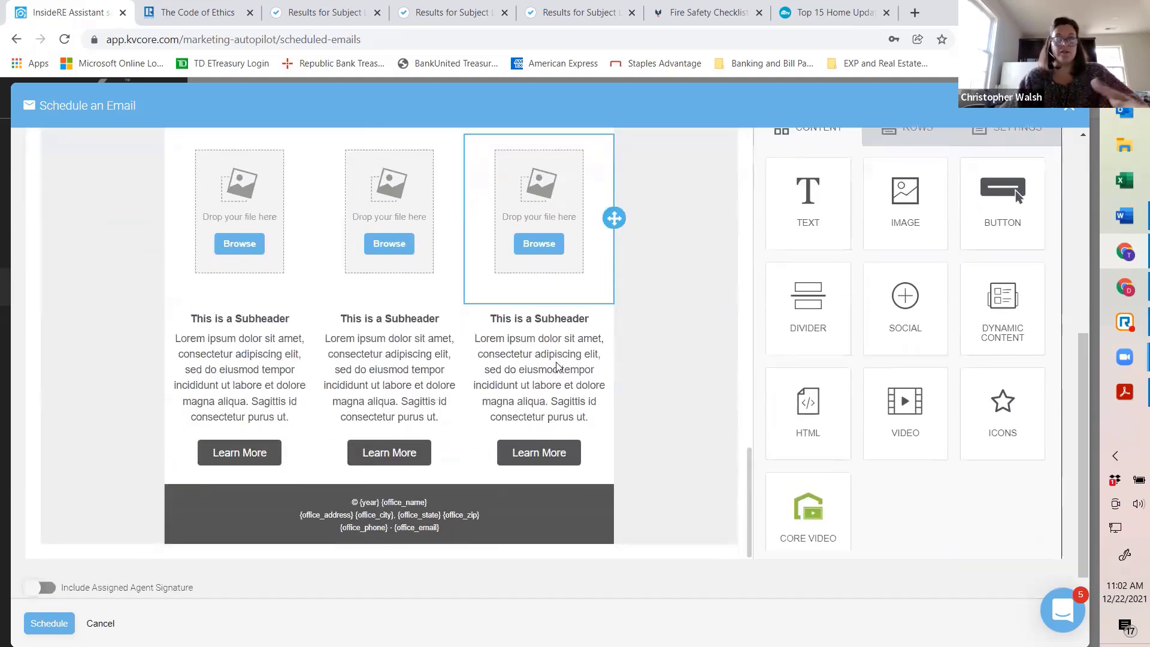
scroll(566, 423, down, 1)
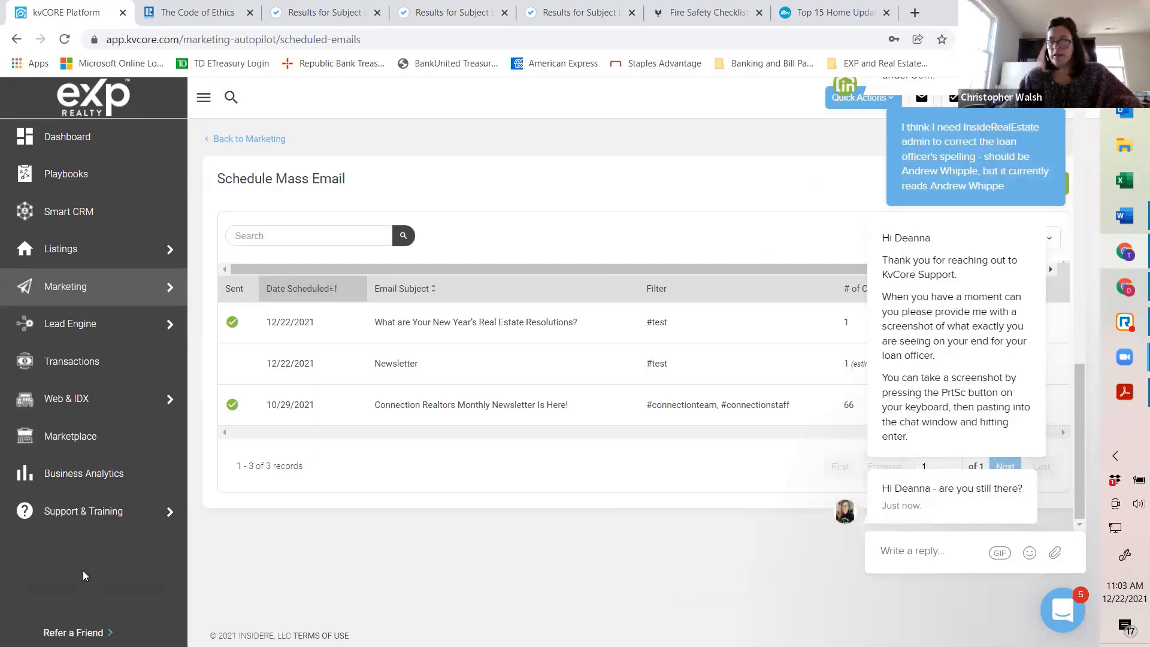
Check the latest message in the support chat and close the chat.
click(1055, 619)
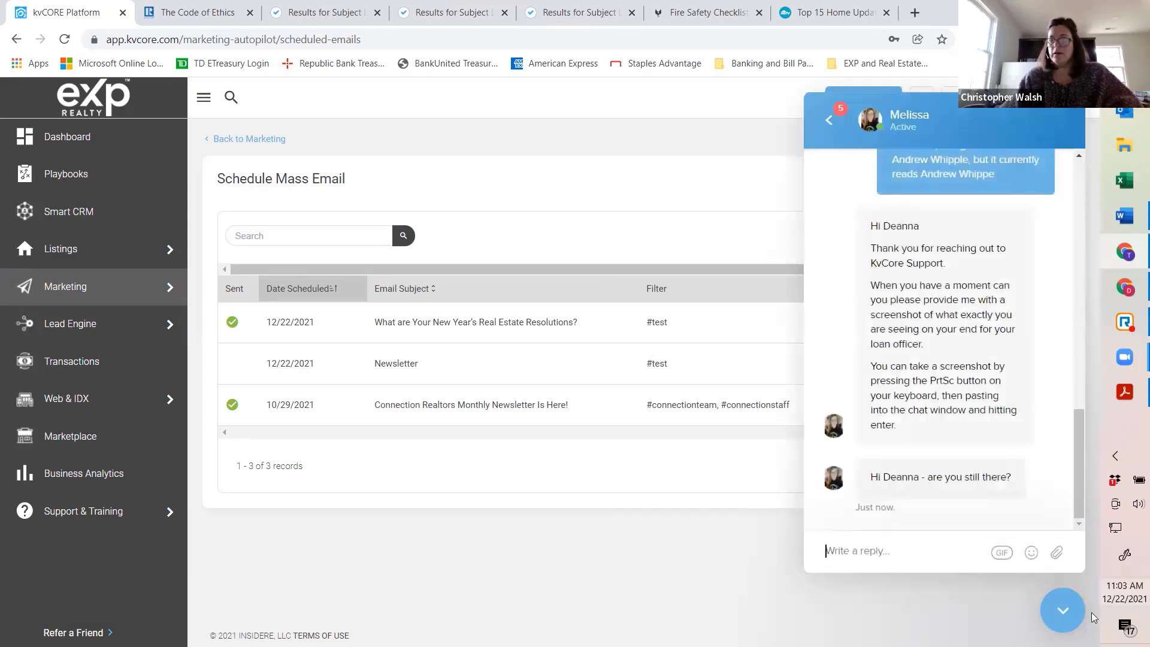
click(1065, 625)
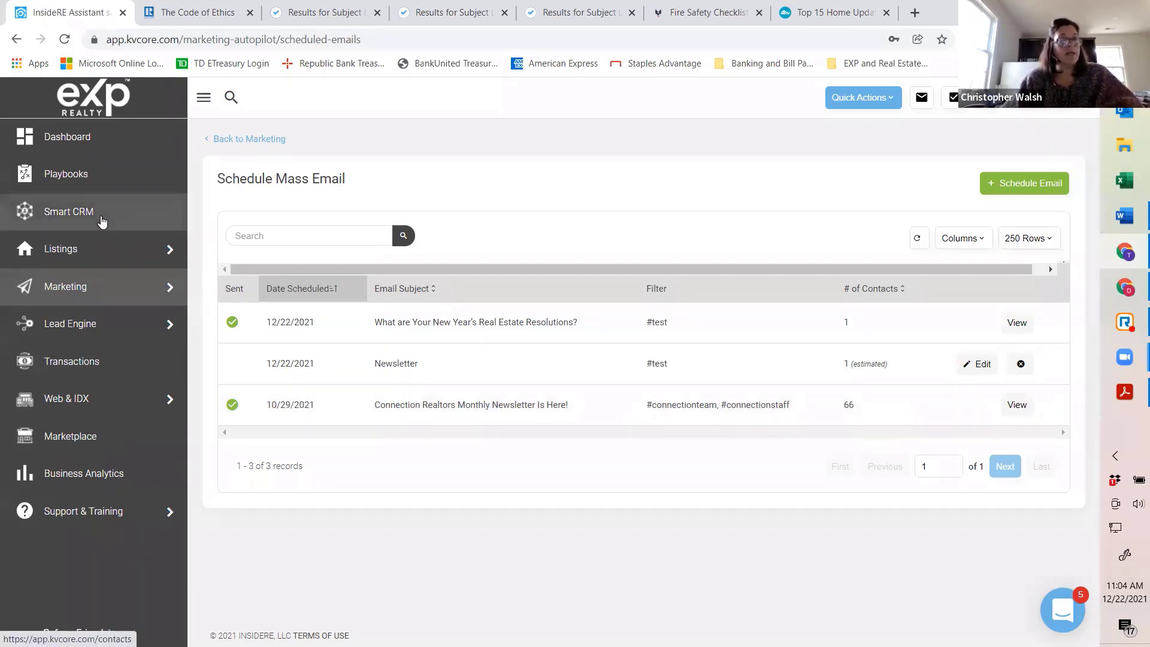
Go to the Smart CRM contacts and search for a contact by first name.
click(101, 221)
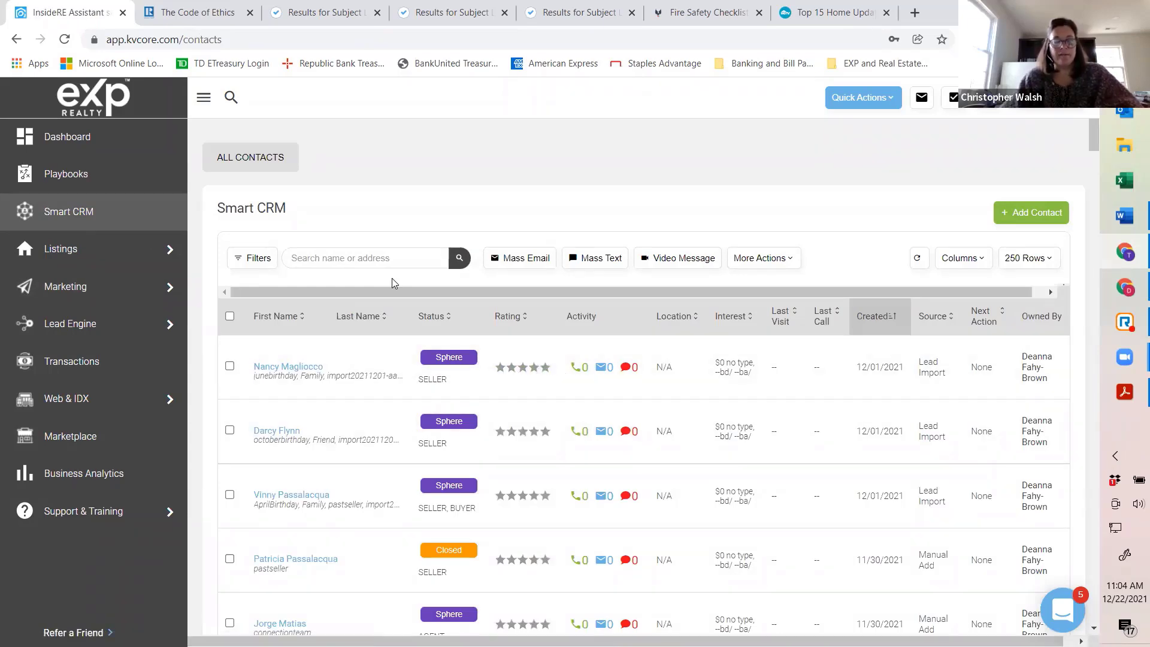
scroll(419, 300, down, 3)
scroll(352, 184, up, 2)
scroll(353, 184, up, 1)
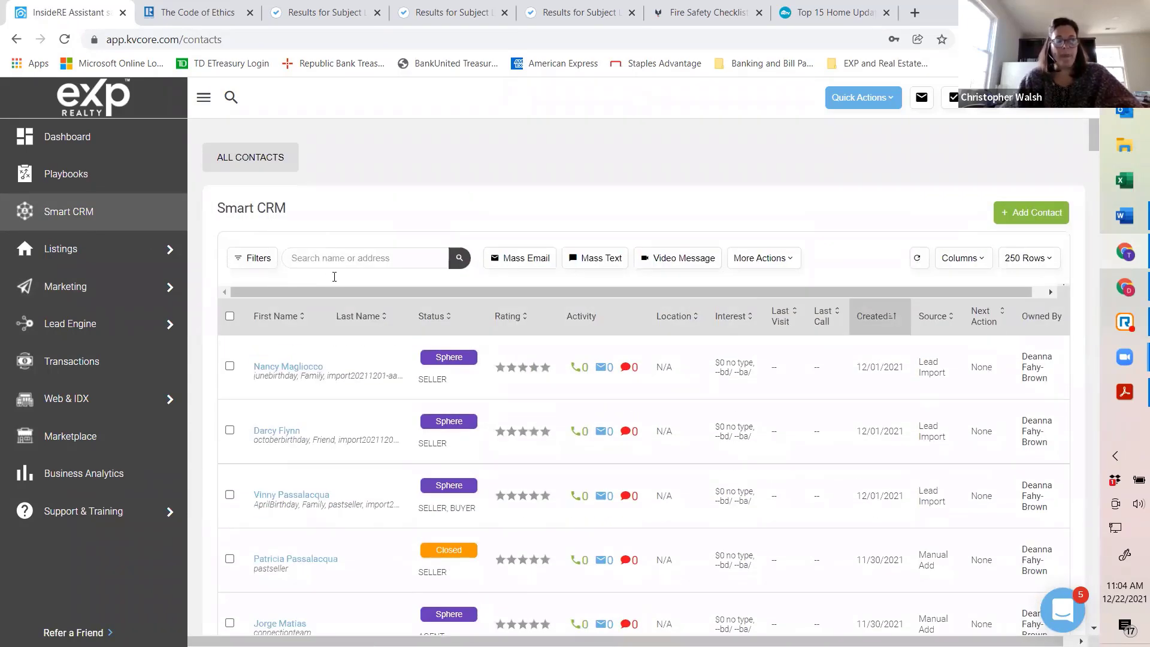
click(341, 258)
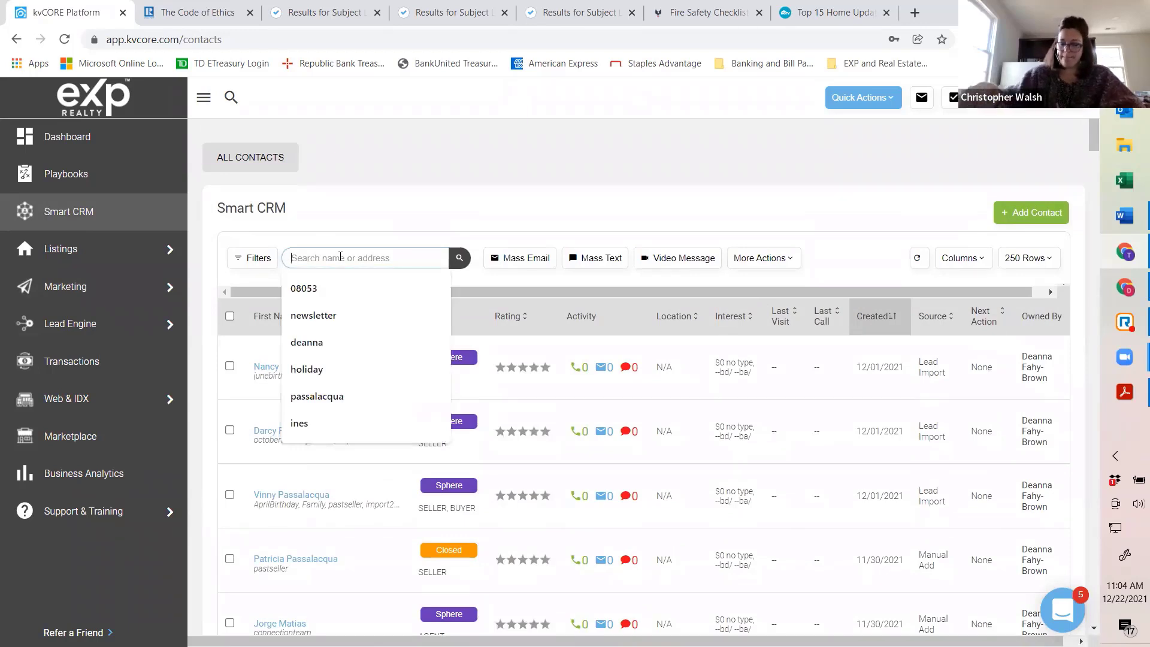
text(thomas)
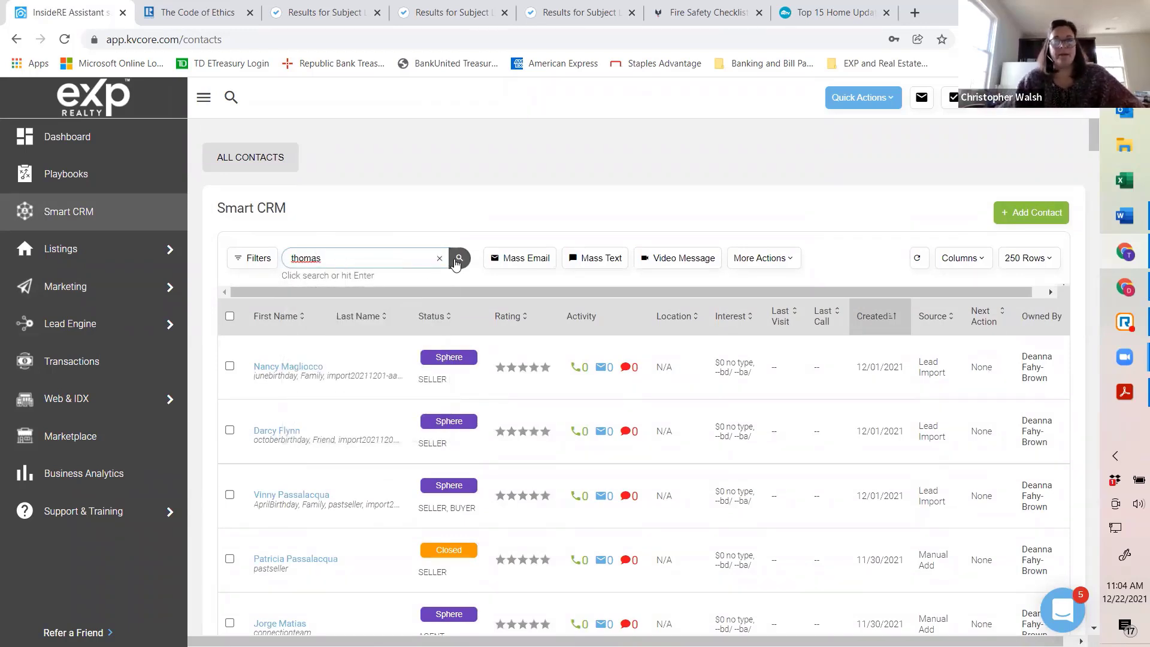
click(459, 258)
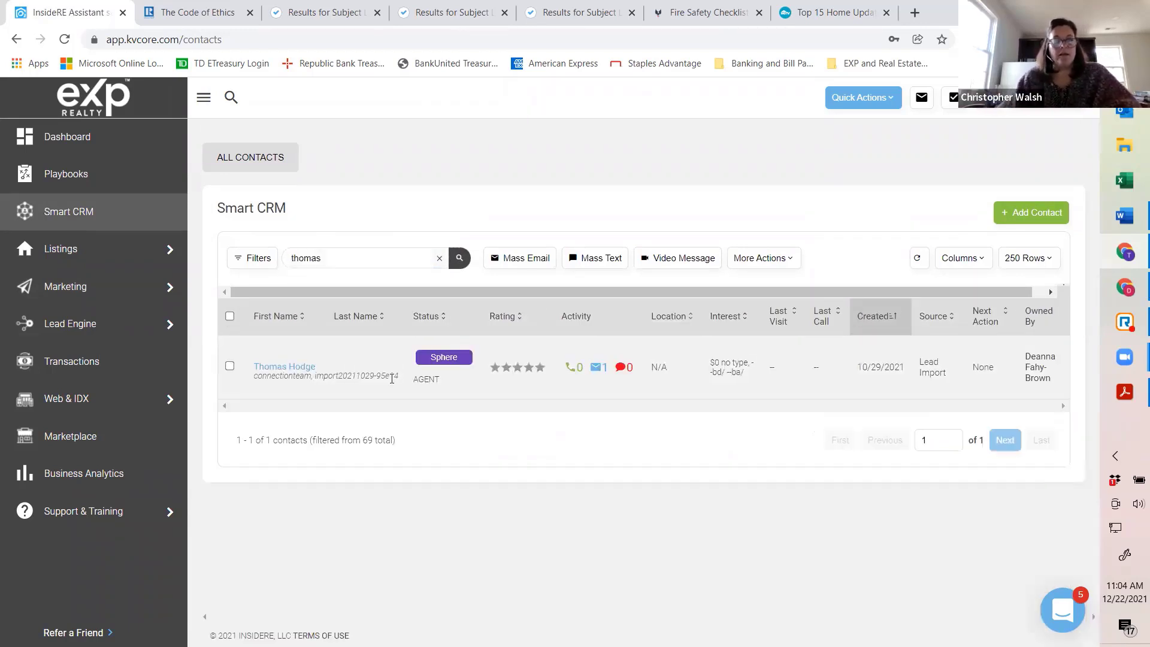
Open the found contact's record and examine the timeline and tracking of the sent Connection Realtors newsletter.
click(297, 367)
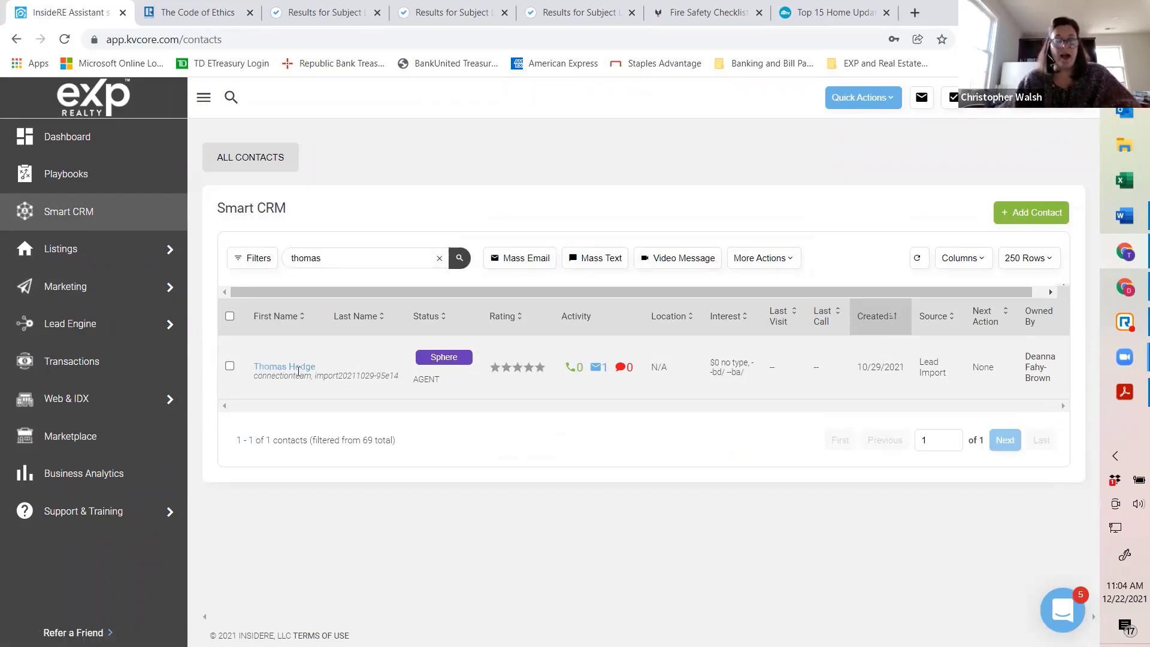
click(297, 369)
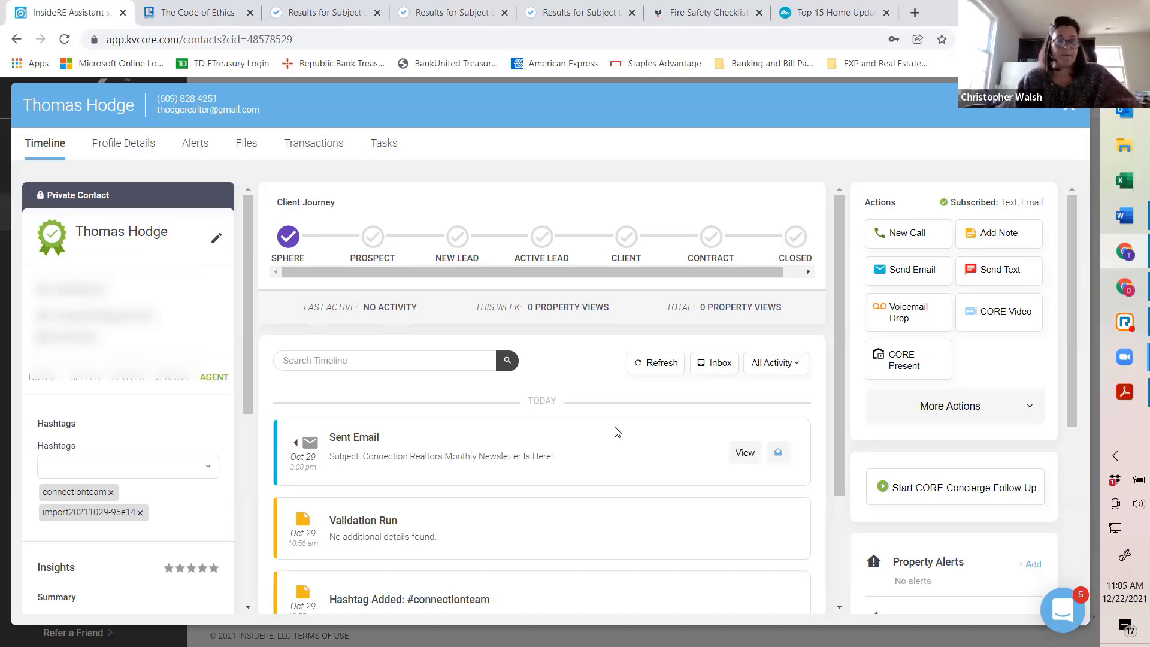
scroll(586, 422, down, 3)
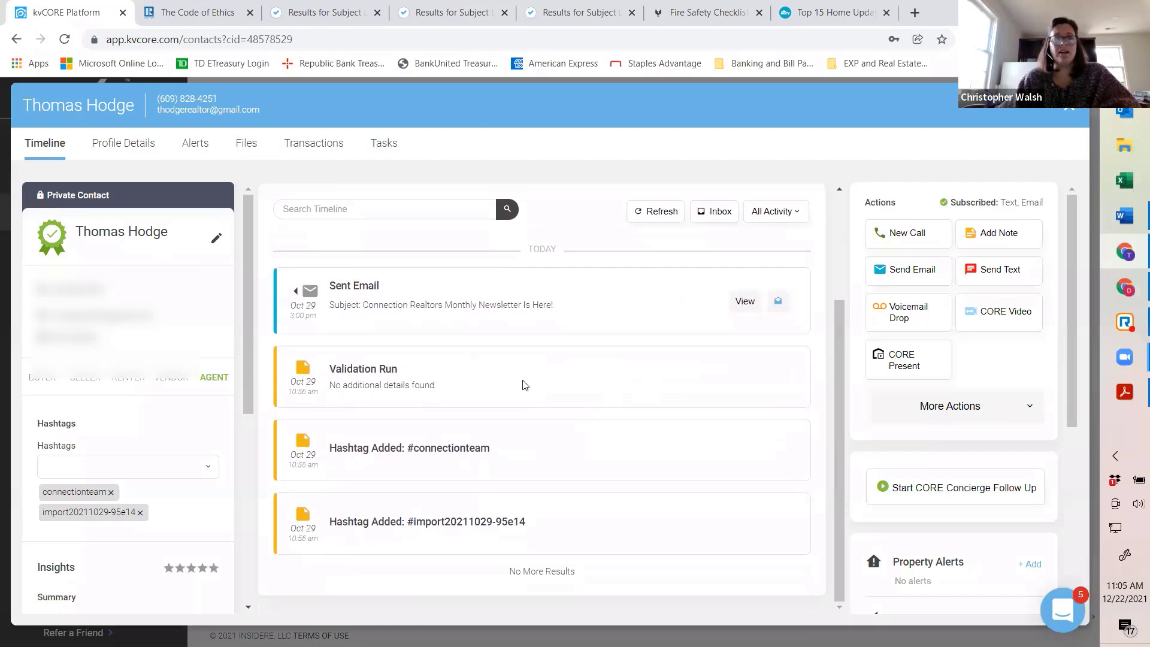
scroll(548, 378, up, 3)
scroll(571, 360, down, 2)
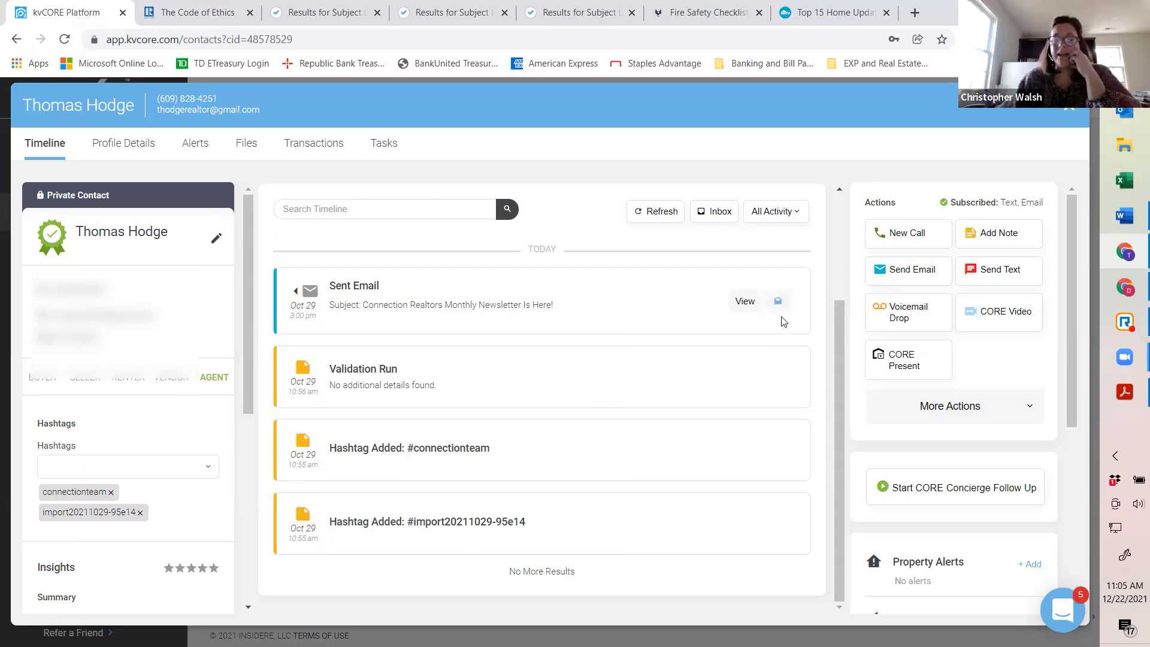
mouse_move(782, 315)
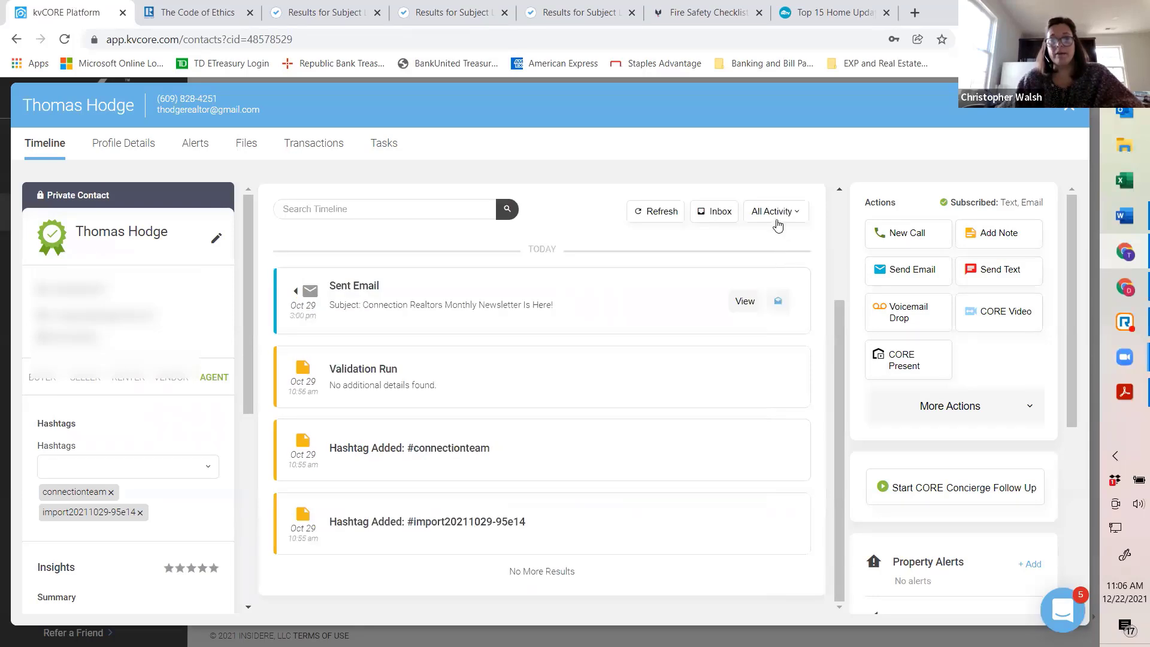
scroll(792, 314, down, 1)
scroll(780, 307, up, 1)
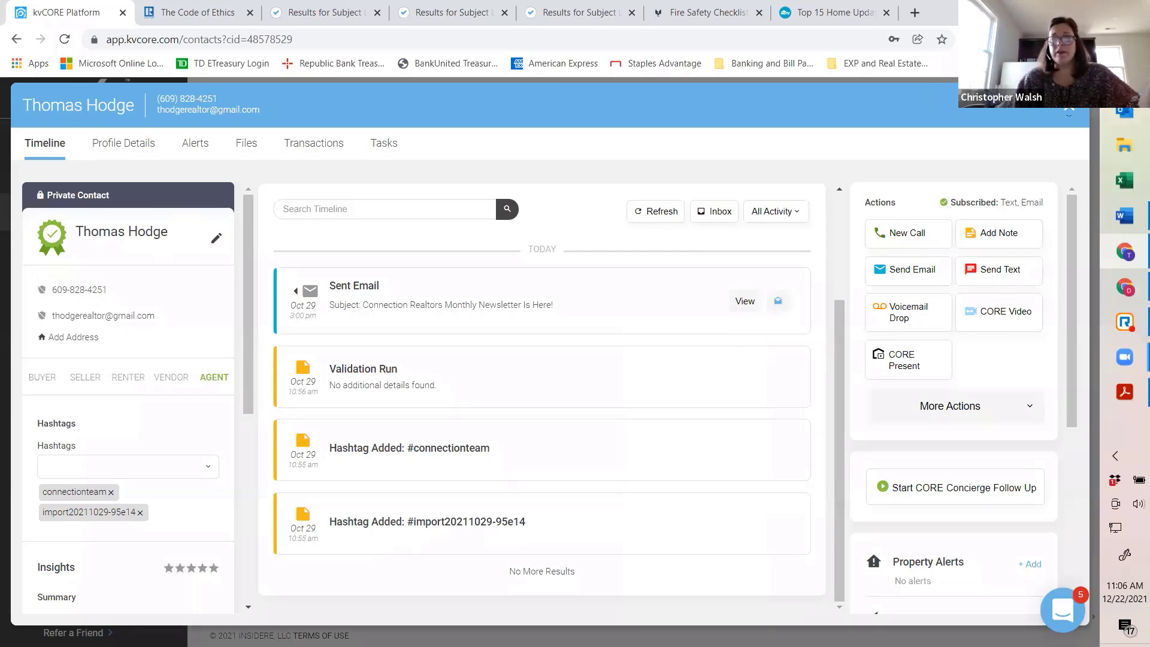
click(1069, 110)
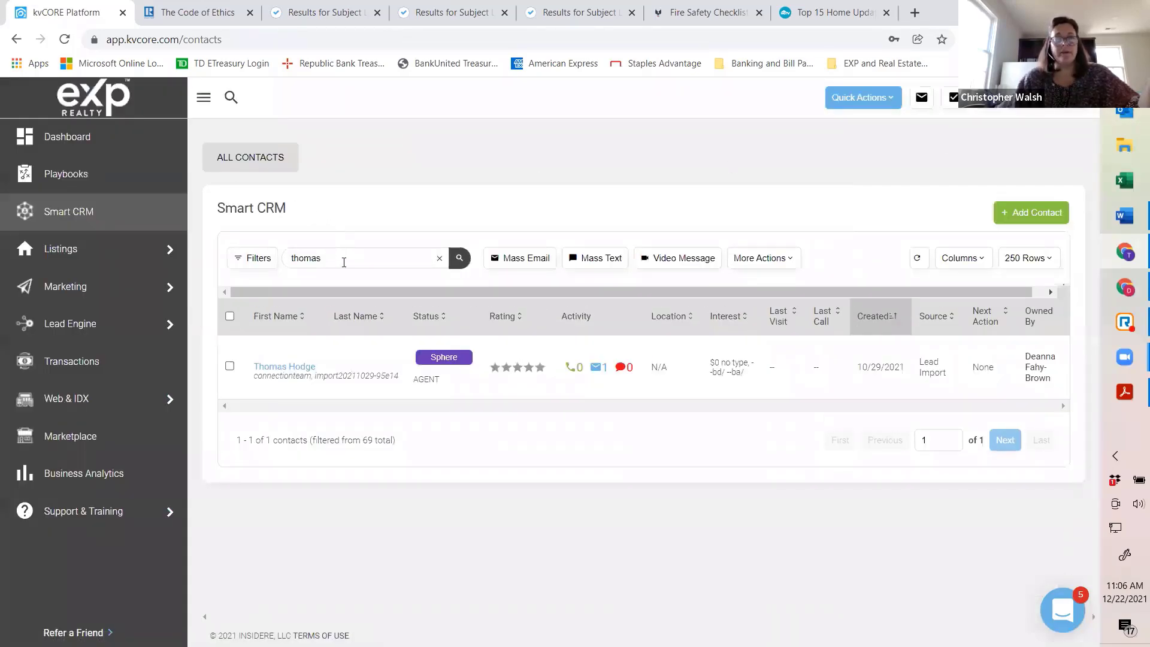
Find another contact by first name and check the open and click tracking of the Connection Realtors newsletter in the timeline.
mouse_move(84, 249)
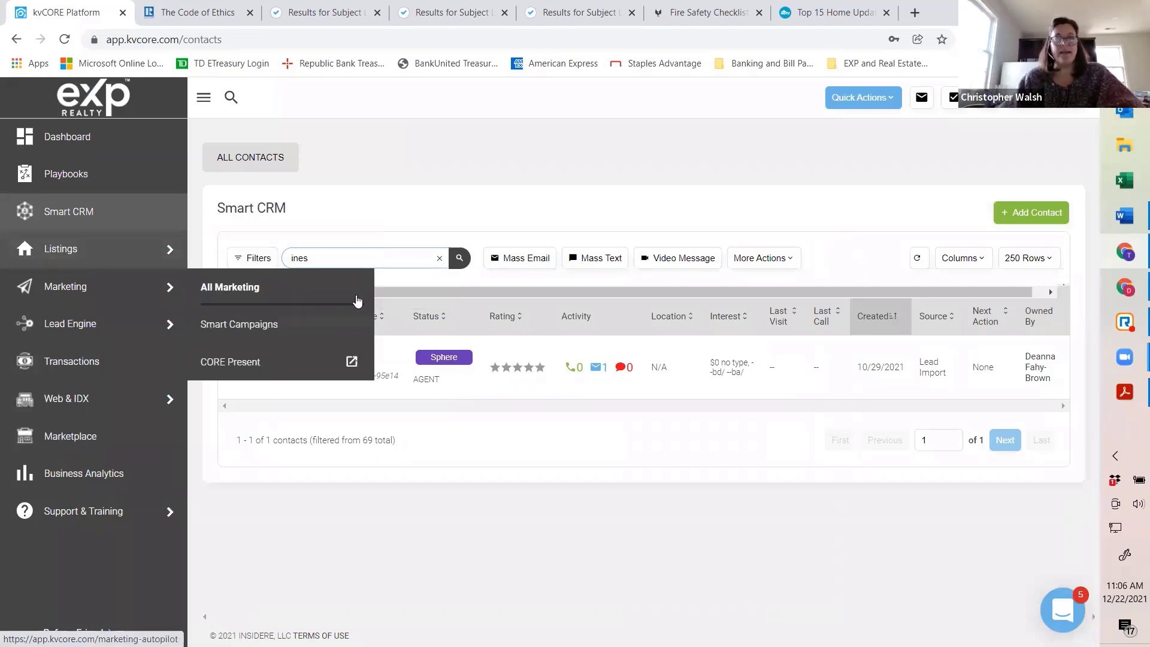
click(467, 257)
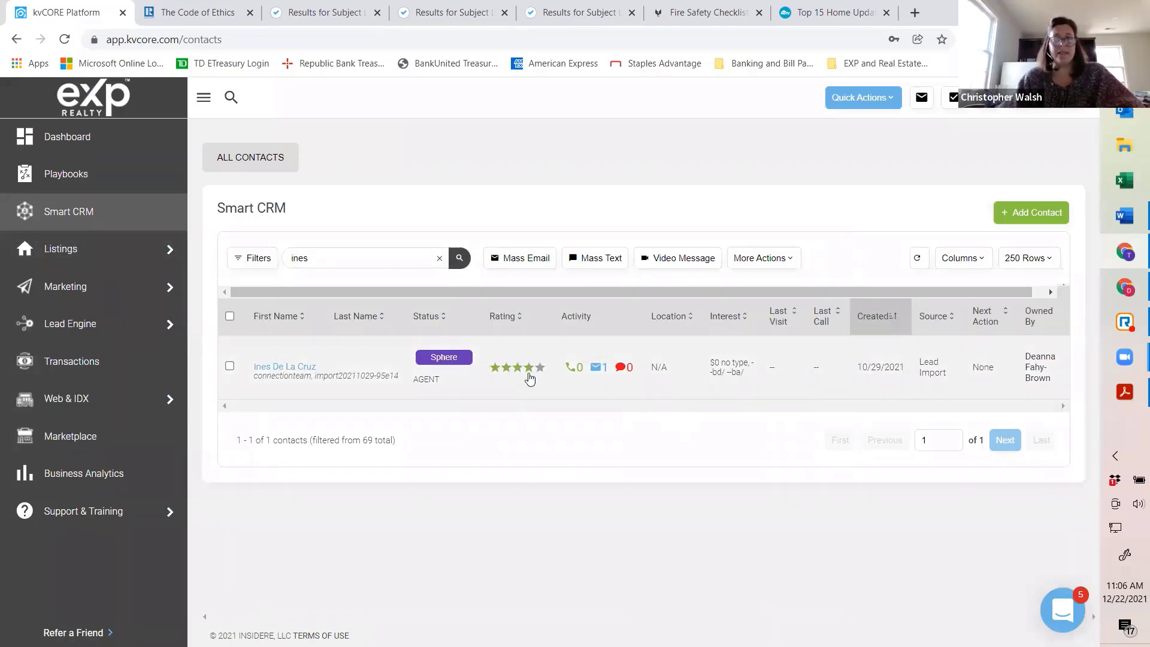
click(283, 371)
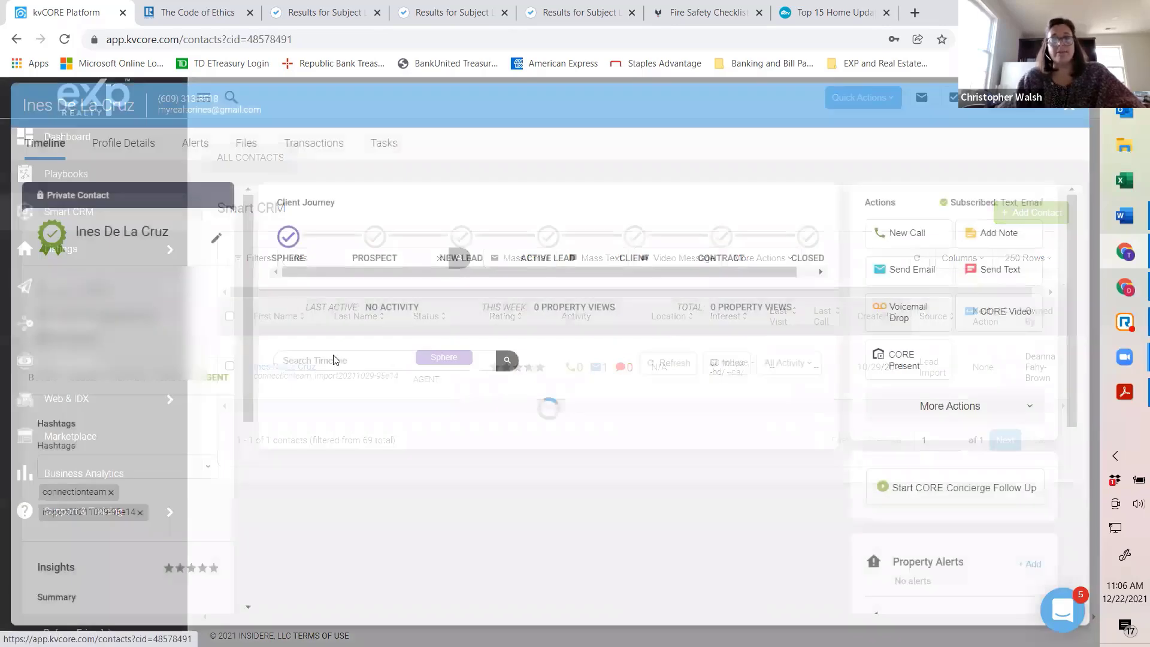
scroll(585, 368, down, 1)
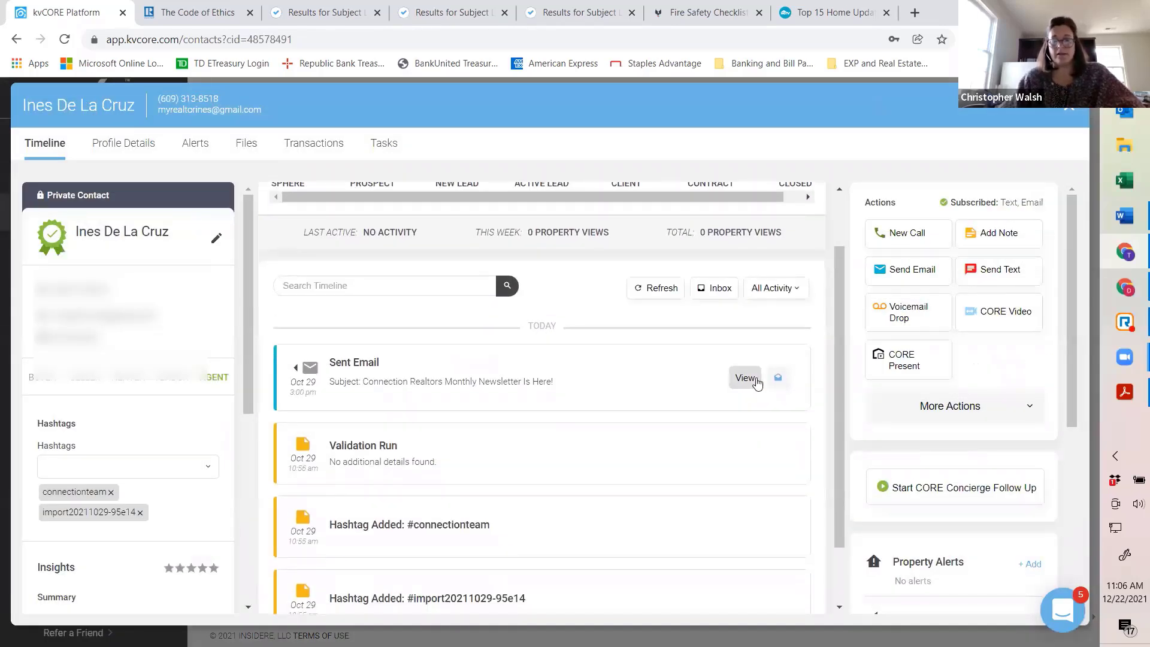
mouse_move(781, 390)
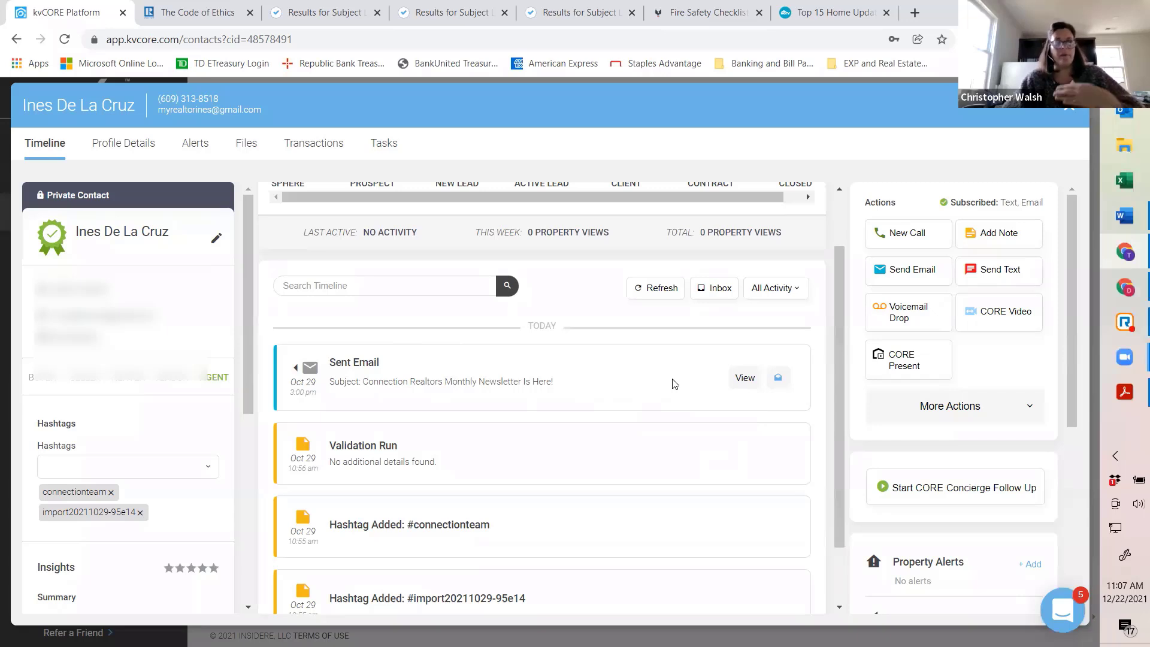
mouse_move(778, 378)
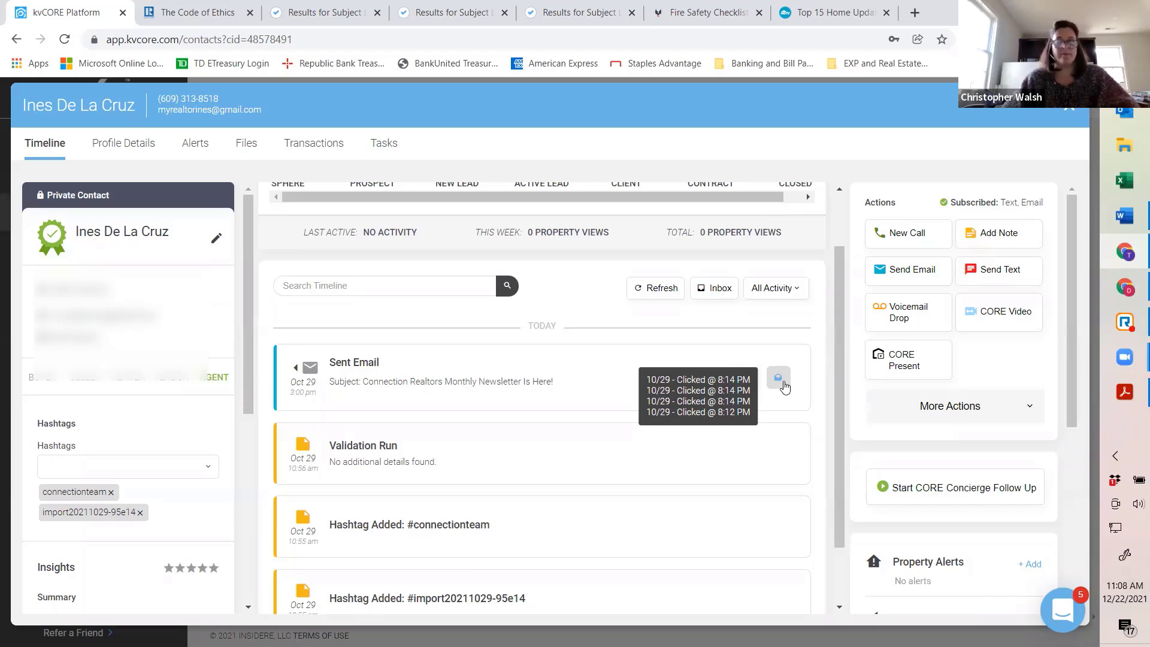
click(1068, 111)
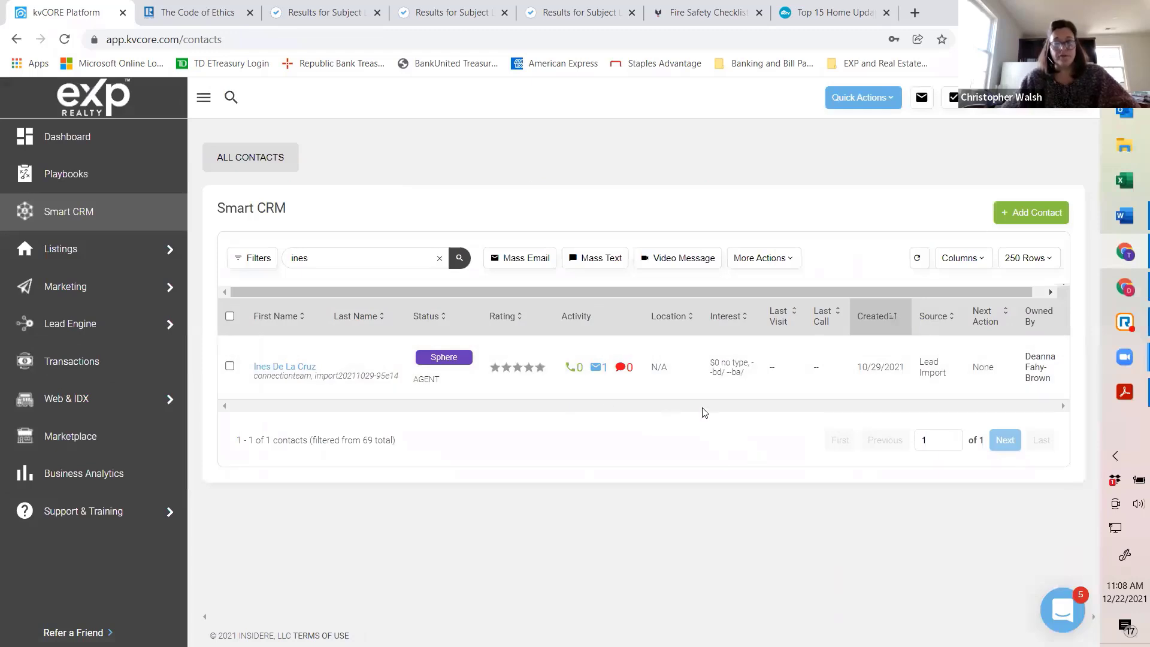
Go to the marketing section.
mouse_move(105, 296)
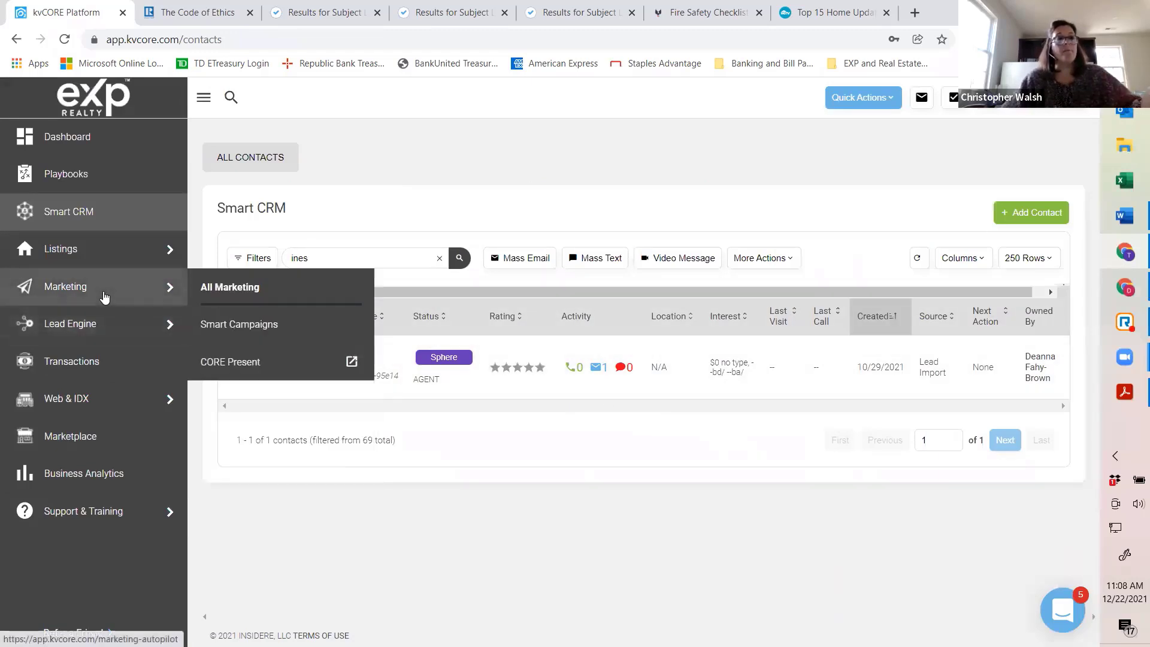